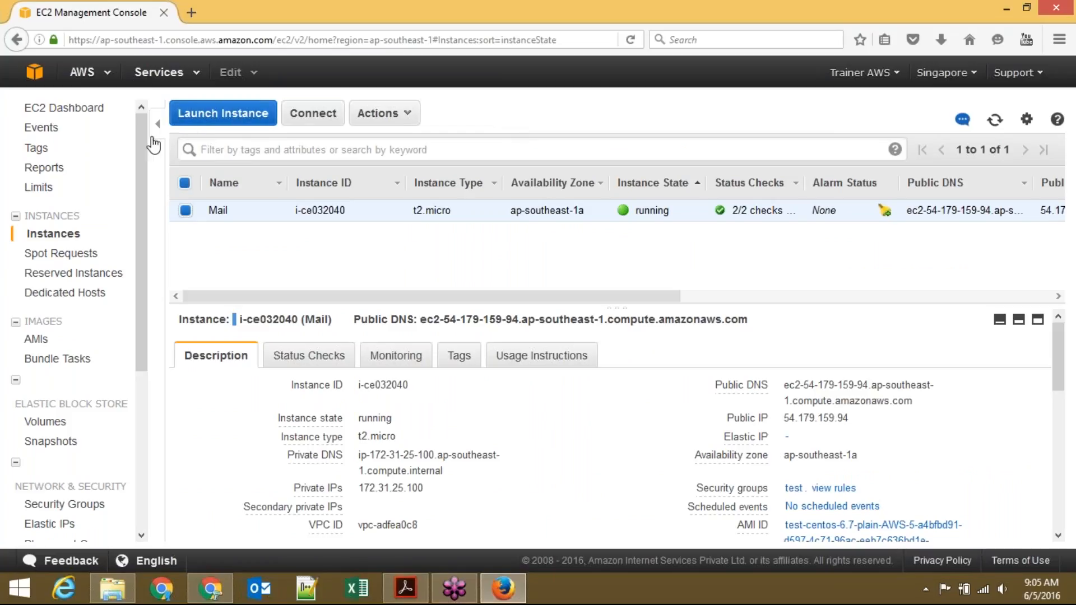
Step: Launch a new instance from the Singapore Instances page to reach Step 1: Choose an AMI
{"action": "left_click", "coordinate": [210, 127]}
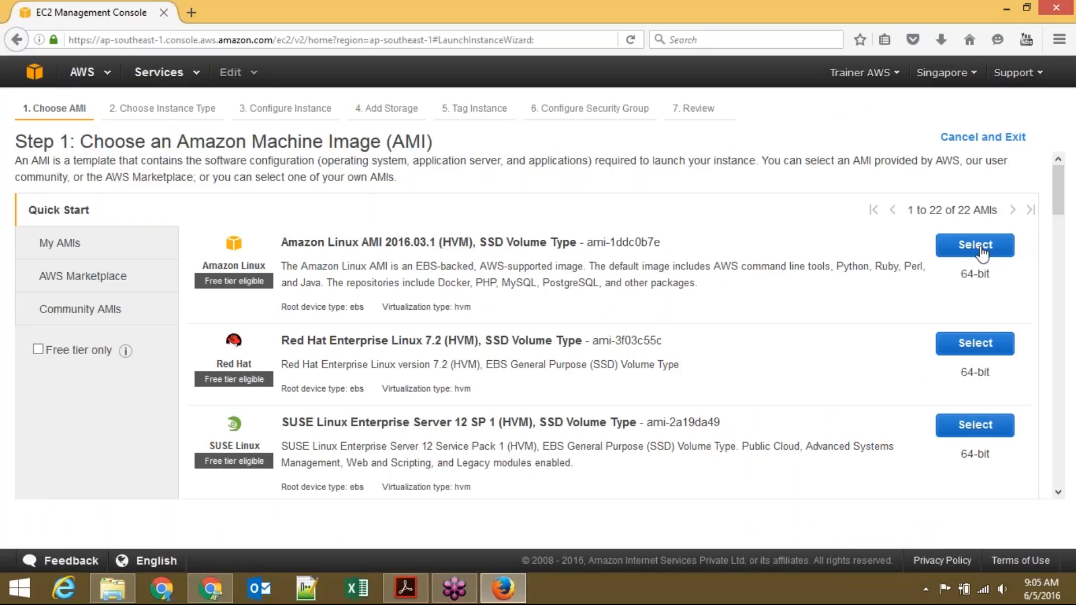
Step: Select the Amazon Linux AMI and scroll the instance types from t2.nano to i2.8xlarge and back
{"action": "left_click", "coordinate": [978, 245]}
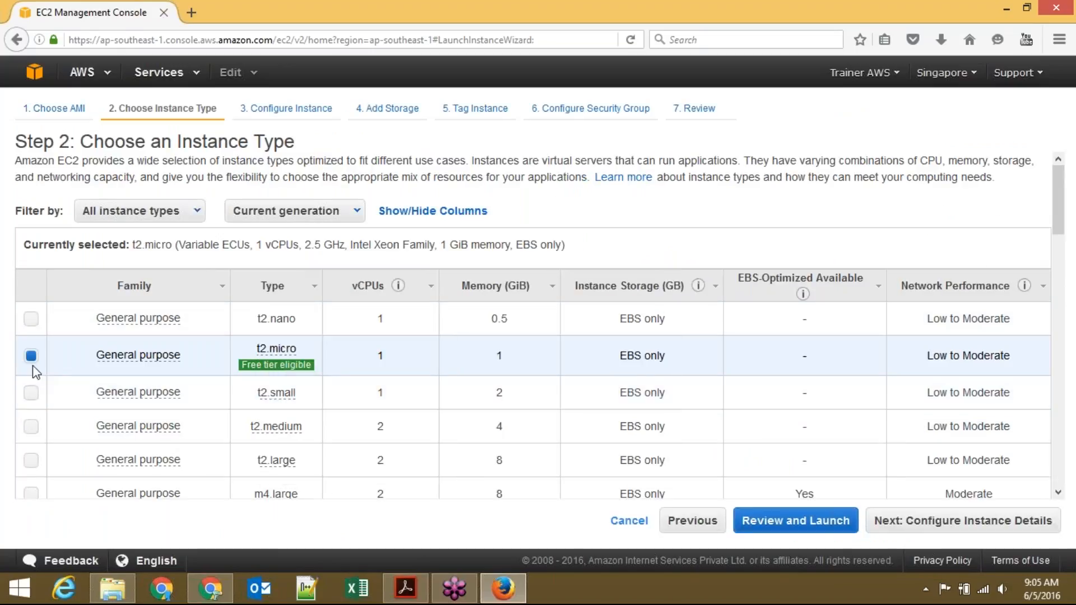
{"action": "mouse_move", "coordinate": [295, 362]}
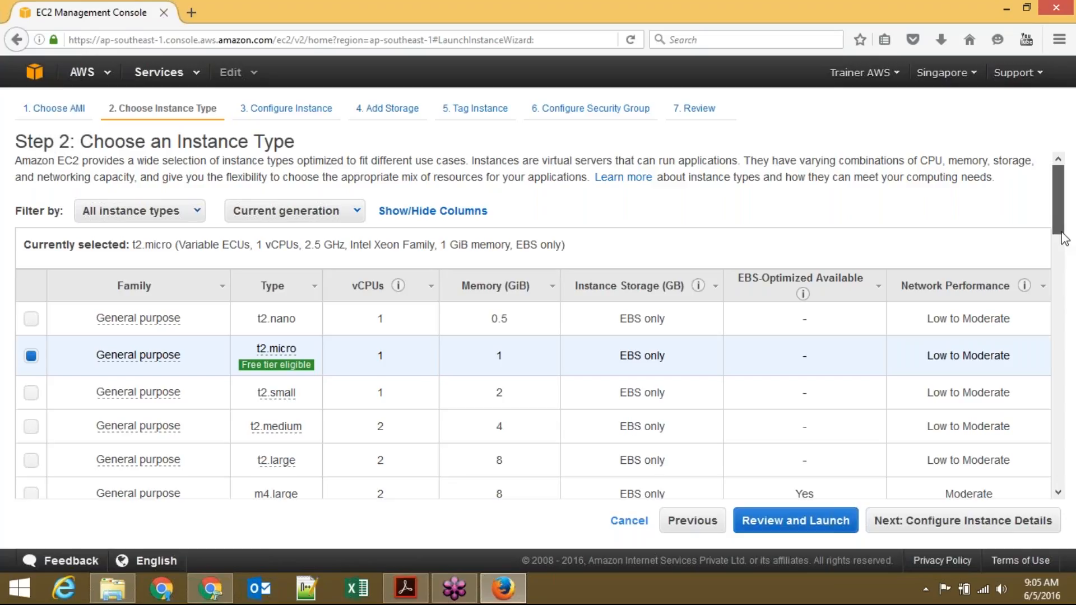
{"action": "scroll", "coordinate": [870, 250], "scroll_direction": "down", "scroll_amount": 3}
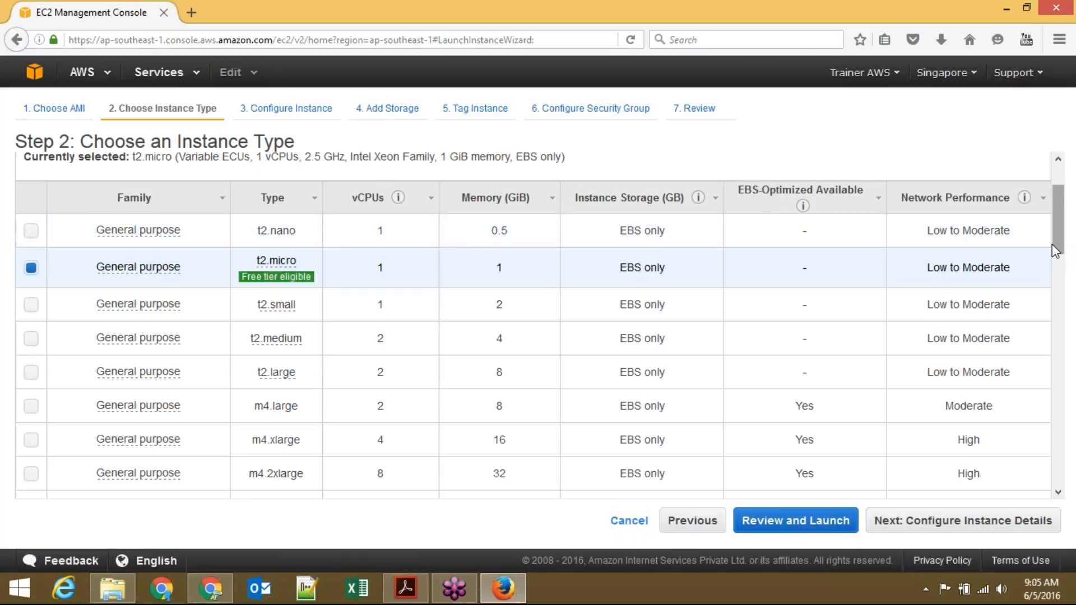
{"action": "left_click_drag", "start_coordinate": [1061, 250], "coordinate": [1068, 378]}
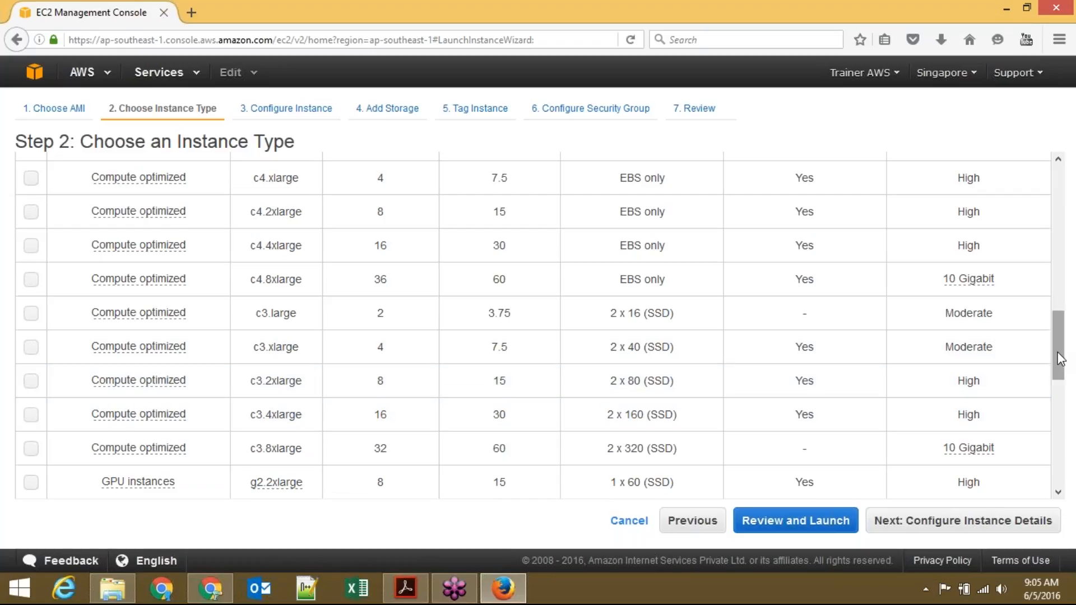
{"action": "left_click_drag", "start_coordinate": [1060, 359], "coordinate": [1071, 412]}
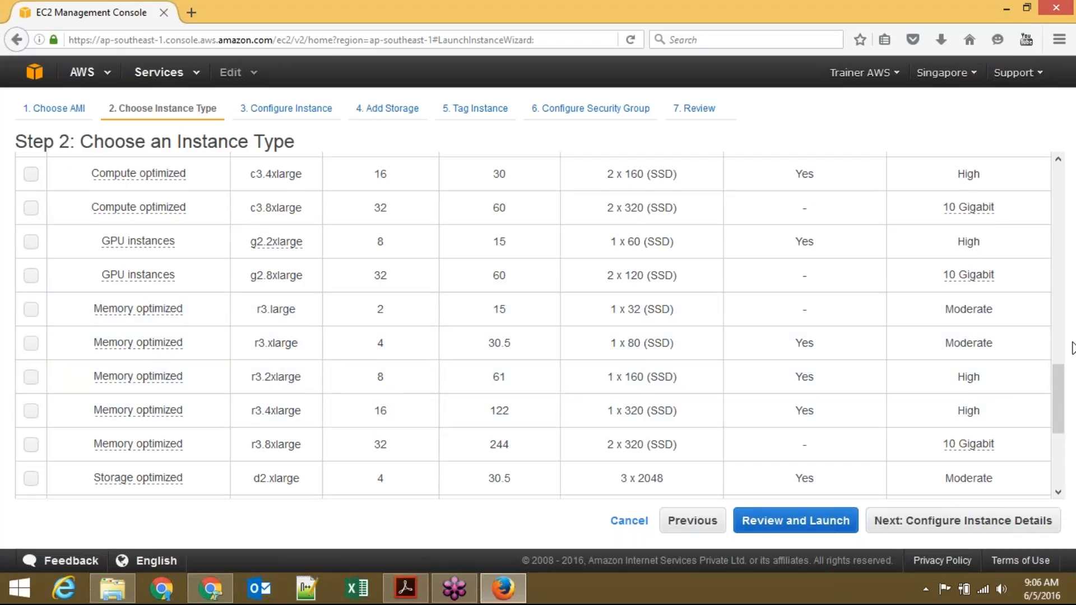
{"action": "scroll", "coordinate": [1061, 424], "scroll_direction": "down", "scroll_amount": 2}
{"action": "scroll", "coordinate": [1061, 425], "scroll_direction": "down", "scroll_amount": 5}
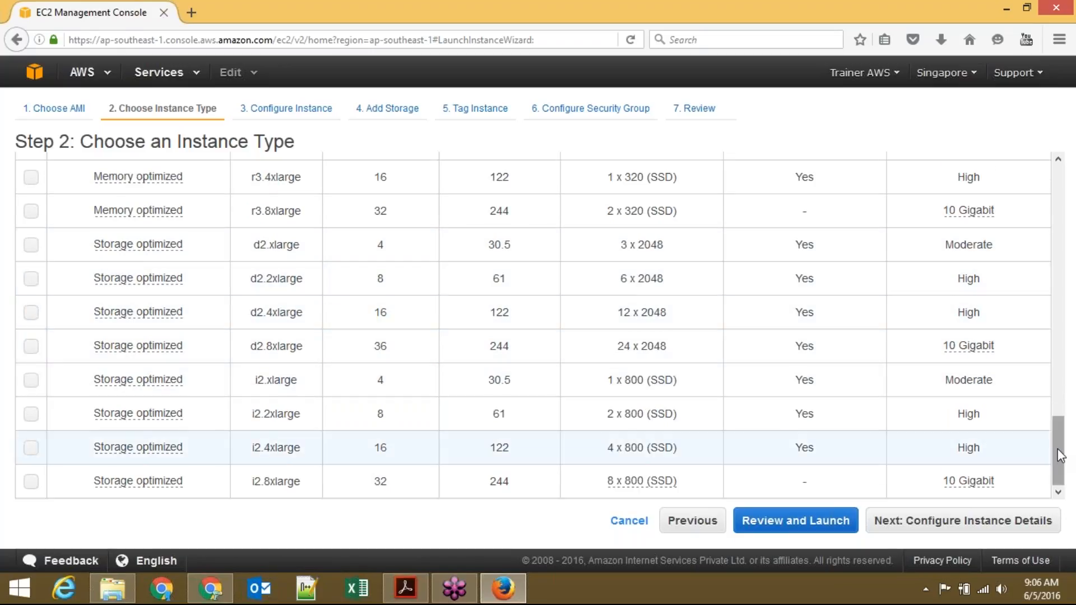
{"action": "left_click_drag", "start_coordinate": [1058, 456], "coordinate": [1034, 140]}
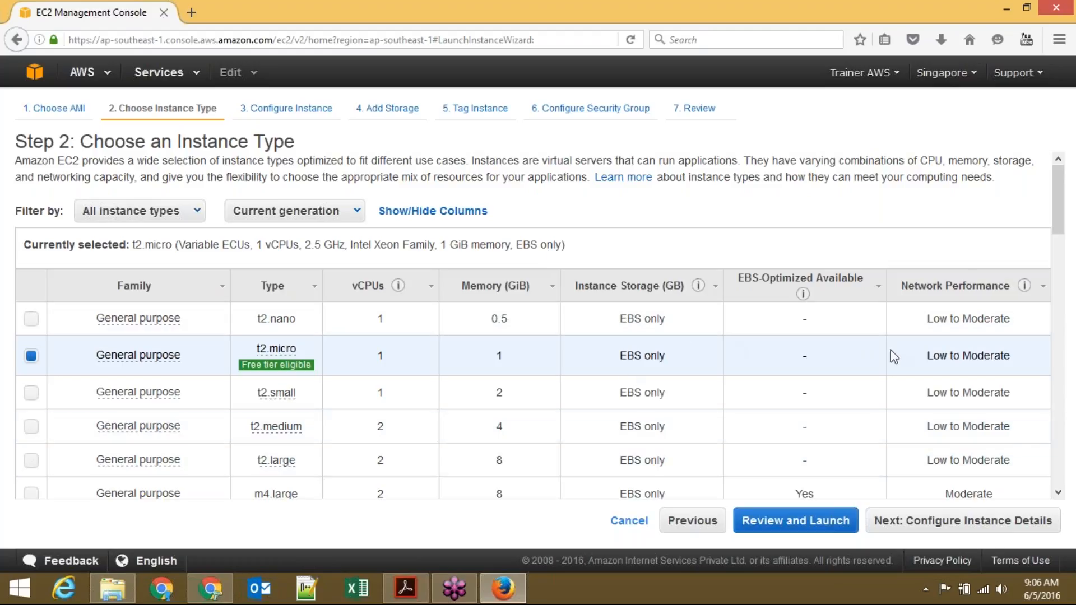
{"action": "left_click_drag", "start_coordinate": [1060, 231], "coordinate": [1042, 202]}
Step: Cancel the launch wizard, bring the pricing PDF forward, and start Paint with Win+R
{"action": "left_click", "coordinate": [629, 520]}
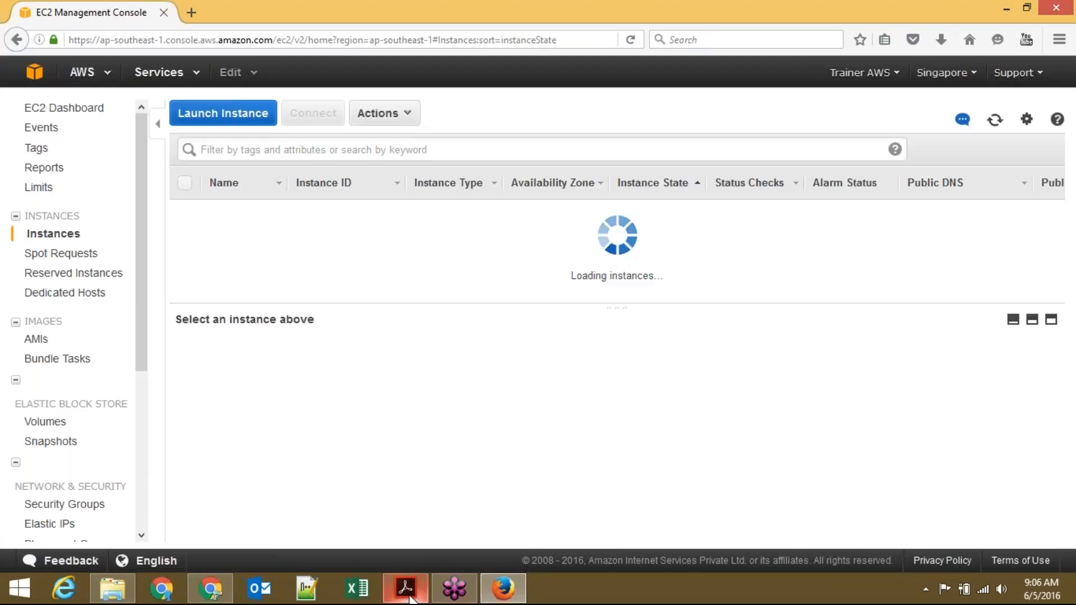
{"action": "left_click", "coordinate": [406, 588]}
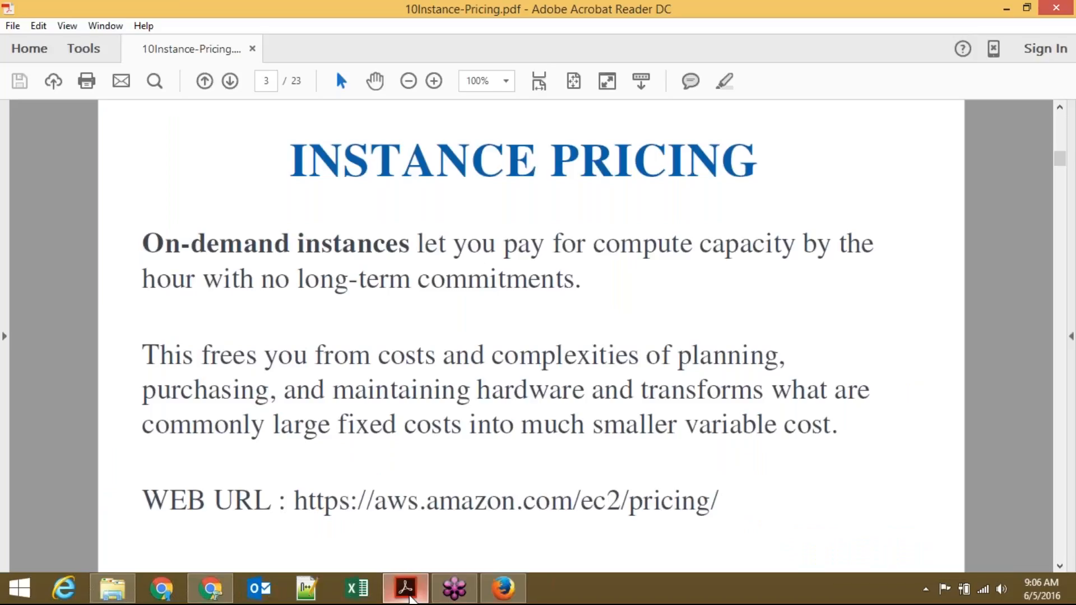
{"action": "key", "text": "super+r"}
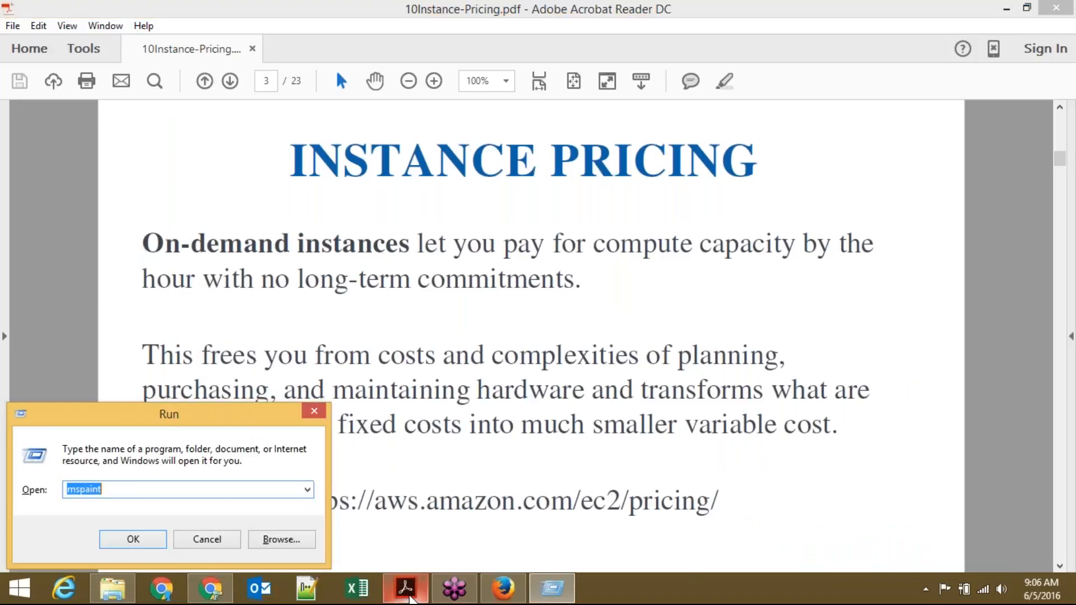
{"action": "key", "text": "Return"}
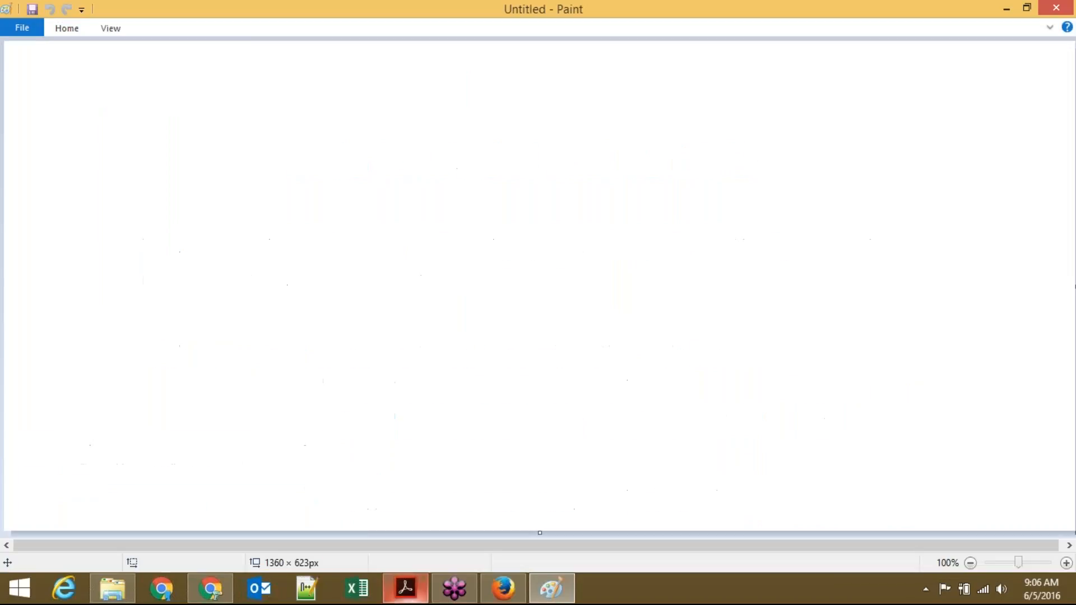
Step: Minimize Paint, scroll through the instance pricing PDF, then restore the blank Paint canvas
{"action": "left_click", "coordinate": [1006, 10]}
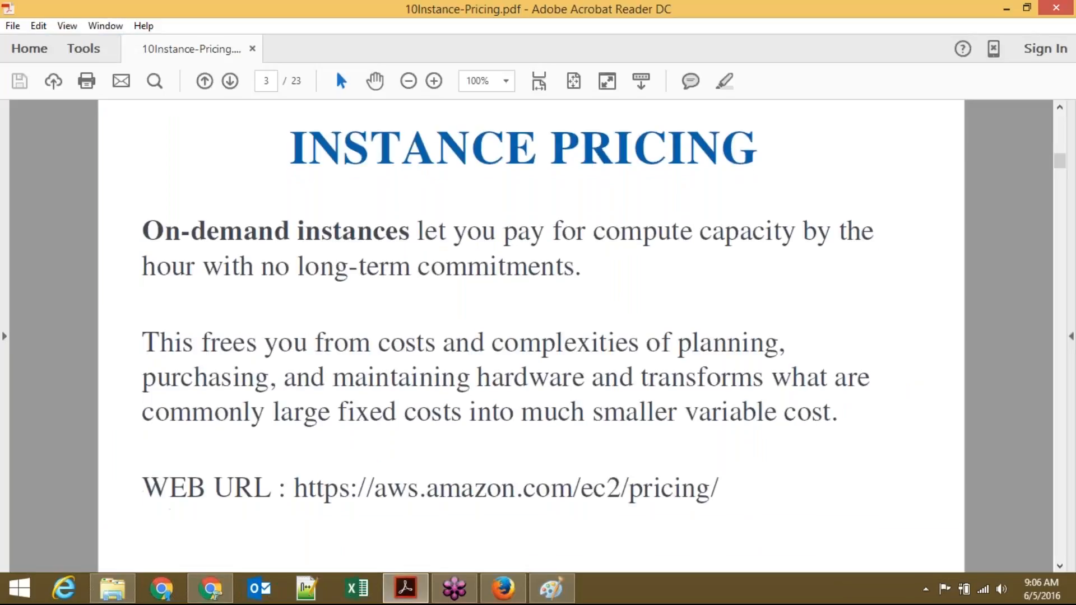
{"action": "scroll", "coordinate": [531, 336], "scroll_direction": "down", "scroll_amount": 3}
{"action": "scroll", "coordinate": [531, 337], "scroll_direction": "down", "scroll_amount": 2}
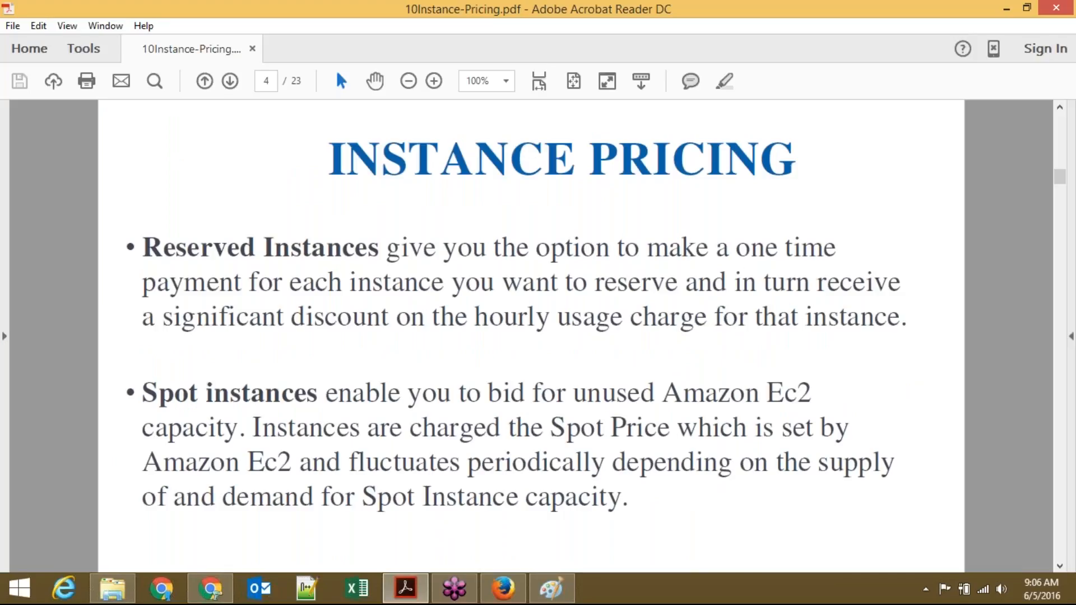
{"action": "scroll", "coordinate": [530, 337], "scroll_direction": "up", "scroll_amount": 2}
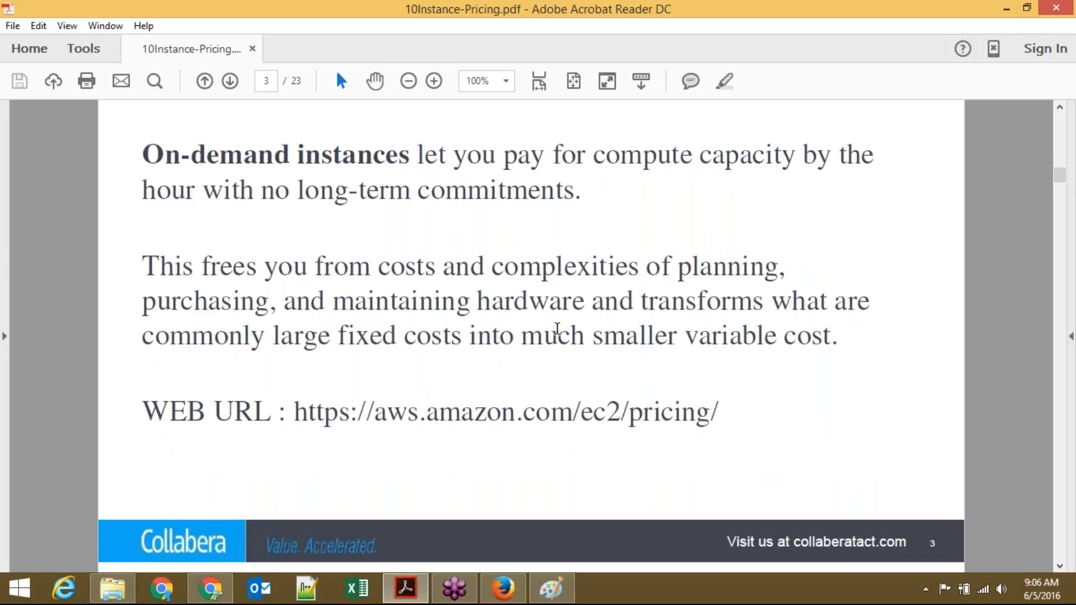
{"action": "left_click", "coordinate": [562, 595]}
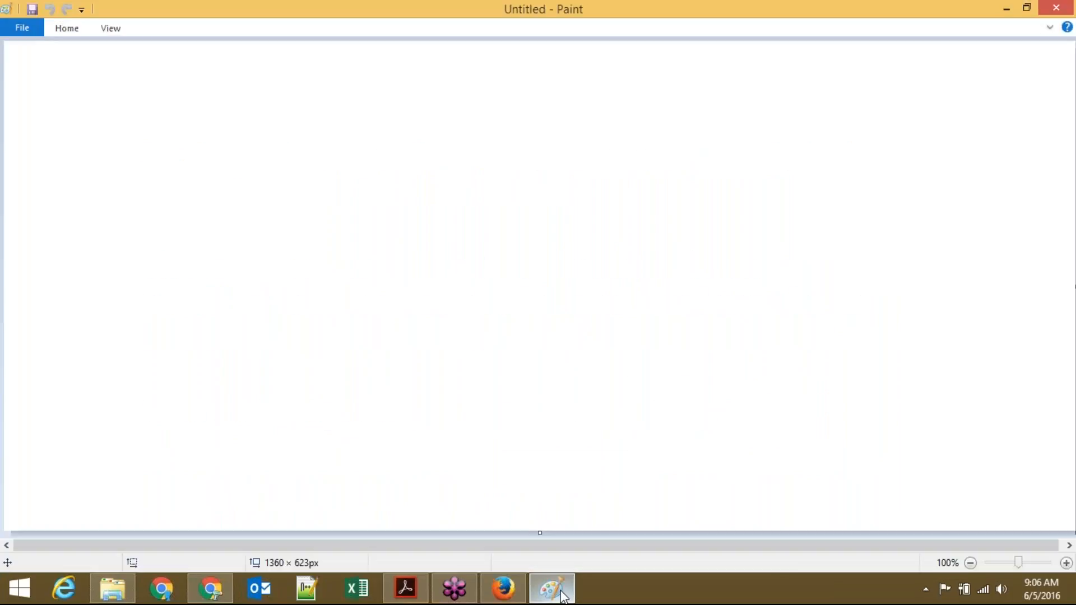
Step: Handwrite 'on demand ->' with a lamp sketch, 'hr' and connecting arrows
{"action": "left_click_drag", "start_coordinate": [86, 137], "coordinate": [242, 130]}
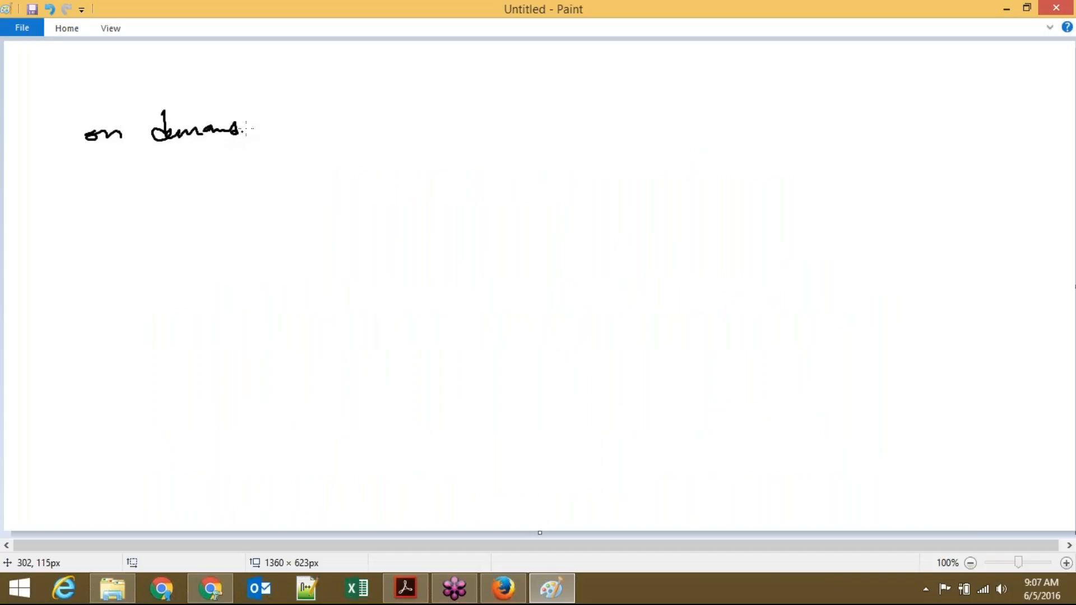
{"action": "mouse_move", "coordinate": [94, 164]}
{"action": "left_mouse_down"}
{"action": "mouse_move", "coordinate": [192, 158]}
{"action": "mouse_move", "coordinate": [161, 168]}
{"action": "left_mouse_up"}
{"action": "left_click_drag", "start_coordinate": [251, 133], "coordinate": [260, 134]}
{"action": "left_click_drag", "start_coordinate": [271, 126], "coordinate": [274, 138]}
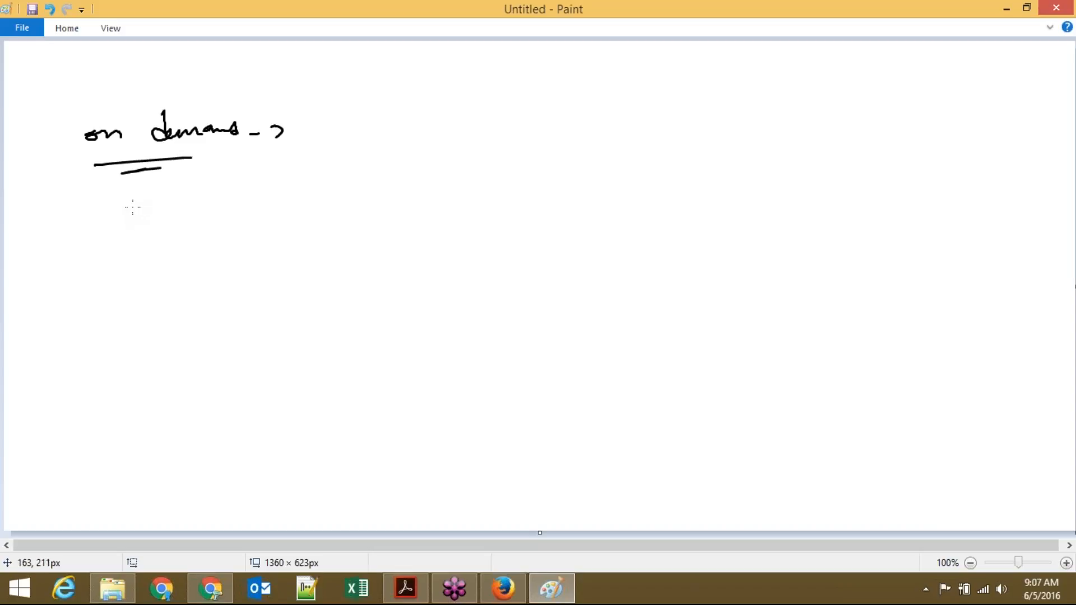
{"action": "mouse_move", "coordinate": [132, 208]}
{"action": "left_mouse_down"}
{"action": "mouse_move", "coordinate": [152, 200]}
{"action": "mouse_move", "coordinate": [136, 230]}
{"action": "mouse_move", "coordinate": [149, 253]}
{"action": "left_mouse_up"}
{"action": "left_click_drag", "start_coordinate": [138, 256], "coordinate": [158, 251]}
{"action": "left_click_drag", "start_coordinate": [190, 226], "coordinate": [208, 228]}
{"action": "mouse_move", "coordinate": [274, 189]}
{"action": "left_mouse_down"}
{"action": "mouse_move", "coordinate": [275, 209]}
{"action": "mouse_move", "coordinate": [300, 197]}
{"action": "left_mouse_up"}
{"action": "left_click_drag", "start_coordinate": [273, 234], "coordinate": [323, 237]}
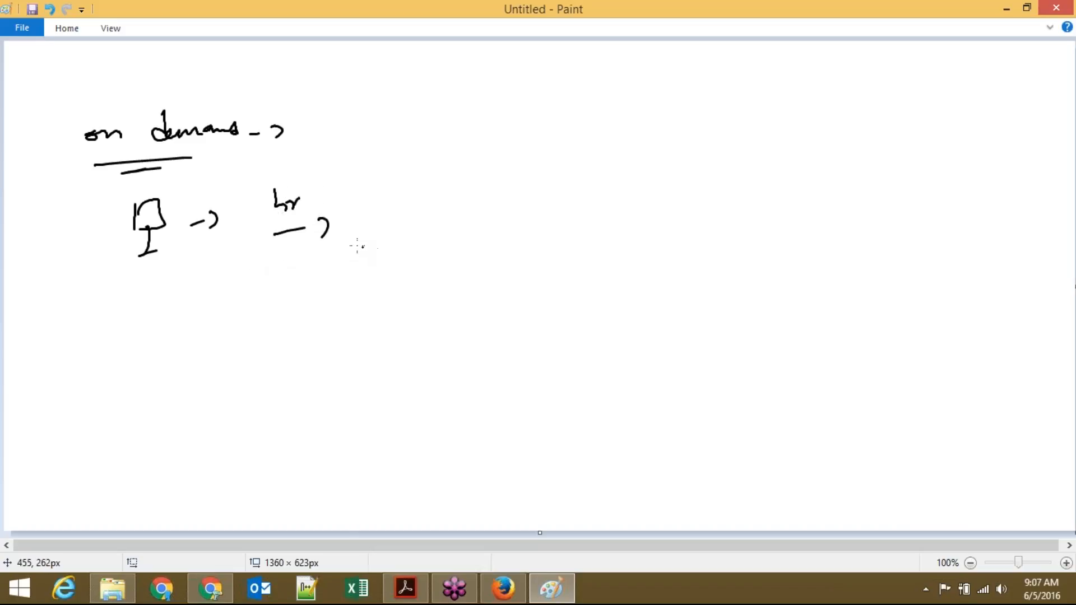
Step: Write an underlined '10-hrs', '0.01' near the top, and 'hrs' with an arrow below the lamp
{"action": "left_click_drag", "start_coordinate": [421, 204], "coordinate": [422, 220]}
{"action": "left_click_drag", "start_coordinate": [436, 211], "coordinate": [459, 213]}
{"action": "left_click_drag", "start_coordinate": [465, 211], "coordinate": [492, 216]}
{"action": "left_click_drag", "start_coordinate": [420, 243], "coordinate": [487, 237]}
{"action": "left_click_drag", "start_coordinate": [539, 219], "coordinate": [561, 219]}
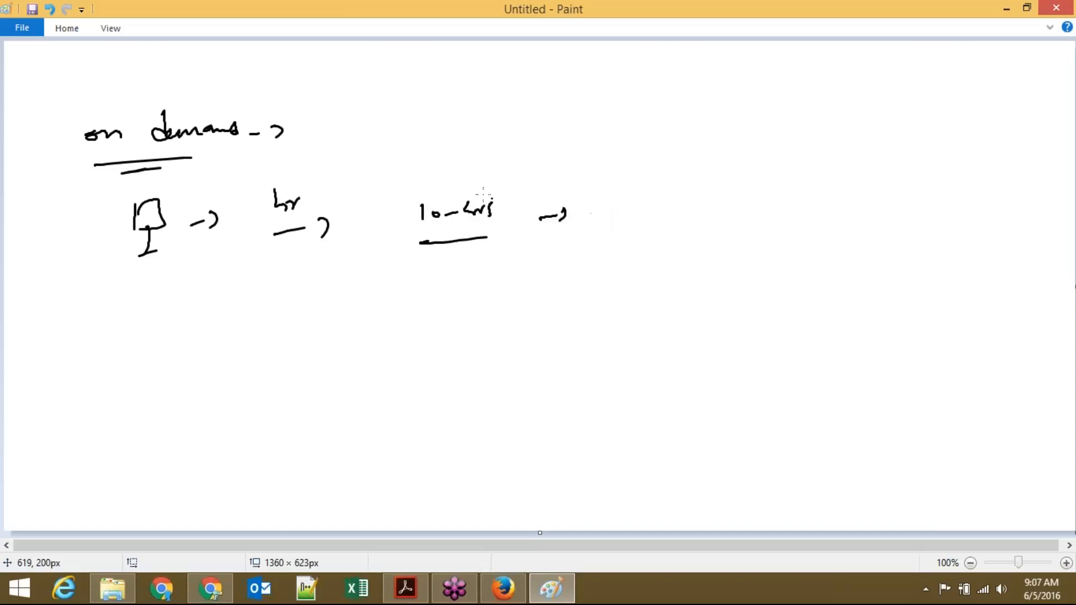
{"action": "mouse_move", "coordinate": [468, 111]}
{"action": "left_mouse_down"}
{"action": "mouse_move", "coordinate": [514, 124]}
{"action": "mouse_move", "coordinate": [552, 111]}
{"action": "mouse_move", "coordinate": [536, 120]}
{"action": "mouse_move", "coordinate": [546, 124]}
{"action": "left_mouse_up"}
{"action": "left_click", "coordinate": [484, 118]}
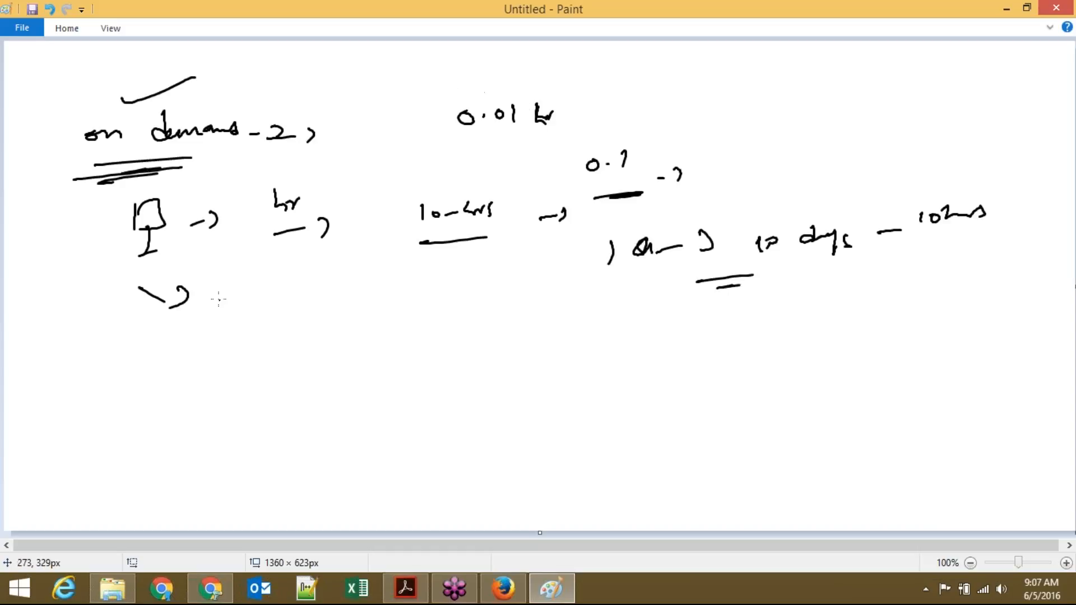
{"action": "left_click_drag", "start_coordinate": [220, 288], "coordinate": [250, 298]}
{"action": "left_click_drag", "start_coordinate": [265, 289], "coordinate": [258, 307]}
{"action": "left_click_drag", "start_coordinate": [279, 306], "coordinate": [307, 310]}
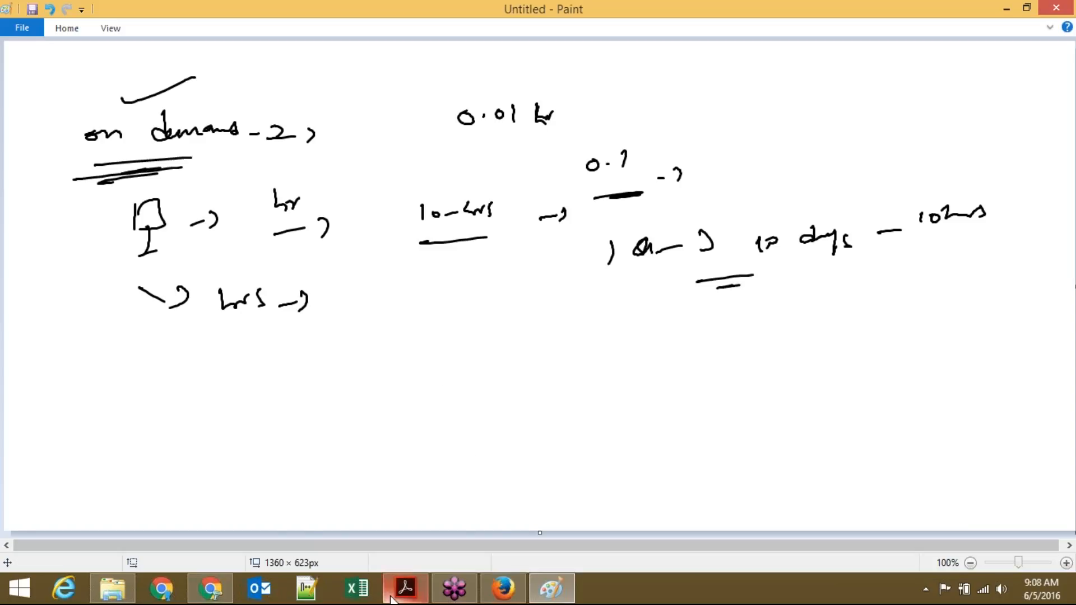
Step: Back in the EC2 console, relaunch the wizard and choose the Red Hat Enterprise Linux AMI
{"action": "mouse_move", "coordinate": [404, 596]}
{"action": "mouse_move", "coordinate": [503, 598]}
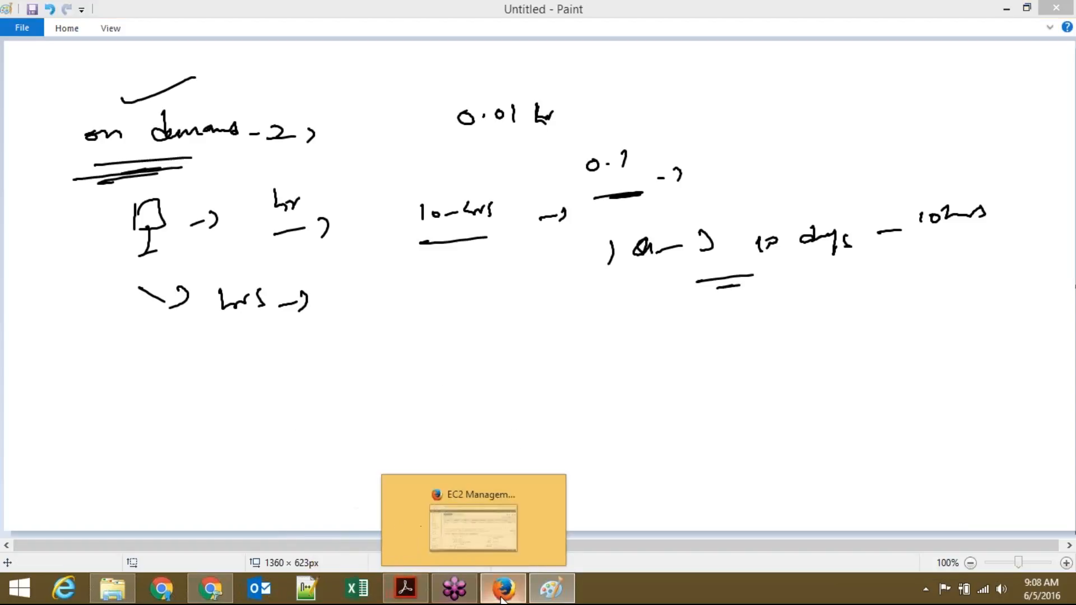
{"action": "left_click", "coordinate": [503, 599]}
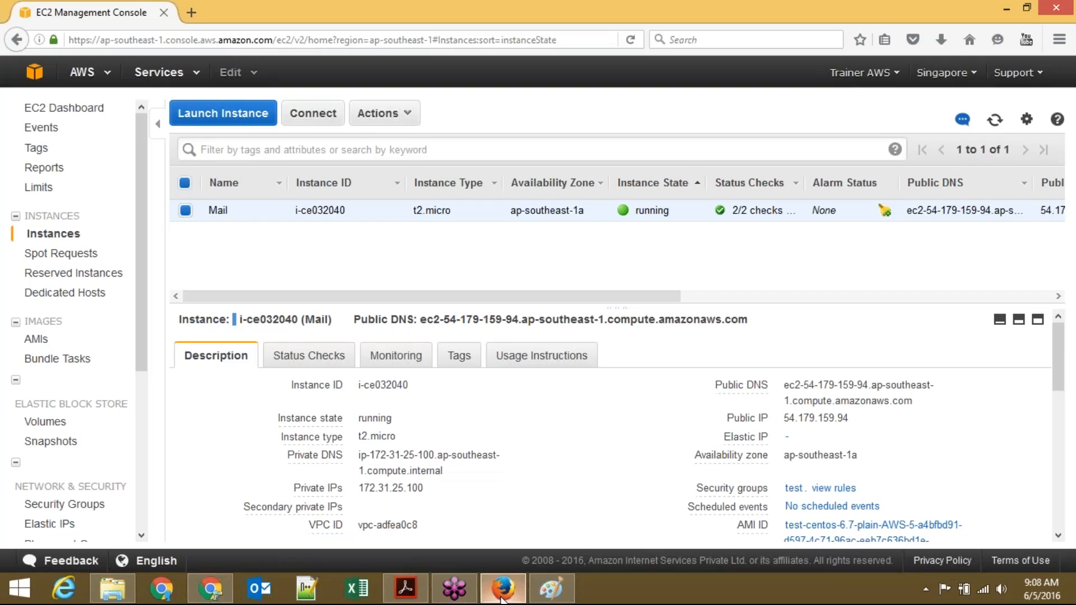
{"action": "left_click", "coordinate": [233, 117]}
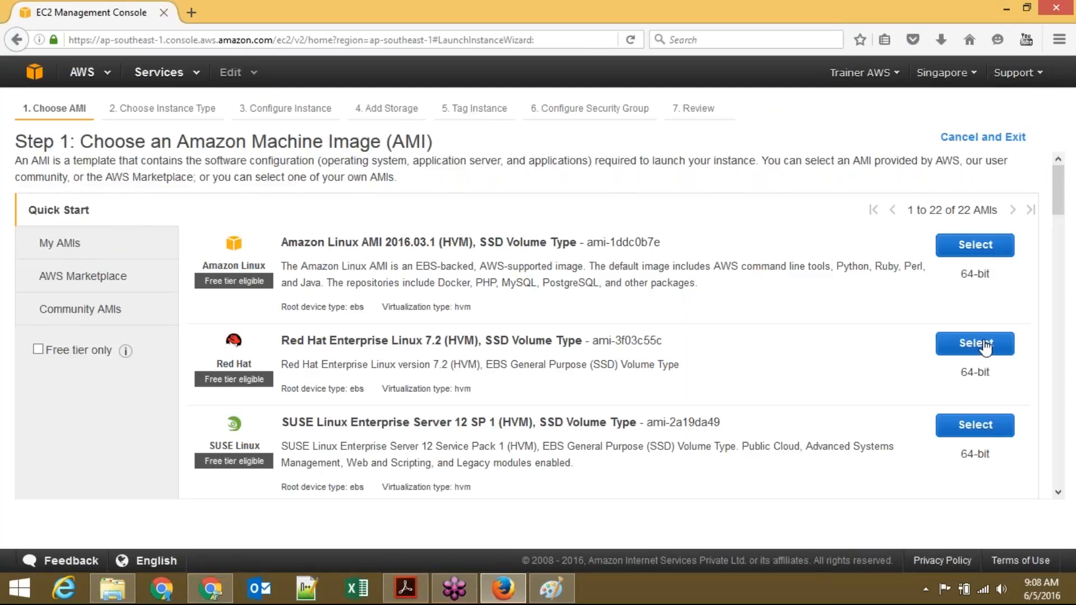
{"action": "left_click", "coordinate": [982, 344]}
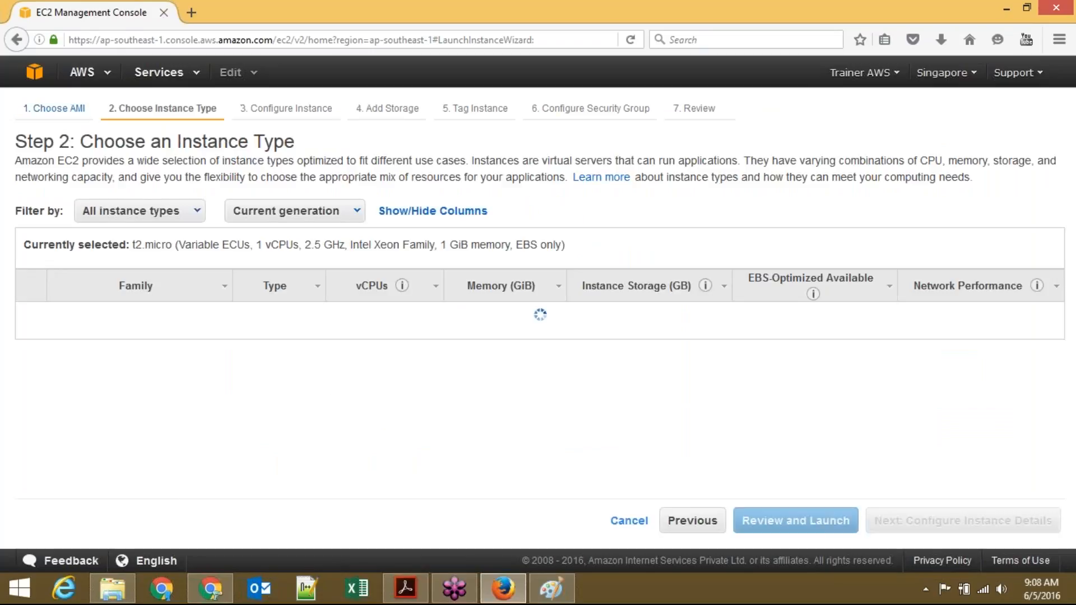
Step: Choose m4.10xlarge as the instance type, highlighting its 40 vCPUs and 160 GiB memory
{"action": "left_click_drag", "start_coordinate": [1060, 236], "coordinate": [1063, 260]}
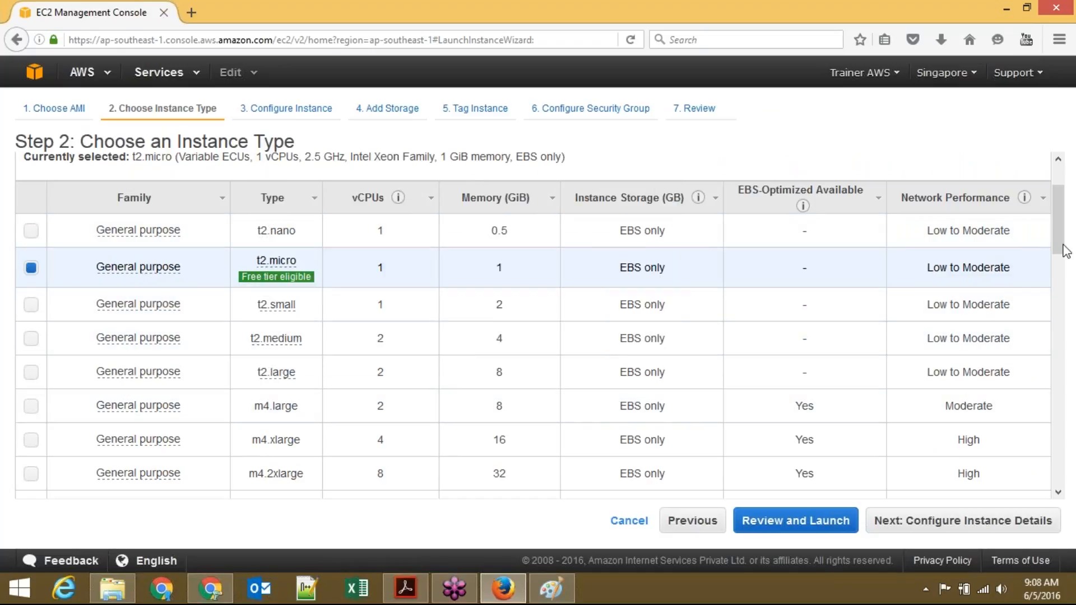
{"action": "scroll", "coordinate": [1064, 250], "scroll_direction": "down", "scroll_amount": 1}
{"action": "left_click_drag", "start_coordinate": [1064, 251], "coordinate": [1068, 278]}
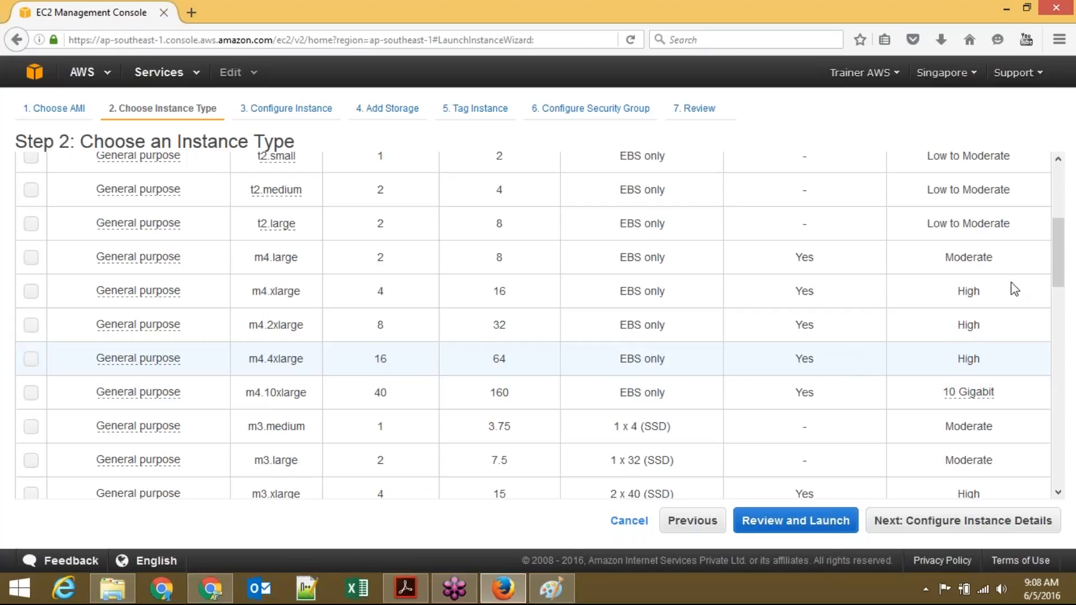
{"action": "left_click_drag", "start_coordinate": [1057, 259], "coordinate": [1059, 286]}
{"action": "double_click", "coordinate": [978, 269]}
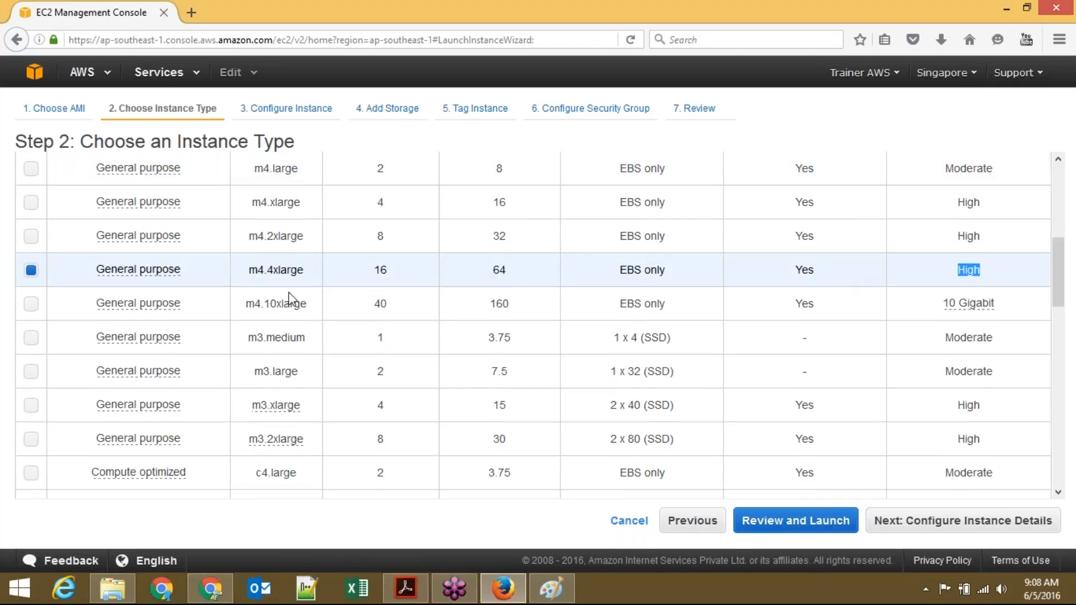
{"action": "left_click", "coordinate": [31, 305]}
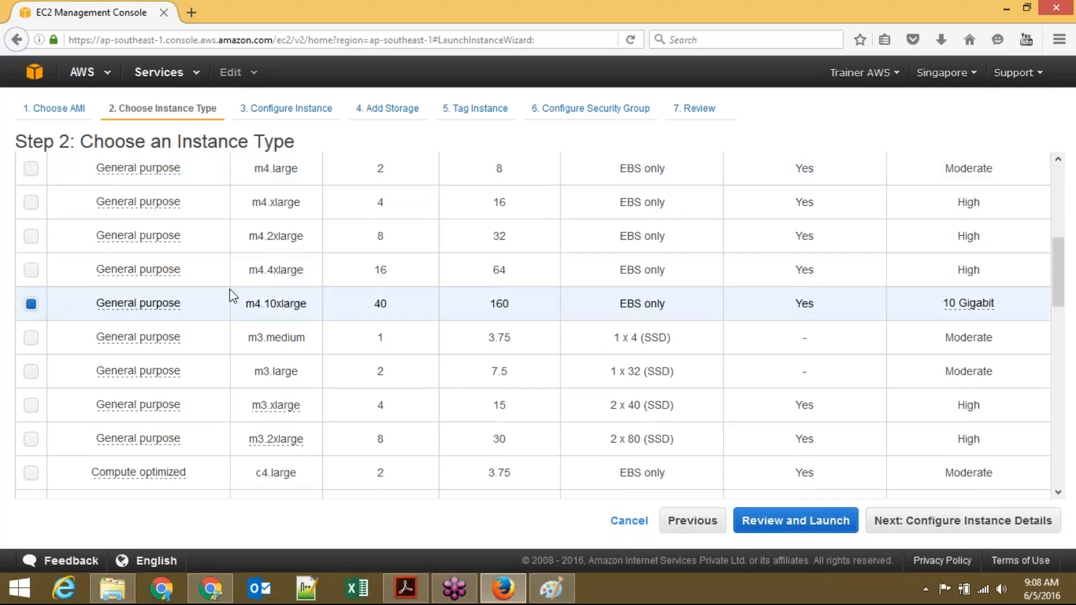
{"action": "double_click", "coordinate": [381, 304]}
{"action": "double_click", "coordinate": [498, 304]}
{"action": "mouse_move", "coordinate": [982, 309]}
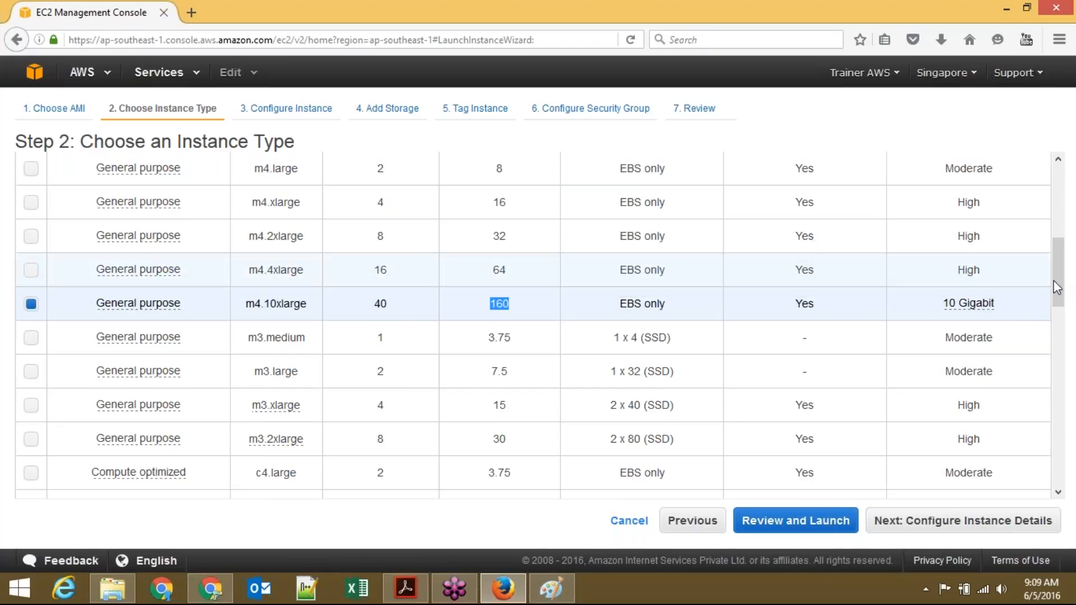
{"action": "left_click_drag", "start_coordinate": [1061, 289], "coordinate": [1061, 294]}
Step: Clear the 160 highlight and switch between m4.4xlarge and m4.10xlarge
{"action": "left_click", "coordinate": [541, 283]}
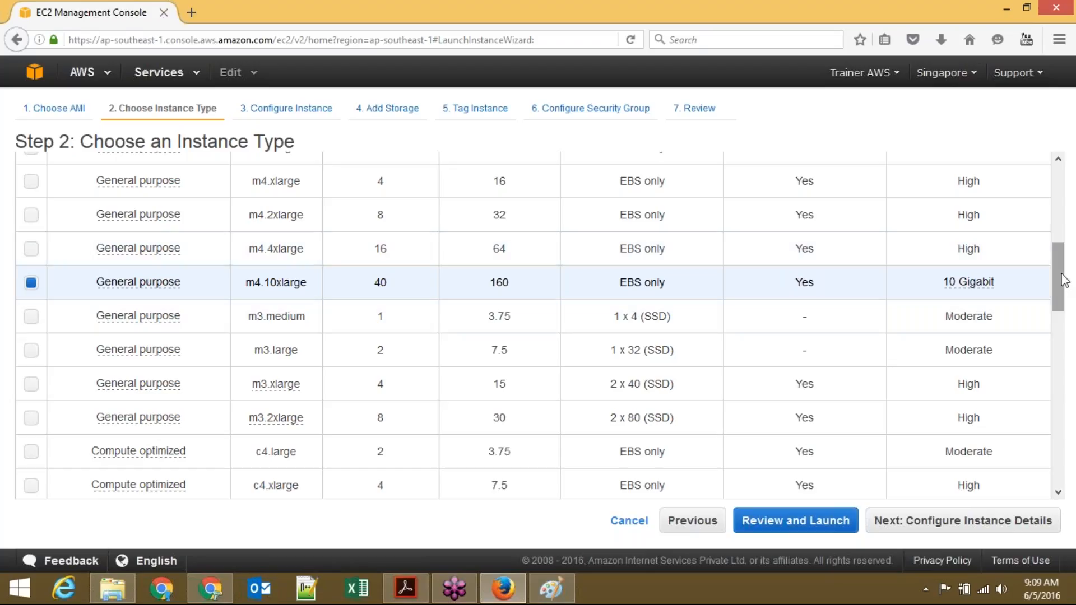
{"action": "left_click_drag", "start_coordinate": [1061, 273], "coordinate": [1061, 274]}
{"action": "double_click", "coordinate": [971, 262]}
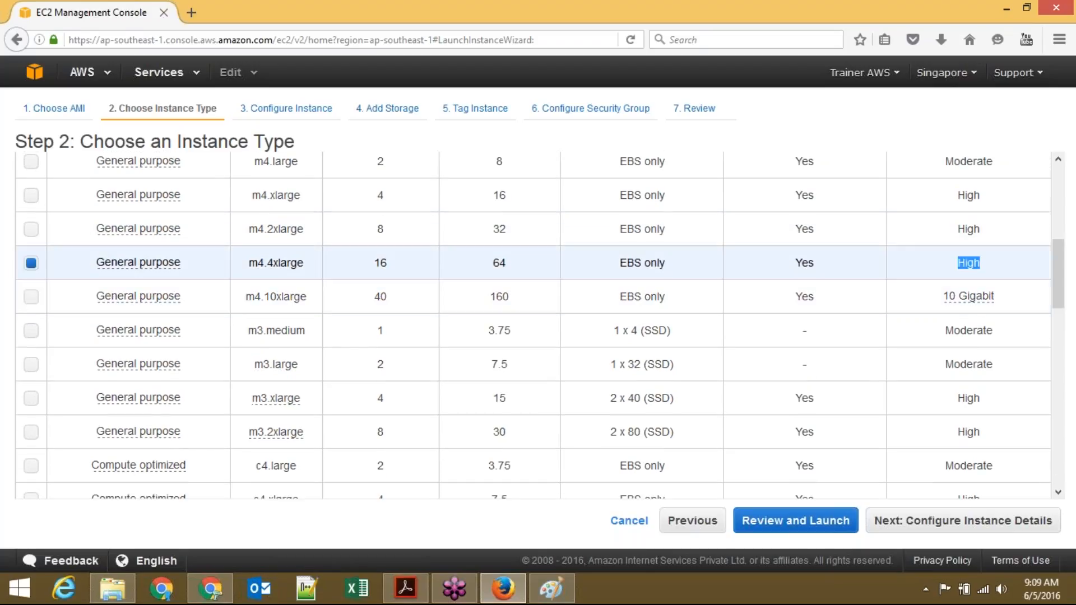
{"action": "left_click", "coordinate": [1011, 301]}
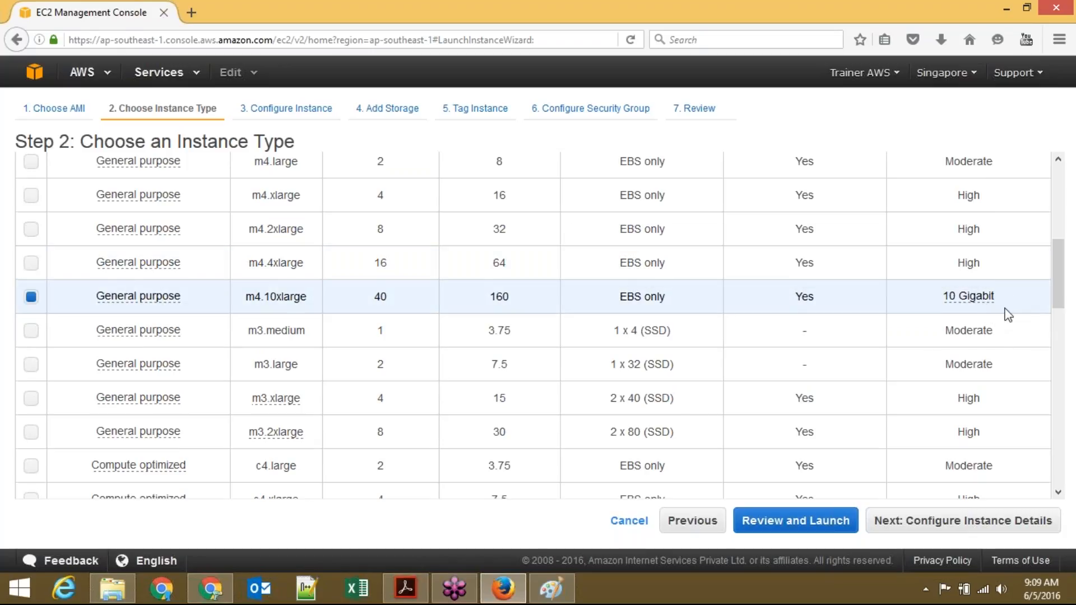
{"action": "left_click_drag", "start_coordinate": [1059, 289], "coordinate": [1061, 292]}
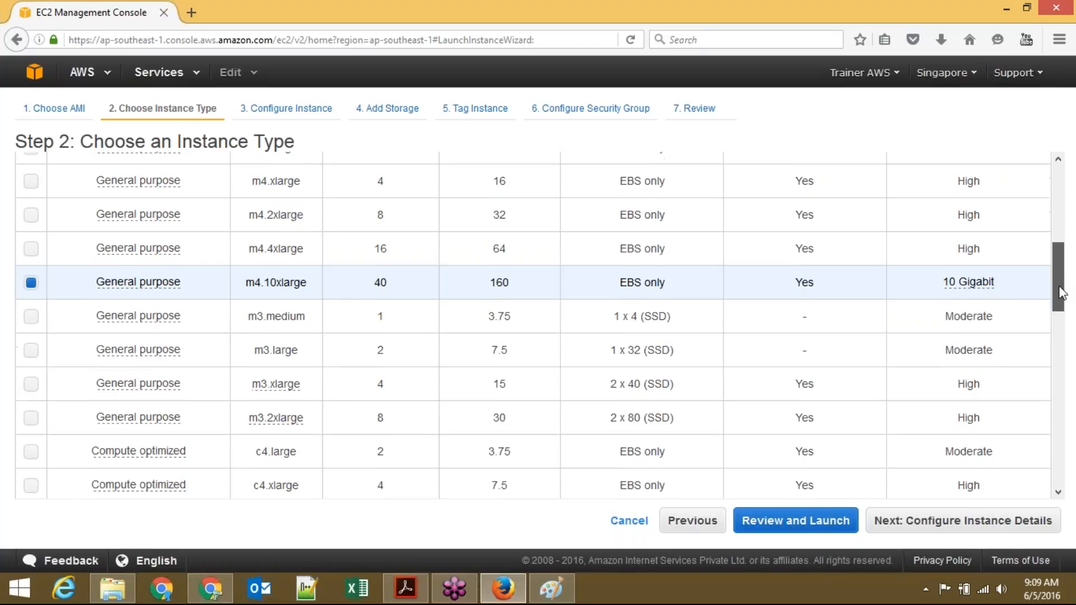
Step: Select c4.large, noting its 3.75 GiB memory, and scroll the table back to the top
{"action": "scroll", "coordinate": [1058, 285], "scroll_direction": "down", "scroll_amount": 3}
{"action": "mouse_move", "coordinate": [223, 297]}
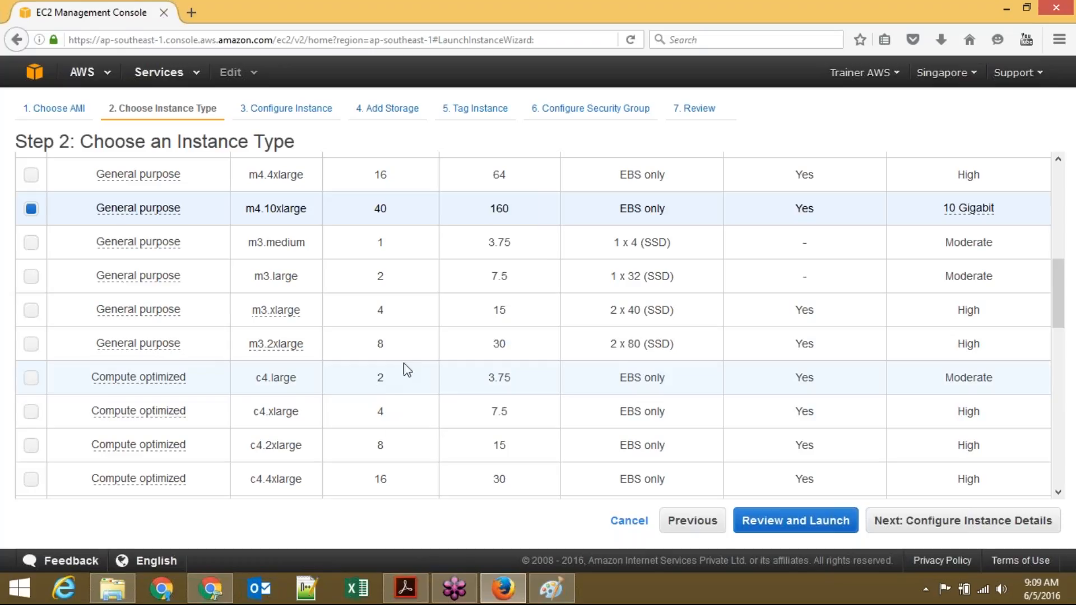
{"action": "left_click_drag", "start_coordinate": [511, 379], "coordinate": [430, 378]}
{"action": "left_click", "coordinate": [493, 388]}
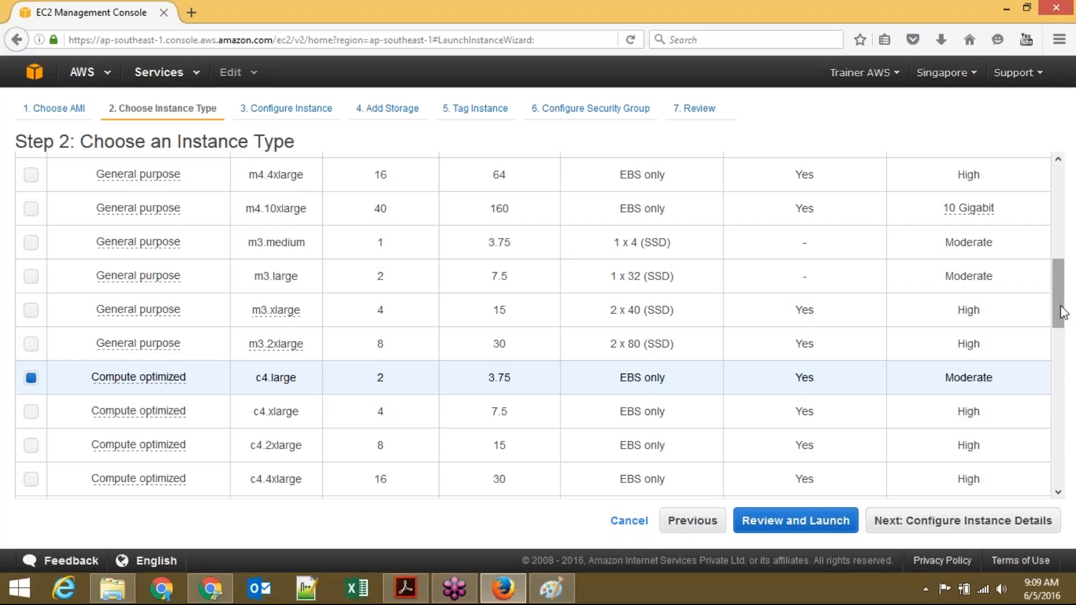
{"action": "left_click_drag", "start_coordinate": [1063, 310], "coordinate": [1040, 224]}
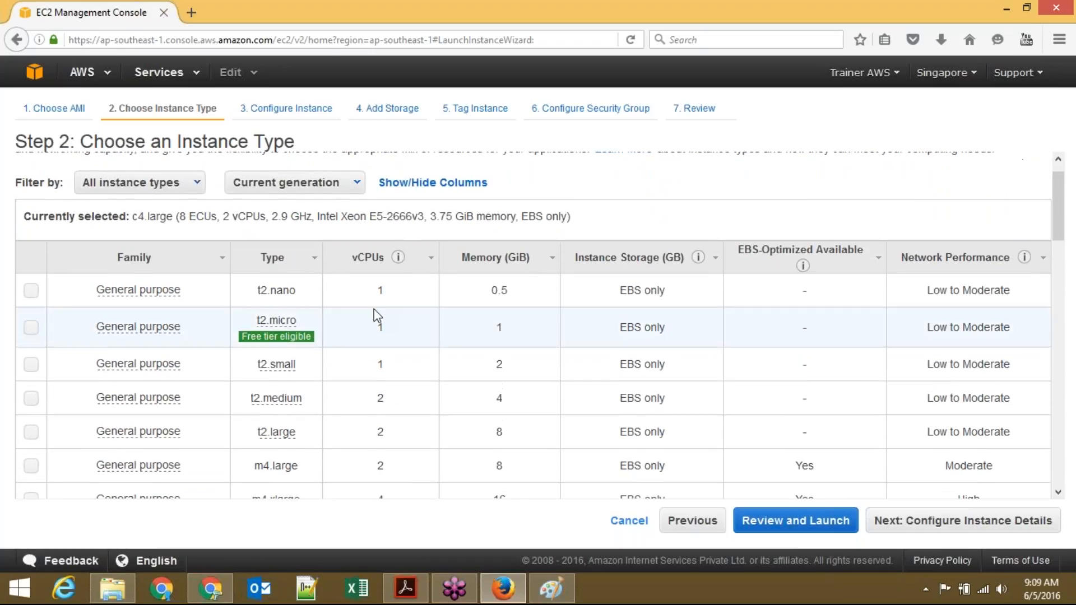
Step: Select t2.nano, try the free-tier t2.micro, then return to t2.nano
{"action": "left_click", "coordinate": [30, 291]}
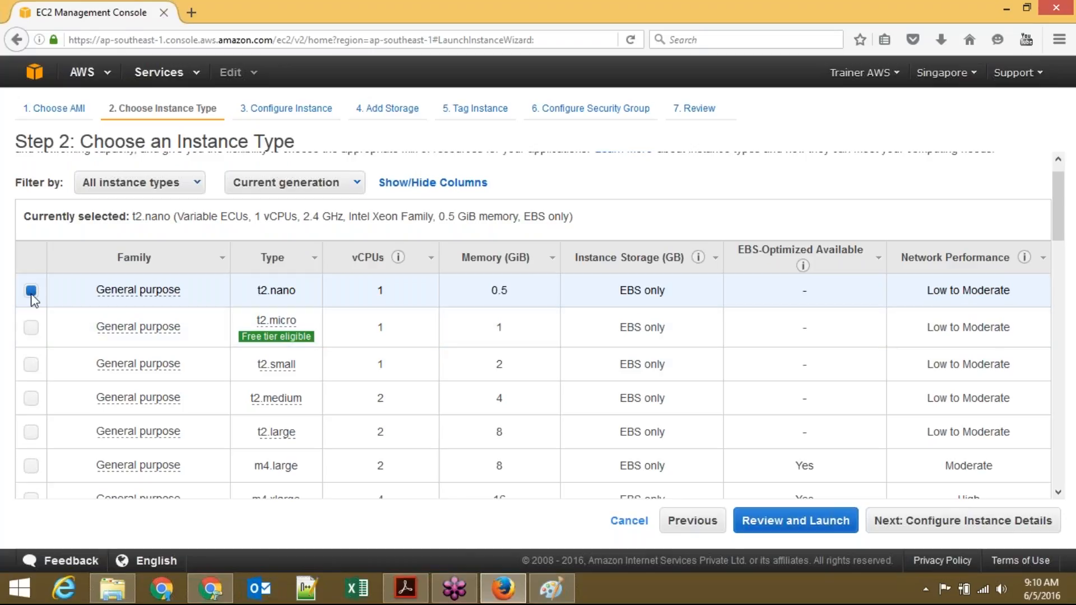
{"action": "left_click", "coordinate": [33, 328]}
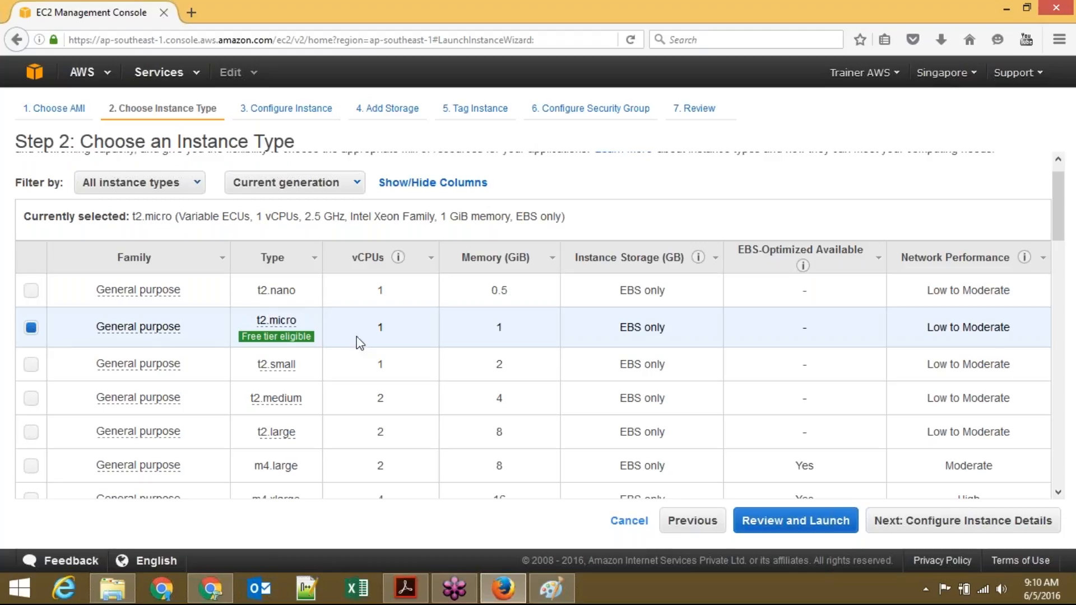
{"action": "left_click", "coordinate": [29, 292]}
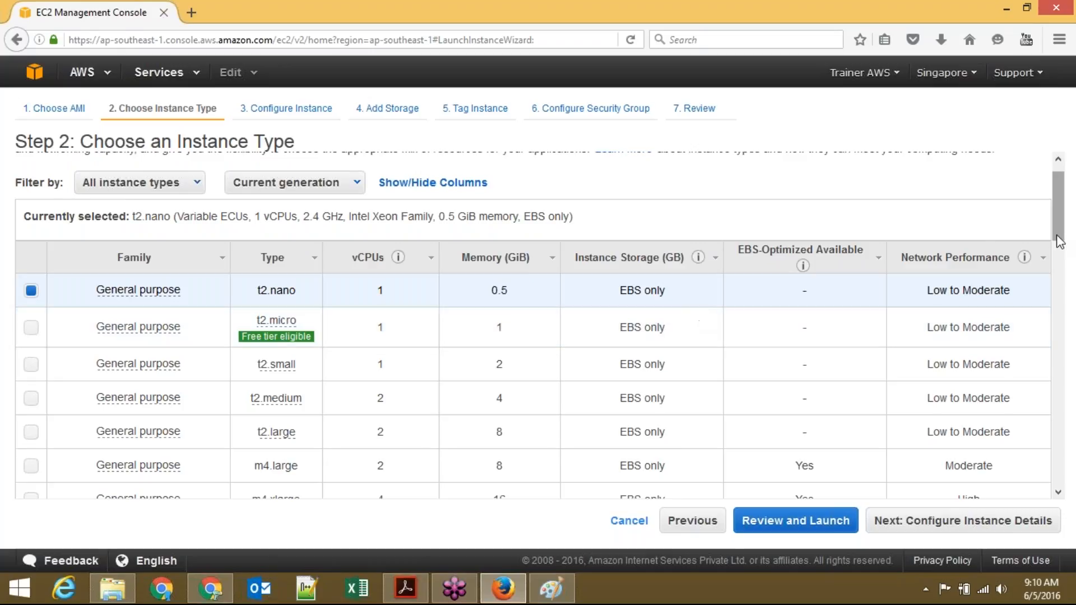
Step: Scroll the instance list down to storage optimized i2.8xlarge and bring Chrome to the front
{"action": "left_click_drag", "start_coordinate": [1057, 232], "coordinate": [1059, 241]}
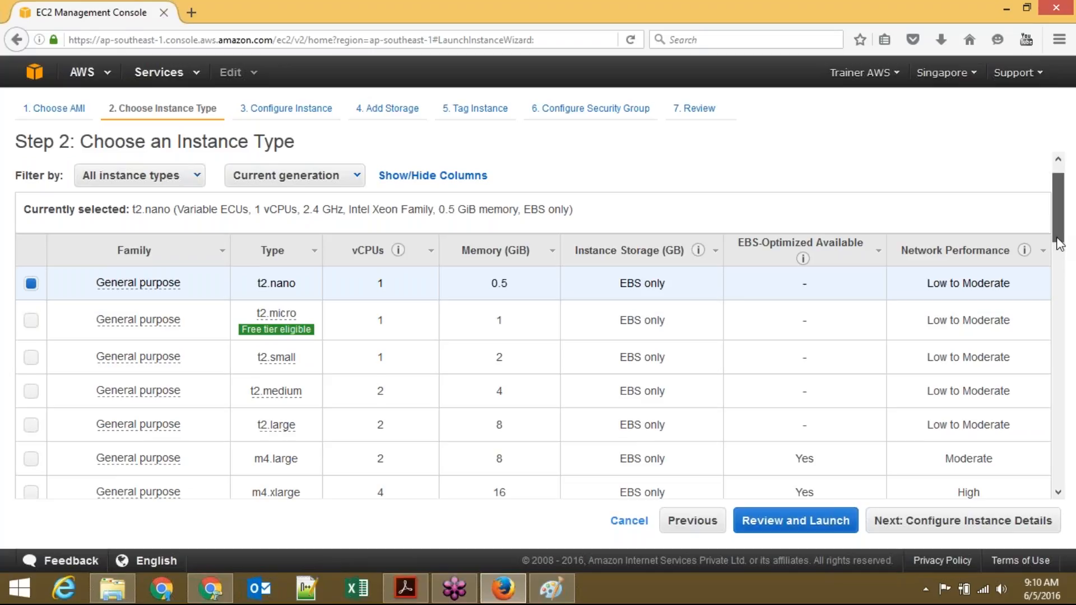
{"action": "left_click_drag", "start_coordinate": [1059, 244], "coordinate": [1072, 335]}
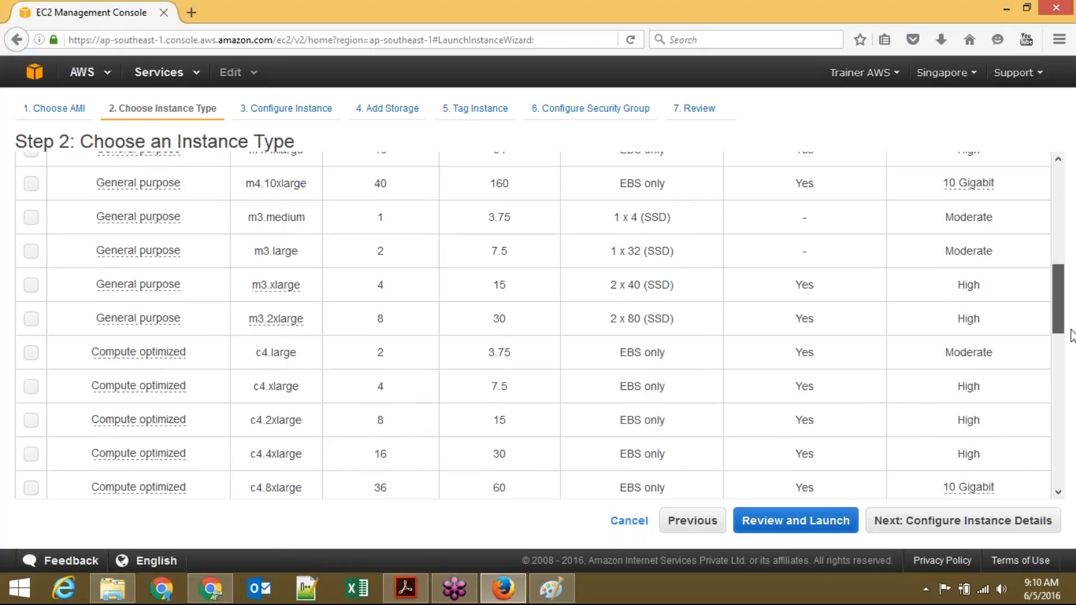
{"action": "left_click_drag", "start_coordinate": [1071, 335], "coordinate": [521, 529]}
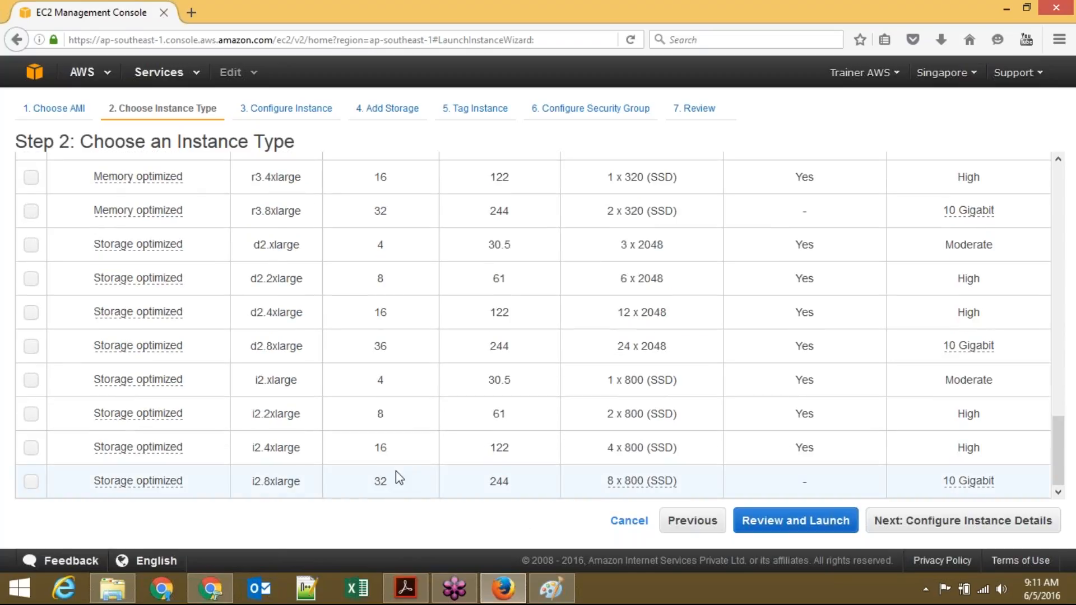
{"action": "left_click", "coordinate": [220, 589]}
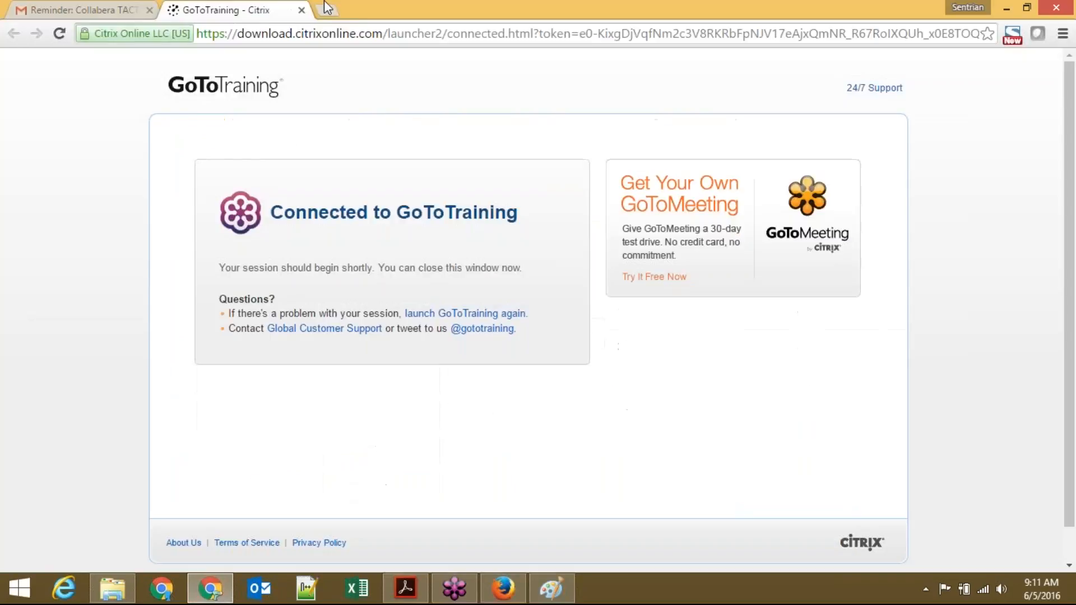
Step: In a new tab, go from 'aws.a' through the console sign-in pages to the aws.amazon.com home page
{"action": "left_click", "coordinate": [327, 9]}
{"action": "type", "text": "aws"}
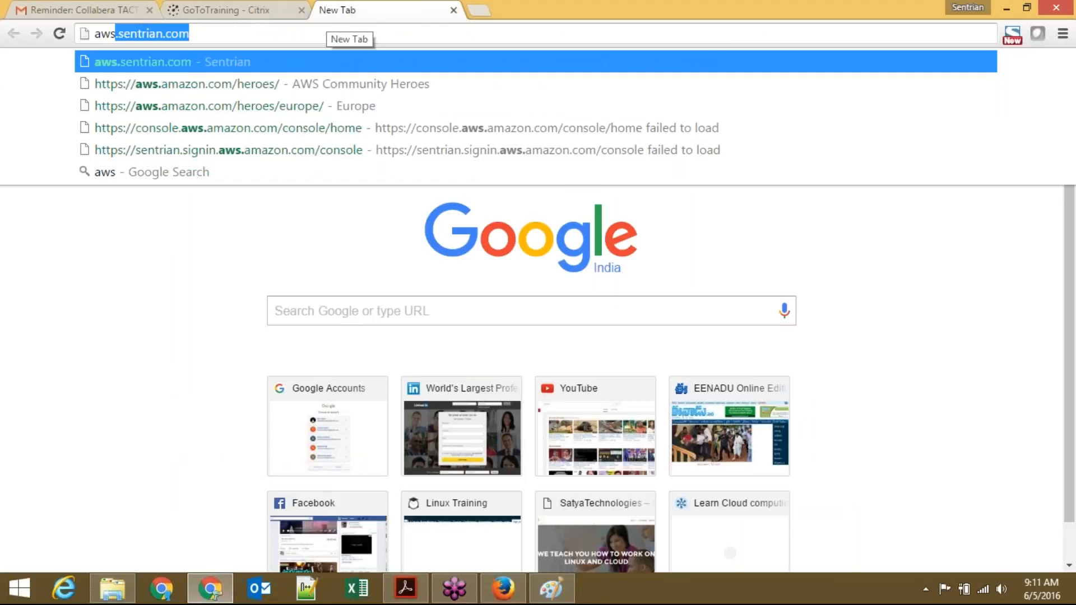
{"action": "type", "text": ".a"}
{"action": "key", "text": "Down"}
{"action": "key", "text": "Down"}
{"action": "key", "text": "Down"}
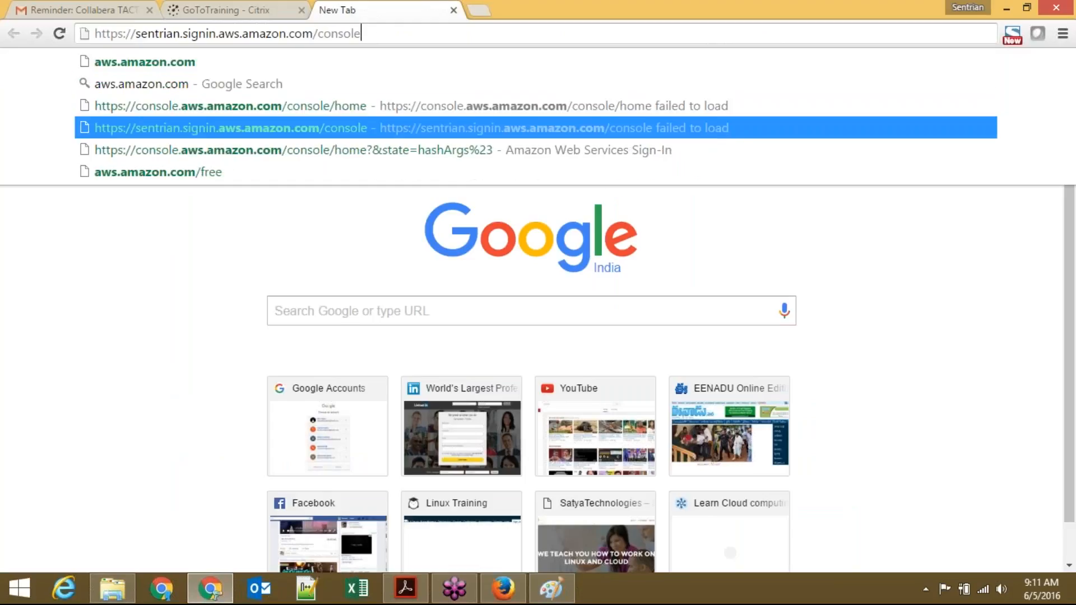
{"action": "key", "text": "Return"}
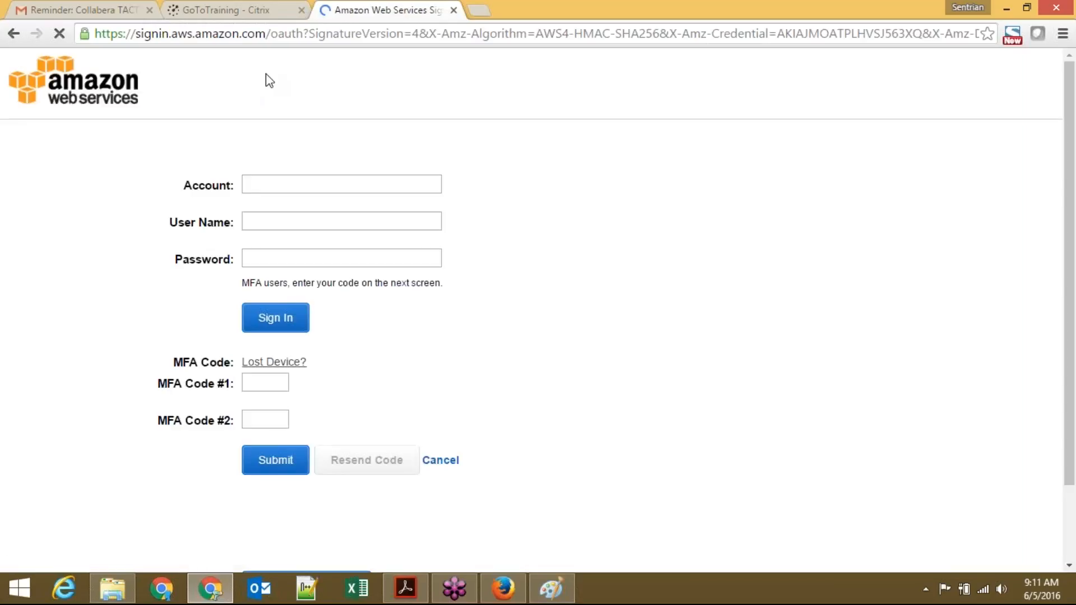
{"action": "left_click", "coordinate": [301, 352]}
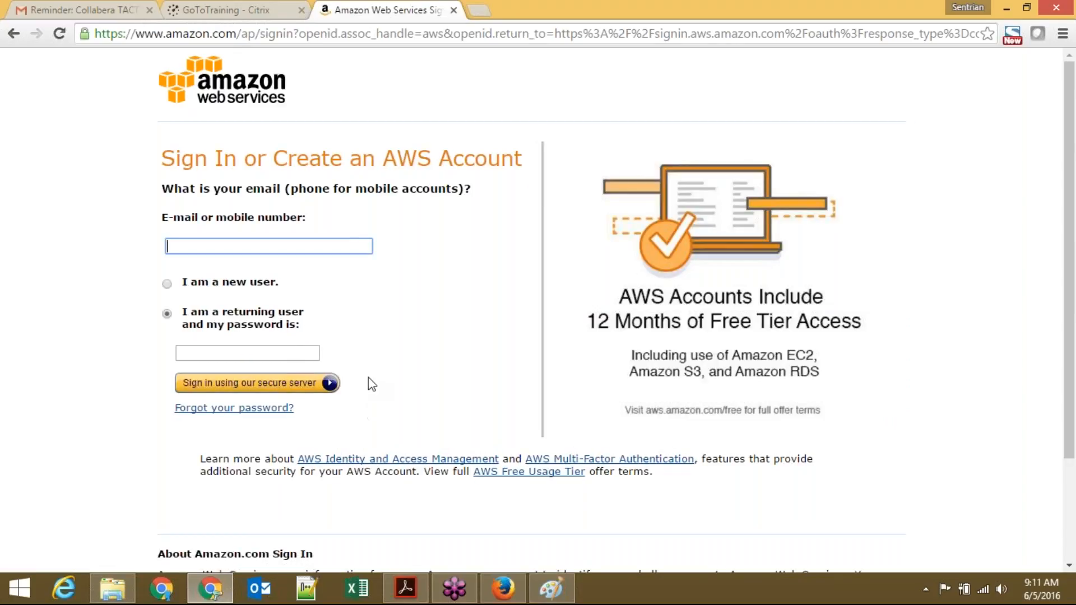
{"action": "left_click", "coordinate": [216, 88]}
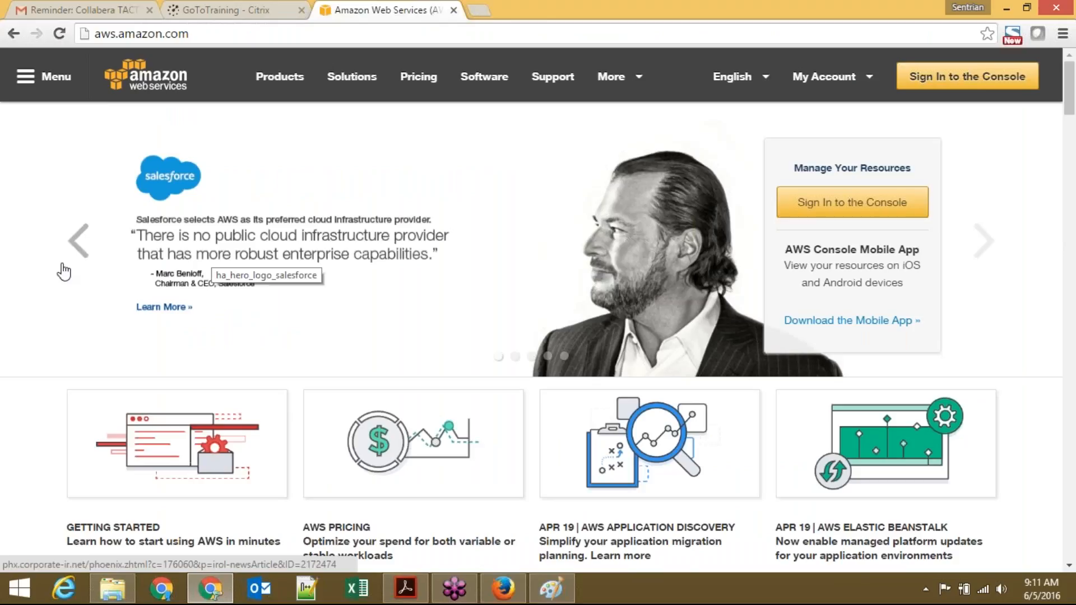
Step: Page back four banners to the X1 instances banner and open its memory optimized instances page
{"action": "left_click", "coordinate": [83, 238]}
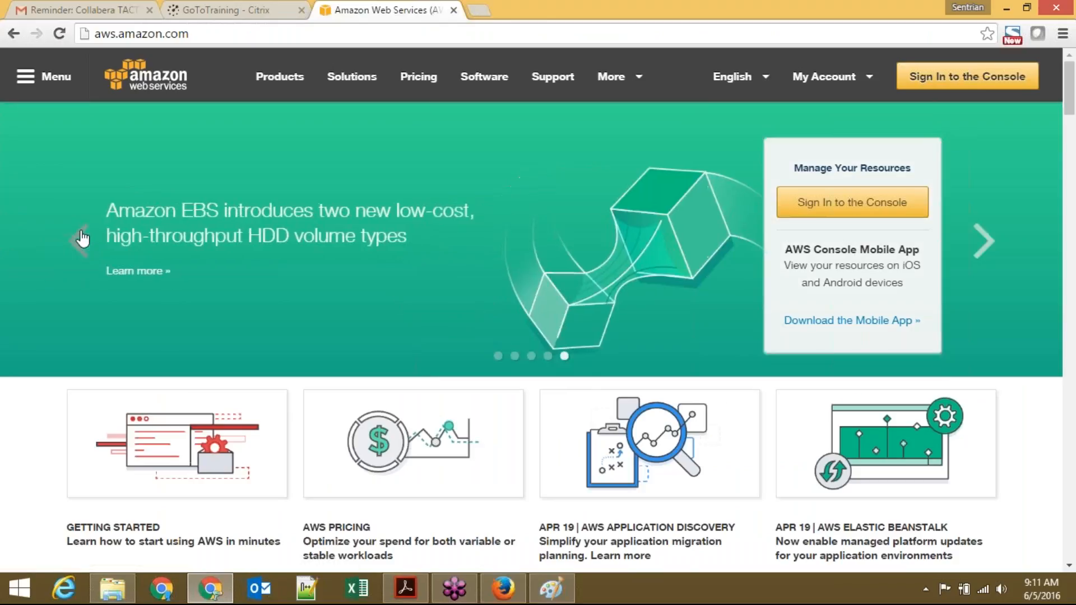
{"action": "left_click", "coordinate": [82, 238]}
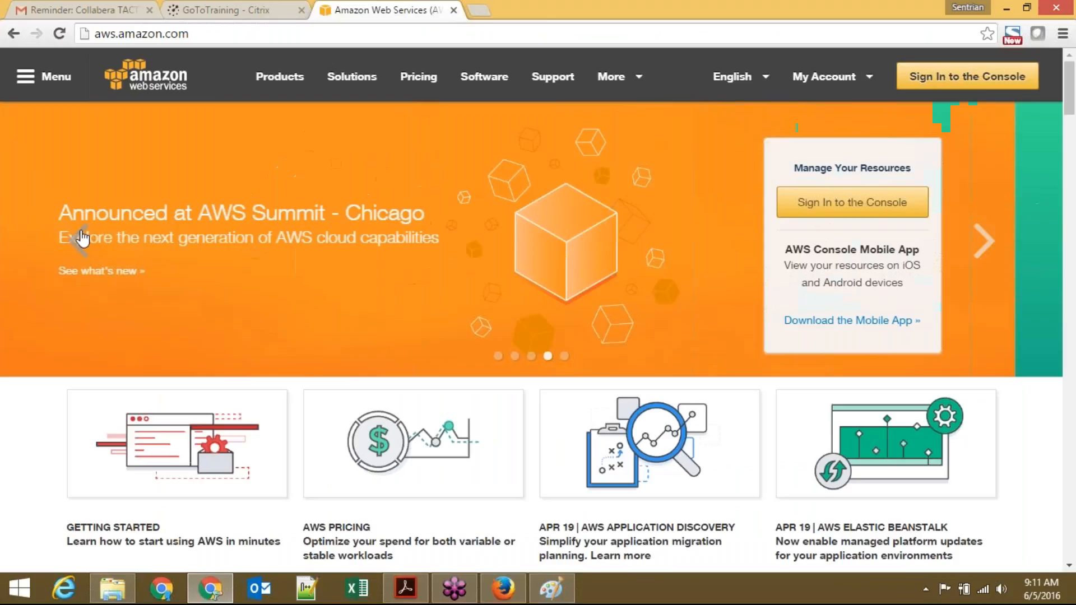
{"action": "left_click", "coordinate": [83, 238]}
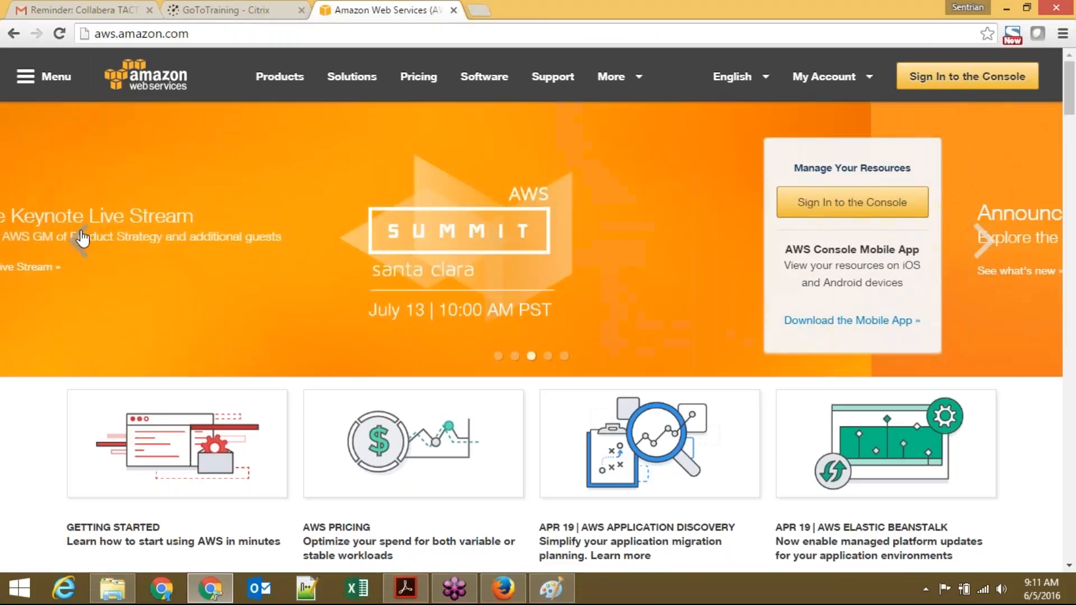
{"action": "left_click", "coordinate": [83, 238]}
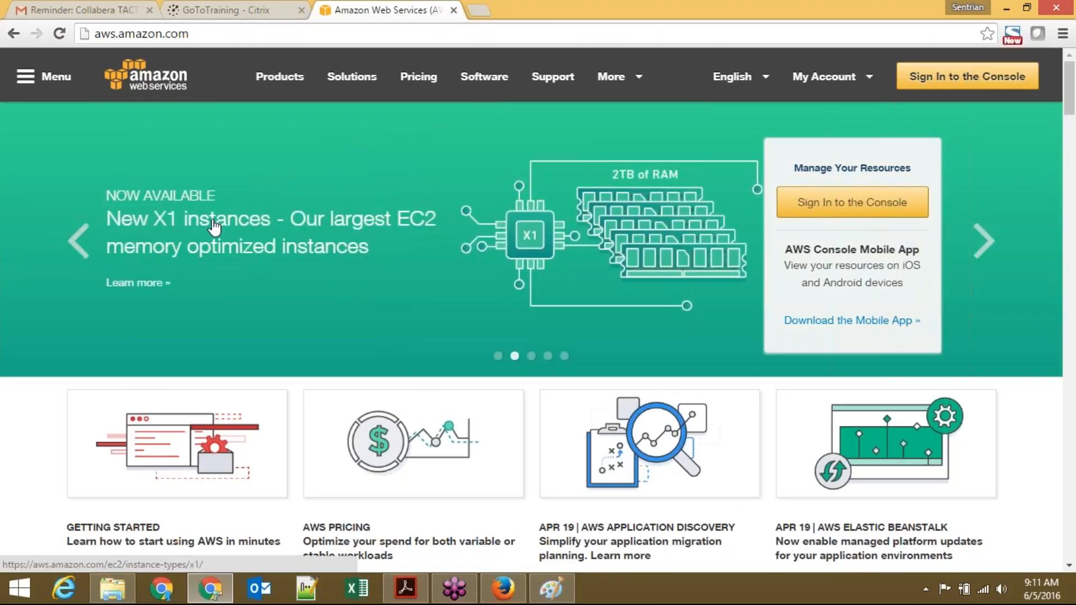
{"action": "left_click", "coordinate": [279, 251]}
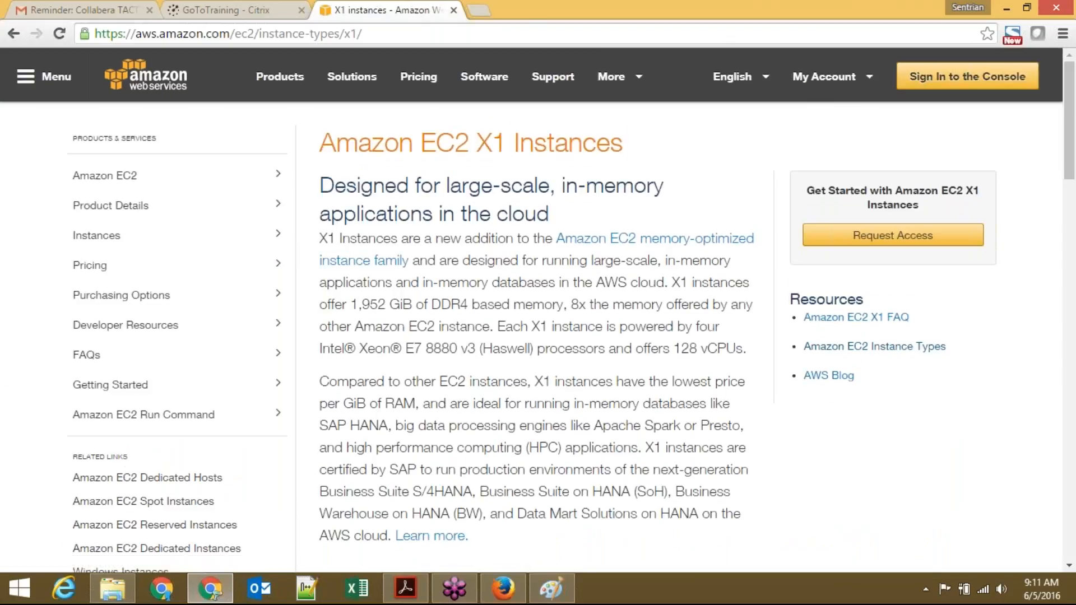
Step: Scroll down to the X1 Instance Details table and highlight the x1.32xlarge instance type
{"action": "scroll", "coordinate": [537, 337], "scroll_direction": "down", "scroll_amount": 1}
{"action": "scroll", "coordinate": [678, 336], "scroll_direction": "down", "scroll_amount": 7}
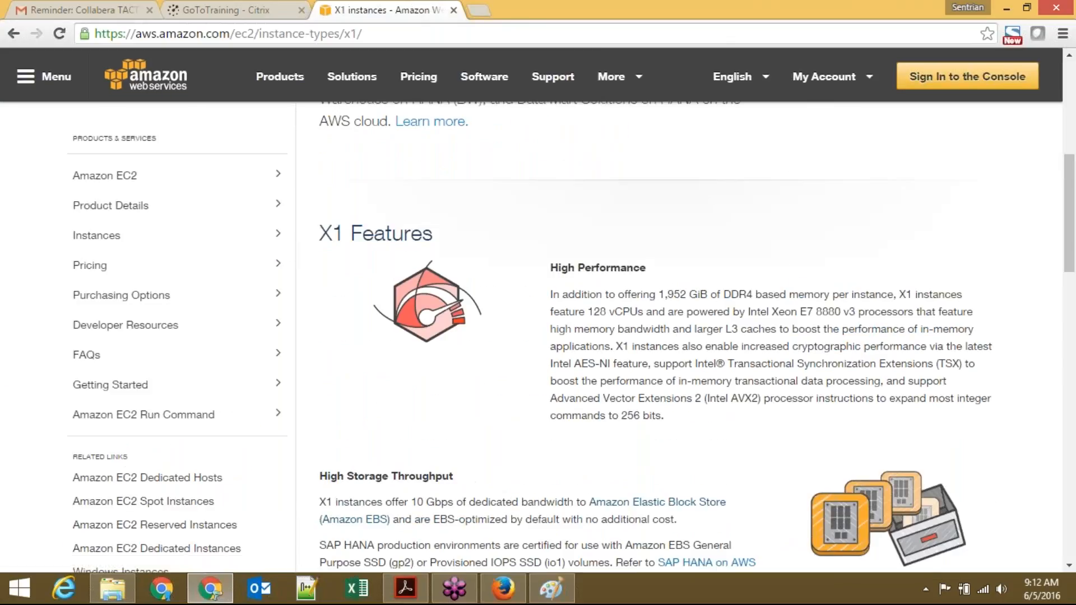
{"action": "scroll", "coordinate": [678, 336], "scroll_direction": "down", "scroll_amount": 2}
{"action": "scroll", "coordinate": [678, 336], "scroll_direction": "down", "scroll_amount": 2}
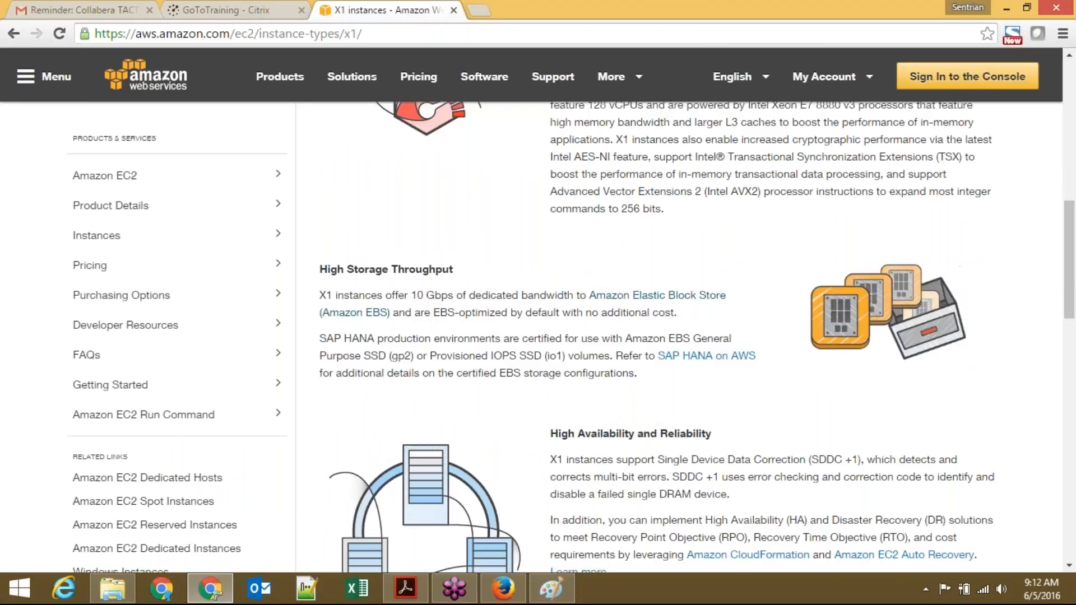
{"action": "scroll", "coordinate": [678, 336], "scroll_direction": "down", "scroll_amount": 5}
{"action": "scroll", "coordinate": [331, 412], "scroll_direction": "down", "scroll_amount": 5}
{"action": "left_click_drag", "start_coordinate": [335, 387], "coordinate": [377, 391]}
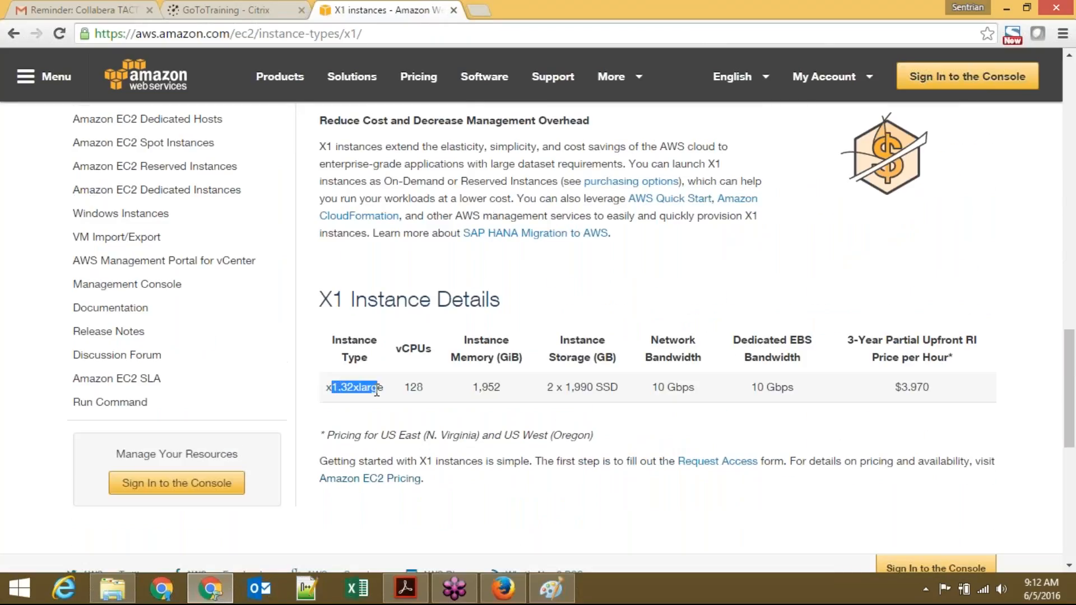
{"action": "left_click", "coordinate": [554, 281]}
Step: Highlight the 128 vCPUs and 1,952 GiB memory values of x1.32xlarge
{"action": "double_click", "coordinate": [414, 384]}
{"action": "double_click", "coordinate": [487, 385]}
{"action": "left_click", "coordinate": [601, 262]}
{"action": "double_click", "coordinate": [488, 388]}
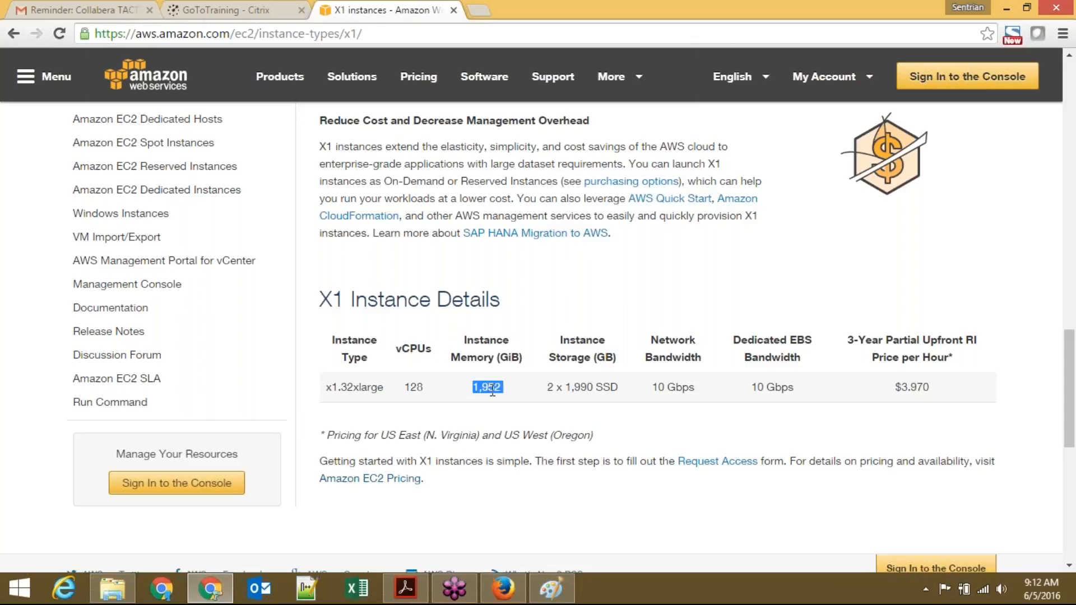
Step: Highlight the 10 Gbps network bandwidth and 10 Gbps dedicated EBS bandwidth values in the X1 table
{"action": "left_click", "coordinate": [653, 426]}
{"action": "double_click", "coordinate": [676, 392]}
{"action": "left_click", "coordinate": [676, 394]}
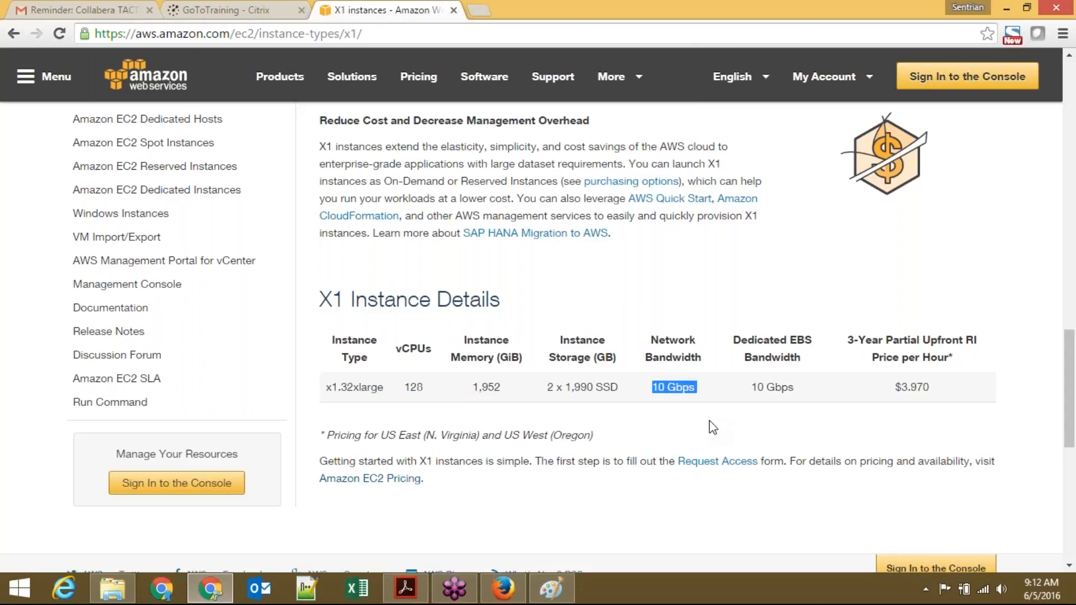
{"action": "triple_click", "coordinate": [775, 389]}
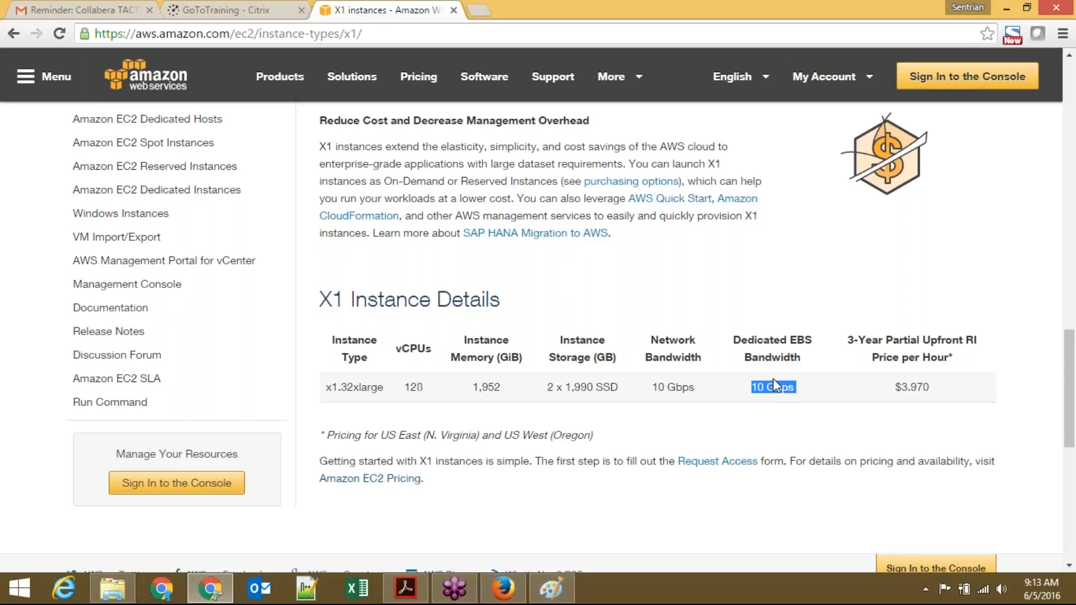
{"action": "left_click", "coordinate": [759, 289]}
Step: Highlight the EBS heading and the x1.32xlarge type, then go back to aws.amazon.com
{"action": "double_click", "coordinate": [800, 342]}
{"action": "left_click", "coordinate": [708, 302]}
{"action": "double_click", "coordinate": [358, 386]}
{"action": "left_click", "coordinate": [585, 303]}
{"action": "key", "text": "alt+Left"}
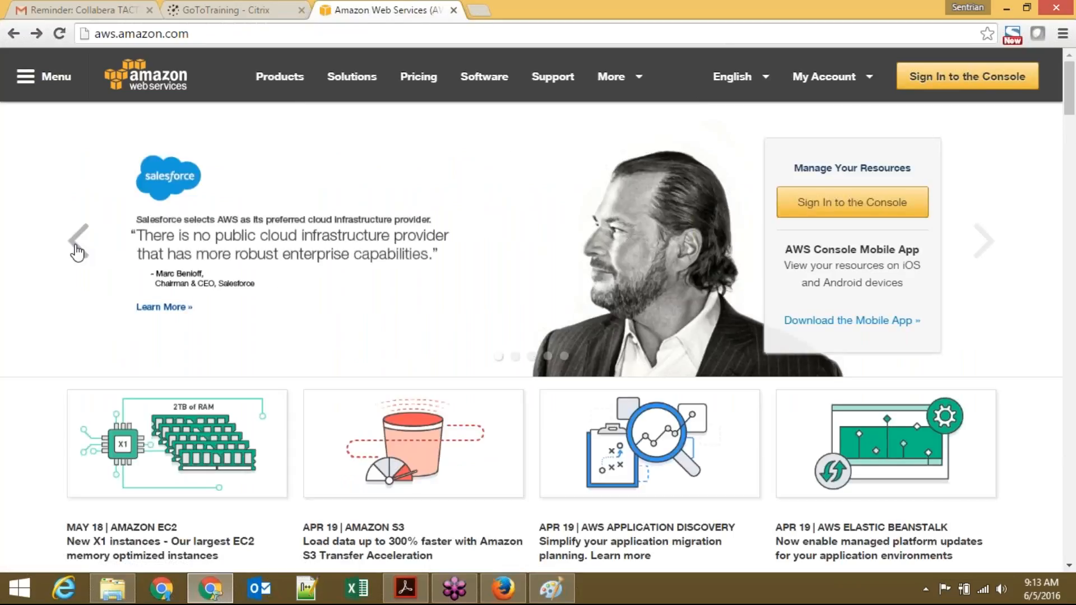
Step: Advance the featured carousel to the EBS story and open the Amazon EBS product page, scrolling through it
{"action": "left_click", "coordinate": [78, 247]}
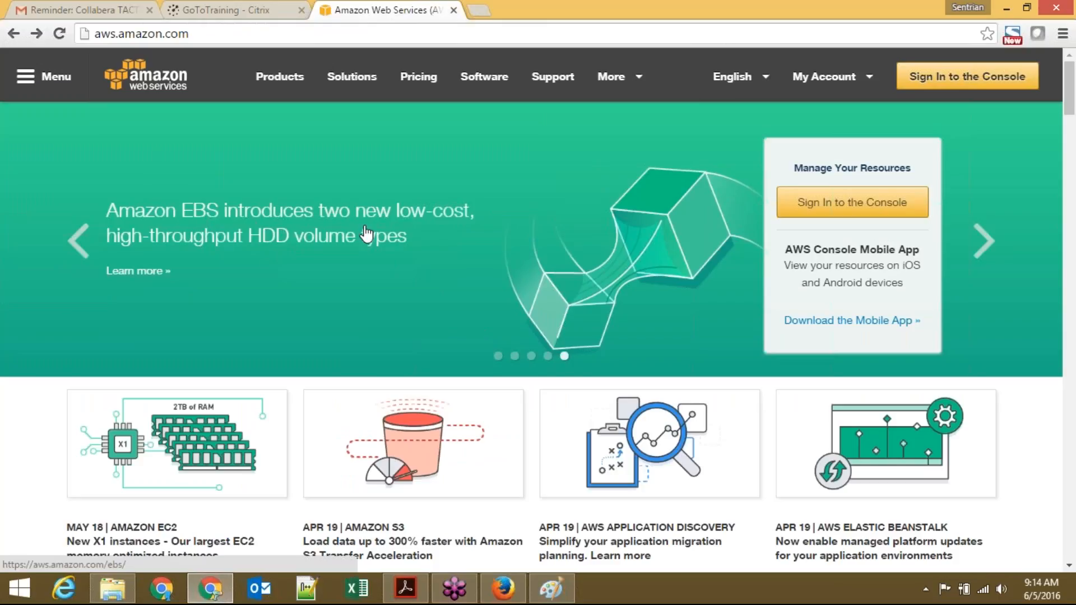
{"action": "left_click", "coordinate": [302, 248]}
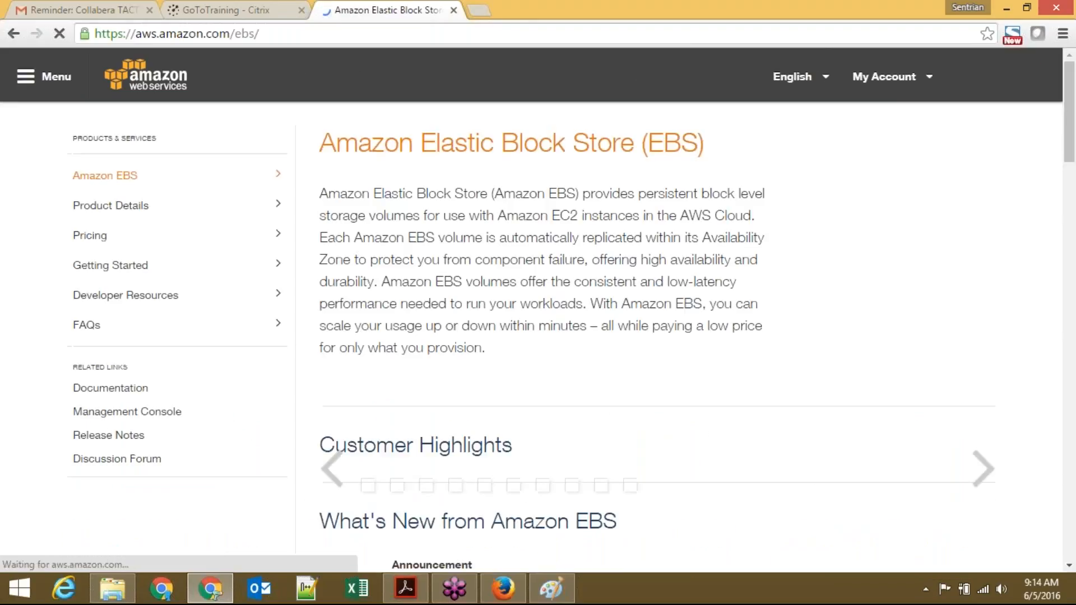
{"action": "scroll", "coordinate": [656, 336], "scroll_direction": "down", "scroll_amount": 1}
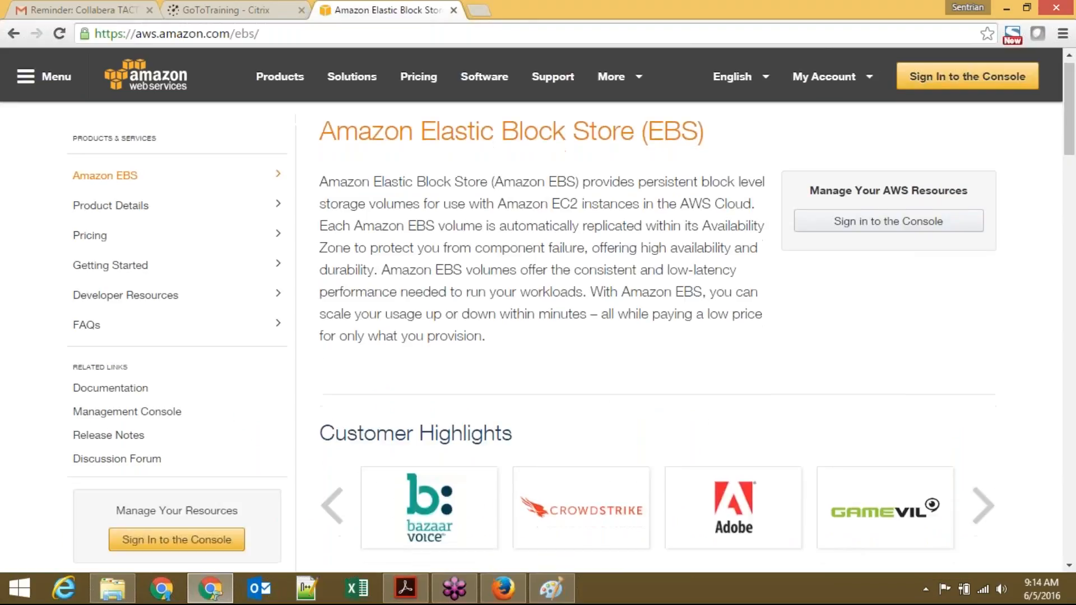
{"action": "scroll", "coordinate": [656, 337], "scroll_direction": "down", "scroll_amount": 8}
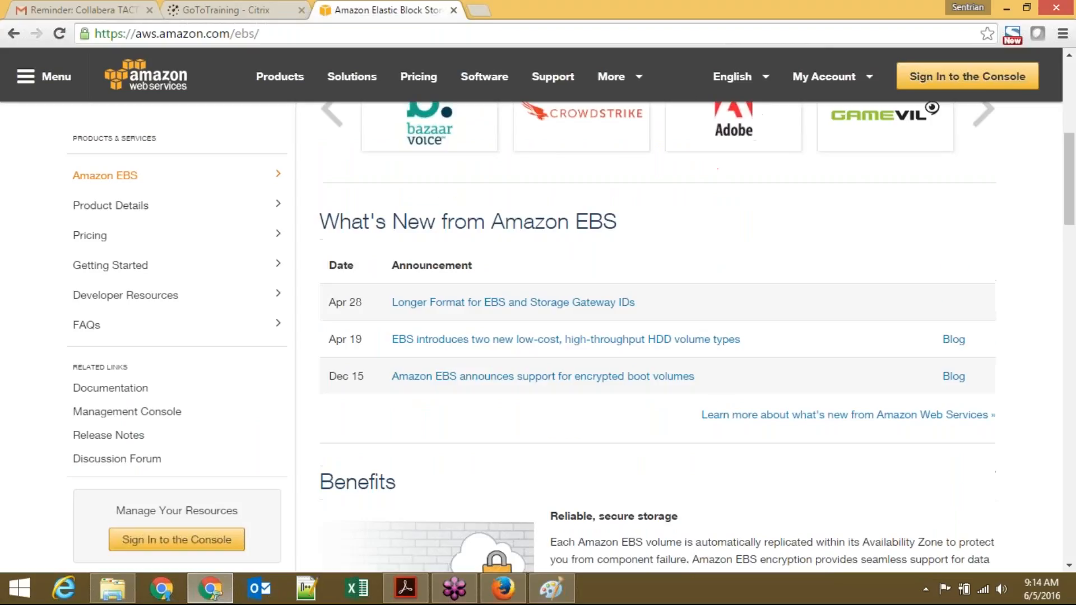
{"action": "scroll", "coordinate": [655, 336], "scroll_direction": "down", "scroll_amount": 2}
{"action": "scroll", "coordinate": [655, 336], "scroll_direction": "down", "scroll_amount": 2}
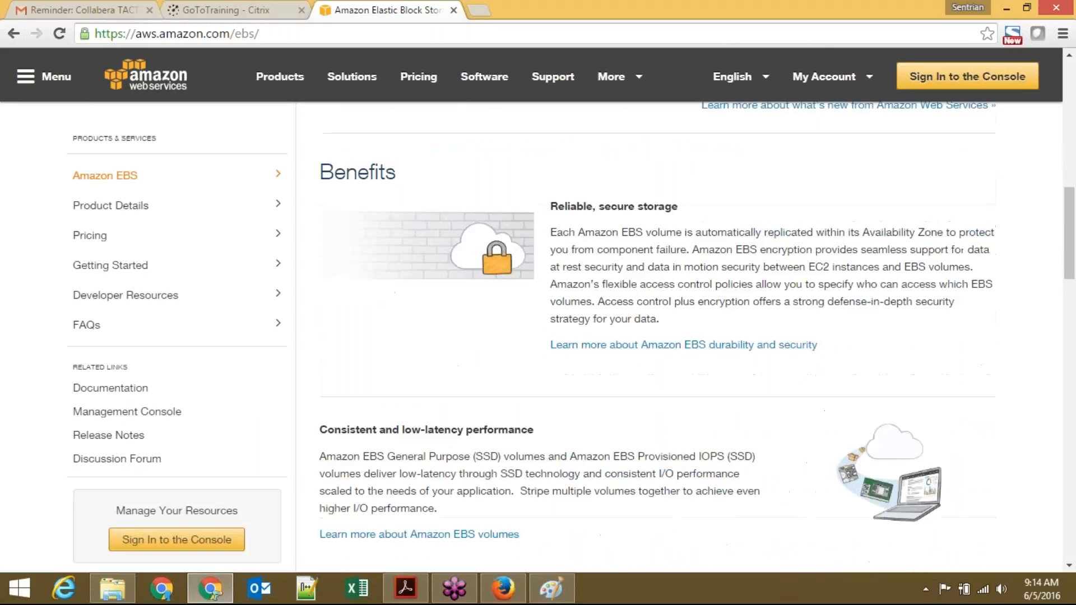
{"action": "scroll", "coordinate": [655, 336], "scroll_direction": "down", "scroll_amount": 5}
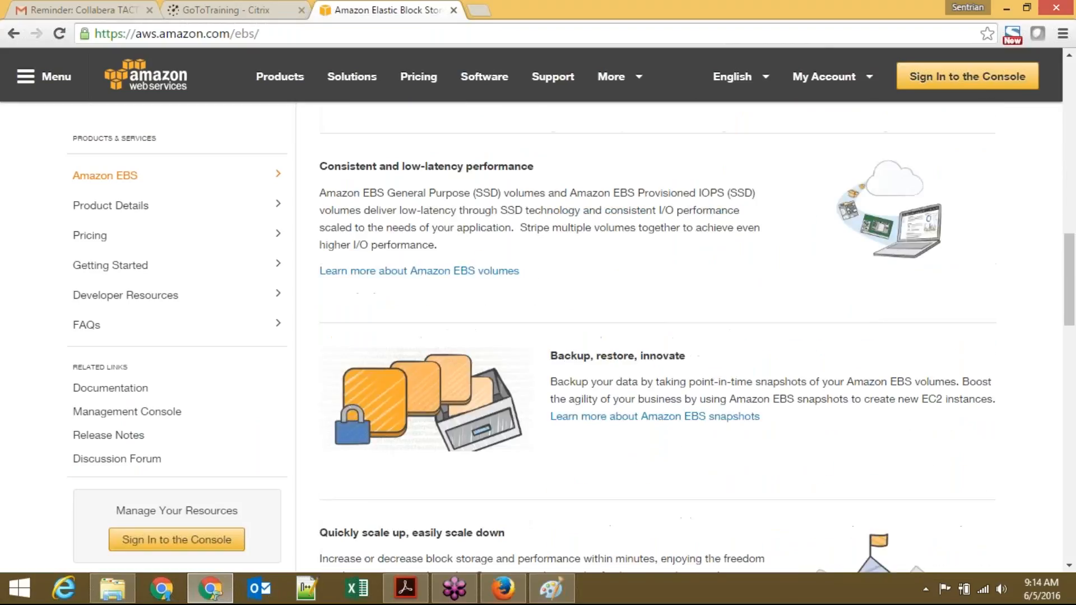
{"action": "scroll", "coordinate": [656, 336], "scroll_direction": "down", "scroll_amount": 6}
{"action": "scroll", "coordinate": [656, 337], "scroll_direction": "down", "scroll_amount": 8}
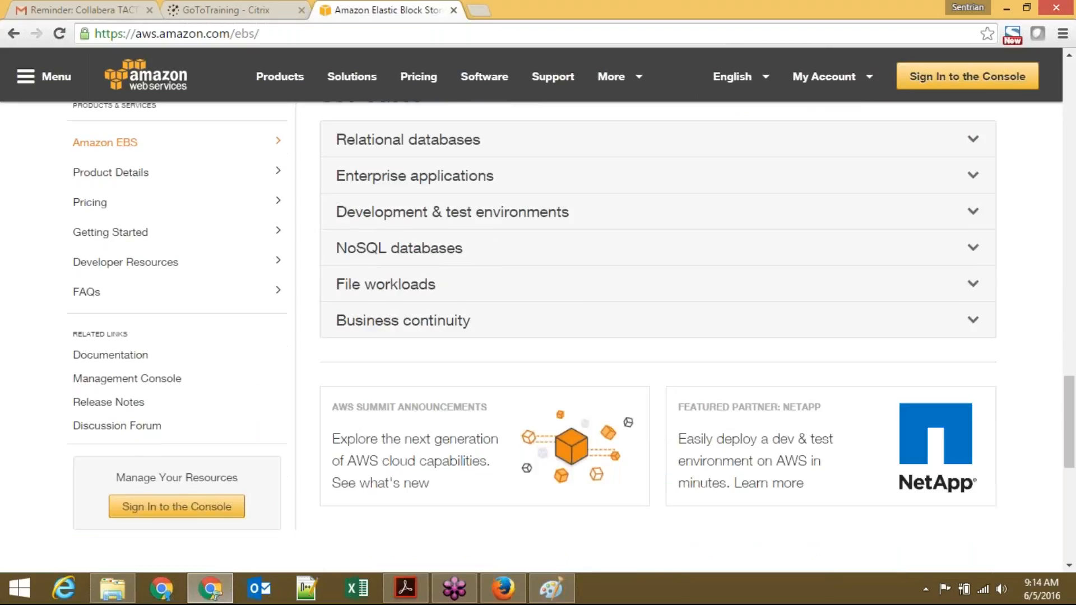
{"action": "scroll", "coordinate": [656, 337], "scroll_direction": "down", "scroll_amount": 4}
{"action": "scroll", "coordinate": [656, 337], "scroll_direction": "down", "scroll_amount": 3}
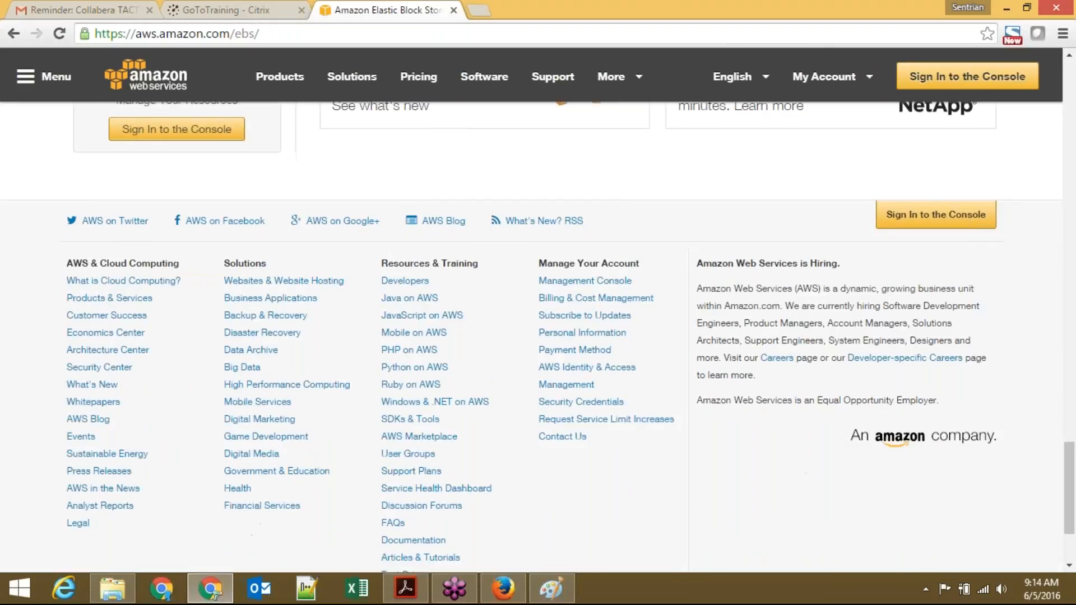
Step: Jump back to the top of the EBS page, read down through its use cases, then return to the top
{"action": "key", "text": "Home"}
{"action": "scroll", "coordinate": [656, 336], "scroll_direction": "down", "scroll_amount": 1}
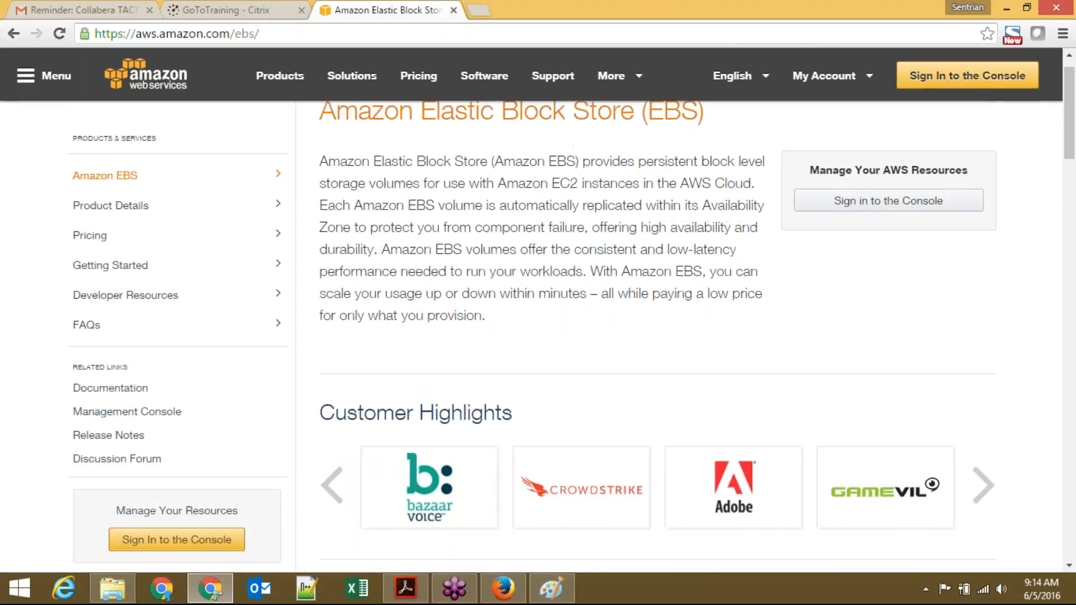
{"action": "scroll", "coordinate": [478, 240], "scroll_direction": "down", "scroll_amount": 8}
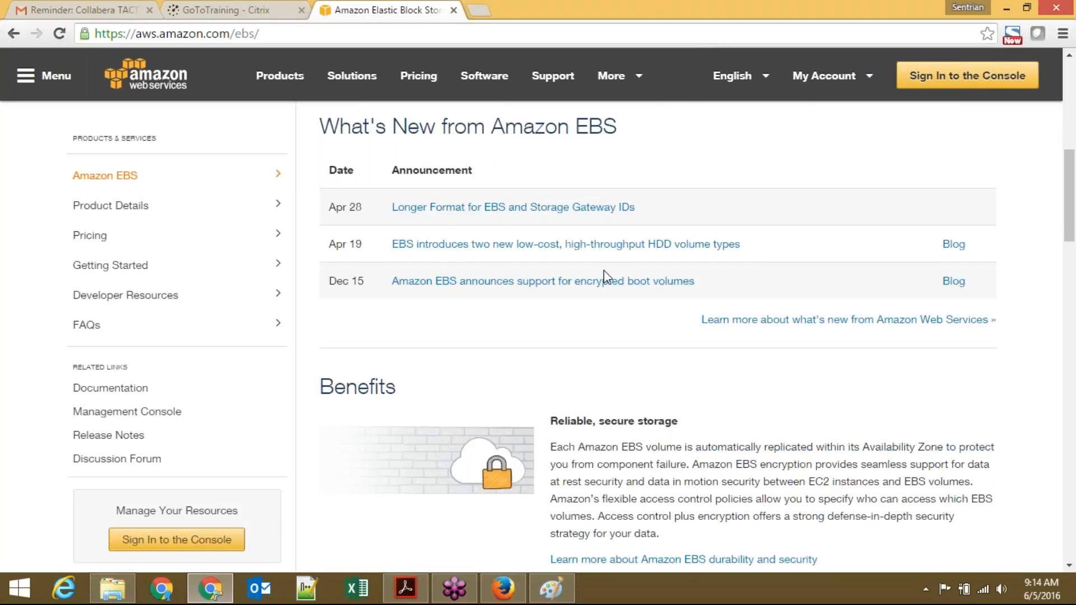
{"action": "scroll", "coordinate": [605, 276], "scroll_direction": "down", "scroll_amount": 1}
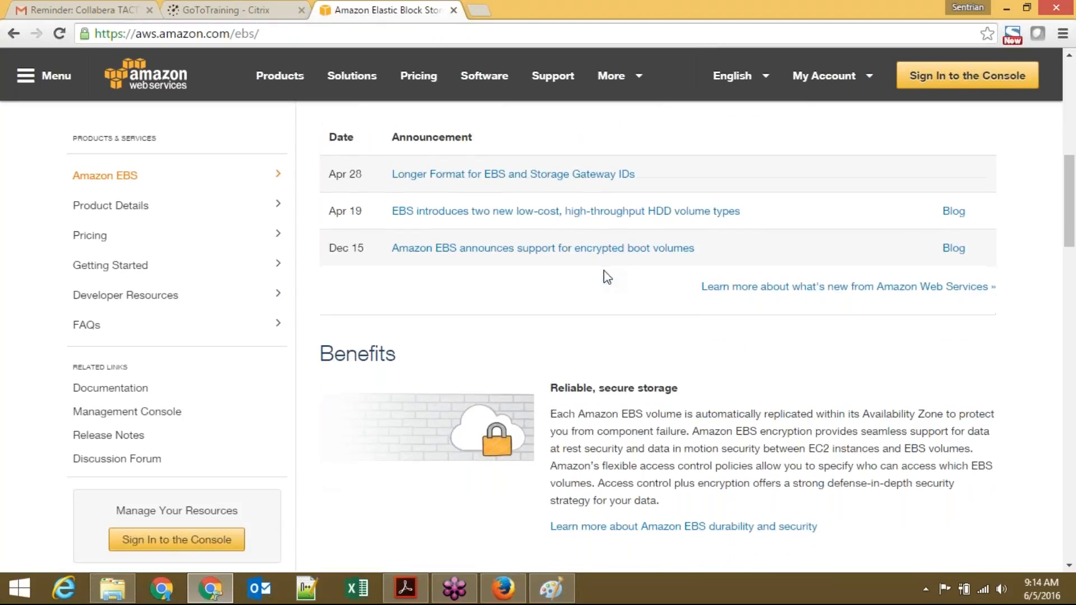
{"action": "scroll", "coordinate": [607, 276], "scroll_direction": "down", "scroll_amount": 7}
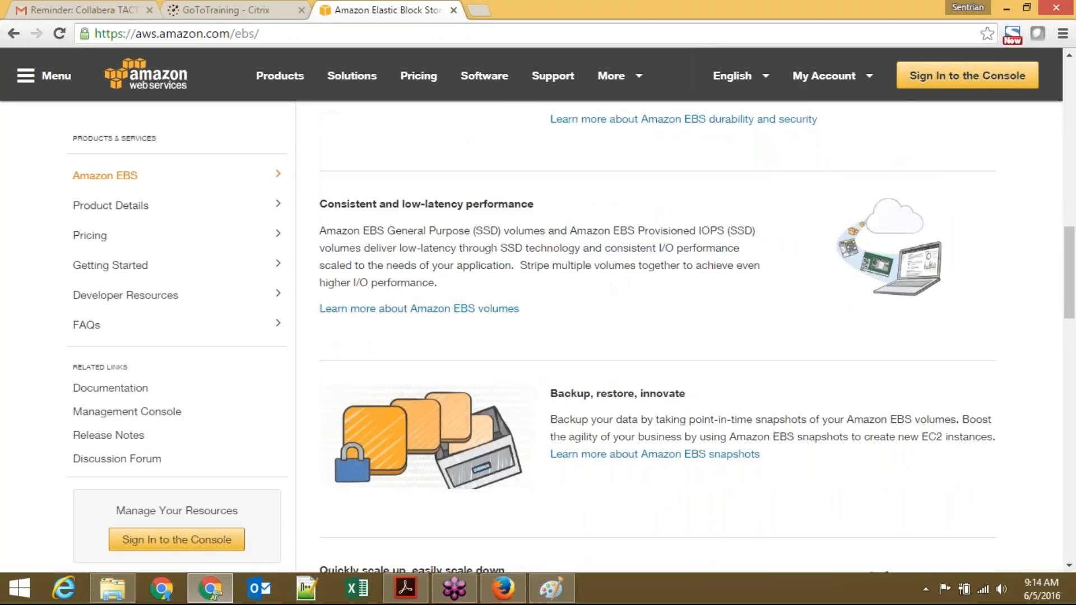
{"action": "scroll", "coordinate": [658, 336], "scroll_direction": "down", "scroll_amount": 9}
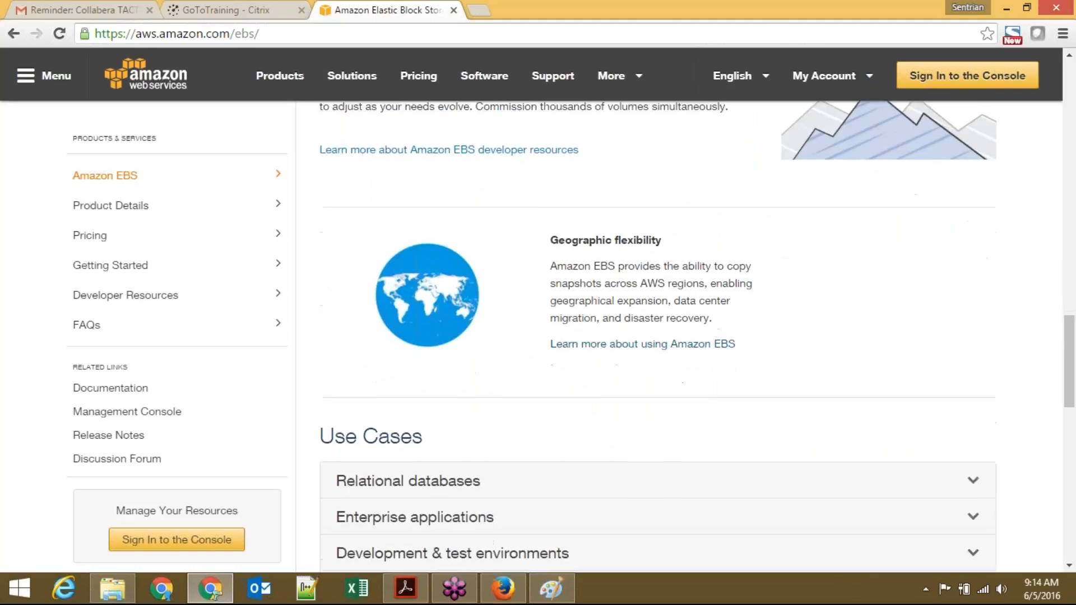
{"action": "scroll", "coordinate": [659, 337], "scroll_direction": "down", "scroll_amount": 5}
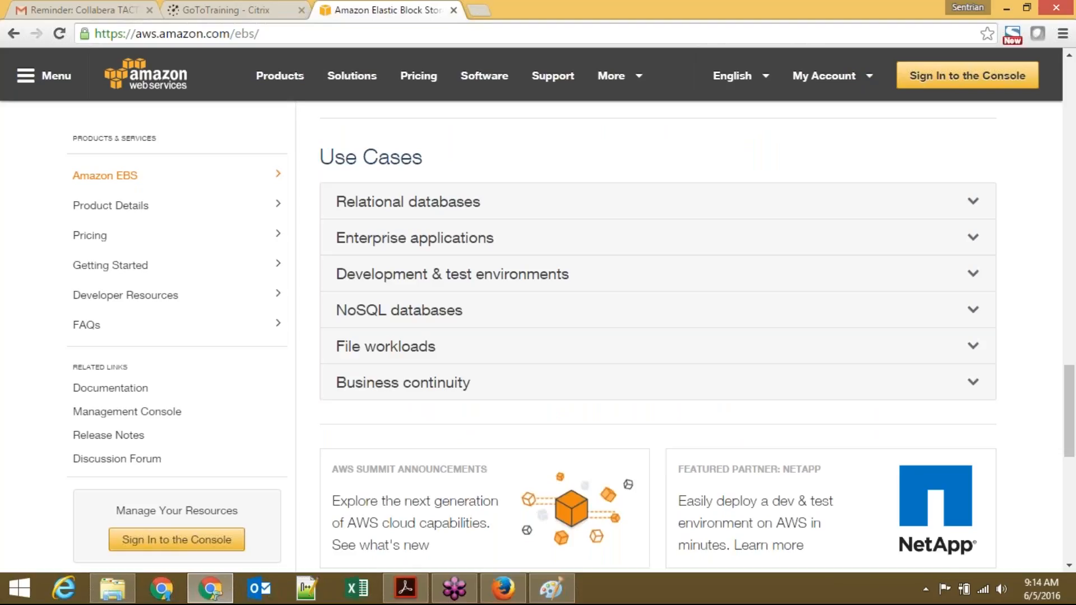
{"action": "scroll", "coordinate": [658, 336], "scroll_direction": "down", "scroll_amount": 1}
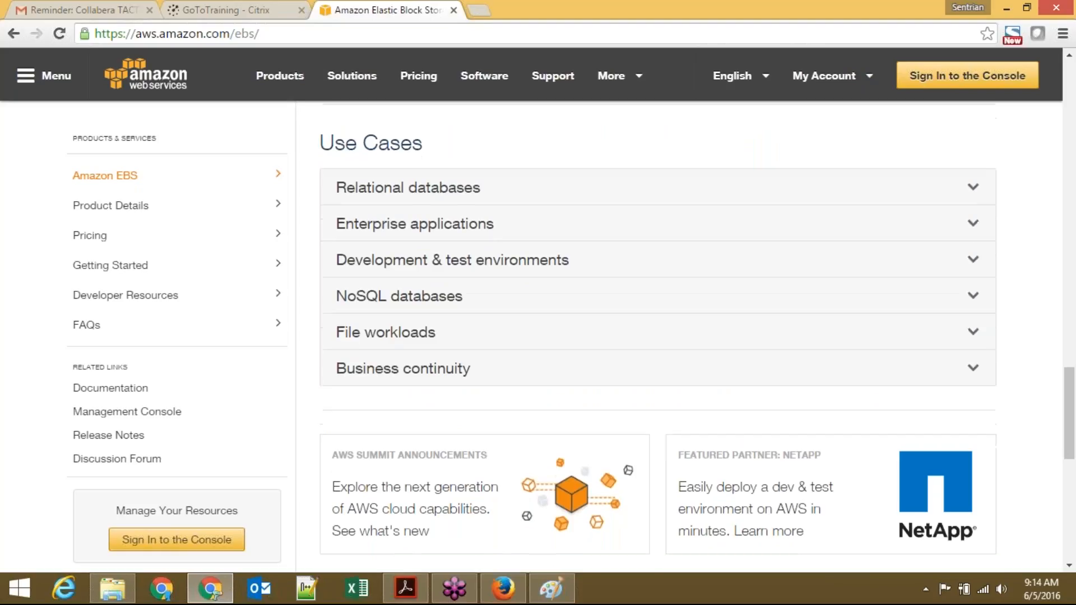
{"action": "scroll", "coordinate": [658, 337], "scroll_direction": "down", "scroll_amount": 4}
{"action": "scroll", "coordinate": [657, 336], "scroll_direction": "down", "scroll_amount": 5}
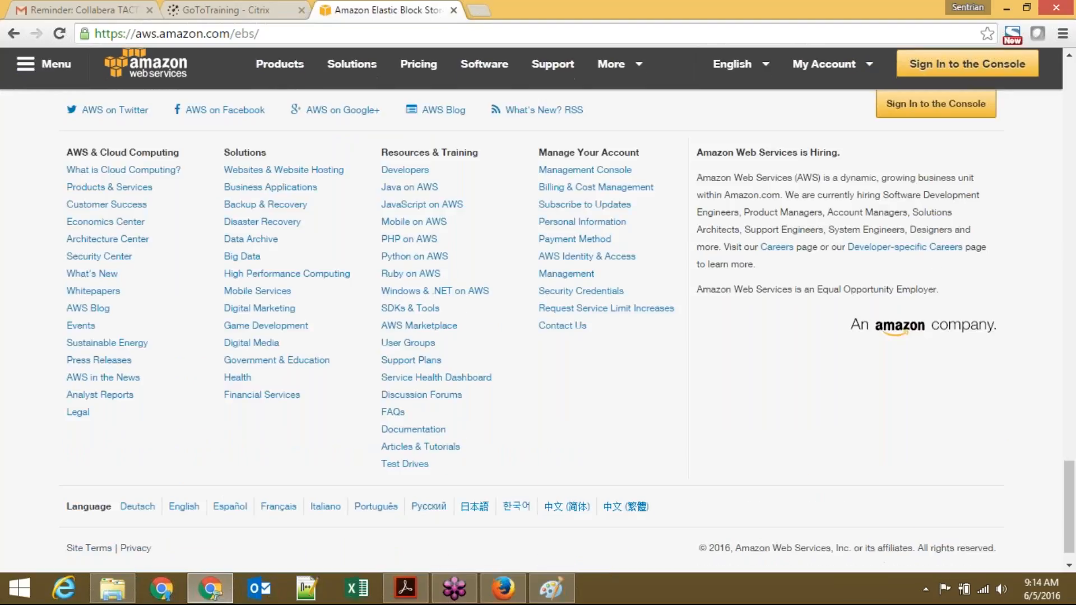
{"action": "key", "text": "Home"}
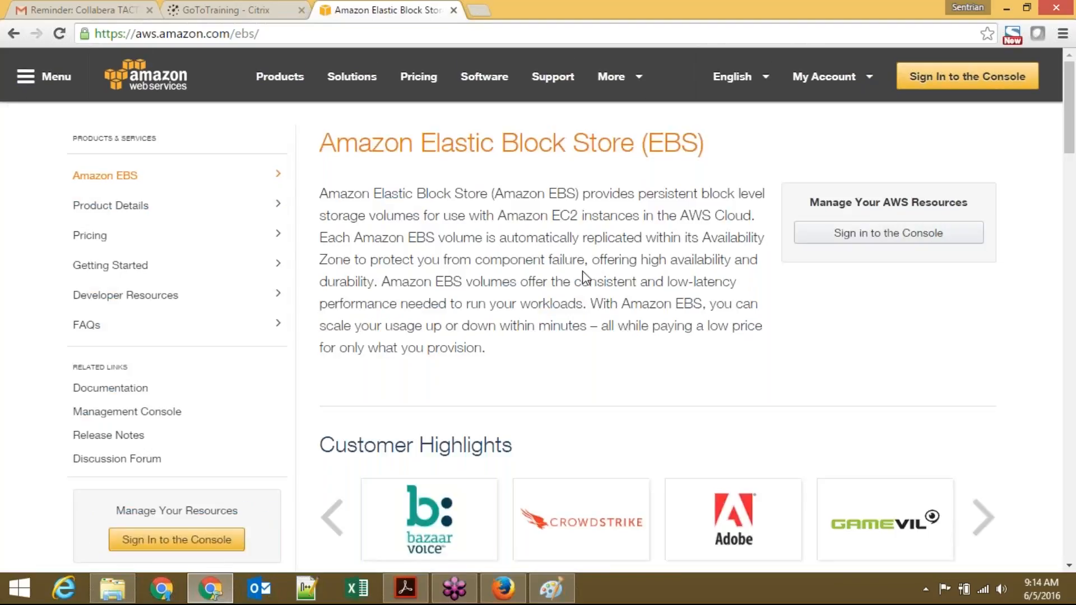
Step: Leave the EBS customer highlights and switch to the EC2 console in Firefox
{"action": "mouse_move", "coordinate": [551, 532]}
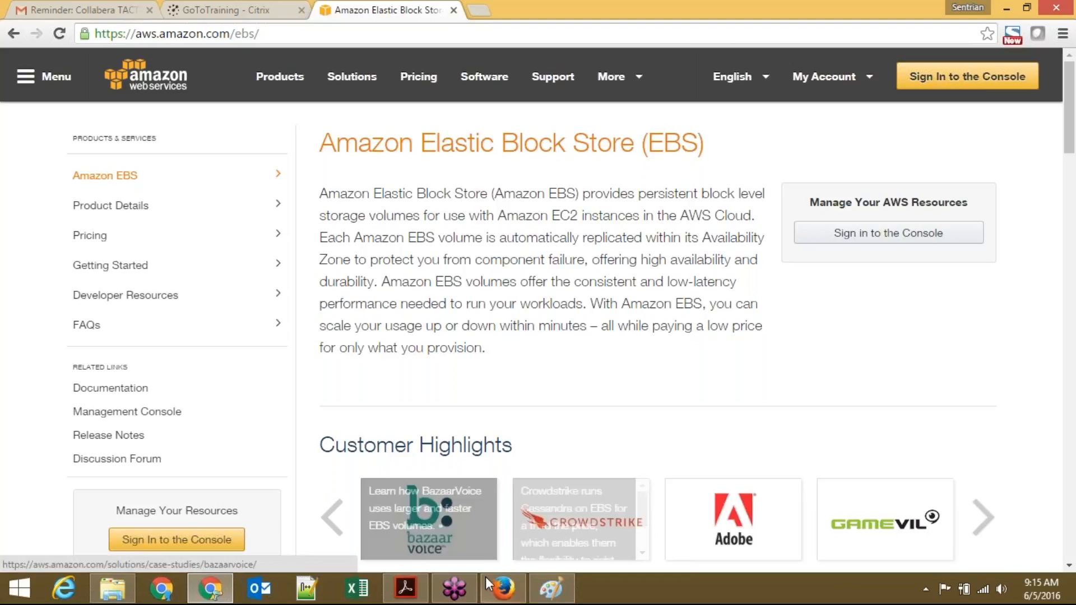
{"action": "left_click", "coordinate": [503, 595]}
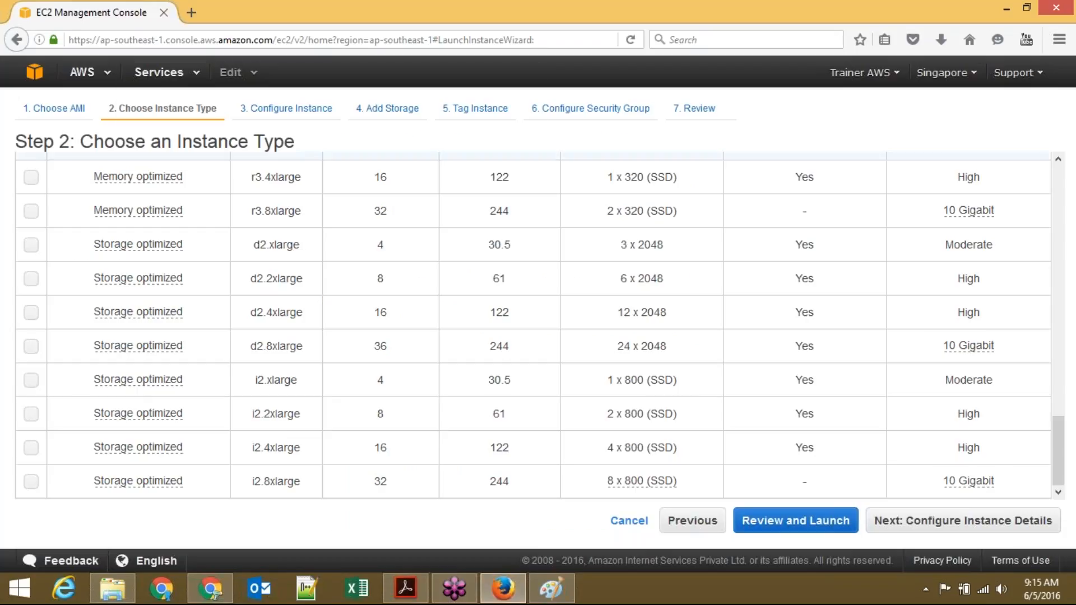
Step: Open the Services menu and scroll the All AWS Services catalog from API Gateway to WorkSpaces
{"action": "left_click", "coordinate": [168, 75]}
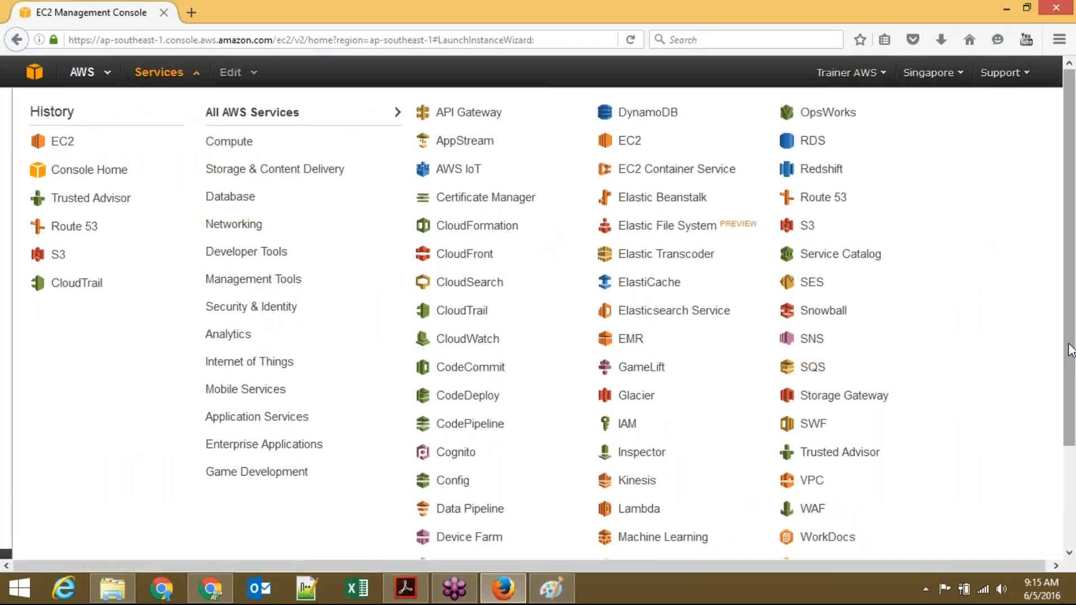
{"action": "left_click_drag", "start_coordinate": [1070, 345], "coordinate": [1072, 372]}
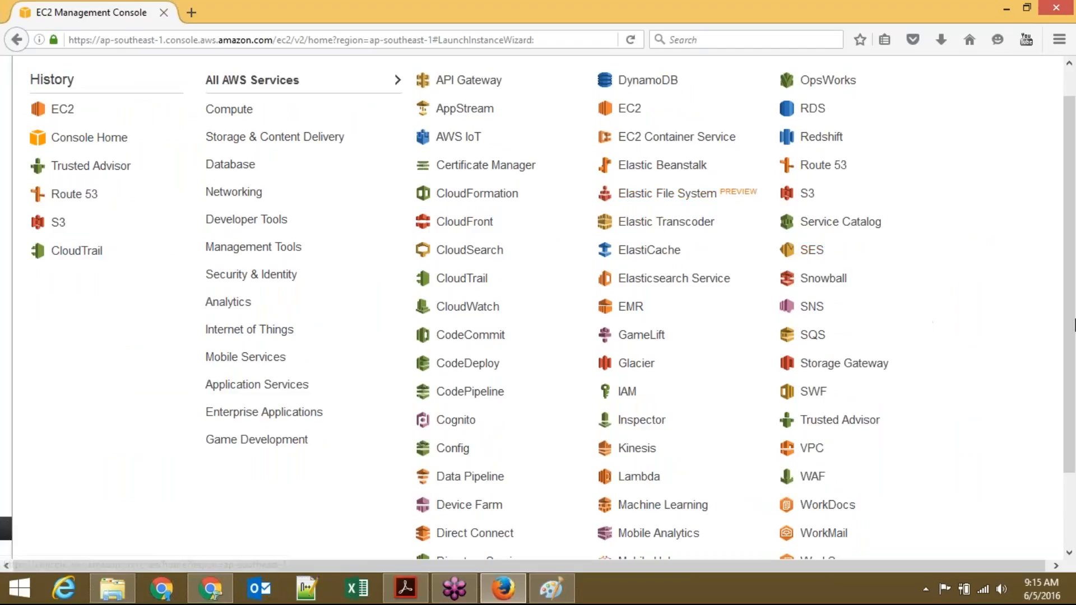
{"action": "mouse_move", "coordinate": [1074, 343]}
{"action": "left_mouse_down"}
{"action": "mouse_move", "coordinate": [1074, 322]}
{"action": "mouse_move", "coordinate": [1074, 412]}
{"action": "mouse_move", "coordinate": [1074, 358]}
{"action": "left_mouse_up"}
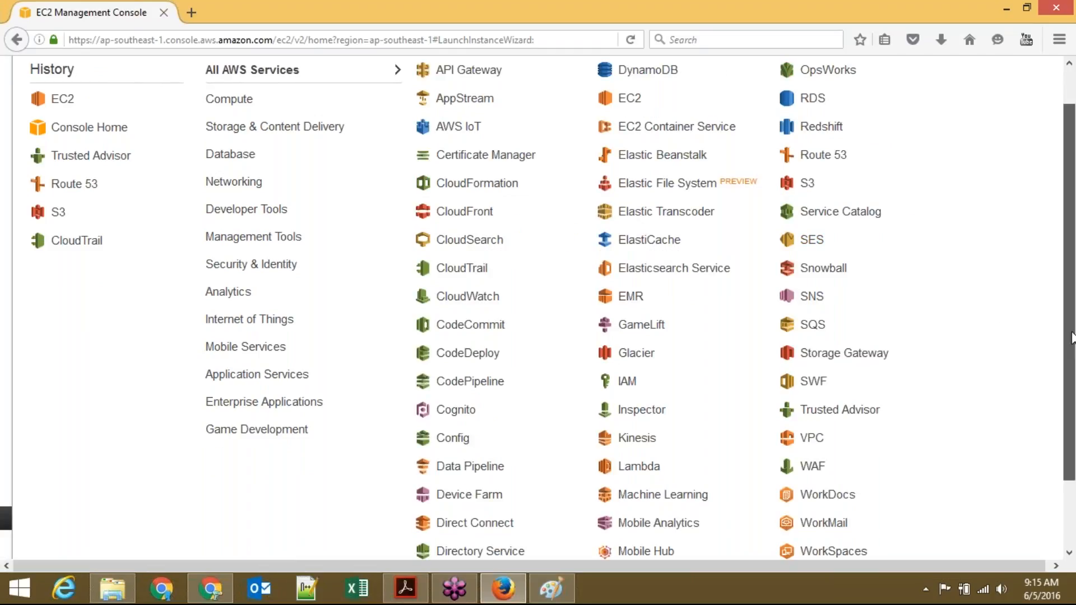
{"action": "left_click_drag", "start_coordinate": [1072, 332], "coordinate": [1070, 292]}
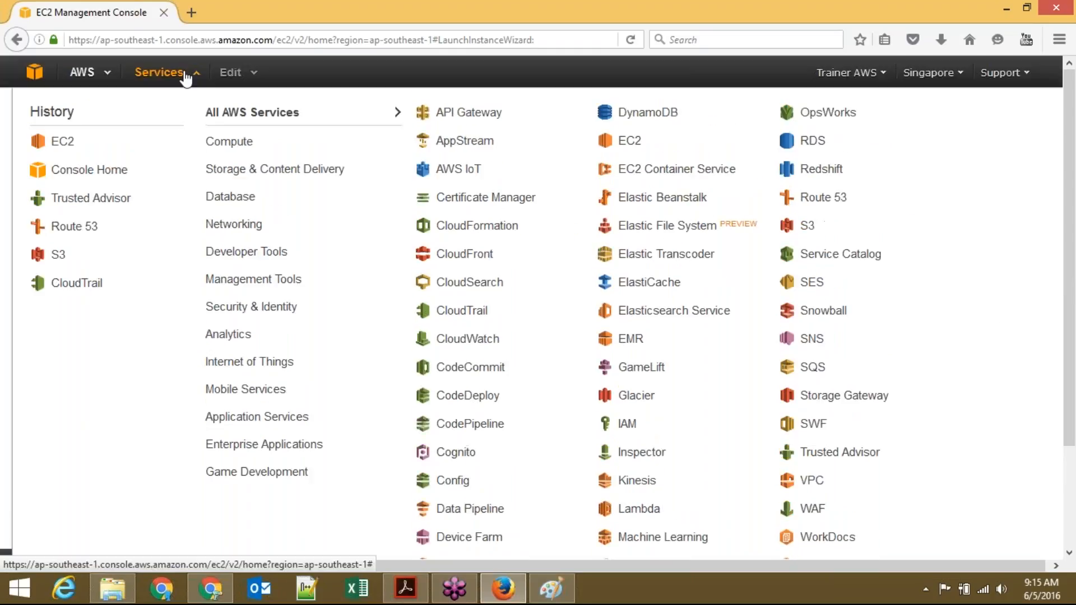
Step: Close the Services menu and bring the Chrome window forward
{"action": "left_click", "coordinate": [167, 75]}
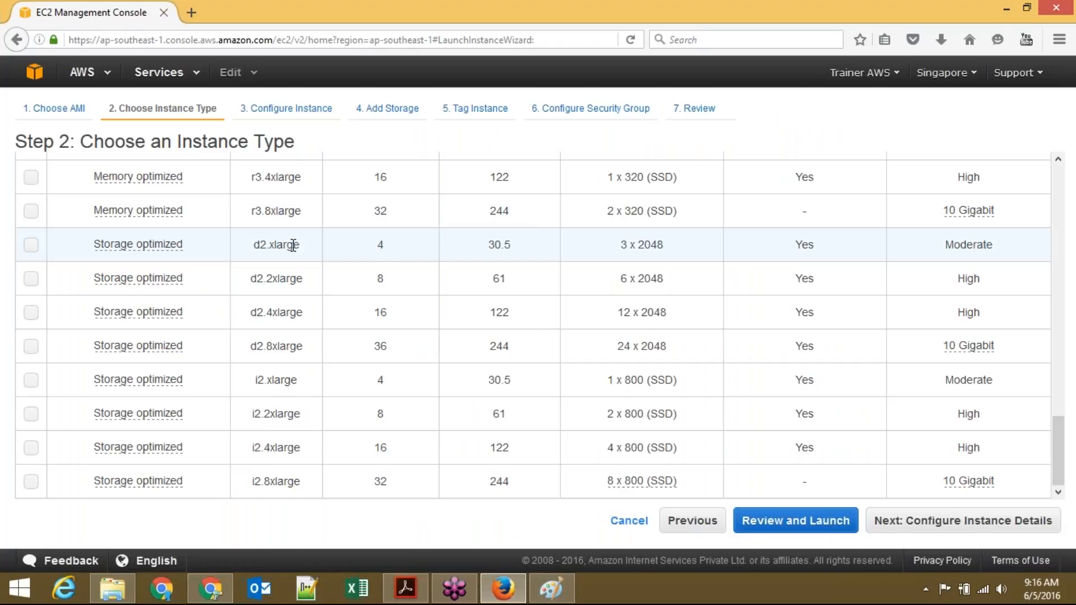
{"action": "left_click_drag", "start_coordinate": [1058, 470], "coordinate": [1059, 382]}
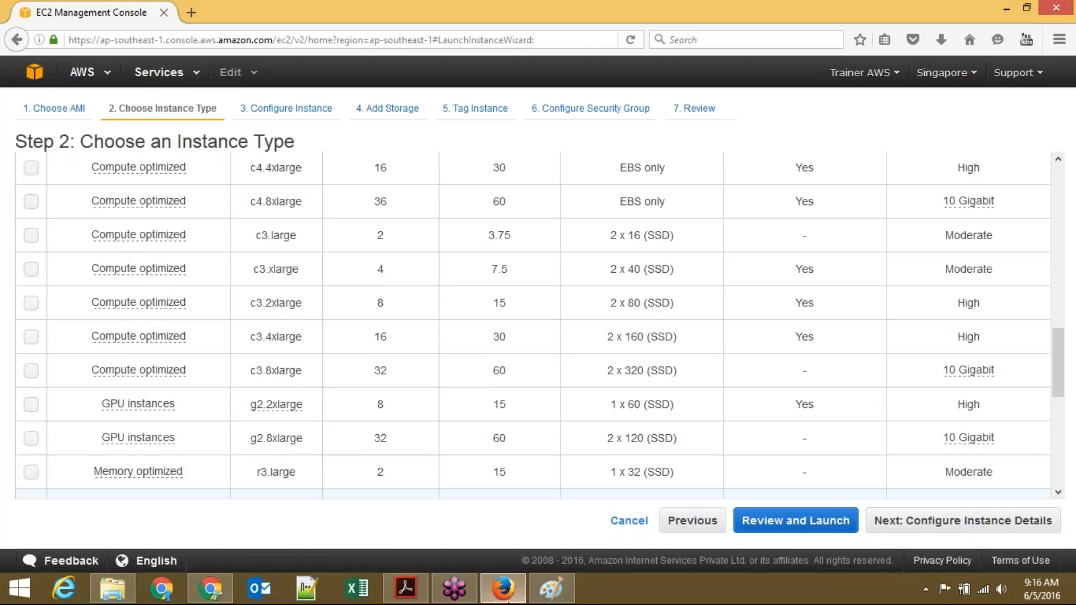
{"action": "mouse_move", "coordinate": [406, 592]}
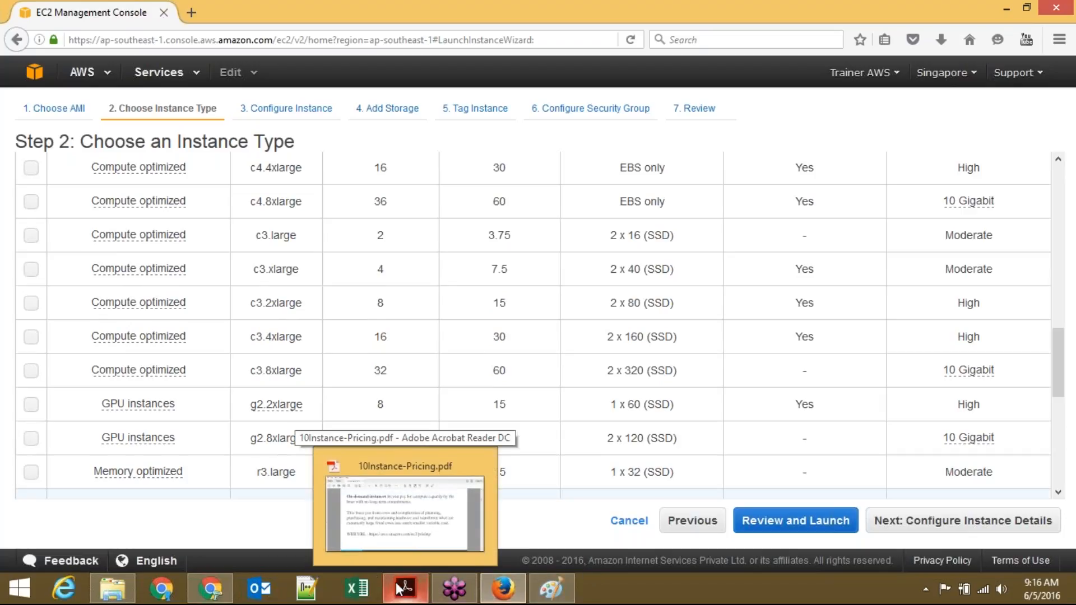
{"action": "mouse_move", "coordinate": [214, 593]}
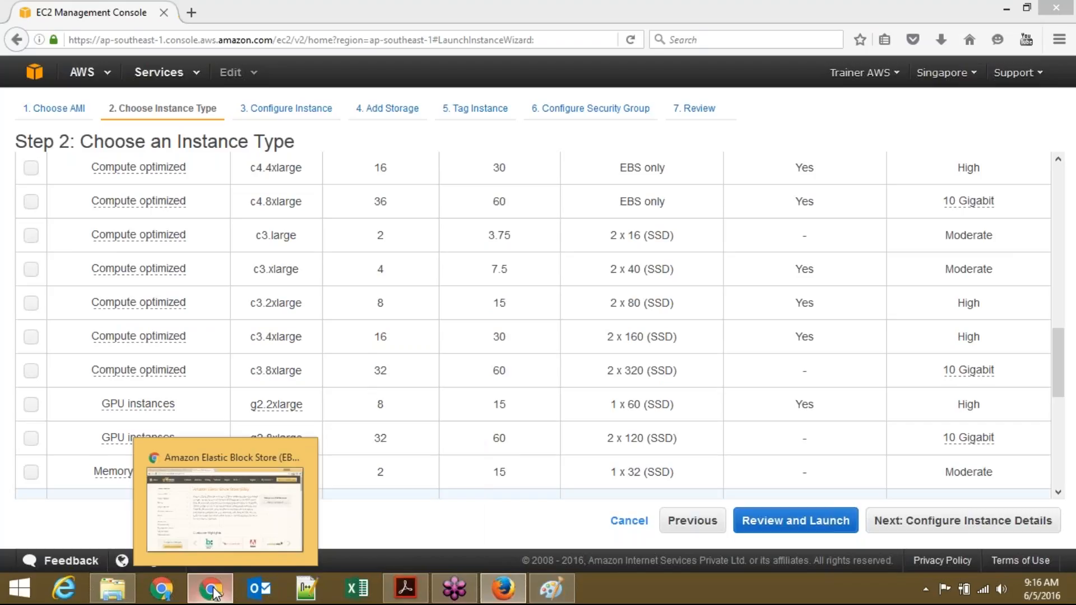
{"action": "left_click", "coordinate": [215, 593]}
Step: Search 'aws calculator' from the address bar and open the first result, the Simple Monthly Calculator
{"action": "left_click", "coordinate": [471, 39]}
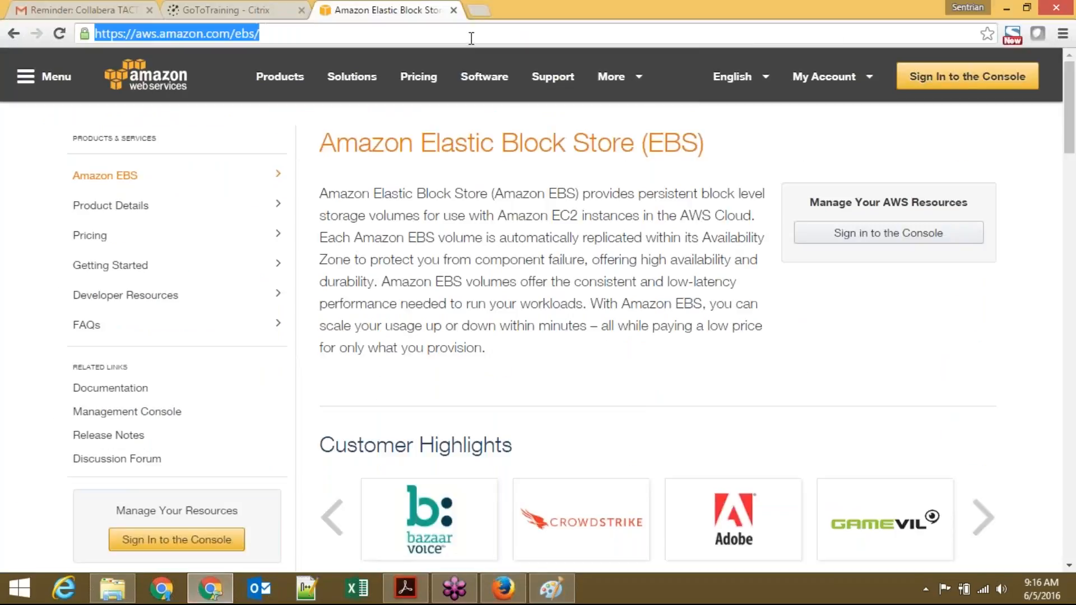
{"action": "type", "text": "aws "}
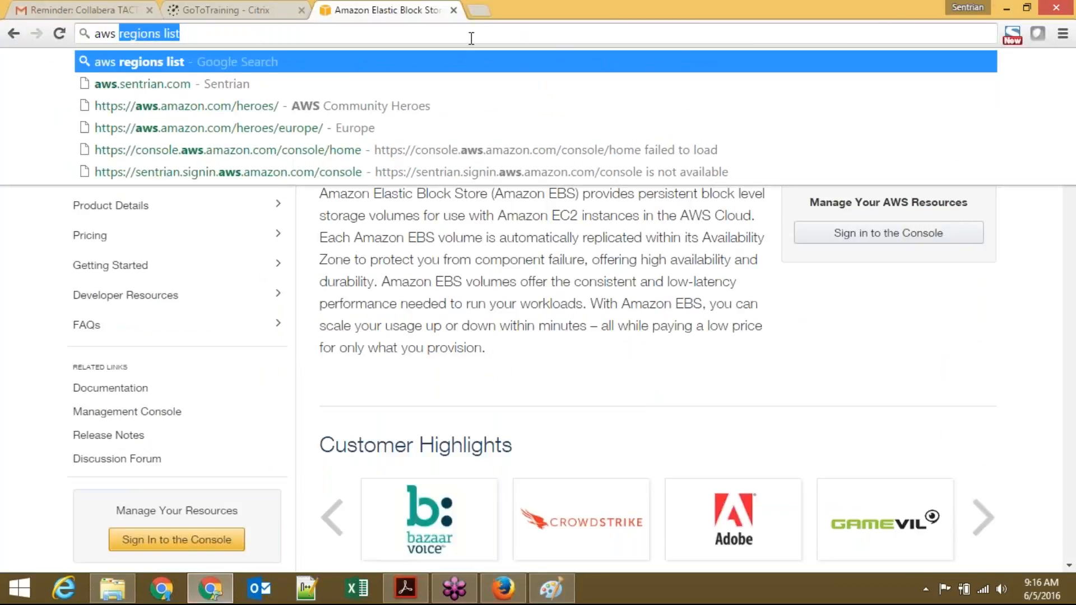
{"action": "type", "text": "calculator"}
{"action": "key", "text": "Escape"}
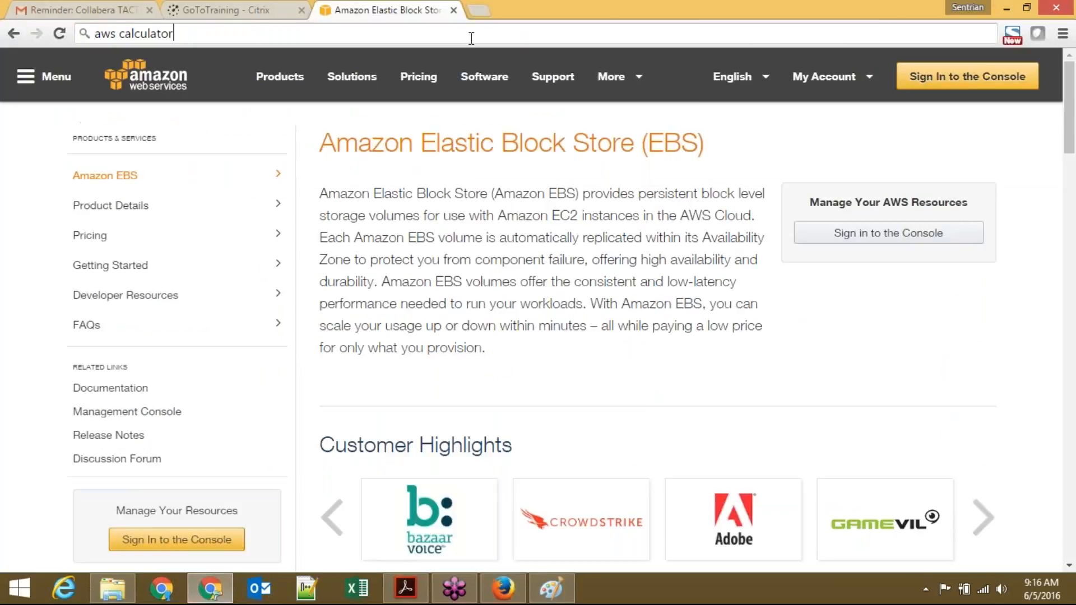
{"action": "key", "text": "Return"}
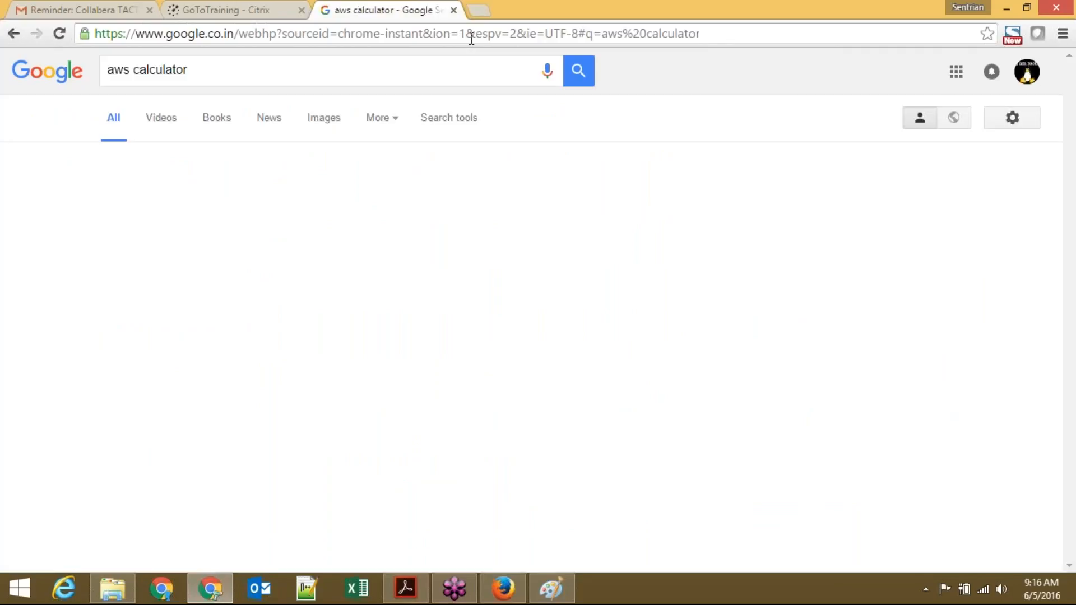
{"action": "left_click", "coordinate": [295, 194]}
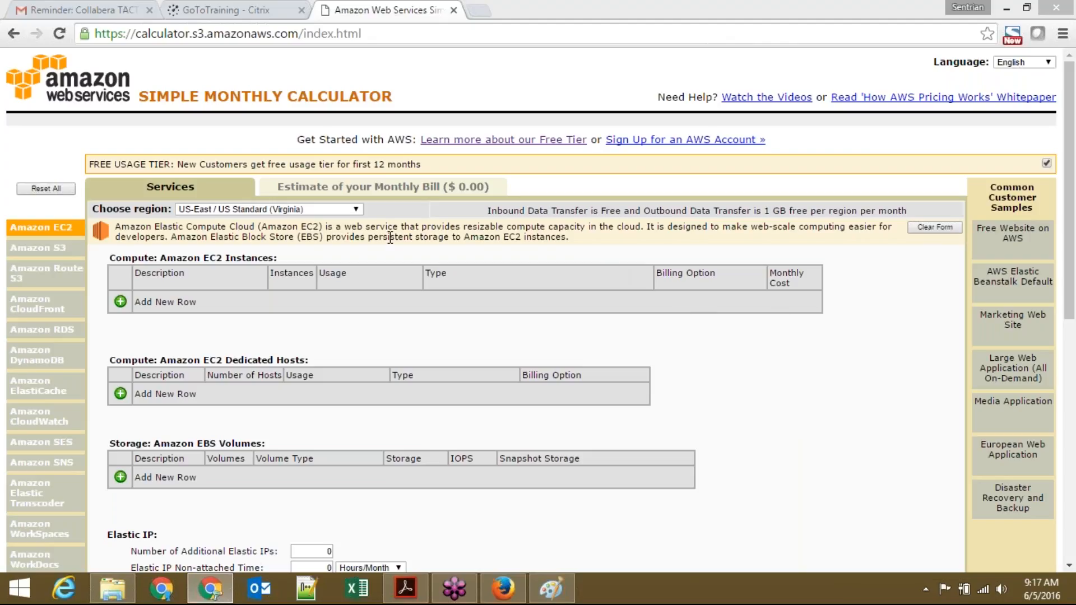
Step: Change the calculator region from US-East (Virginia) to Asia Pacific (Singapore)
{"action": "left_click", "coordinate": [323, 208]}
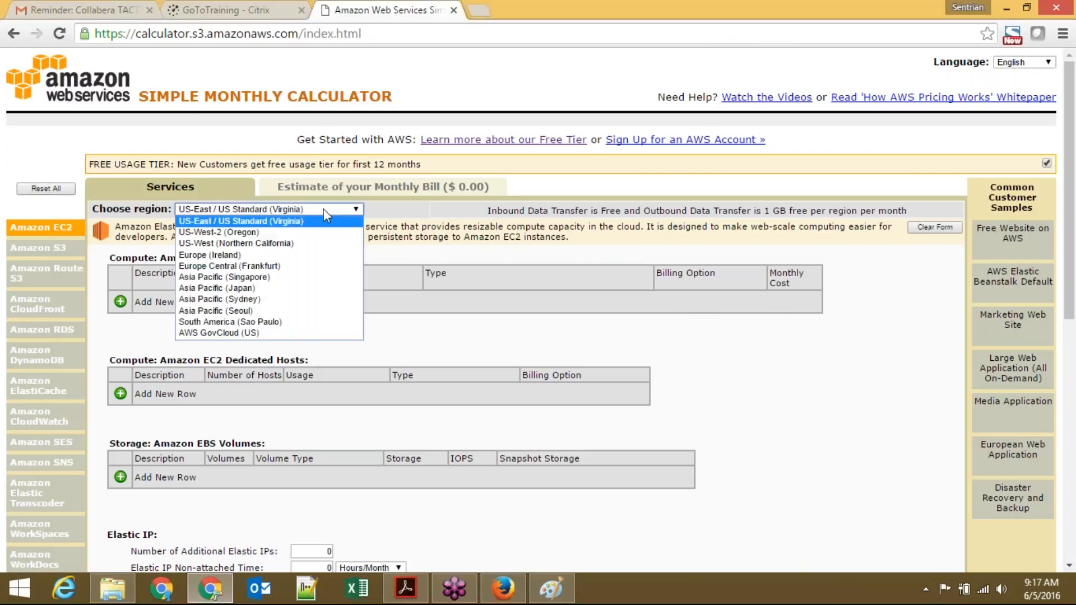
{"action": "left_click", "coordinate": [344, 193]}
{"action": "left_click", "coordinate": [347, 186]}
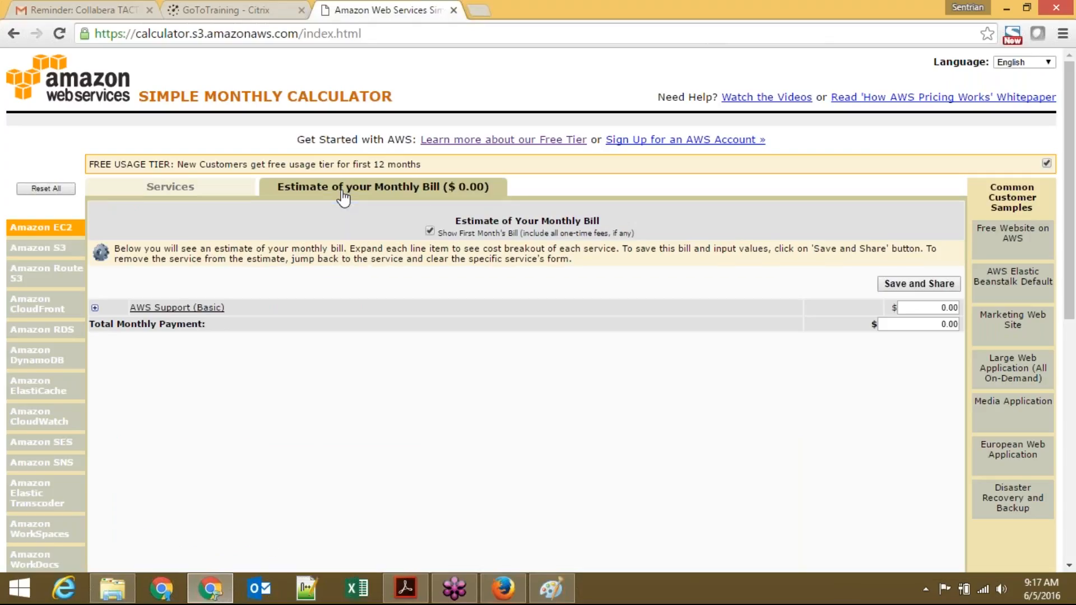
{"action": "left_click", "coordinate": [180, 191]}
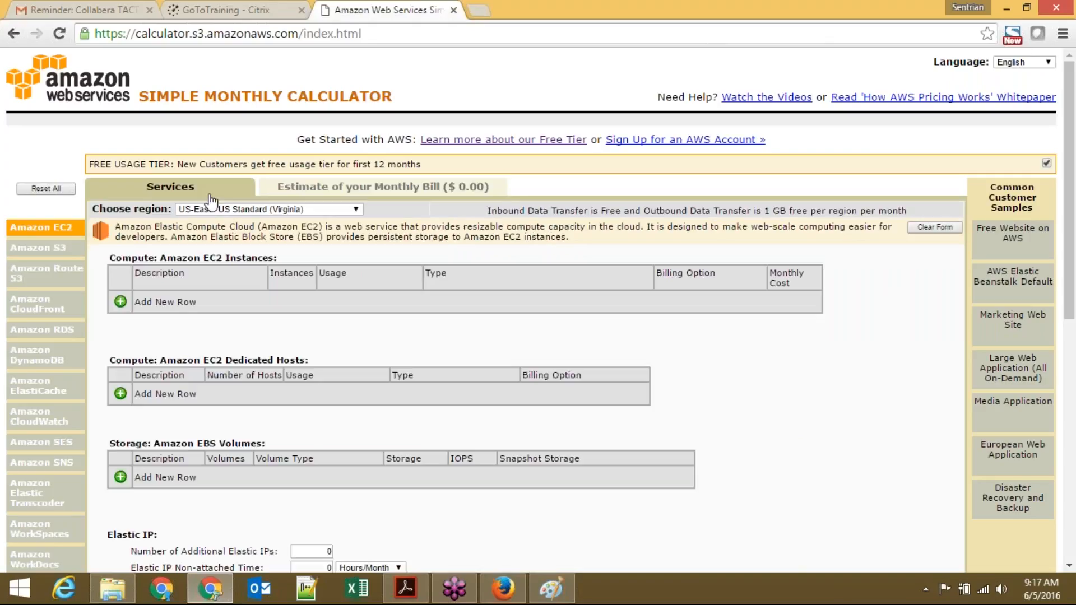
{"action": "left_click", "coordinate": [329, 209]}
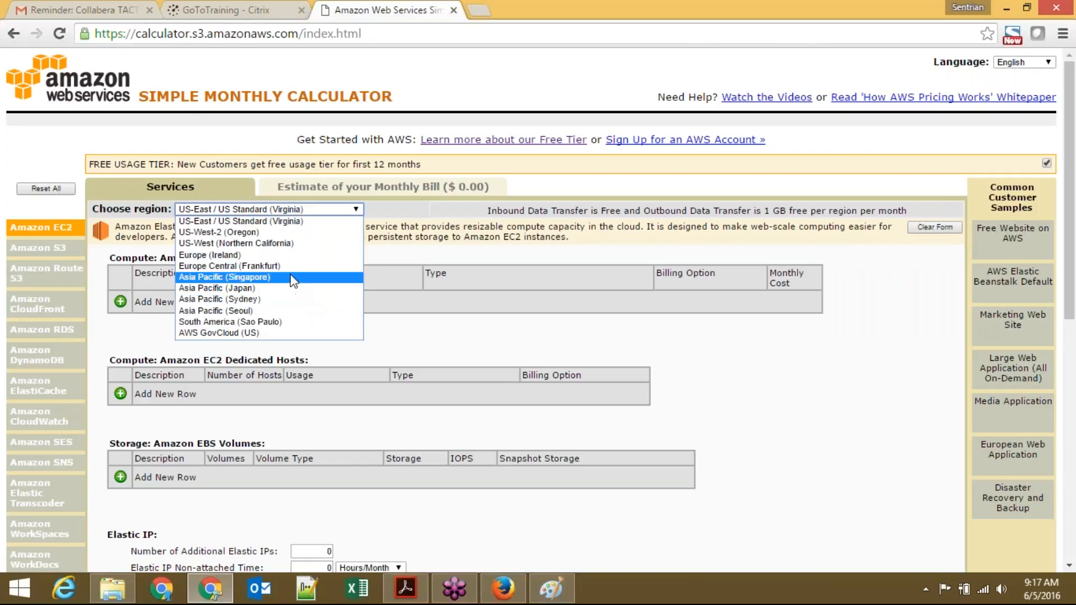
{"action": "left_click", "coordinate": [292, 278]}
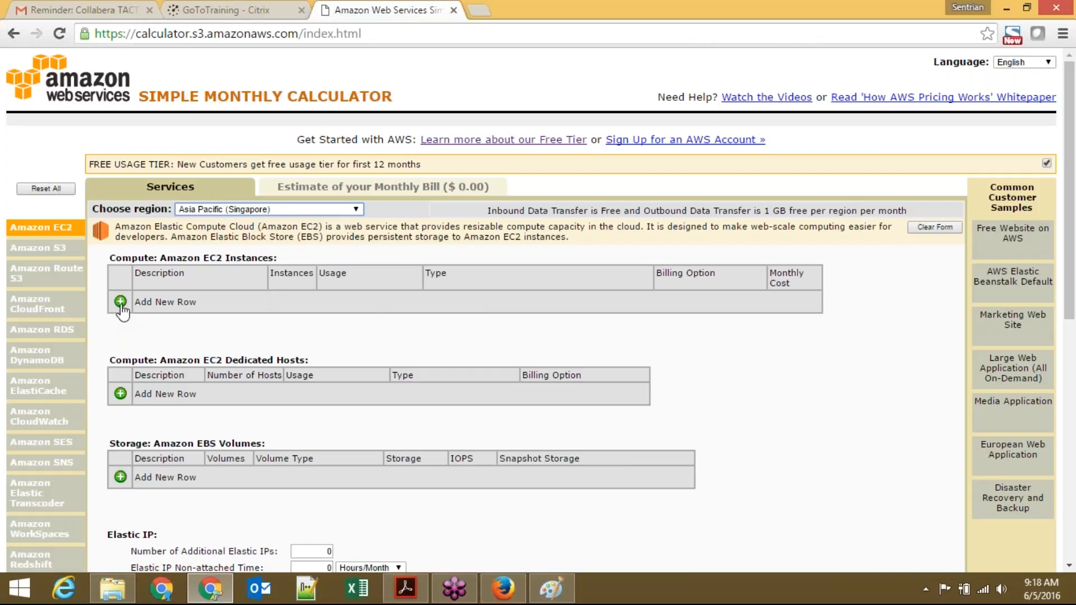
Step: Add an EC2 row with 1 Linux t1.micro On-Demand instance ($14.64 monthly) and open its Type chooser
{"action": "left_click_drag", "start_coordinate": [189, 253], "coordinate": [274, 259]}
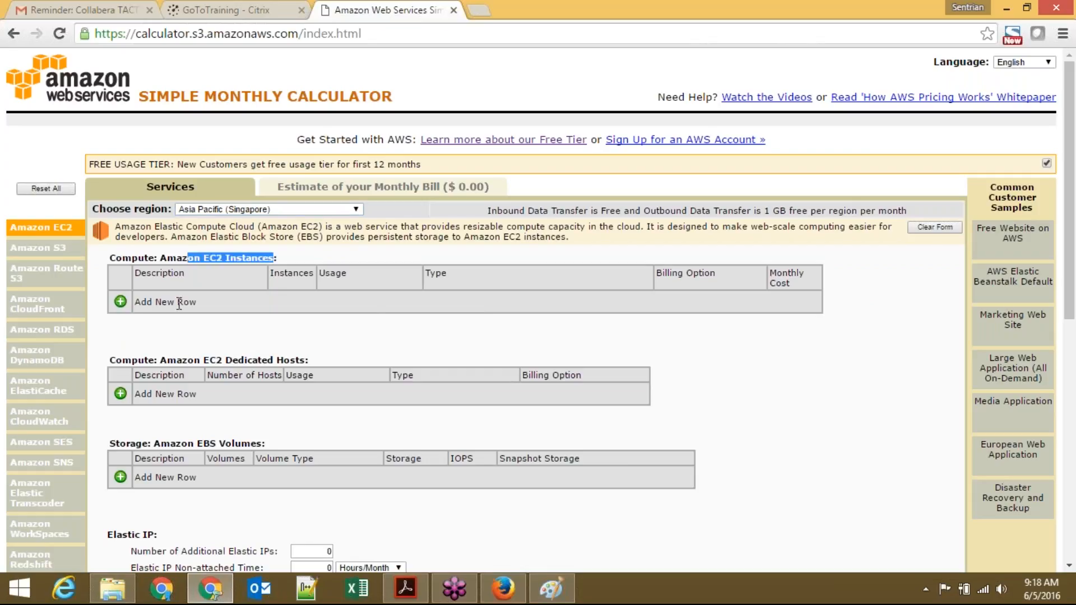
{"action": "left_click", "coordinate": [118, 303]}
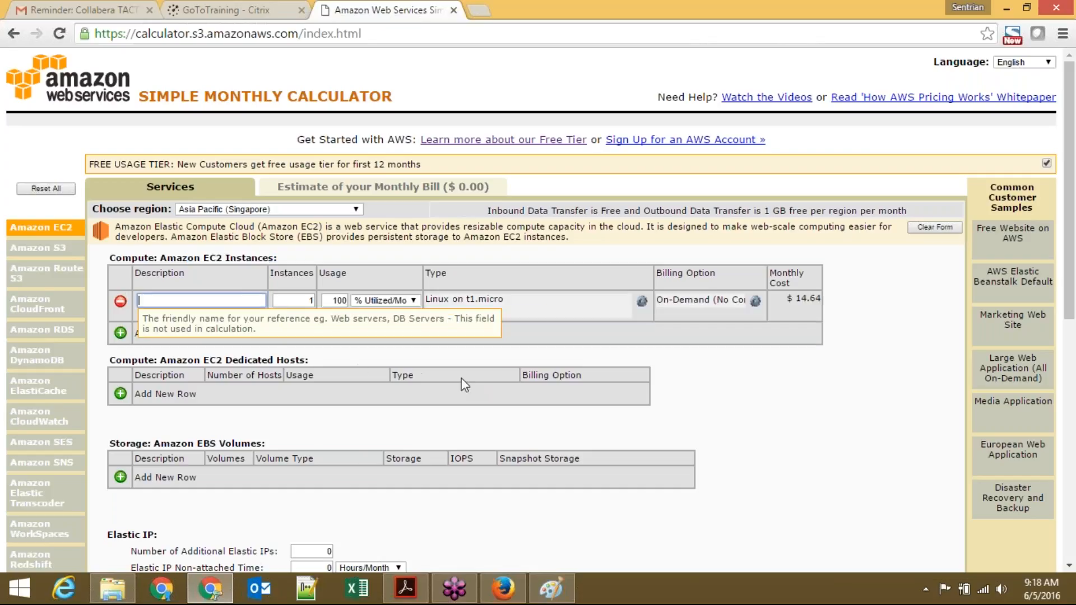
{"action": "left_click", "coordinate": [304, 301]}
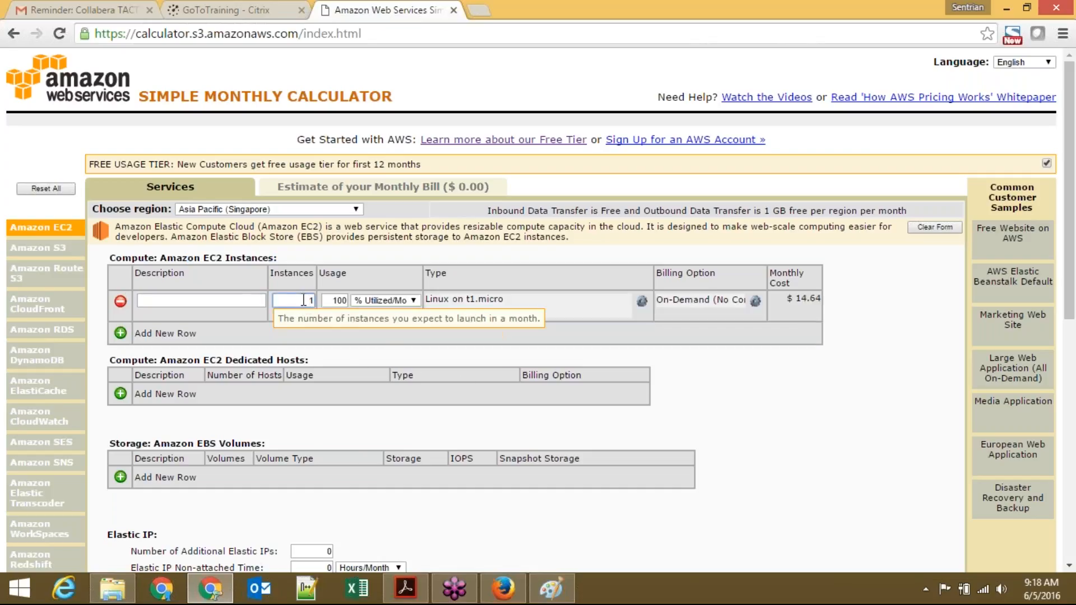
{"action": "key", "text": "End"}
{"action": "double_click", "coordinate": [436, 277]}
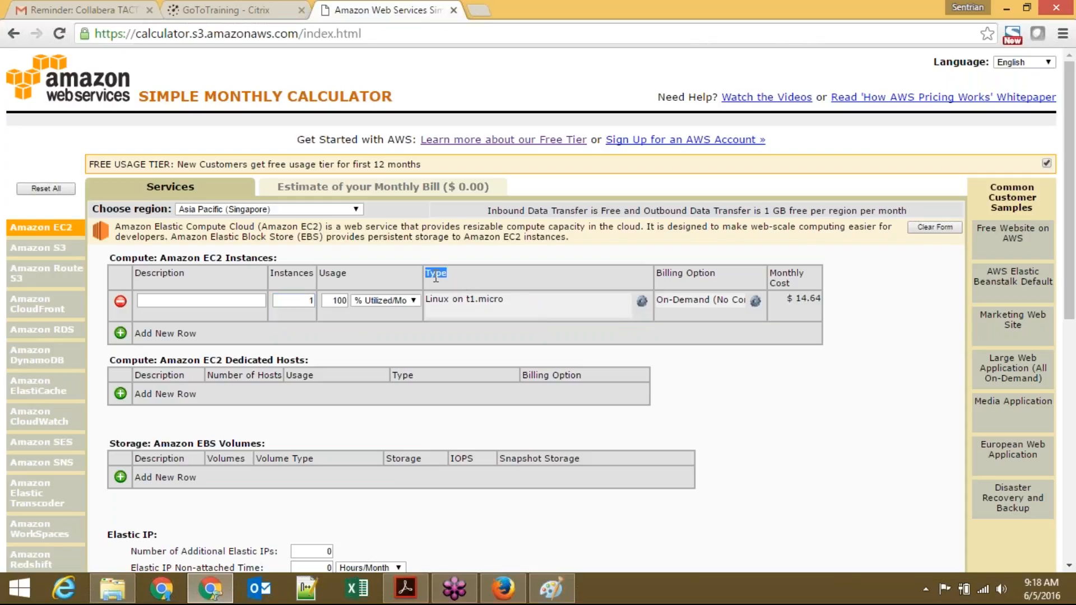
{"action": "left_click", "coordinate": [642, 303]}
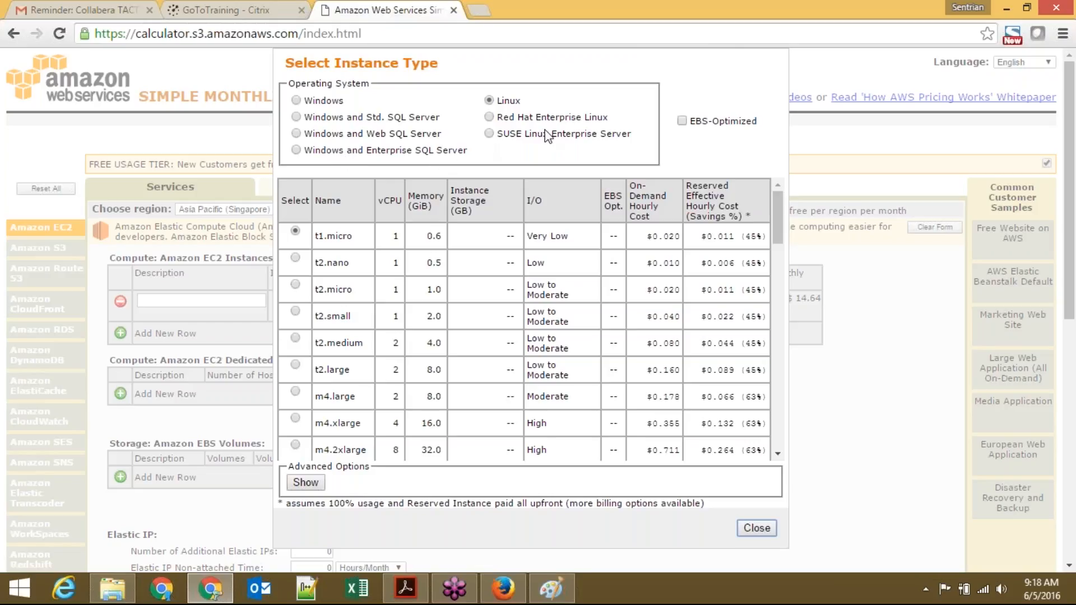
Step: Switch from the Select Instance Type dialog to the EC2 launch wizard's Step 2 in Firefox
{"action": "left_click", "coordinate": [503, 587]}
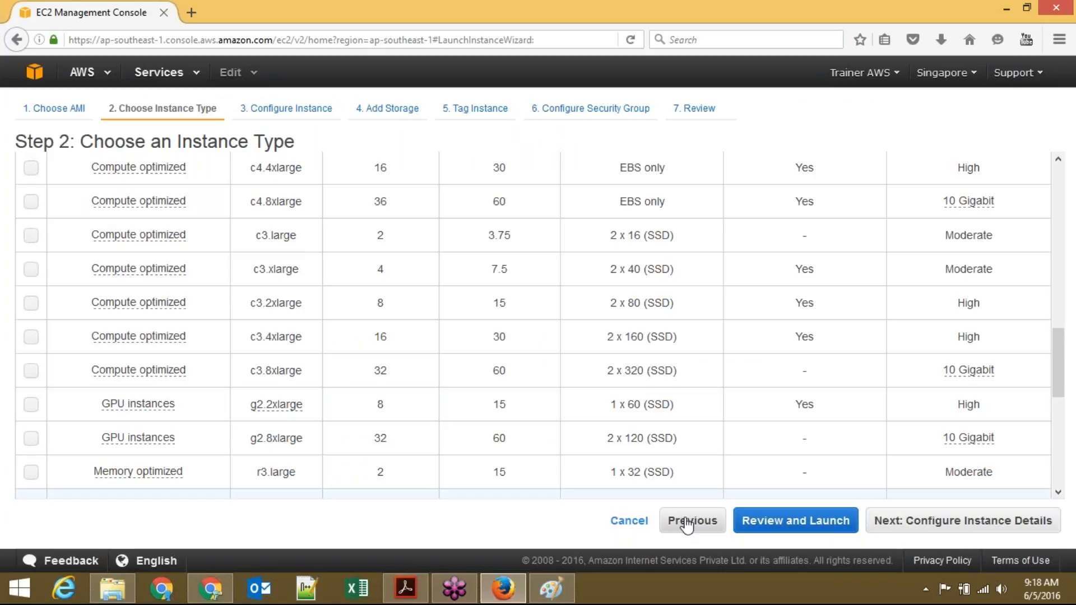
Step: Return to the AMI step, scroll to the Windows Server SQL images, then switch back to Chrome
{"action": "left_click", "coordinate": [688, 522]}
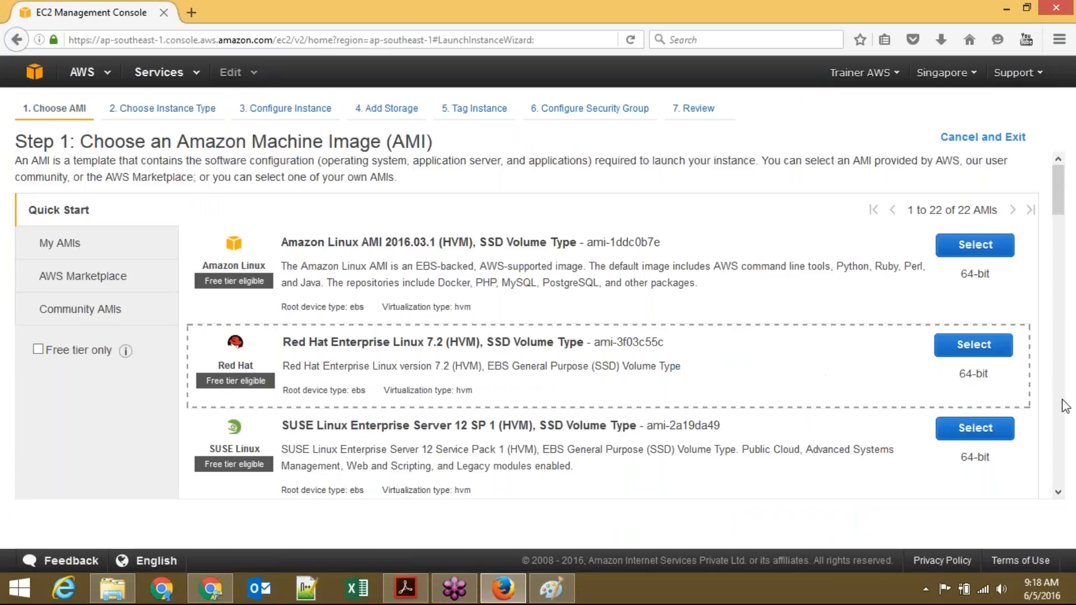
{"action": "left_click", "coordinate": [1061, 493]}
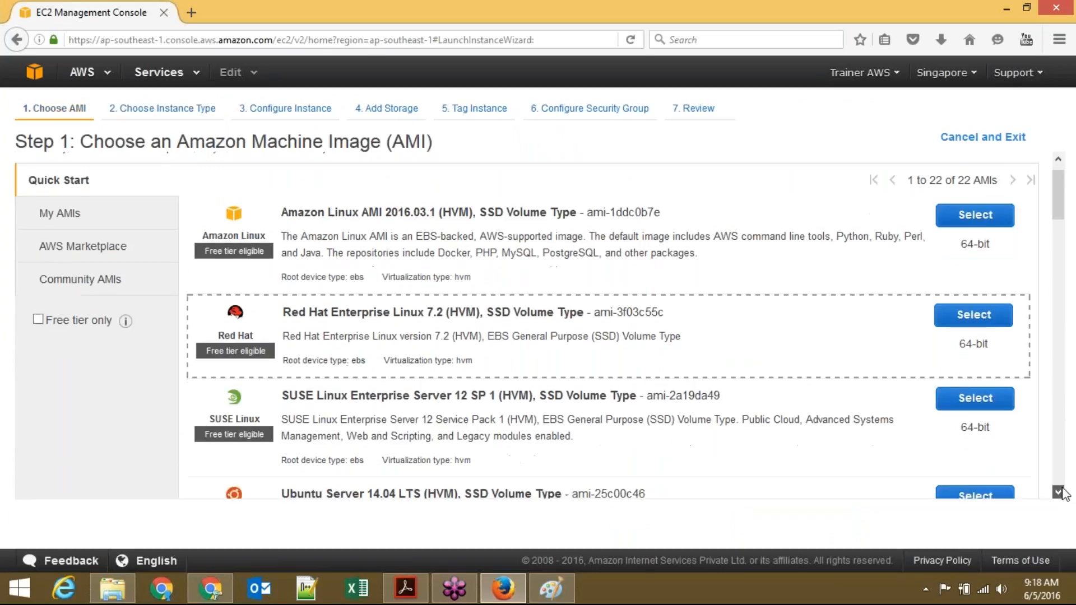
{"action": "left_click", "coordinate": [1061, 493]}
{"action": "scroll", "coordinate": [1061, 492], "scroll_direction": "down", "scroll_amount": 7}
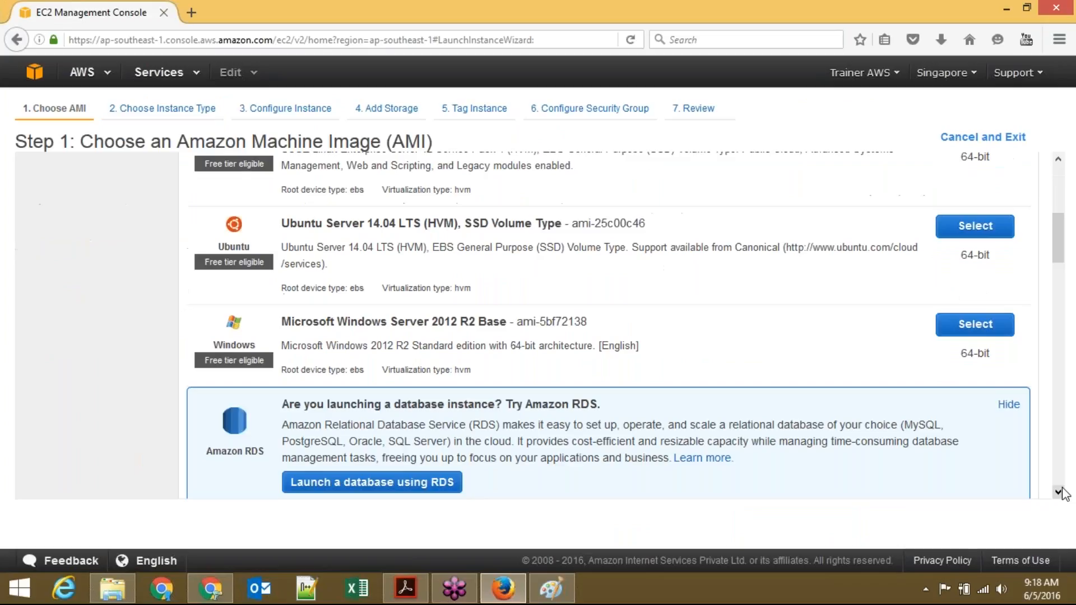
{"action": "left_click", "coordinate": [210, 589]}
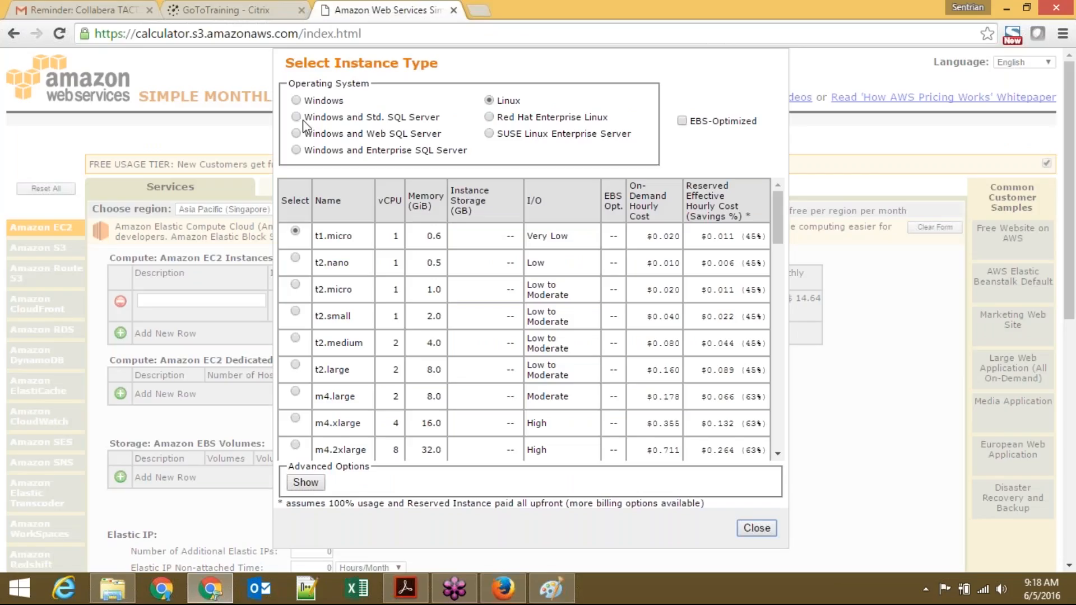
Step: Choose Windows and Enterprise SQL Server as the OS, which flags t1.micro as invalid
{"action": "left_click", "coordinate": [296, 150]}
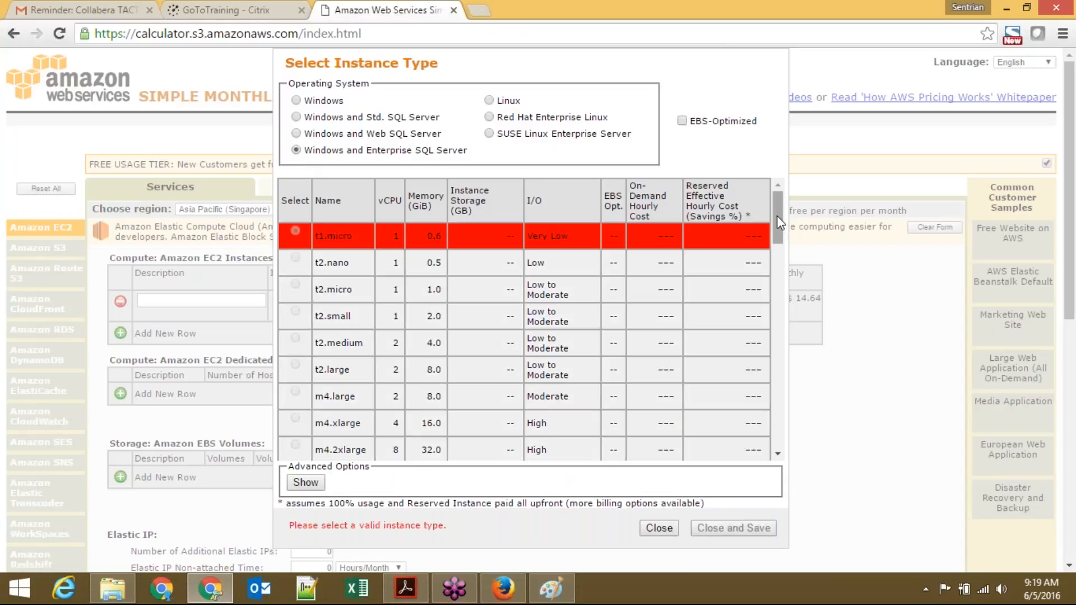
{"action": "mouse_move", "coordinate": [777, 218]}
{"action": "left_mouse_down"}
{"action": "mouse_move", "coordinate": [782, 285]}
{"action": "mouse_move", "coordinate": [778, 224]}
{"action": "left_mouse_up"}
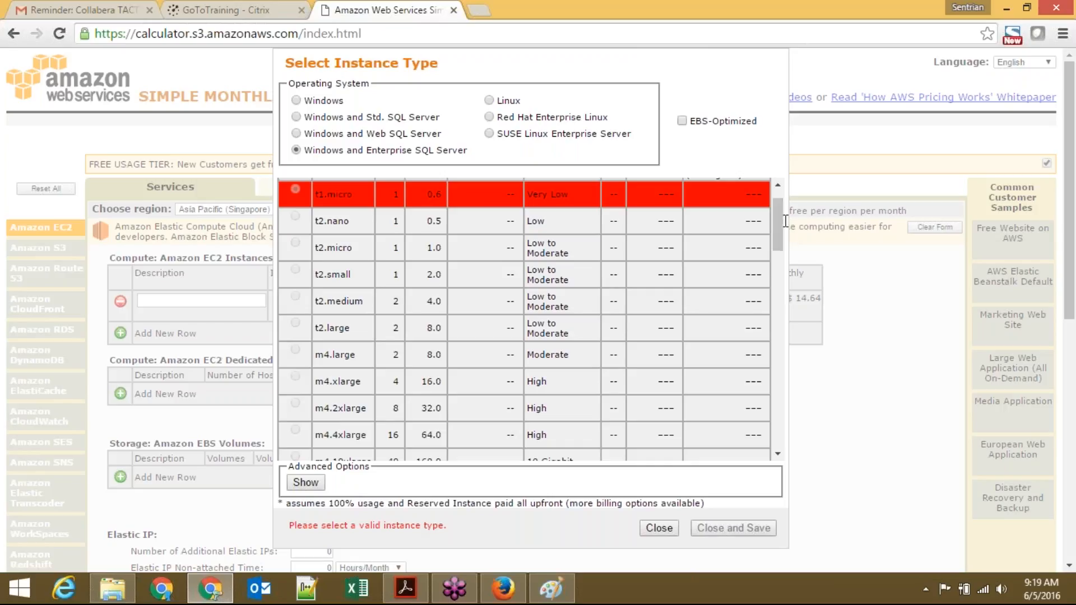
{"action": "left_click_drag", "start_coordinate": [786, 220], "coordinate": [778, 216]}
{"action": "left_click", "coordinate": [773, 141]}
{"action": "left_click_drag", "start_coordinate": [782, 232], "coordinate": [604, 269]}
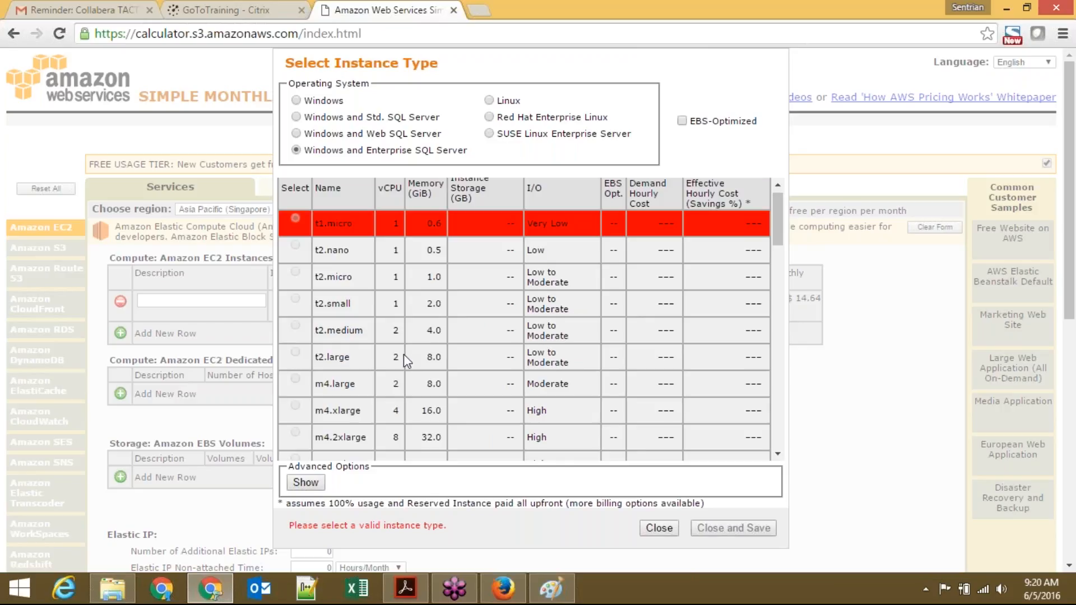
{"action": "double_click", "coordinate": [433, 357]}
{"action": "scroll", "coordinate": [775, 228], "scroll_direction": "down", "scroll_amount": 1}
{"action": "left_click_drag", "start_coordinate": [775, 229], "coordinate": [775, 362]}
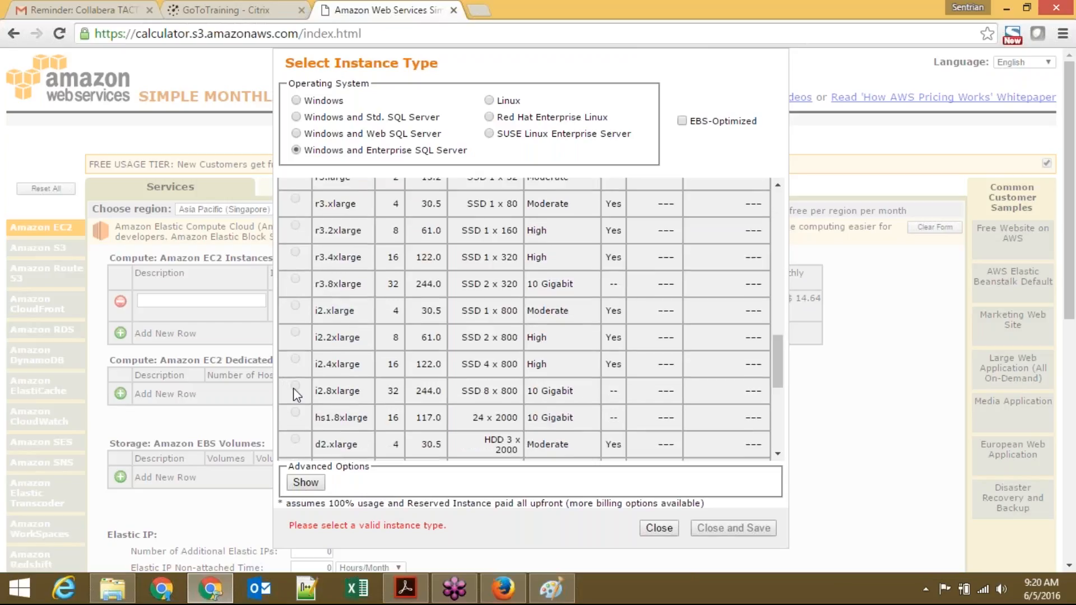
{"action": "left_click", "coordinate": [307, 484]}
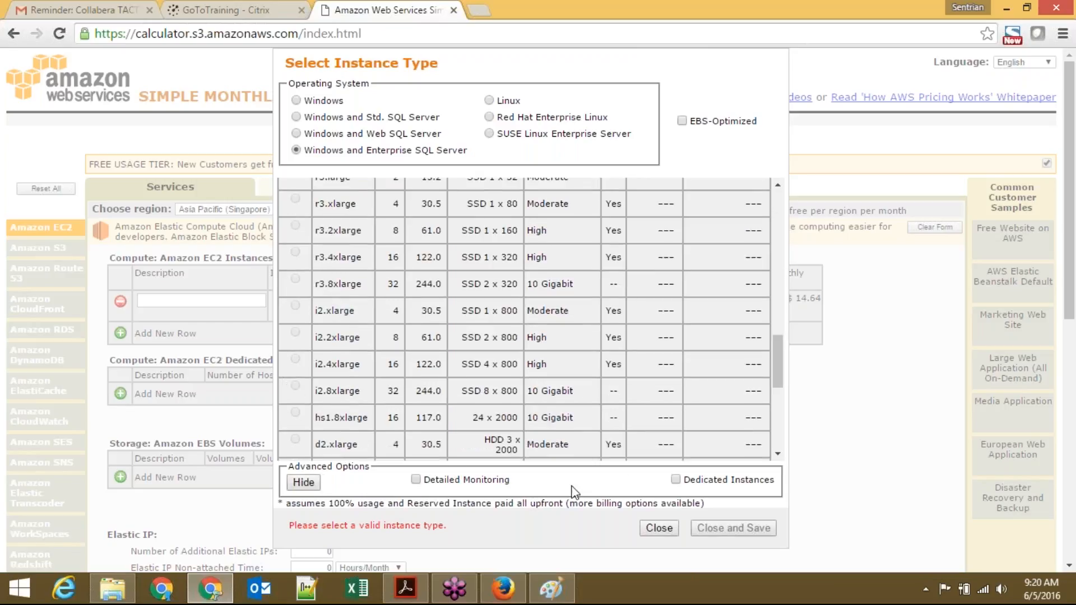
{"action": "left_click_drag", "start_coordinate": [776, 376], "coordinate": [776, 397]}
{"action": "left_click", "coordinate": [303, 483]}
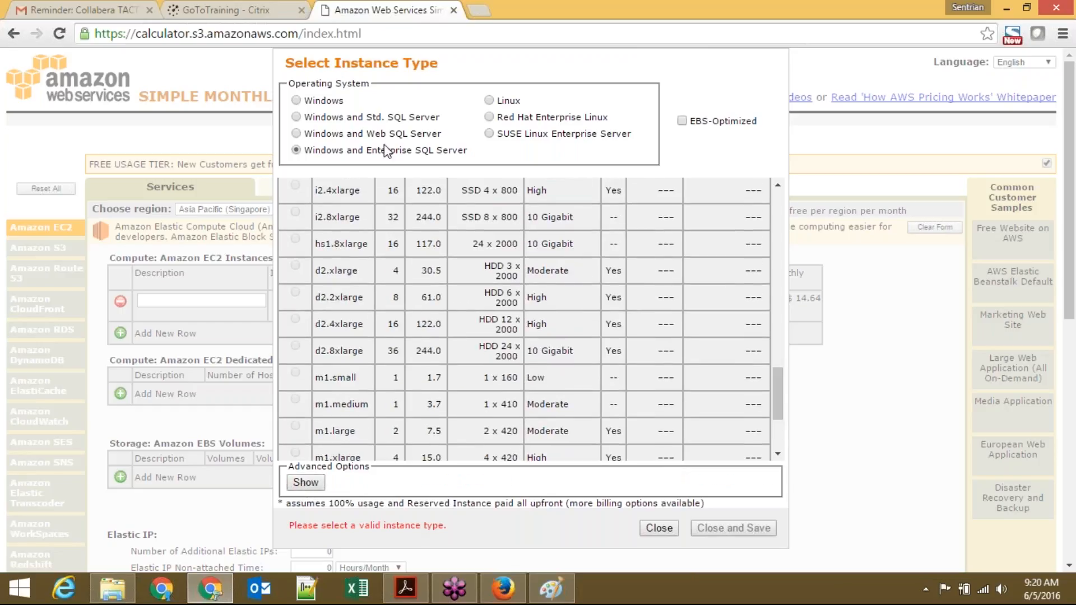
Step: Choose Red Hat Enterprise Linux on the m4.large instance type for the EC2 row
{"action": "left_click", "coordinate": [489, 117]}
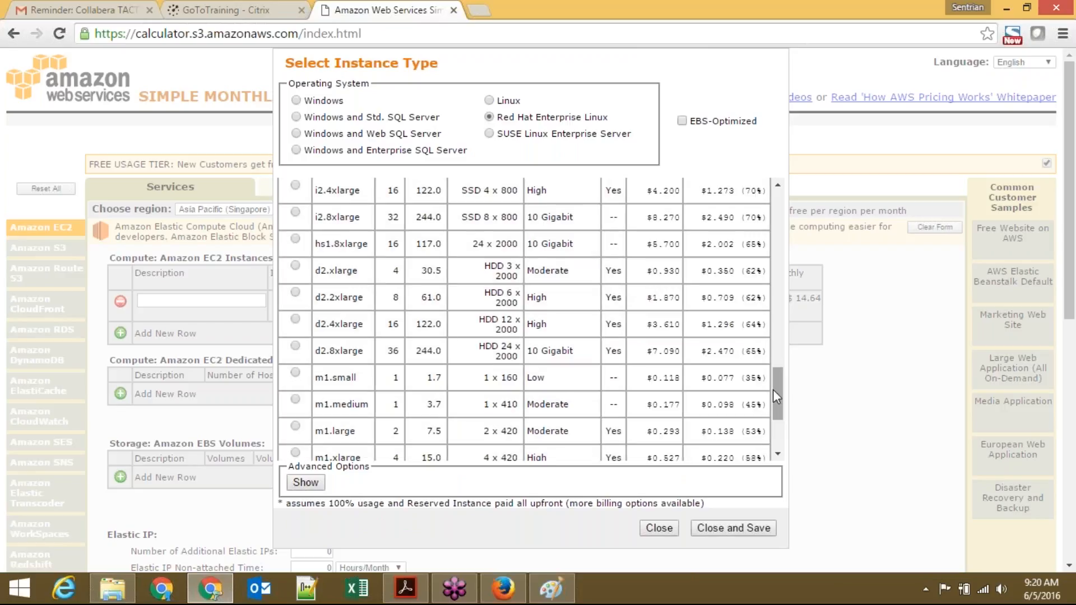
{"action": "left_click_drag", "start_coordinate": [775, 389], "coordinate": [777, 213]}
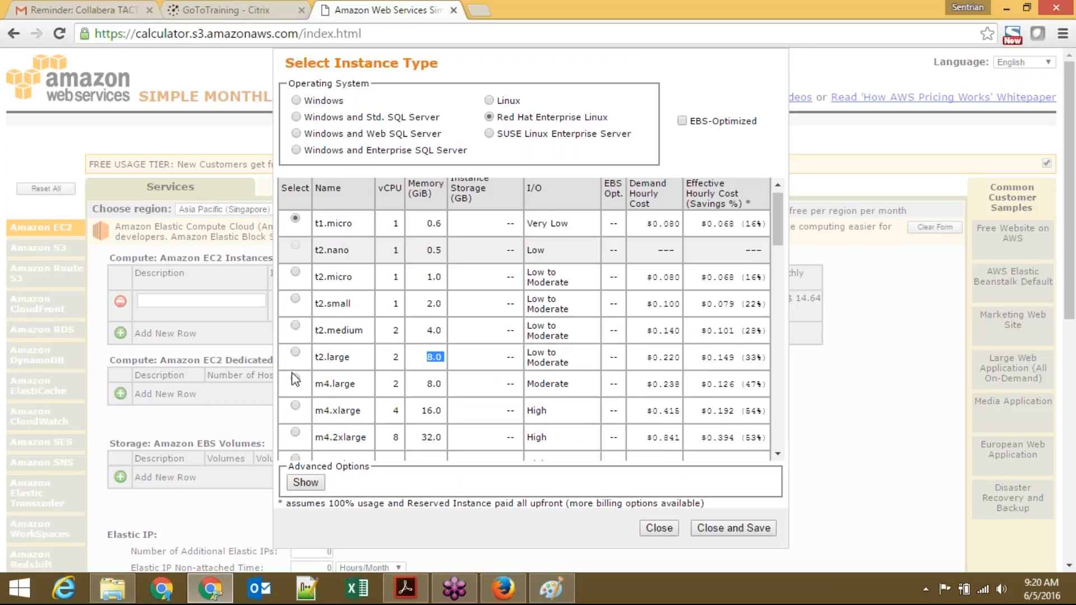
{"action": "left_click", "coordinate": [296, 380]}
Step: Point out m4.large's vCPU count and hourly price, save it at $174.22, and view billing options
{"action": "double_click", "coordinate": [396, 385]}
{"action": "left_click", "coordinate": [426, 384]}
{"action": "double_click", "coordinate": [666, 385]}
{"action": "left_click", "coordinate": [666, 392]}
{"action": "left_click", "coordinate": [740, 530]}
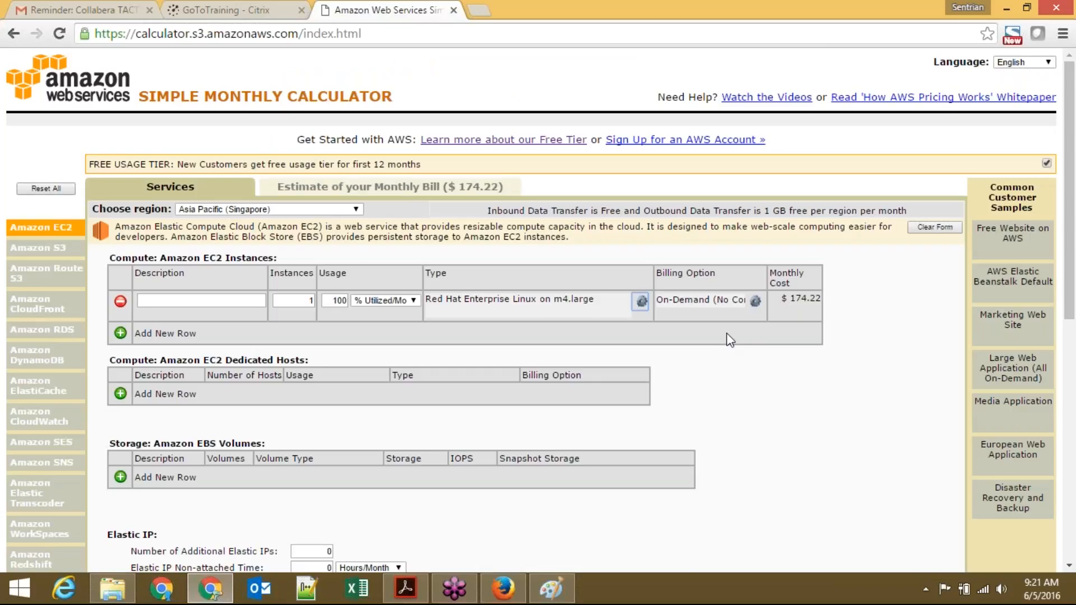
{"action": "left_click", "coordinate": [755, 301]}
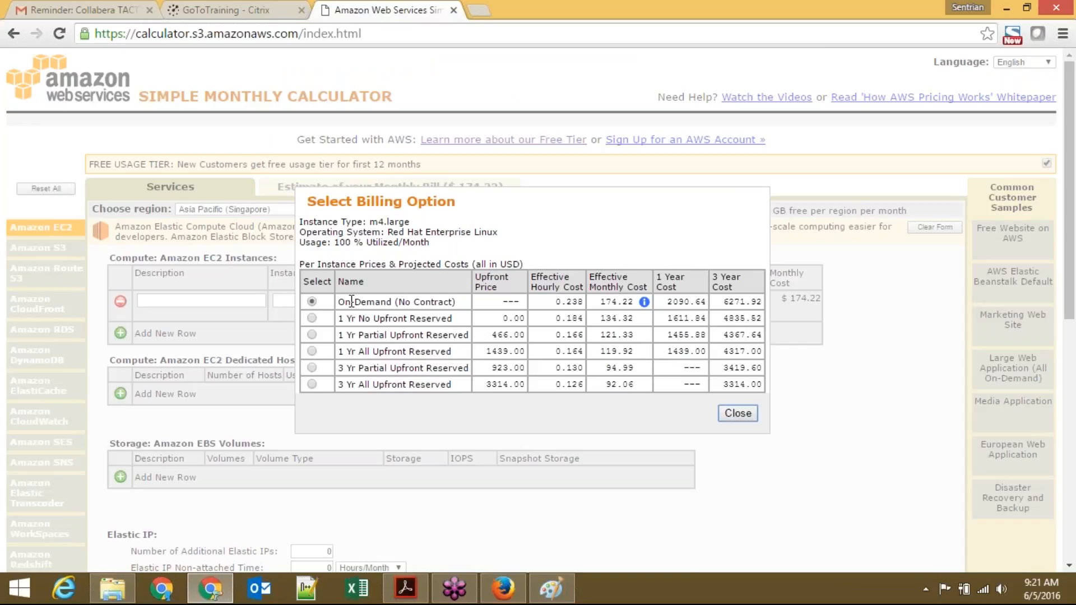
{"action": "triple_click", "coordinate": [370, 301]}
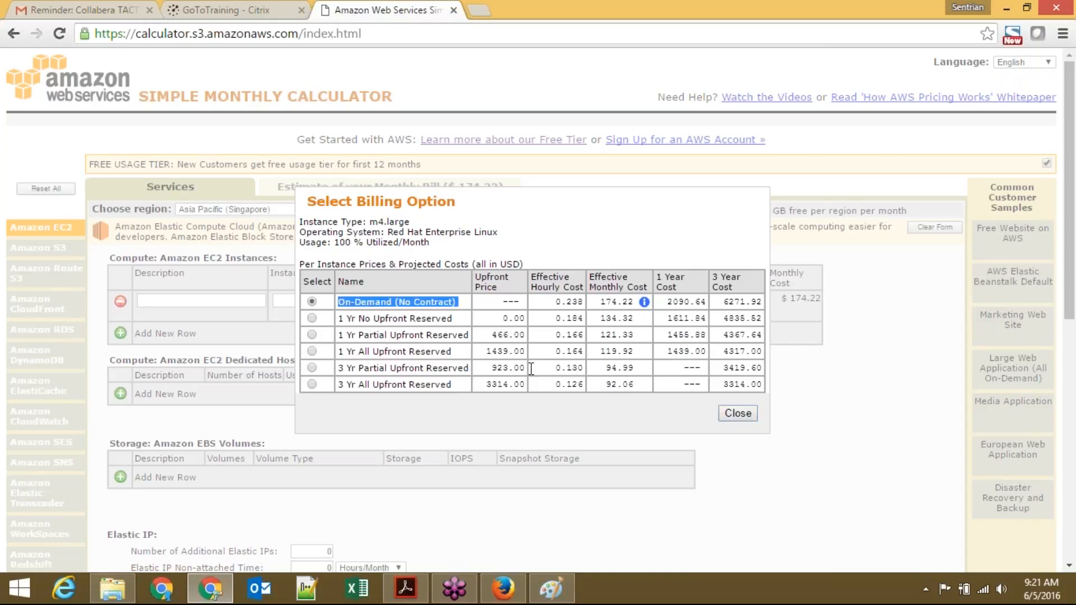
{"action": "left_click", "coordinate": [748, 413]}
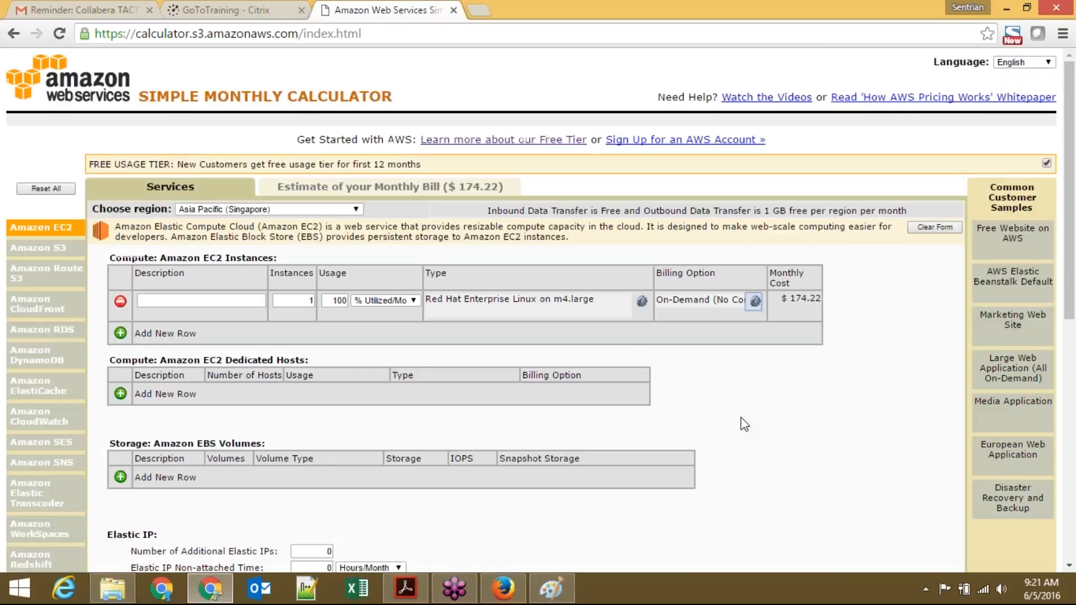
{"action": "double_click", "coordinate": [798, 299]}
{"action": "left_click", "coordinate": [842, 416]}
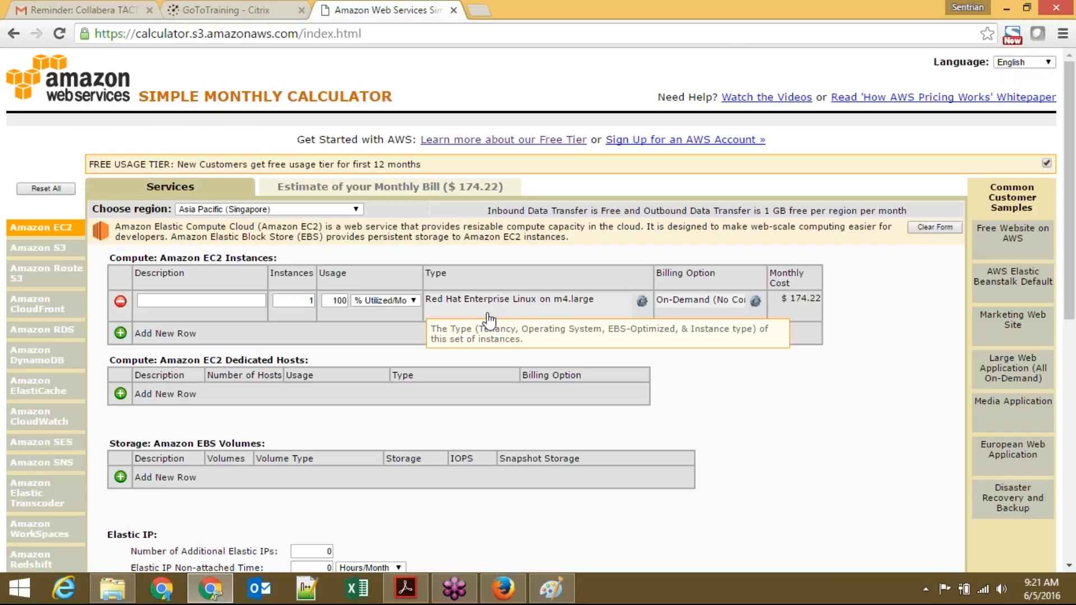
Step: Switch the EC2 row's operating system to Linux on m4.large and save
{"action": "left_click", "coordinate": [642, 303]}
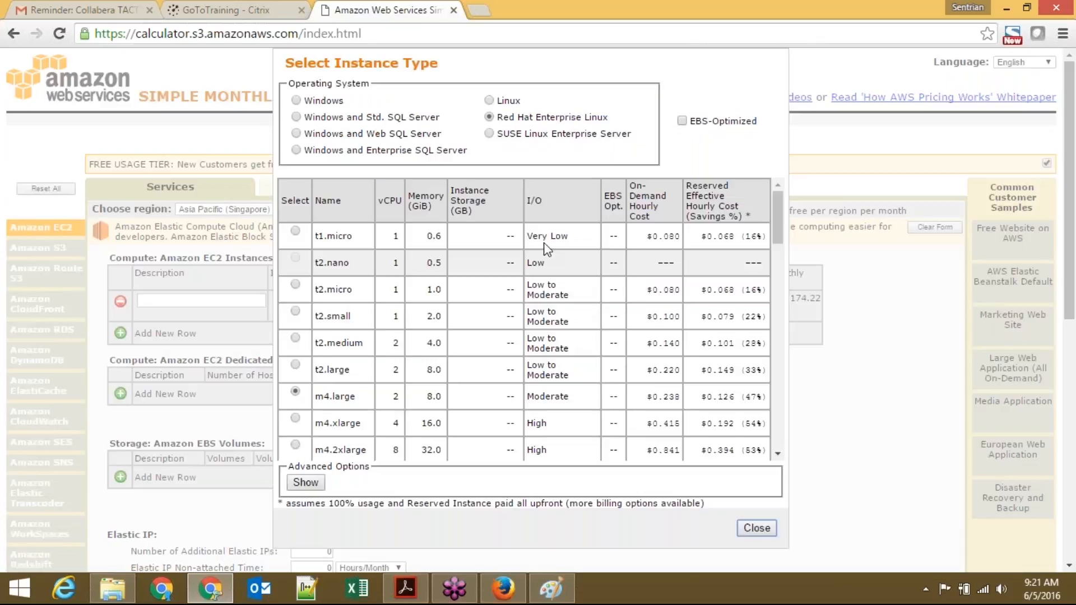
{"action": "left_click", "coordinate": [488, 101]}
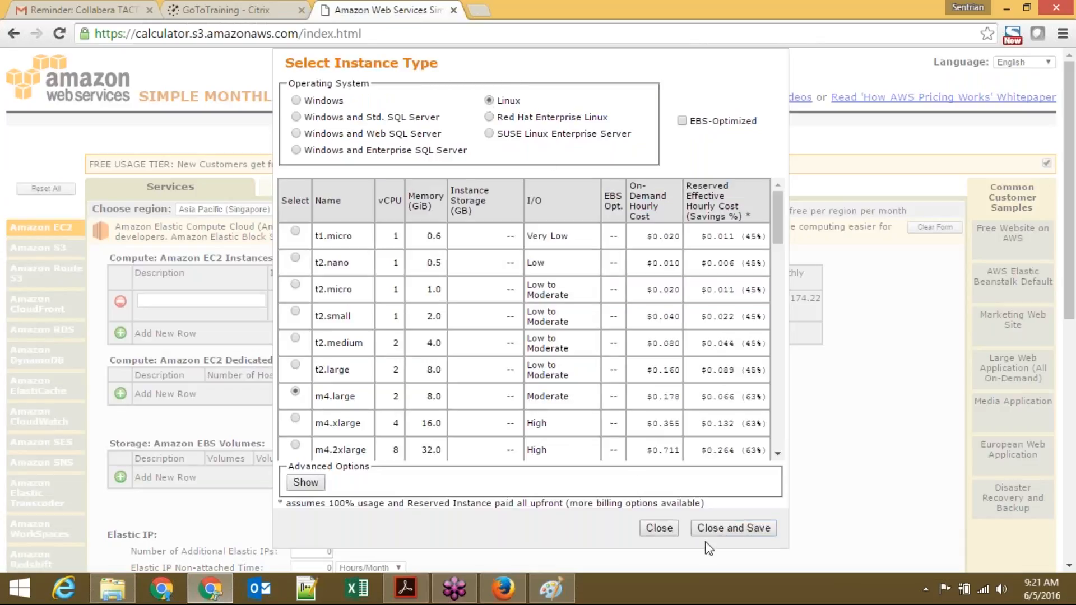
{"action": "left_click", "coordinate": [734, 528]}
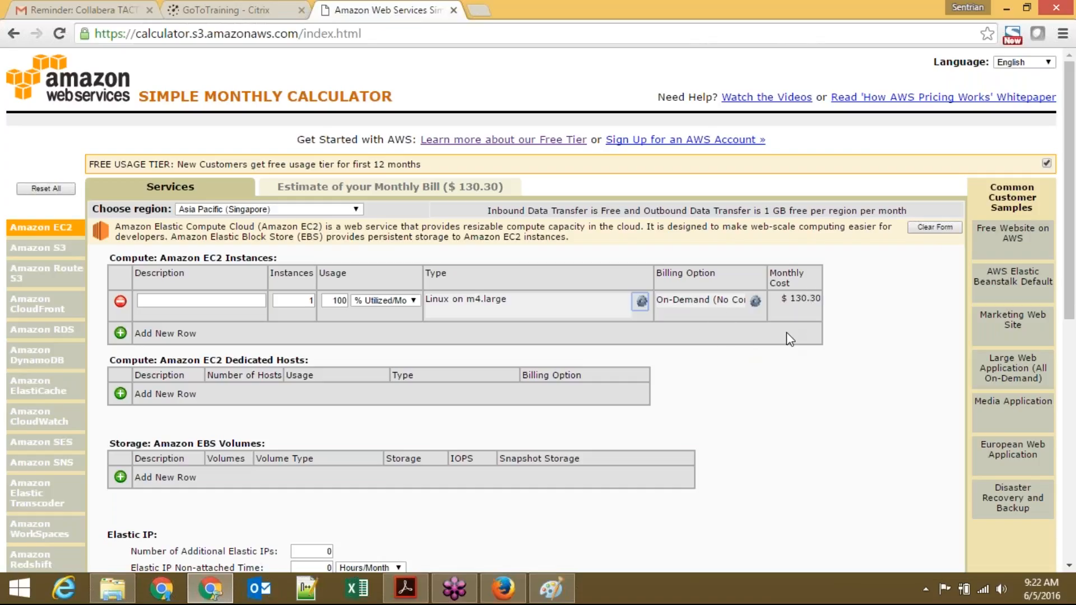
Step: Change the EC2 row to Windows with Web SQL Server and save
{"action": "left_click", "coordinate": [642, 302]}
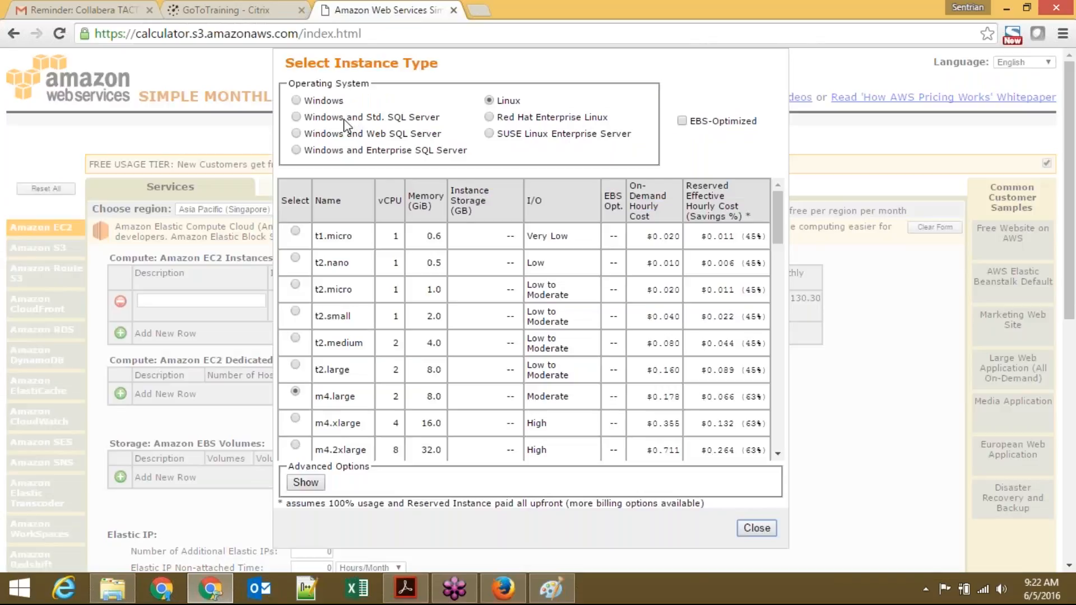
{"action": "left_click", "coordinate": [301, 135]}
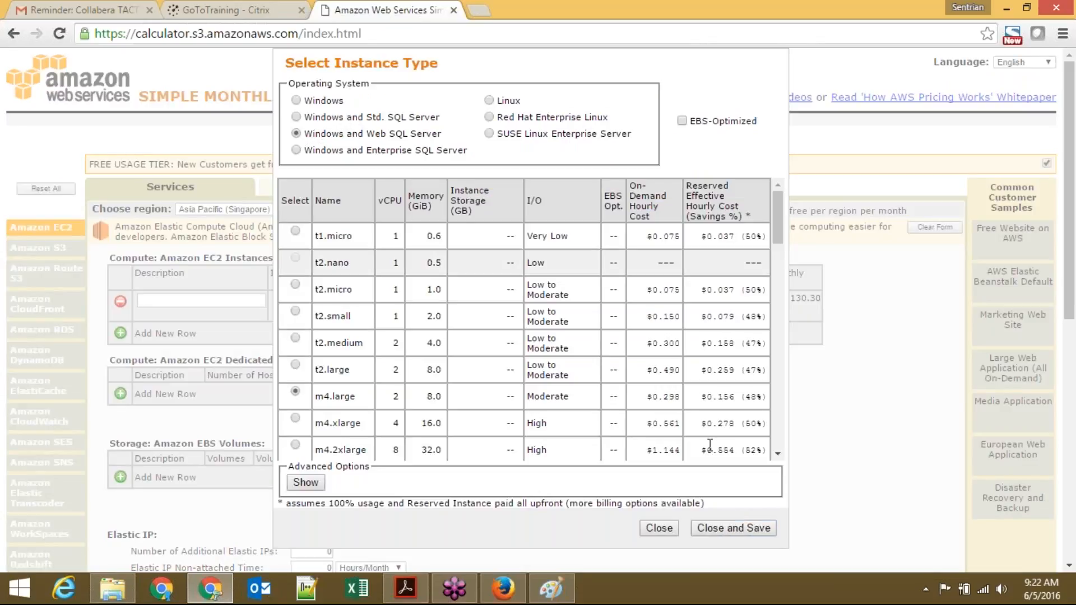
{"action": "left_click", "coordinate": [733, 528]}
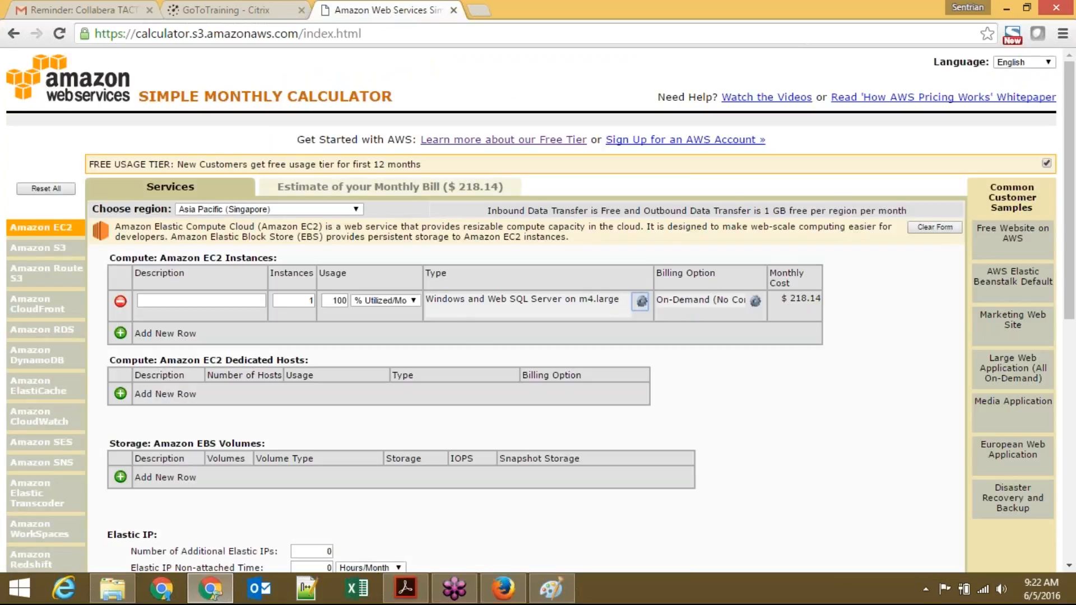
Step: Try Windows with Enterprise SQL Server, then settle on plain Windows on m4.large at $222.53
{"action": "left_click", "coordinate": [642, 302]}
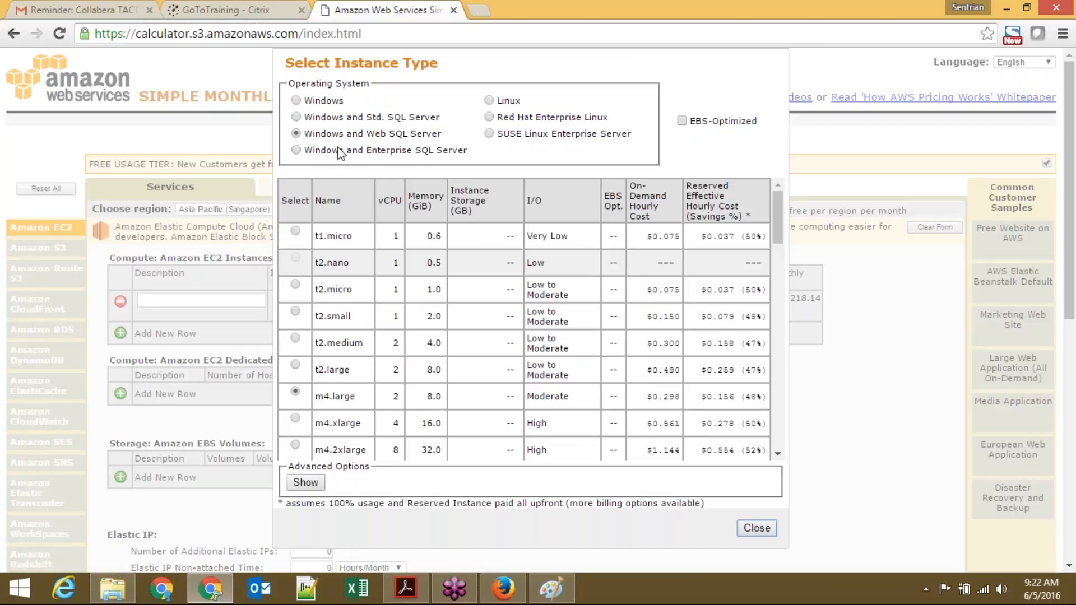
{"action": "left_click", "coordinate": [340, 154]}
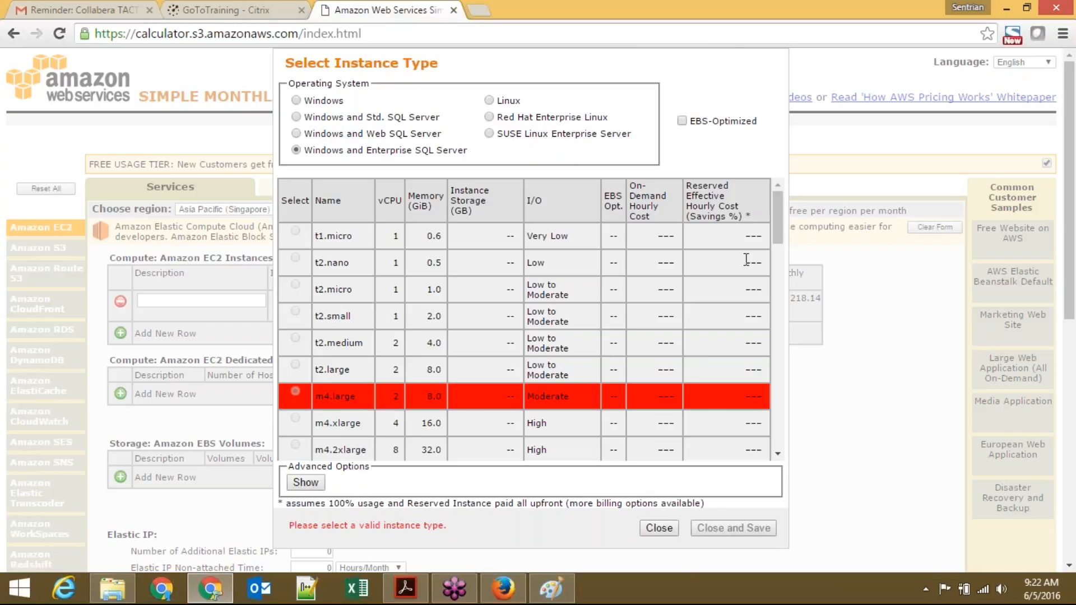
{"action": "left_click_drag", "start_coordinate": [783, 232], "coordinate": [788, 404]}
{"action": "scroll", "coordinate": [515, 364], "scroll_direction": "down", "scroll_amount": 5}
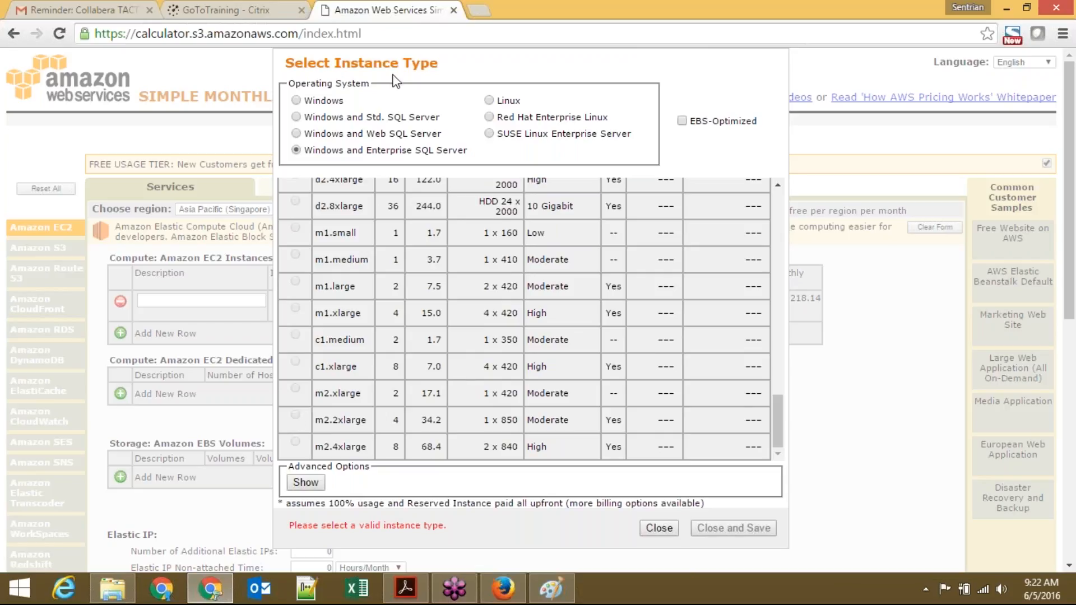
{"action": "left_click", "coordinate": [297, 101]}
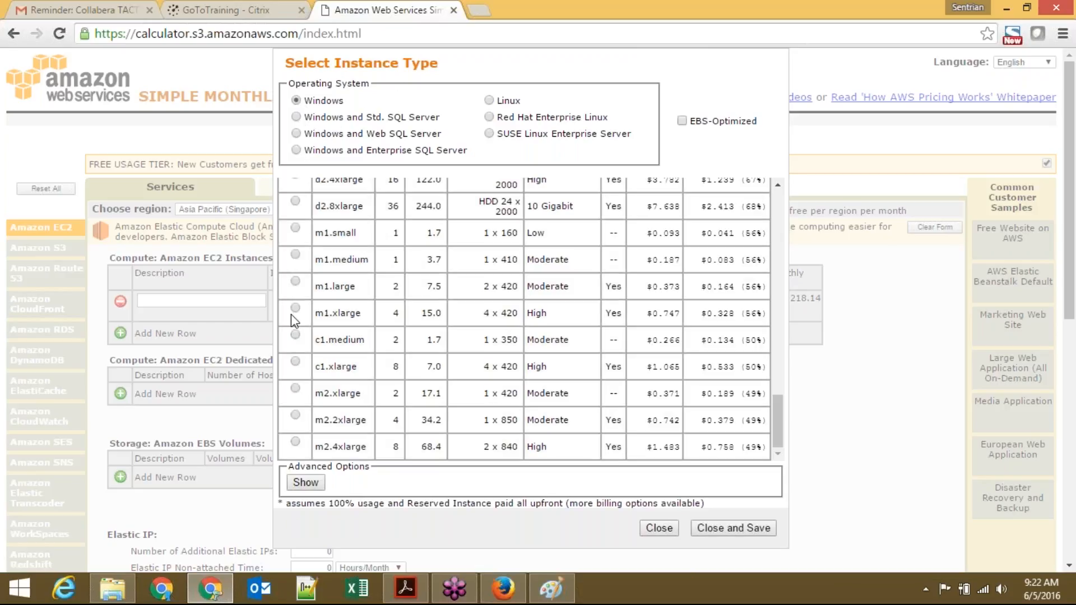
{"action": "left_click", "coordinate": [749, 529]}
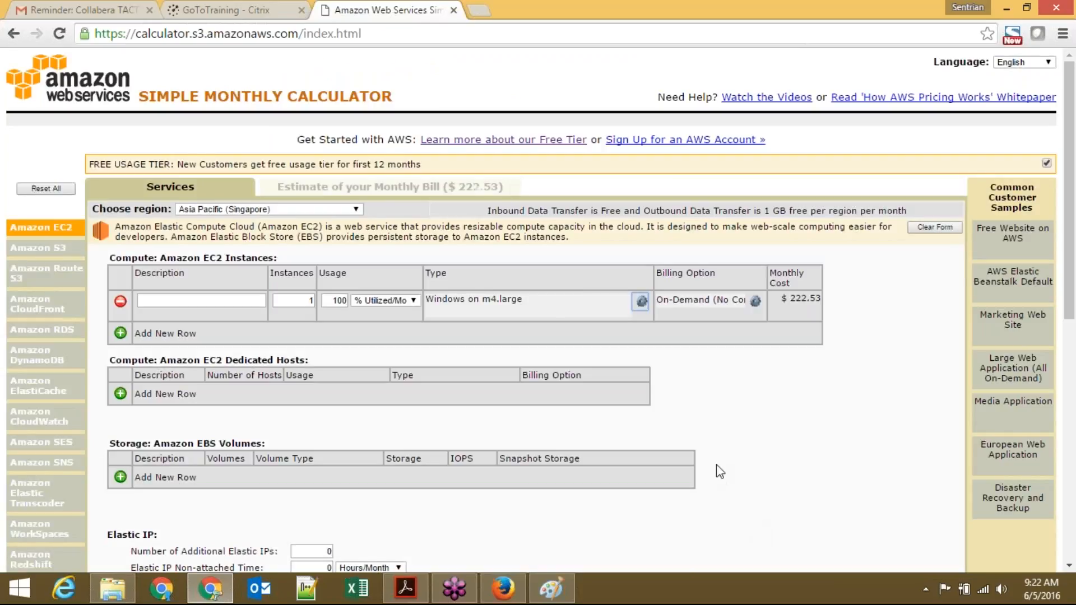
{"action": "triple_click", "coordinate": [802, 297]}
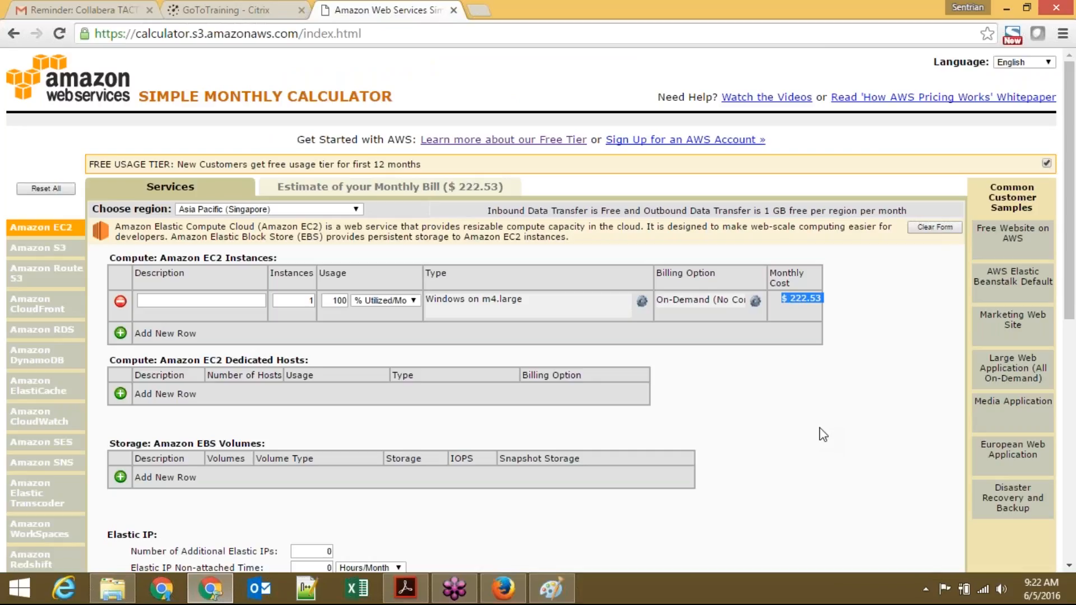
{"action": "left_click", "coordinate": [868, 441]}
{"action": "left_click", "coordinate": [355, 209]}
{"action": "left_click", "coordinate": [352, 209]}
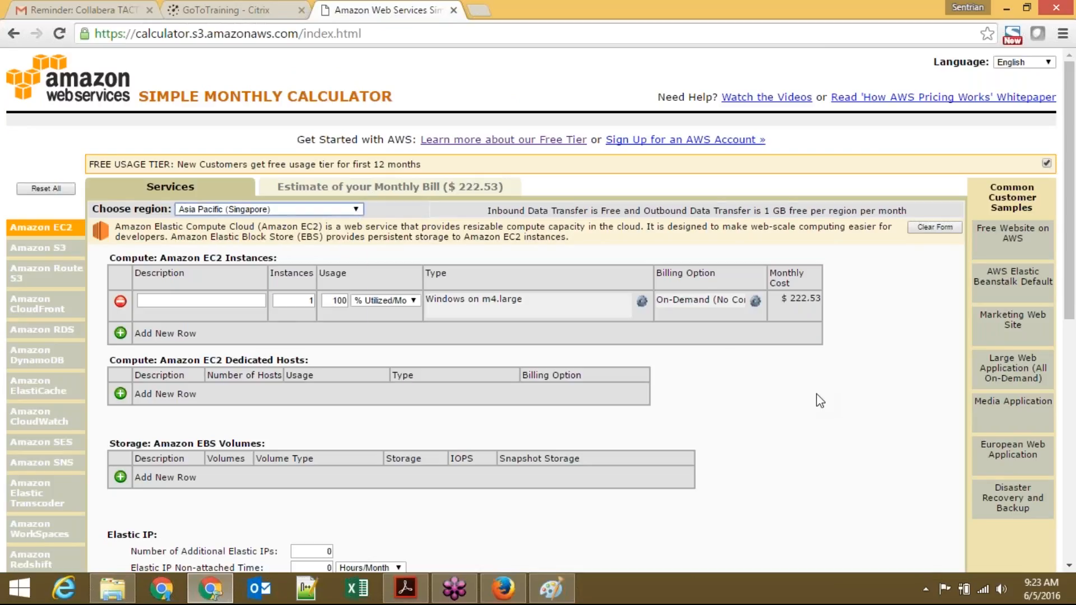
{"action": "left_click", "coordinate": [458, 593]}
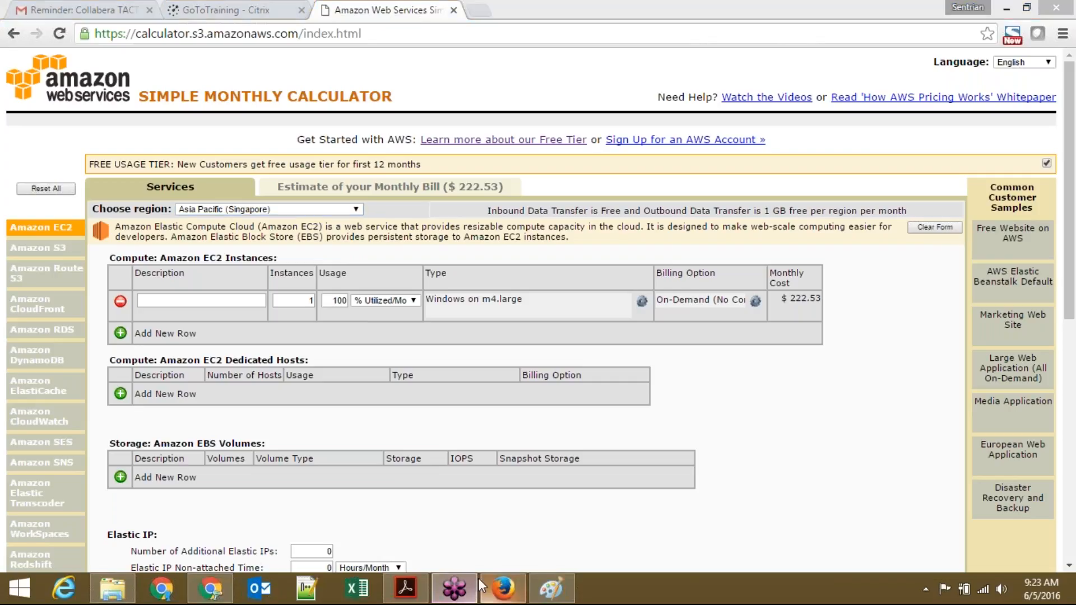
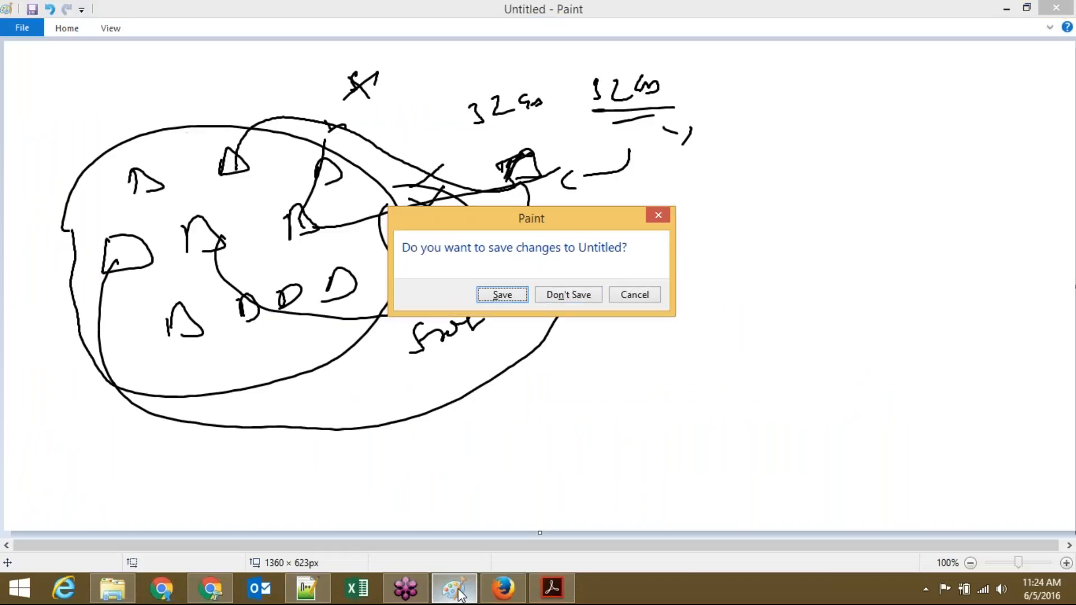
Step: Discard the old sketch and draw the bottom host layer box with its handwritten label
{"action": "key", "text": "Return"}
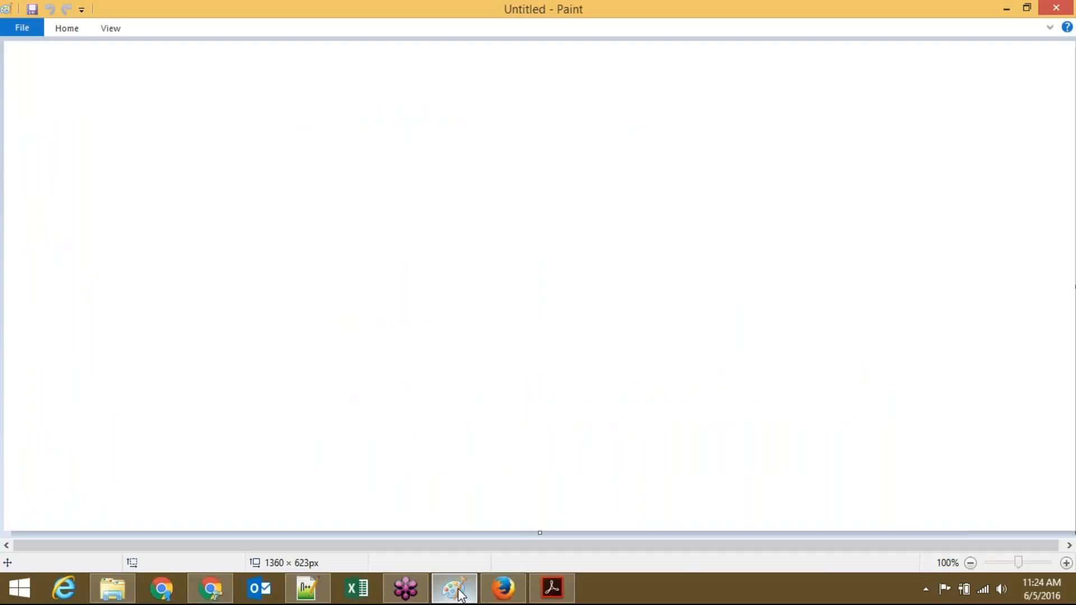
{"action": "mouse_move", "coordinate": [193, 401]}
{"action": "left_mouse_down"}
{"action": "mouse_move", "coordinate": [277, 453]}
{"action": "mouse_move", "coordinate": [447, 398]}
{"action": "mouse_move", "coordinate": [291, 382]}
{"action": "mouse_move", "coordinate": [194, 399]}
{"action": "left_mouse_up"}
{"action": "left_click_drag", "start_coordinate": [199, 418], "coordinate": [208, 430]}
{"action": "mouse_move", "coordinate": [218, 417]}
{"action": "left_mouse_down"}
{"action": "mouse_move", "coordinate": [216, 432]}
{"action": "mouse_move", "coordinate": [217, 423]}
{"action": "left_mouse_up"}
{"action": "left_click_drag", "start_coordinate": [258, 432], "coordinate": [305, 421]}
{"action": "mouse_move", "coordinate": [329, 430]}
{"action": "left_mouse_down"}
{"action": "mouse_move", "coordinate": [330, 420]}
{"action": "mouse_move", "coordinate": [368, 430]}
{"action": "mouse_move", "coordinate": [441, 420]}
{"action": "left_mouse_up"}
Step: Draw the labelled upper layer, plus two side notes circled and linked to it
{"action": "mouse_move", "coordinate": [193, 377]}
{"action": "left_mouse_down"}
{"action": "mouse_move", "coordinate": [301, 337]}
{"action": "mouse_move", "coordinate": [452, 344]}
{"action": "mouse_move", "coordinate": [435, 398]}
{"action": "left_mouse_up"}
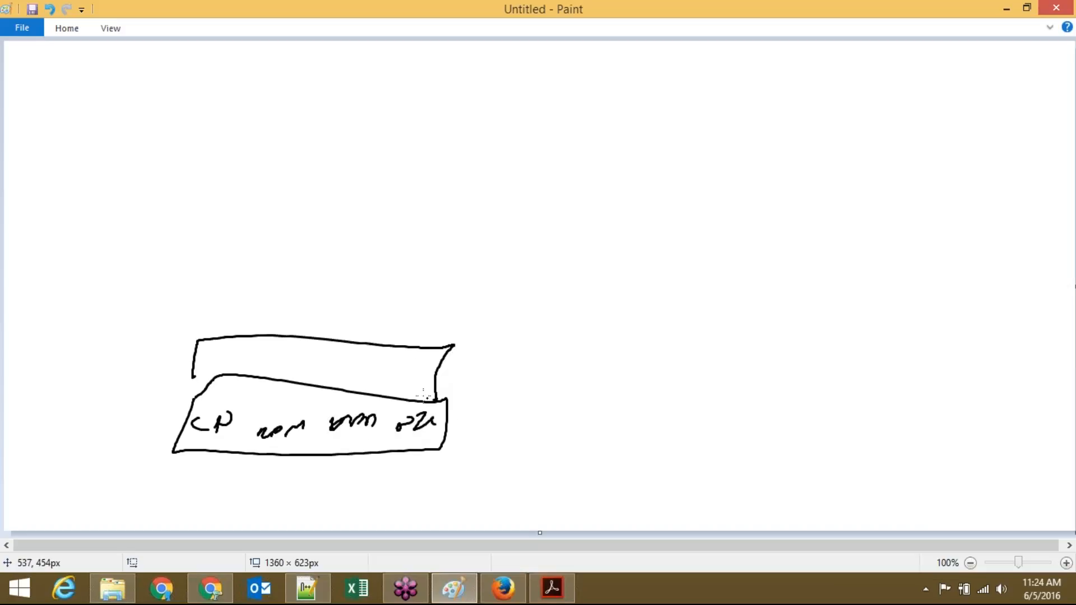
{"action": "mouse_move", "coordinate": [266, 347]}
{"action": "left_mouse_down"}
{"action": "mouse_move", "coordinate": [267, 363]}
{"action": "mouse_move", "coordinate": [385, 363]}
{"action": "left_mouse_up"}
{"action": "left_click_drag", "start_coordinate": [480, 379], "coordinate": [493, 375]}
{"action": "left_click_drag", "start_coordinate": [511, 367], "coordinate": [586, 348]}
{"action": "mouse_move", "coordinate": [496, 408]}
{"action": "left_mouse_down"}
{"action": "mouse_move", "coordinate": [582, 381]}
{"action": "mouse_move", "coordinate": [583, 395]}
{"action": "mouse_move", "coordinate": [555, 421]}
{"action": "mouse_move", "coordinate": [624, 401]}
{"action": "left_mouse_up"}
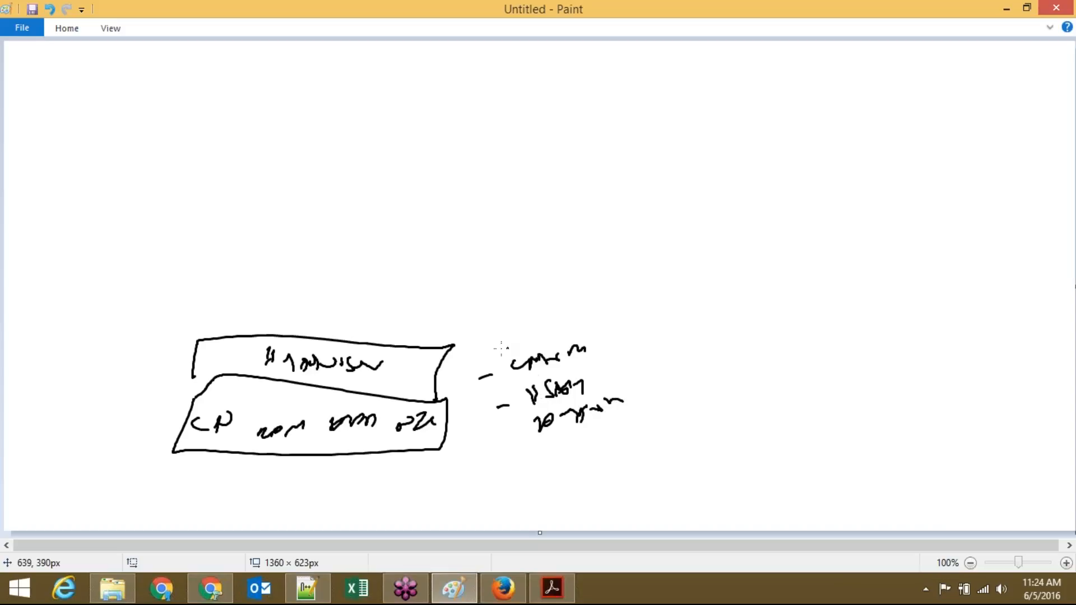
{"action": "left_click_drag", "start_coordinate": [499, 351], "coordinate": [580, 366]}
{"action": "left_click_drag", "start_coordinate": [436, 380], "coordinate": [486, 373]}
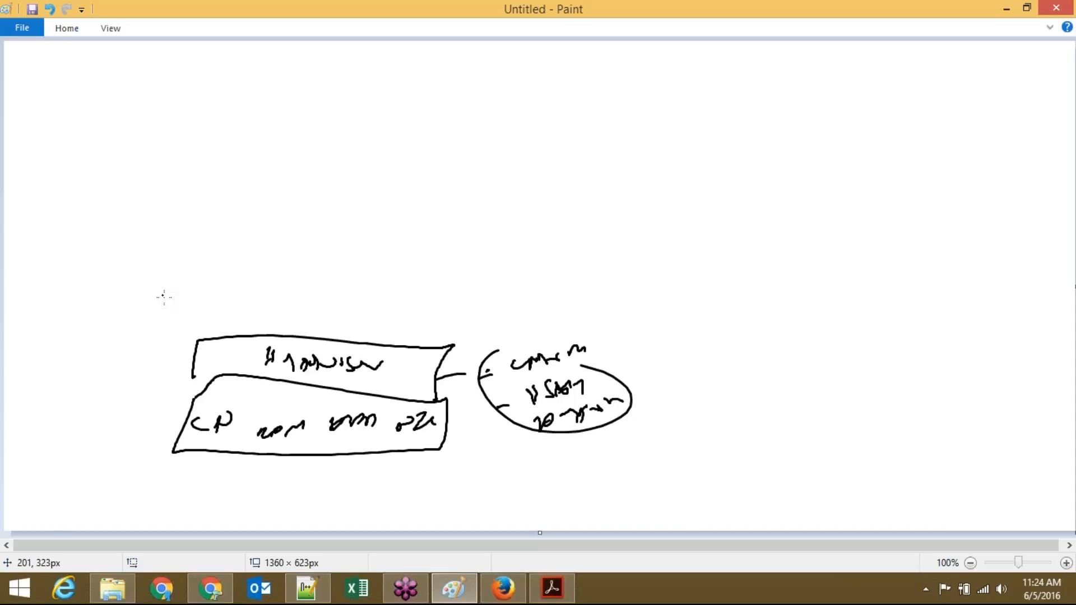
Step: Draw small VM shapes on top of the upper layer
{"action": "mouse_move", "coordinate": [204, 329]}
{"action": "left_mouse_down"}
{"action": "mouse_move", "coordinate": [256, 275]}
{"action": "mouse_move", "coordinate": [256, 323]}
{"action": "left_mouse_up"}
{"action": "left_click_drag", "start_coordinate": [315, 284], "coordinate": [316, 316]}
{"action": "mouse_move", "coordinate": [322, 303]}
{"action": "left_mouse_down"}
{"action": "mouse_move", "coordinate": [339, 275]}
{"action": "mouse_move", "coordinate": [327, 317]}
{"action": "mouse_move", "coordinate": [394, 283]}
{"action": "mouse_move", "coordinate": [402, 321]}
{"action": "mouse_move", "coordinate": [455, 287]}
{"action": "mouse_move", "coordinate": [459, 323]}
{"action": "left_mouse_up"}
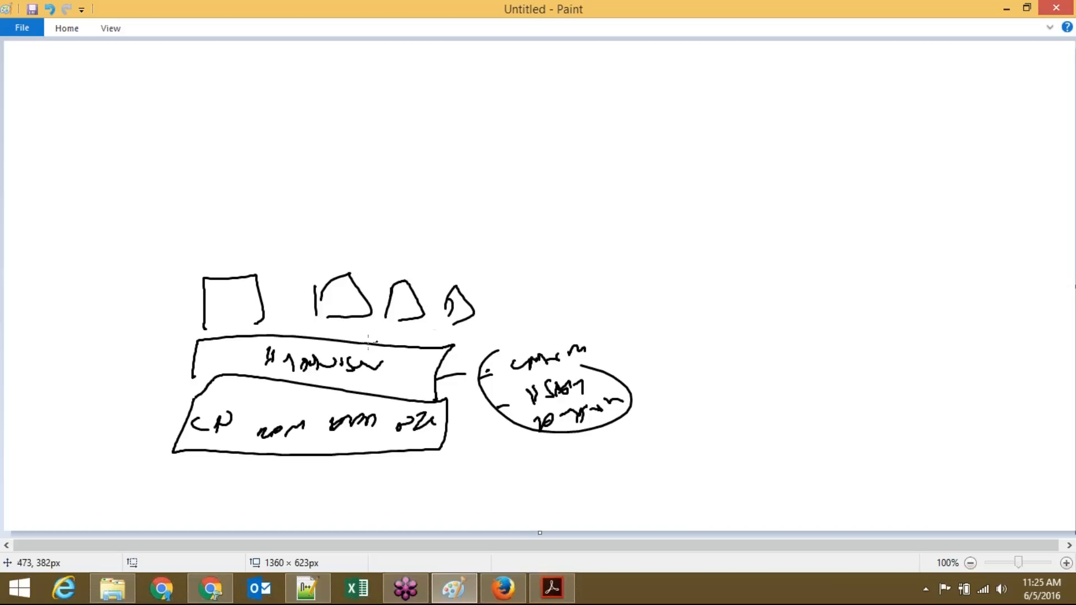
Step: Draw a vertical line through the notes oval and a labelled two-part box at the left edge
{"action": "left_click_drag", "start_coordinate": [630, 220], "coordinate": [607, 489]}
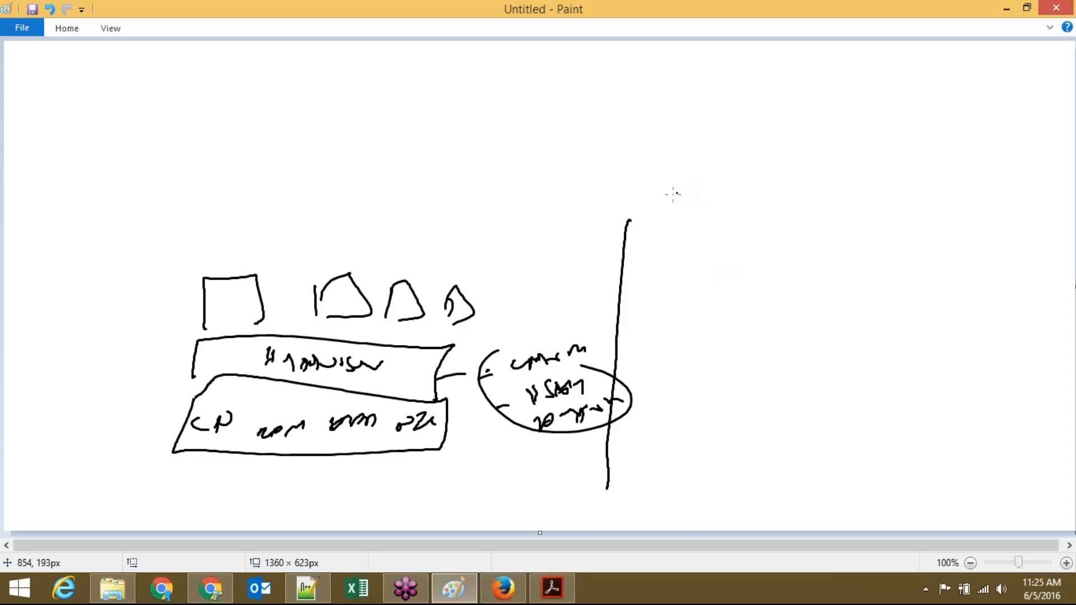
{"action": "mouse_move", "coordinate": [13, 383]}
{"action": "left_mouse_down"}
{"action": "mouse_move", "coordinate": [14, 424]}
{"action": "mouse_move", "coordinate": [121, 386]}
{"action": "mouse_move", "coordinate": [19, 392]}
{"action": "left_mouse_up"}
{"action": "mouse_move", "coordinate": [13, 432]}
{"action": "left_mouse_down"}
{"action": "mouse_move", "coordinate": [119, 415]}
{"action": "mouse_move", "coordinate": [34, 443]}
{"action": "mouse_move", "coordinate": [94, 435]}
{"action": "left_mouse_up"}
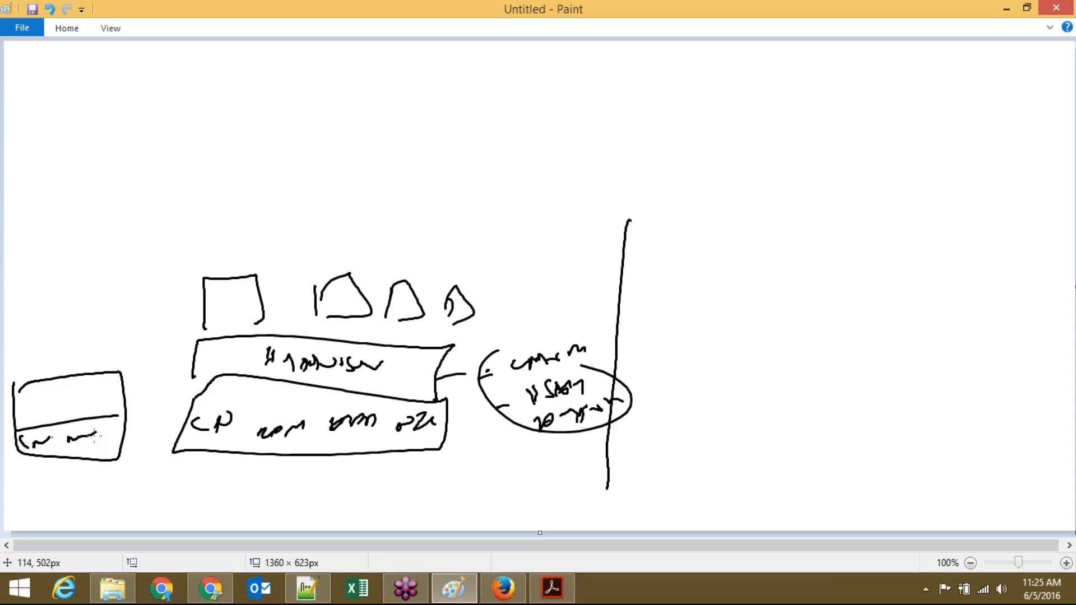
{"action": "left_click_drag", "start_coordinate": [23, 404], "coordinate": [24, 416]}
{"action": "left_click_drag", "start_coordinate": [30, 416], "coordinate": [55, 400]}
{"action": "mouse_move", "coordinate": [14, 349]}
{"action": "left_mouse_down"}
{"action": "mouse_move", "coordinate": [9, 367]}
{"action": "mouse_move", "coordinate": [22, 365]}
{"action": "left_mouse_up"}
{"action": "left_click_drag", "start_coordinate": [44, 353], "coordinate": [99, 345]}
Step: Sketch a labelled two-layer box at upper left with VM shapes above it
{"action": "mouse_move", "coordinate": [38, 245]}
{"action": "left_mouse_down"}
{"action": "mouse_move", "coordinate": [220, 230]}
{"action": "mouse_move", "coordinate": [40, 234]}
{"action": "mouse_move", "coordinate": [63, 231]}
{"action": "left_mouse_up"}
{"action": "mouse_move", "coordinate": [85, 216]}
{"action": "left_mouse_down"}
{"action": "mouse_move", "coordinate": [85, 231]}
{"action": "mouse_move", "coordinate": [135, 226]}
{"action": "mouse_move", "coordinate": [183, 197]}
{"action": "left_mouse_up"}
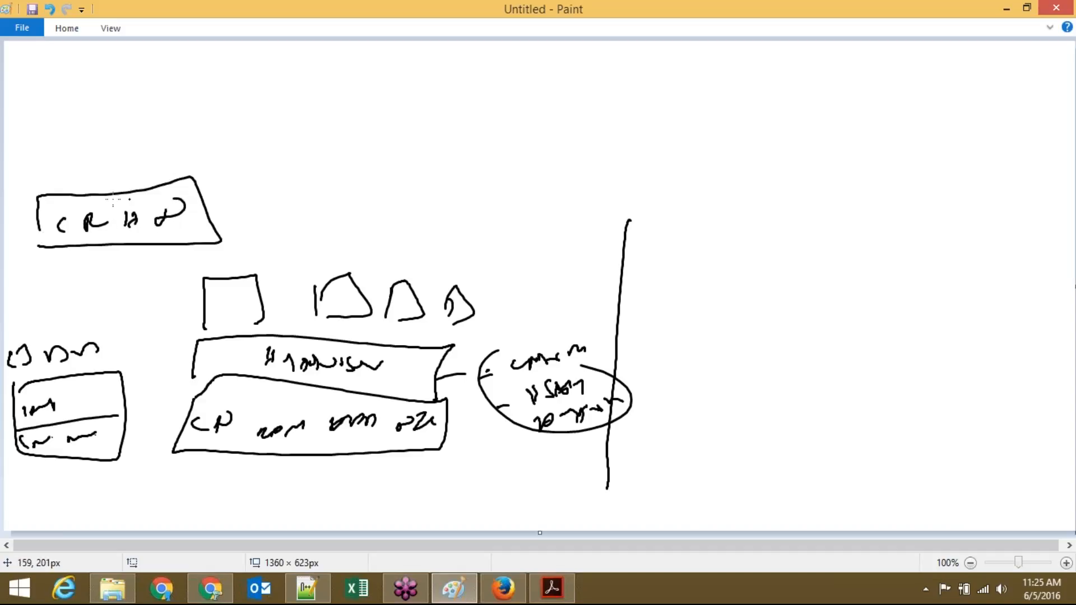
{"action": "mouse_move", "coordinate": [34, 190]}
{"action": "left_mouse_down"}
{"action": "mouse_move", "coordinate": [180, 139]}
{"action": "mouse_move", "coordinate": [189, 174]}
{"action": "left_mouse_up"}
{"action": "left_click_drag", "start_coordinate": [116, 163], "coordinate": [123, 175]}
{"action": "mouse_move", "coordinate": [17, 158]}
{"action": "left_mouse_down"}
{"action": "mouse_move", "coordinate": [30, 133]}
{"action": "mouse_move", "coordinate": [40, 151]}
{"action": "left_mouse_up"}
{"action": "mouse_move", "coordinate": [85, 124]}
{"action": "left_mouse_down"}
{"action": "mouse_move", "coordinate": [84, 137]}
{"action": "mouse_move", "coordinate": [99, 126]}
{"action": "left_mouse_up"}
{"action": "mouse_move", "coordinate": [115, 133]}
{"action": "left_mouse_down"}
{"action": "mouse_move", "coordinate": [128, 121]}
{"action": "mouse_move", "coordinate": [163, 121]}
{"action": "left_mouse_up"}
Step: Sketch a long labelled two-layer box at top centre topped with VM shapes
{"action": "mouse_move", "coordinate": [271, 133]}
{"action": "left_mouse_down"}
{"action": "mouse_move", "coordinate": [439, 170]}
{"action": "mouse_move", "coordinate": [377, 127]}
{"action": "mouse_move", "coordinate": [258, 129]}
{"action": "mouse_move", "coordinate": [298, 159]}
{"action": "left_mouse_up"}
{"action": "mouse_move", "coordinate": [319, 147]}
{"action": "left_mouse_down"}
{"action": "mouse_move", "coordinate": [474, 157]}
{"action": "mouse_move", "coordinate": [534, 147]}
{"action": "left_mouse_up"}
{"action": "left_click_drag", "start_coordinate": [551, 150], "coordinate": [551, 157]}
{"action": "mouse_move", "coordinate": [283, 133]}
{"action": "left_mouse_down"}
{"action": "mouse_move", "coordinate": [279, 96]}
{"action": "mouse_move", "coordinate": [552, 119]}
{"action": "left_mouse_up"}
{"action": "mouse_move", "coordinate": [338, 92]}
{"action": "left_mouse_down"}
{"action": "mouse_move", "coordinate": [351, 103]}
{"action": "mouse_move", "coordinate": [407, 97]}
{"action": "left_mouse_up"}
{"action": "mouse_move", "coordinate": [279, 83]}
{"action": "left_mouse_down"}
{"action": "mouse_move", "coordinate": [283, 66]}
{"action": "mouse_move", "coordinate": [303, 81]}
{"action": "left_mouse_up"}
{"action": "mouse_move", "coordinate": [334, 73]}
{"action": "left_mouse_down"}
{"action": "mouse_move", "coordinate": [337, 60]}
{"action": "mouse_move", "coordinate": [352, 73]}
{"action": "left_mouse_up"}
{"action": "left_click_drag", "start_coordinate": [369, 62], "coordinate": [387, 66]}
{"action": "mouse_move", "coordinate": [417, 74]}
{"action": "left_mouse_down"}
{"action": "mouse_move", "coordinate": [423, 59]}
{"action": "mouse_move", "coordinate": [438, 70]}
{"action": "mouse_move", "coordinate": [542, 58]}
{"action": "left_mouse_up"}
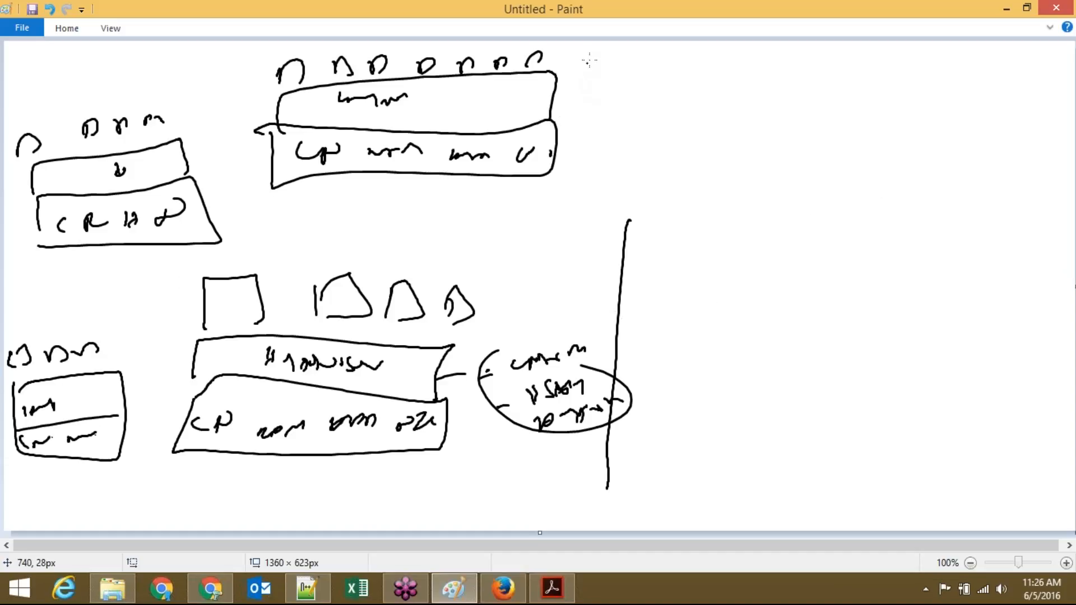
Step: Extend the divider to the top, draw a circled 5, and curve lines from the host boxes across to it
{"action": "mouse_move", "coordinate": [624, 44]}
{"action": "left_mouse_down"}
{"action": "mouse_move", "coordinate": [598, 126]}
{"action": "mouse_move", "coordinate": [620, 274]}
{"action": "left_mouse_up"}
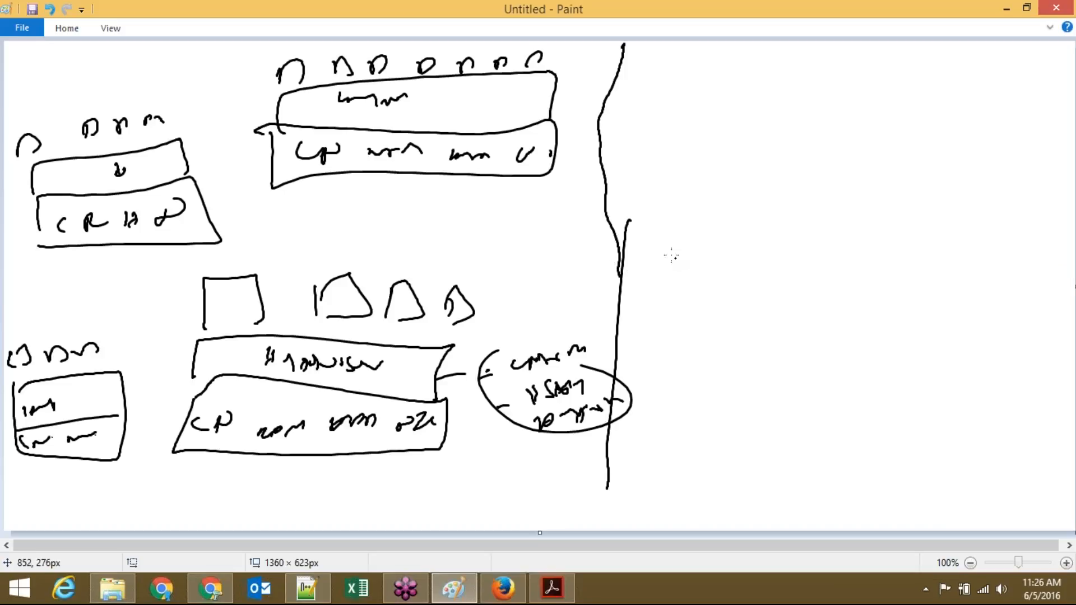
{"action": "mouse_move", "coordinate": [689, 159]}
{"action": "left_mouse_down"}
{"action": "mouse_move", "coordinate": [713, 182]}
{"action": "mouse_move", "coordinate": [703, 205]}
{"action": "mouse_move", "coordinate": [729, 161]}
{"action": "left_mouse_up"}
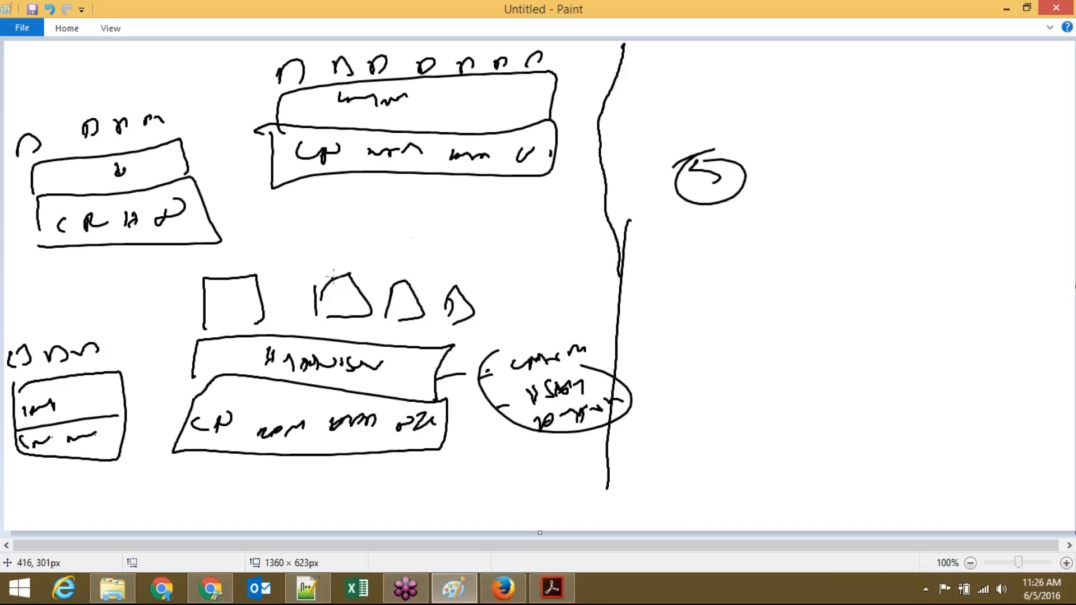
{"action": "left_click_drag", "start_coordinate": [384, 277], "coordinate": [693, 271]}
{"action": "left_click_drag", "start_coordinate": [700, 268], "coordinate": [702, 289]}
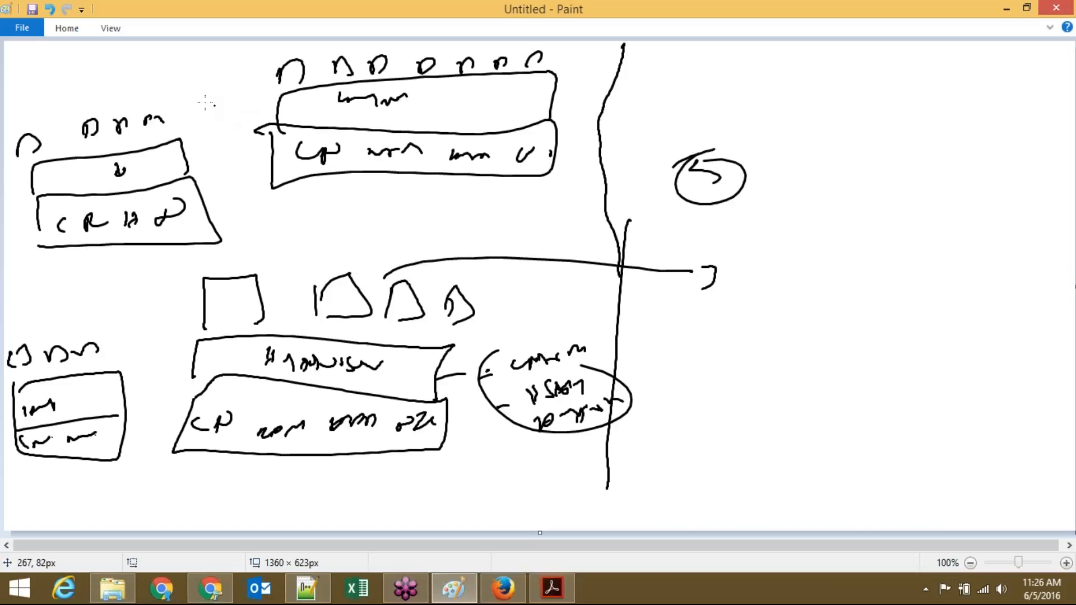
{"action": "mouse_move", "coordinate": [163, 107]}
{"action": "left_mouse_down"}
{"action": "mouse_move", "coordinate": [603, 263]}
{"action": "mouse_move", "coordinate": [682, 272]}
{"action": "left_mouse_up"}
{"action": "left_click_drag", "start_coordinate": [703, 227], "coordinate": [701, 242]}
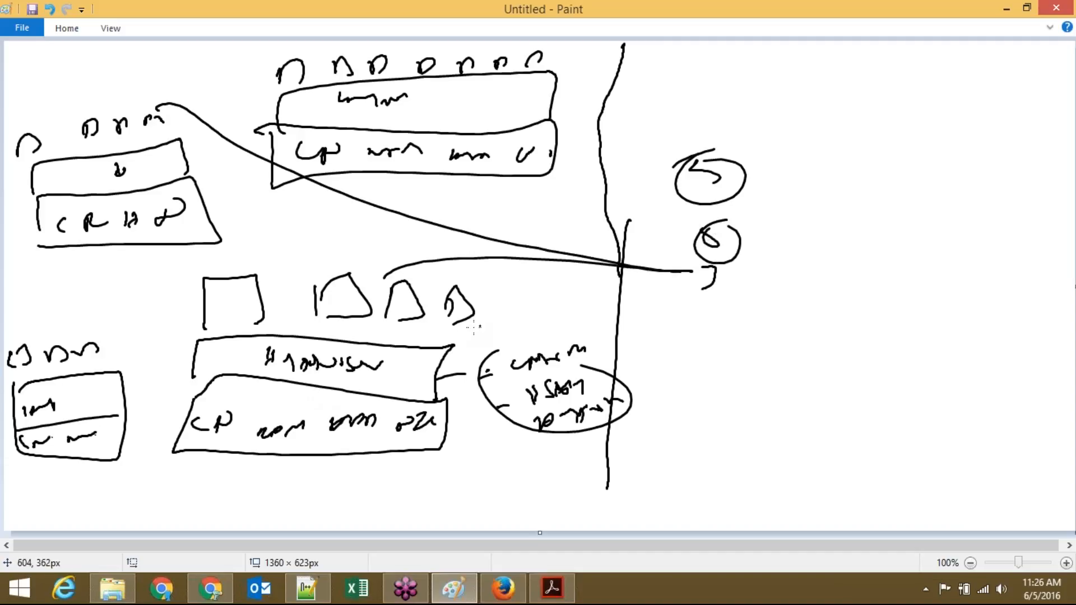
{"action": "left_click_drag", "start_coordinate": [437, 352], "coordinate": [522, 325]}
Step: Draw a circled 15, link the top and left boxes to it, and write digits beside the circles
{"action": "left_click_drag", "start_coordinate": [665, 87], "coordinate": [666, 108]}
{"action": "mouse_move", "coordinate": [680, 96]}
{"action": "left_mouse_down"}
{"action": "mouse_move", "coordinate": [670, 106]}
{"action": "mouse_move", "coordinate": [669, 87]}
{"action": "left_mouse_up"}
{"action": "mouse_move", "coordinate": [539, 70]}
{"action": "left_mouse_down"}
{"action": "mouse_move", "coordinate": [677, 73]}
{"action": "mouse_move", "coordinate": [668, 63]}
{"action": "left_mouse_up"}
{"action": "mouse_move", "coordinate": [178, 144]}
{"action": "left_mouse_down"}
{"action": "mouse_move", "coordinate": [199, 152]}
{"action": "mouse_move", "coordinate": [700, 108]}
{"action": "mouse_move", "coordinate": [754, 124]}
{"action": "left_mouse_up"}
{"action": "left_click_drag", "start_coordinate": [760, 198], "coordinate": [758, 232]}
{"action": "left_click_drag", "start_coordinate": [754, 269], "coordinate": [754, 299]}
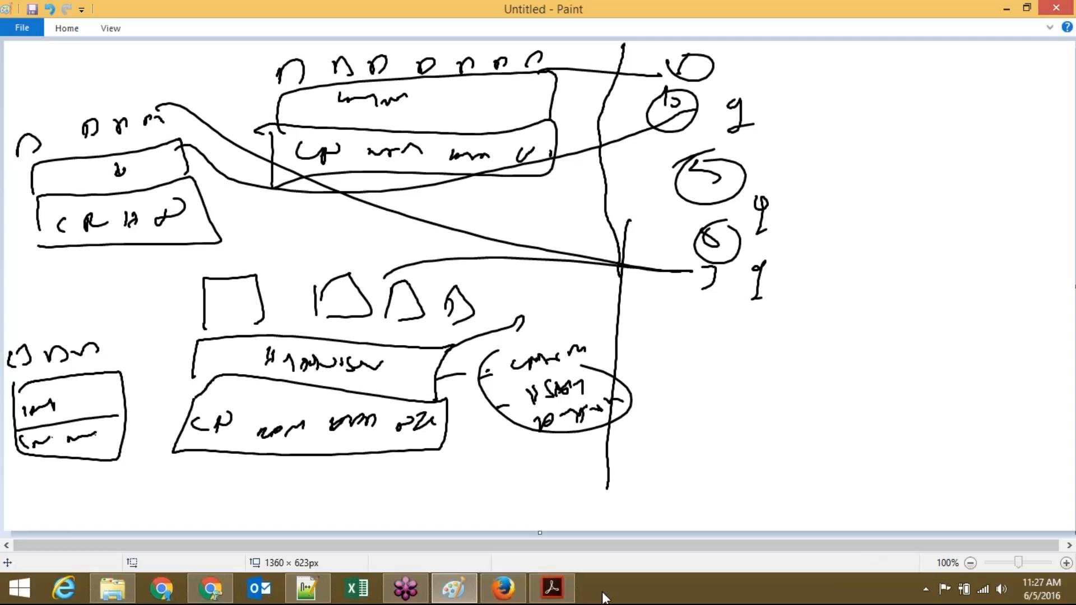
{"action": "left_click", "coordinate": [513, 598]}
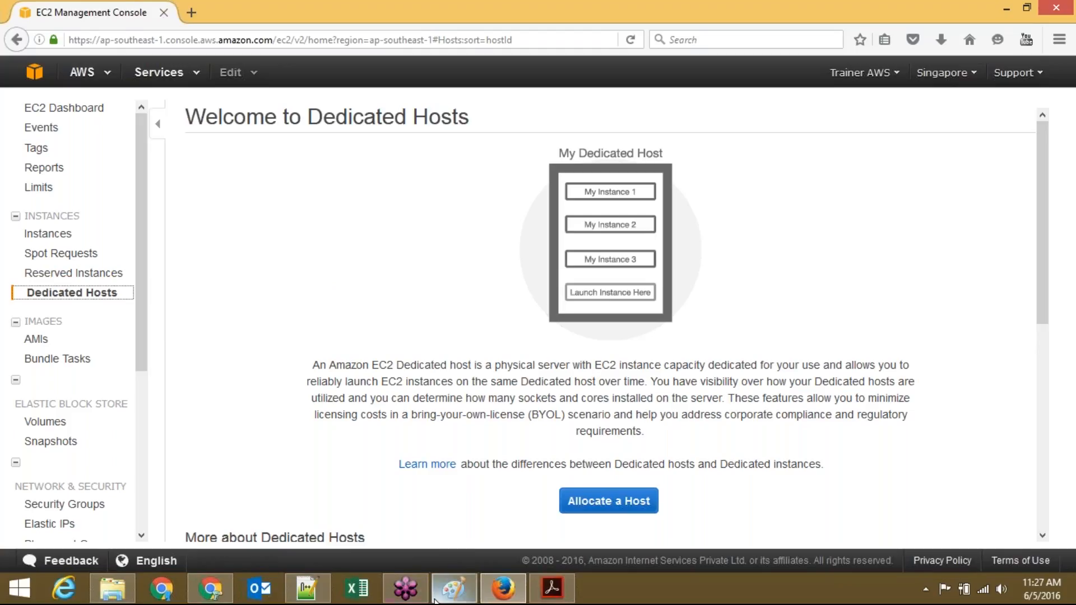
{"action": "left_click", "coordinate": [453, 588]}
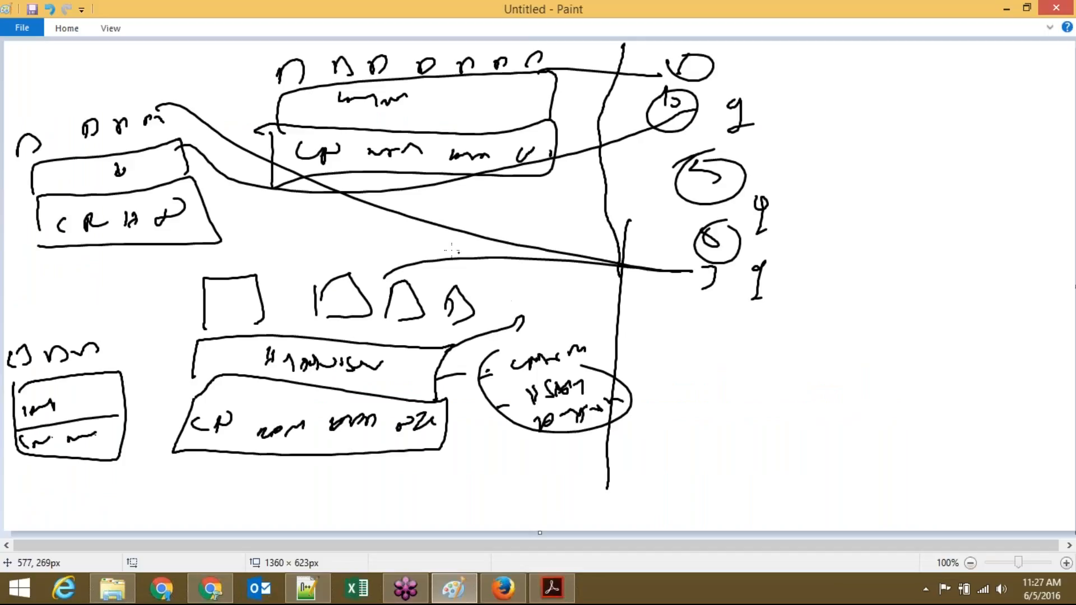
Step: Circle the top centre box and run a diagonal line to a new lower-right mark, checking EC2 Dedicated Hosts
{"action": "mouse_move", "coordinate": [234, 68]}
{"action": "left_mouse_down"}
{"action": "mouse_move", "coordinate": [232, 164]}
{"action": "mouse_move", "coordinate": [277, 204]}
{"action": "mouse_move", "coordinate": [606, 188]}
{"action": "mouse_move", "coordinate": [436, 27]}
{"action": "left_mouse_up"}
{"action": "mouse_move", "coordinate": [305, 33]}
{"action": "left_mouse_down"}
{"action": "mouse_move", "coordinate": [230, 70]}
{"action": "mouse_move", "coordinate": [334, 61]}
{"action": "mouse_move", "coordinate": [552, 66]}
{"action": "left_mouse_up"}
{"action": "mouse_move", "coordinate": [508, 125]}
{"action": "left_mouse_down"}
{"action": "mouse_move", "coordinate": [666, 271]}
{"action": "mouse_move", "coordinate": [768, 339]}
{"action": "left_mouse_up"}
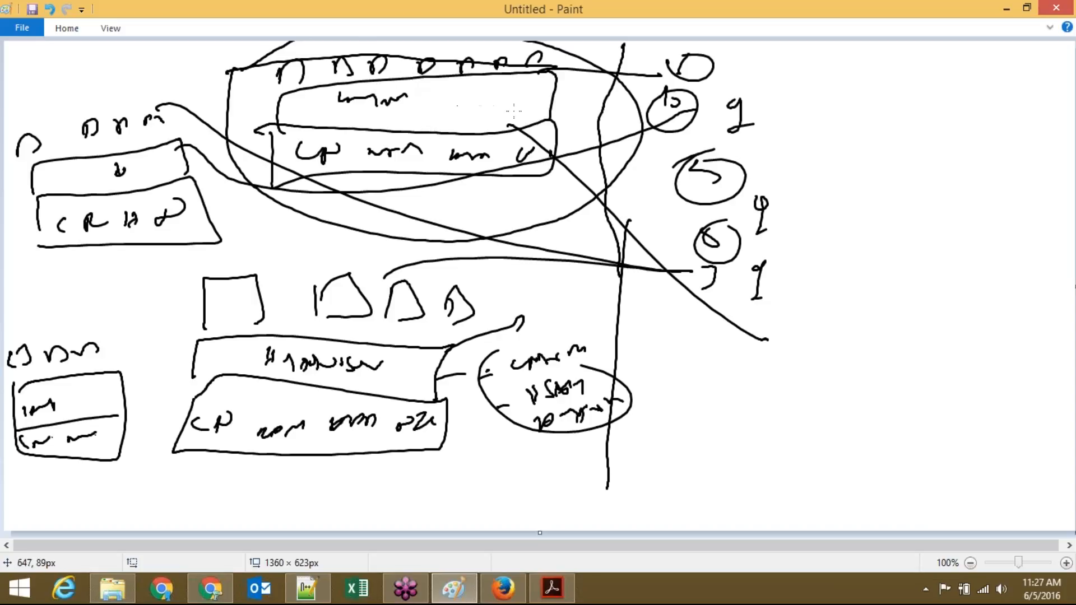
{"action": "mouse_move", "coordinate": [768, 337]}
{"action": "left_mouse_down"}
{"action": "mouse_move", "coordinate": [780, 334]}
{"action": "mouse_move", "coordinate": [785, 383]}
{"action": "left_mouse_up"}
{"action": "mouse_move", "coordinate": [866, 331]}
{"action": "left_mouse_down"}
{"action": "mouse_move", "coordinate": [863, 343]}
{"action": "mouse_move", "coordinate": [874, 340]}
{"action": "left_mouse_up"}
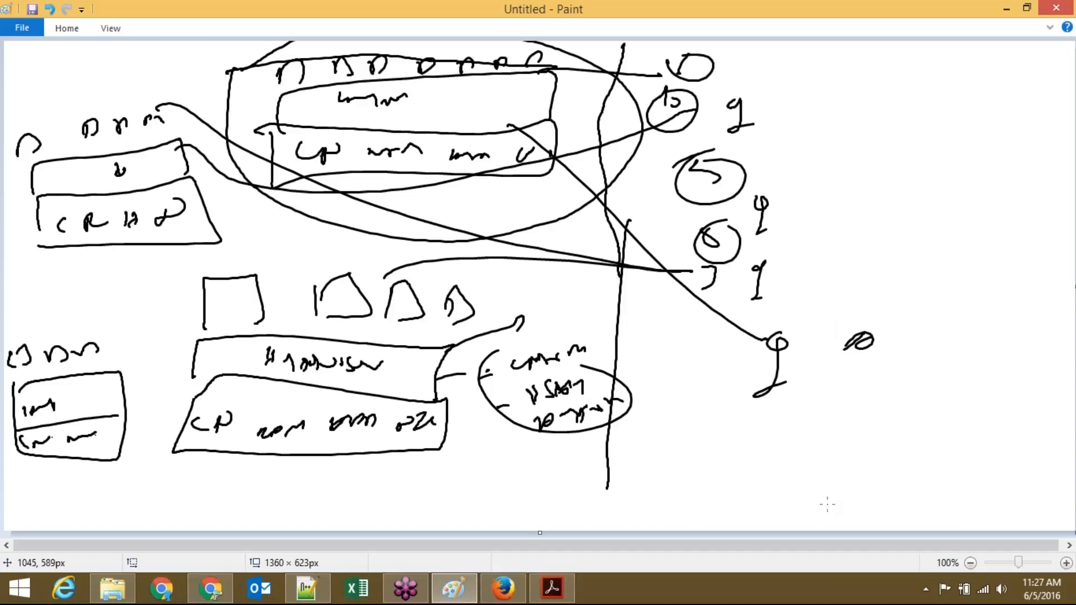
{"action": "left_click", "coordinate": [503, 589]}
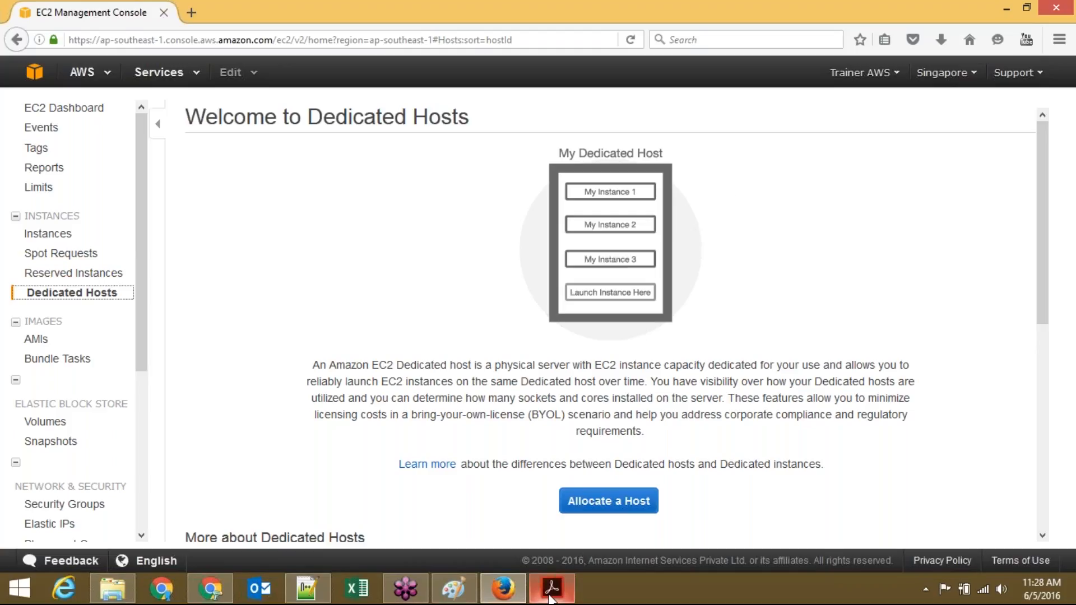
{"action": "left_click", "coordinate": [467, 597]}
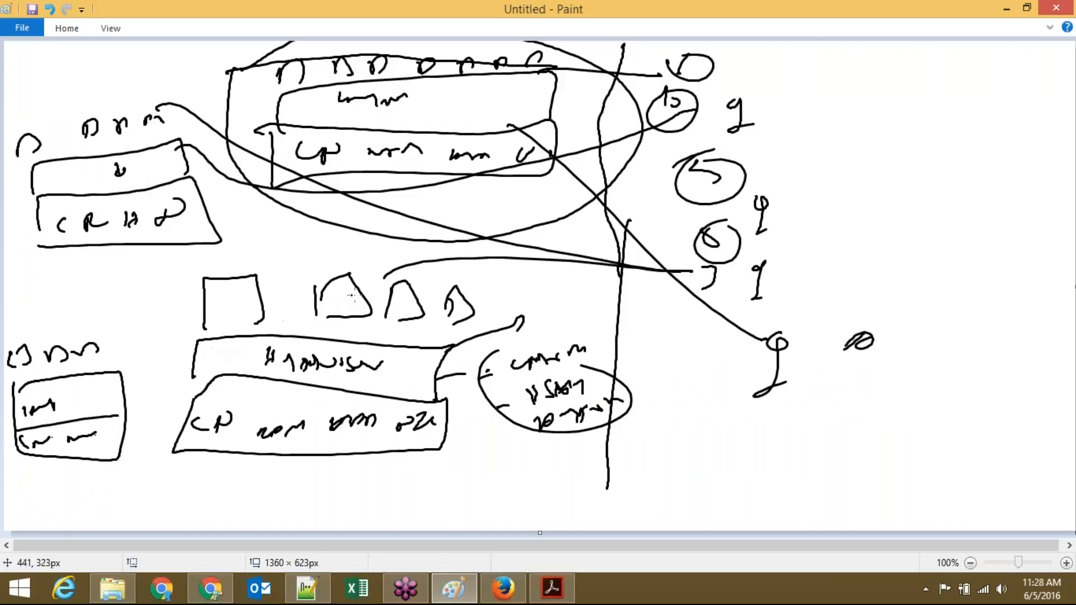
Step: Close the old sketch without saving and draw a labelled two-layer box stack
{"action": "key", "text": "alt+F4"}
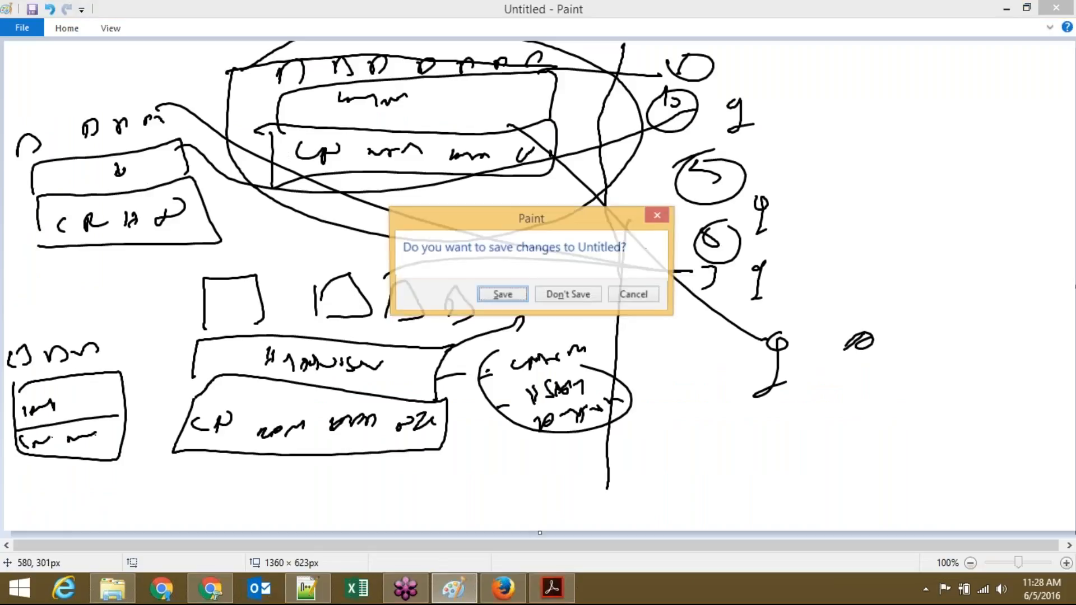
{"action": "key", "text": "Return"}
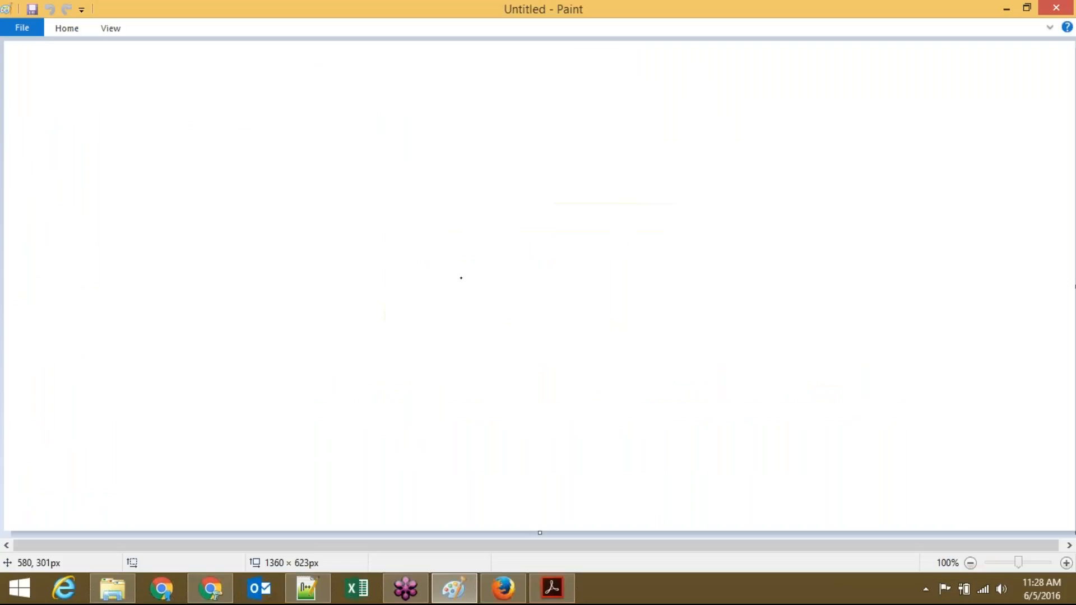
{"action": "mouse_move", "coordinate": [210, 247]}
{"action": "left_mouse_down"}
{"action": "mouse_move", "coordinate": [205, 268]}
{"action": "mouse_move", "coordinate": [408, 244]}
{"action": "mouse_move", "coordinate": [205, 258]}
{"action": "left_mouse_up"}
{"action": "mouse_move", "coordinate": [232, 273]}
{"action": "left_mouse_down"}
{"action": "mouse_move", "coordinate": [231, 286]}
{"action": "mouse_move", "coordinate": [270, 273]}
{"action": "mouse_move", "coordinate": [332, 278]}
{"action": "mouse_move", "coordinate": [395, 255]}
{"action": "mouse_move", "coordinate": [379, 268]}
{"action": "left_mouse_up"}
{"action": "mouse_move", "coordinate": [196, 253]}
{"action": "left_mouse_down"}
{"action": "mouse_move", "coordinate": [249, 212]}
{"action": "mouse_move", "coordinate": [414, 232]}
{"action": "left_mouse_up"}
{"action": "mouse_move", "coordinate": [259, 211]}
{"action": "left_mouse_down"}
{"action": "mouse_move", "coordinate": [263, 223]}
{"action": "mouse_move", "coordinate": [301, 231]}
{"action": "mouse_move", "coordinate": [345, 226]}
{"action": "left_mouse_up"}
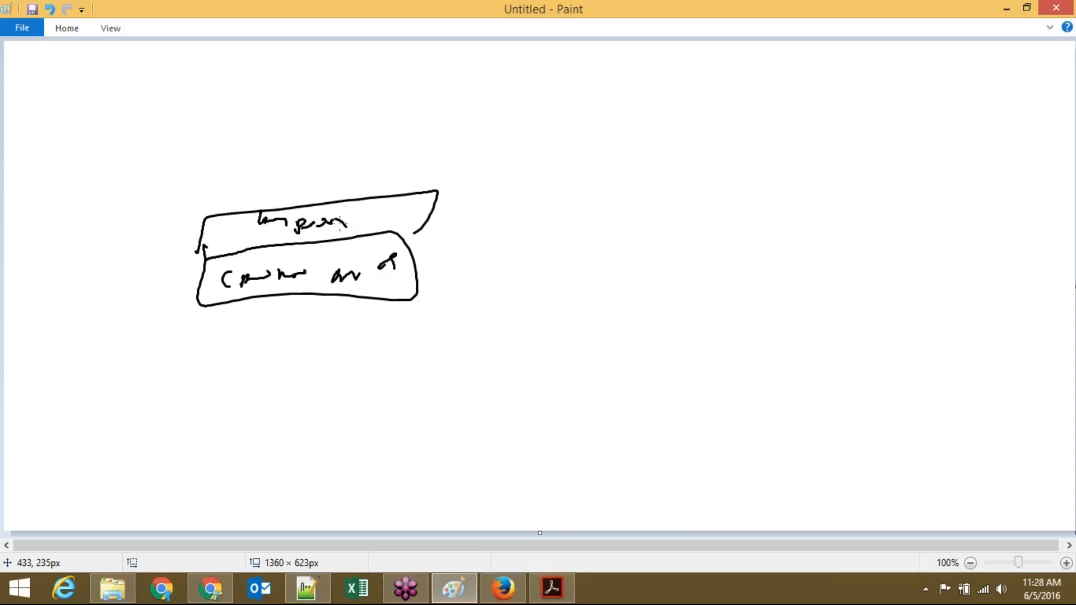
Step: Add a third top layer with a VM shape, X marks and a line up to a small circle
{"action": "mouse_move", "coordinate": [209, 218]}
{"action": "left_mouse_down"}
{"action": "mouse_move", "coordinate": [303, 170]}
{"action": "mouse_move", "coordinate": [437, 162]}
{"action": "mouse_move", "coordinate": [420, 196]}
{"action": "left_mouse_up"}
{"action": "mouse_move", "coordinate": [269, 188]}
{"action": "left_mouse_down"}
{"action": "mouse_move", "coordinate": [268, 211]}
{"action": "mouse_move", "coordinate": [298, 203]}
{"action": "left_mouse_up"}
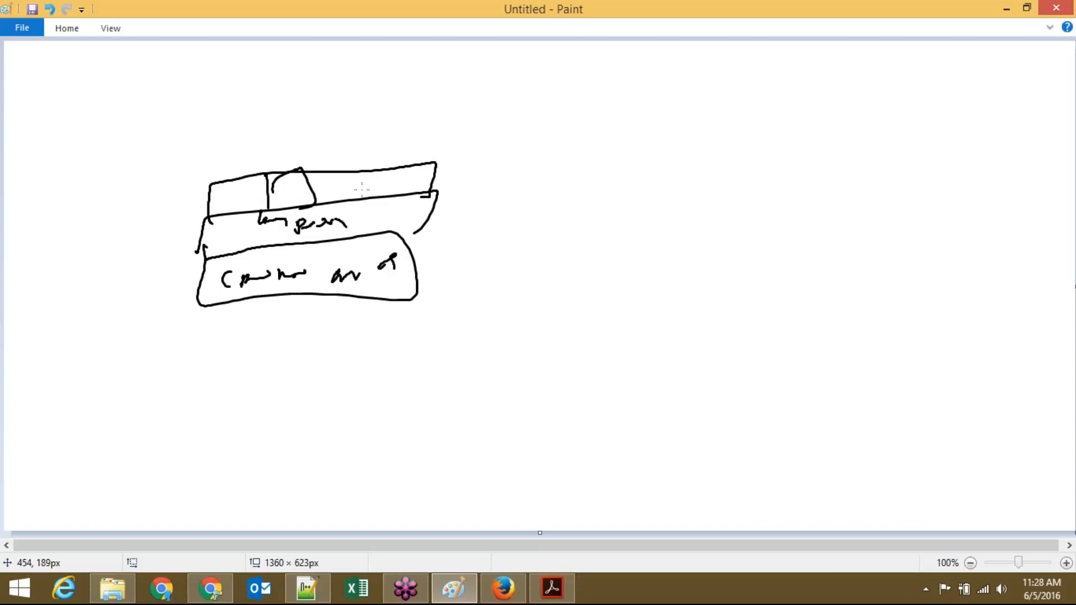
{"action": "left_click_drag", "start_coordinate": [360, 172], "coordinate": [387, 205]}
{"action": "mouse_move", "coordinate": [386, 162]}
{"action": "left_mouse_down"}
{"action": "mouse_move", "coordinate": [364, 188]}
{"action": "mouse_move", "coordinate": [422, 181]}
{"action": "left_mouse_up"}
{"action": "left_click_drag", "start_coordinate": [440, 178], "coordinate": [426, 191]}
{"action": "left_click_drag", "start_coordinate": [211, 192], "coordinate": [242, 193]}
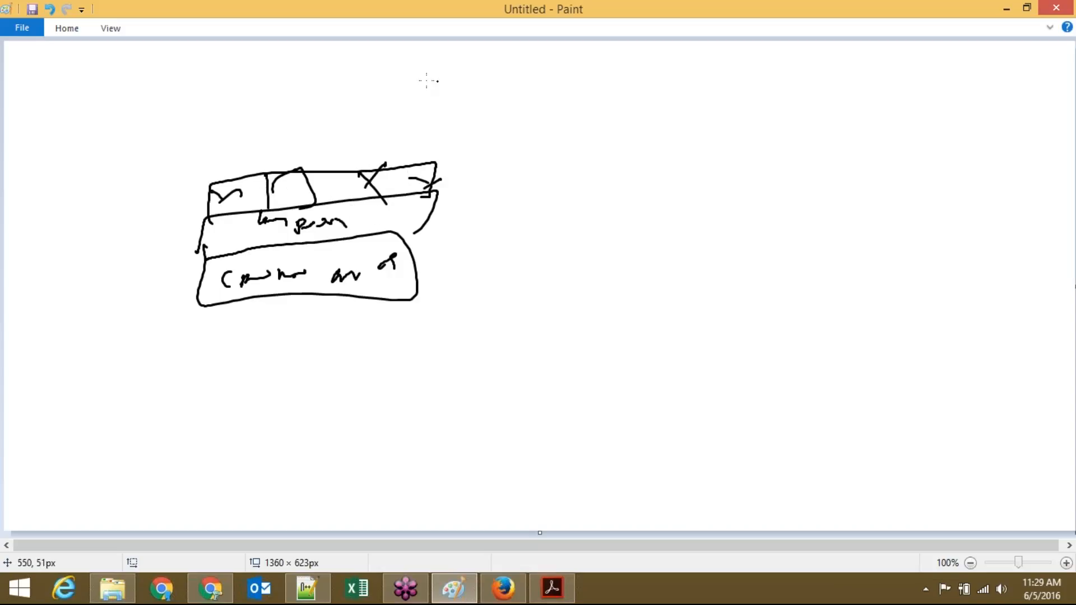
{"action": "left_click_drag", "start_coordinate": [289, 170], "coordinate": [344, 120]}
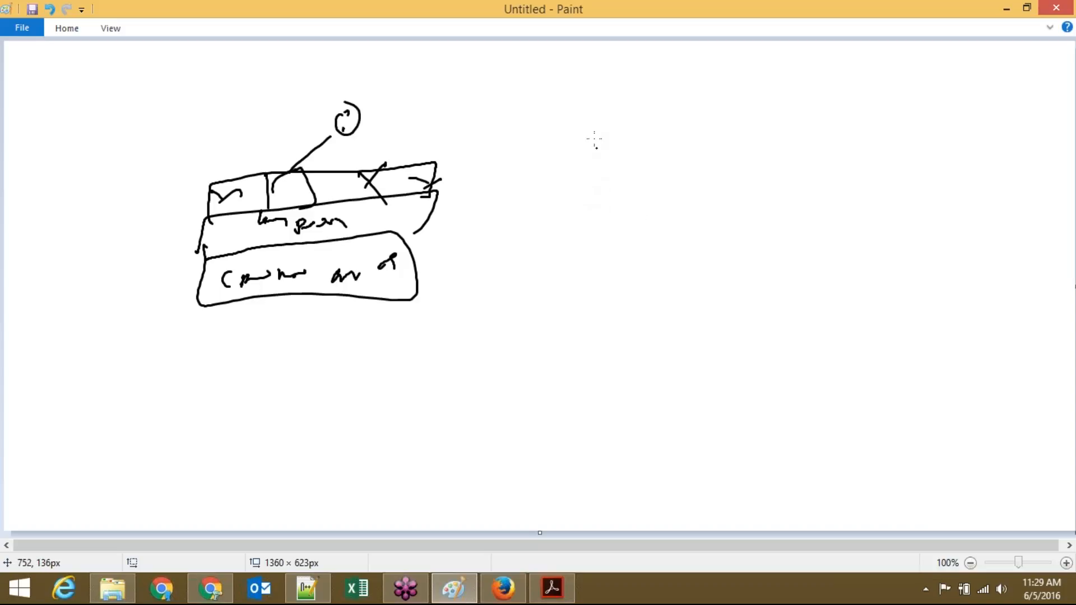
Step: Draw a second two-box stack to the right and write labels in both boxes
{"action": "left_click_drag", "start_coordinate": [585, 159], "coordinate": [597, 217]}
{"action": "mouse_move", "coordinate": [596, 192]}
{"action": "left_mouse_down"}
{"action": "mouse_move", "coordinate": [690, 164]}
{"action": "mouse_move", "coordinate": [636, 216]}
{"action": "mouse_move", "coordinate": [622, 209]}
{"action": "left_mouse_up"}
{"action": "mouse_move", "coordinate": [615, 246]}
{"action": "left_mouse_down"}
{"action": "mouse_move", "coordinate": [771, 225]}
{"action": "mouse_move", "coordinate": [710, 218]}
{"action": "left_mouse_up"}
{"action": "left_click_drag", "start_coordinate": [640, 256], "coordinate": [660, 254]}
{"action": "mouse_move", "coordinate": [676, 256]}
{"action": "left_mouse_down"}
{"action": "mouse_move", "coordinate": [707, 245]}
{"action": "mouse_move", "coordinate": [797, 253]}
{"action": "left_mouse_up"}
{"action": "left_click_drag", "start_coordinate": [712, 287], "coordinate": [777, 283]}
{"action": "left_click_drag", "start_coordinate": [633, 193], "coordinate": [651, 189]}
{"action": "mouse_move", "coordinate": [656, 185]}
{"action": "left_mouse_down"}
{"action": "mouse_move", "coordinate": [668, 209]}
{"action": "mouse_move", "coordinate": [676, 190]}
{"action": "mouse_move", "coordinate": [717, 205]}
{"action": "left_mouse_up"}
Step: Add a row of small shapes above the right stack and bracket both drawings with curly braces
{"action": "mouse_move", "coordinate": [589, 163]}
{"action": "left_mouse_down"}
{"action": "mouse_move", "coordinate": [608, 135]}
{"action": "mouse_move", "coordinate": [632, 159]}
{"action": "left_mouse_up"}
{"action": "mouse_move", "coordinate": [654, 155]}
{"action": "left_mouse_down"}
{"action": "mouse_move", "coordinate": [658, 140]}
{"action": "mouse_move", "coordinate": [674, 152]}
{"action": "left_mouse_up"}
{"action": "mouse_move", "coordinate": [693, 152]}
{"action": "left_mouse_down"}
{"action": "mouse_move", "coordinate": [698, 140]}
{"action": "mouse_move", "coordinate": [717, 141]}
{"action": "left_mouse_up"}
{"action": "mouse_move", "coordinate": [727, 146]}
{"action": "left_mouse_down"}
{"action": "mouse_move", "coordinate": [739, 137]}
{"action": "mouse_move", "coordinate": [739, 150]}
{"action": "left_mouse_up"}
{"action": "mouse_move", "coordinate": [753, 139]}
{"action": "left_mouse_down"}
{"action": "mouse_move", "coordinate": [863, 199]}
{"action": "mouse_move", "coordinate": [847, 297]}
{"action": "left_mouse_up"}
{"action": "mouse_move", "coordinate": [862, 248]}
{"action": "left_mouse_down"}
{"action": "mouse_move", "coordinate": [920, 232]}
{"action": "mouse_move", "coordinate": [950, 243]}
{"action": "left_mouse_up"}
{"action": "mouse_move", "coordinate": [360, 97]}
{"action": "left_mouse_down"}
{"action": "mouse_move", "coordinate": [431, 87]}
{"action": "mouse_move", "coordinate": [481, 119]}
{"action": "mouse_move", "coordinate": [466, 178]}
{"action": "left_mouse_up"}
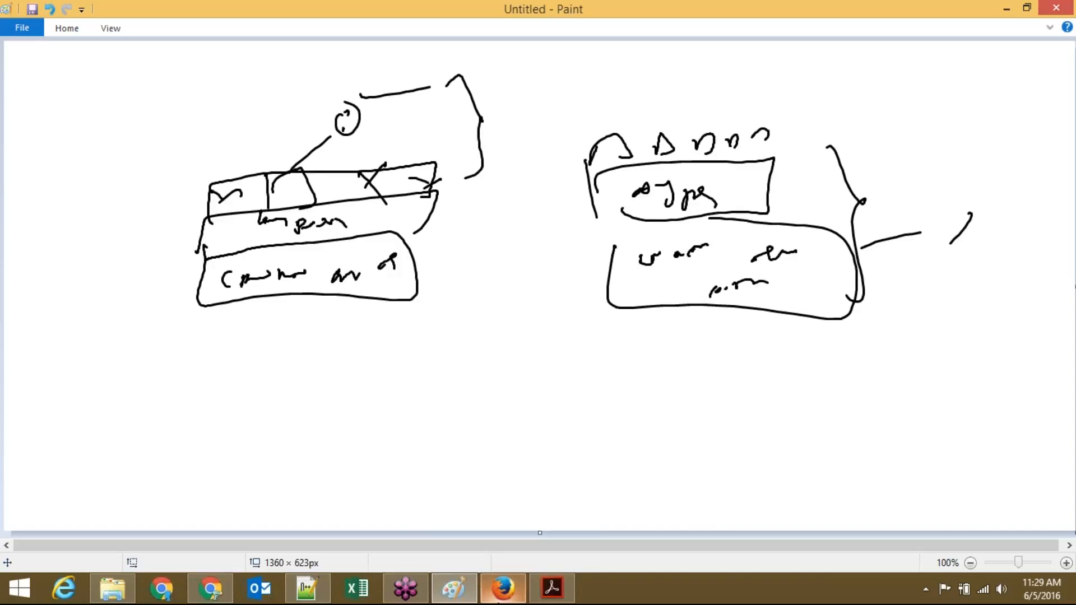
{"action": "left_click", "coordinate": [503, 588]}
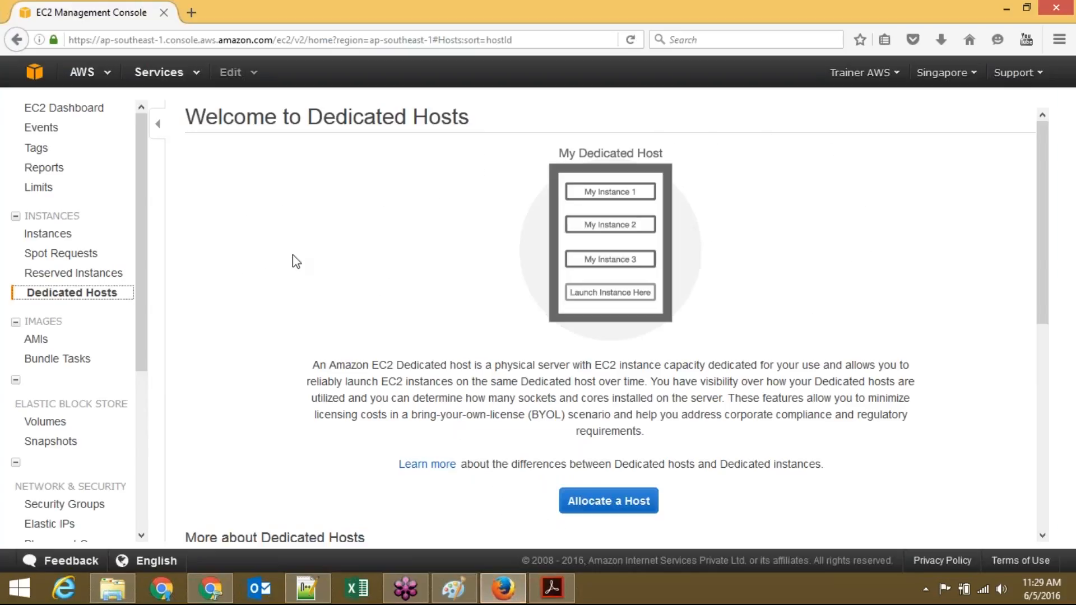
Step: View the running Mail instance in the EC2 Instances list, then go back to Paint
{"action": "left_click", "coordinate": [69, 237]}
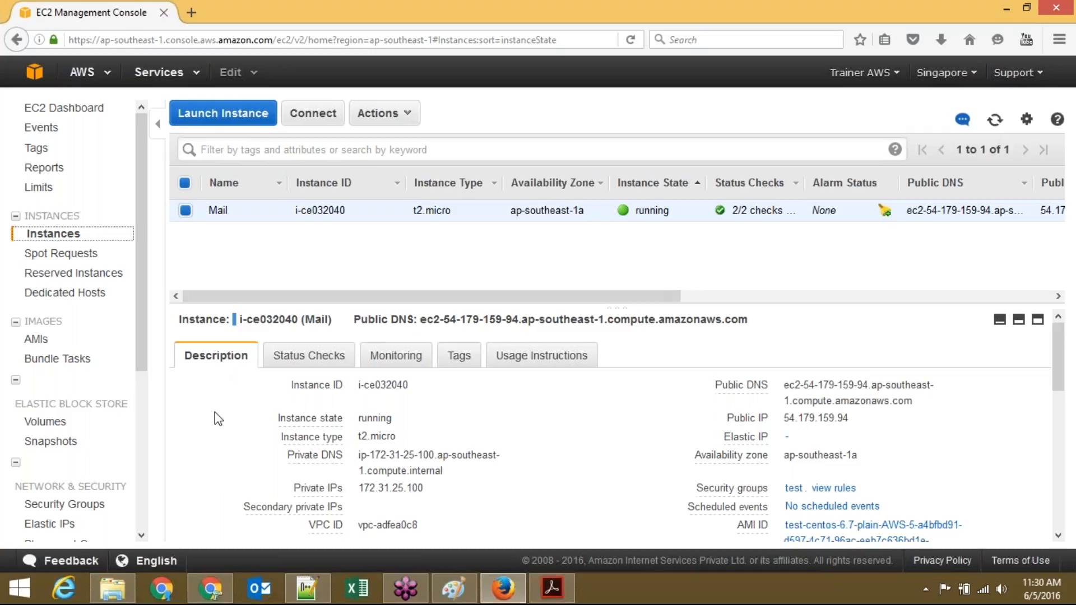
{"action": "left_click", "coordinate": [452, 598]}
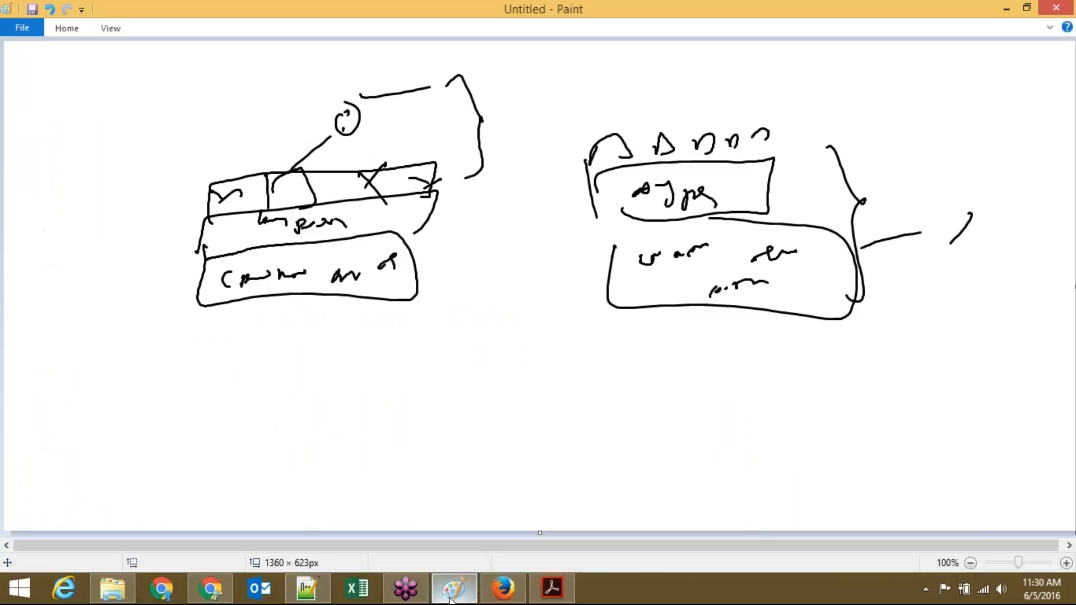
Step: Start a new canvas without saving and draw two stacked boxes with handwritten labels
{"action": "key", "text": "ctrl+n"}
{"action": "key", "text": "n"}
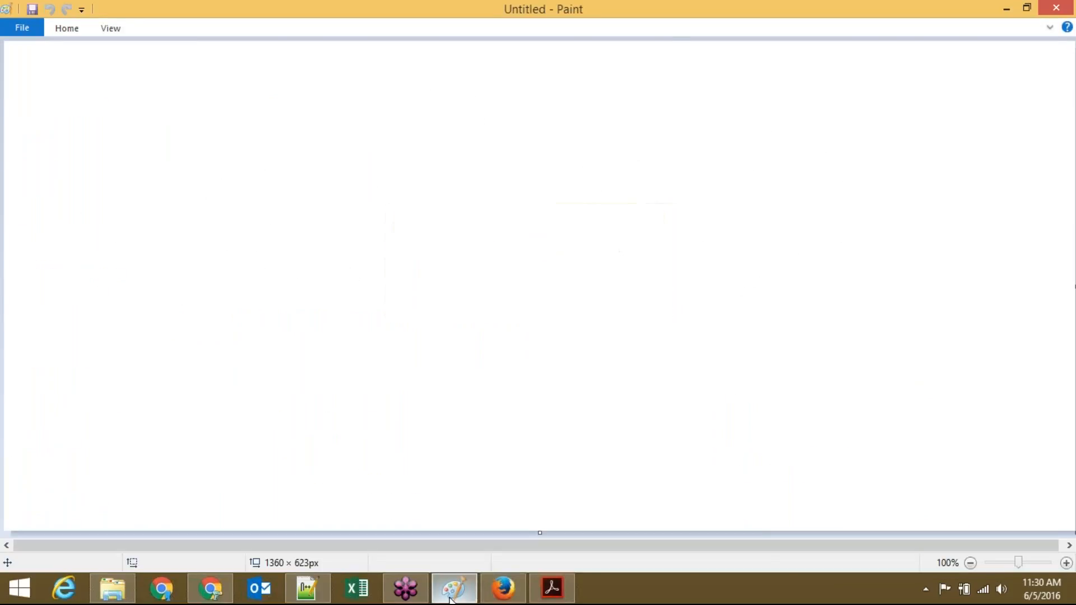
{"action": "mouse_move", "coordinate": [235, 353]}
{"action": "left_mouse_down"}
{"action": "mouse_move", "coordinate": [220, 395]}
{"action": "mouse_move", "coordinate": [549, 343]}
{"action": "mouse_move", "coordinate": [239, 355]}
{"action": "left_mouse_up"}
{"action": "left_click_drag", "start_coordinate": [250, 363], "coordinate": [281, 367]}
{"action": "mouse_move", "coordinate": [327, 371]}
{"action": "left_mouse_down"}
{"action": "mouse_move", "coordinate": [348, 379]}
{"action": "mouse_move", "coordinate": [532, 363]}
{"action": "left_mouse_up"}
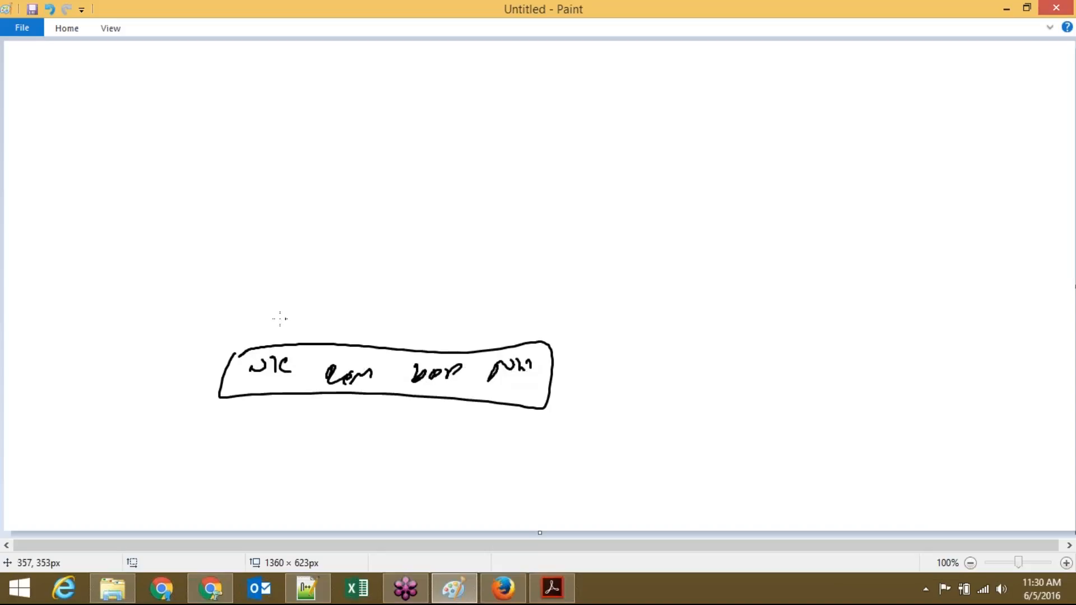
{"action": "mouse_move", "coordinate": [249, 344]}
{"action": "left_mouse_down"}
{"action": "mouse_move", "coordinate": [519, 285]}
{"action": "mouse_move", "coordinate": [516, 338]}
{"action": "left_mouse_up"}
{"action": "mouse_move", "coordinate": [328, 307]}
{"action": "left_mouse_down"}
{"action": "mouse_move", "coordinate": [336, 328]}
{"action": "mouse_move", "coordinate": [359, 317]}
{"action": "mouse_move", "coordinate": [485, 315]}
{"action": "left_mouse_up"}
Step: Write an underlined row of characters and circles above the boxes, with curved marks at right
{"action": "left_click_drag", "start_coordinate": [240, 284], "coordinate": [502, 266]}
{"action": "left_click_drag", "start_coordinate": [524, 262], "coordinate": [521, 264]}
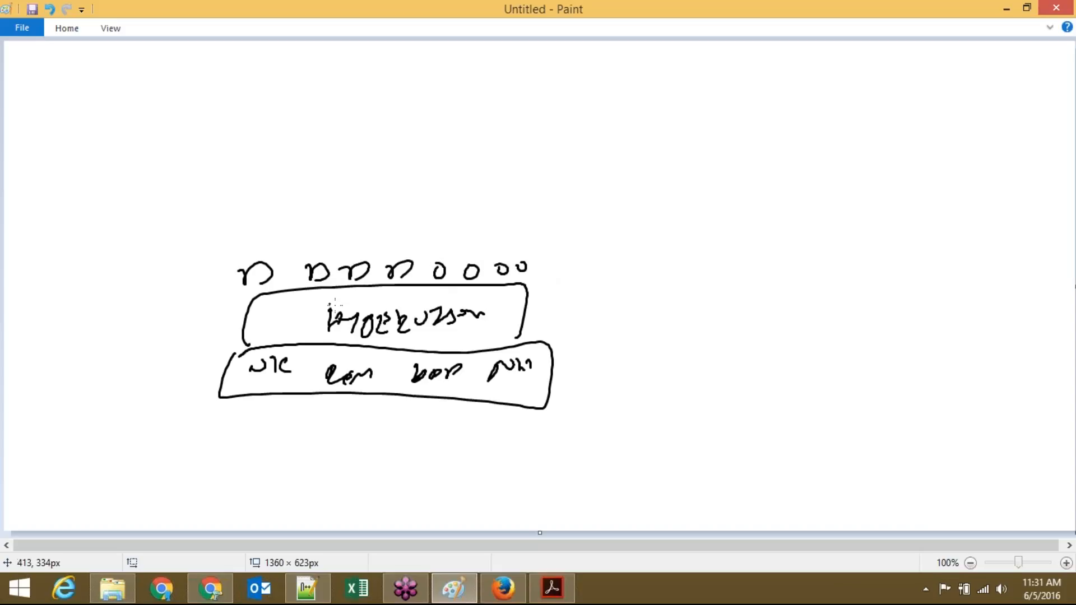
{"action": "left_click_drag", "start_coordinate": [619, 247], "coordinate": [577, 267]}
{"action": "left_click_drag", "start_coordinate": [670, 190], "coordinate": [681, 219]}
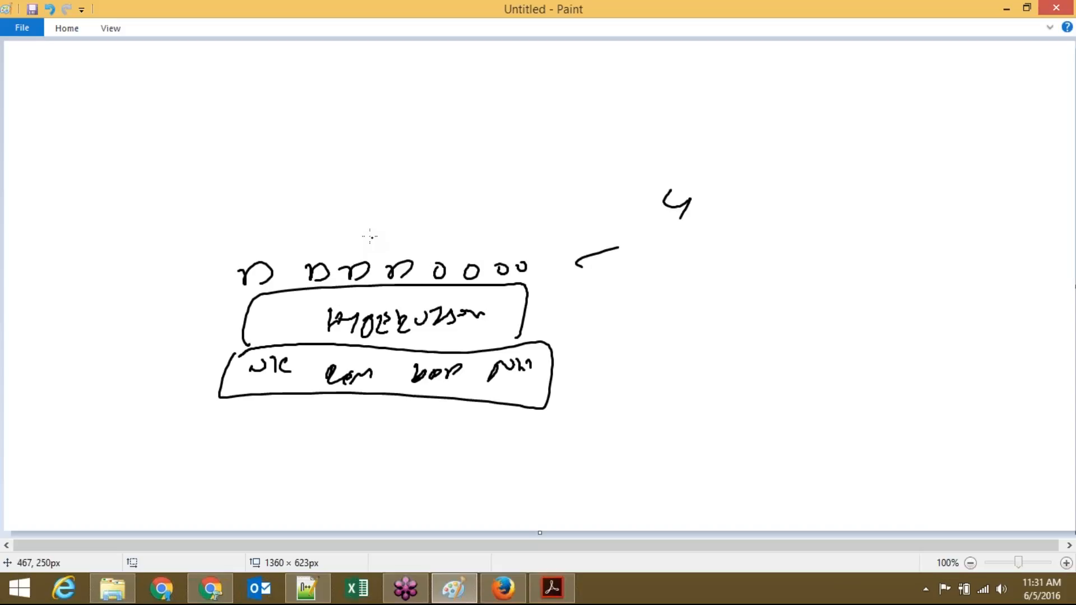
{"action": "mouse_move", "coordinate": [425, 228]}
{"action": "left_mouse_down"}
{"action": "mouse_move", "coordinate": [426, 268]}
{"action": "mouse_move", "coordinate": [212, 293]}
{"action": "left_mouse_up"}
{"action": "left_click_drag", "start_coordinate": [230, 274], "coordinate": [405, 243]}
Step: Add a small circle top left and a d-like figure top right, curving both to the characters
{"action": "mouse_move", "coordinate": [689, 252]}
{"action": "left_mouse_down"}
{"action": "mouse_move", "coordinate": [700, 278]}
{"action": "mouse_move", "coordinate": [727, 282]}
{"action": "left_mouse_up"}
{"action": "mouse_move", "coordinate": [230, 105]}
{"action": "left_mouse_down"}
{"action": "mouse_move", "coordinate": [239, 106]}
{"action": "mouse_move", "coordinate": [218, 162]}
{"action": "left_mouse_up"}
{"action": "mouse_move", "coordinate": [440, 255]}
{"action": "left_mouse_down"}
{"action": "mouse_move", "coordinate": [483, 268]}
{"action": "mouse_move", "coordinate": [299, 141]}
{"action": "left_mouse_up"}
{"action": "left_click_drag", "start_coordinate": [588, 97], "coordinate": [582, 125]}
{"action": "mouse_move", "coordinate": [499, 261]}
{"action": "left_mouse_down"}
{"action": "mouse_move", "coordinate": [533, 269]}
{"action": "mouse_move", "coordinate": [589, 191]}
{"action": "mouse_move", "coordinate": [652, 147]}
{"action": "left_mouse_up"}
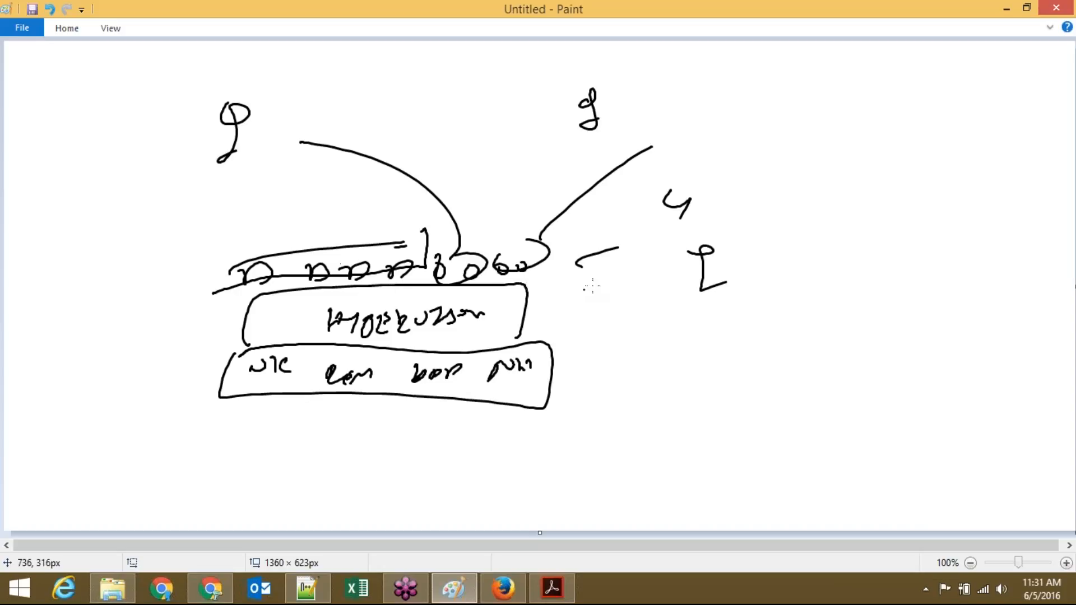
Step: Draw sweeping arcs joining the top figures around the boxes and a loop over the top-left figure
{"action": "mouse_move", "coordinate": [685, 290]}
{"action": "left_mouse_down"}
{"action": "mouse_move", "coordinate": [650, 139]}
{"action": "mouse_move", "coordinate": [552, 105]}
{"action": "mouse_move", "coordinate": [321, 112]}
{"action": "left_mouse_up"}
{"action": "mouse_move", "coordinate": [220, 136]}
{"action": "left_mouse_down"}
{"action": "mouse_move", "coordinate": [224, 343]}
{"action": "mouse_move", "coordinate": [704, 288]}
{"action": "left_mouse_up"}
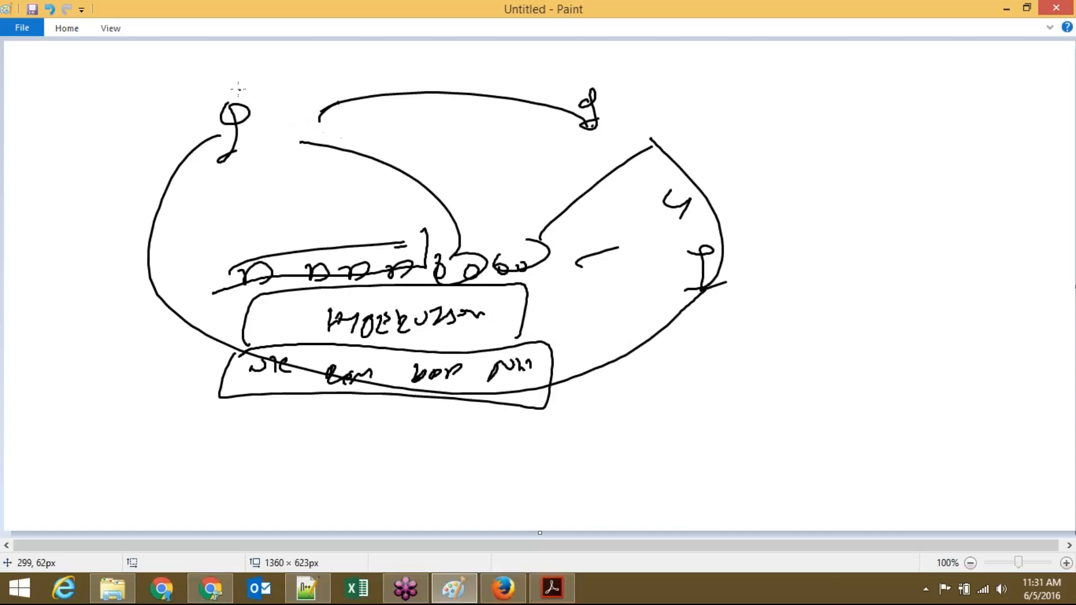
{"action": "left_click_drag", "start_coordinate": [234, 87], "coordinate": [224, 139]}
Step: Cross the top-right figure with strokes and draw a line out to a new label at far right
{"action": "left_click_drag", "start_coordinate": [592, 146], "coordinate": [620, 161]}
{"action": "left_click_drag", "start_coordinate": [651, 128], "coordinate": [537, 181]}
{"action": "left_click_drag", "start_coordinate": [581, 123], "coordinate": [606, 134]}
{"action": "left_click_drag", "start_coordinate": [646, 112], "coordinate": [572, 147]}
{"action": "mouse_move", "coordinate": [737, 267]}
{"action": "left_mouse_down"}
{"action": "mouse_move", "coordinate": [866, 216]}
{"action": "mouse_move", "coordinate": [905, 232]}
{"action": "left_mouse_up"}
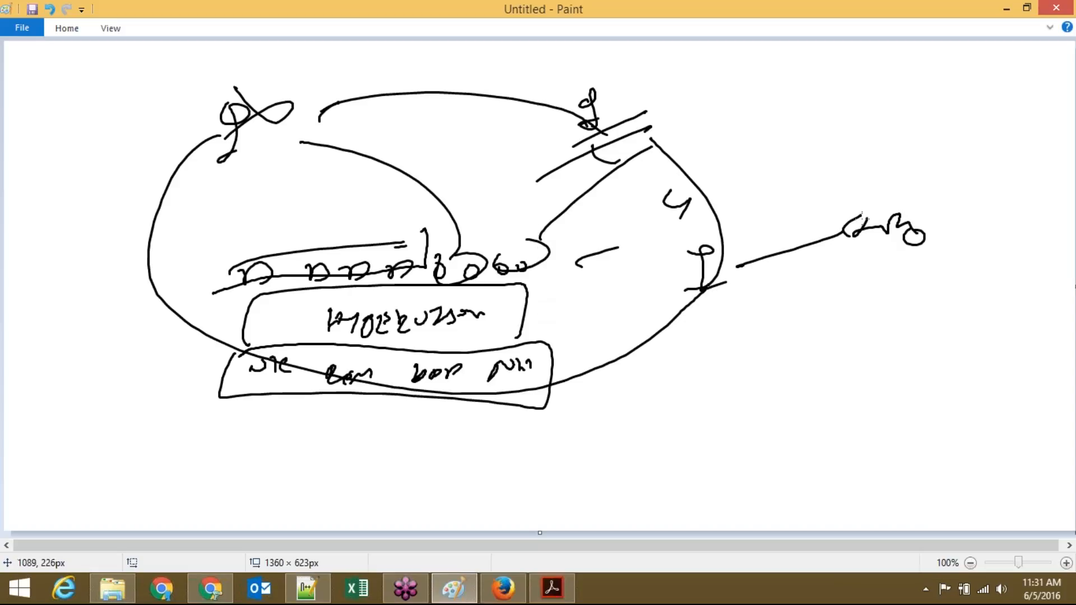
Step: Bring up 11AMI.pdf in Acrobat Reader and scroll through it to the Amazon Machine Image page
{"action": "left_click", "coordinate": [519, 596]}
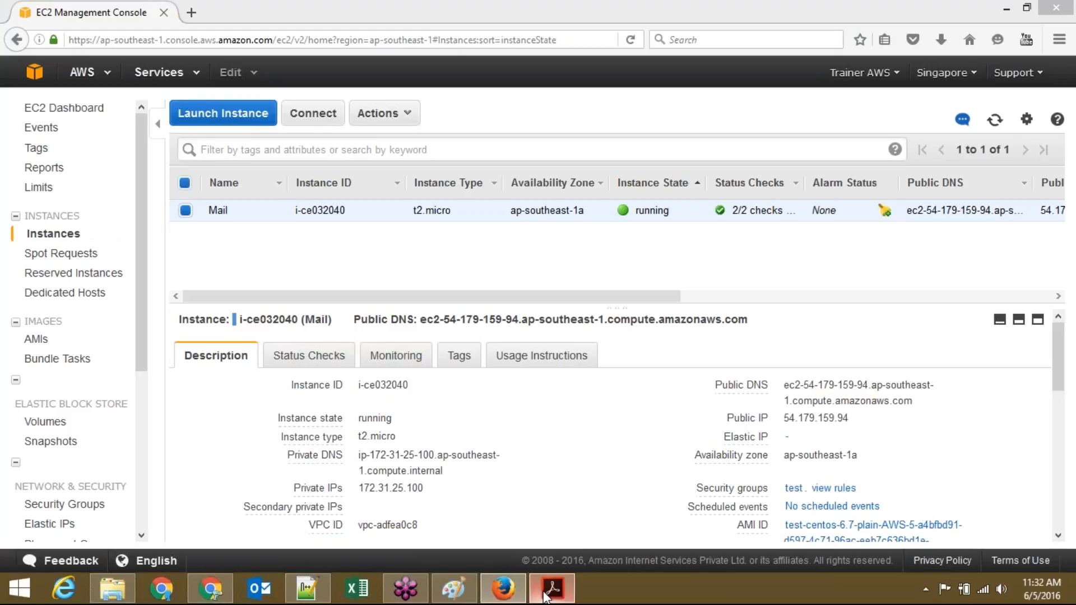
{"action": "left_click", "coordinate": [547, 597]}
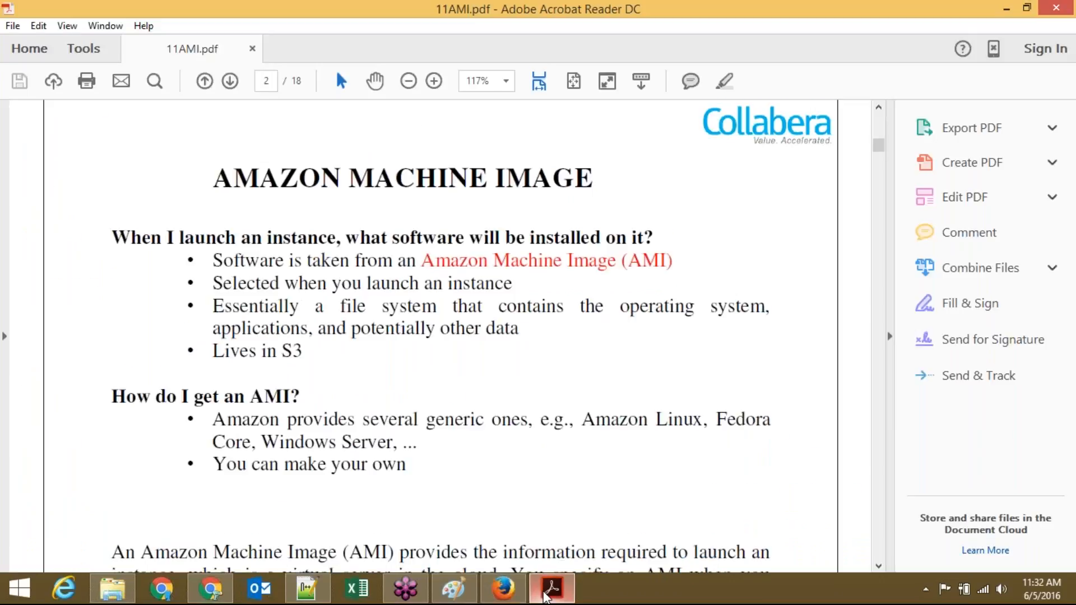
{"action": "scroll", "coordinate": [547, 598], "scroll_direction": "down", "scroll_amount": 1}
{"action": "scroll", "coordinate": [547, 598], "scroll_direction": "down", "scroll_amount": 1}
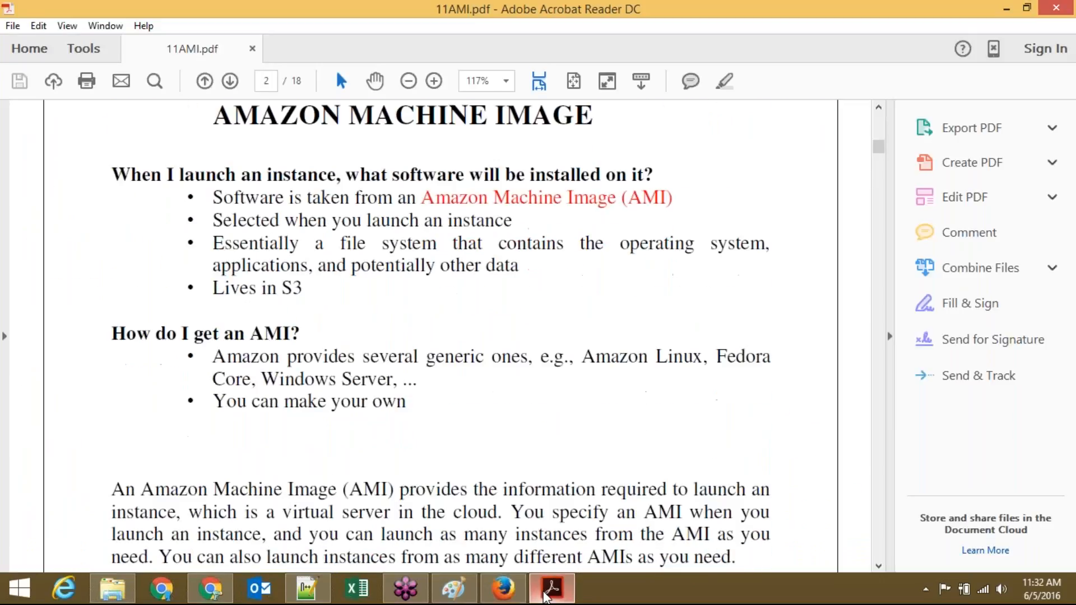
{"action": "scroll", "coordinate": [547, 597], "scroll_direction": "down", "scroll_amount": 15}
{"action": "scroll", "coordinate": [546, 598], "scroll_direction": "down", "scroll_amount": 15}
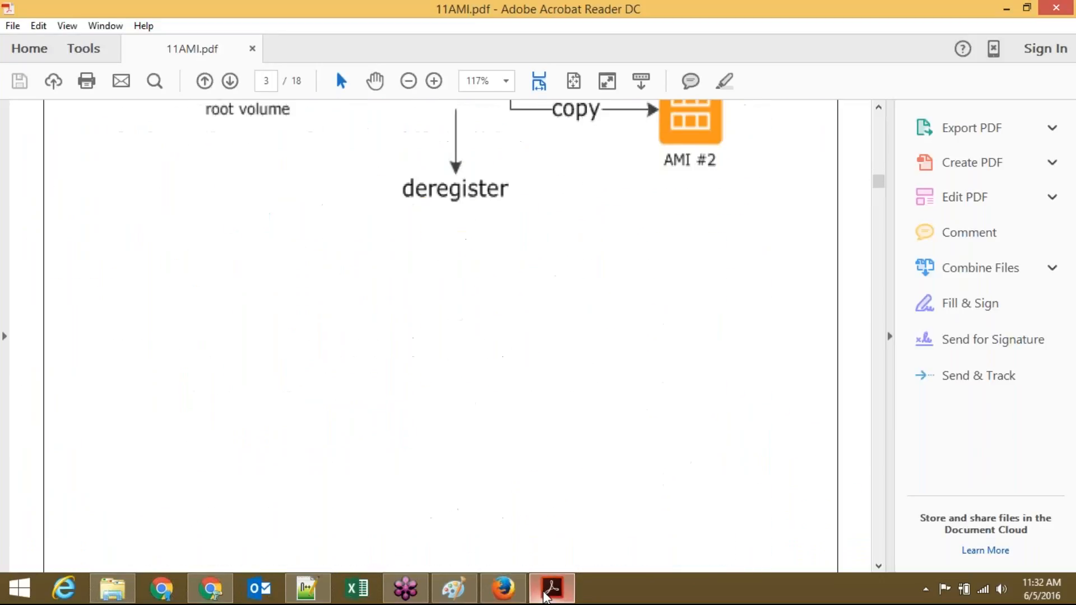
{"action": "scroll", "coordinate": [547, 597], "scroll_direction": "down", "scroll_amount": 14}
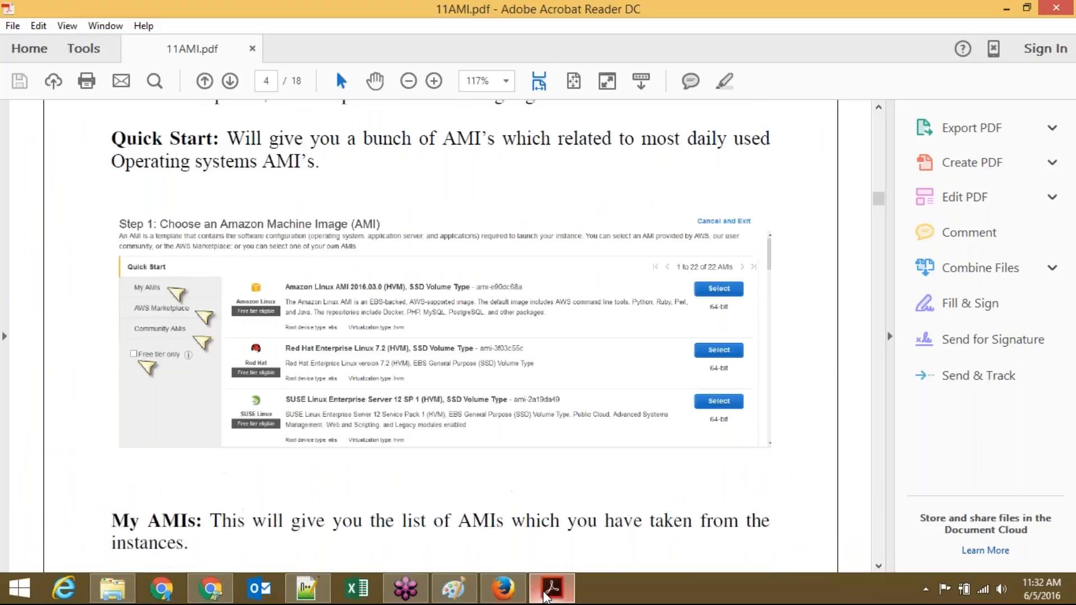
{"action": "scroll", "coordinate": [546, 598], "scroll_direction": "down", "scroll_amount": 15}
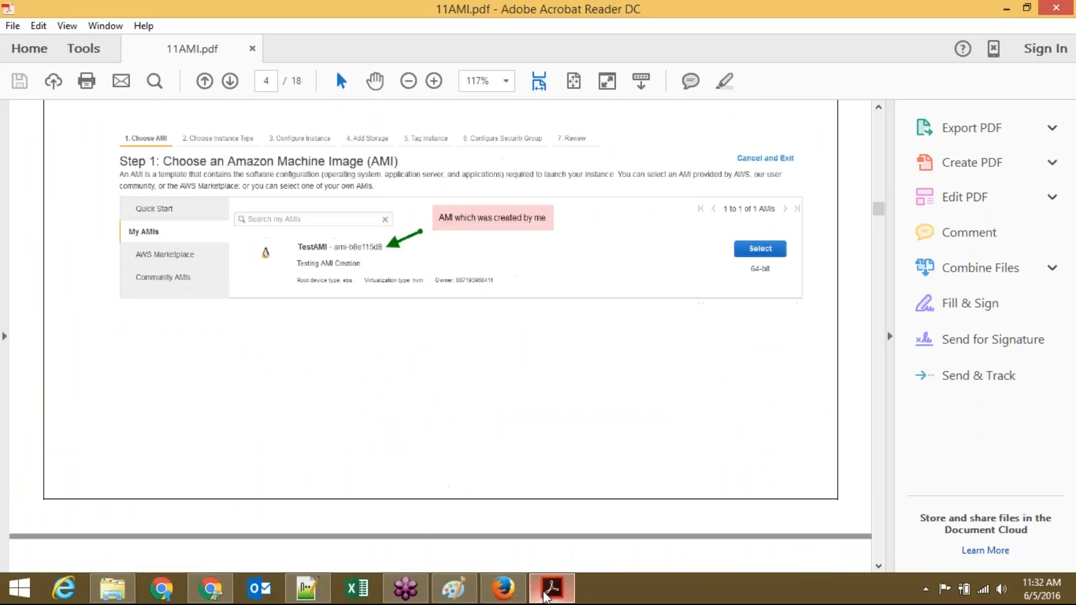
{"action": "scroll", "coordinate": [546, 597], "scroll_direction": "down", "scroll_amount": 19}
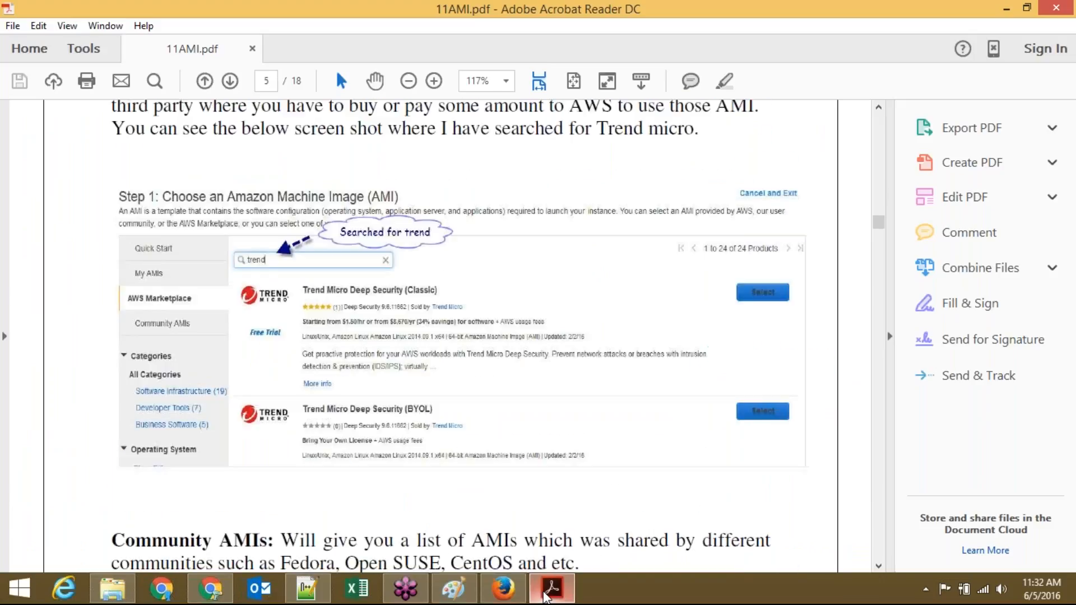
{"action": "scroll", "coordinate": [547, 597], "scroll_direction": "down", "scroll_amount": 10}
{"action": "scroll", "coordinate": [546, 597], "scroll_direction": "down", "scroll_amount": 8}
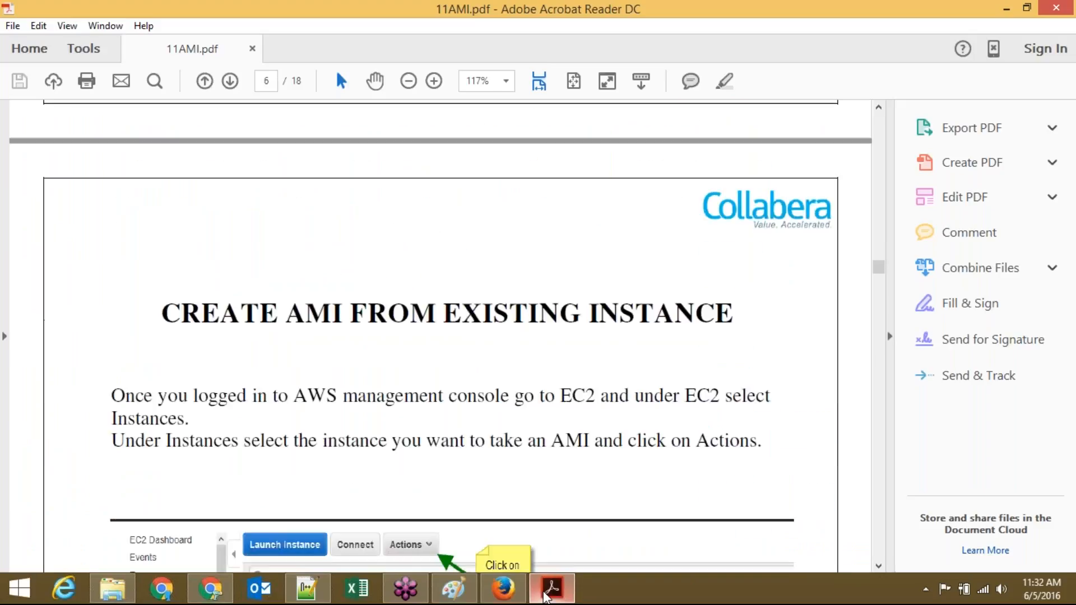
{"action": "scroll", "coordinate": [546, 597], "scroll_direction": "down", "scroll_amount": 1}
{"action": "scroll", "coordinate": [547, 597], "scroll_direction": "down", "scroll_amount": 1}
{"action": "scroll", "coordinate": [546, 597], "scroll_direction": "down", "scroll_amount": 1}
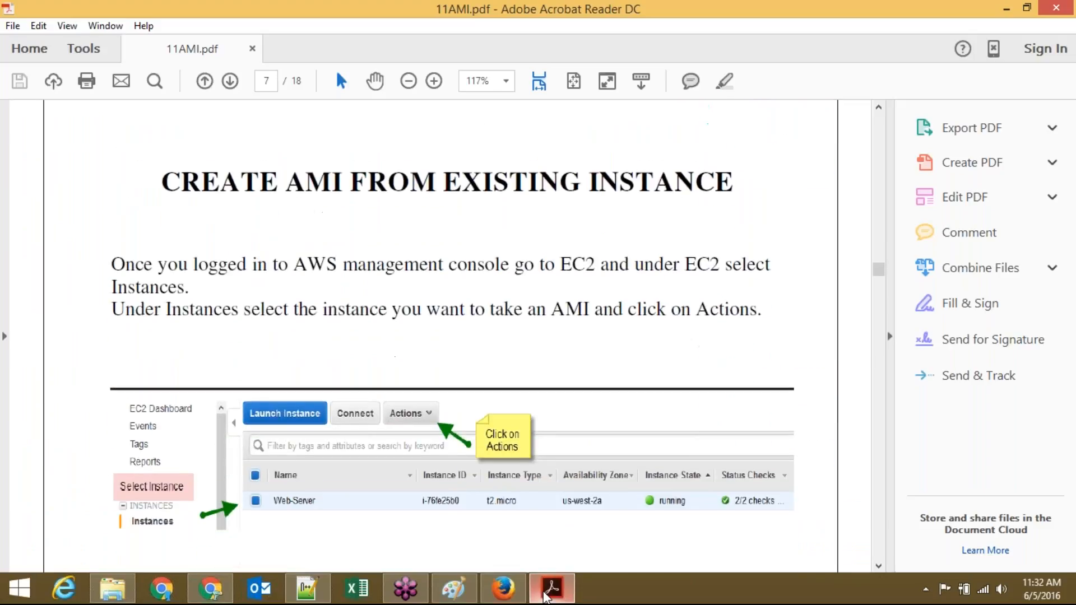
{"action": "scroll", "coordinate": [547, 598], "scroll_direction": "up", "scroll_amount": 15}
{"action": "scroll", "coordinate": [546, 598], "scroll_direction": "up", "scroll_amount": 20}
{"action": "scroll", "coordinate": [546, 598], "scroll_direction": "down", "scroll_amount": 2}
{"action": "scroll", "coordinate": [545, 598], "scroll_direction": "down", "scroll_amount": 15}
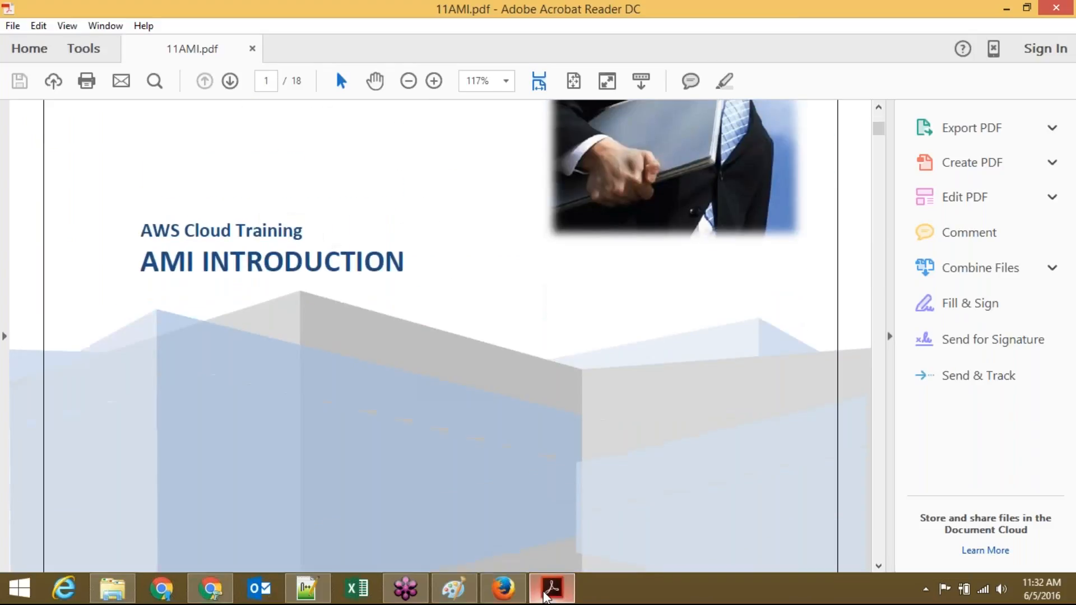
{"action": "scroll", "coordinate": [545, 597], "scroll_direction": "down", "scroll_amount": 4}
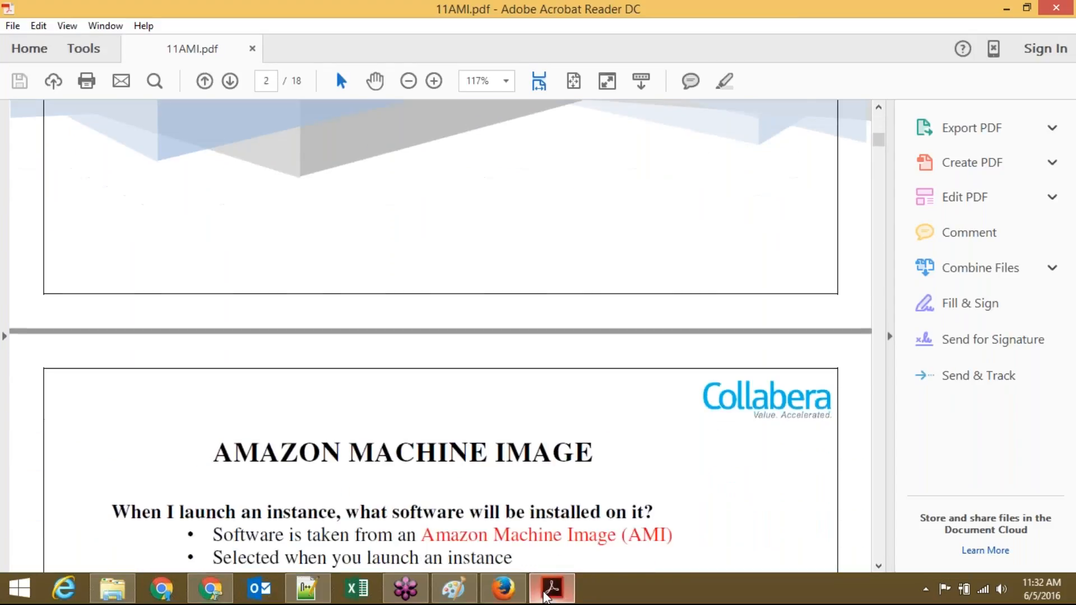
{"action": "scroll", "coordinate": [545, 597], "scroll_direction": "down", "scroll_amount": 4}
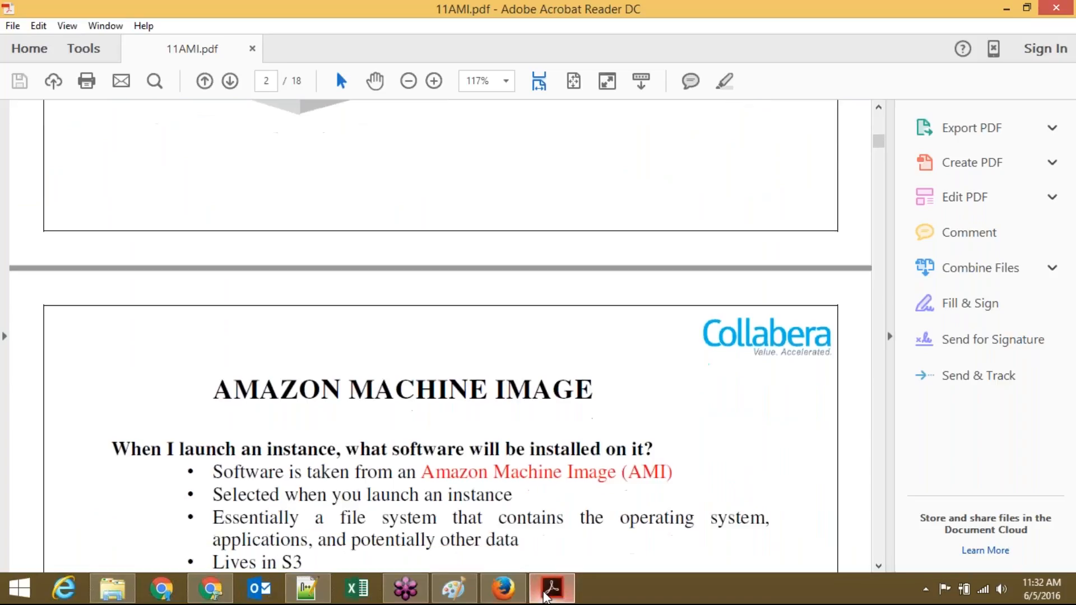
{"action": "scroll", "coordinate": [545, 597], "scroll_direction": "down", "scroll_amount": 1}
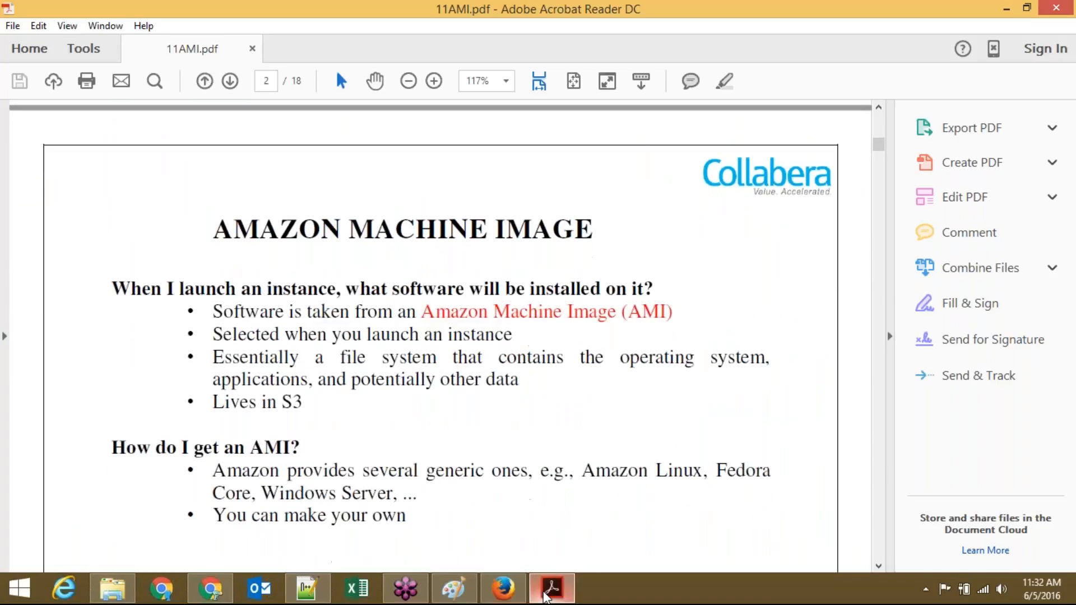
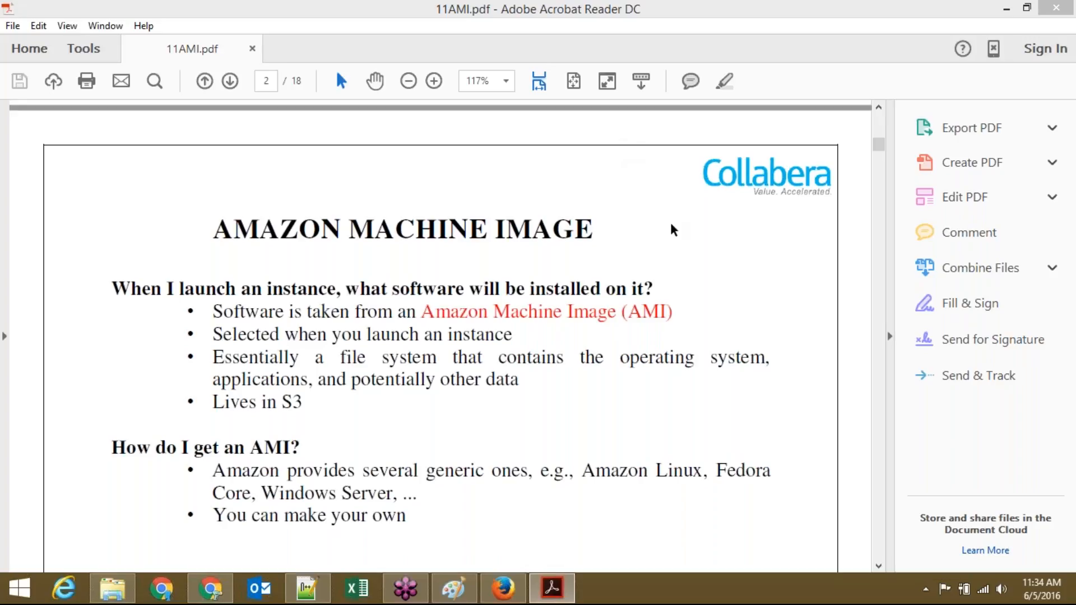
Step: Read the AMI slide, highlighting the words 'system', 'operating' and 'in' along the way
{"action": "left_click", "coordinate": [301, 352]}
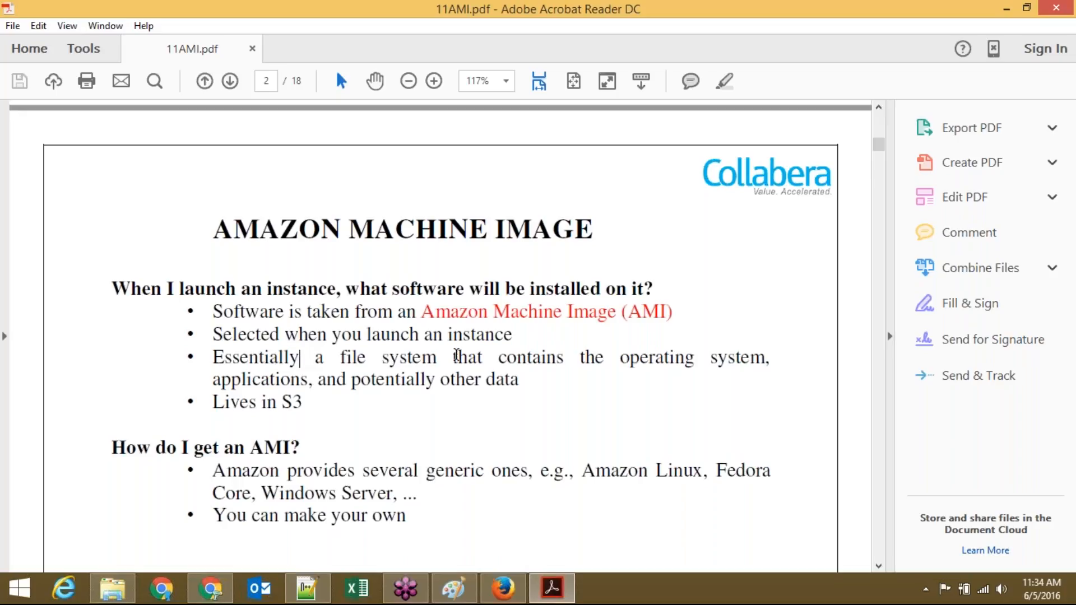
{"action": "double_click", "coordinate": [420, 362]}
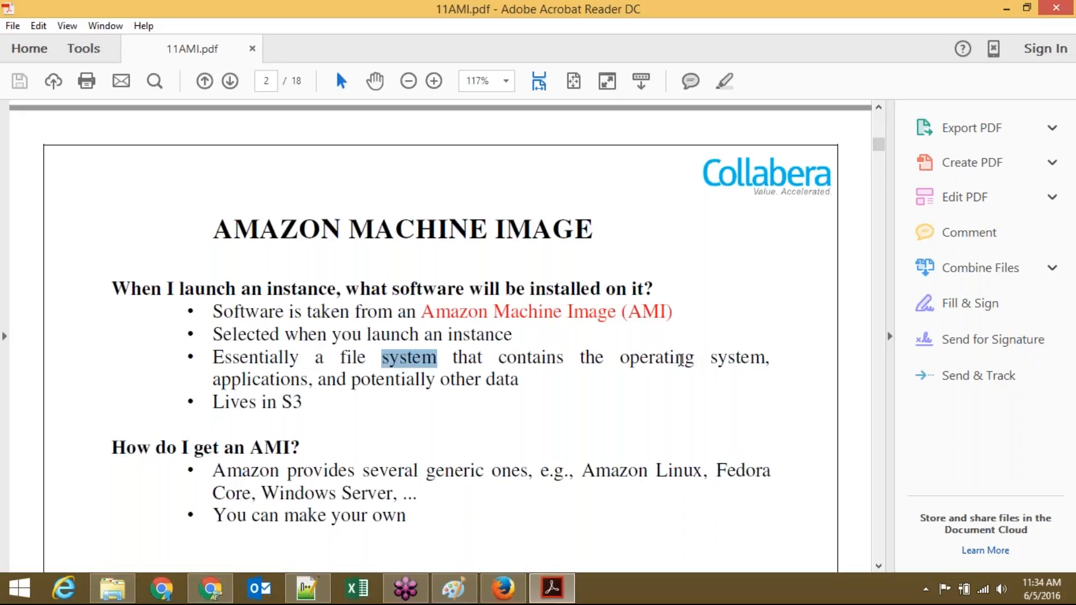
{"action": "double_click", "coordinate": [681, 361]}
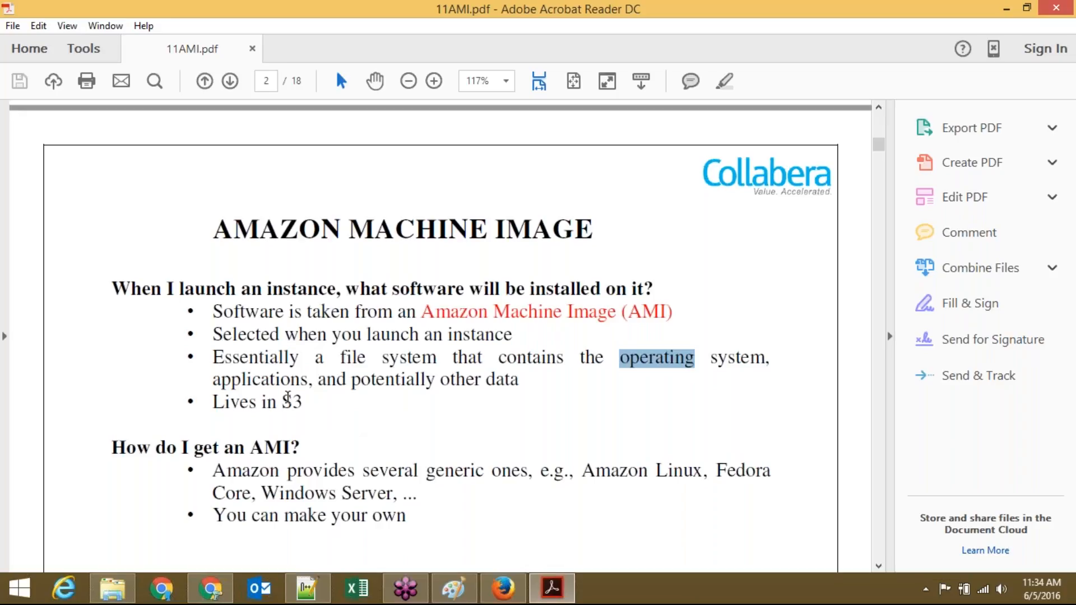
{"action": "left_click", "coordinate": [275, 403]}
{"action": "double_click", "coordinate": [274, 401]}
{"action": "left_click", "coordinate": [344, 402]}
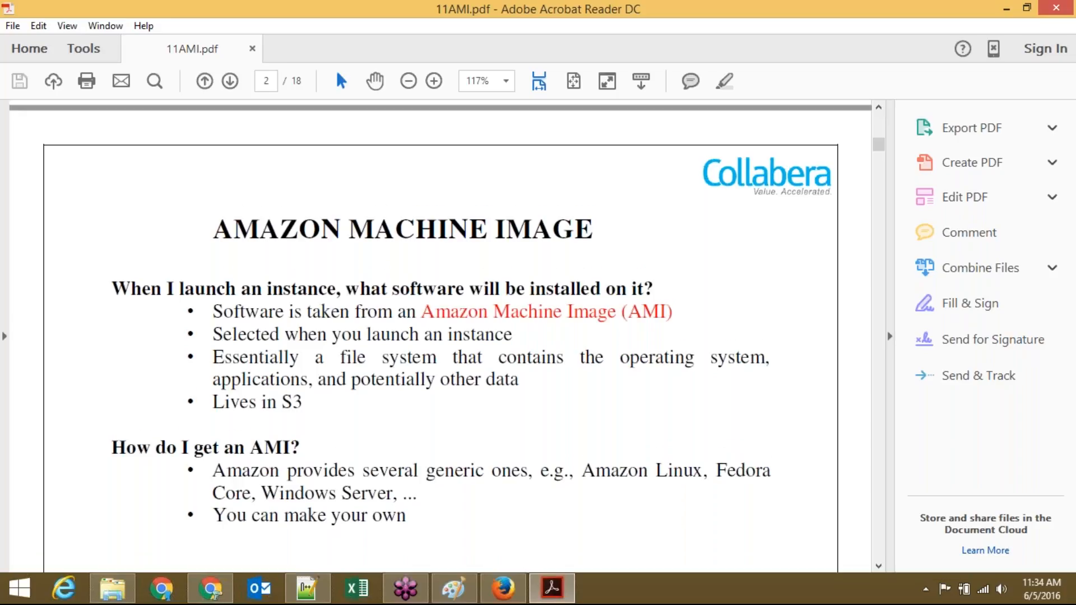
Step: Scroll further down the slide, mark the line 'You can make your own', then return to the EC2 console
{"action": "scroll", "coordinate": [440, 315], "scroll_direction": "down", "scroll_amount": 1}
{"action": "scroll", "coordinate": [441, 336], "scroll_direction": "down", "scroll_amount": 3}
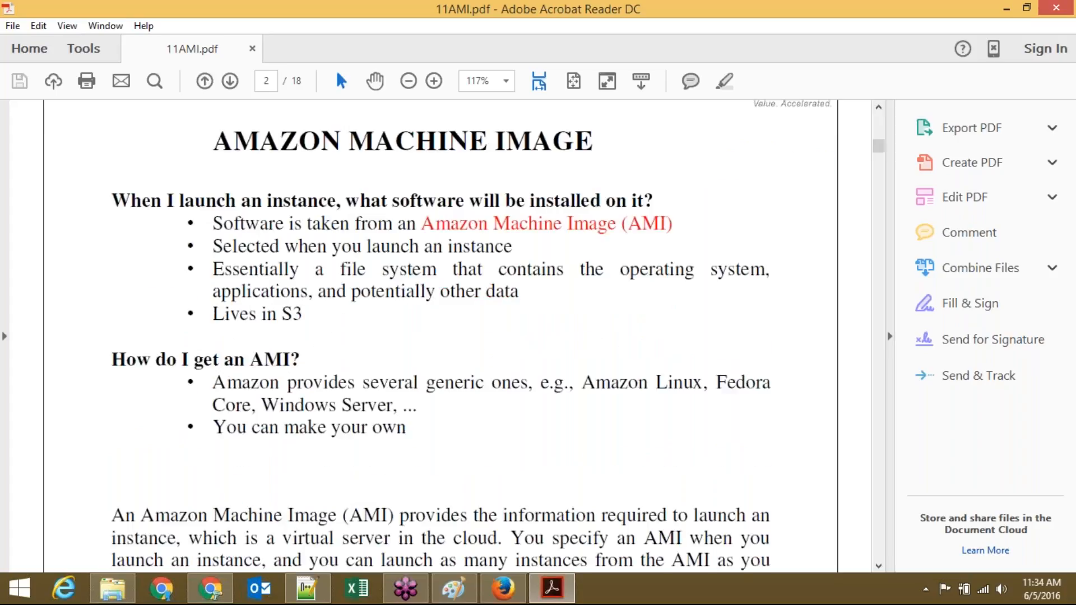
{"action": "scroll", "coordinate": [550, 324], "scroll_direction": "down", "scroll_amount": 3}
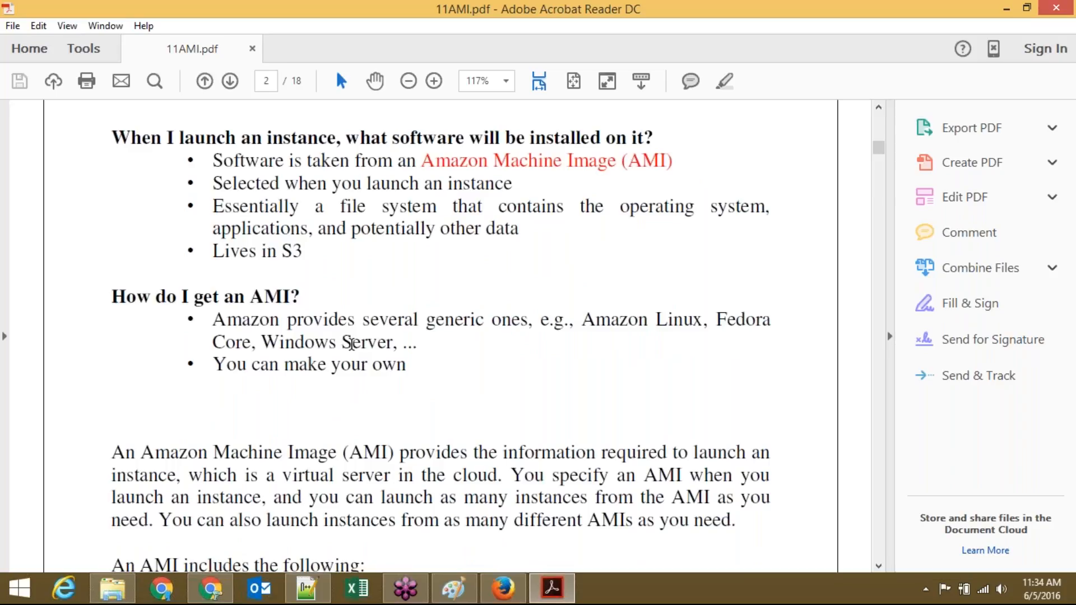
{"action": "triple_click", "coordinate": [344, 373]}
{"action": "left_click", "coordinate": [407, 367]}
{"action": "scroll", "coordinate": [403, 478], "scroll_direction": "down", "scroll_amount": 5}
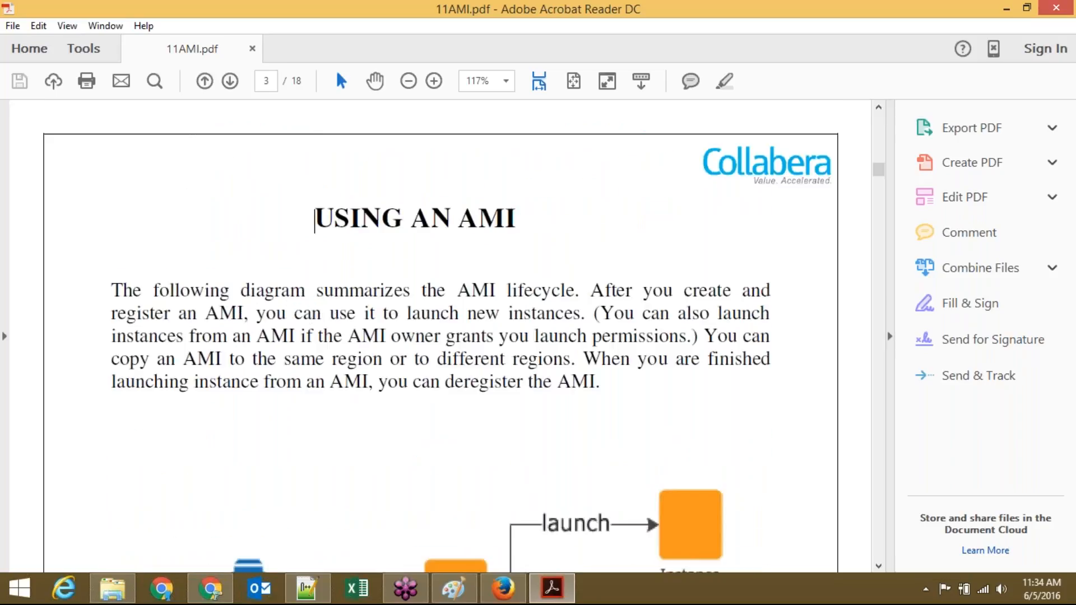
{"action": "scroll", "coordinate": [315, 218], "scroll_direction": "up", "scroll_amount": 4}
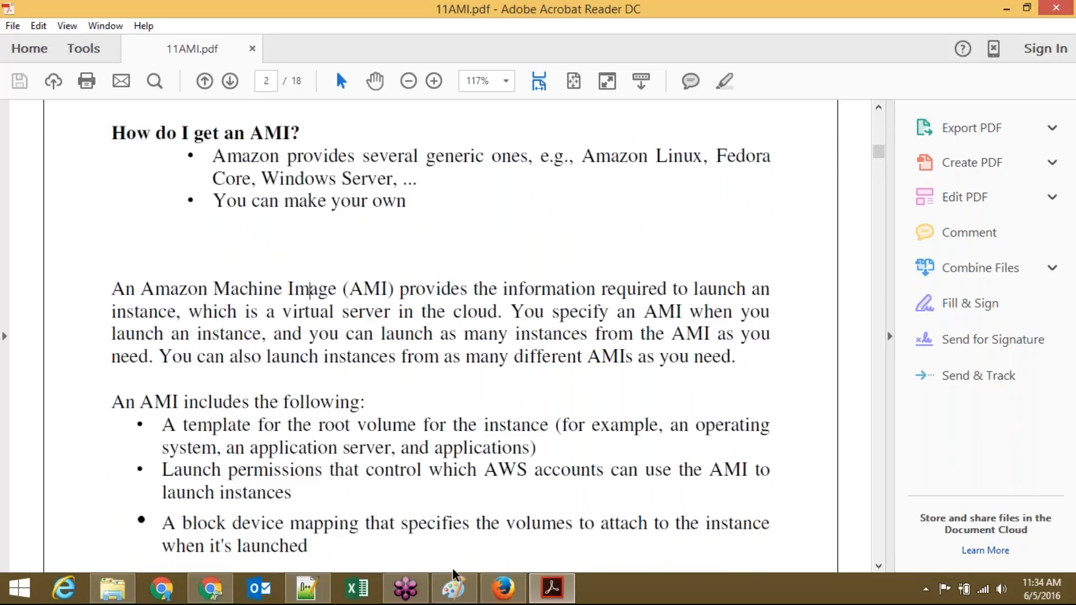
{"action": "left_click", "coordinate": [503, 589]}
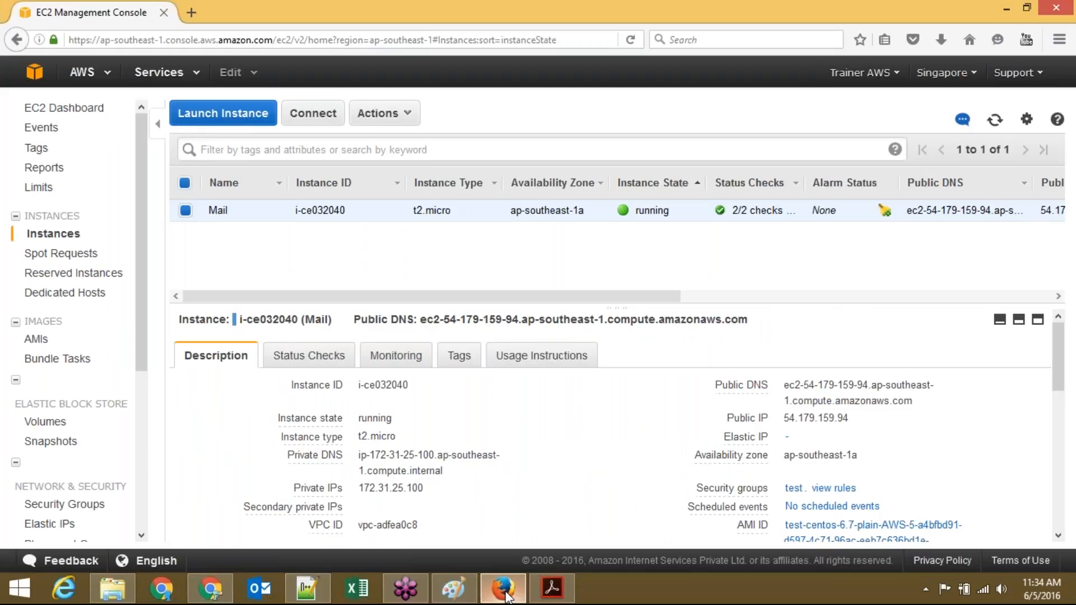
Step: Start the Launch Instance wizard and mark its Step 1 heading
{"action": "left_click", "coordinate": [227, 122]}
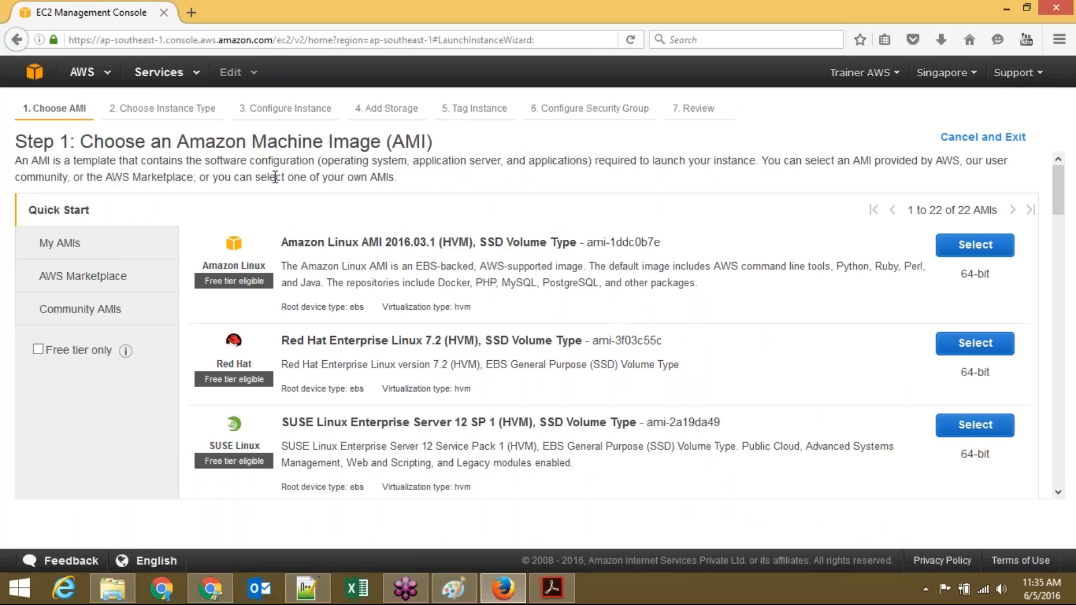
{"action": "left_click_drag", "start_coordinate": [82, 140], "coordinate": [455, 138]}
{"action": "left_click", "coordinate": [455, 137]}
Step: Browse the Quick Start AMIs, marking Amazon, Red Hat Enterprise, SUSE Linux and SQL Server R2 entries
{"action": "double_click", "coordinate": [325, 244]}
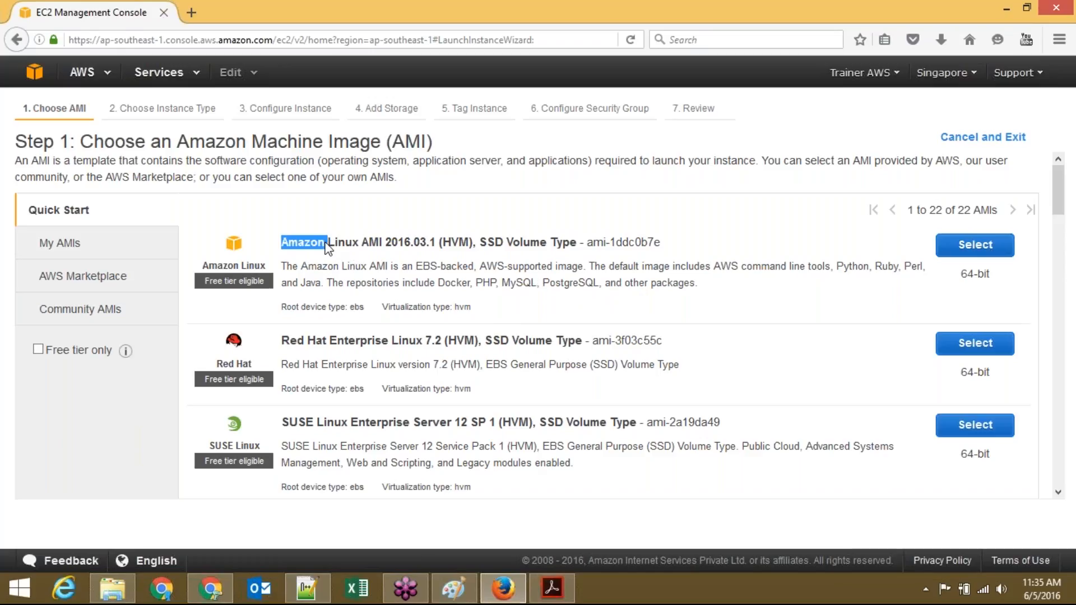
{"action": "double_click", "coordinate": [359, 342]}
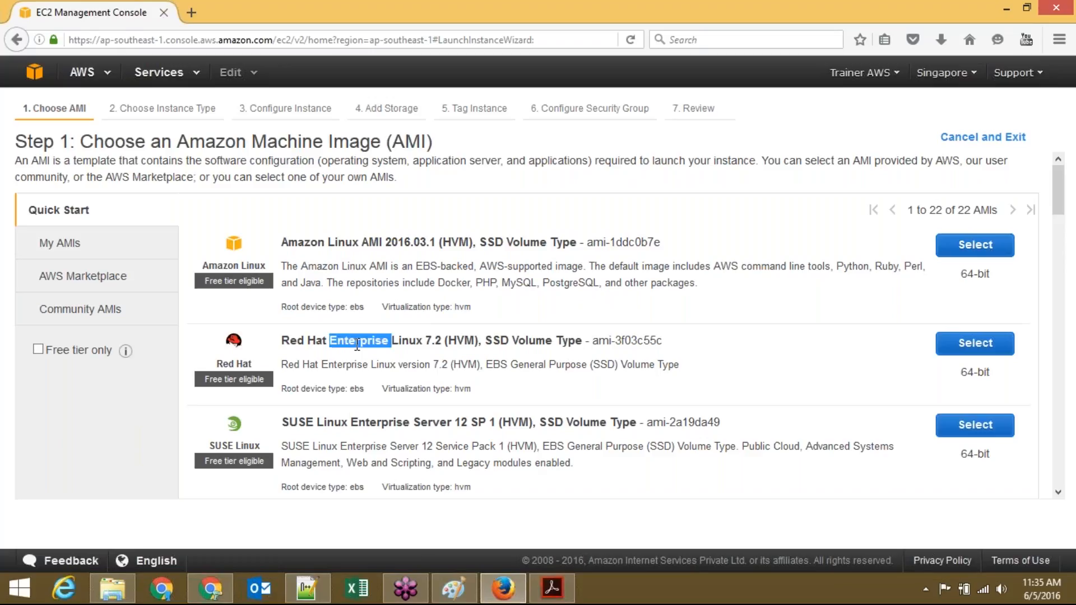
{"action": "double_click", "coordinate": [336, 424]}
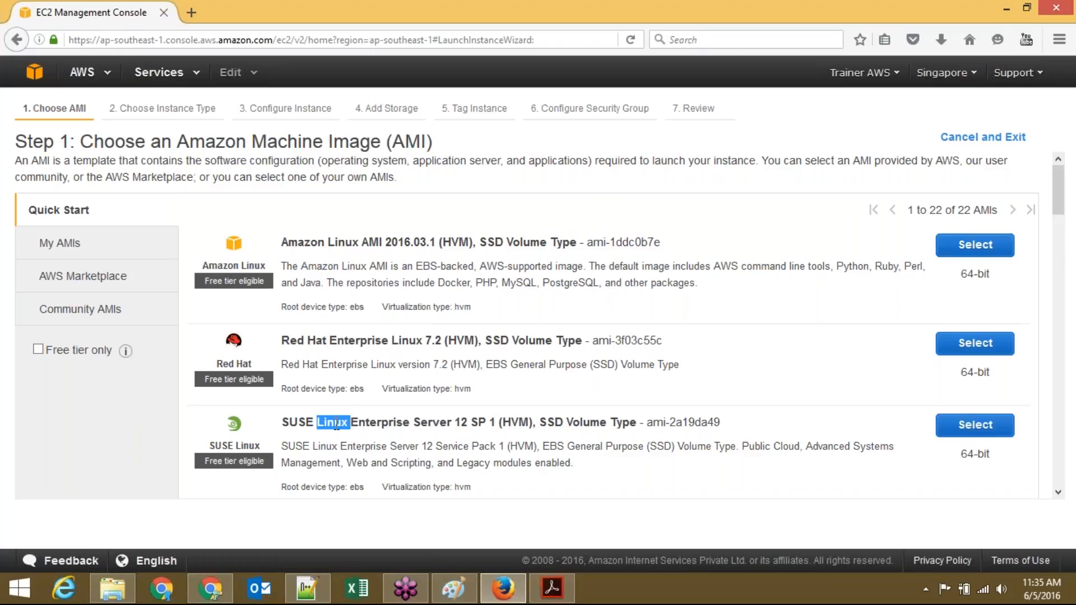
{"action": "left_click", "coordinate": [1059, 491]}
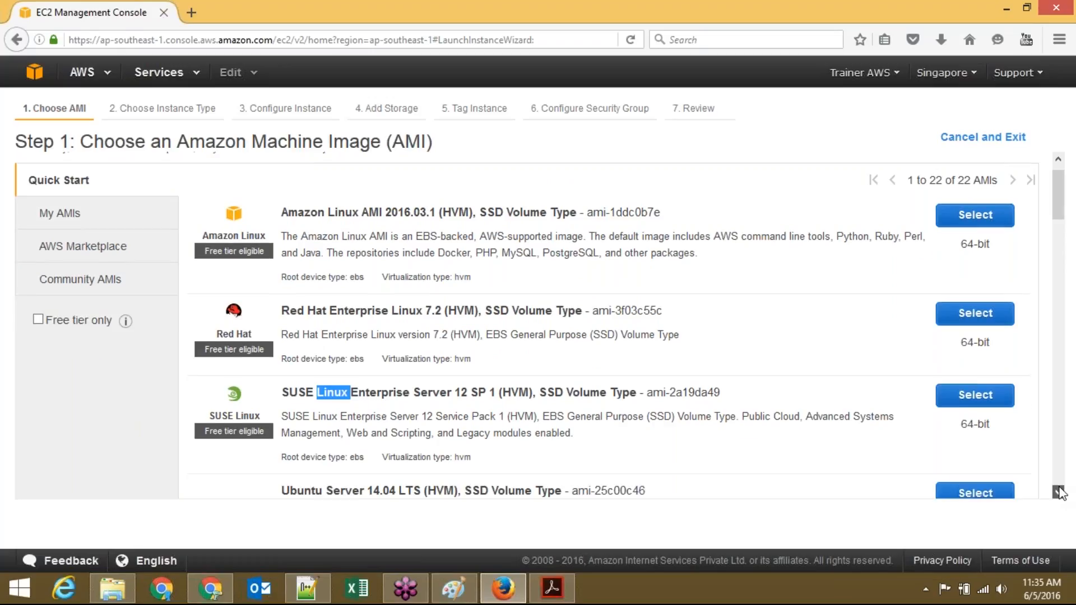
{"action": "scroll", "coordinate": [1059, 490], "scroll_direction": "down", "scroll_amount": 15}
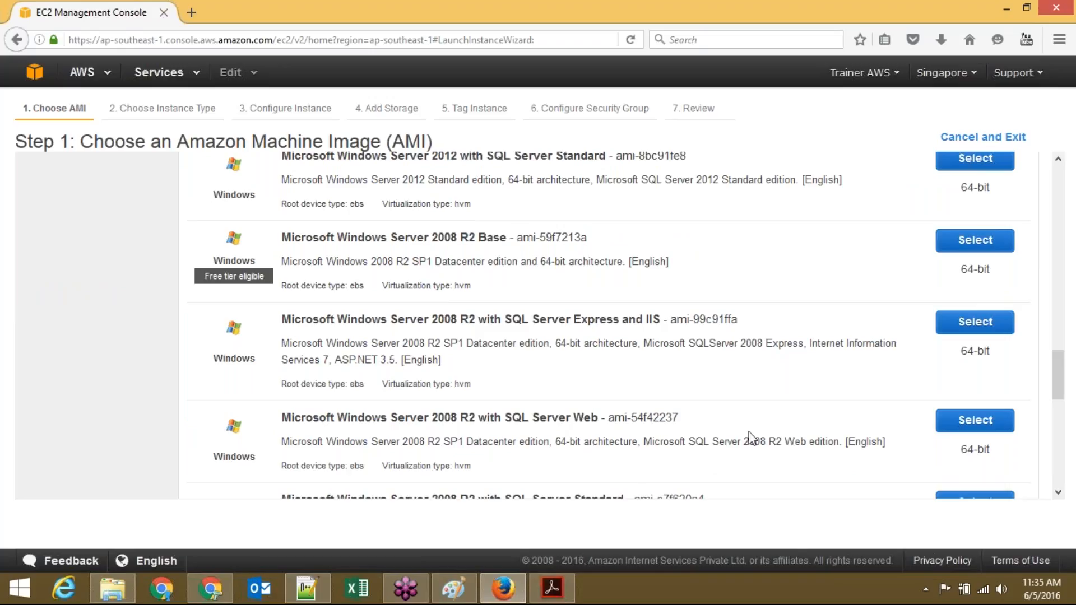
{"action": "double_click", "coordinate": [775, 444]}
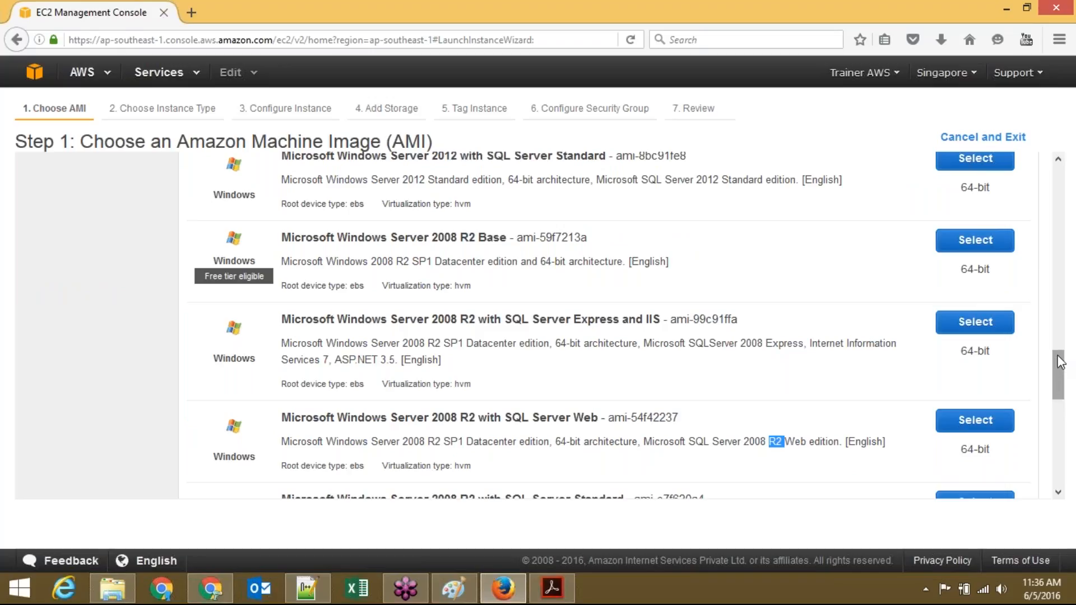
{"action": "left_click_drag", "start_coordinate": [1057, 357], "coordinate": [1031, 145]}
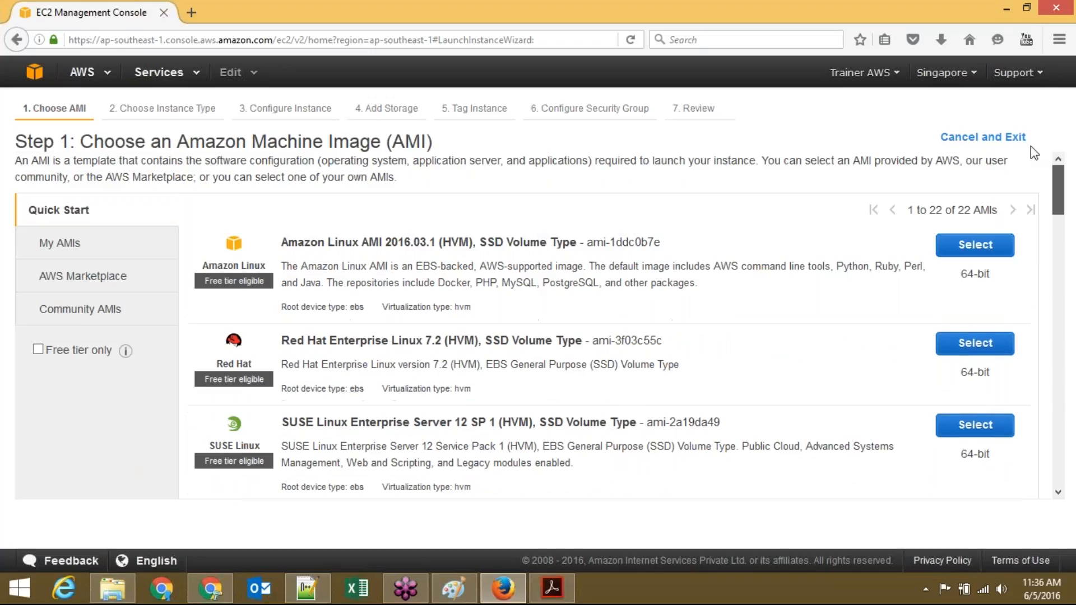
{"action": "left_click", "coordinate": [109, 253]}
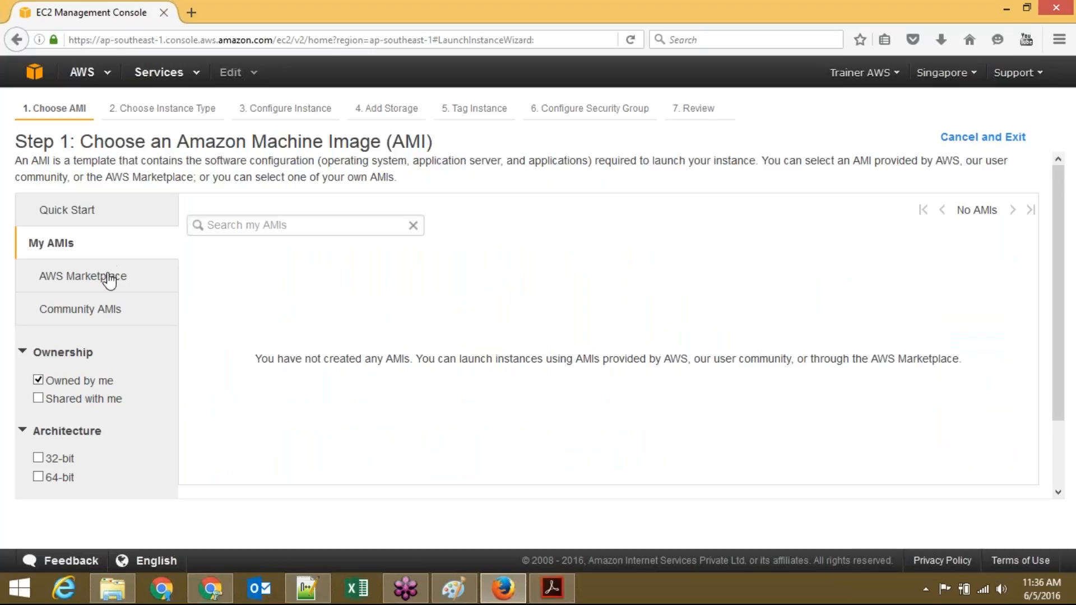
{"action": "left_click", "coordinate": [109, 279]}
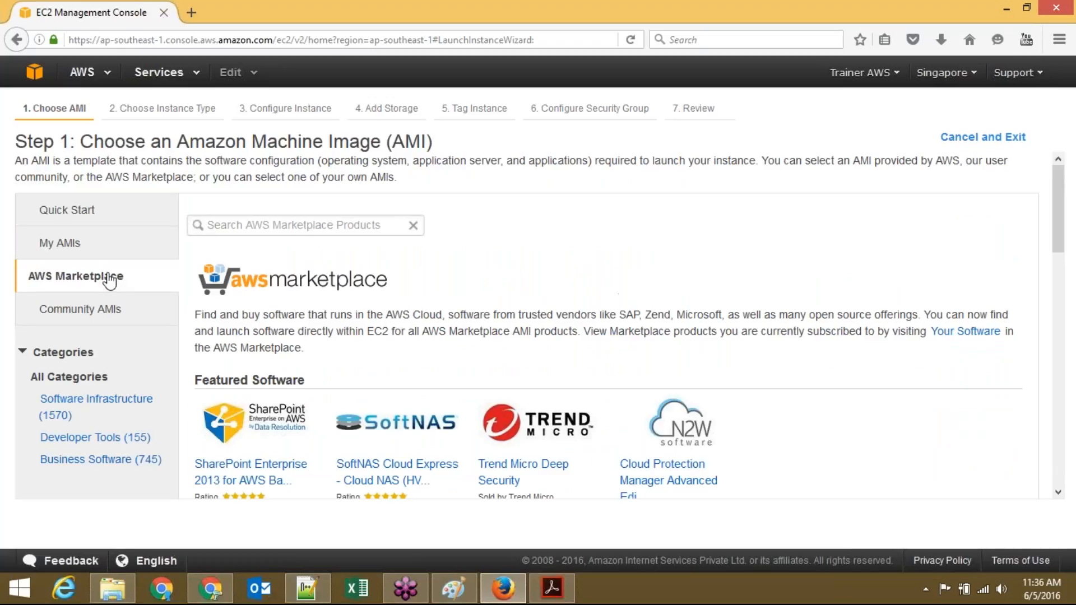
{"action": "left_click", "coordinate": [110, 316]}
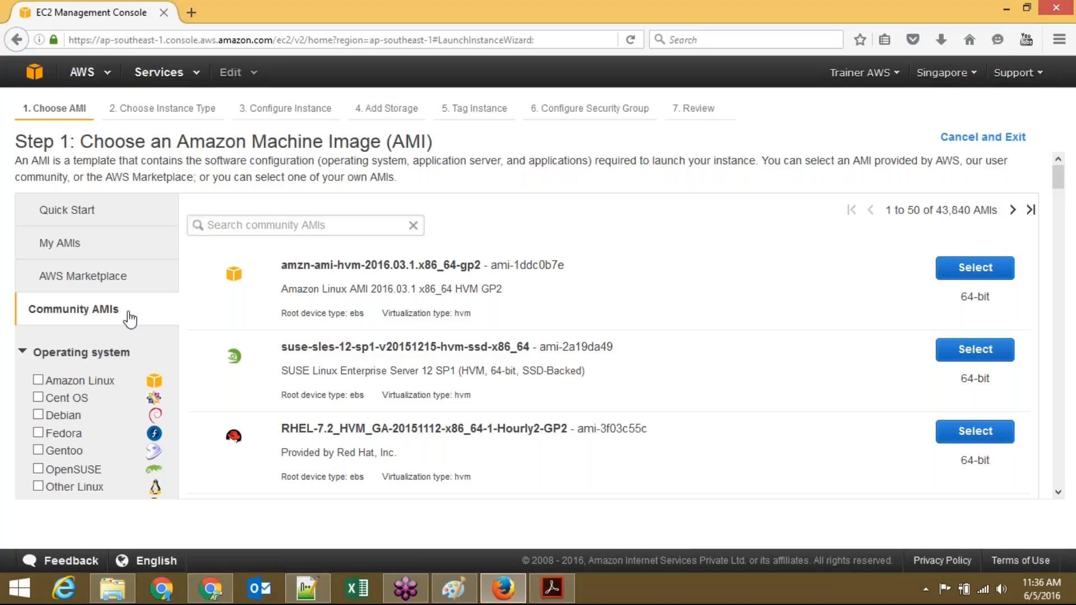
{"action": "left_click", "coordinate": [54, 219]}
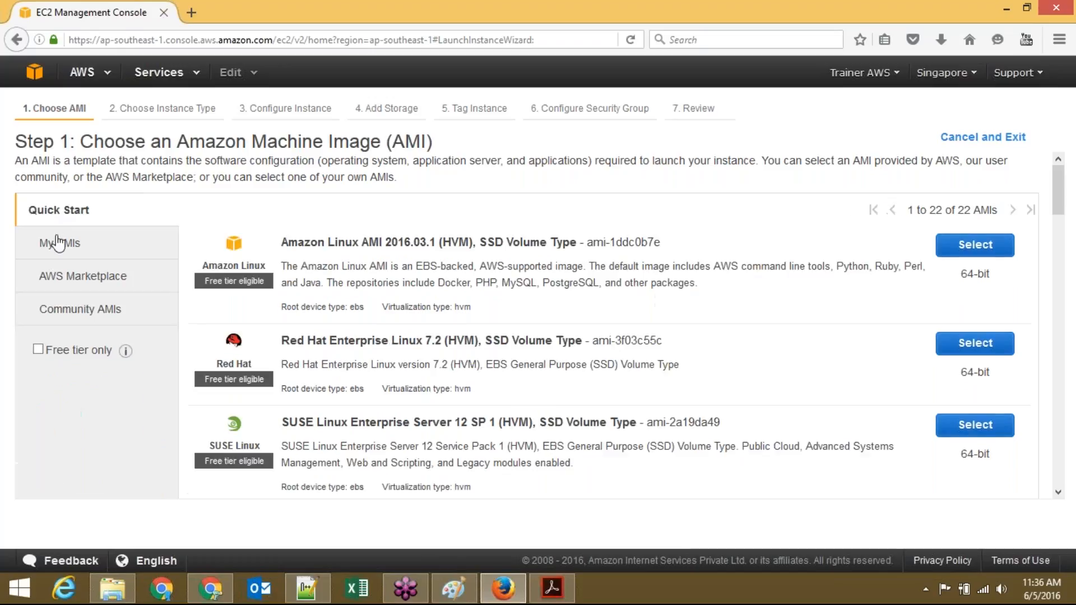
{"action": "left_click", "coordinate": [39, 354]}
{"action": "left_click", "coordinate": [38, 350]}
Step: Scroll 11AMI.pdf through the Choosing an AMI slides on pages 3–5
{"action": "left_click", "coordinate": [552, 588]}
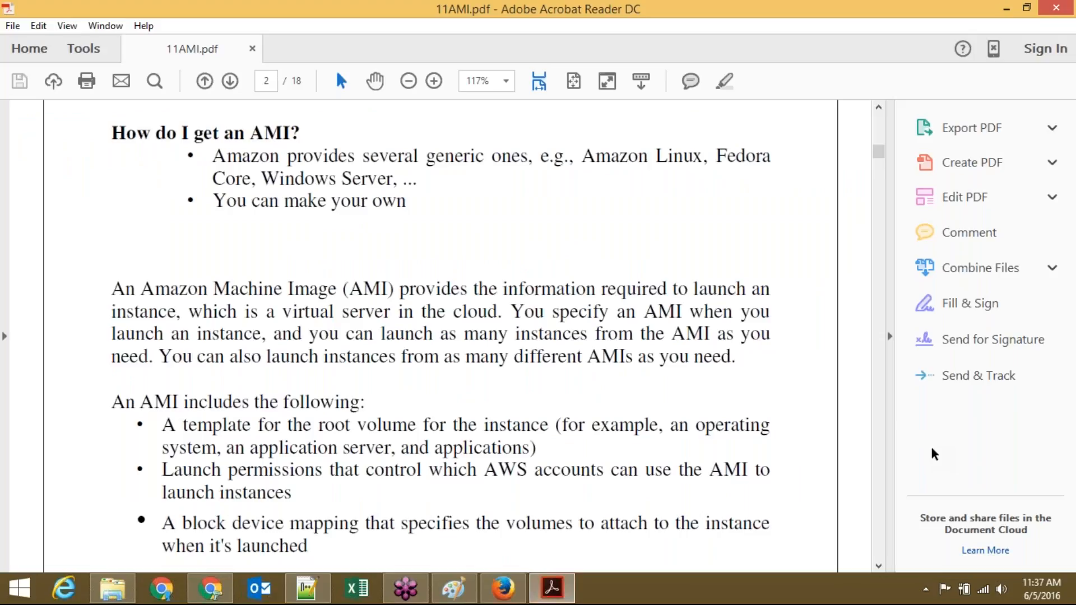
{"action": "key", "text": "Down"}
{"action": "scroll", "coordinate": [930, 445], "scroll_direction": "down", "scroll_amount": 1}
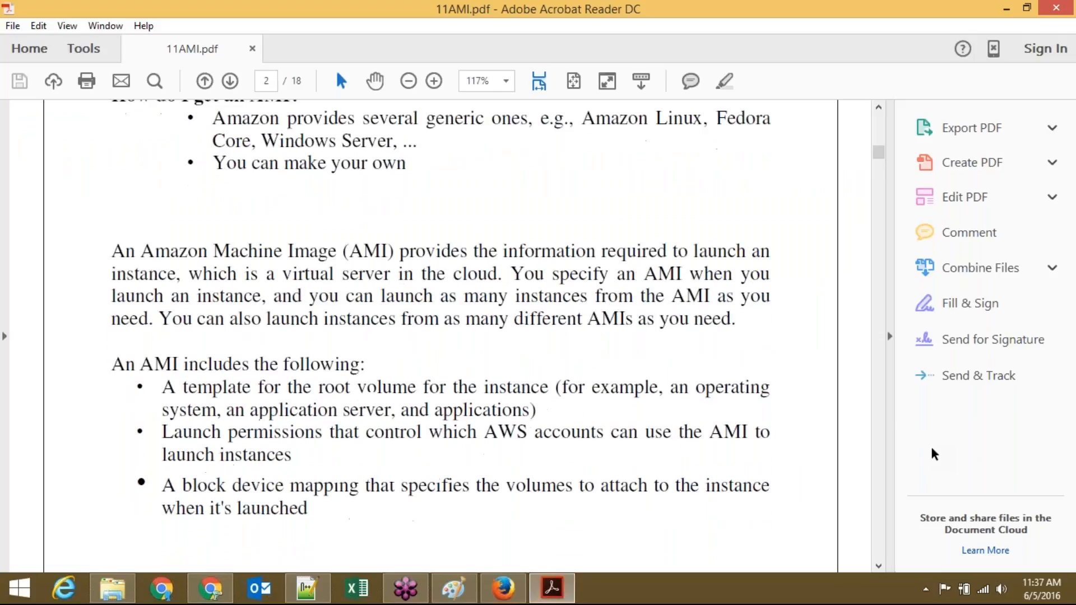
{"action": "scroll", "coordinate": [930, 445], "scroll_direction": "down", "scroll_amount": 20}
{"action": "scroll", "coordinate": [931, 450], "scroll_direction": "down", "scroll_amount": 3}
{"action": "key", "text": "Down"}
{"action": "key", "text": "Down"}
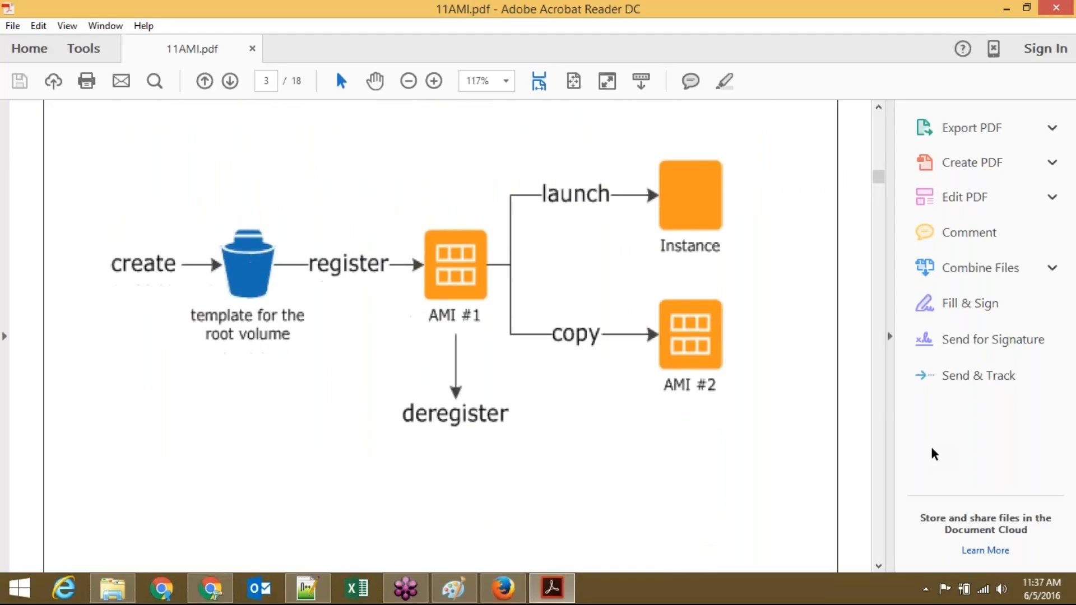
{"action": "key", "text": "Down"}
{"action": "key", "text": "Down"}
{"action": "key", "text": "Down"}
{"action": "key", "text": "Down"}
{"action": "key", "text": "Down"}
{"action": "key", "text": "Down"}
{"action": "key", "text": "Down"}
{"action": "key", "text": "Down"}
{"action": "key", "text": "Down"}
{"action": "key", "text": "Down"}
{"action": "key", "text": "Down"}
{"action": "key", "text": "Down"}
{"action": "key", "text": "Down"}
{"action": "key", "text": "Down"}
{"action": "key", "text": "Down"}
{"action": "key", "text": "Down"}
{"action": "key", "text": "Down"}
{"action": "key", "text": "Down"}
{"action": "key", "text": "Down"}
{"action": "key", "text": "Down"}
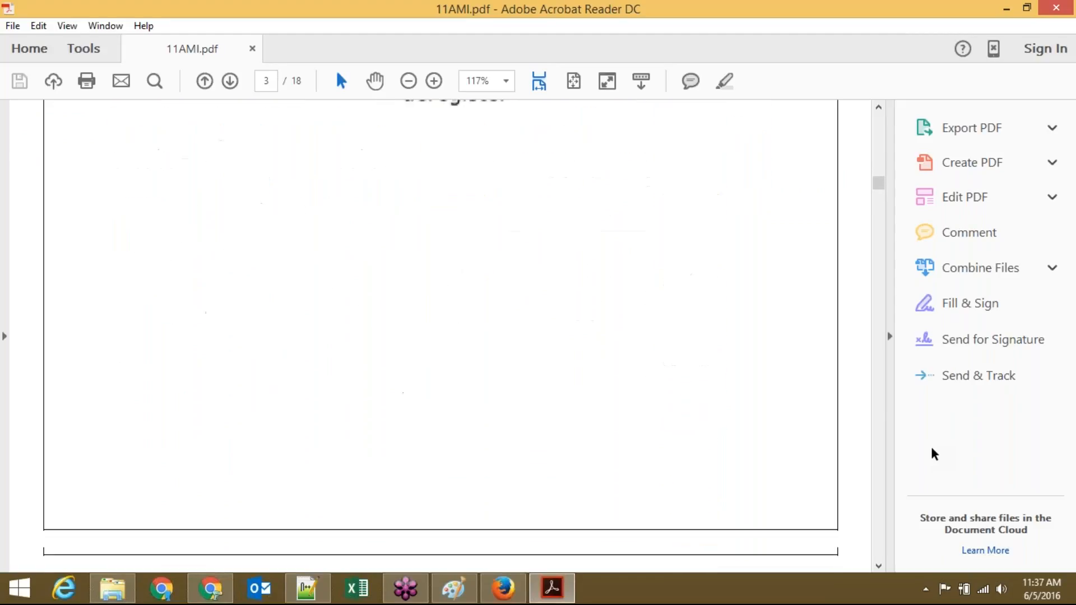
{"action": "scroll", "coordinate": [931, 448], "scroll_direction": "down", "scroll_amount": 9}
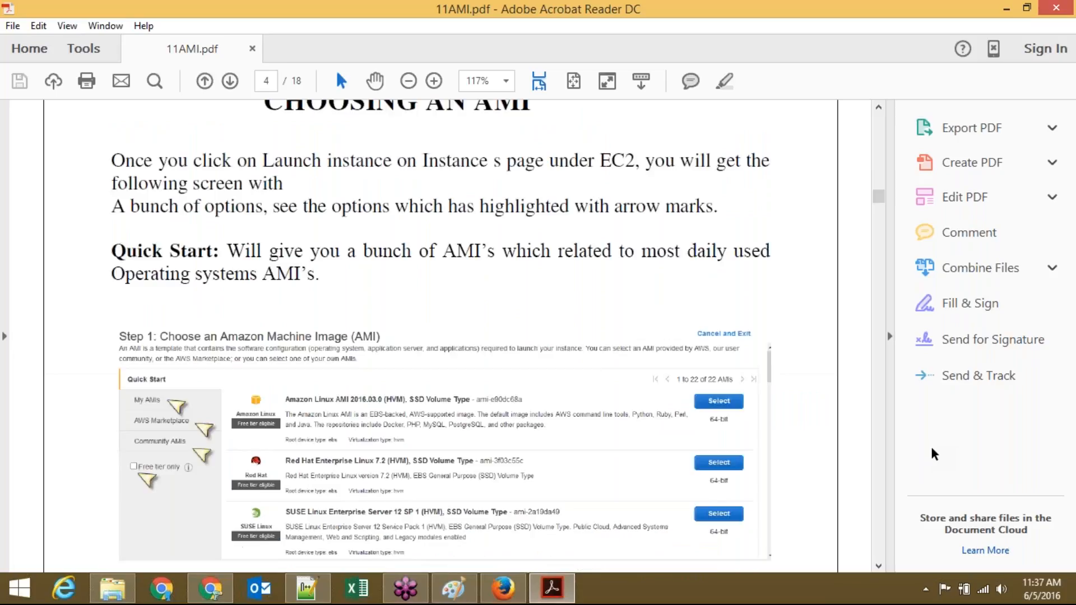
{"action": "scroll", "coordinate": [931, 448], "scroll_direction": "down", "scroll_amount": 20}
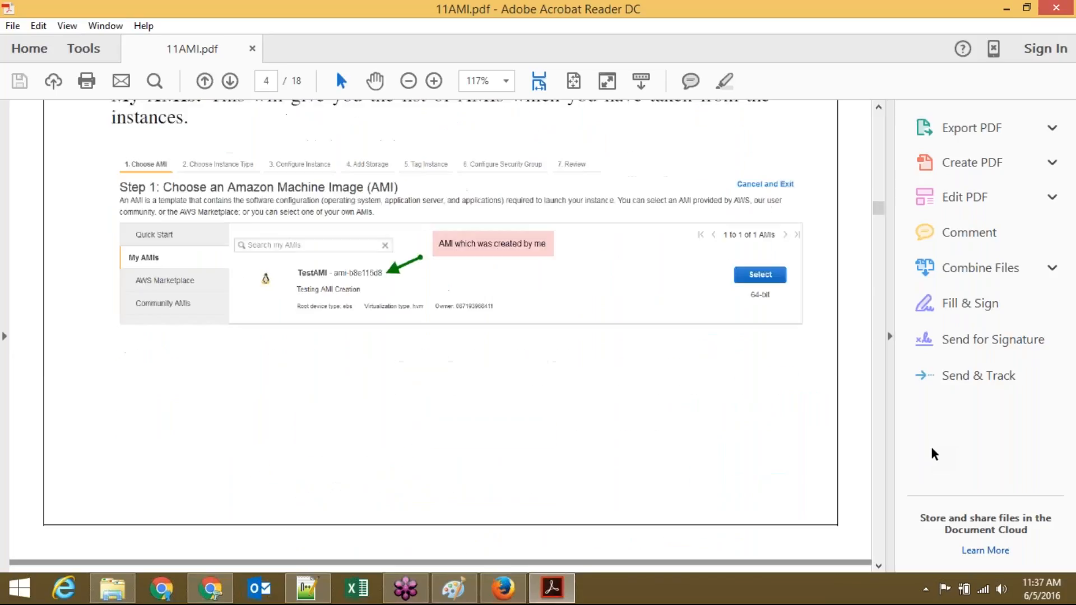
{"action": "scroll", "coordinate": [932, 448], "scroll_direction": "down", "scroll_amount": 15}
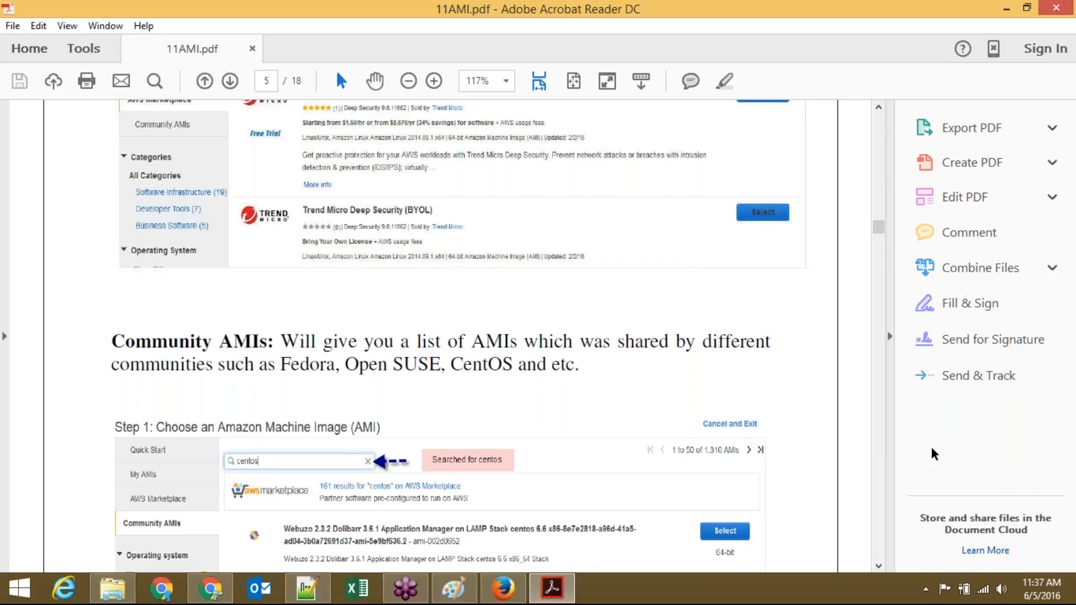
Step: Advance the launch wizard to Step 6 and choose an existing security group
{"action": "scroll", "coordinate": [932, 454], "scroll_direction": "down", "scroll_amount": 1}
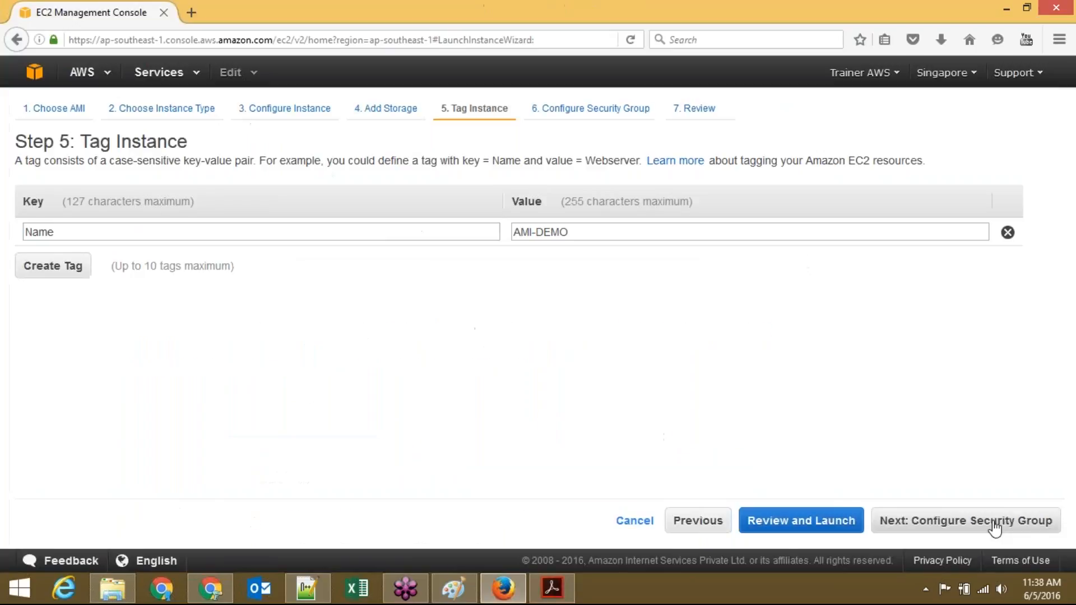
{"action": "left_click", "coordinate": [991, 523]}
{"action": "left_click", "coordinate": [285, 240]}
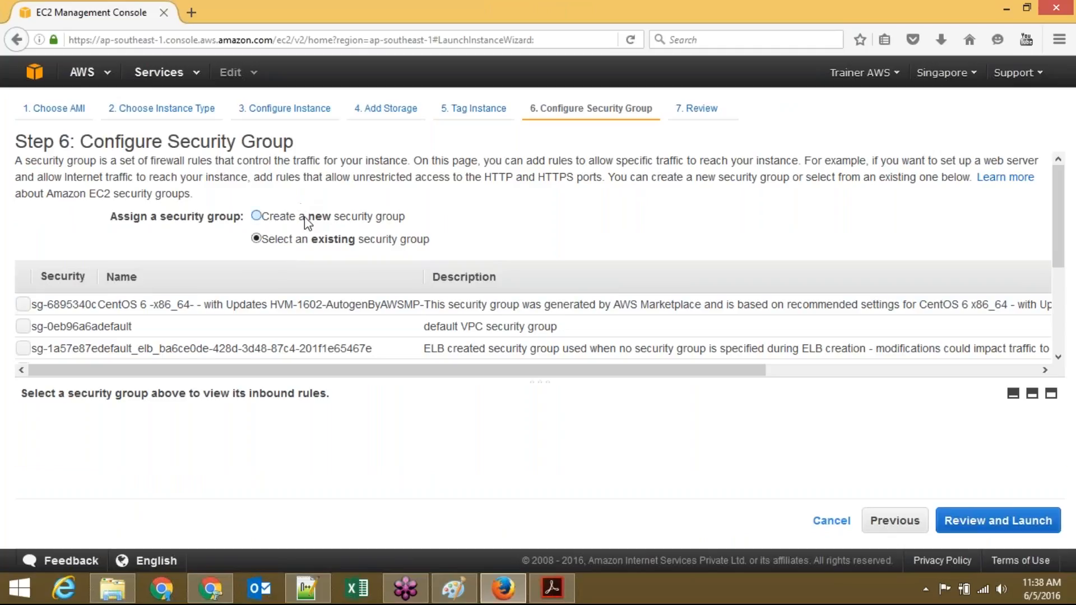
Step: Create a new security group named AMIDemo with description 'AMI-demo'
{"action": "left_click", "coordinate": [307, 222]}
{"action": "left_click", "coordinate": [362, 266]}
{"action": "key", "text": "ctrl+a"}
{"action": "key", "text": "BackSpace"}
{"action": "type", "text": "AMID"}
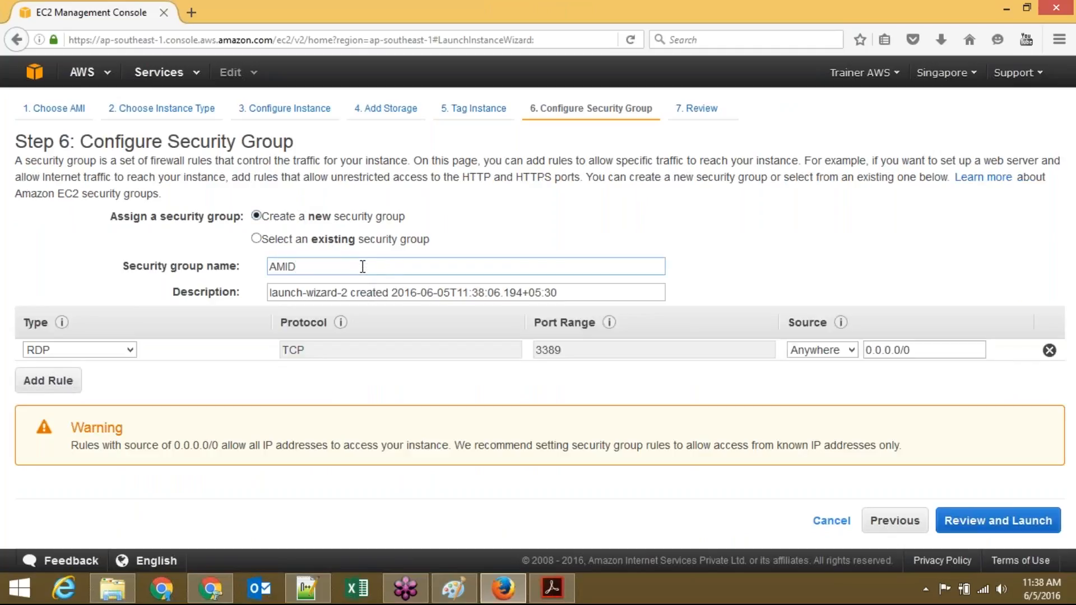
{"action": "type", "text": "emo"}
{"action": "key", "text": "Tab"}
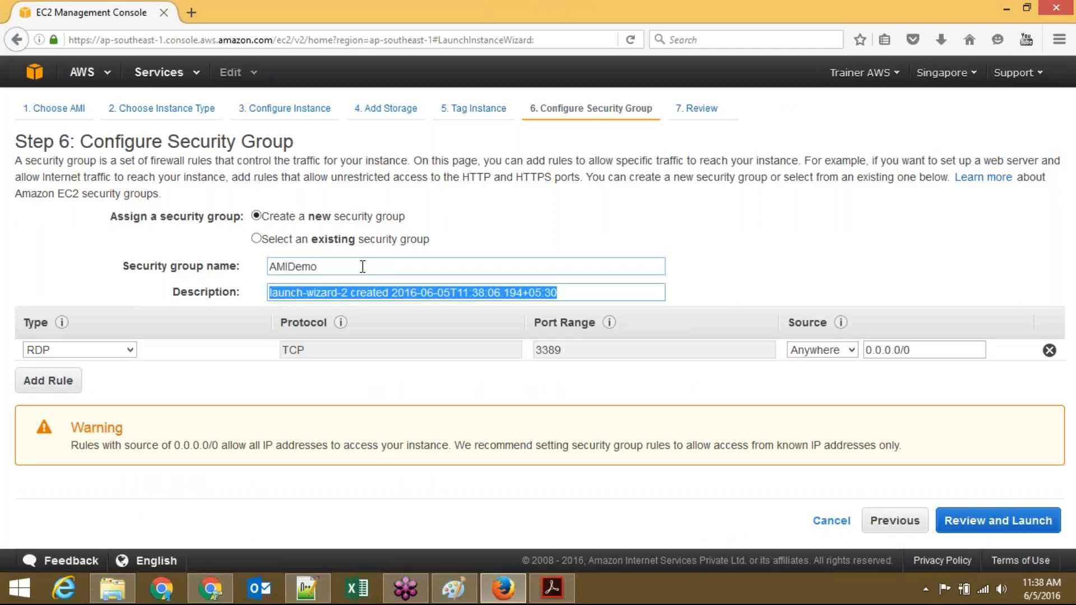
{"action": "type", "text": "AMI-demo"}
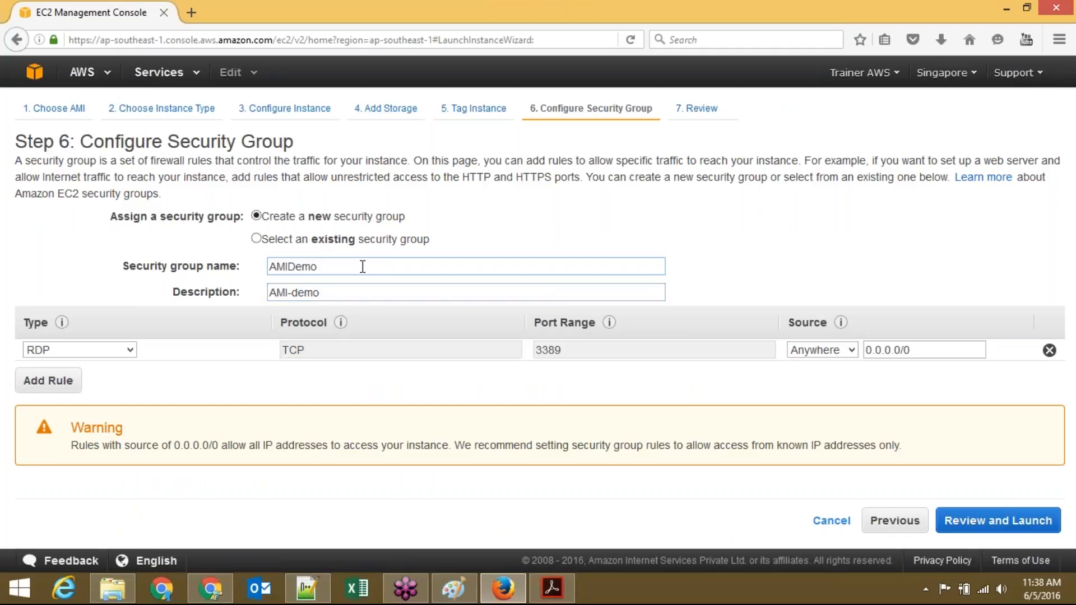
Step: Add an HTTP inbound rule alongside RDP, then review and launch the instance
{"action": "left_click", "coordinate": [58, 387]}
{"action": "left_click", "coordinate": [78, 372]}
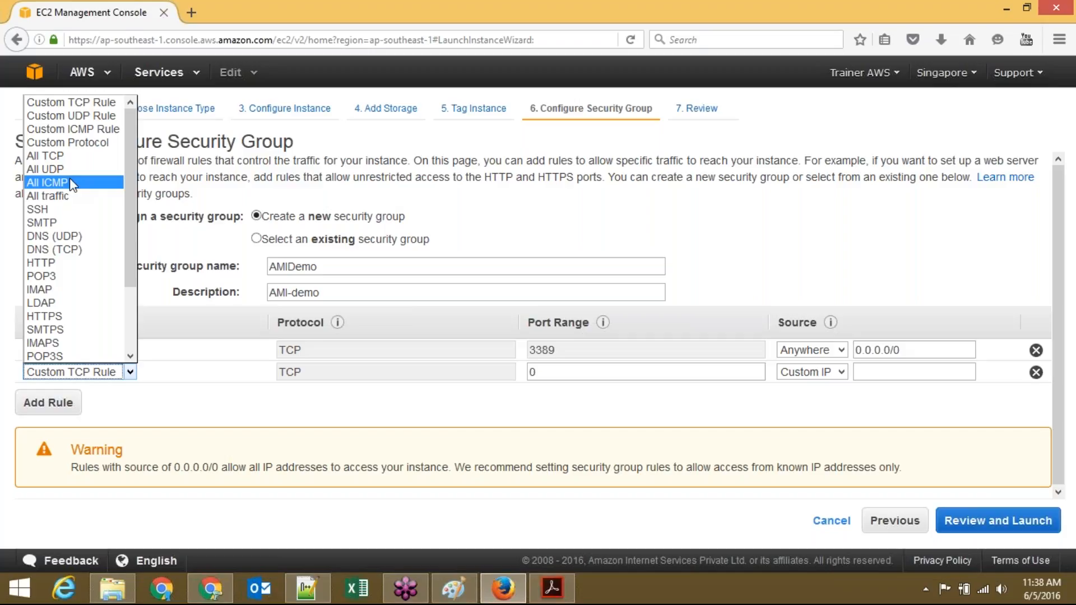
{"action": "left_click", "coordinate": [76, 263]}
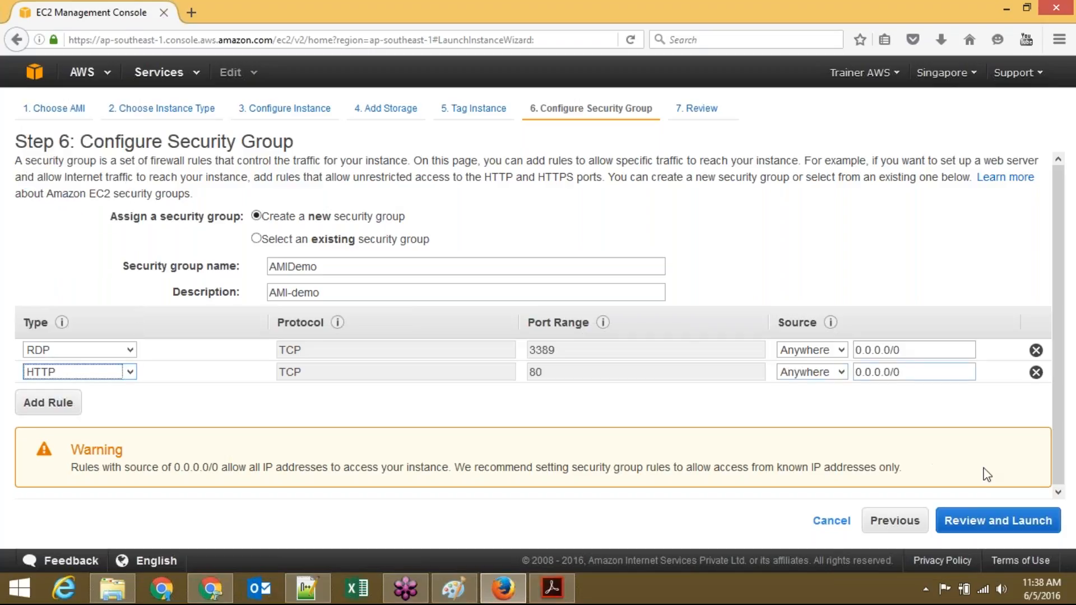
{"action": "left_click", "coordinate": [1007, 528]}
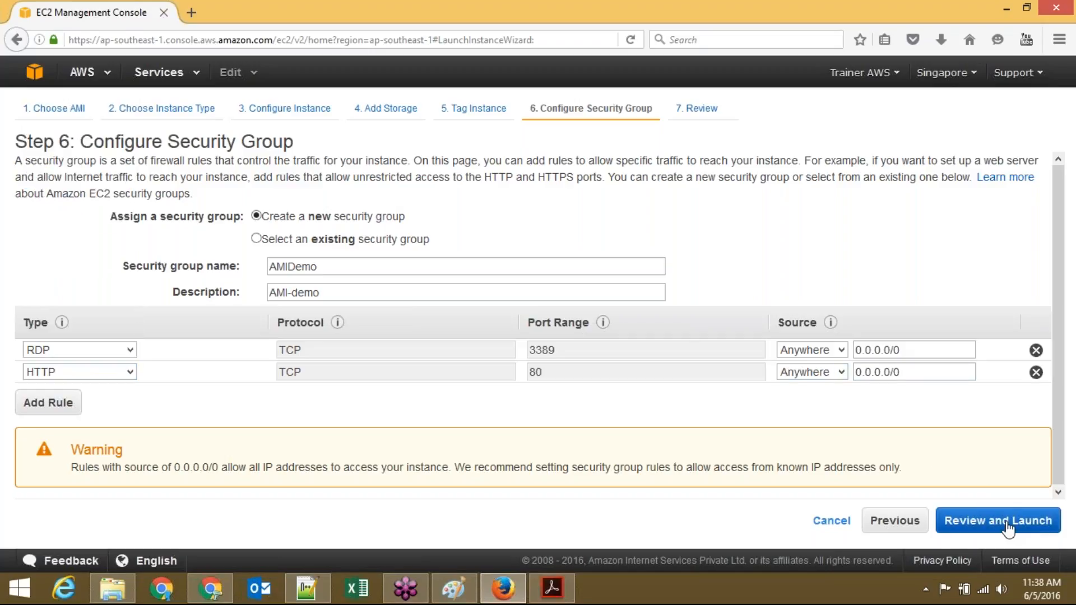
{"action": "left_click", "coordinate": [1031, 528]}
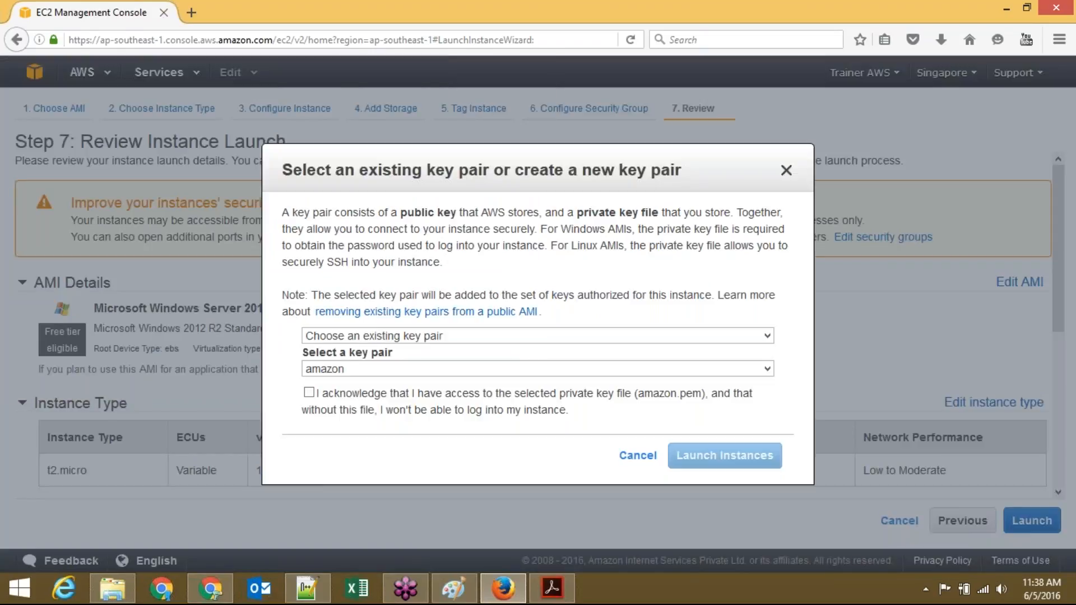
Step: Launch the instance with the win key pair, acknowledging access to win.pem
{"action": "left_click", "coordinate": [618, 374]}
{"action": "left_click", "coordinate": [575, 399]}
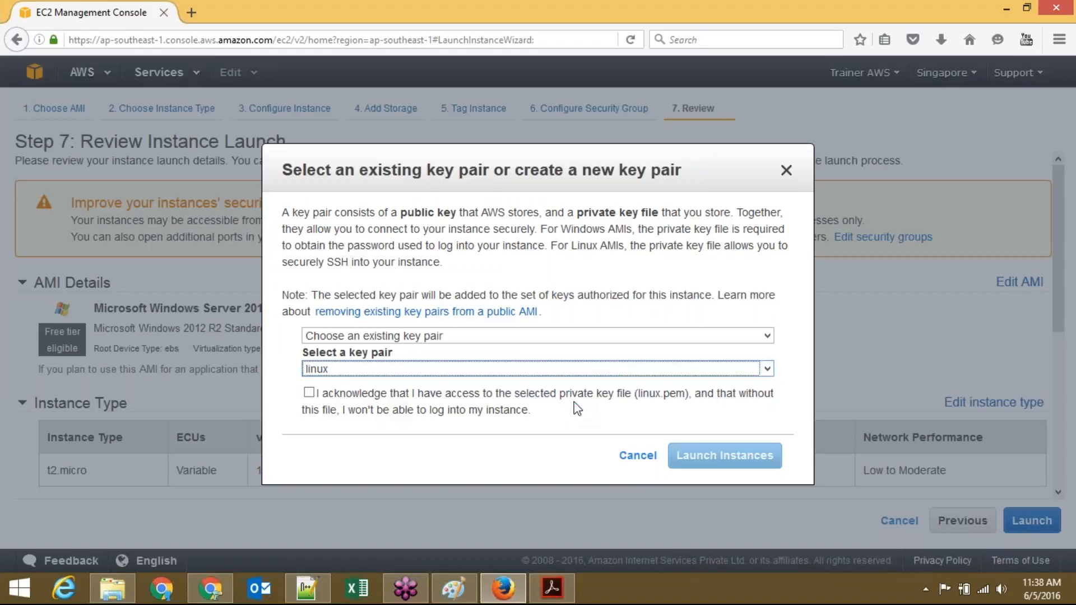
{"action": "left_click", "coordinate": [524, 369]}
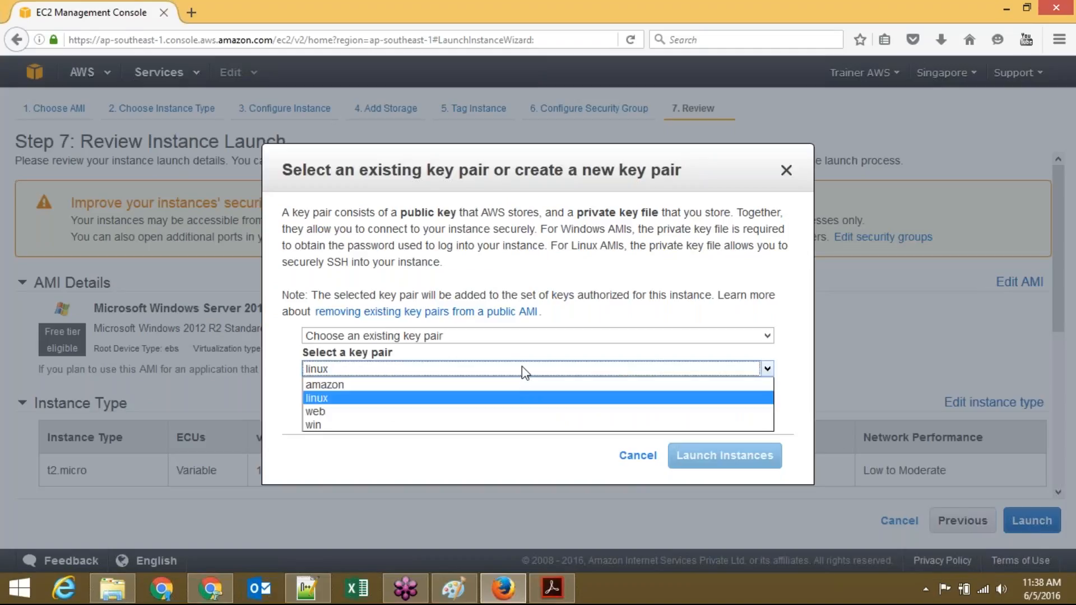
{"action": "left_click", "coordinate": [508, 423]}
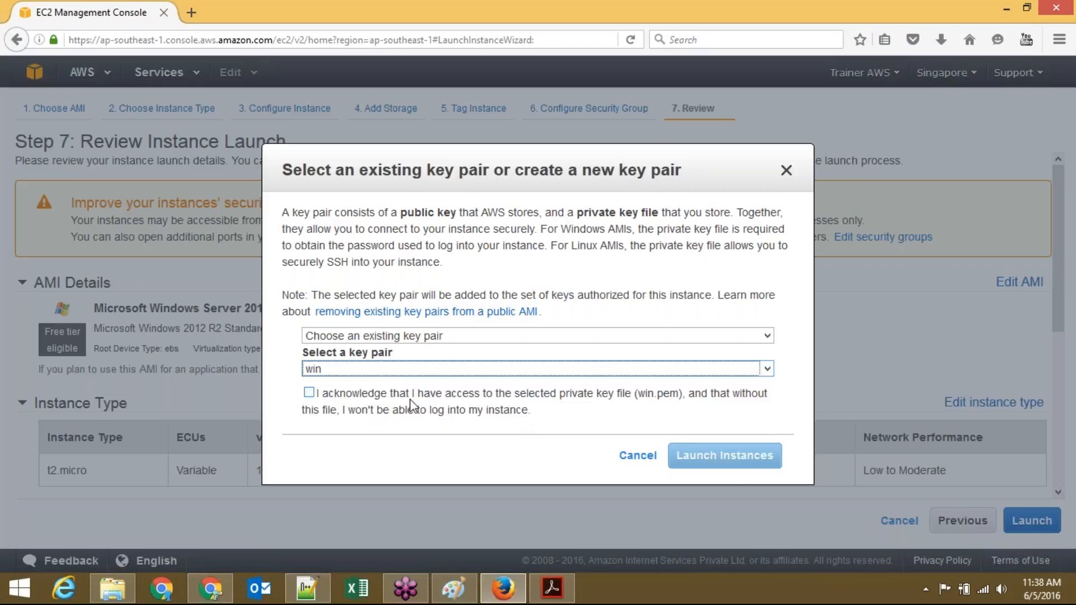
{"action": "left_click", "coordinate": [395, 402]}
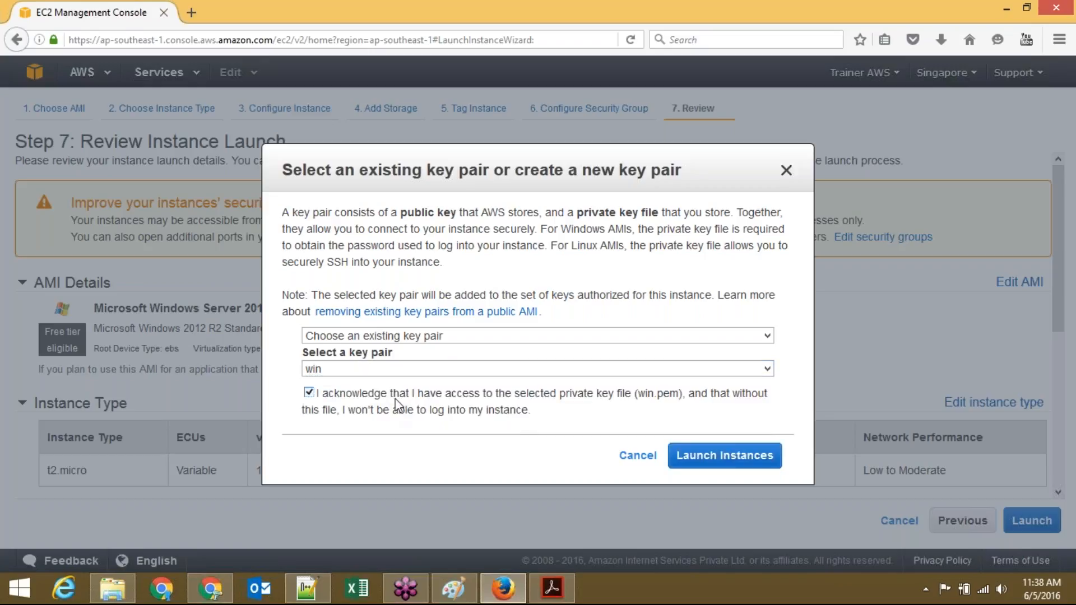
{"action": "left_click", "coordinate": [719, 464]}
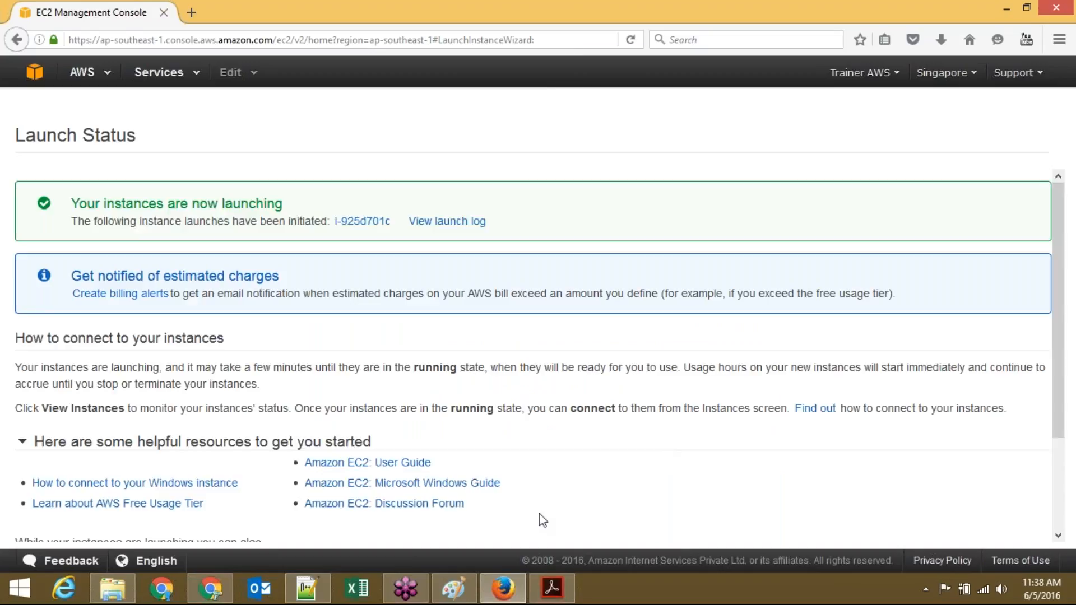
Step: Start a new blank Paint image, discarding the old drawing without saving
{"action": "left_click", "coordinate": [454, 589]}
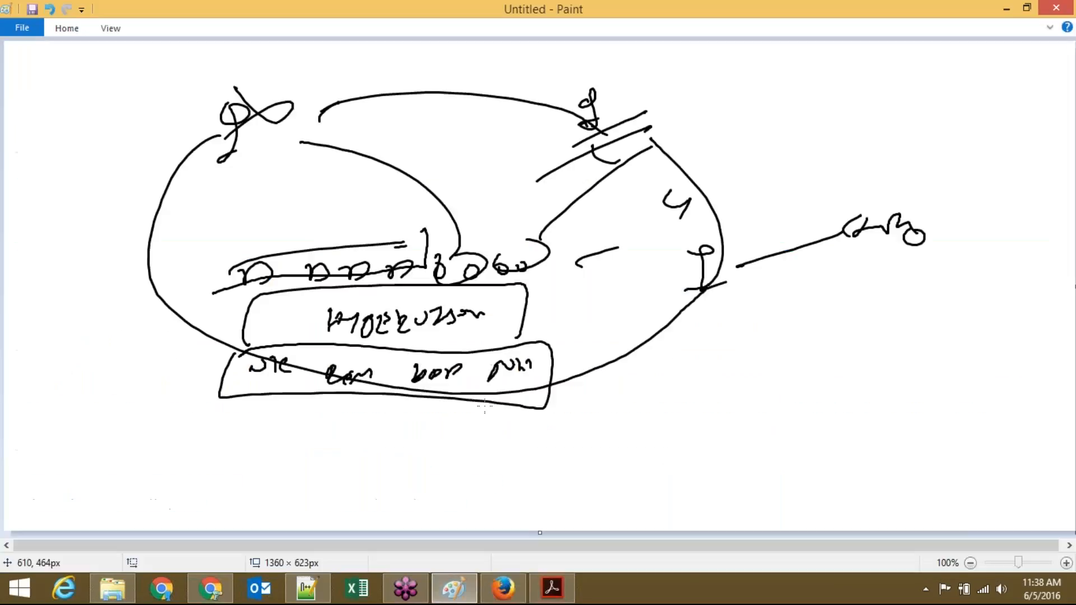
{"action": "key", "text": "ctrl+n"}
{"action": "key", "text": "Tab"}
{"action": "key", "text": "Return"}
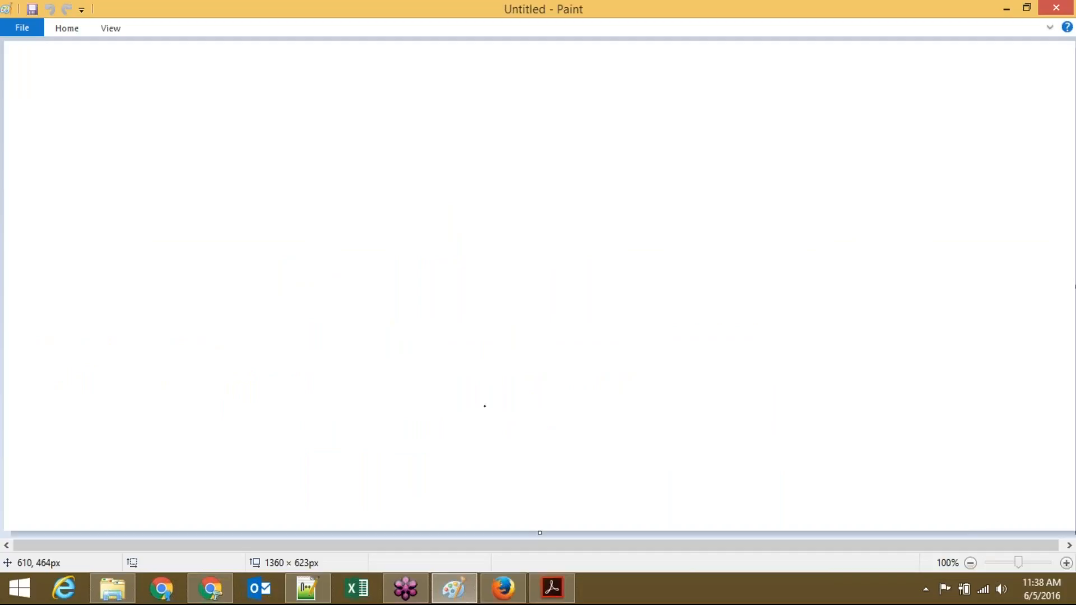
Step: Sketch a box figure with a labelled line, a circle beneath, and a long line rightwards
{"action": "left_click", "coordinate": [80, 196]}
{"action": "left_click_drag", "start_coordinate": [87, 196], "coordinate": [81, 237]}
{"action": "left_click_drag", "start_coordinate": [78, 215], "coordinate": [107, 193]}
{"action": "mouse_move", "coordinate": [115, 241]}
{"action": "left_mouse_down"}
{"action": "mouse_move", "coordinate": [87, 242]}
{"action": "mouse_move", "coordinate": [124, 194]}
{"action": "mouse_move", "coordinate": [96, 235]}
{"action": "mouse_move", "coordinate": [181, 189]}
{"action": "left_mouse_up"}
{"action": "mouse_move", "coordinate": [207, 154]}
{"action": "left_mouse_down"}
{"action": "mouse_move", "coordinate": [193, 170]}
{"action": "mouse_move", "coordinate": [233, 158]}
{"action": "left_mouse_up"}
{"action": "left_click_drag", "start_coordinate": [118, 266], "coordinate": [140, 267]}
{"action": "mouse_move", "coordinate": [148, 257]}
{"action": "left_mouse_down"}
{"action": "mouse_move", "coordinate": [144, 273]}
{"action": "mouse_move", "coordinate": [130, 256]}
{"action": "mouse_move", "coordinate": [133, 273]}
{"action": "left_mouse_up"}
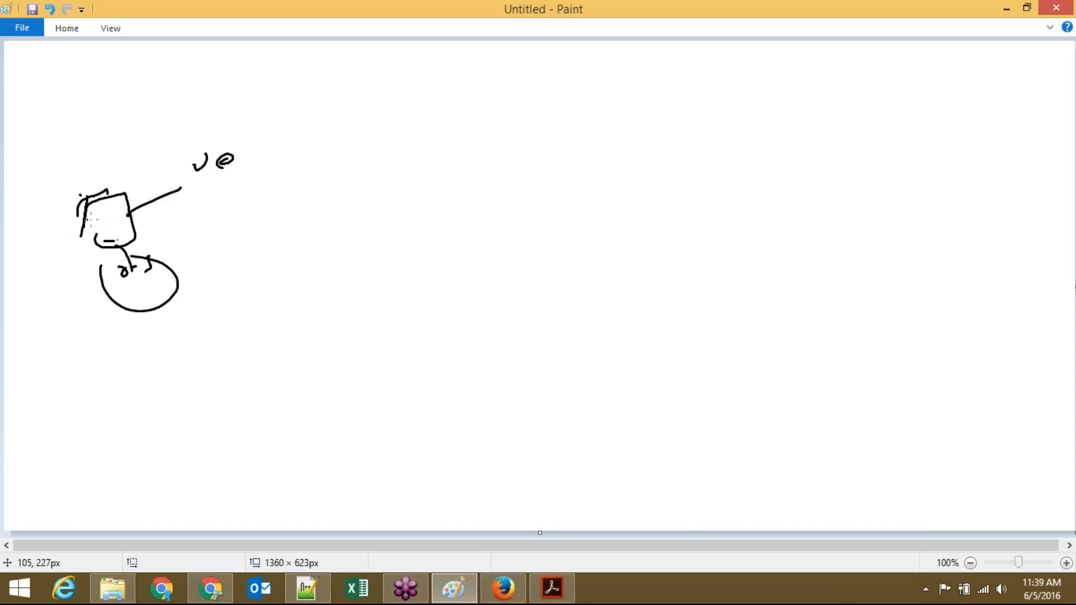
{"action": "left_click_drag", "start_coordinate": [103, 225], "coordinate": [414, 245]}
Step: Scribble a heading above the figure, underline it, and draw a lamp-like shape at the line's end
{"action": "mouse_move", "coordinate": [90, 139]}
{"action": "left_mouse_down"}
{"action": "mouse_move", "coordinate": [114, 130]}
{"action": "mouse_move", "coordinate": [114, 139]}
{"action": "left_mouse_up"}
{"action": "left_click_drag", "start_coordinate": [106, 149], "coordinate": [102, 152]}
{"action": "mouse_move", "coordinate": [122, 142]}
{"action": "left_mouse_down"}
{"action": "mouse_move", "coordinate": [179, 125]}
{"action": "mouse_move", "coordinate": [188, 110]}
{"action": "left_mouse_up"}
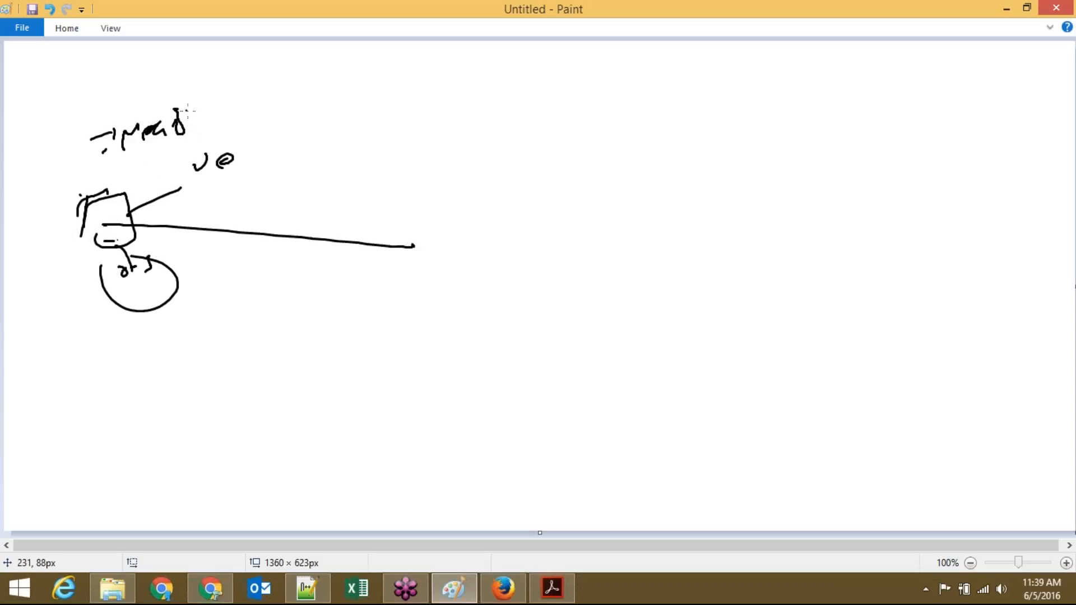
{"action": "left_click_drag", "start_coordinate": [108, 154], "coordinate": [133, 137]}
{"action": "mouse_move", "coordinate": [429, 200]}
{"action": "left_mouse_down"}
{"action": "mouse_move", "coordinate": [432, 231]}
{"action": "mouse_move", "coordinate": [474, 230]}
{"action": "mouse_move", "coordinate": [477, 289]}
{"action": "left_mouse_up"}
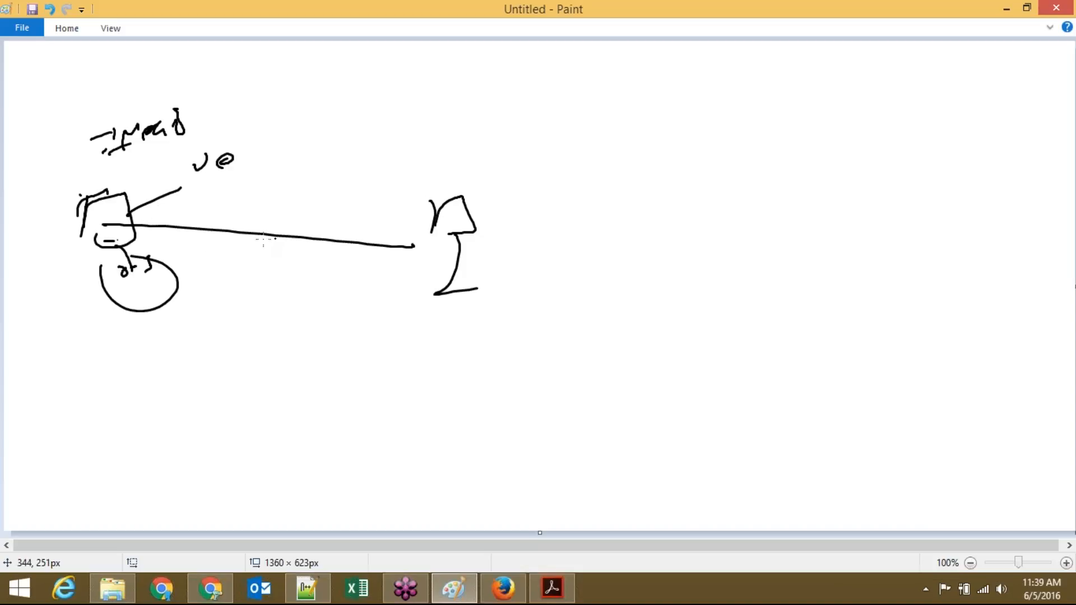
{"action": "mouse_move", "coordinate": [106, 167]}
{"action": "left_mouse_down"}
{"action": "mouse_move", "coordinate": [175, 155]}
{"action": "mouse_move", "coordinate": [162, 160]}
{"action": "left_mouse_up"}
{"action": "mouse_move", "coordinate": [189, 116]}
{"action": "left_mouse_down"}
{"action": "mouse_move", "coordinate": [210, 131]}
{"action": "mouse_move", "coordinate": [205, 111]}
{"action": "left_mouse_up"}
Step: Write labels below the circle, circle the lower label and add a line from it
{"action": "left_click", "coordinate": [113, 333]}
{"action": "mouse_move", "coordinate": [108, 329]}
{"action": "left_mouse_down"}
{"action": "mouse_move", "coordinate": [96, 337]}
{"action": "mouse_move", "coordinate": [119, 340]}
{"action": "mouse_move", "coordinate": [90, 375]}
{"action": "left_mouse_up"}
{"action": "mouse_move", "coordinate": [107, 365]}
{"action": "left_mouse_down"}
{"action": "mouse_move", "coordinate": [117, 378]}
{"action": "mouse_move", "coordinate": [131, 365]}
{"action": "left_mouse_up"}
{"action": "left_click_drag", "start_coordinate": [141, 359], "coordinate": [143, 380]}
{"action": "left_click_drag", "start_coordinate": [66, 352], "coordinate": [72, 330]}
{"action": "left_click_drag", "start_coordinate": [137, 356], "coordinate": [185, 342]}
{"action": "left_click_drag", "start_coordinate": [205, 319], "coordinate": [212, 348]}
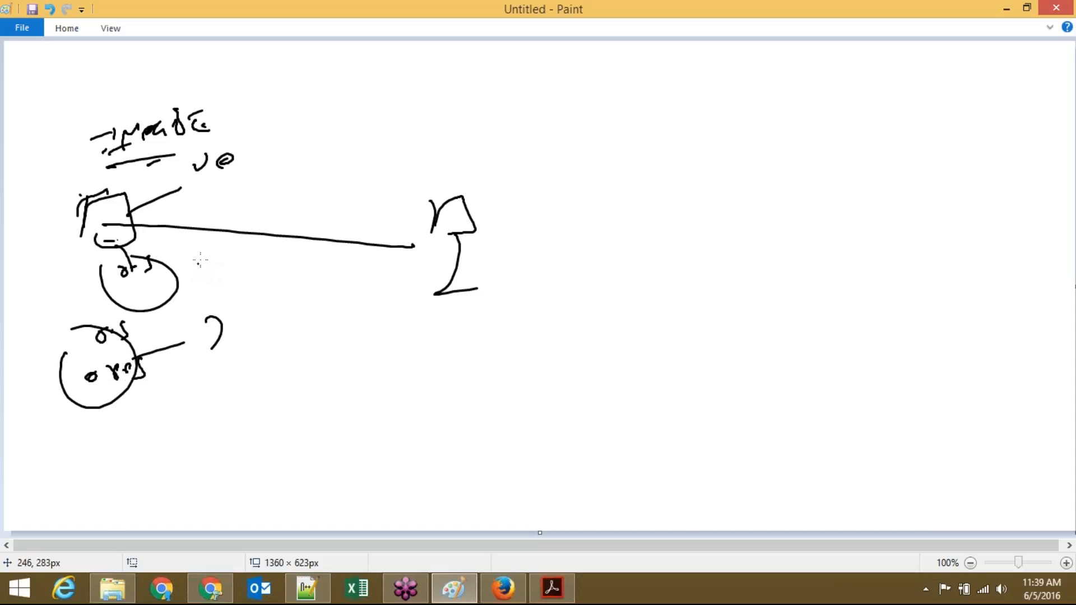
Step: Add more lines from the box, finish the lamp shape, and enclose the figure in an ellipse
{"action": "mouse_move", "coordinate": [128, 225]}
{"action": "left_mouse_down"}
{"action": "mouse_move", "coordinate": [379, 222]}
{"action": "mouse_move", "coordinate": [248, 268]}
{"action": "mouse_move", "coordinate": [263, 289]}
{"action": "left_mouse_up"}
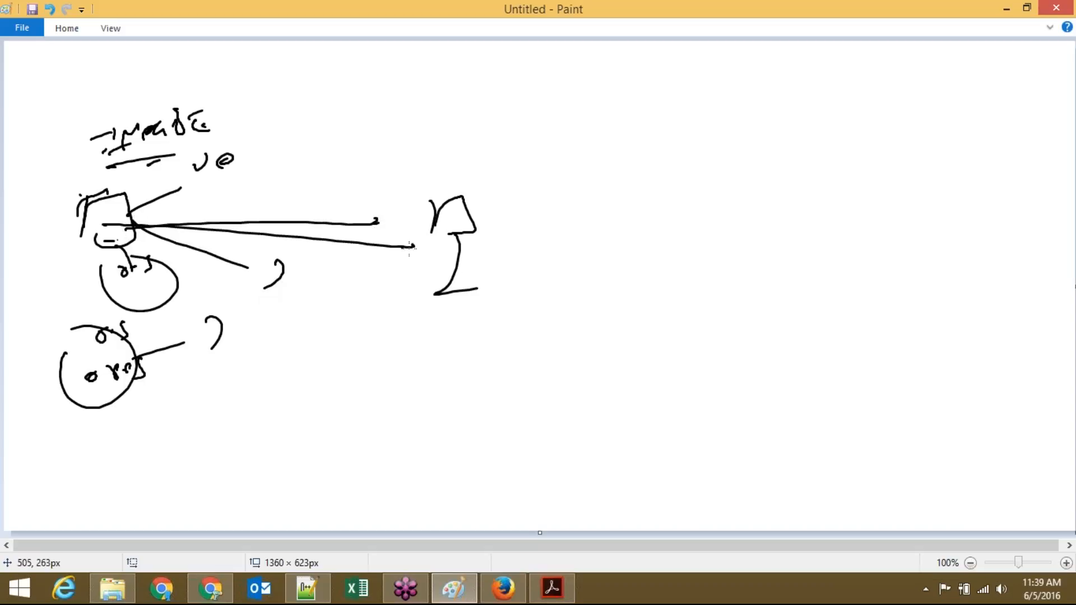
{"action": "mouse_move", "coordinate": [433, 206]}
{"action": "left_mouse_down"}
{"action": "mouse_move", "coordinate": [472, 233]}
{"action": "mouse_move", "coordinate": [521, 212]}
{"action": "mouse_move", "coordinate": [528, 219]}
{"action": "left_mouse_up"}
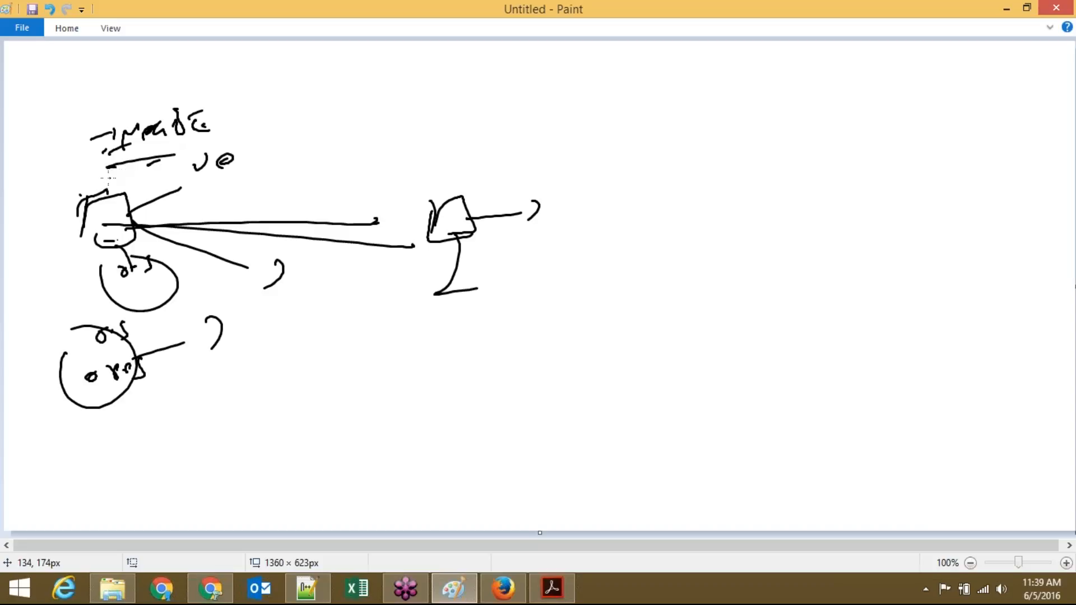
{"action": "mouse_move", "coordinate": [79, 187]}
{"action": "left_mouse_down"}
{"action": "mouse_move", "coordinate": [150, 184]}
{"action": "mouse_move", "coordinate": [147, 136]}
{"action": "mouse_move", "coordinate": [176, 110]}
{"action": "left_mouse_up"}
{"action": "mouse_move", "coordinate": [204, 75]}
{"action": "left_mouse_down"}
{"action": "mouse_move", "coordinate": [211, 93]}
{"action": "mouse_move", "coordinate": [299, 71]}
{"action": "left_mouse_up"}
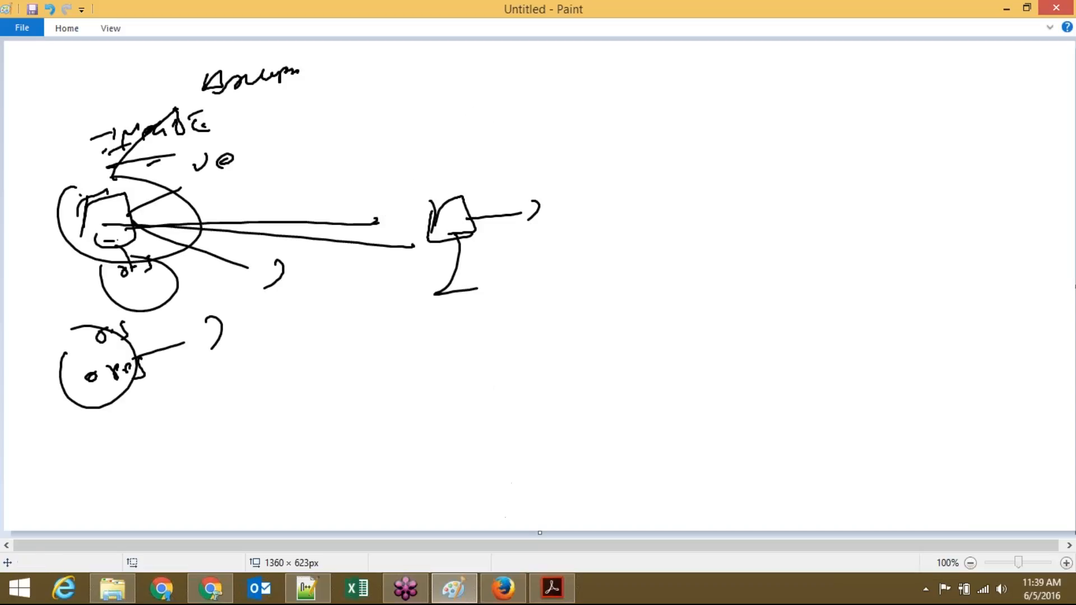
{"action": "left_click", "coordinate": [504, 593]}
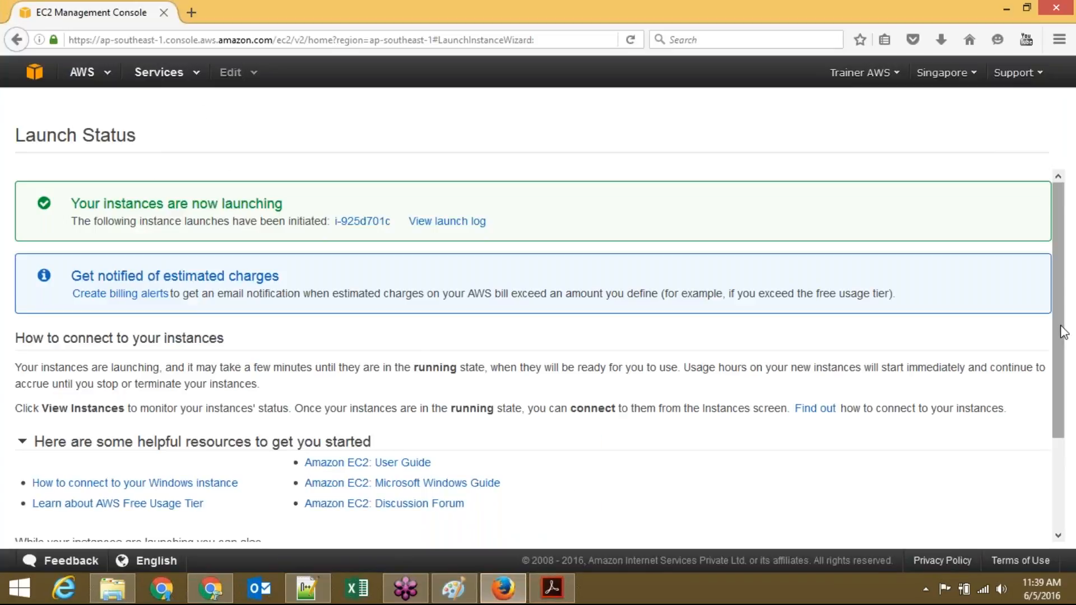
Step: In the instances list, select AMI-DEMO instead of Mail and request its Windows password
{"action": "scroll", "coordinate": [1062, 359], "scroll_direction": "down", "scroll_amount": 3}
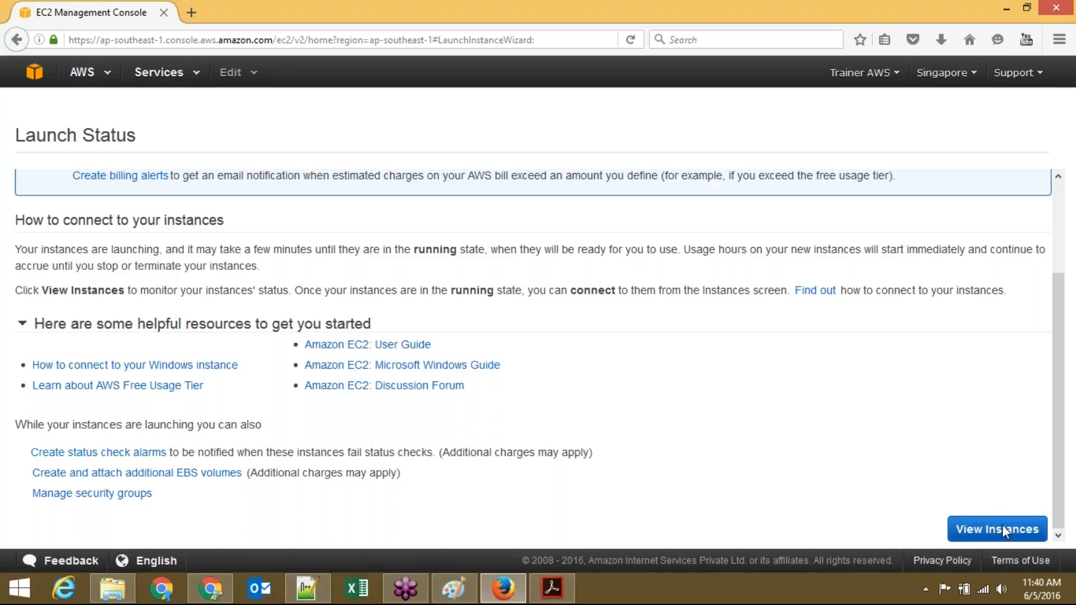
{"action": "left_click", "coordinate": [1002, 530]}
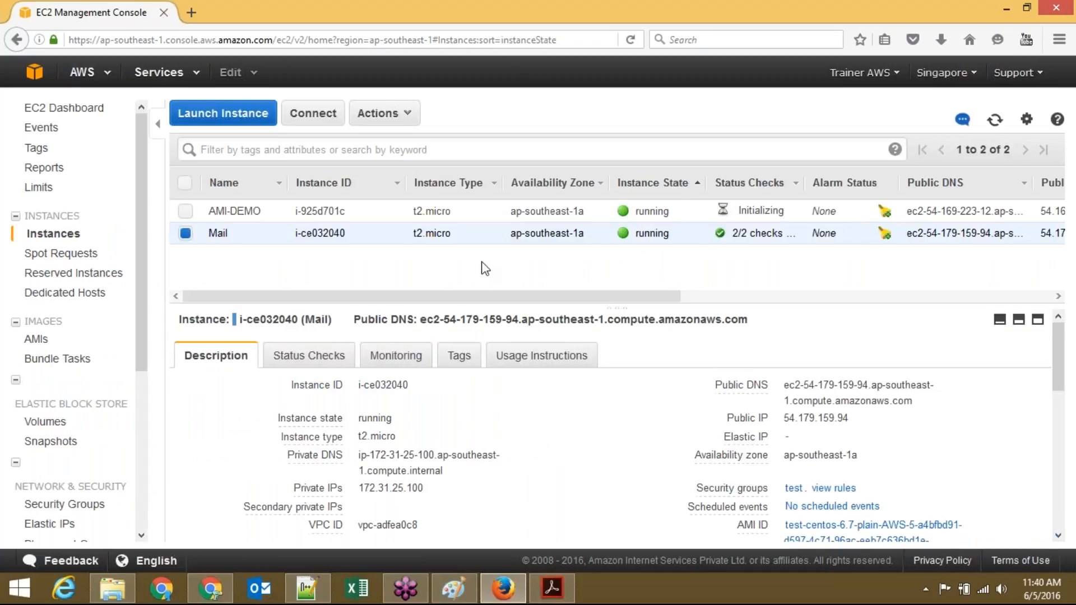
{"action": "left_click", "coordinate": [388, 119]}
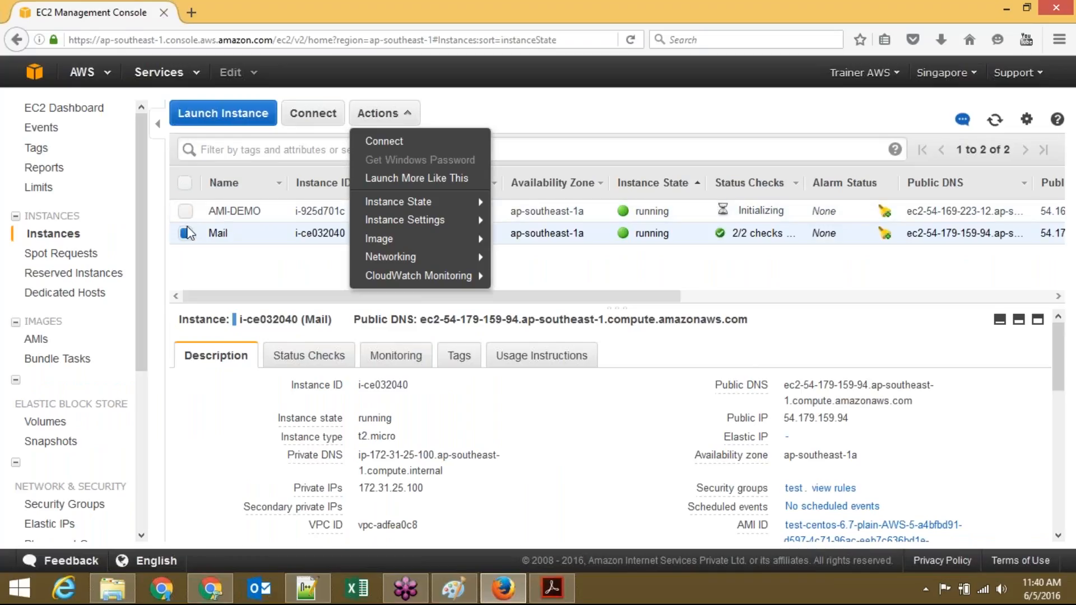
{"action": "left_click", "coordinate": [187, 233]}
{"action": "left_click", "coordinate": [186, 231]}
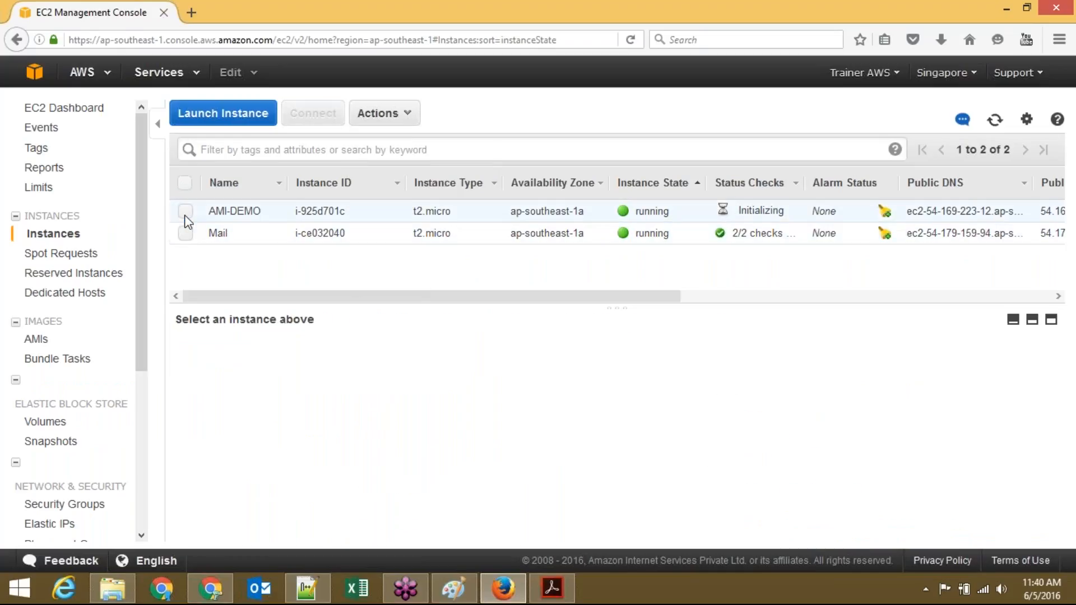
{"action": "left_click", "coordinate": [185, 212]}
{"action": "left_click", "coordinate": [367, 113]}
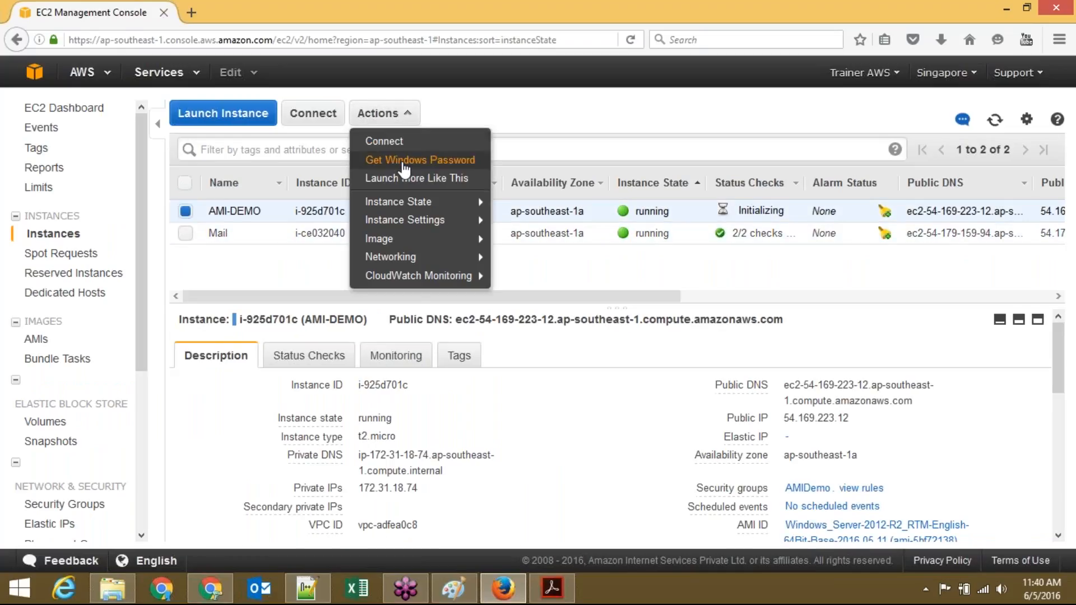
{"action": "left_click", "coordinate": [403, 162]}
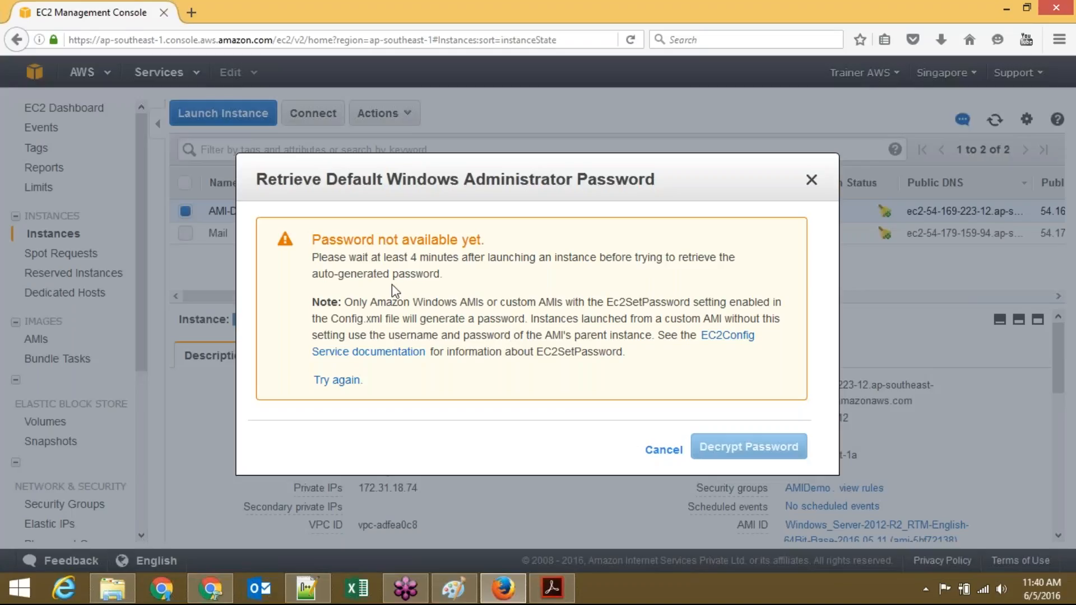
Step: Read the password-not-ready notice, cancel it, and refresh the instances table twice
{"action": "double_click", "coordinate": [421, 242]}
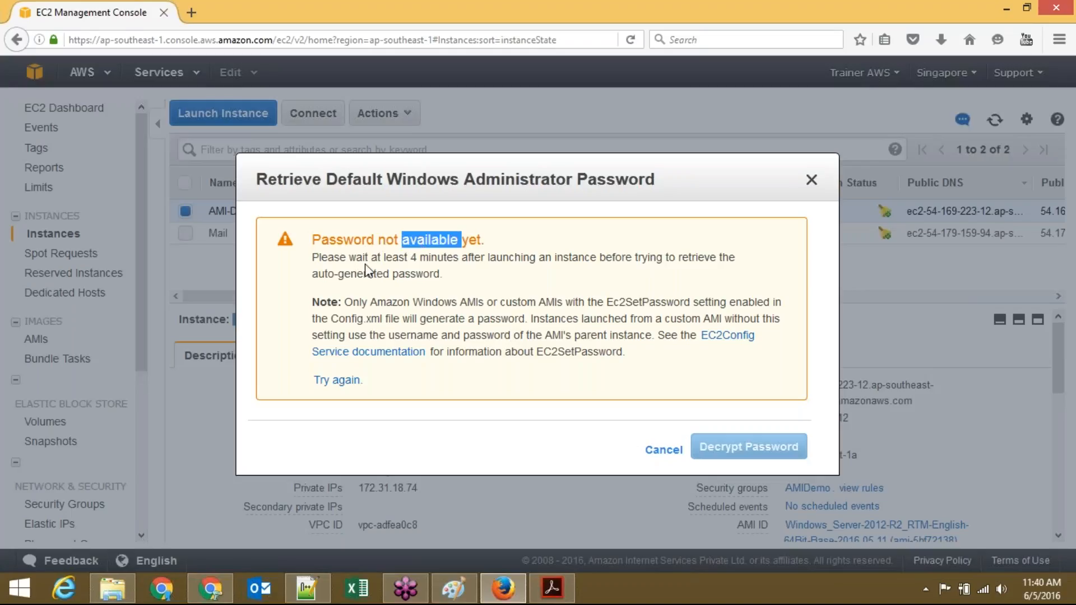
{"action": "left_click", "coordinate": [383, 261]}
{"action": "triple_click", "coordinate": [383, 261]}
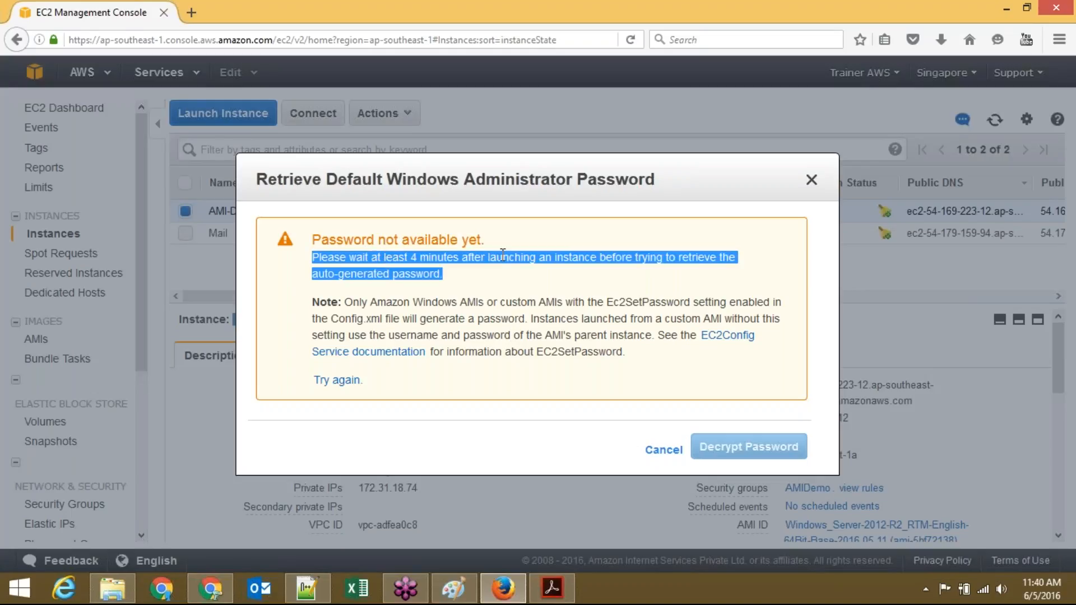
{"action": "left_click", "coordinate": [569, 281]}
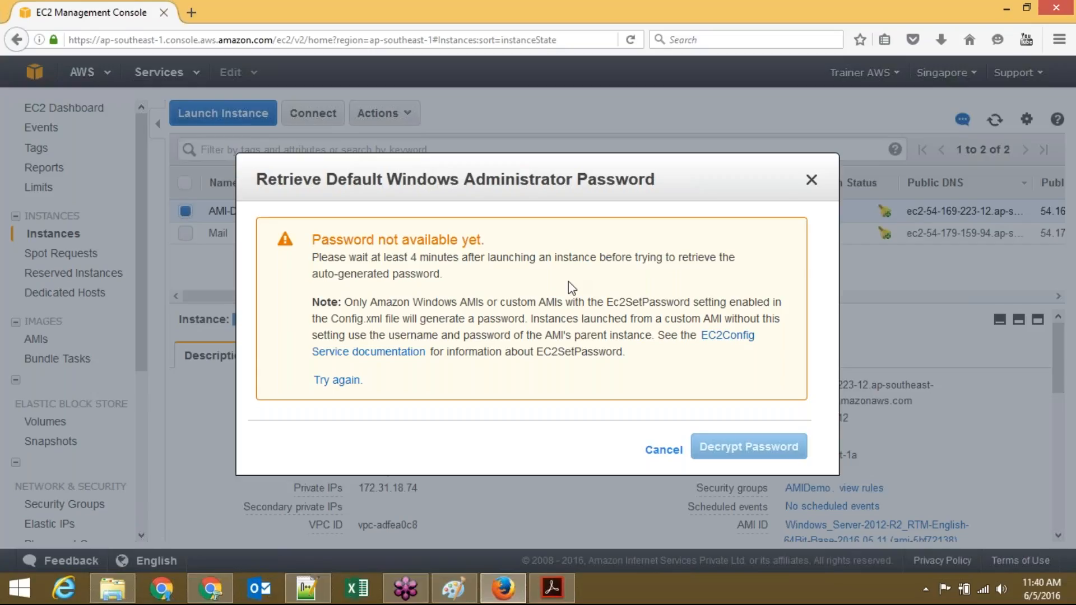
{"action": "left_click", "coordinate": [659, 455]}
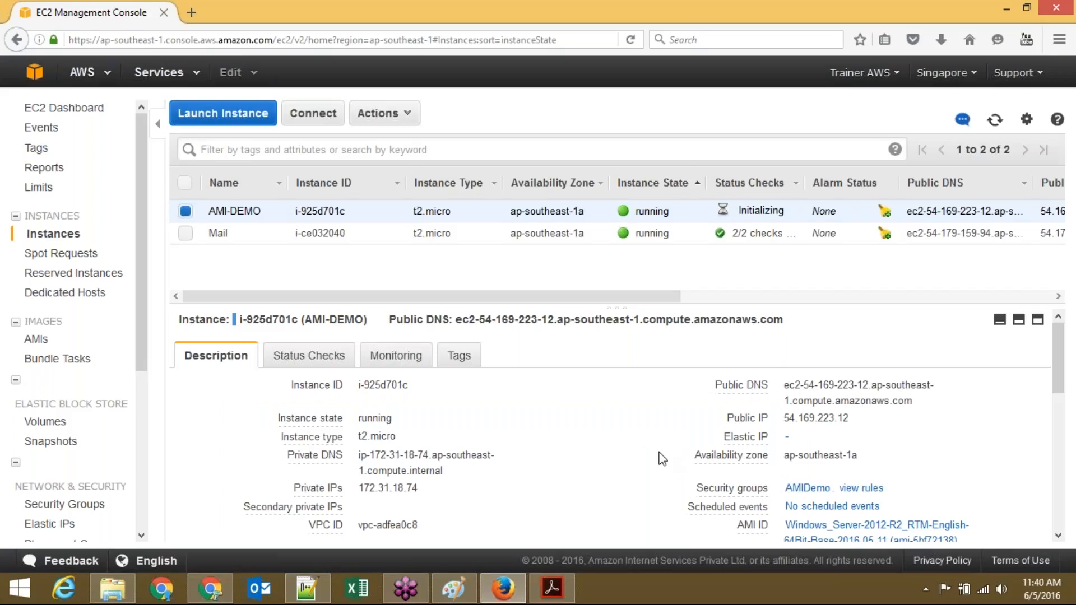
{"action": "left_click", "coordinate": [996, 120]}
{"action": "left_click", "coordinate": [996, 120]}
{"action": "left_click", "coordinate": [558, 592]}
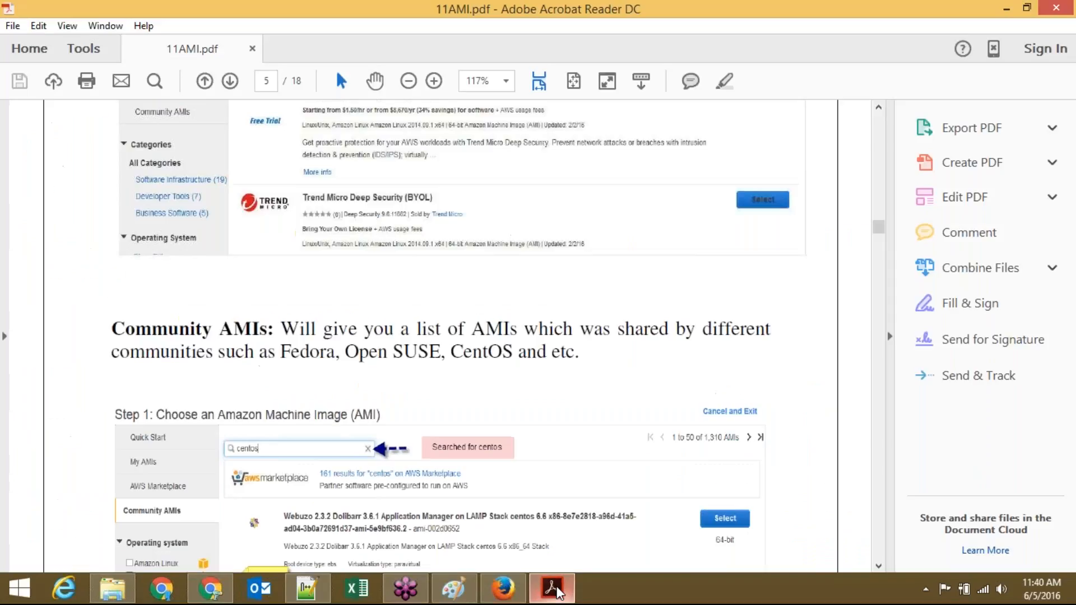
{"action": "scroll", "coordinate": [557, 592], "scroll_direction": "up", "scroll_amount": 6}
{"action": "scroll", "coordinate": [558, 592], "scroll_direction": "up", "scroll_amount": 5}
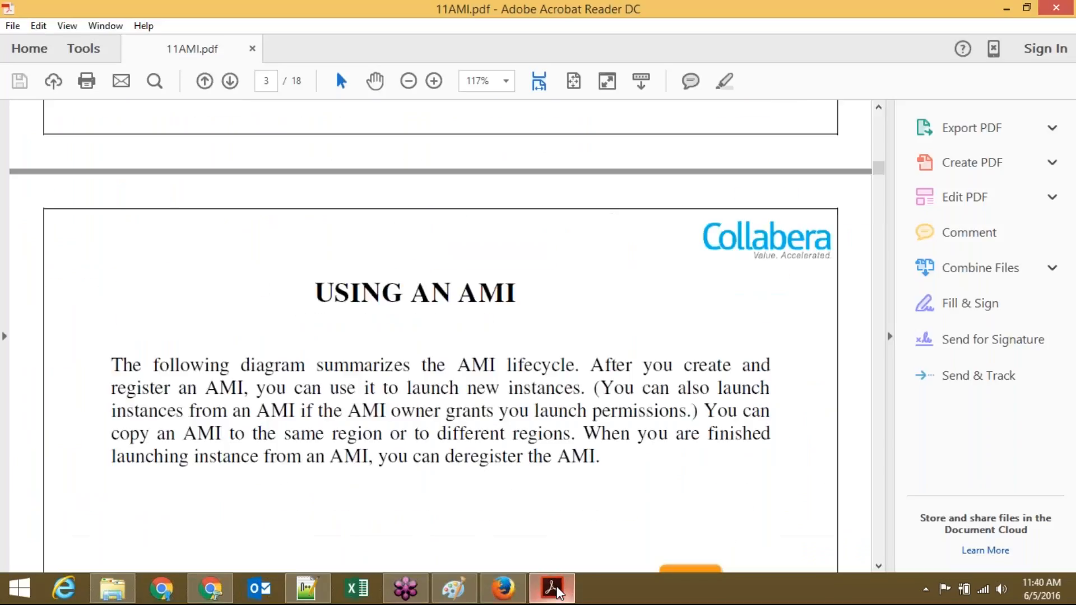
{"action": "scroll", "coordinate": [559, 592], "scroll_direction": "down", "scroll_amount": 2}
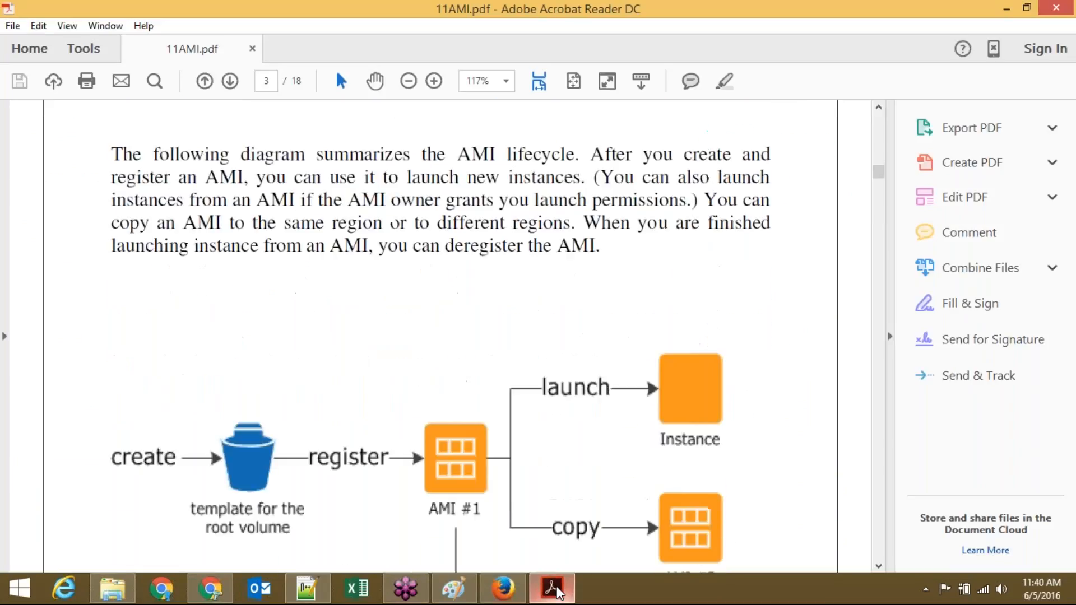
{"action": "scroll", "coordinate": [560, 593], "scroll_direction": "down", "scroll_amount": 1}
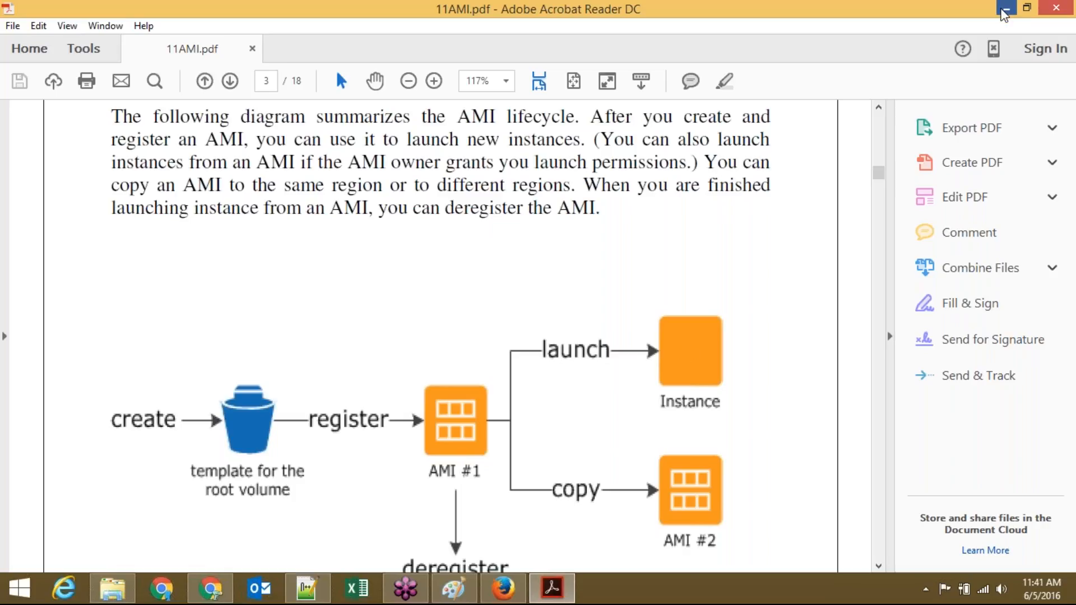
{"action": "left_click", "coordinate": [1005, 10]}
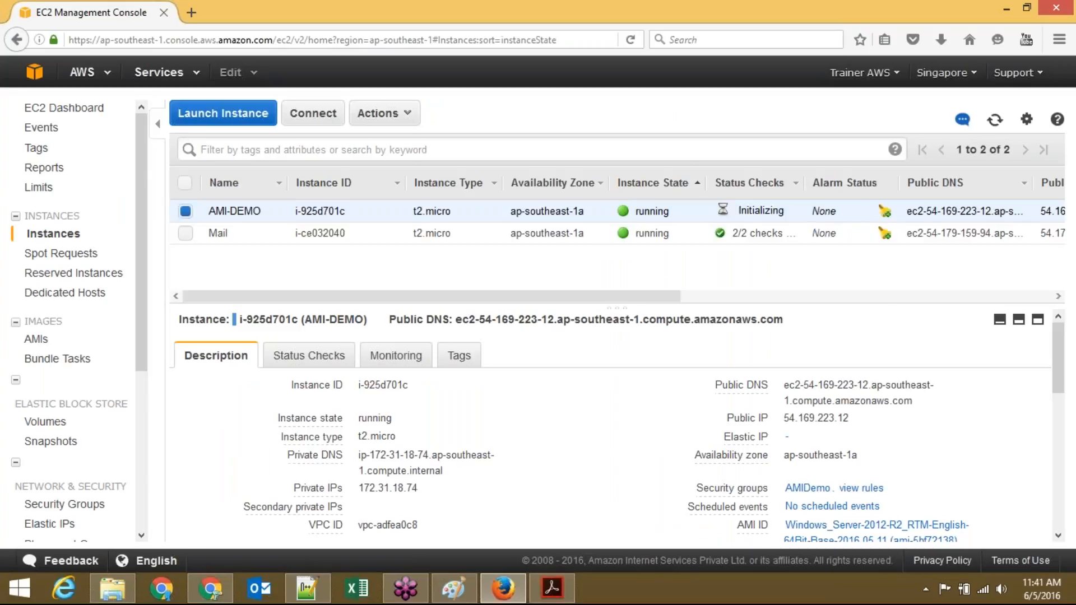
Step: Load win.pem from Downloads into AMI-DEMO's Get Windows Password dialog and decrypt the password
{"action": "left_click", "coordinate": [403, 114]}
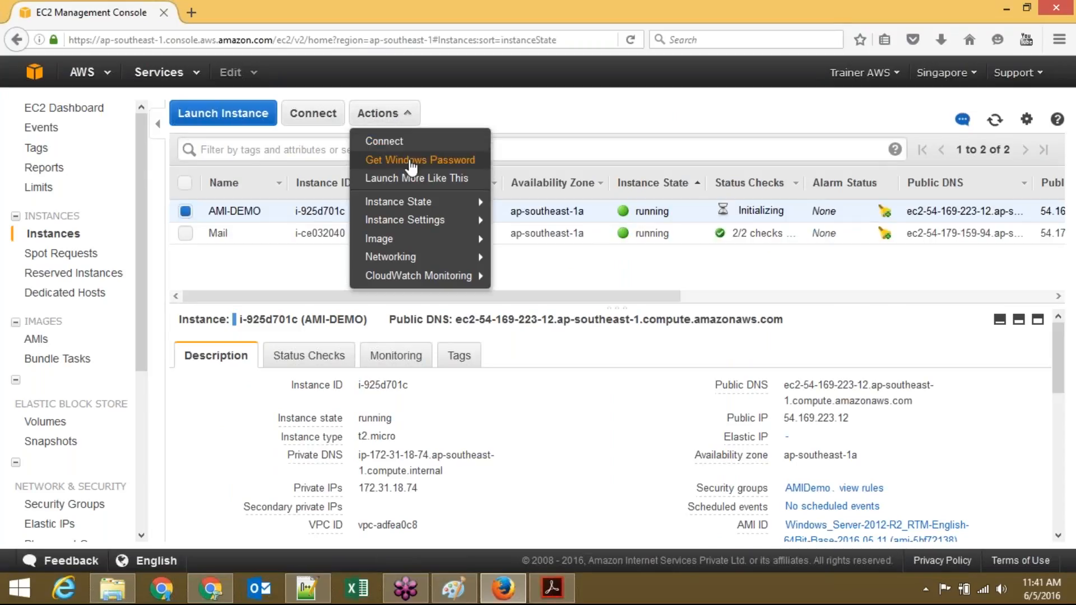
{"action": "left_click", "coordinate": [412, 162]}
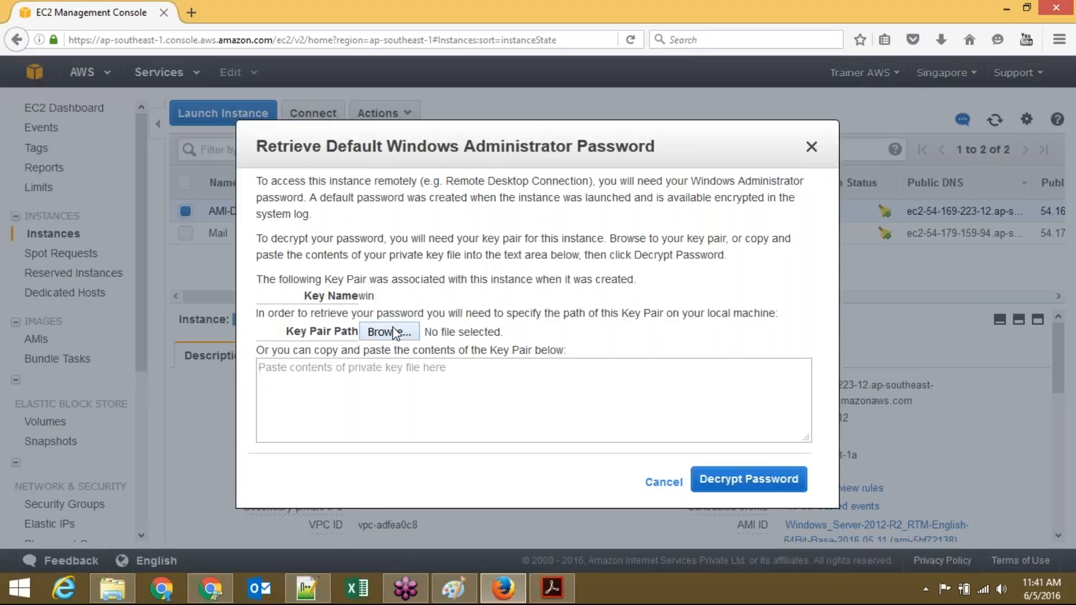
{"action": "left_click", "coordinate": [395, 331]}
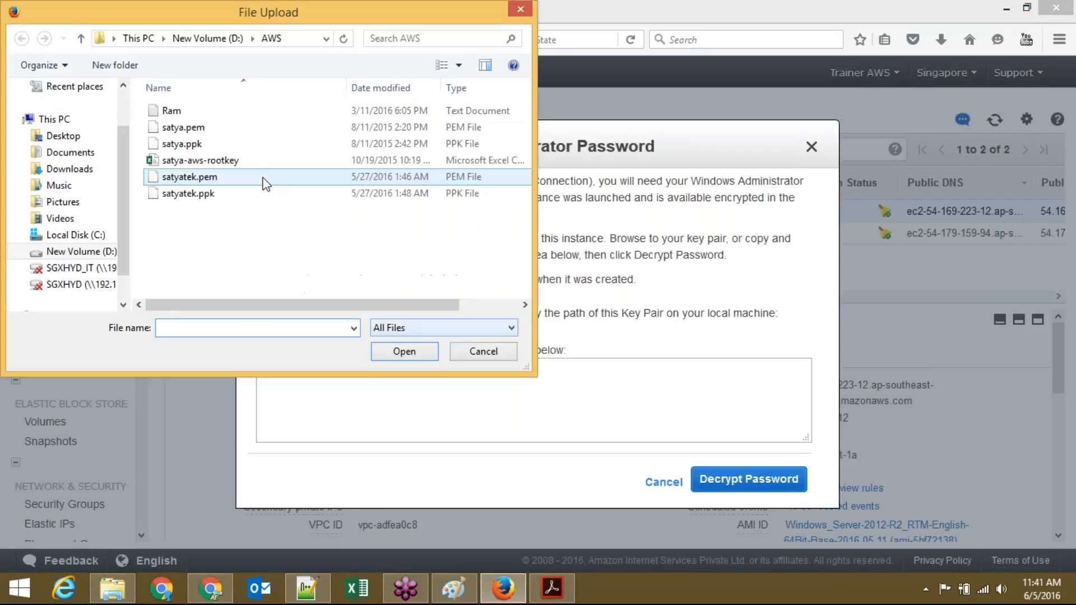
{"action": "left_click", "coordinate": [82, 173]}
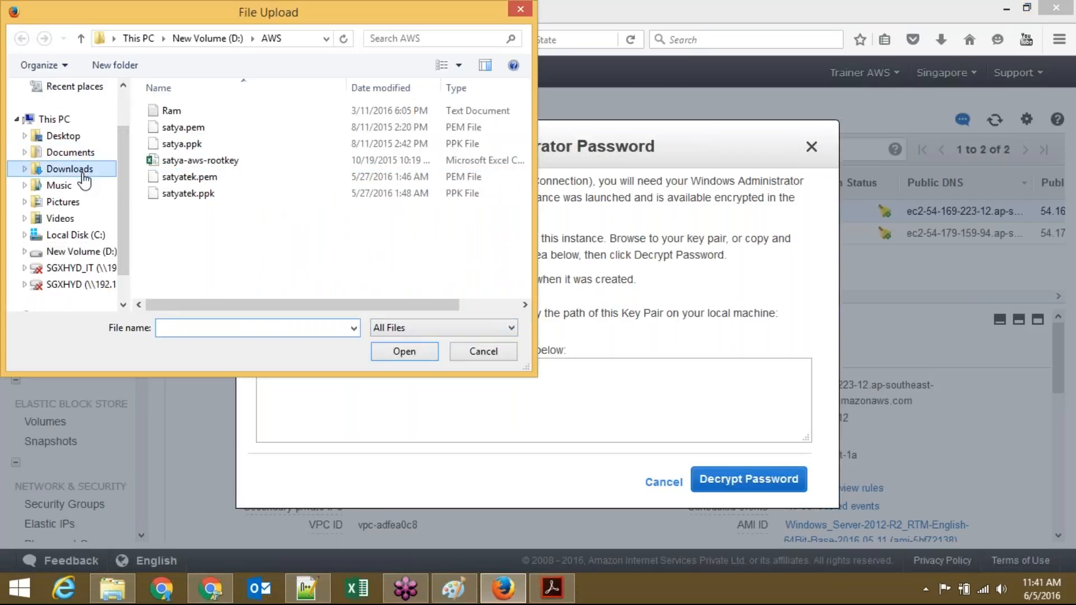
{"action": "left_click", "coordinate": [274, 241]}
{"action": "type", "text": "win.pem"}
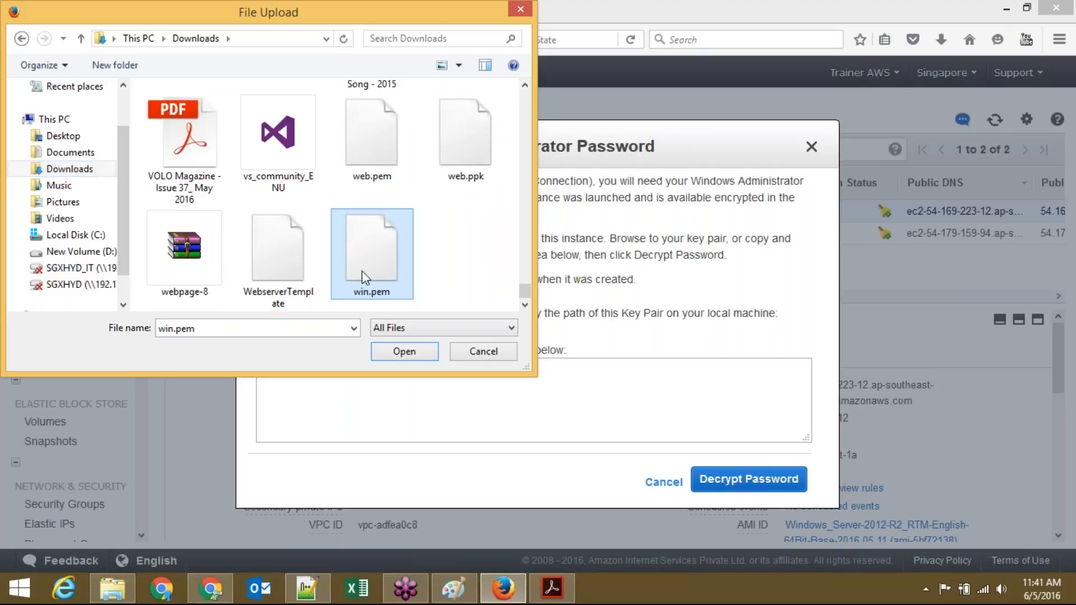
{"action": "double_click", "coordinate": [365, 278]}
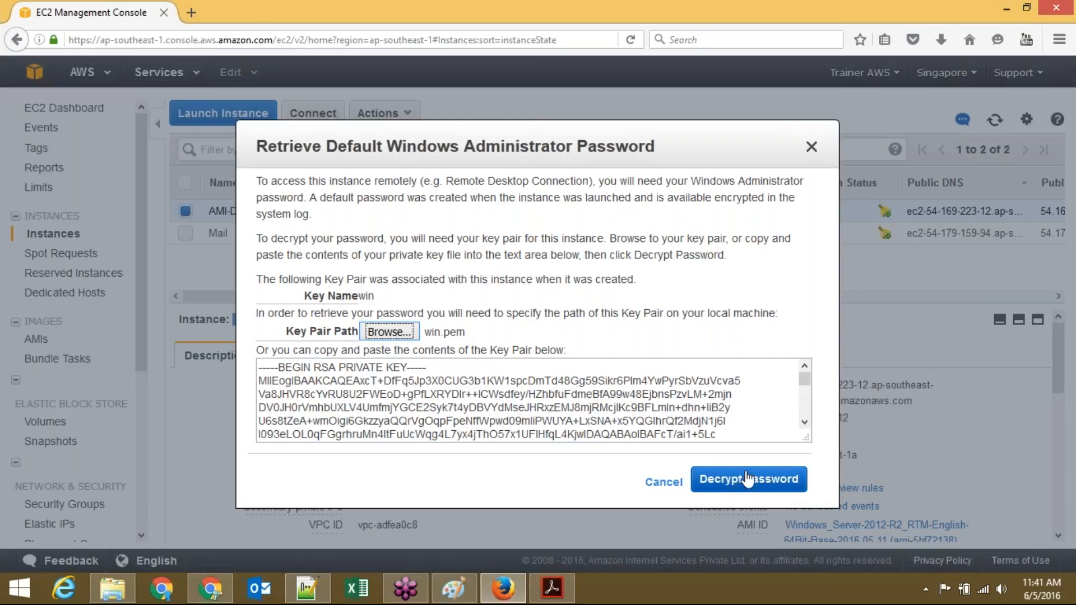
{"action": "left_click", "coordinate": [1064, 38]}
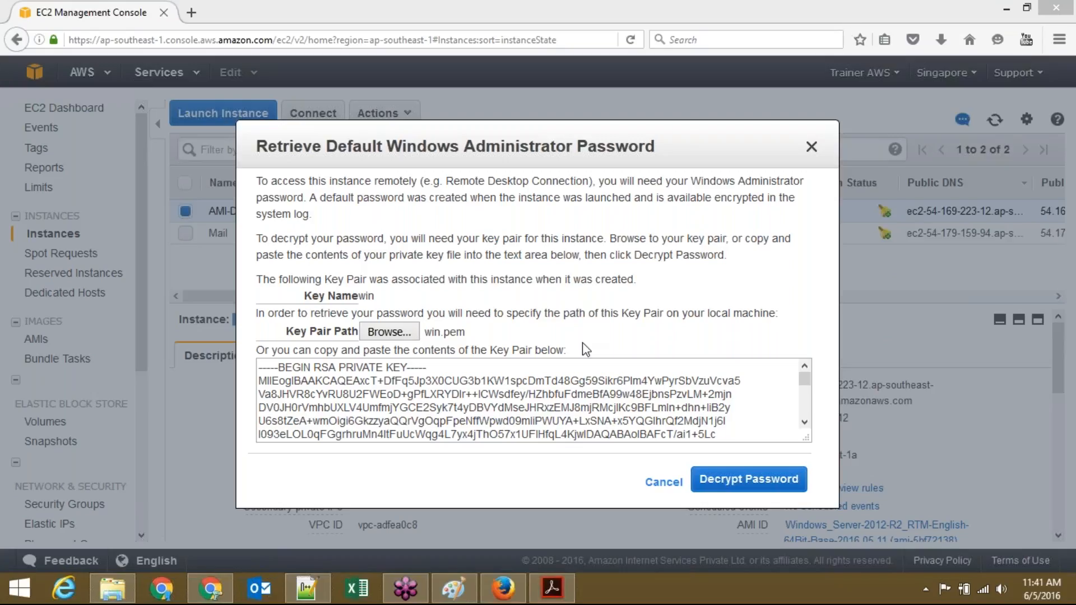
{"action": "left_click", "coordinate": [720, 486]}
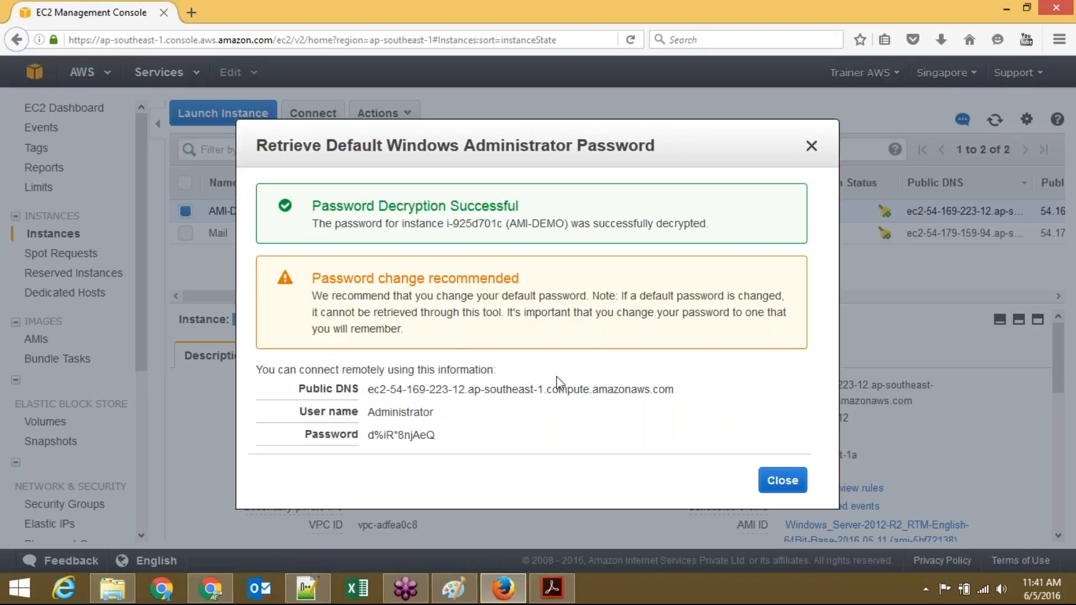
Step: Copy AMI-DEMO's public DNS address and launch the Remote Desktop client with mstsc
{"action": "left_click_drag", "start_coordinate": [368, 389], "coordinate": [653, 391]}
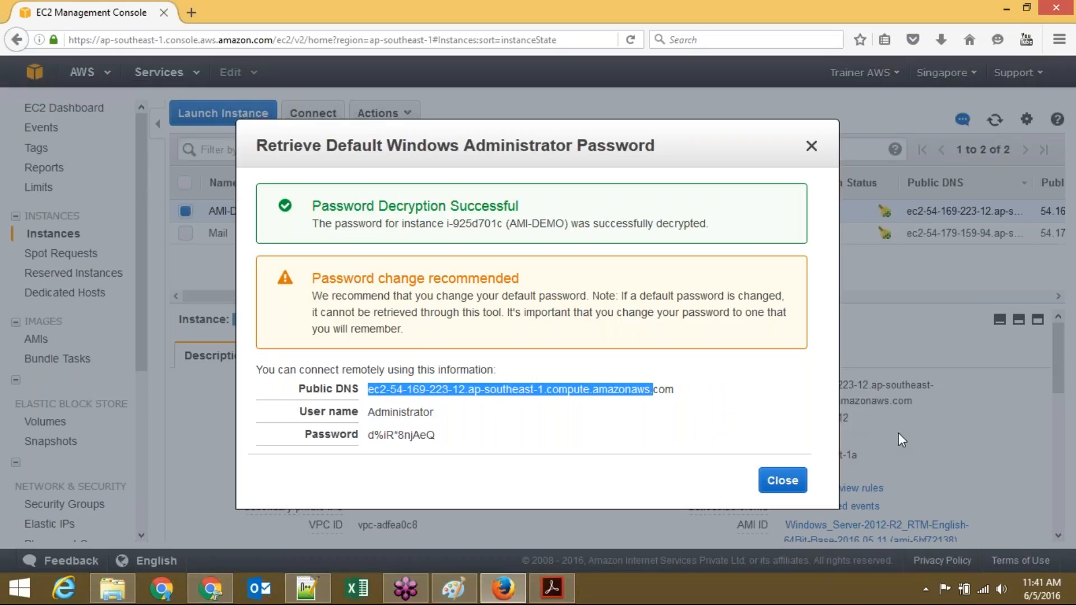
{"action": "left_click", "coordinate": [556, 412]}
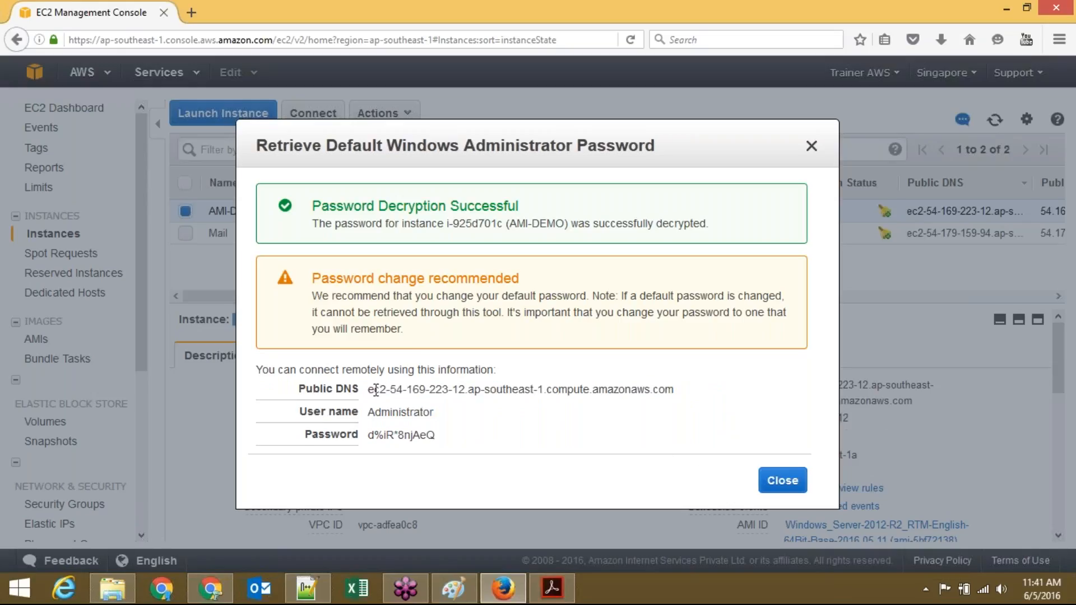
{"action": "left_click_drag", "start_coordinate": [370, 389], "coordinate": [682, 399]}
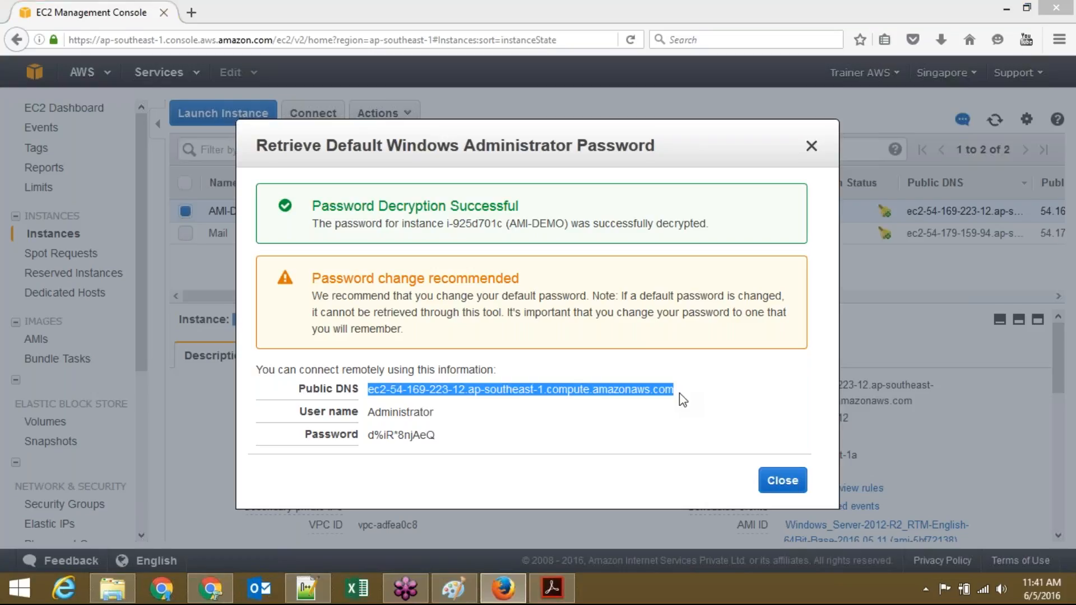
{"action": "key", "text": "super+r"}
{"action": "type", "text": "mstsc"}
{"action": "key", "text": "Return"}
{"action": "key", "text": "Return"}
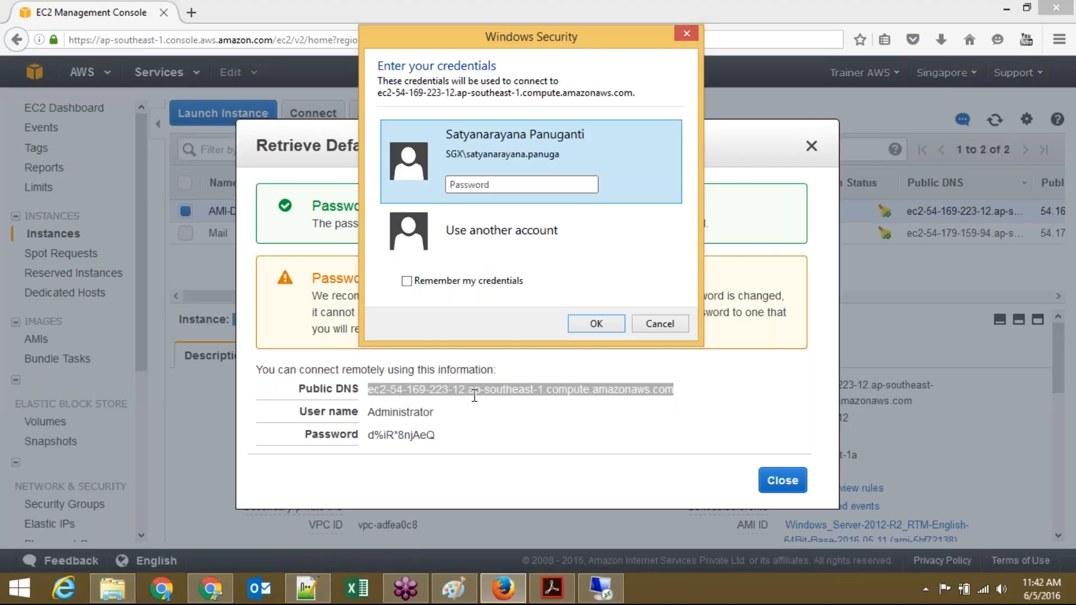
Step: Sign in as Administrator using the decrypted password copied from the console
{"action": "key", "text": "Down"}
{"action": "type", "text": "Admini"}
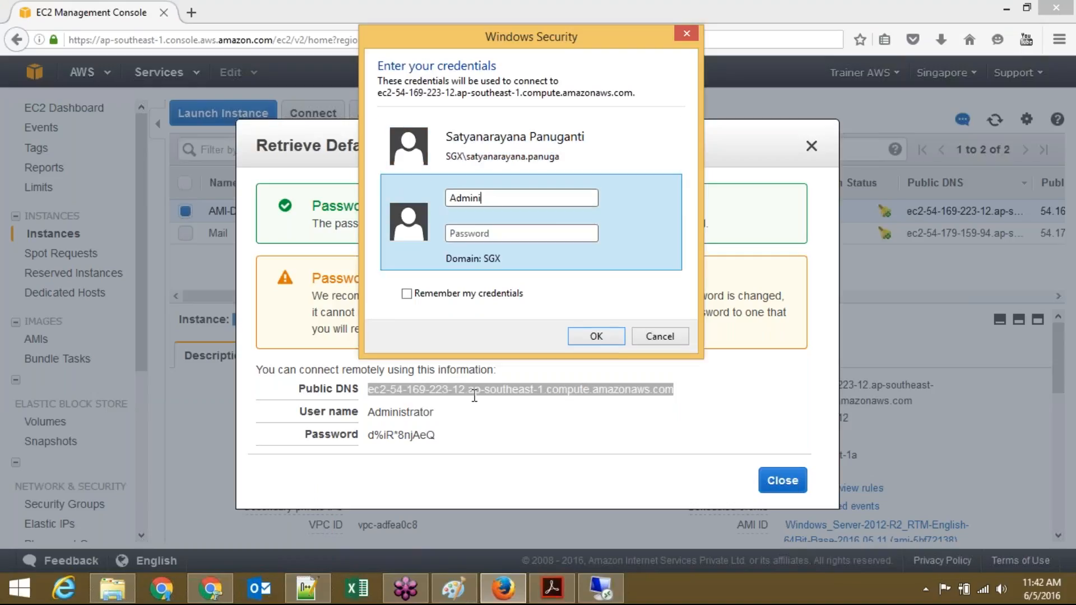
{"action": "type", "text": "strator"}
{"action": "key", "text": "Tab"}
{"action": "left_click", "coordinate": [437, 437]}
{"action": "left_click_drag", "start_coordinate": [436, 435], "coordinate": [371, 428]}
{"action": "key", "text": "ctrl+c"}
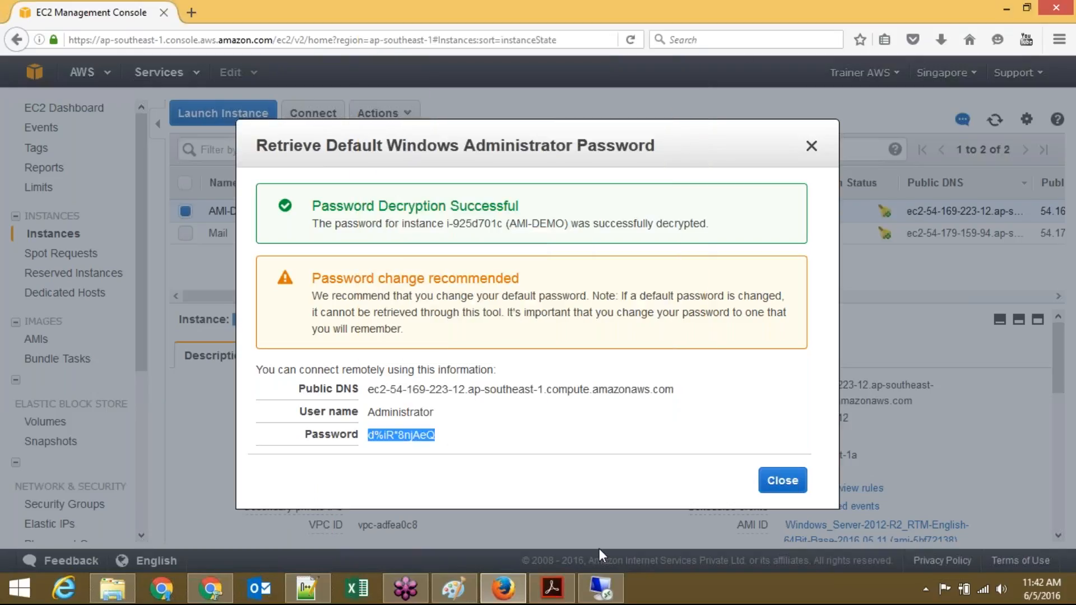
{"action": "left_click", "coordinate": [601, 589]}
{"action": "key", "text": "ctrl+v"}
{"action": "left_click", "coordinate": [599, 337]}
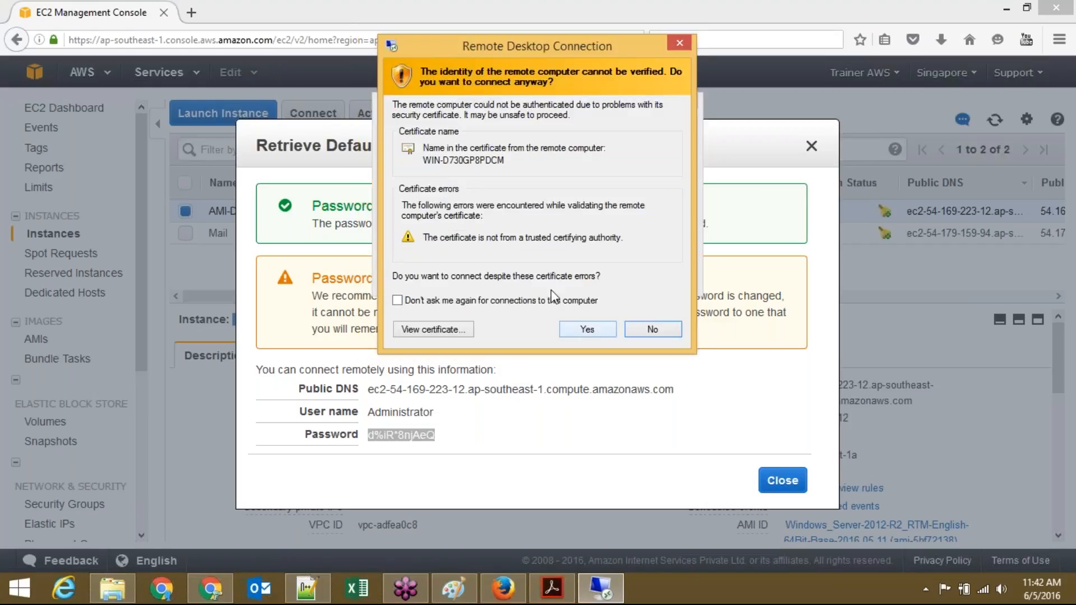
Step: Accept the certificate permanently, minimize the remote session, and close the password details
{"action": "left_click", "coordinate": [554, 302]}
{"action": "left_click", "coordinate": [588, 330]}
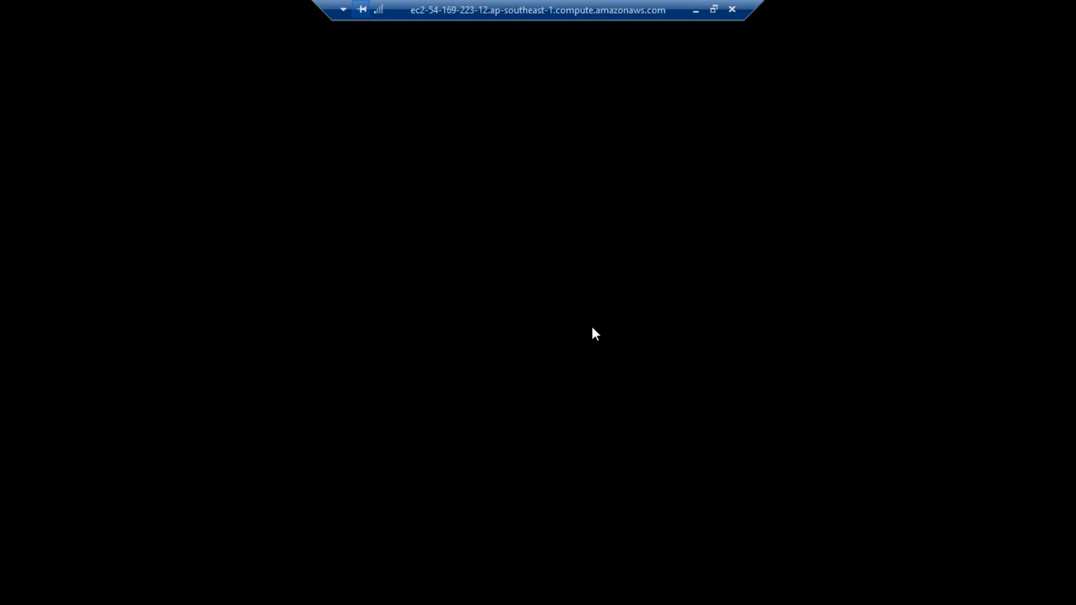
{"action": "left_click_drag", "start_coordinate": [314, 2], "coordinate": [532, 1]}
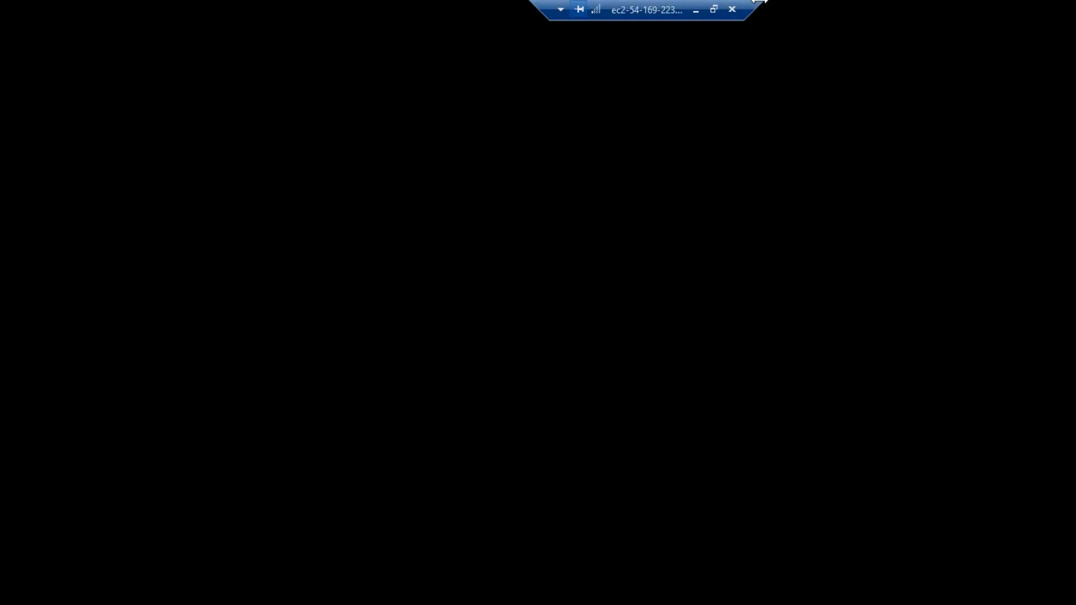
{"action": "left_click", "coordinate": [696, 10]}
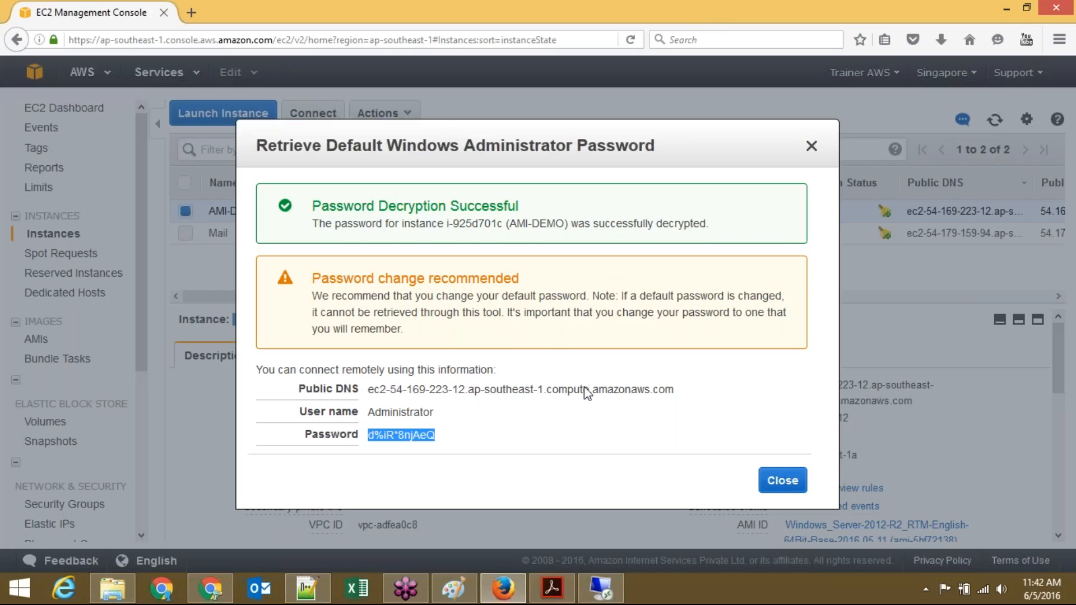
{"action": "left_click", "coordinate": [787, 483]}
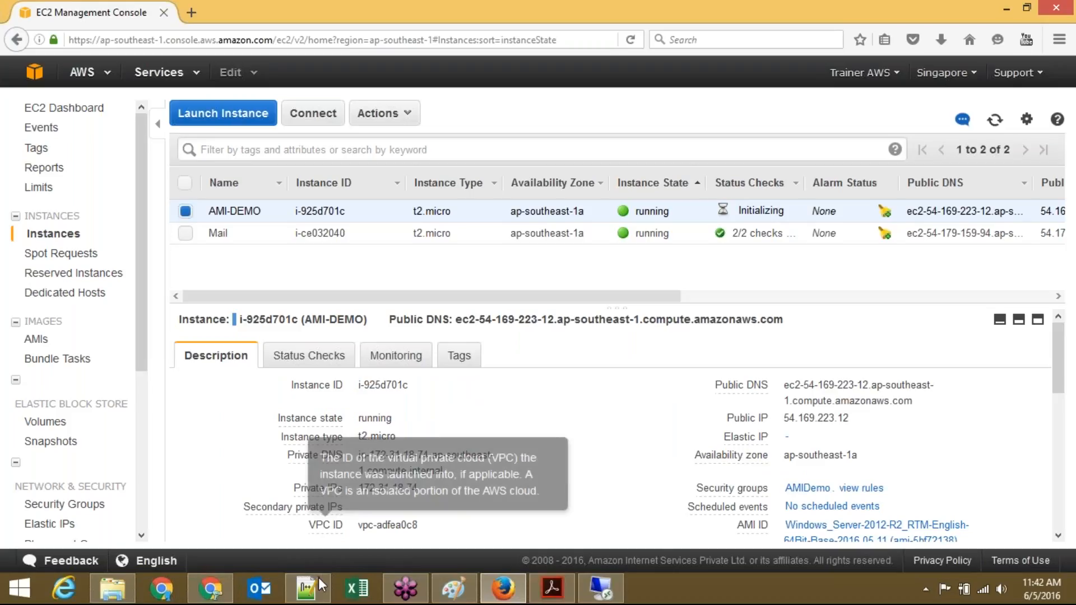
{"action": "left_click", "coordinate": [314, 598]}
Step: Replace the new 6 note with 'Administrator/' followed by the pasted password, then minimize Notepad++
{"action": "key", "text": "ctrl+a"}
{"action": "key", "text": "Delete"}
{"action": "key", "text": "ctrl+v"}
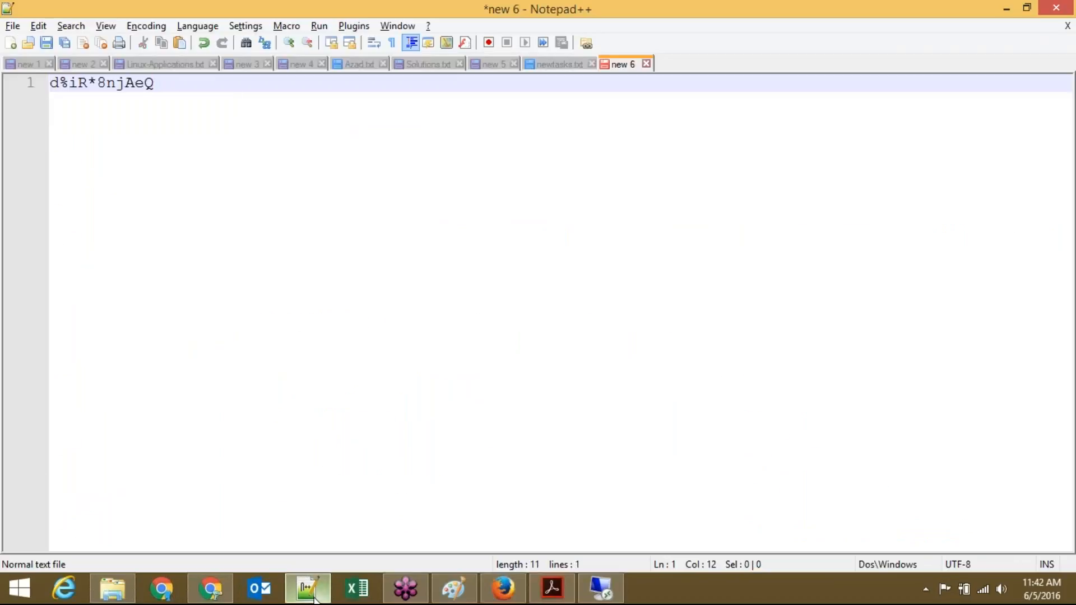
{"action": "key", "text": "Home"}
{"action": "type", "text": "Administrat"}
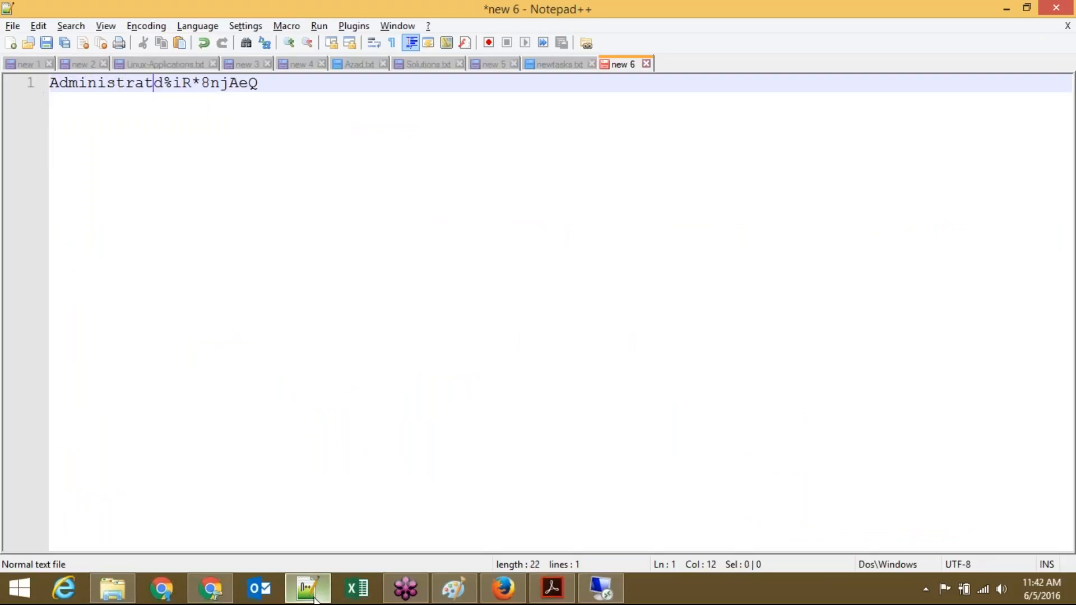
{"action": "type", "text": "or/"}
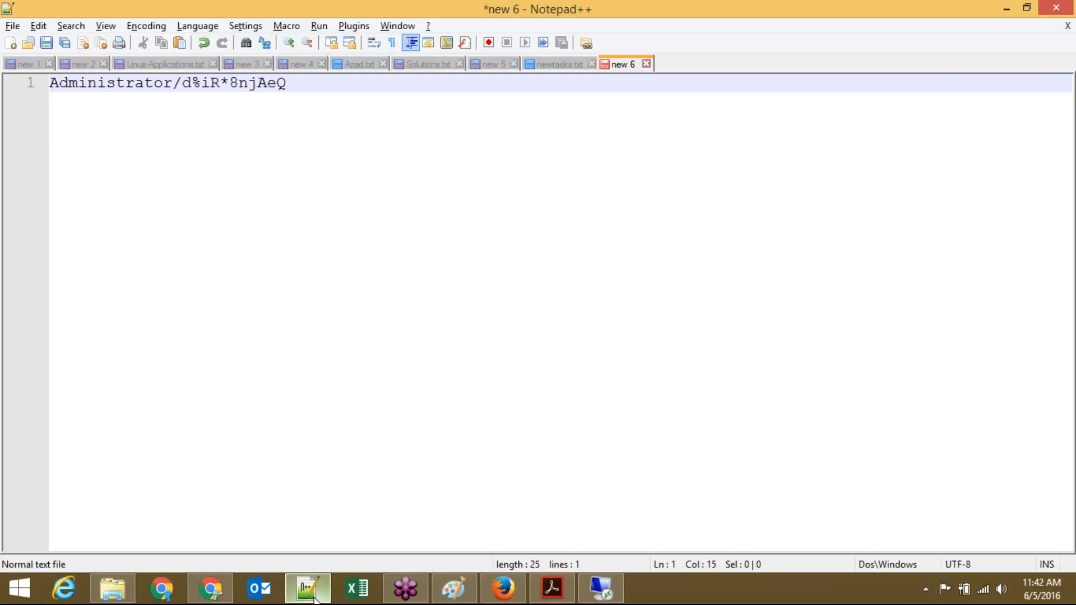
{"action": "key", "text": "End"}
{"action": "key", "text": "Return"}
{"action": "key", "text": "Return"}
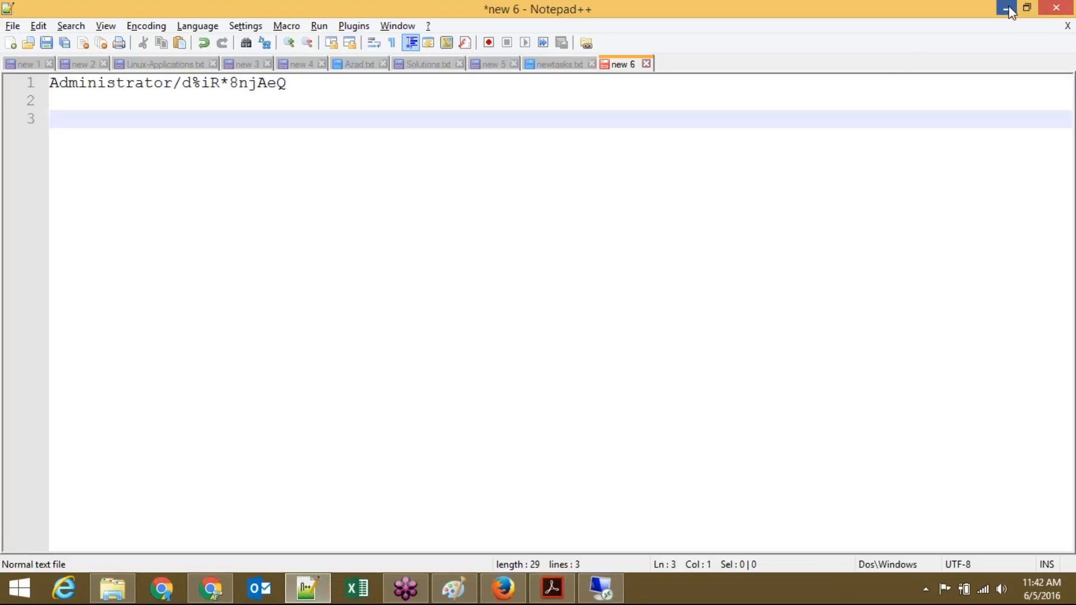
{"action": "left_click", "coordinate": [1007, 9]}
Step: Start Server Manager's Add Roles and Features wizard on AMI-DEMO, then minimize the remote session
{"action": "left_click", "coordinate": [602, 588]}
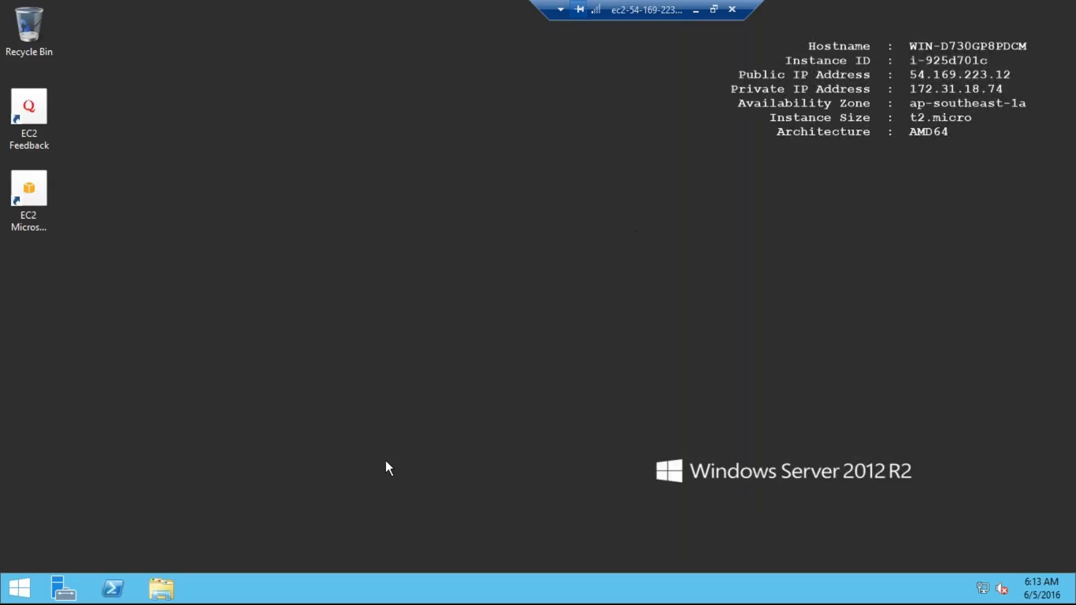
{"action": "left_click", "coordinate": [66, 596]}
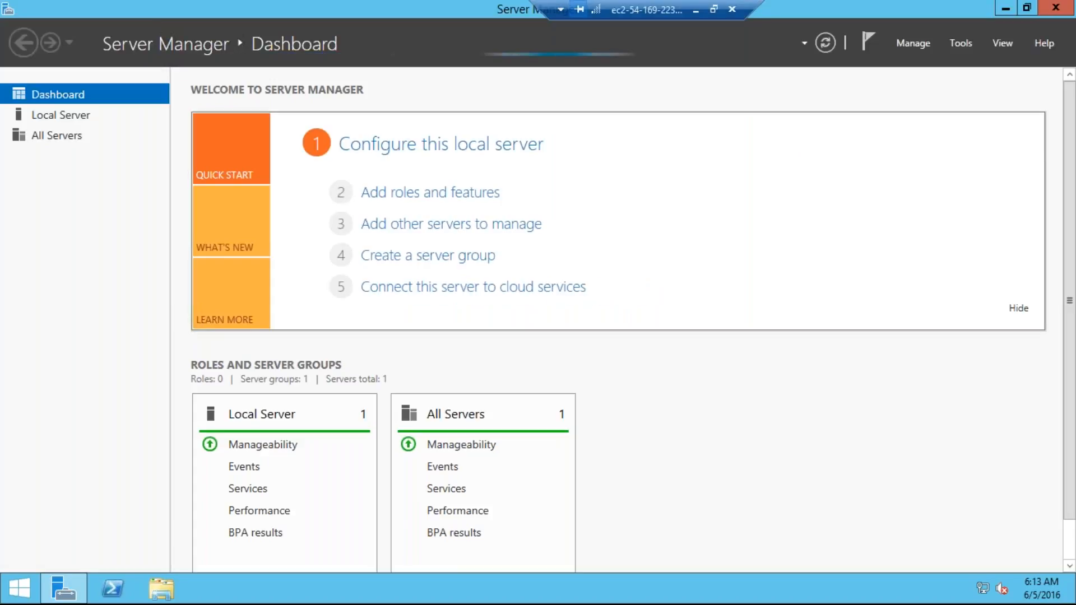
{"action": "left_click", "coordinate": [431, 193]}
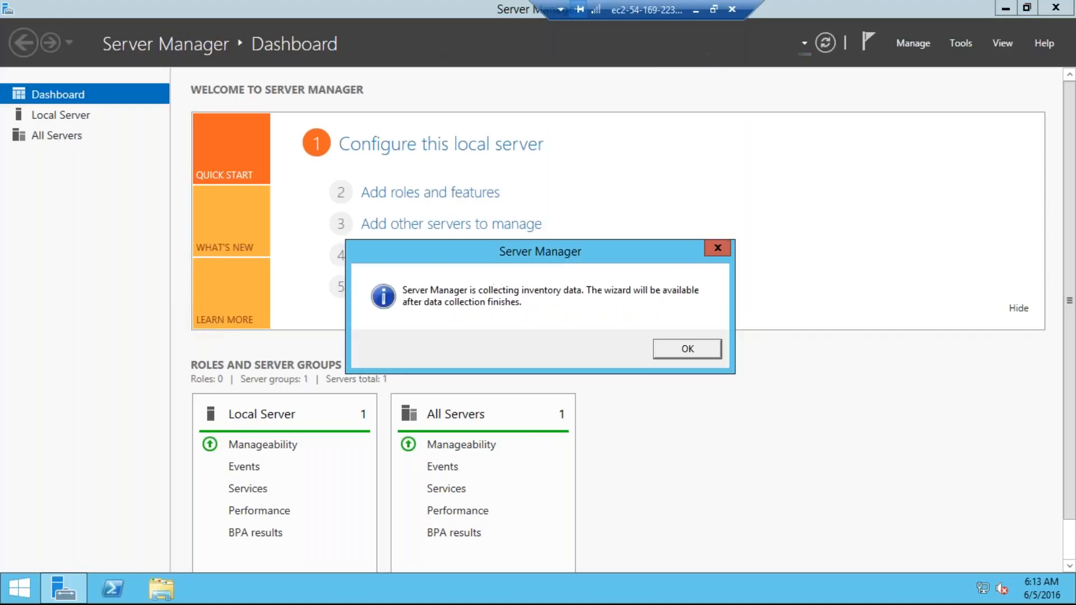
{"action": "left_click", "coordinate": [688, 349]}
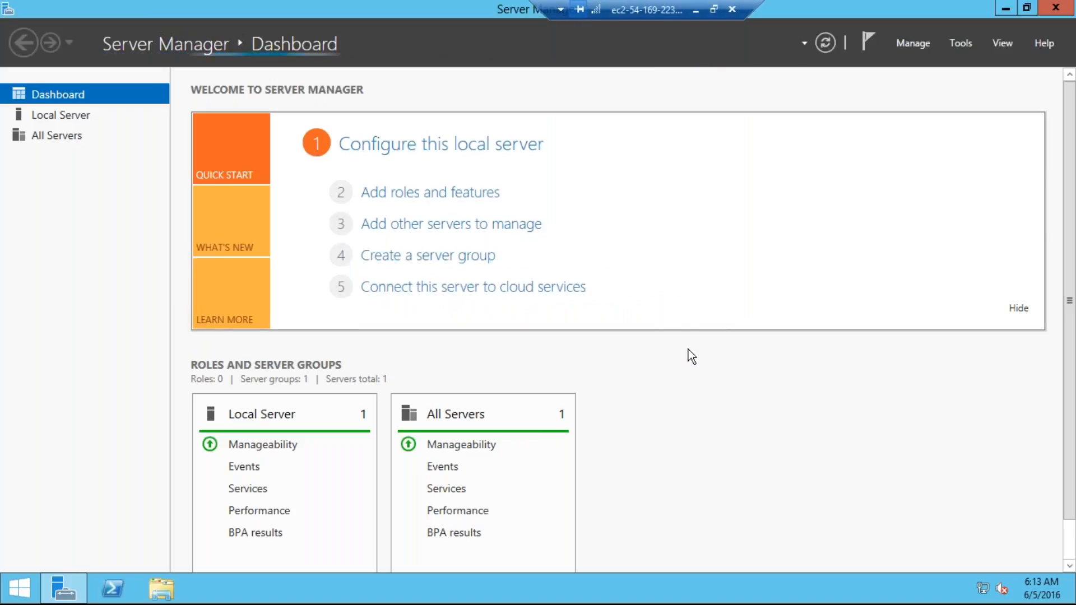
{"action": "left_click", "coordinate": [695, 9]}
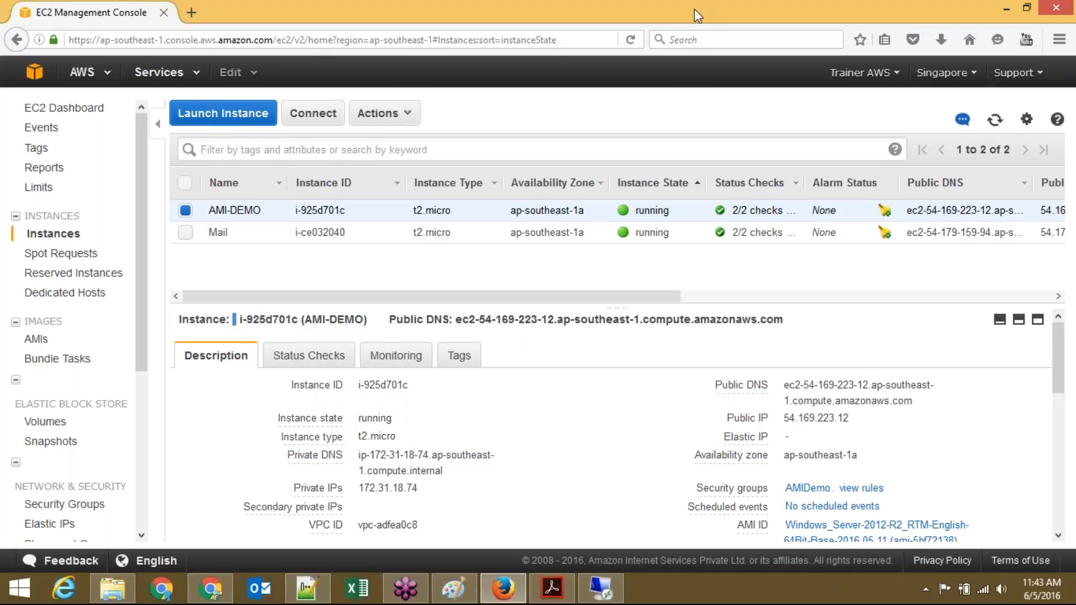
Step: Copy AMI-DEMO's public IP 54.169.223.12 from the EC2 console and load it in a new Chrome tab
{"action": "double_click", "coordinate": [816, 417]}
{"action": "left_click", "coordinate": [816, 417]}
{"action": "left_click_drag", "start_coordinate": [854, 418], "coordinate": [786, 418]}
{"action": "key", "text": "ctrl+c"}
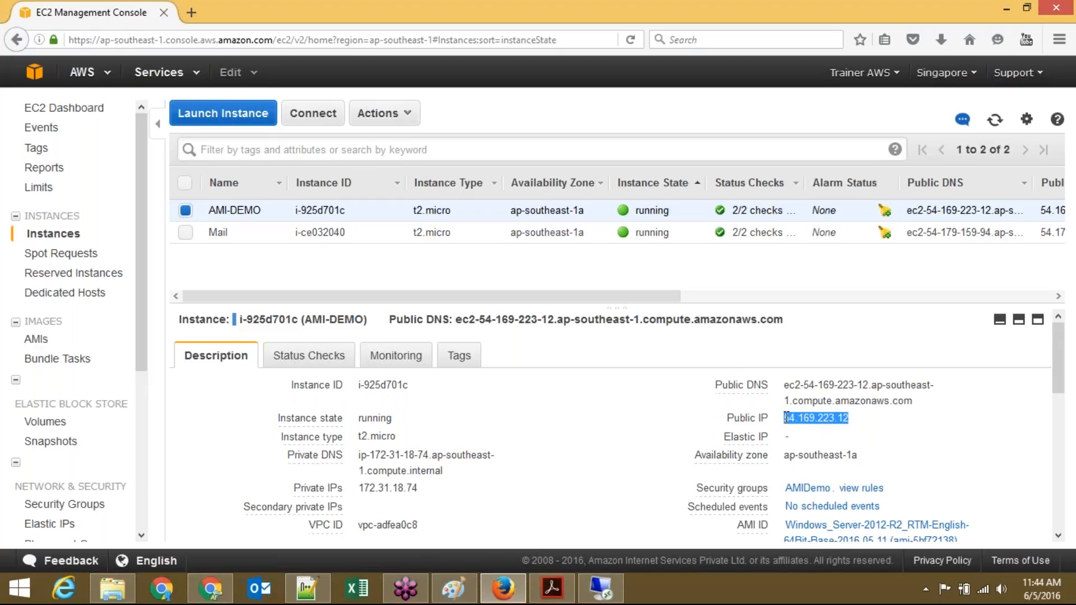
{"action": "left_click", "coordinate": [219, 595]}
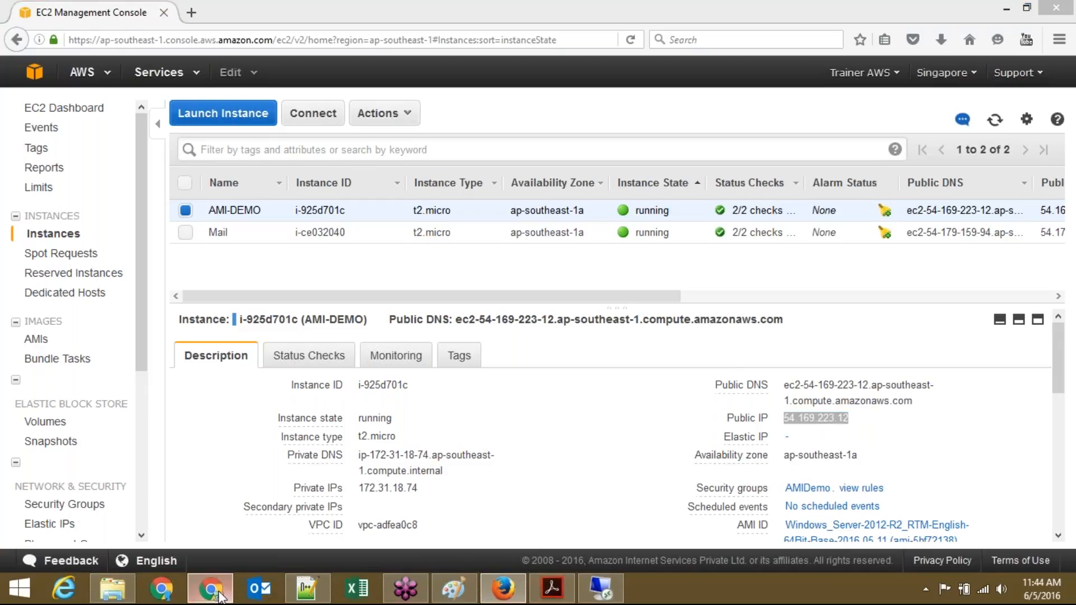
{"action": "key", "text": "ctrl+t"}
{"action": "key", "text": "ctrl+v"}
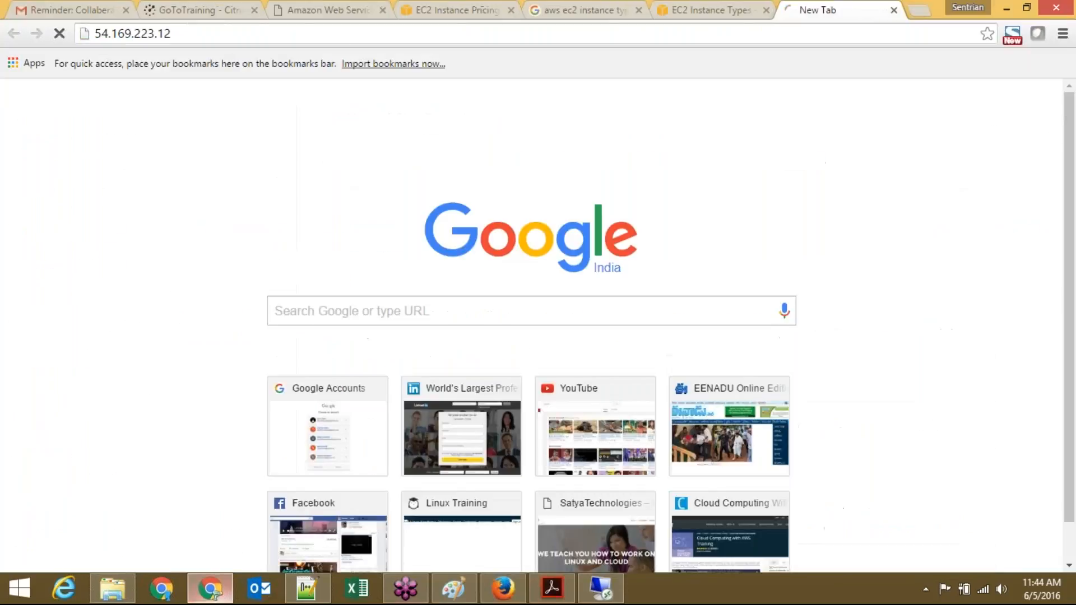
{"action": "key", "text": "Return"}
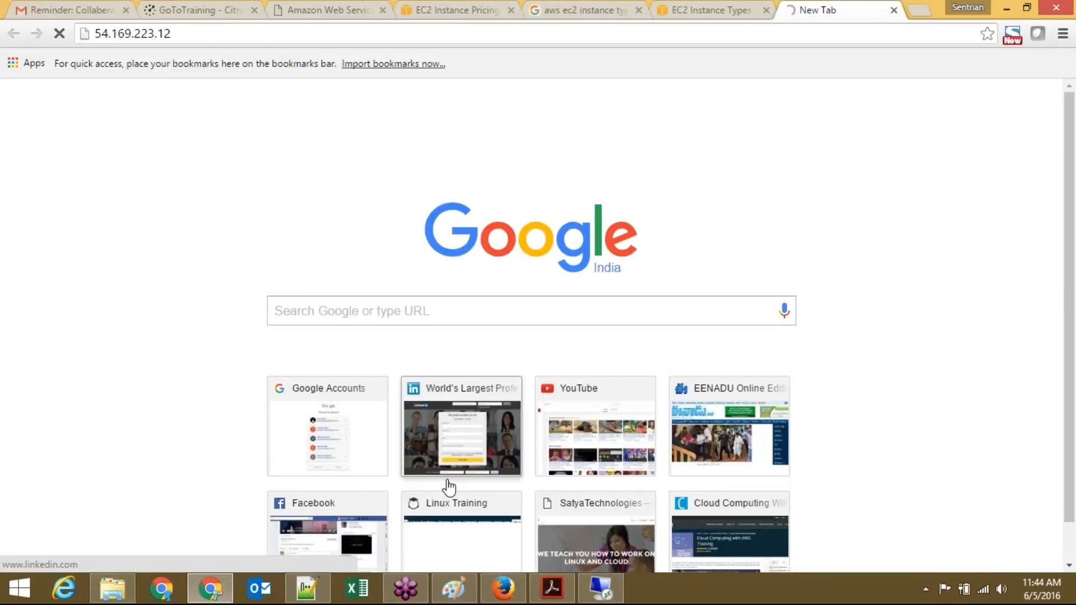
{"action": "left_click", "coordinate": [602, 599]}
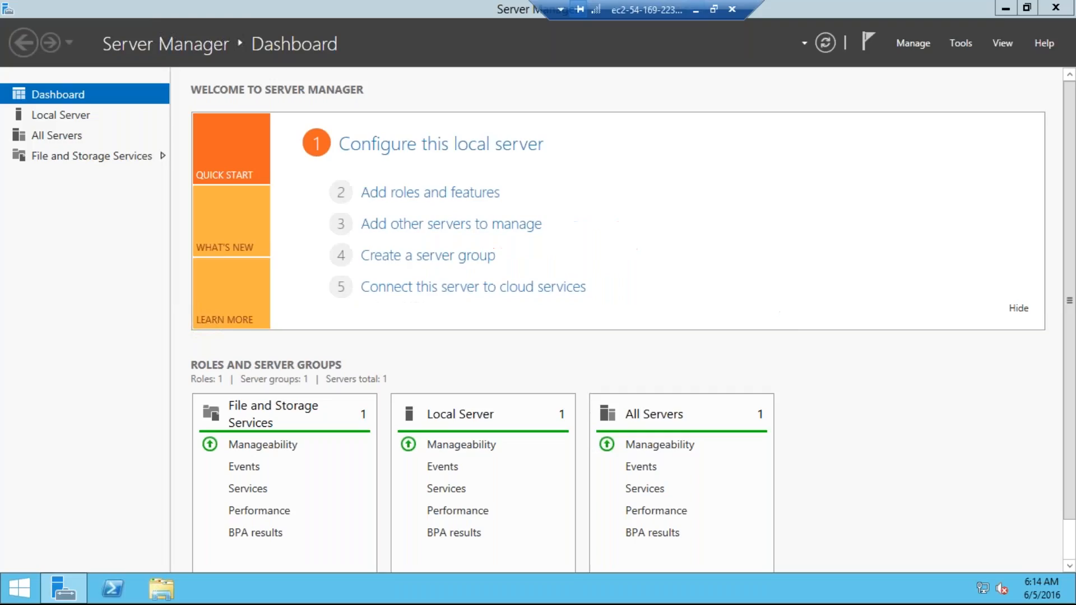
Step: Start the Add Roles and Features wizard with role-based installation on this server
{"action": "left_click", "coordinate": [452, 193]}
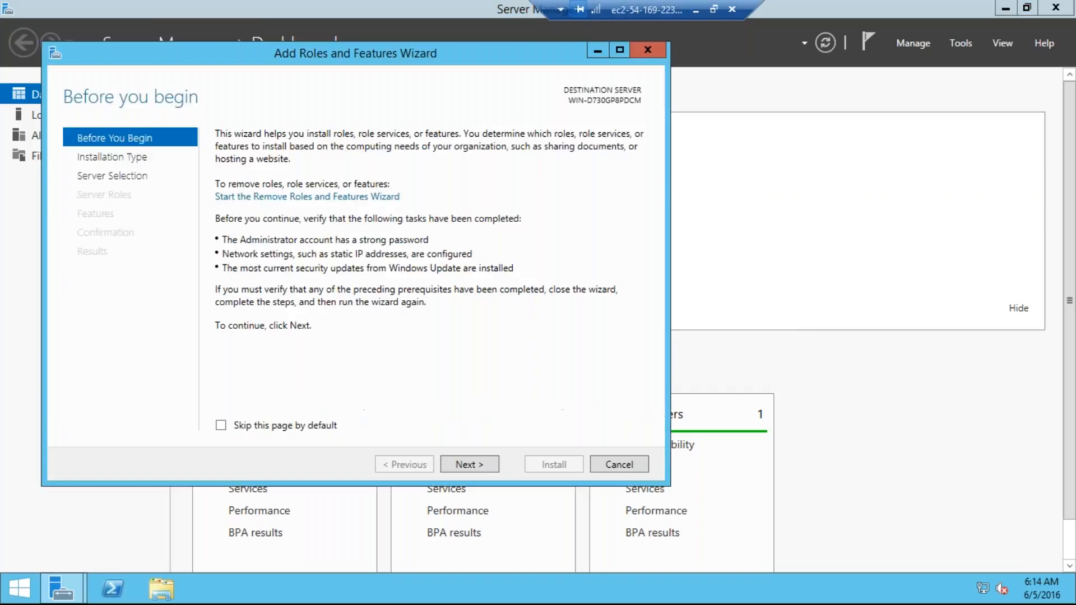
{"action": "left_click", "coordinate": [461, 465]}
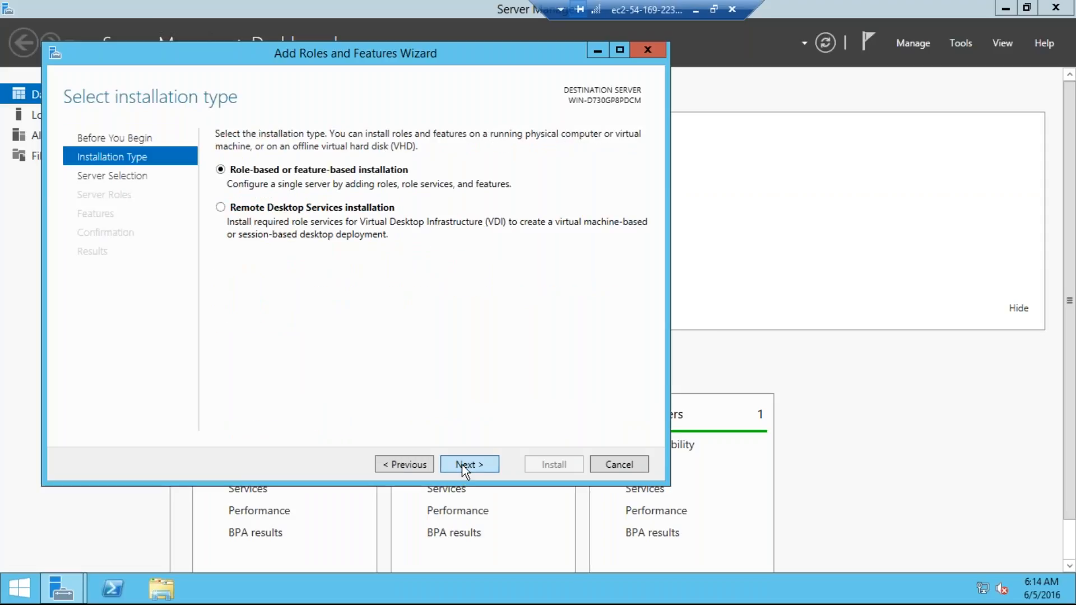
{"action": "left_click", "coordinate": [461, 465]}
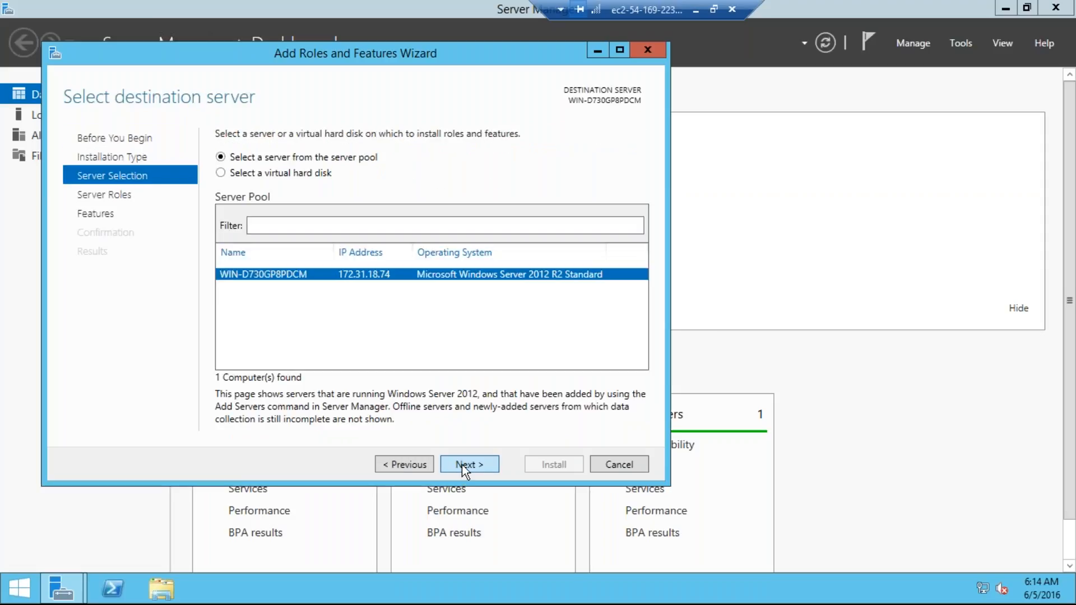
{"action": "left_click", "coordinate": [462, 465]}
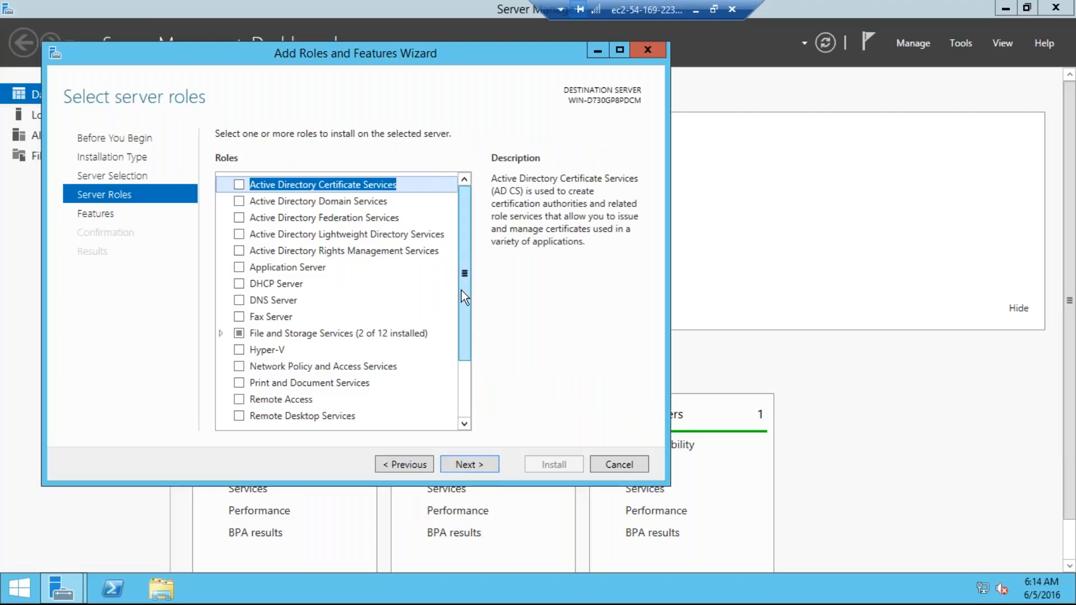
{"action": "left_click_drag", "start_coordinate": [462, 294], "coordinate": [465, 371]}
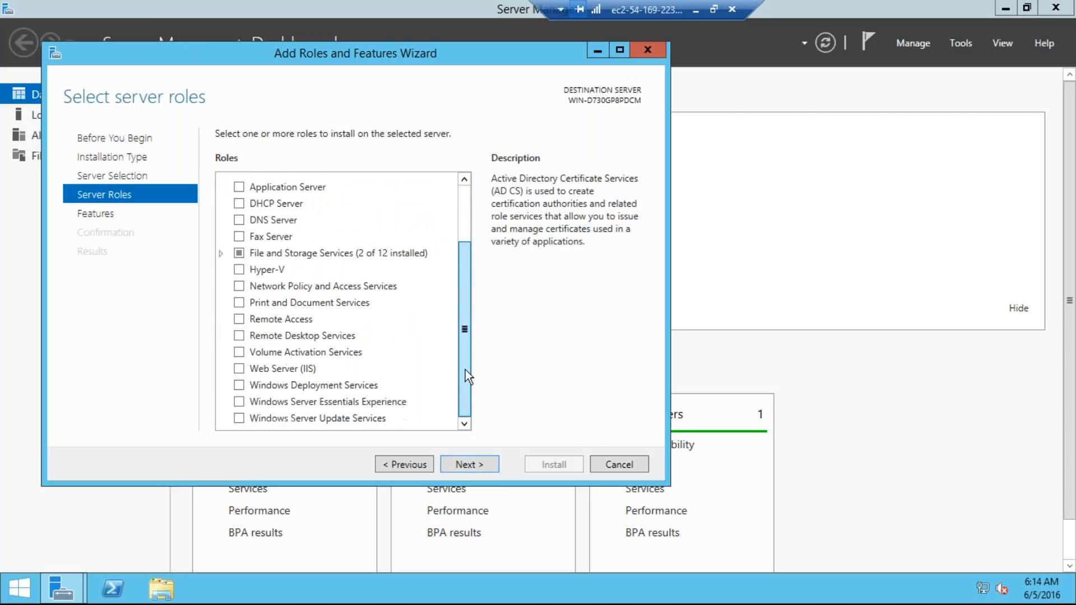
Step: Select Web Server (IIS) with its management tools and default role services, and begin installing
{"action": "left_click", "coordinate": [239, 369]}
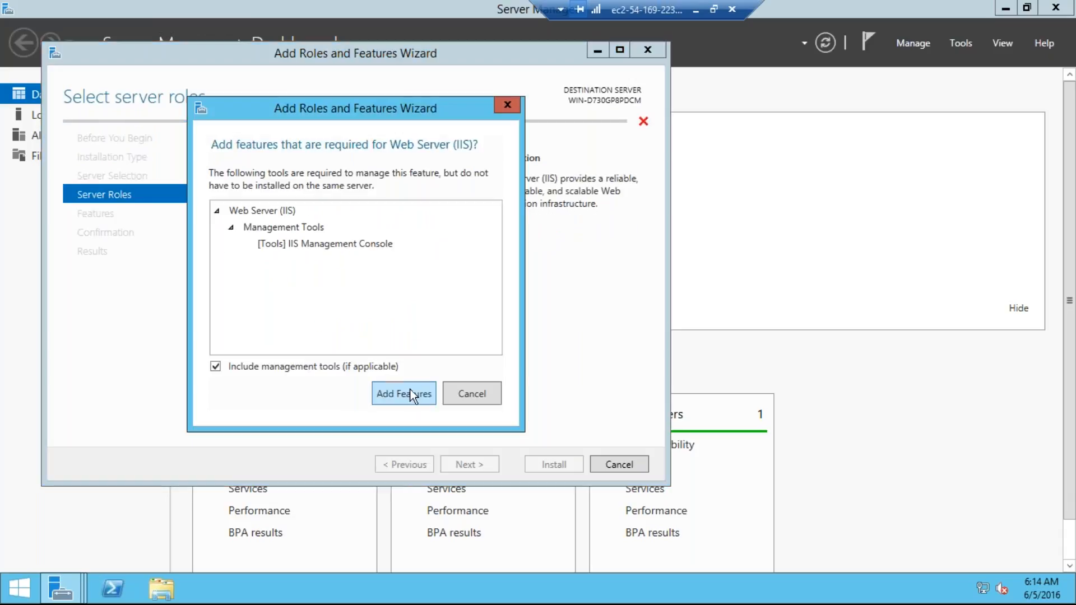
{"action": "left_click", "coordinate": [412, 394]}
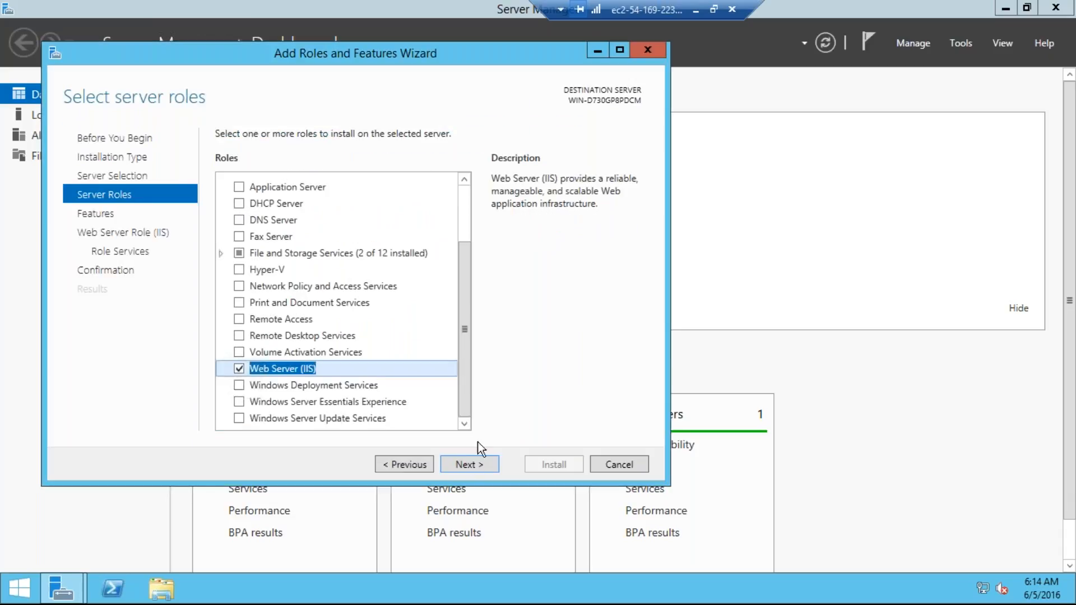
{"action": "left_click", "coordinate": [473, 463]}
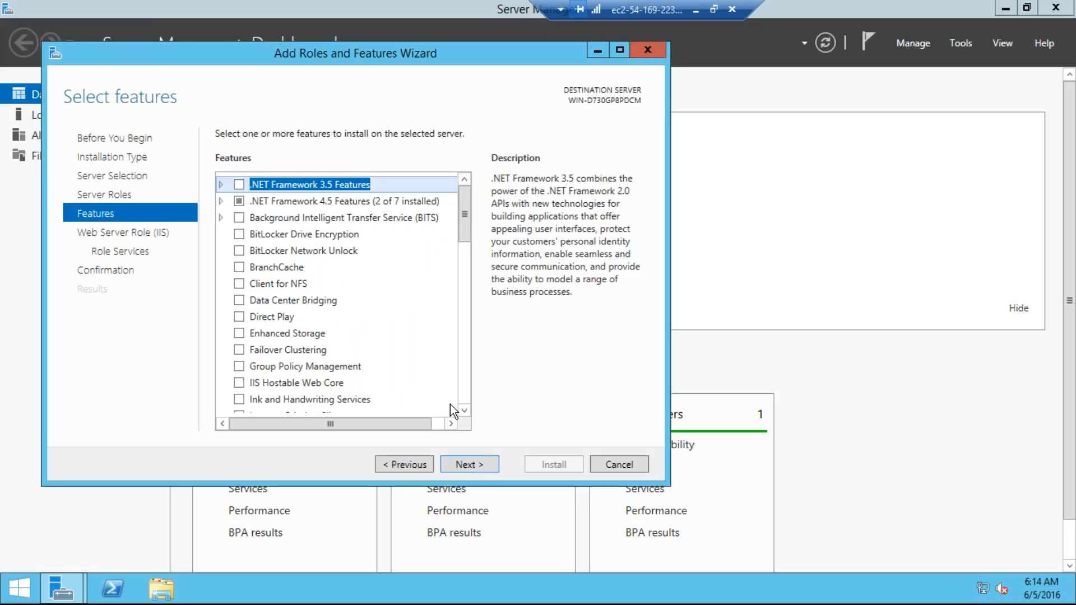
{"action": "left_click", "coordinate": [468, 462]}
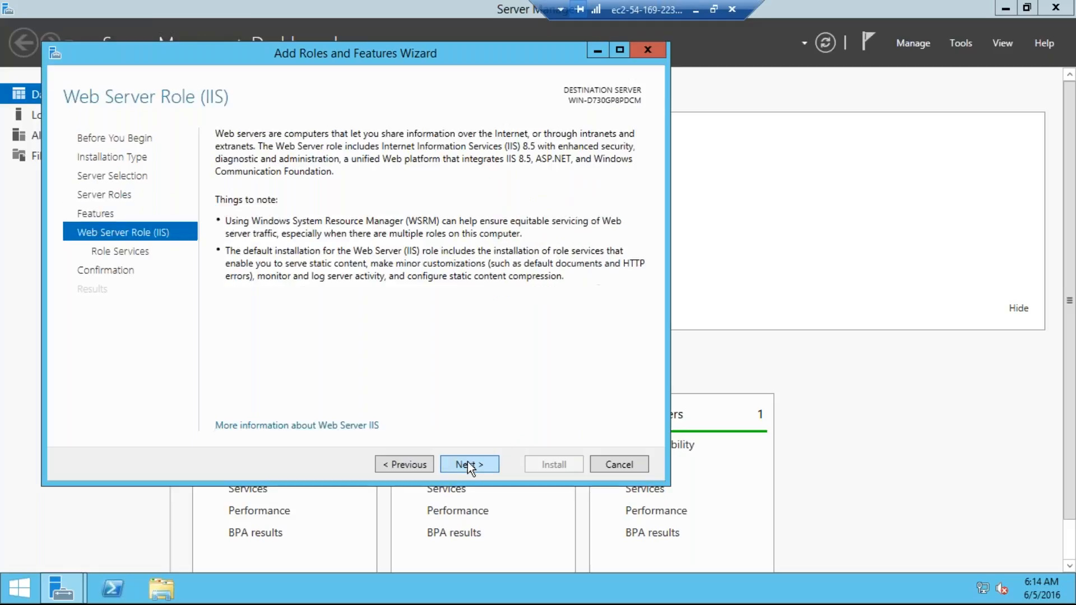
{"action": "left_click", "coordinate": [472, 464]}
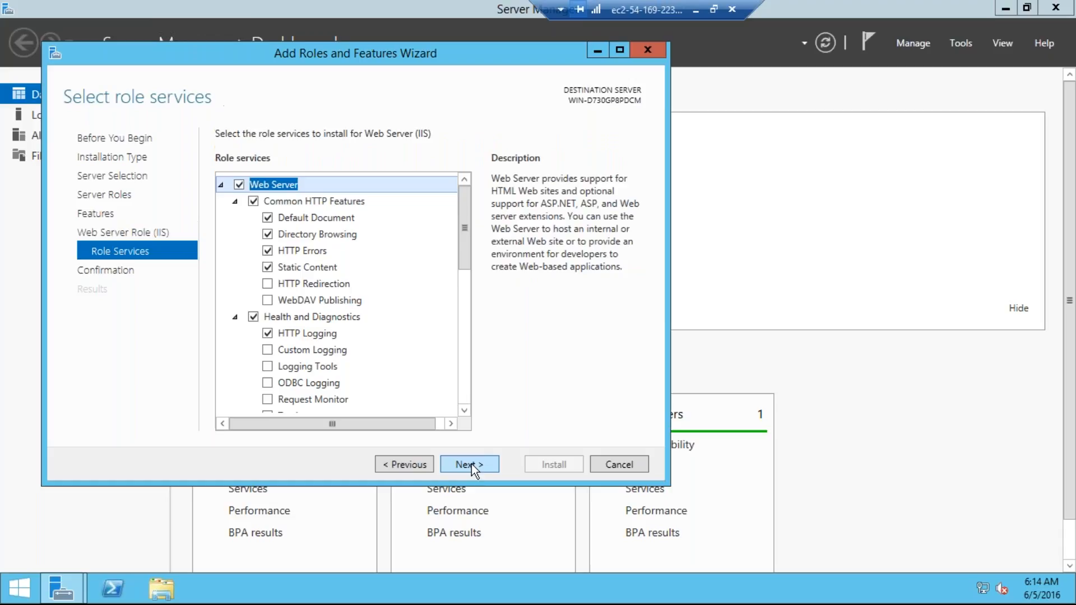
{"action": "left_click", "coordinate": [475, 460]}
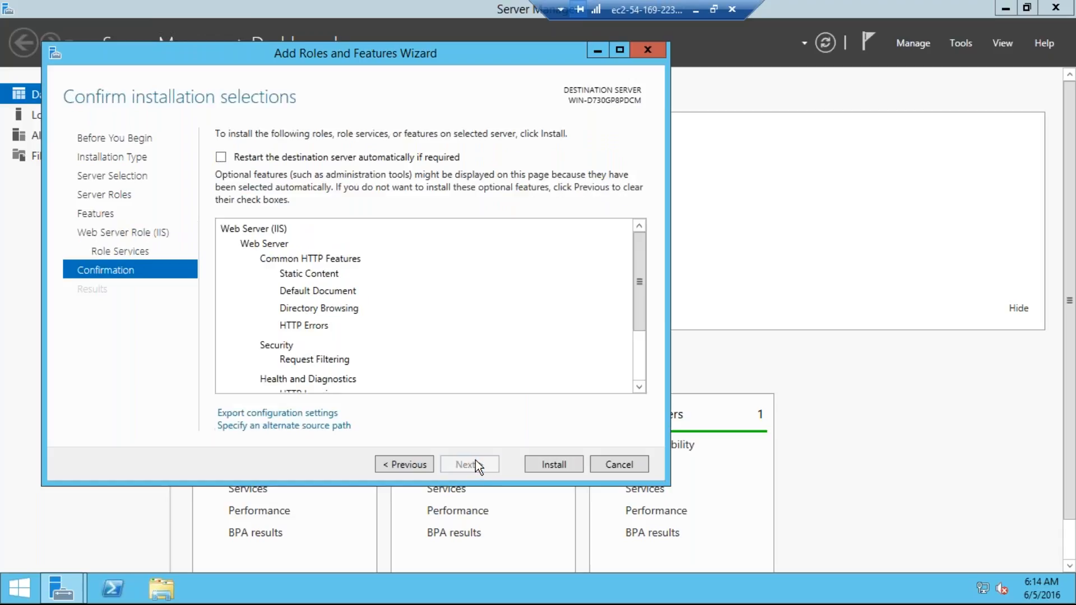
{"action": "left_click", "coordinate": [554, 464]}
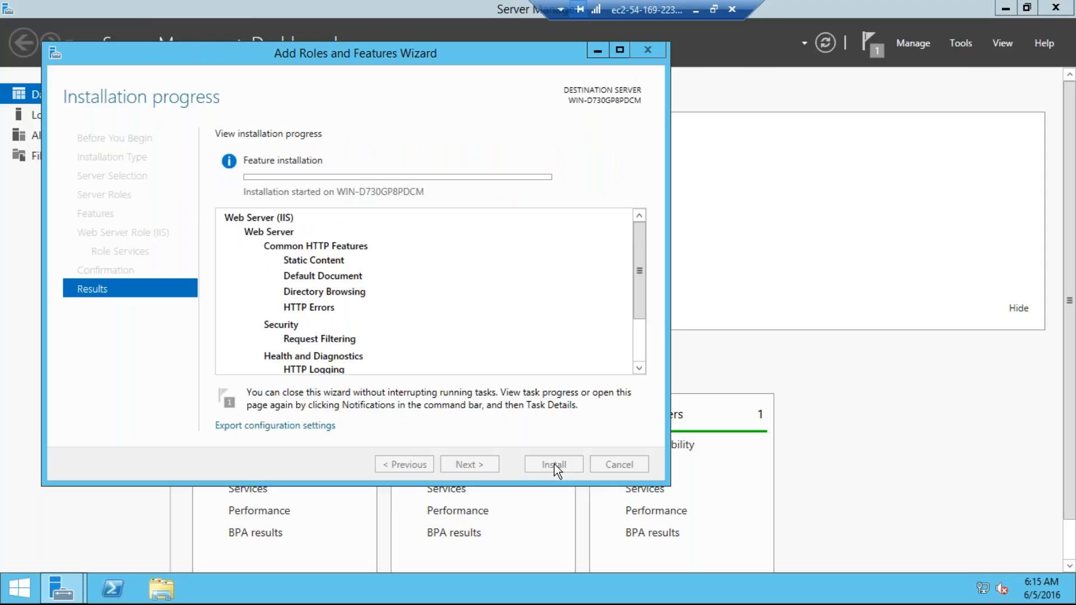
{"action": "left_click", "coordinate": [695, 9]}
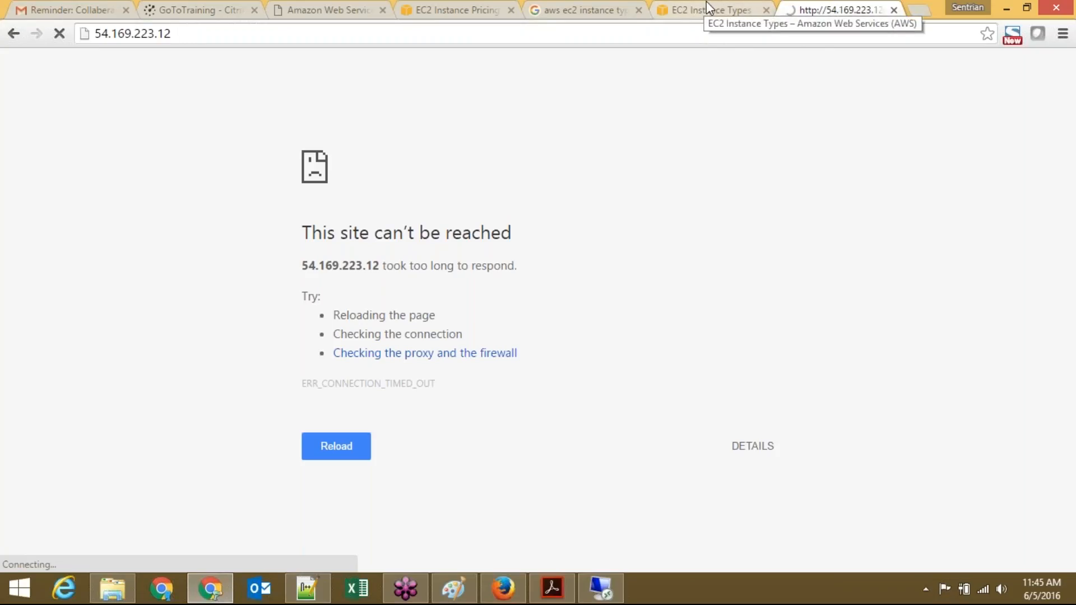
Step: Open slicemaker.com/sample/page-1.html and browse the free web page templates
{"action": "left_click", "coordinate": [732, 39]}
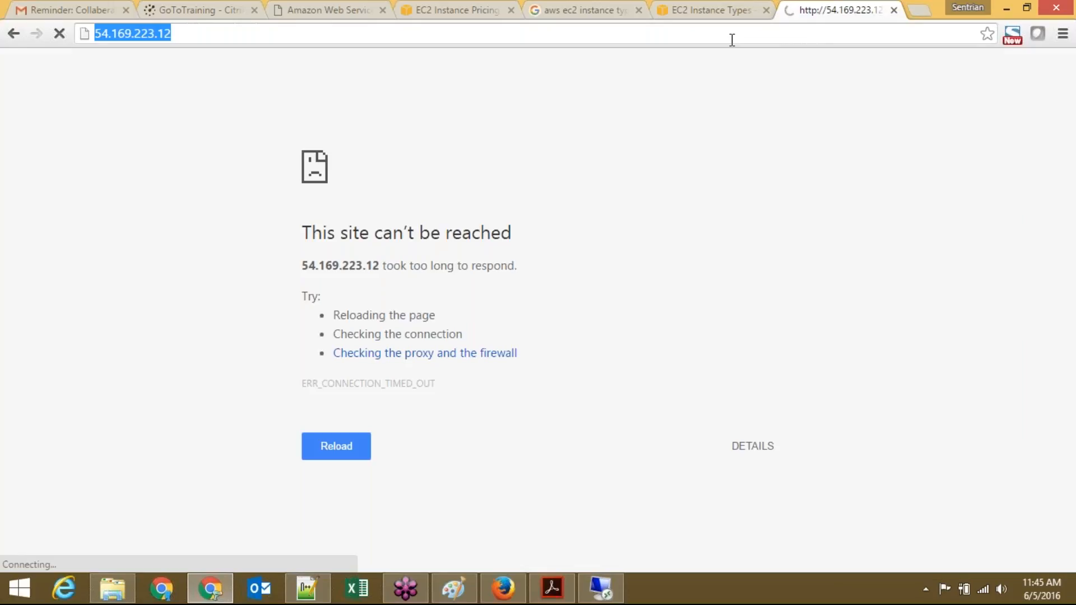
{"action": "type", "text": "slice"}
{"action": "key", "text": "End"}
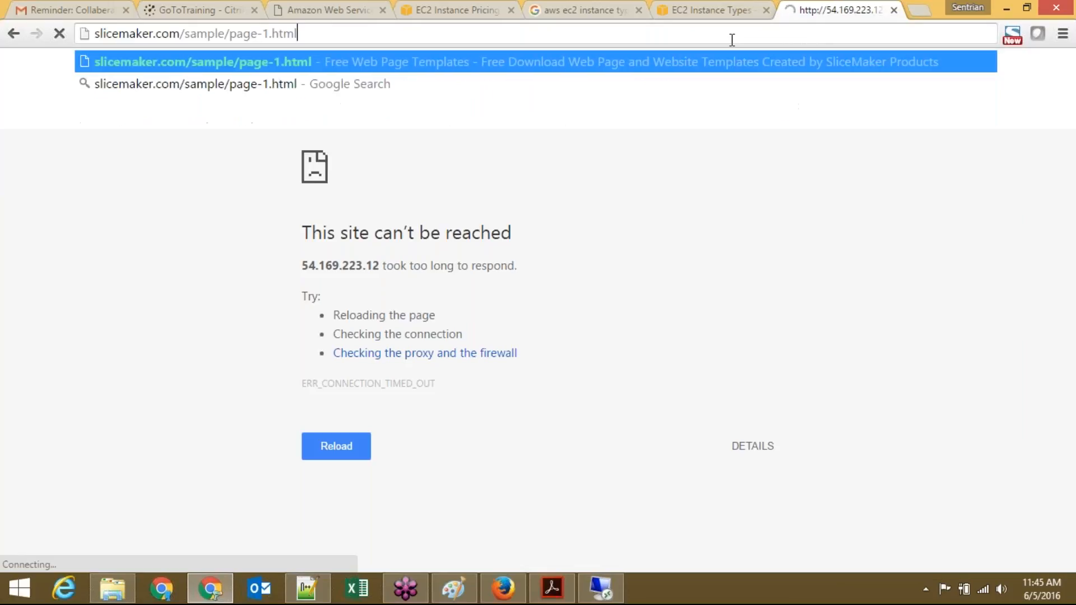
{"action": "key", "text": "Return"}
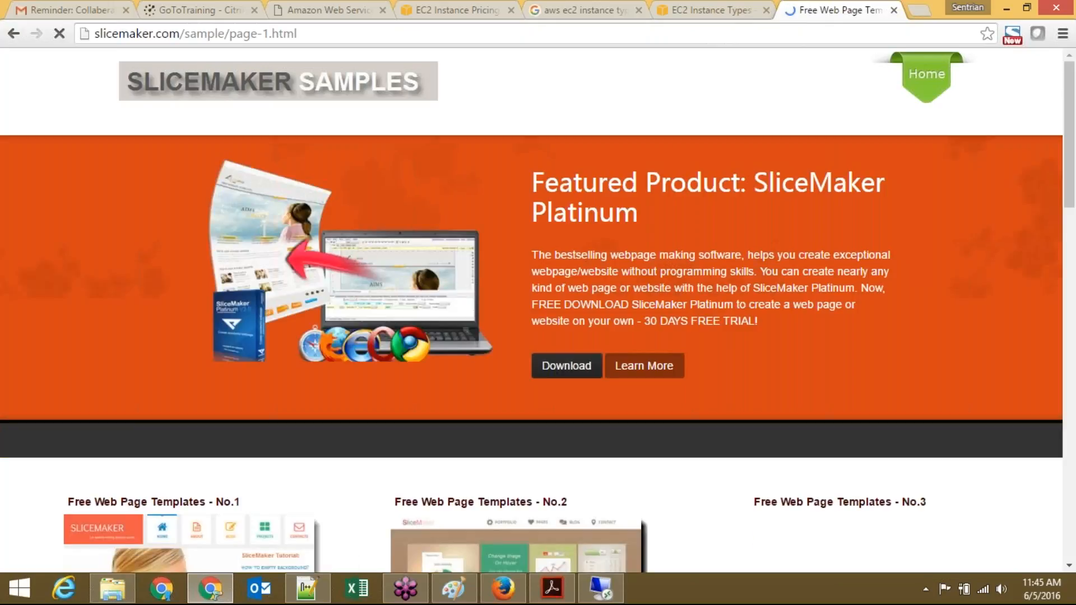
{"action": "scroll", "coordinate": [532, 314], "scroll_direction": "down", "scroll_amount": 1}
{"action": "scroll", "coordinate": [532, 314], "scroll_direction": "down", "scroll_amount": 5}
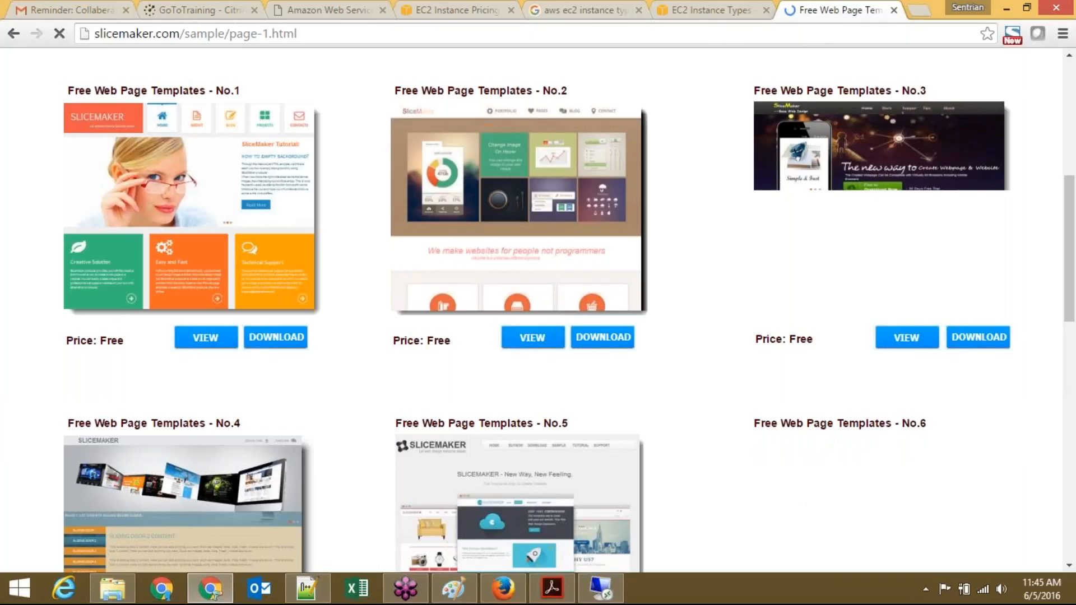
{"action": "scroll", "coordinate": [532, 313], "scroll_direction": "down", "scroll_amount": 6}
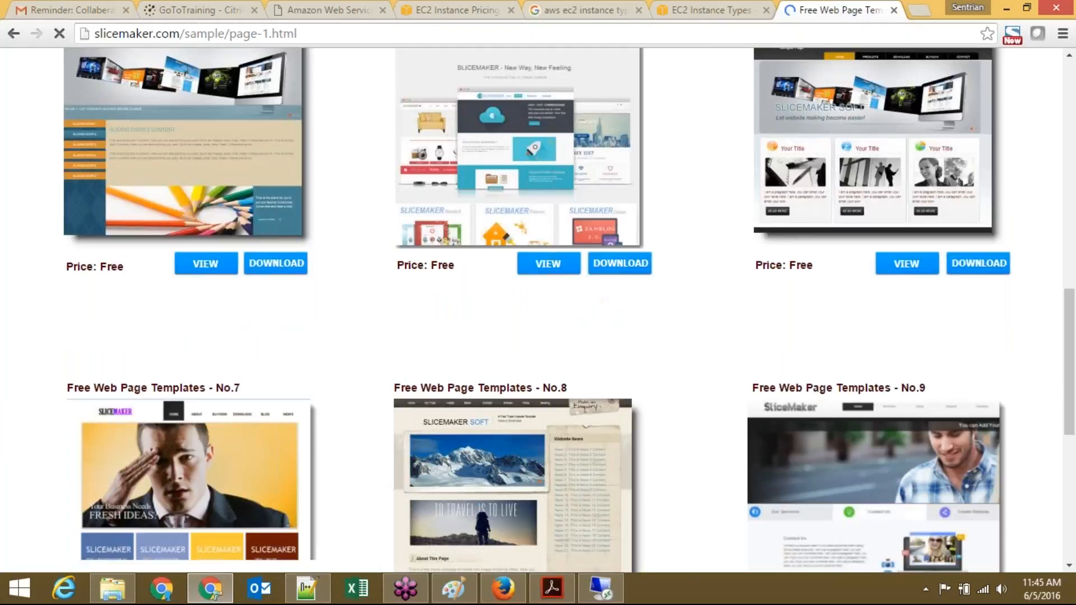
{"action": "scroll", "coordinate": [283, 443], "scroll_direction": "down", "scroll_amount": 3}
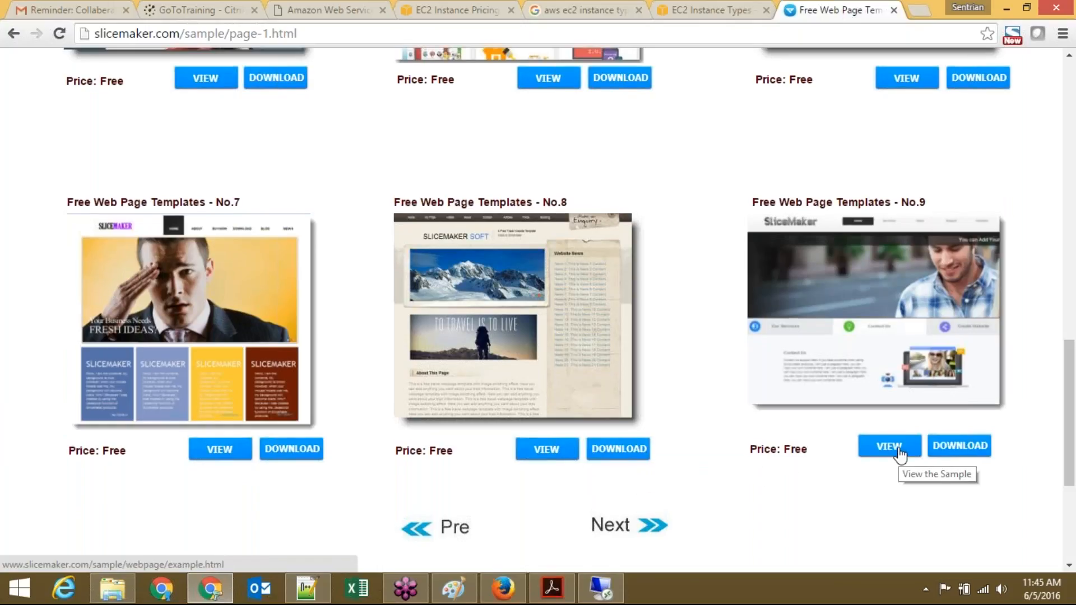
{"action": "scroll", "coordinate": [899, 455], "scroll_direction": "up", "scroll_amount": 4}
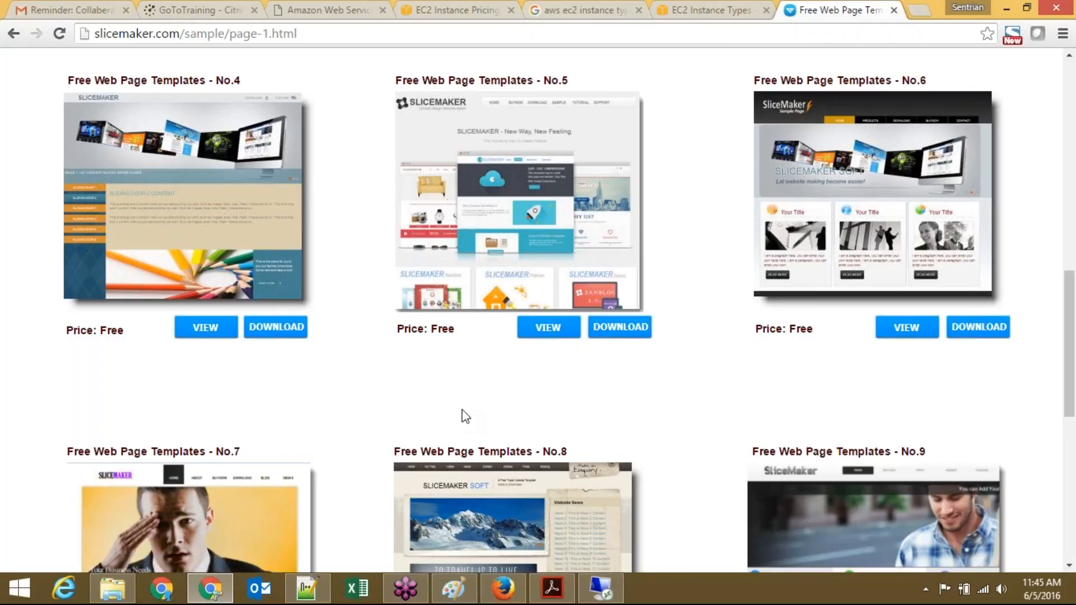
{"action": "scroll", "coordinate": [465, 416], "scroll_direction": "up", "scroll_amount": 1}
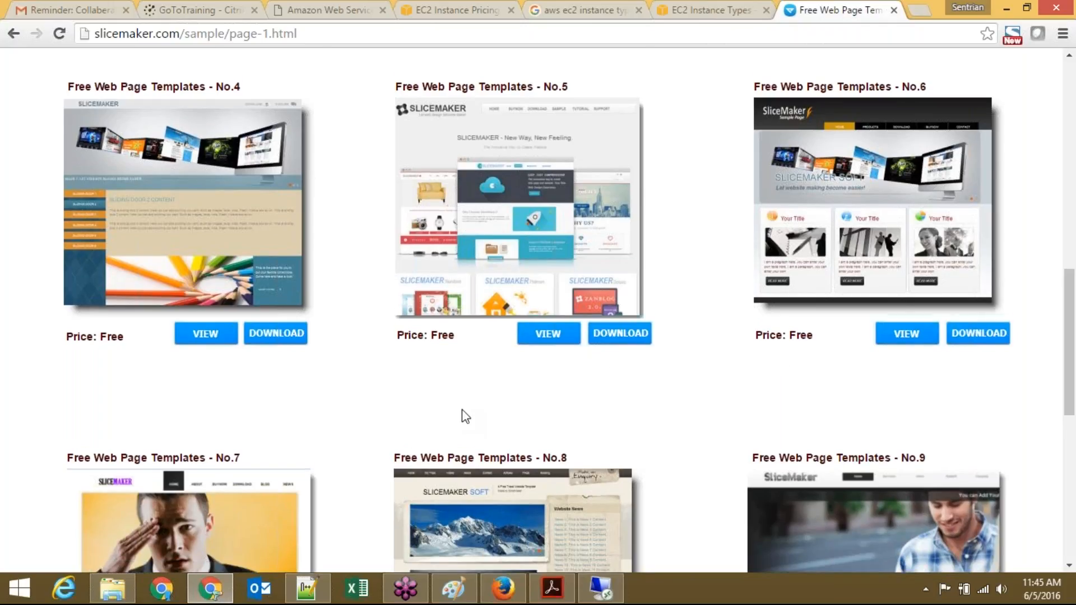
{"action": "scroll", "coordinate": [465, 417], "scroll_direction": "up", "scroll_amount": 3}
{"action": "scroll", "coordinate": [465, 416], "scroll_direction": "up", "scroll_amount": 5}
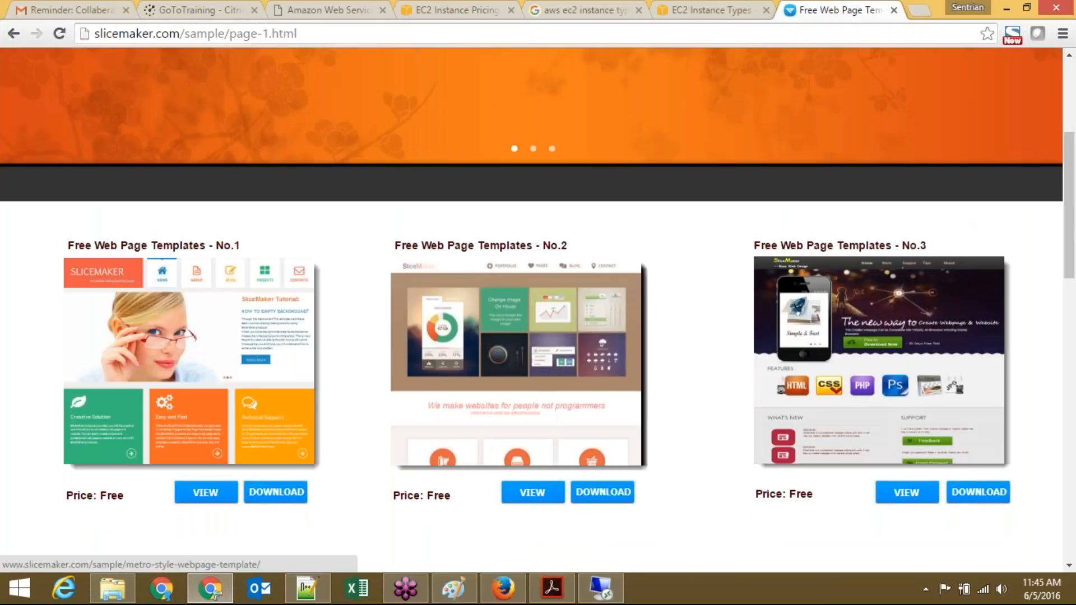
{"action": "scroll", "coordinate": [538, 478], "scroll_direction": "down", "scroll_amount": 1}
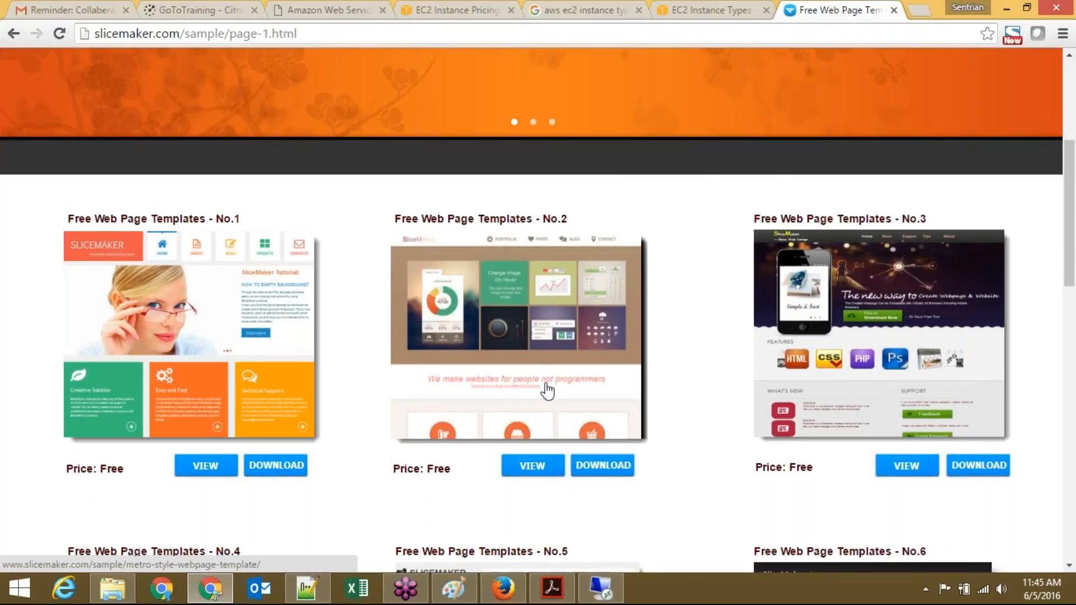
{"action": "scroll", "coordinate": [547, 391], "scroll_direction": "down", "scroll_amount": 1}
{"action": "scroll", "coordinate": [547, 389], "scroll_direction": "down", "scroll_amount": 1}
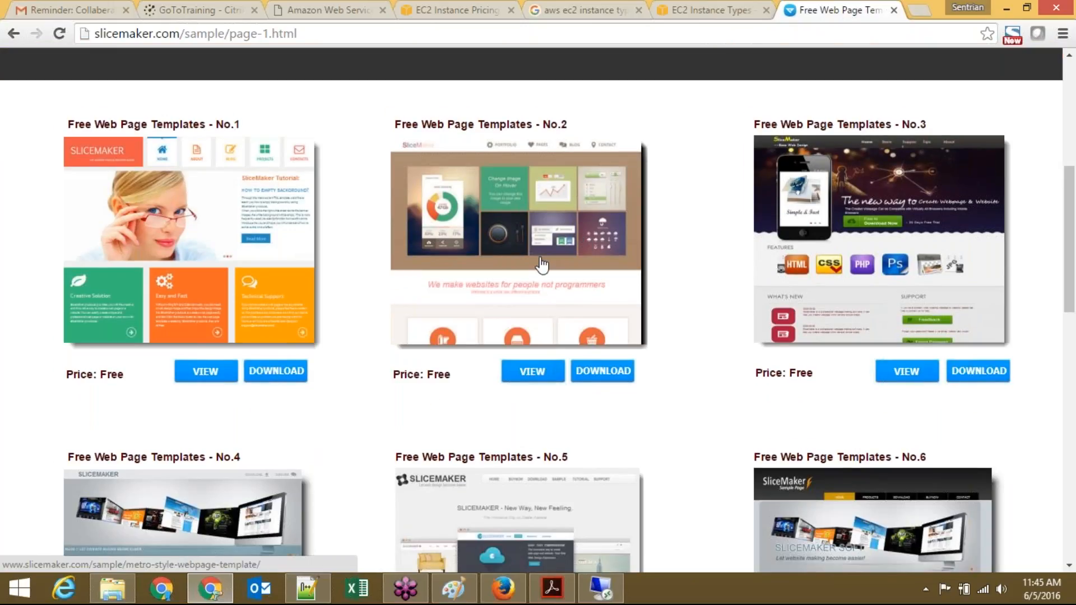
Step: Download the Free Web Page Templates No.2 template as metro-style-webpage-template.zip
{"action": "left_click", "coordinate": [601, 588]}
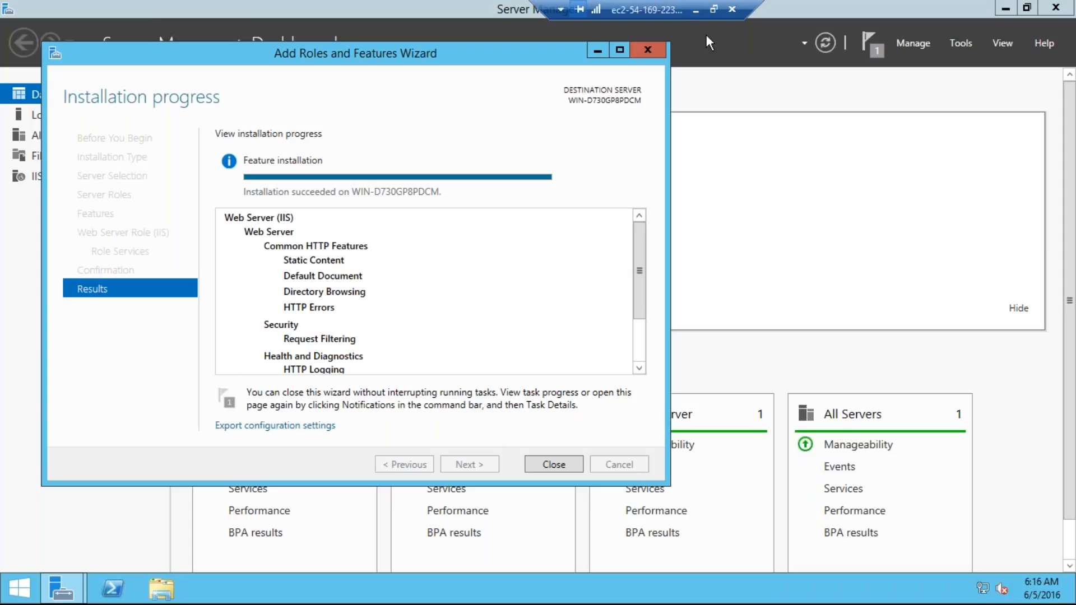
{"action": "left_click", "coordinate": [695, 7]}
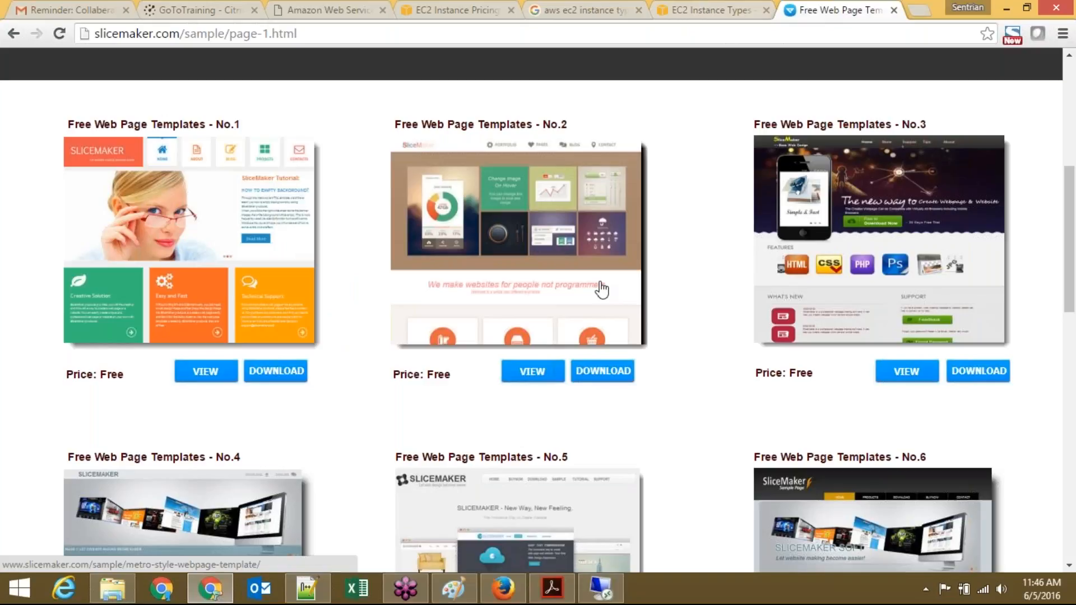
{"action": "left_click", "coordinate": [603, 375]}
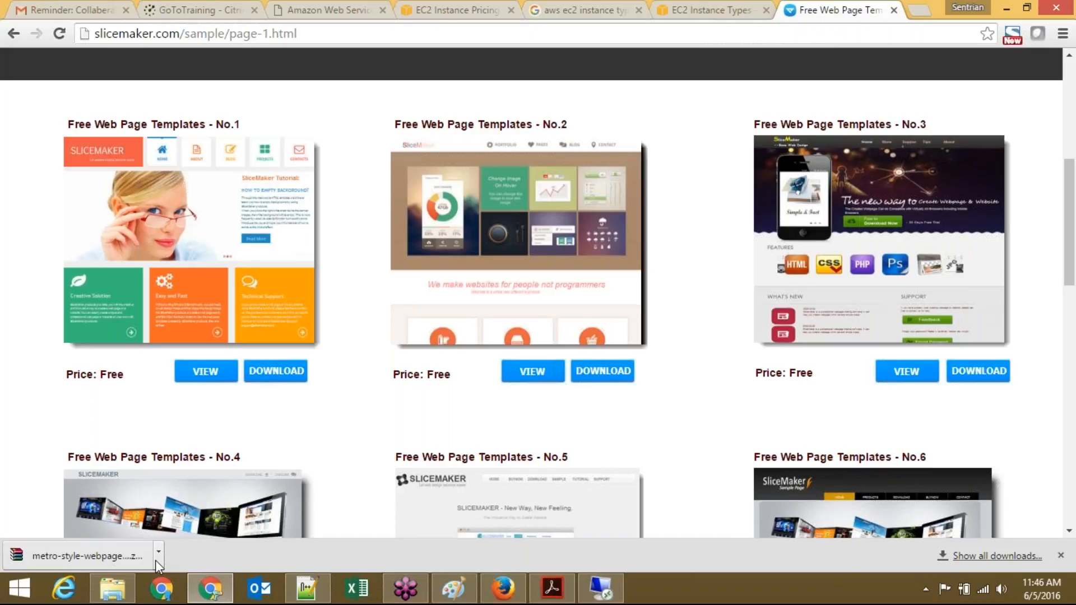
Step: Show the downloaded metro-style-webpage-template.zip in the local Downloads folder
{"action": "left_click", "coordinate": [157, 558]}
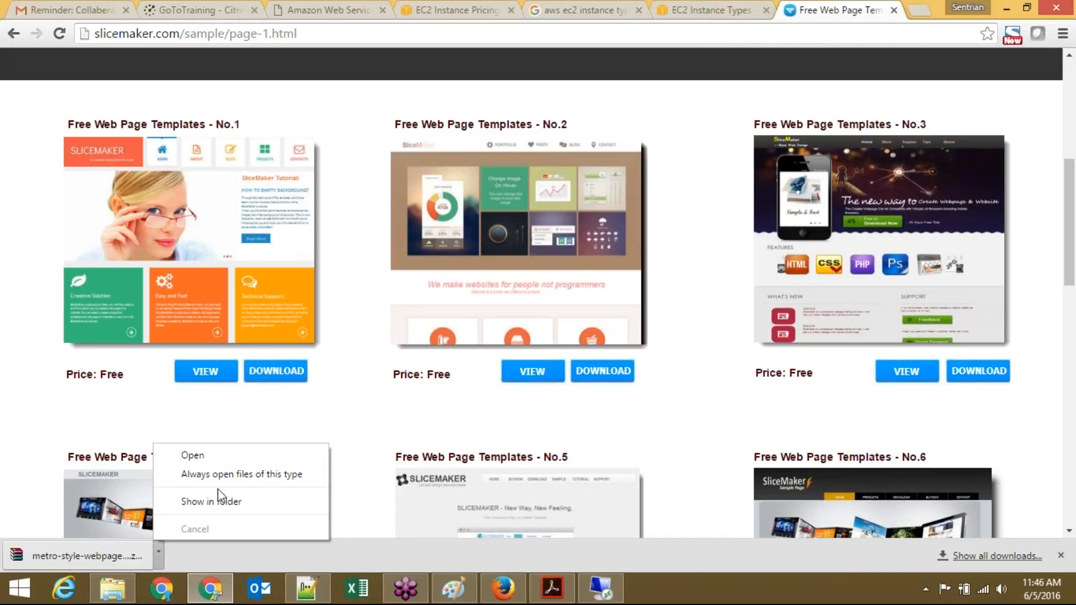
{"action": "left_click", "coordinate": [223, 501]}
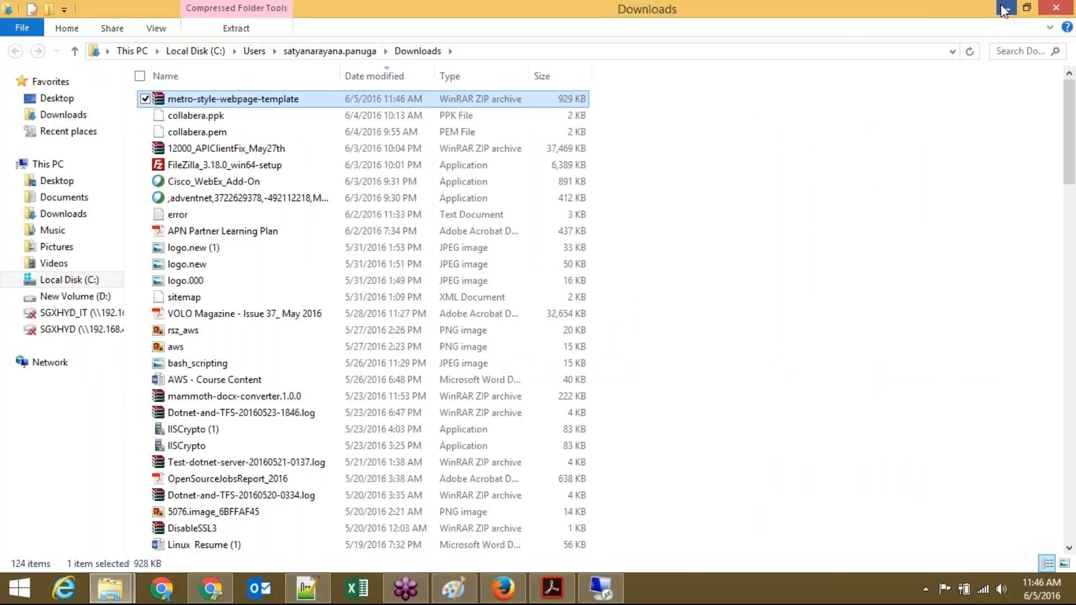
{"action": "left_click", "coordinate": [1004, 9]}
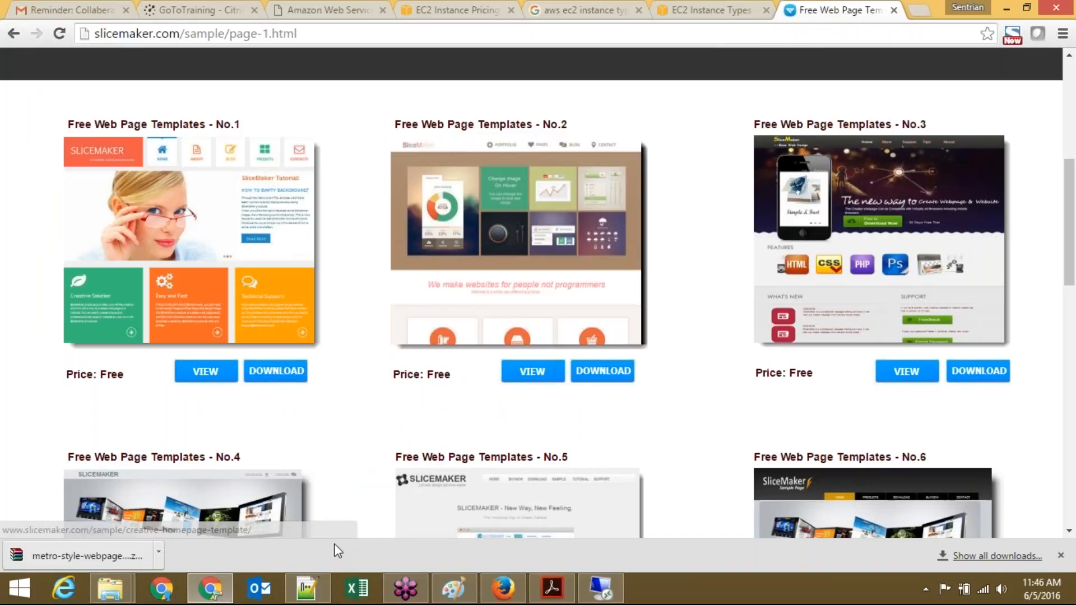
{"action": "mouse_move", "coordinate": [124, 595]}
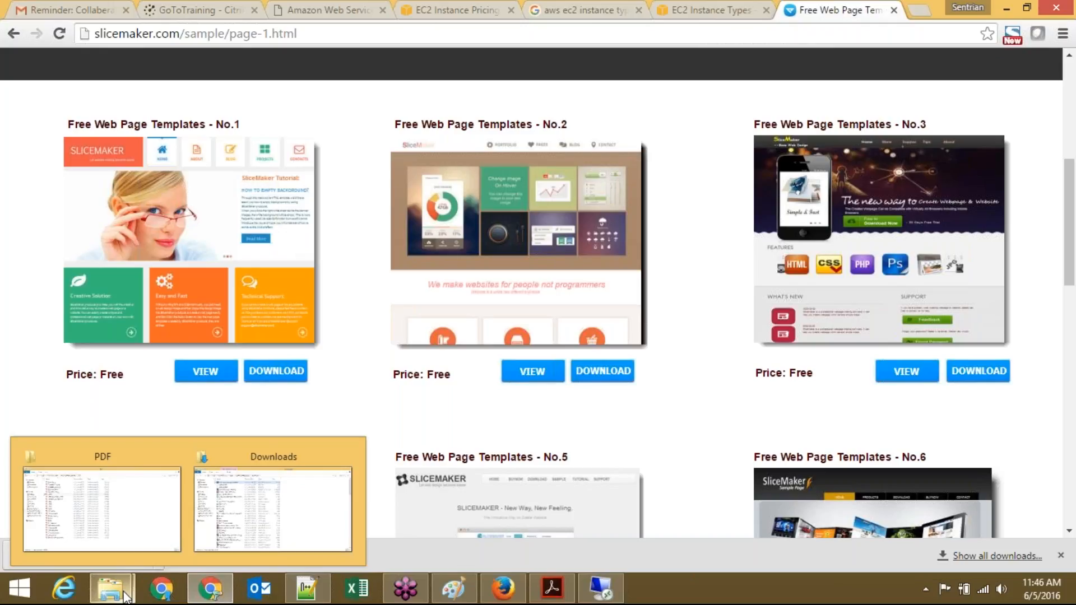
{"action": "left_click", "coordinate": [224, 501]}
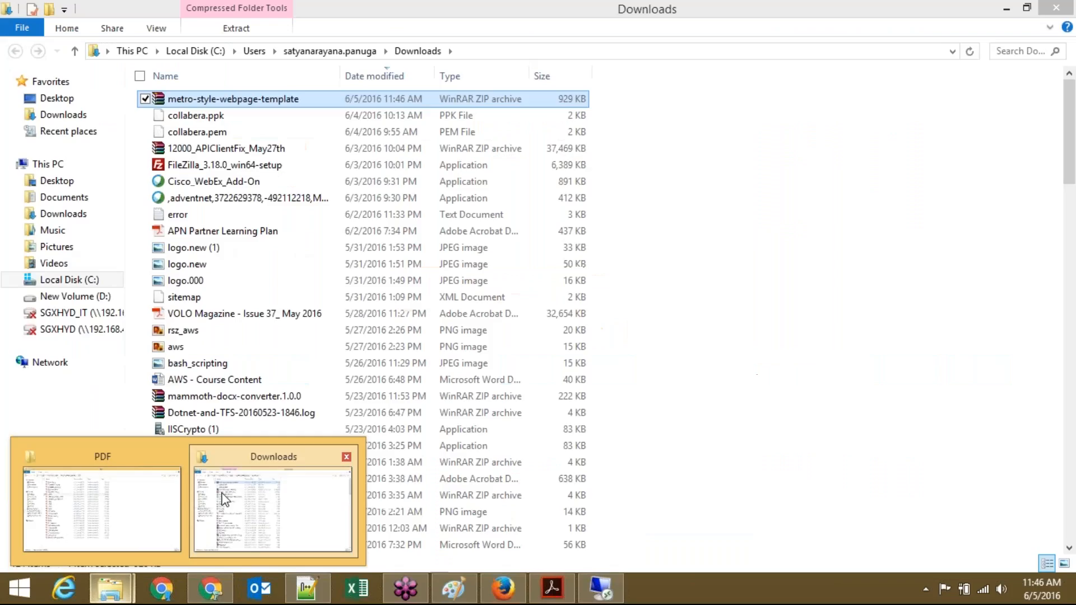
Step: Paste the template zip onto the remote server's desktop
{"action": "left_click", "coordinate": [601, 588]}
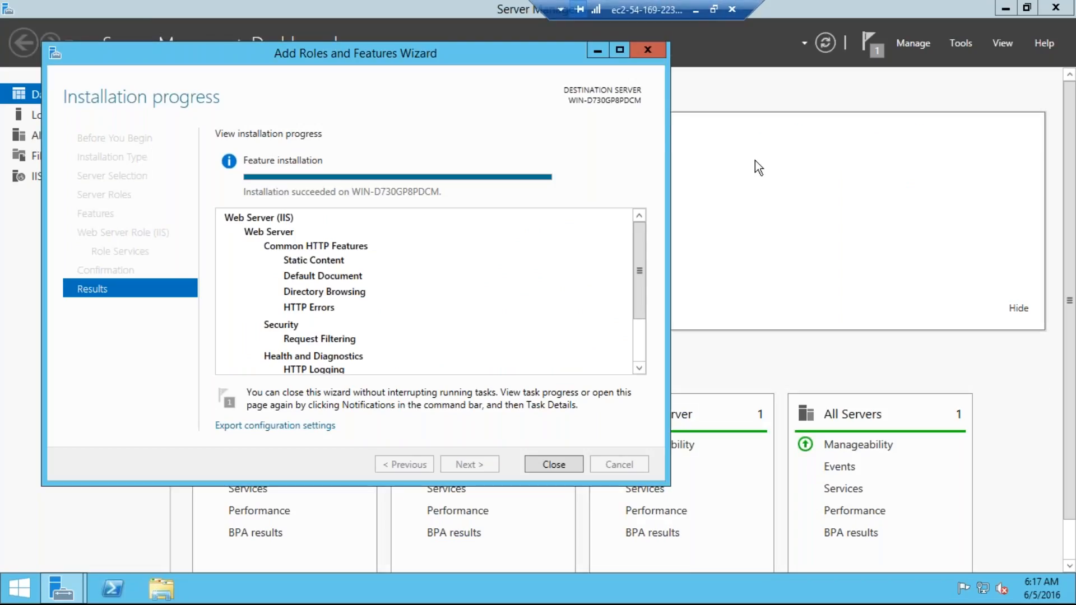
{"action": "left_click", "coordinate": [166, 596]}
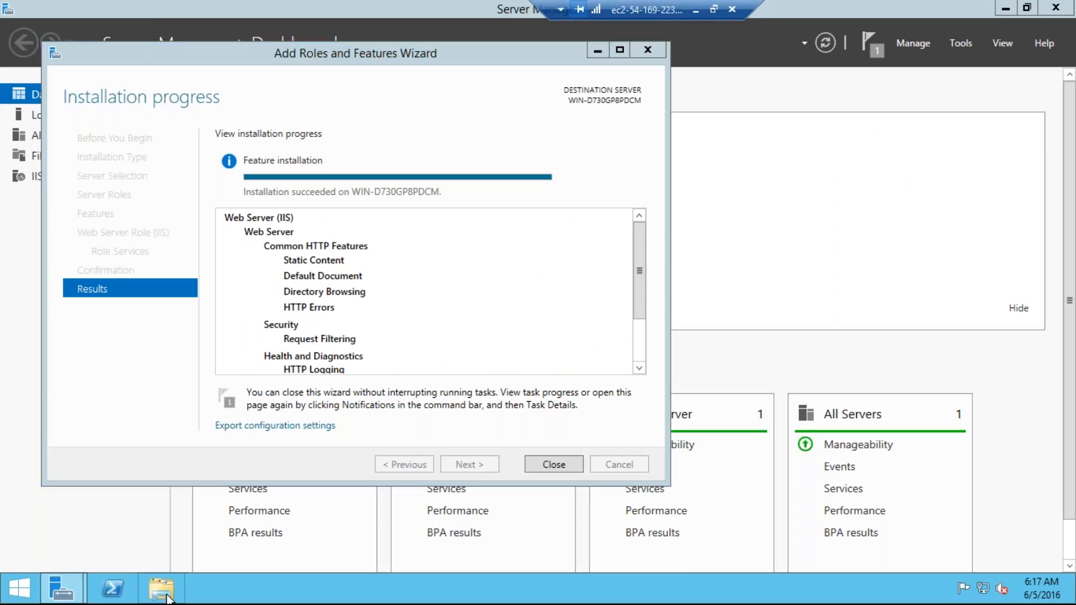
{"action": "left_click", "coordinate": [1005, 12]}
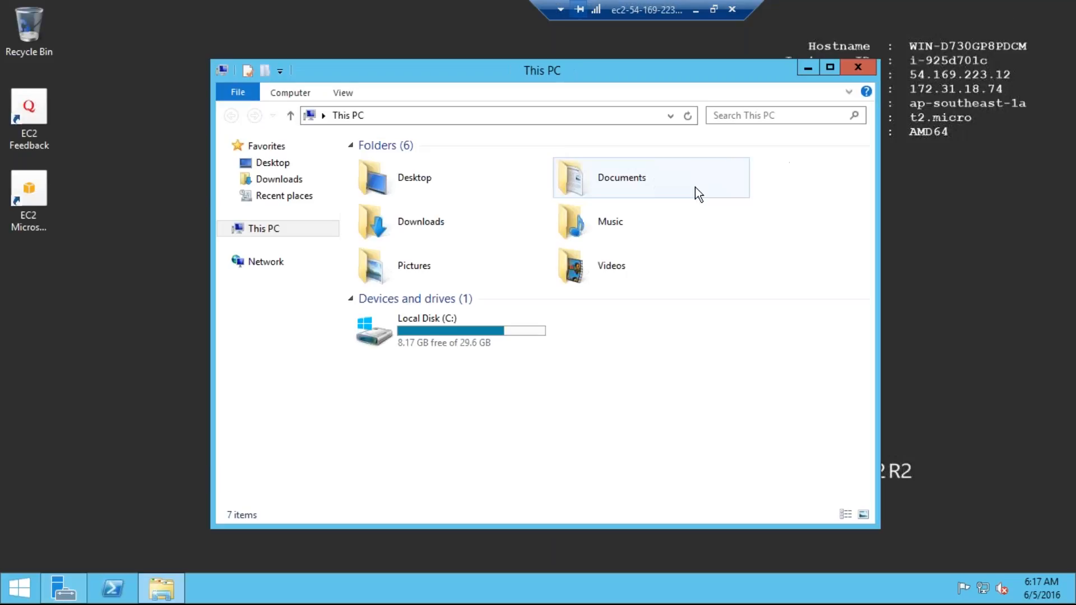
{"action": "left_click", "coordinate": [863, 71]}
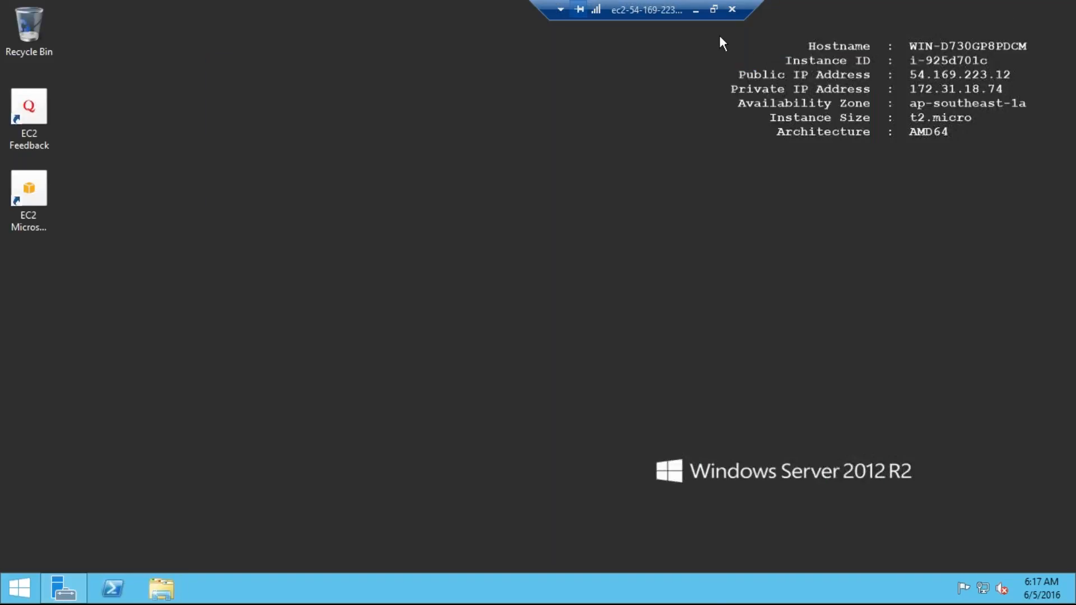
{"action": "left_click", "coordinate": [695, 10]}
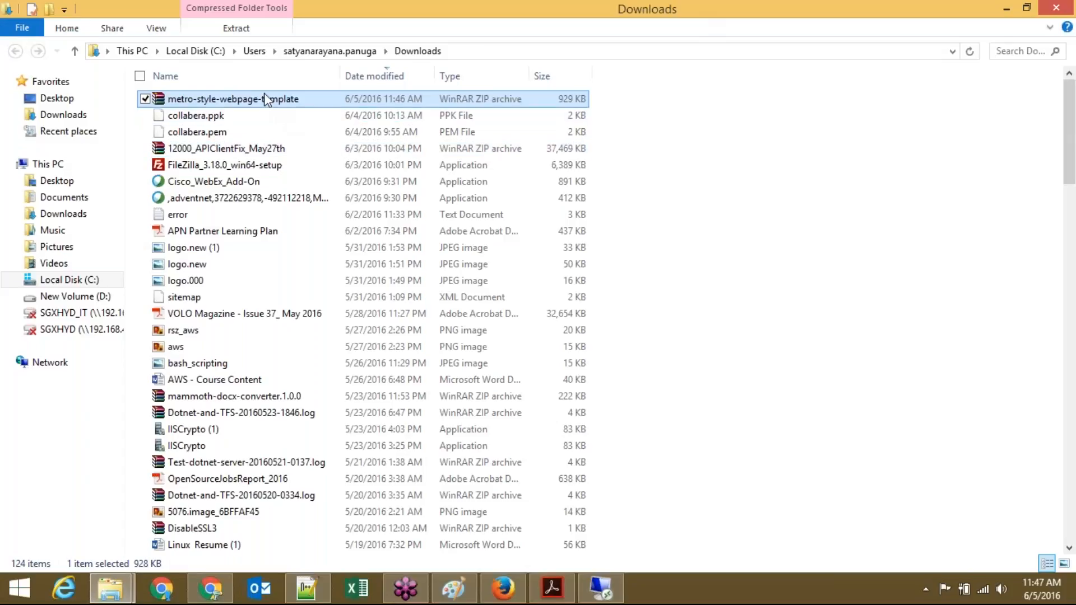
{"action": "left_click", "coordinate": [583, 599]}
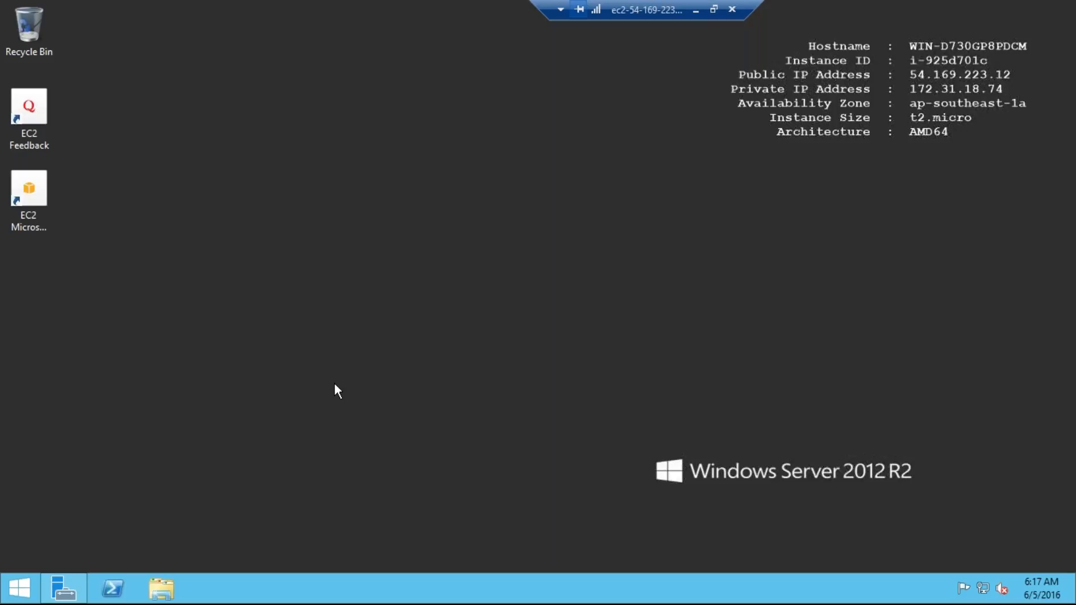
{"action": "key", "text": "ctrl+v"}
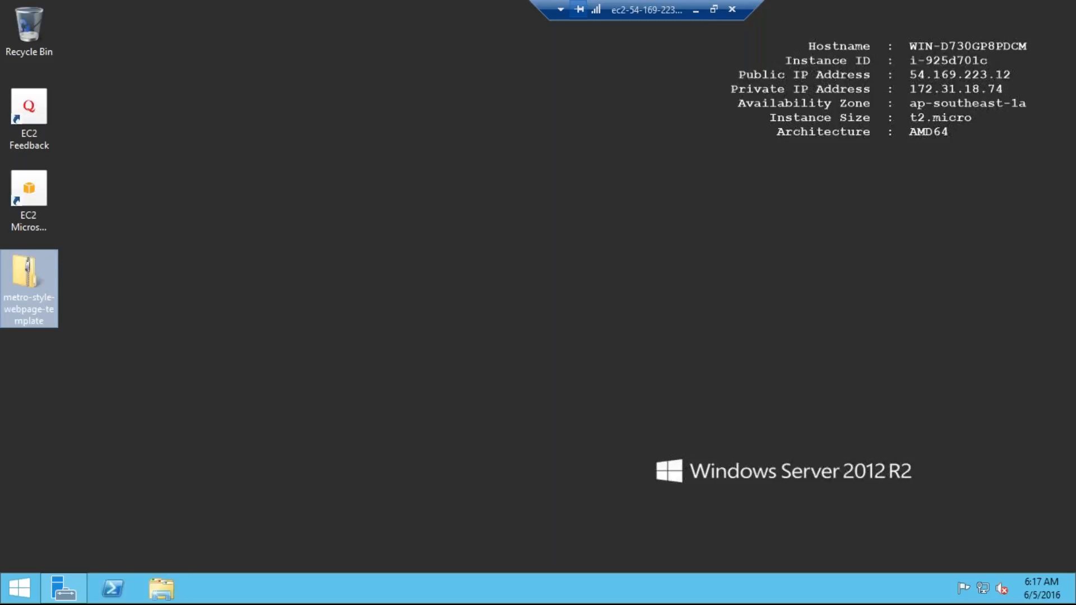
Step: Close the completed IIS installation wizard and Server Manager
{"action": "left_click", "coordinate": [247, 337]}
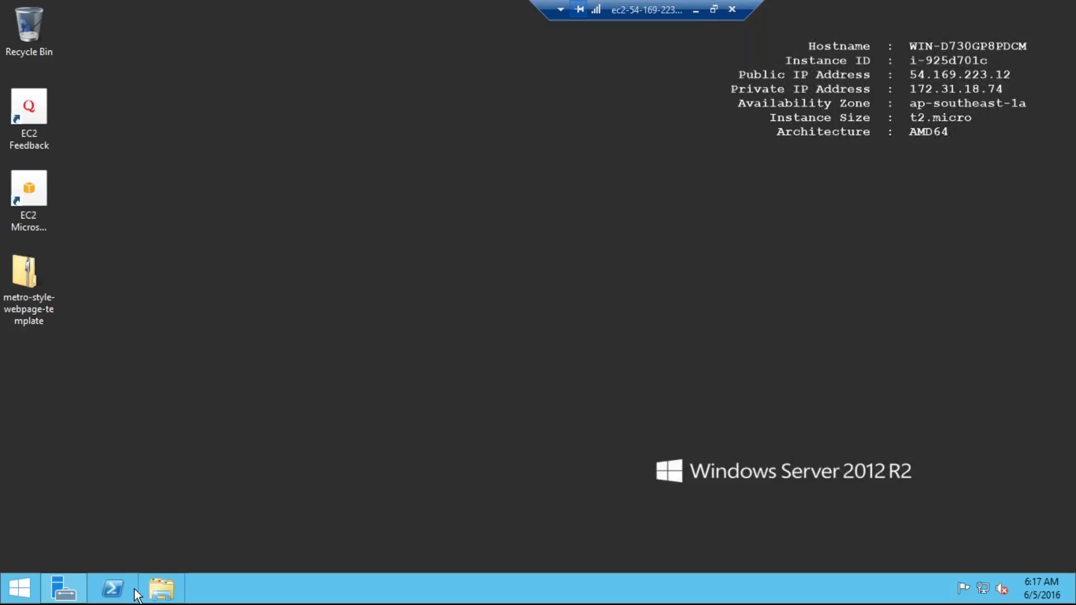
{"action": "left_click", "coordinate": [62, 594]}
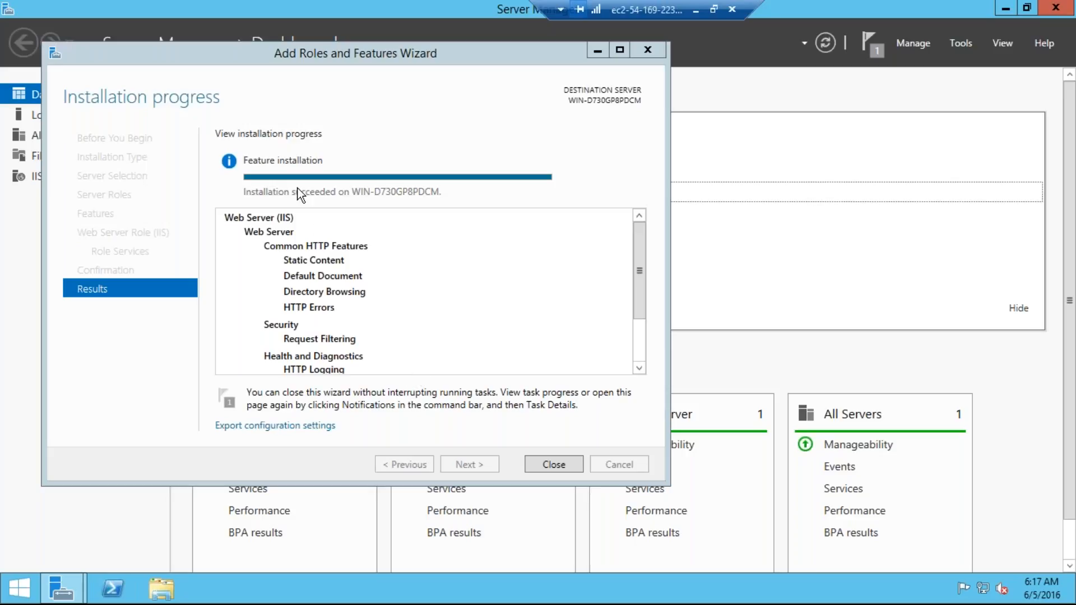
{"action": "left_click", "coordinate": [327, 193]}
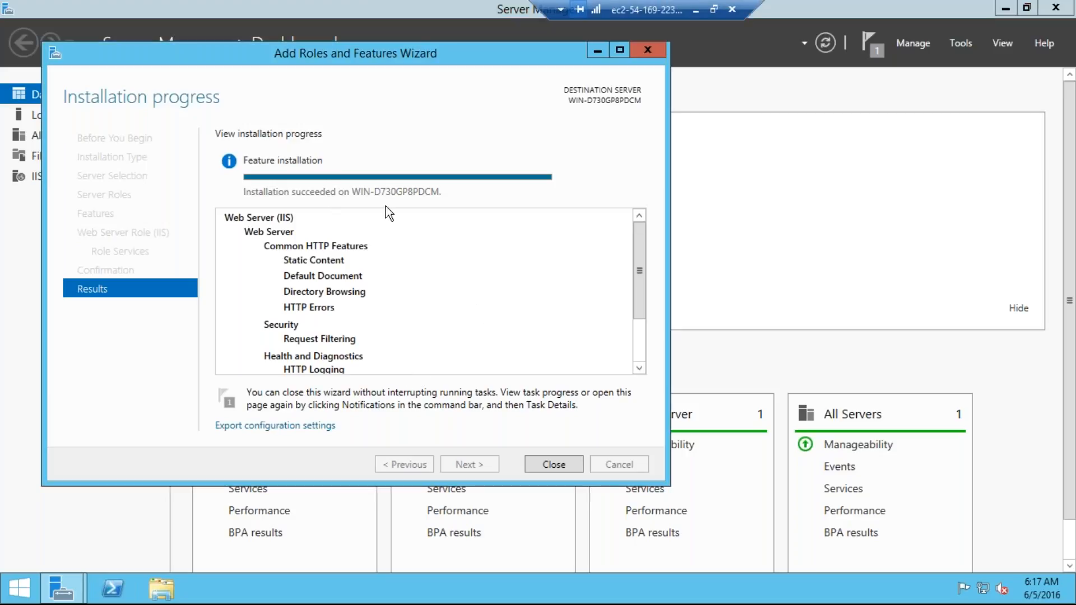
{"action": "left_click", "coordinate": [557, 463]}
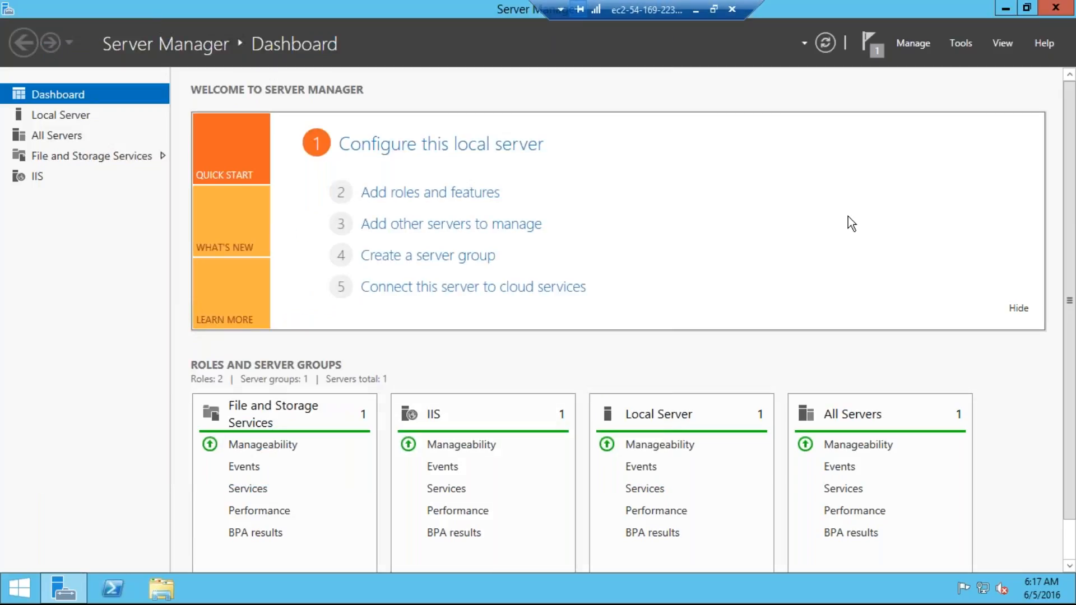
{"action": "left_click", "coordinate": [1057, 8]}
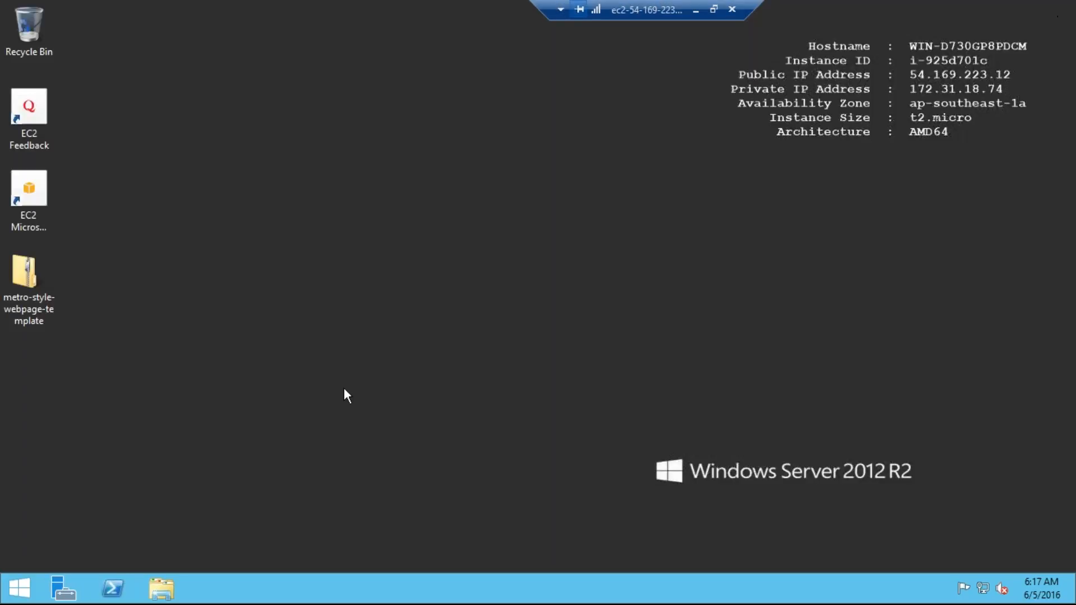
Step: Browse to C:\inetpub\wwwroot to inspect its iis-85 and iisstart files, then minimize the session
{"action": "left_click", "coordinate": [161, 588]}
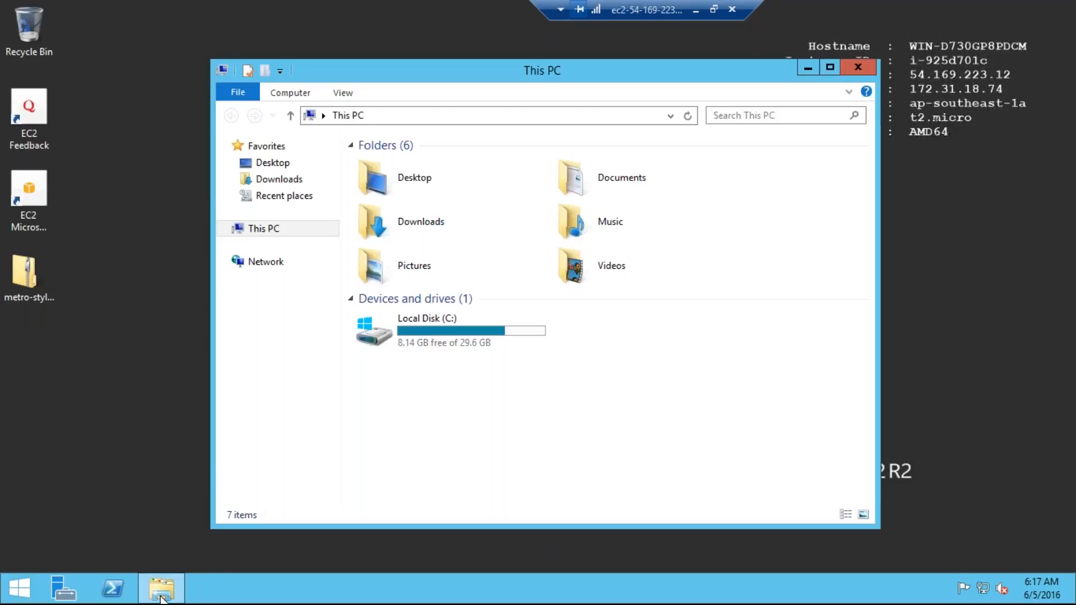
{"action": "double_click", "coordinate": [435, 338]}
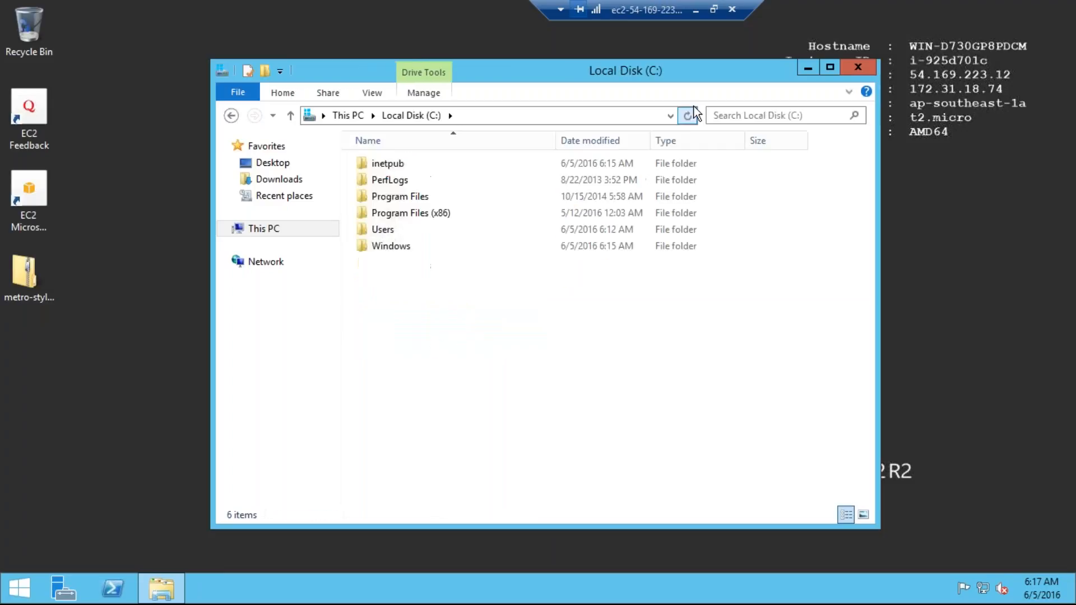
{"action": "left_click", "coordinate": [829, 67]}
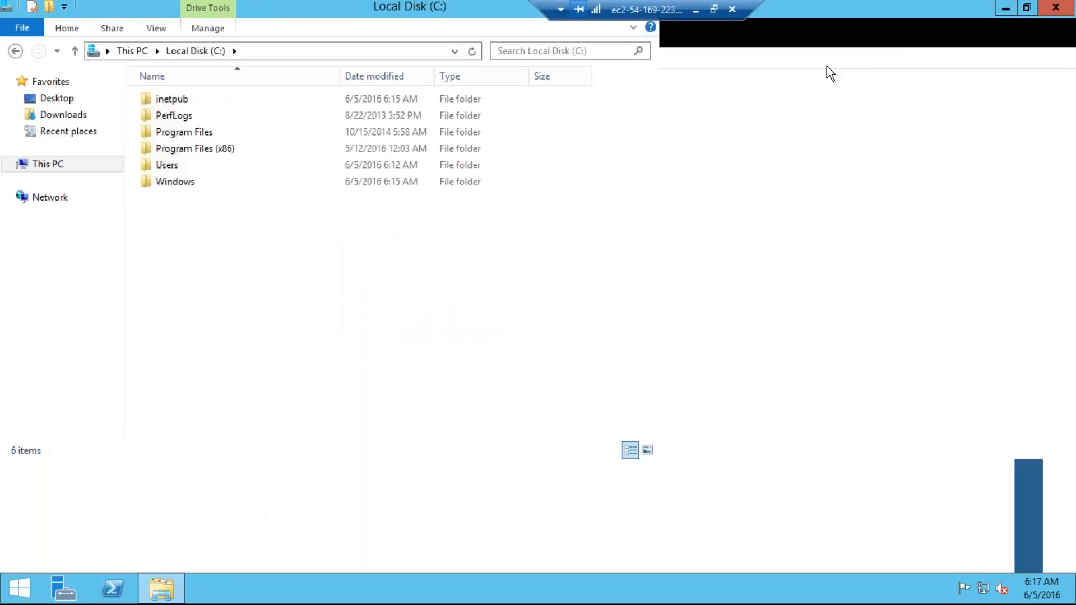
{"action": "double_click", "coordinate": [254, 102]}
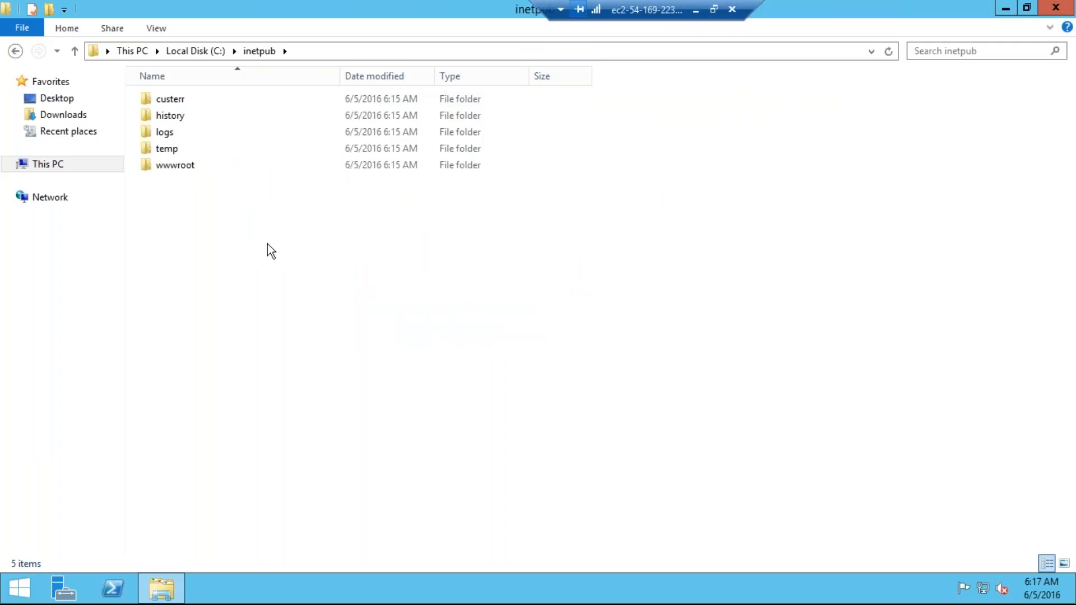
{"action": "double_click", "coordinate": [200, 166]}
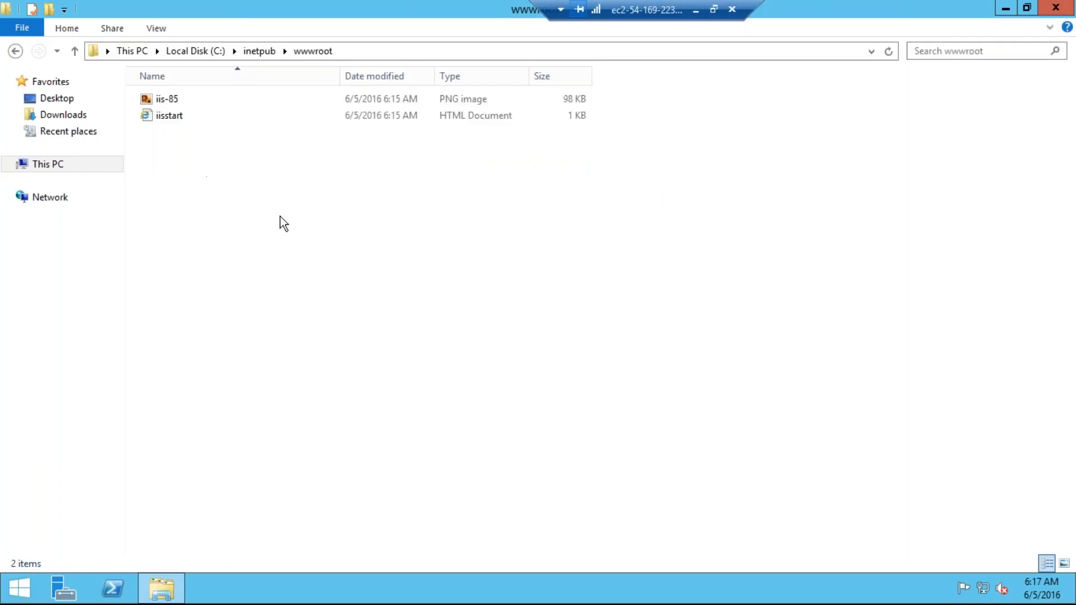
{"action": "key", "text": "Down"}
{"action": "key", "text": "Up"}
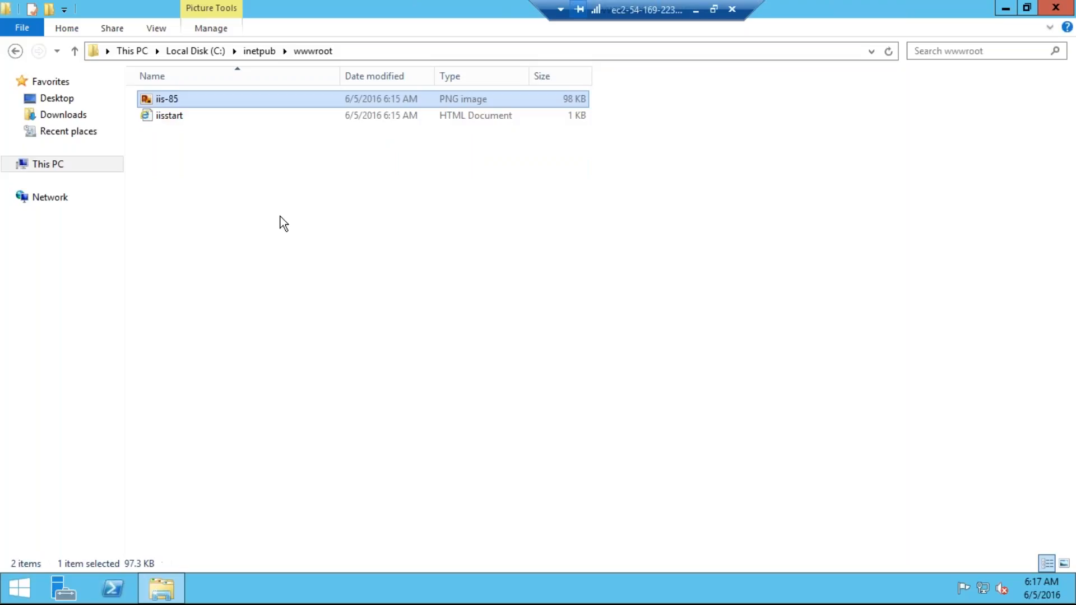
{"action": "left_click", "coordinate": [696, 9]}
Step: Load AMI-DEMO's public DNS address in a new Chrome tab to see the default IIS page
{"action": "left_click", "coordinate": [212, 592]}
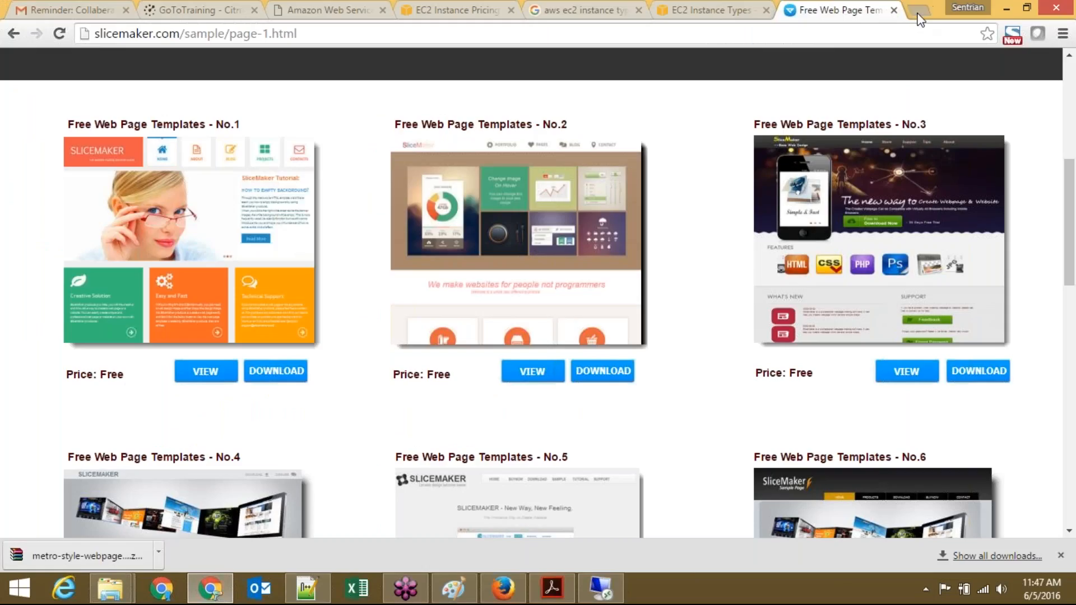
{"action": "left_click", "coordinate": [916, 12]}
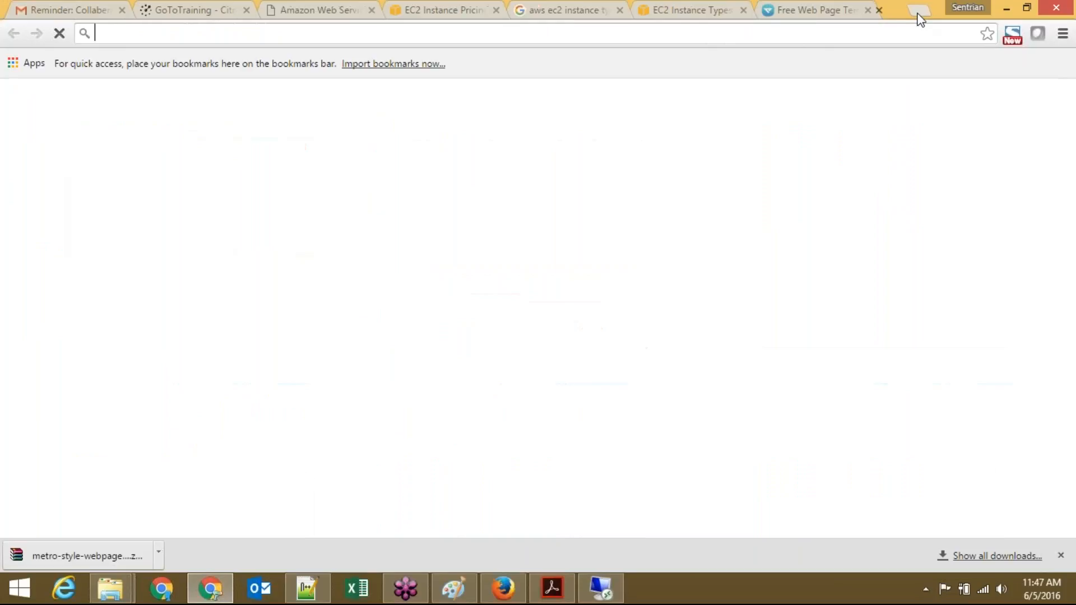
{"action": "left_click", "coordinate": [504, 590]}
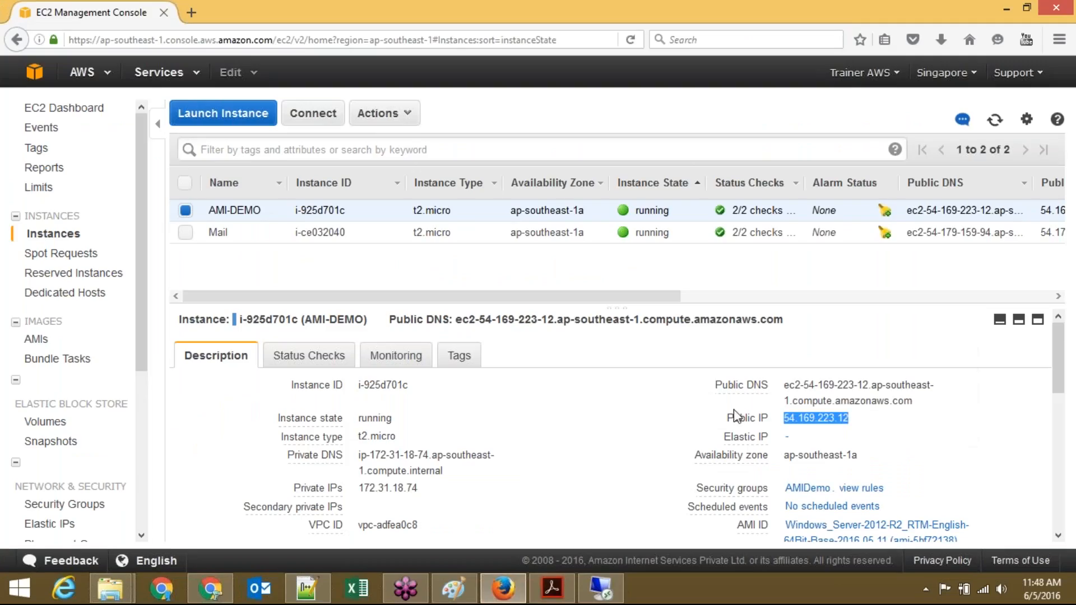
{"action": "left_click_drag", "start_coordinate": [785, 387], "coordinate": [912, 400]}
{"action": "key", "text": "ctrl+c"}
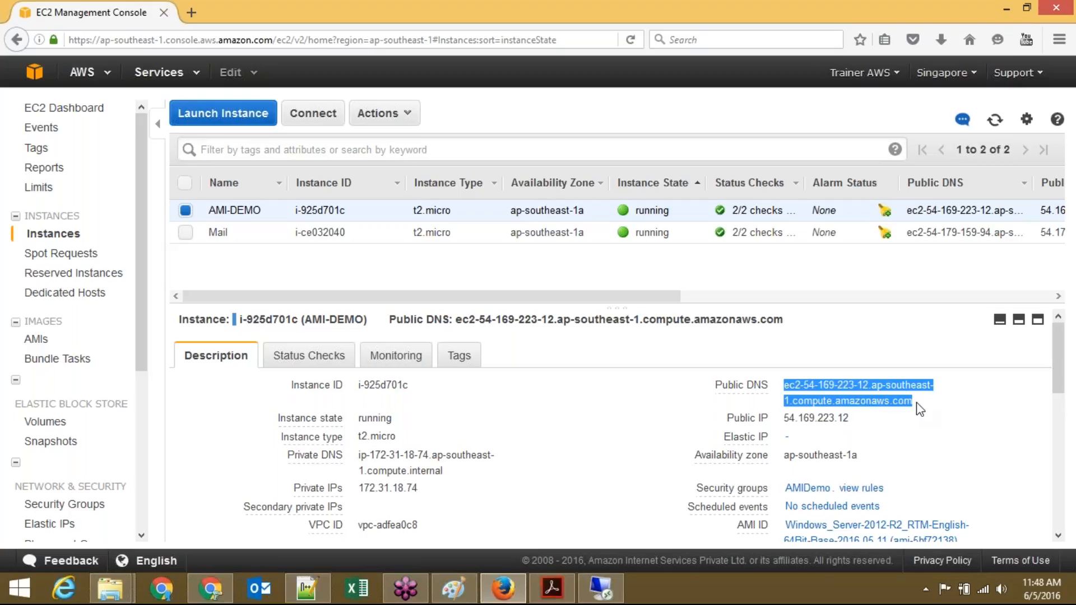
{"action": "key", "text": "alt+Tab"}
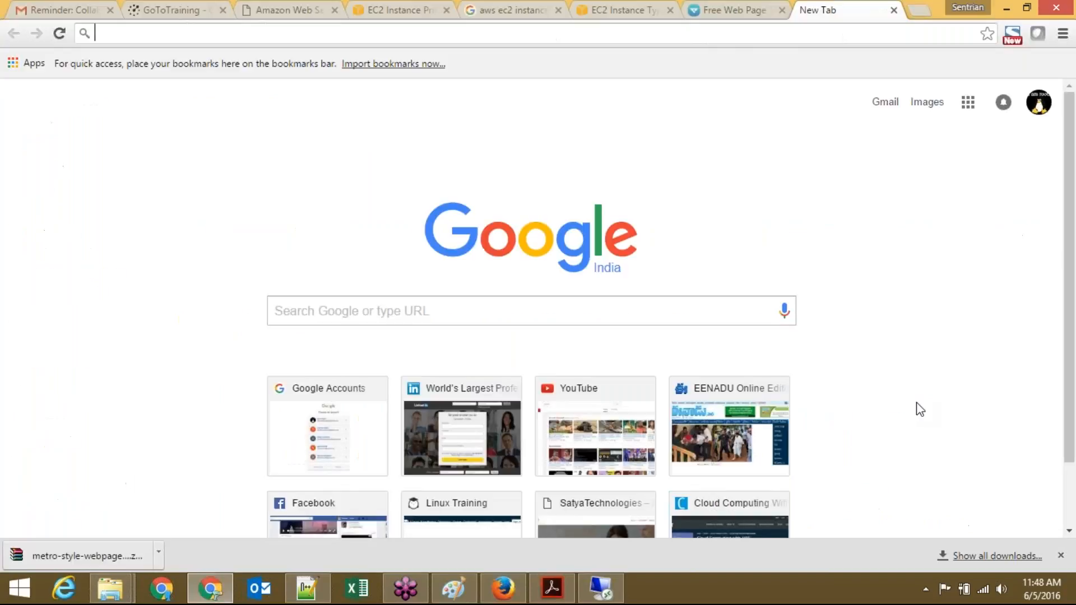
{"action": "key", "text": "ctrl+v"}
{"action": "key", "text": "Return"}
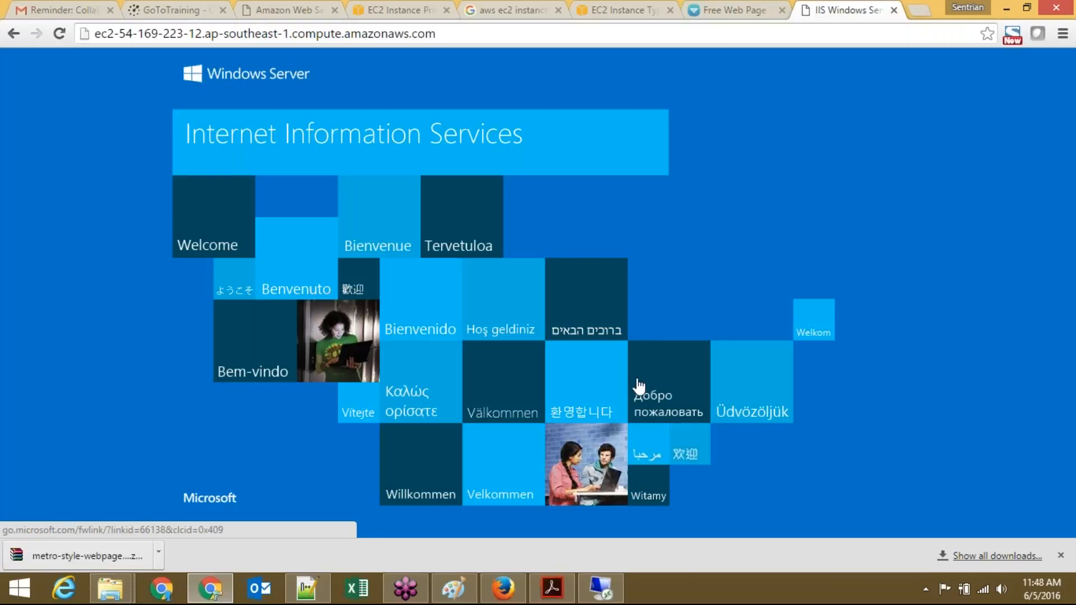
{"action": "left_click", "coordinate": [601, 585]}
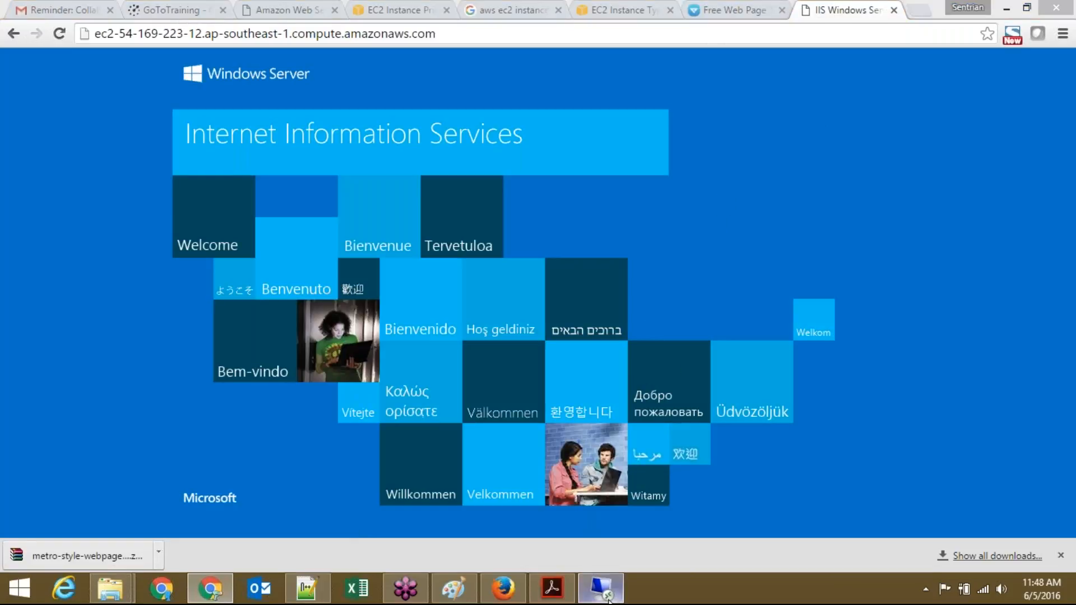
Step: Delete iis-85 and iisstart from wwwroot and paste in the template zip
{"action": "key", "text": "Down"}
{"action": "key", "text": "Up"}
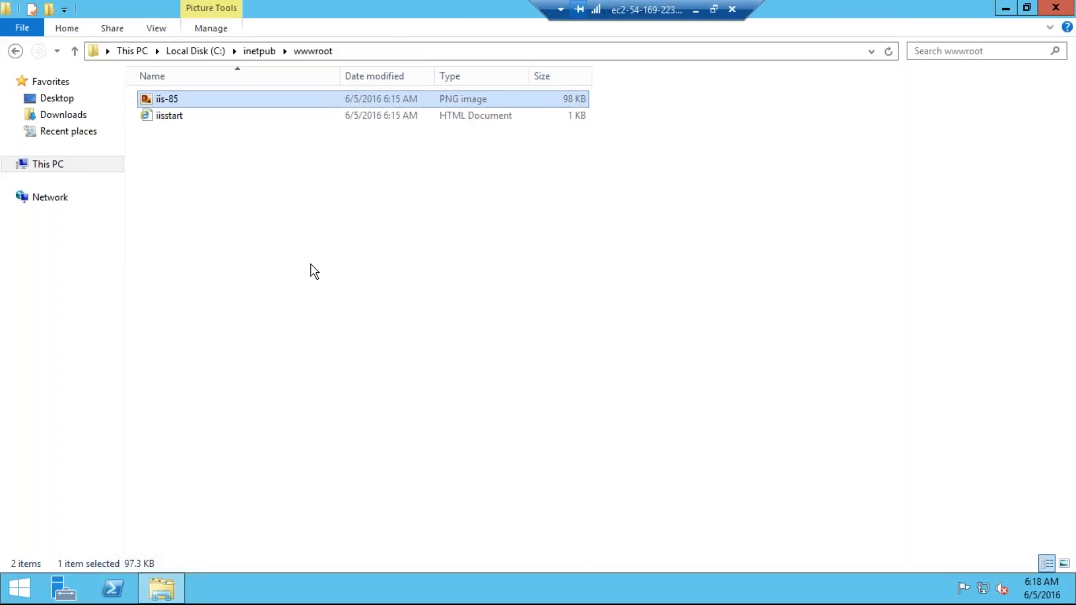
{"action": "key", "text": "ctrl+a"}
{"action": "key", "text": "Delete"}
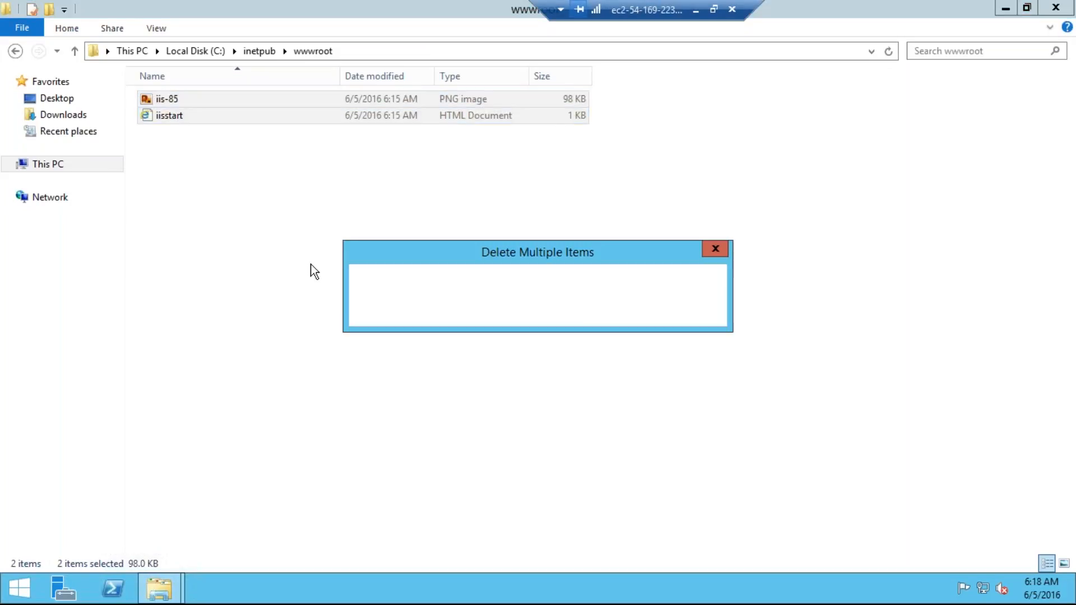
{"action": "left_click", "coordinate": [1007, 8]}
{"action": "left_click", "coordinate": [36, 278]}
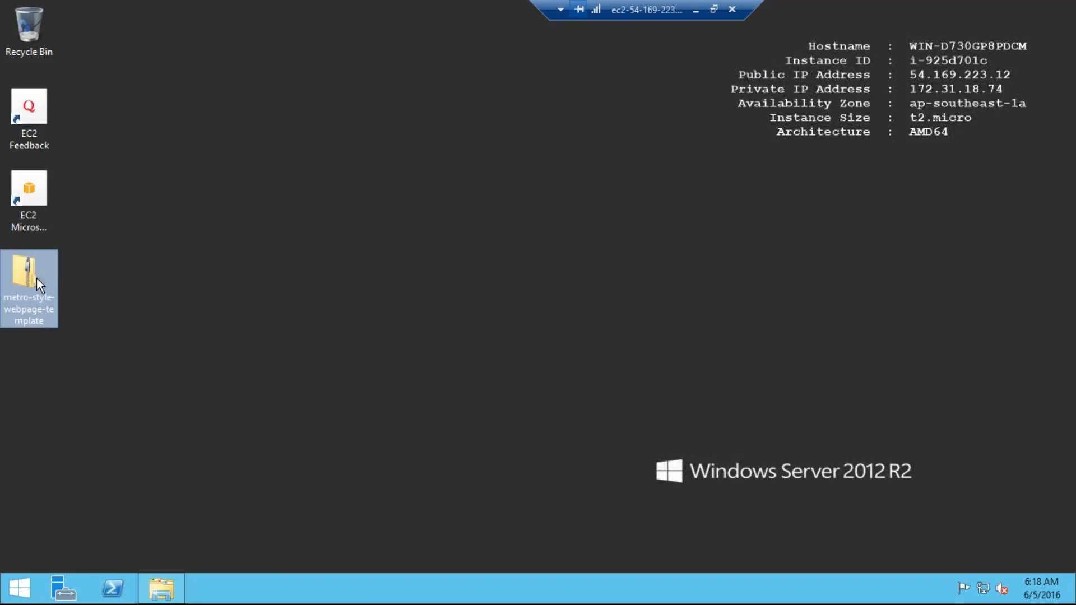
{"action": "left_click", "coordinate": [157, 599]}
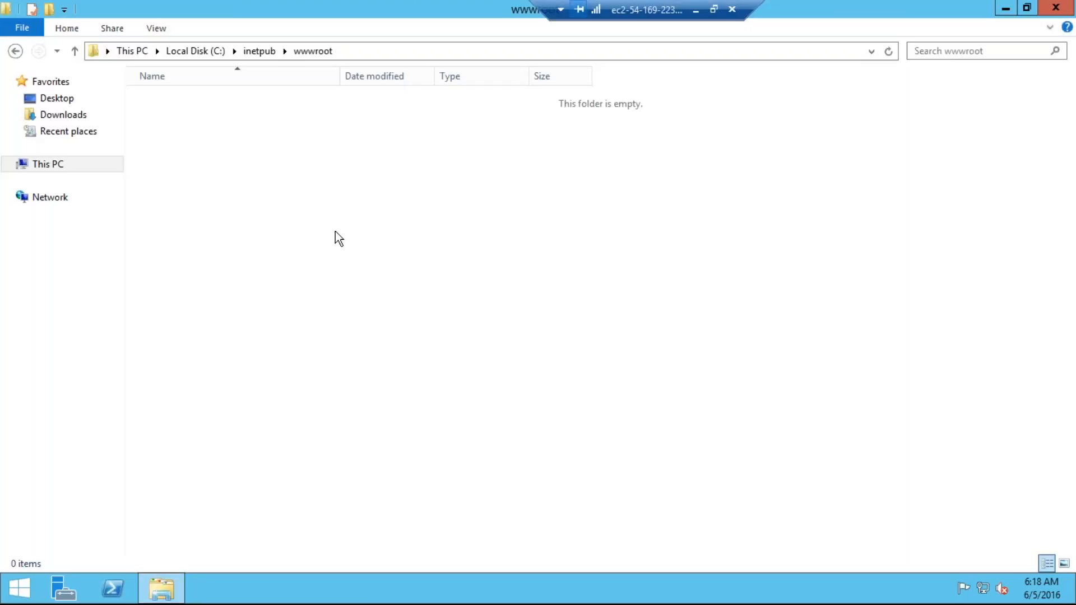
{"action": "key", "text": "ctrl+v"}
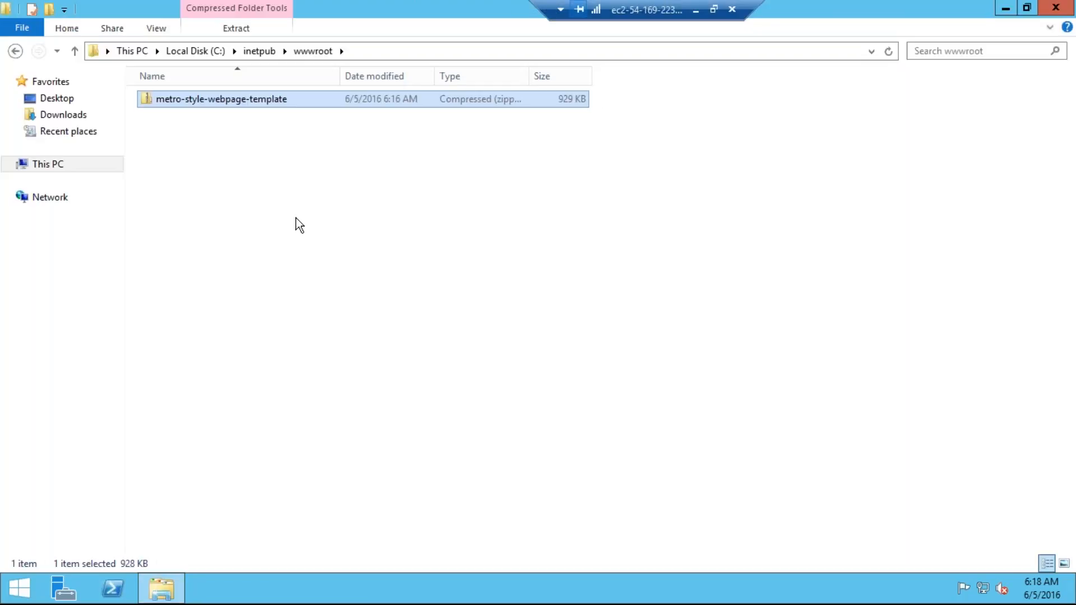
{"action": "left_click", "coordinate": [296, 218]}
Step: Extract the template zip directly into C:\inetpub\wwwroot
{"action": "right_click", "coordinate": [233, 99]}
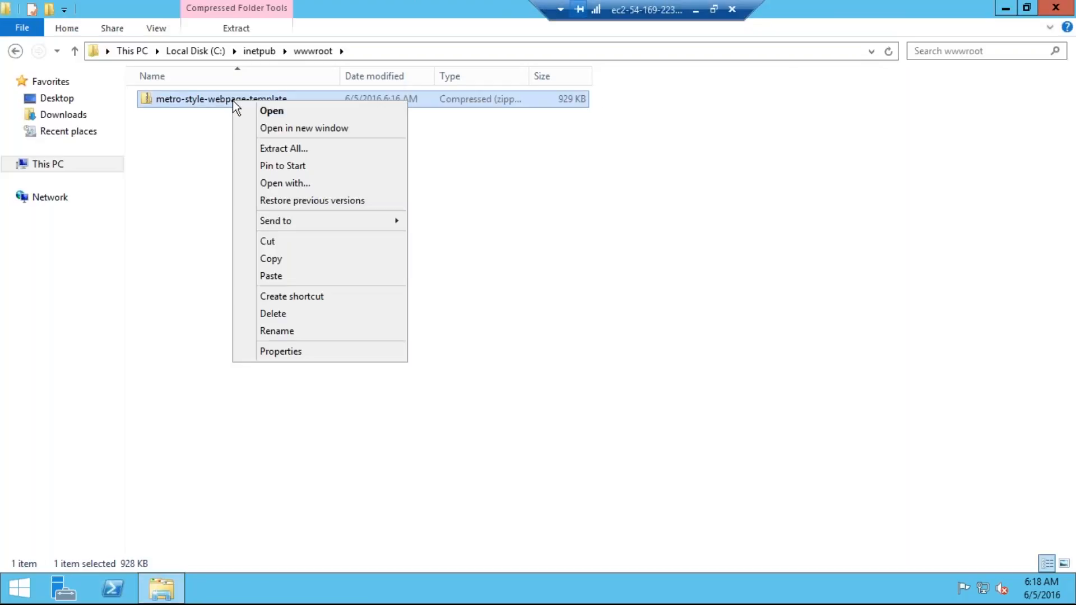
{"action": "left_click", "coordinate": [276, 149]}
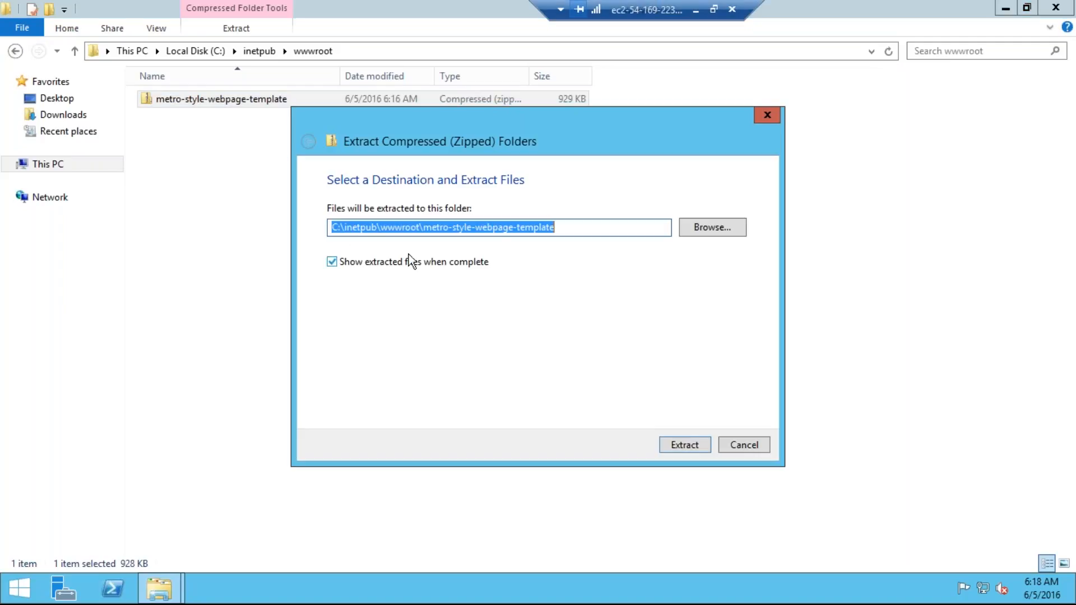
{"action": "left_click", "coordinate": [614, 227]}
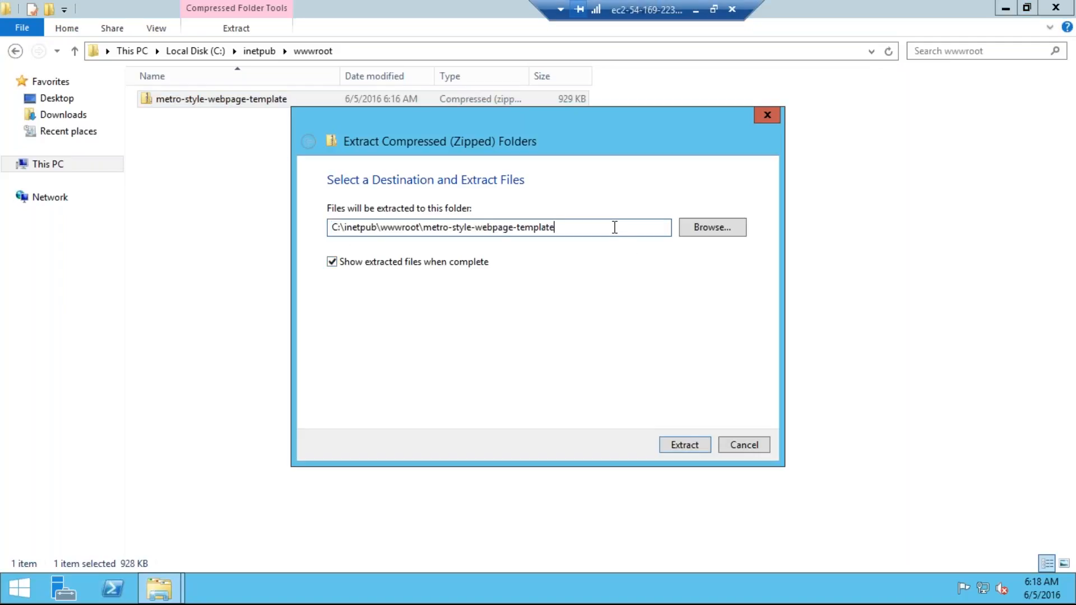
{"action": "key", "text": "BackSpace"}
{"action": "key", "text": "BackSpace"}
{"action": "key", "text": "BackSpace"}
{"action": "key", "text": "BackSpace"}
{"action": "key", "text": "BackSpace"}
{"action": "key", "text": "BackSpace"}
{"action": "key", "text": "BackSpace"}
{"action": "key", "text": "BackSpace"}
{"action": "key", "text": "BackSpace"}
{"action": "key", "text": "BackSpace"}
{"action": "key", "text": "BackSpace"}
{"action": "key", "text": "BackSpace"}
{"action": "key", "text": "BackSpace"}
{"action": "key", "text": "BackSpace"}
{"action": "key", "text": "BackSpace"}
{"action": "key", "text": "BackSpace"}
{"action": "key", "text": "BackSpace"}
{"action": "key", "text": "BackSpace"}
{"action": "key", "text": "BackSpace"}
{"action": "key", "text": "BackSpace"}
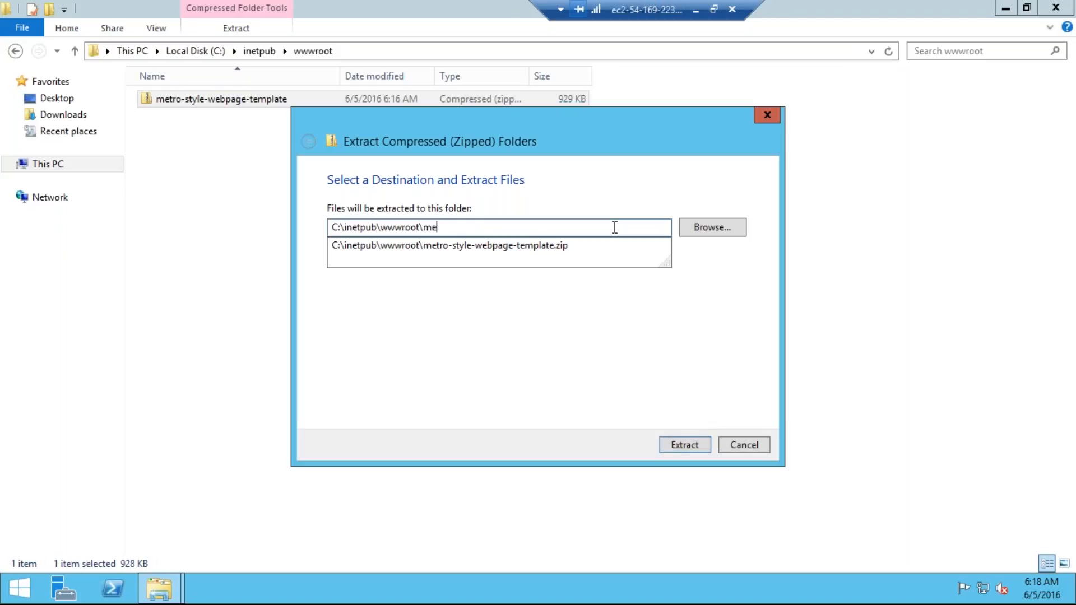
{"action": "key", "text": "BackSpace"}
{"action": "type", "text": "\\"}
{"action": "left_click", "coordinate": [685, 445]}
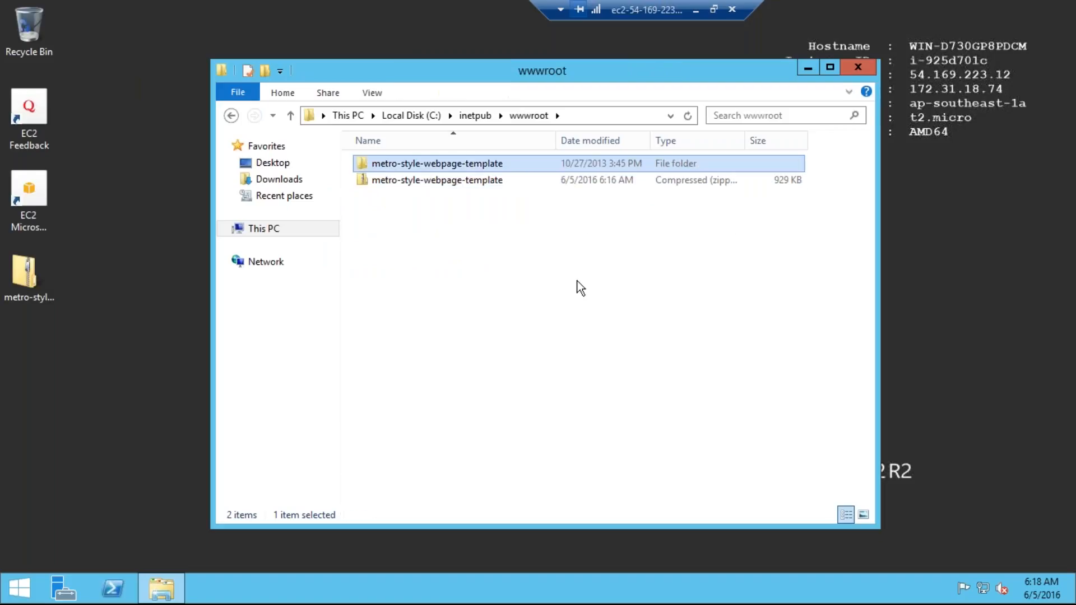
Step: Check the extracted template folder and delete the template zip from wwwroot
{"action": "key", "text": "Return"}
{"action": "key", "text": "Down"}
{"action": "key", "text": "Down"}
{"action": "key", "text": "Down"}
{"action": "key", "text": "Up"}
{"action": "key", "text": "Up"}
{"action": "key", "text": "BackSpace"}
{"action": "key", "text": "Down"}
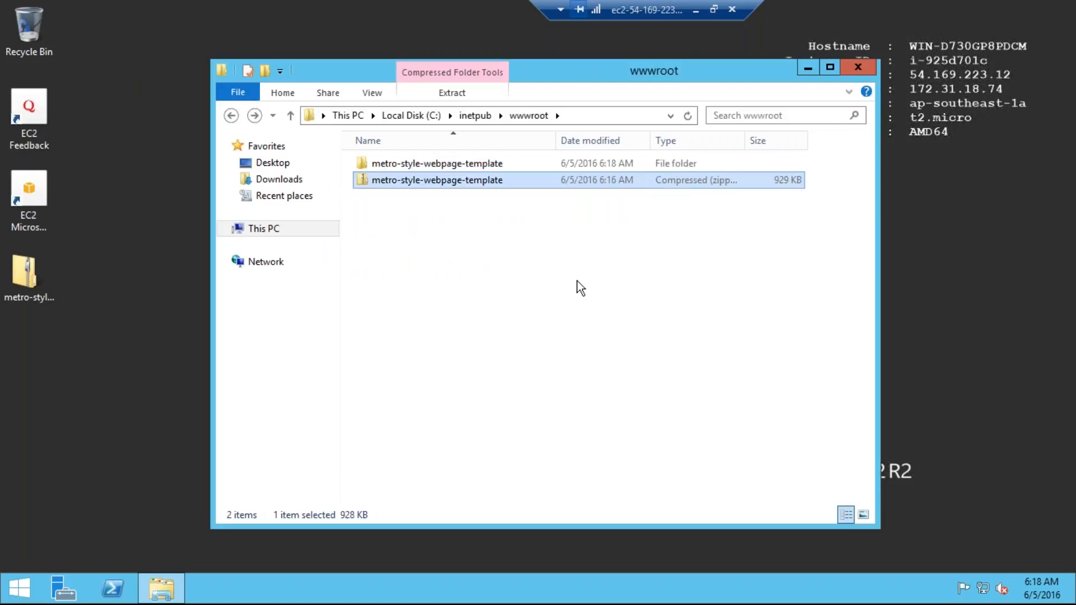
{"action": "key", "text": "Delete"}
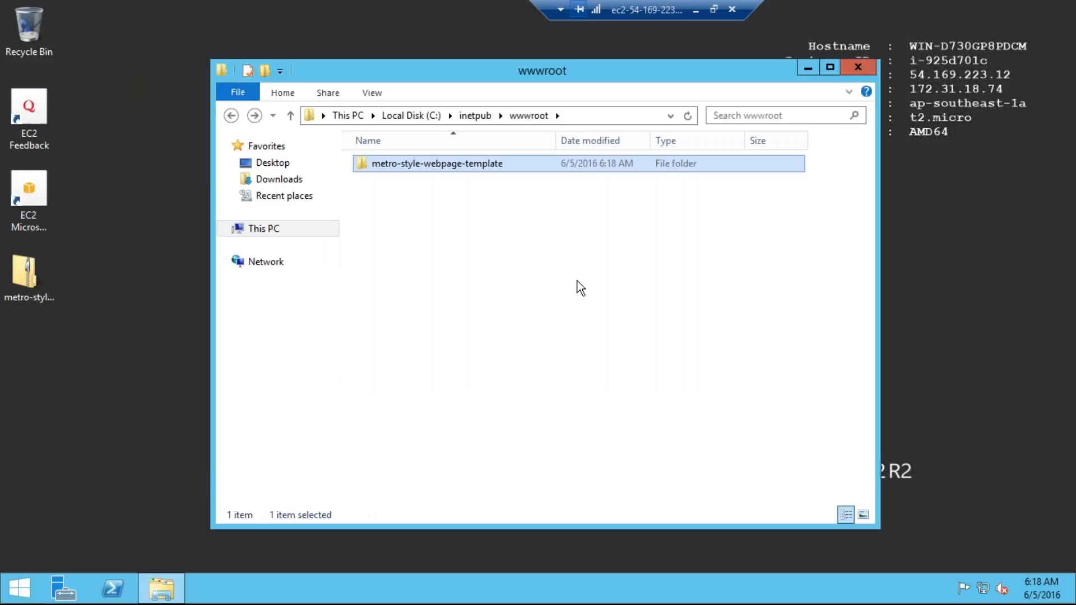
Step: Move the template's css, images, js and index into wwwroot and delete the emptied folder
{"action": "key", "text": "Return"}
{"action": "key", "text": "ctrl+a"}
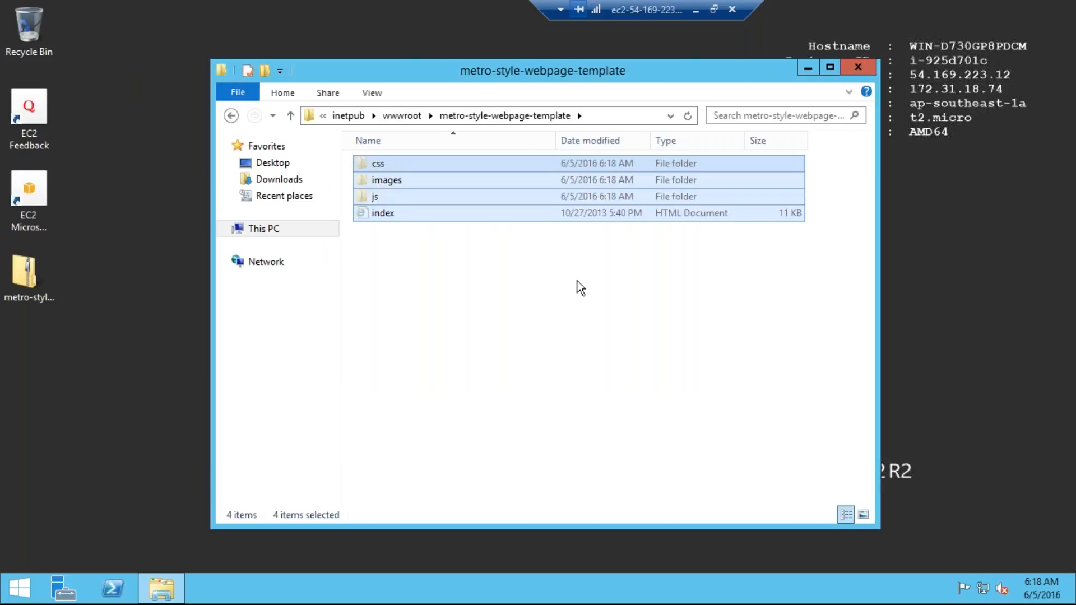
{"action": "key", "text": "BackSpace"}
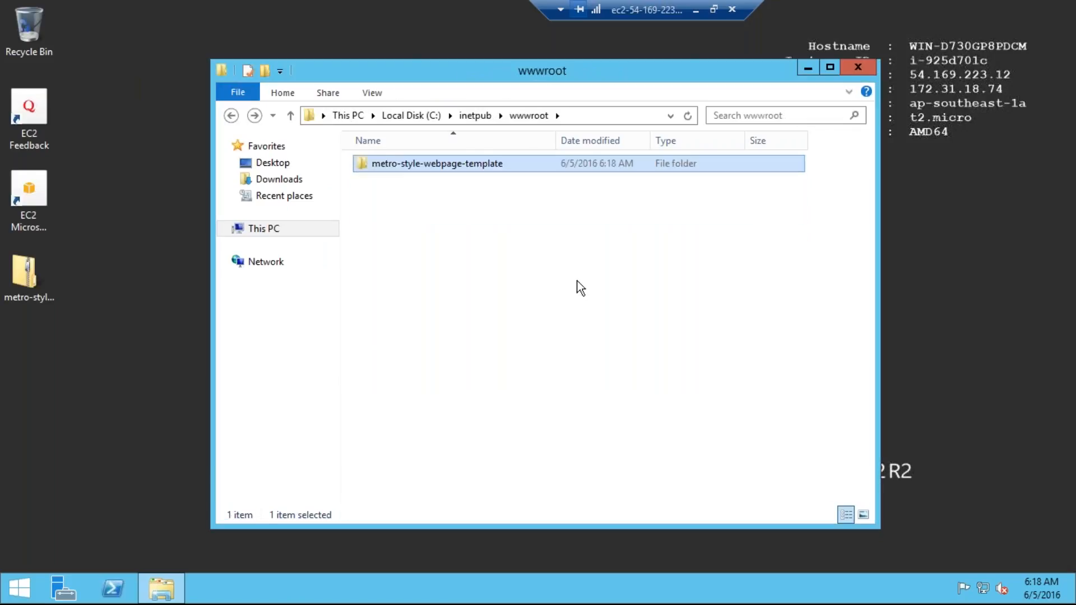
{"action": "key", "text": "ctrl+v"}
{"action": "left_click", "coordinate": [576, 329]}
{"action": "key", "text": "Down"}
{"action": "key", "text": "Down"}
{"action": "key", "text": "Down"}
{"action": "key", "text": "Down"}
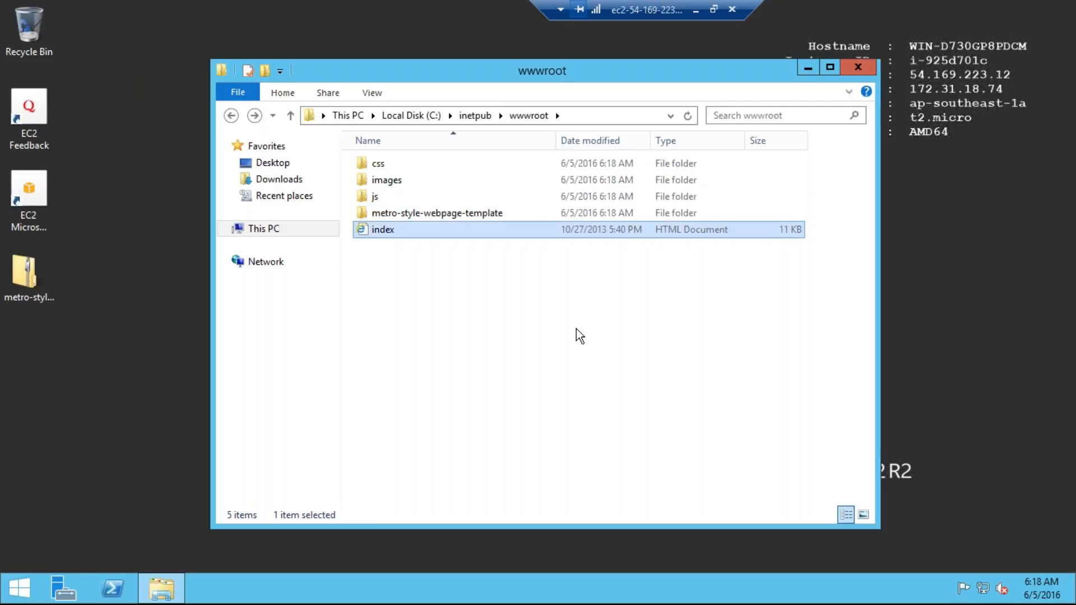
{"action": "key", "text": "Up"}
{"action": "key", "text": "Delete"}
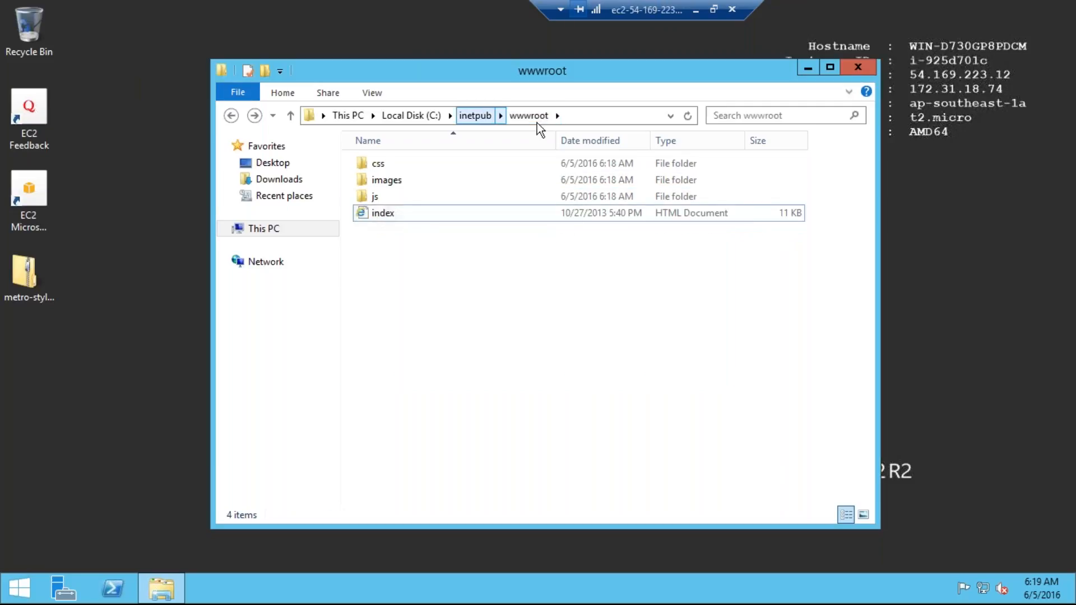
{"action": "left_click", "coordinate": [572, 120]}
{"action": "key", "text": "Escape"}
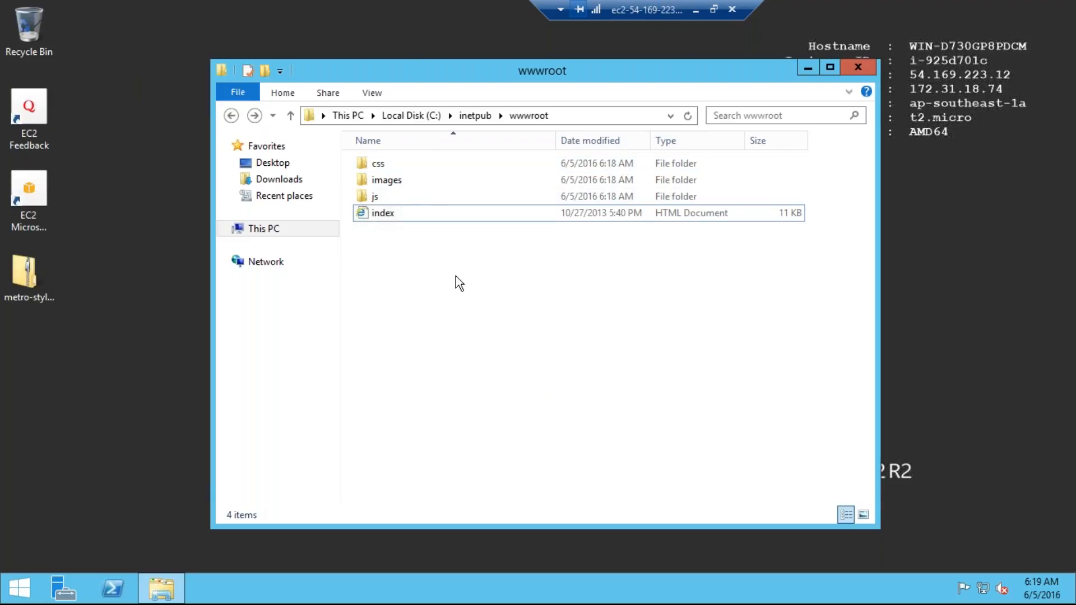
{"action": "left_click", "coordinate": [695, 10]}
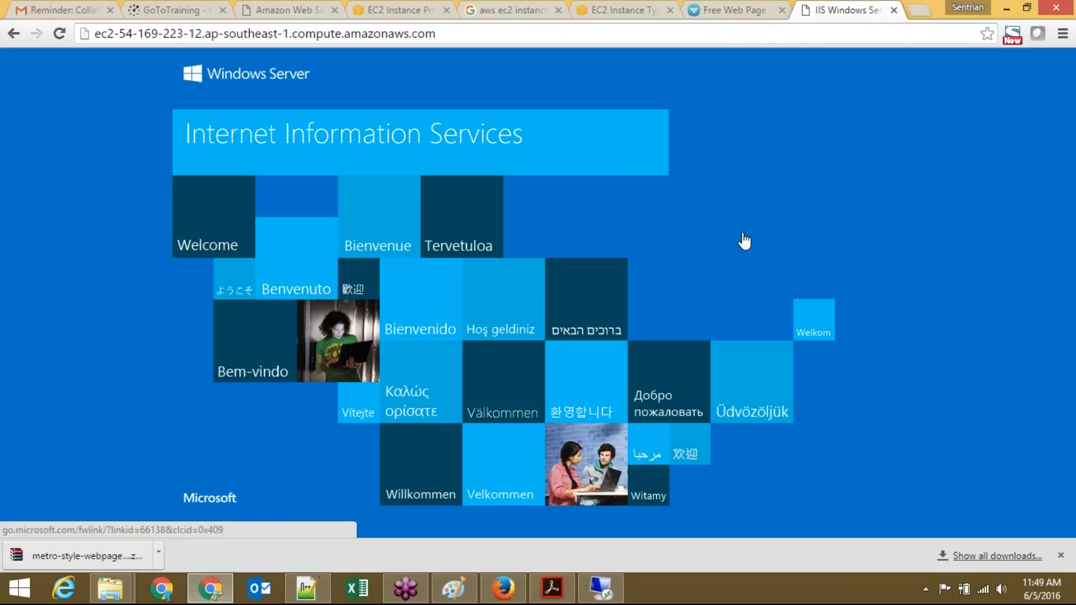
Step: Reload the DNS tab to show the SliceMaker template site and close the downloads bar
{"action": "left_click", "coordinate": [585, 37]}
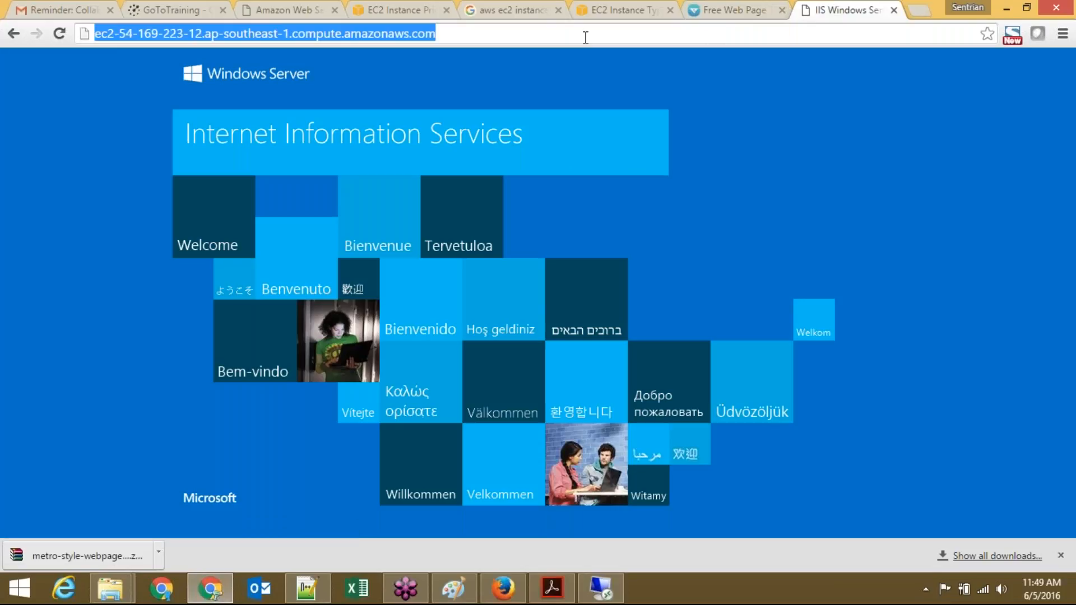
{"action": "key", "text": "Return"}
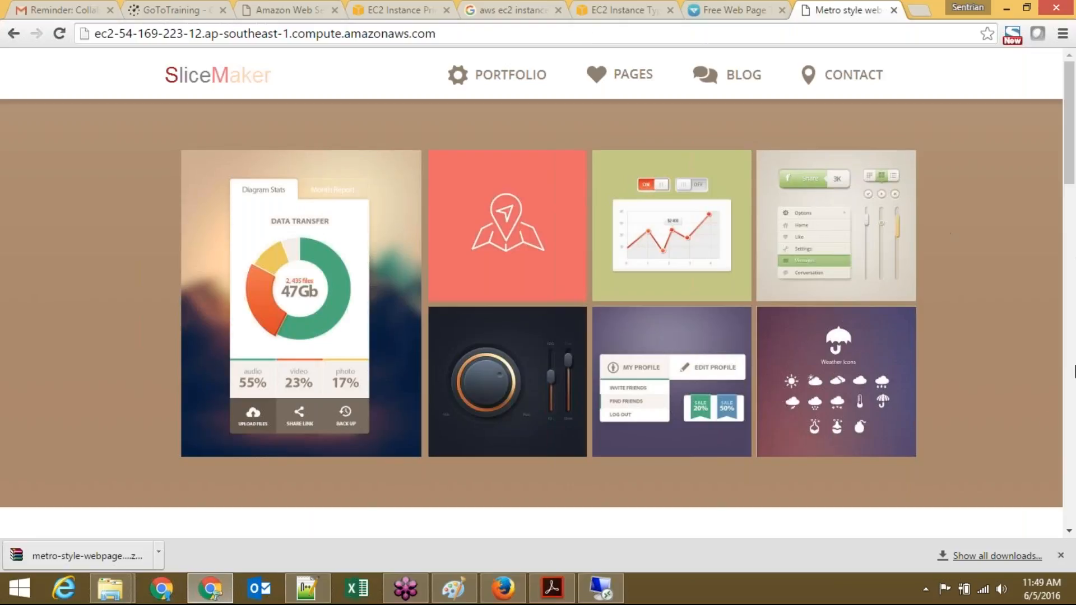
{"action": "left_click", "coordinate": [1061, 556]}
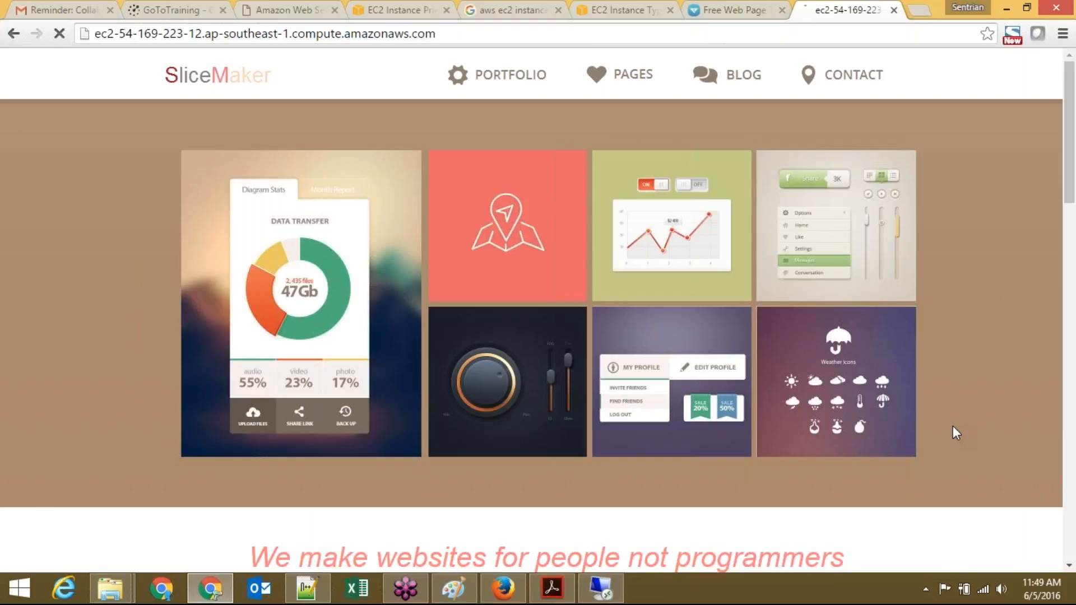
Step: Open the site by public IP 54.169.223.12 in a new Chrome tab
{"action": "mouse_move", "coordinate": [791, 400]}
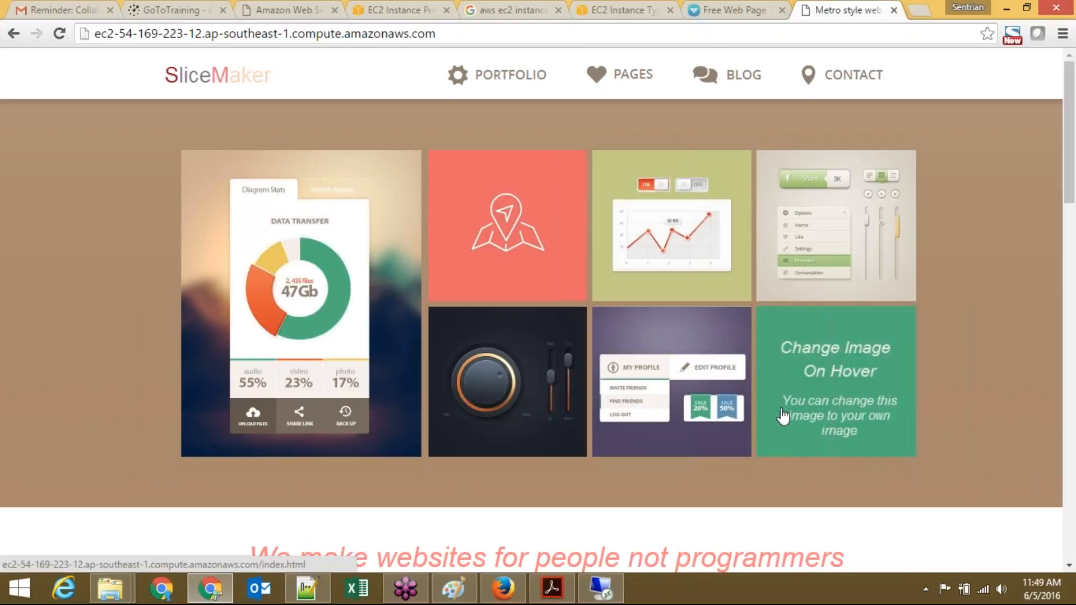
{"action": "left_click", "coordinate": [510, 594]}
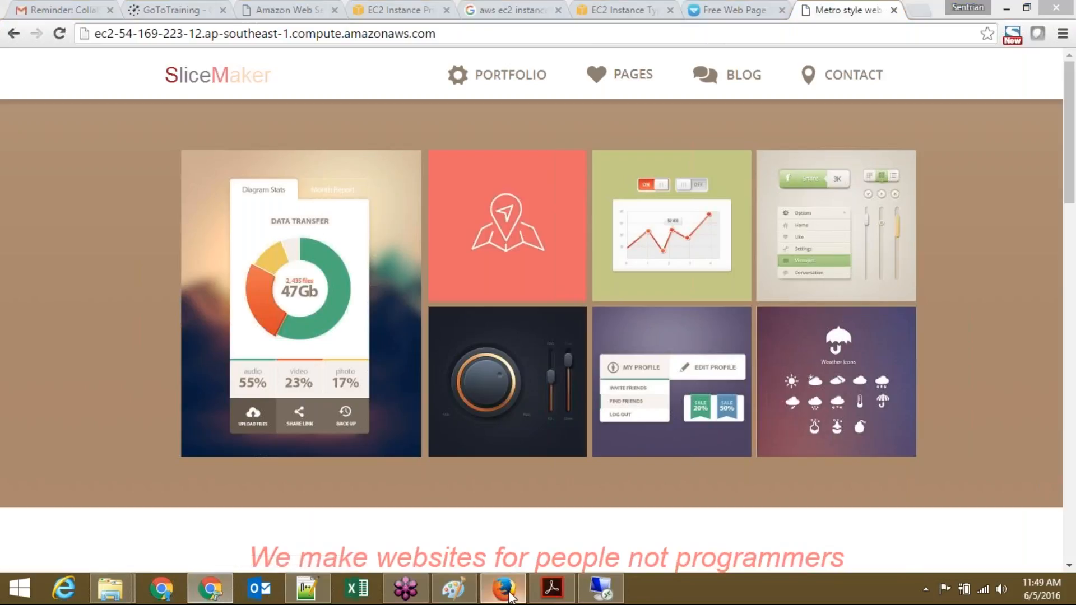
{"action": "double_click", "coordinate": [832, 421]}
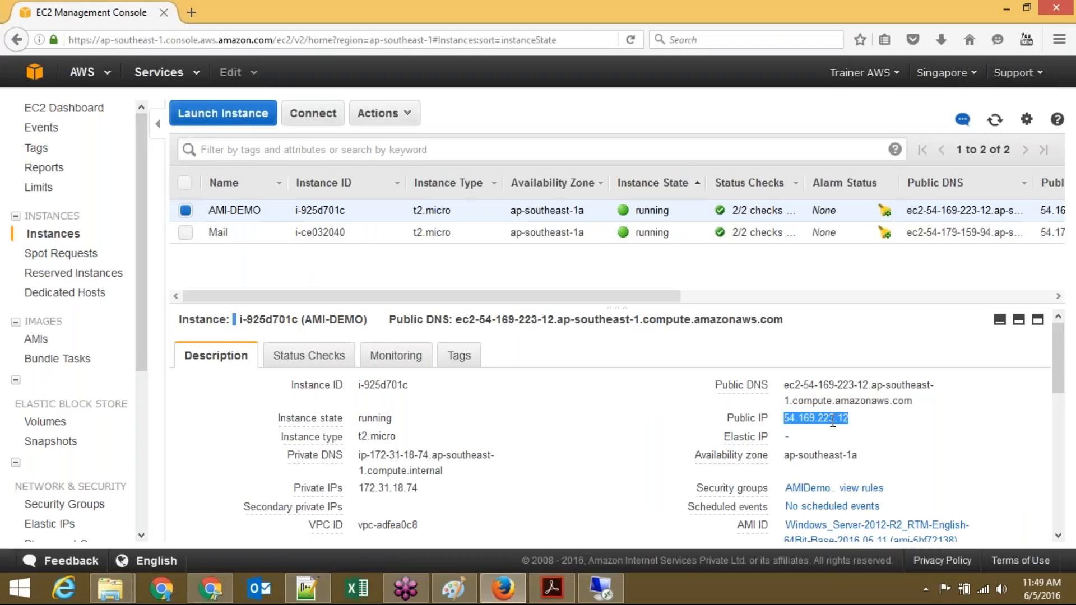
{"action": "key", "text": "alt+Tab"}
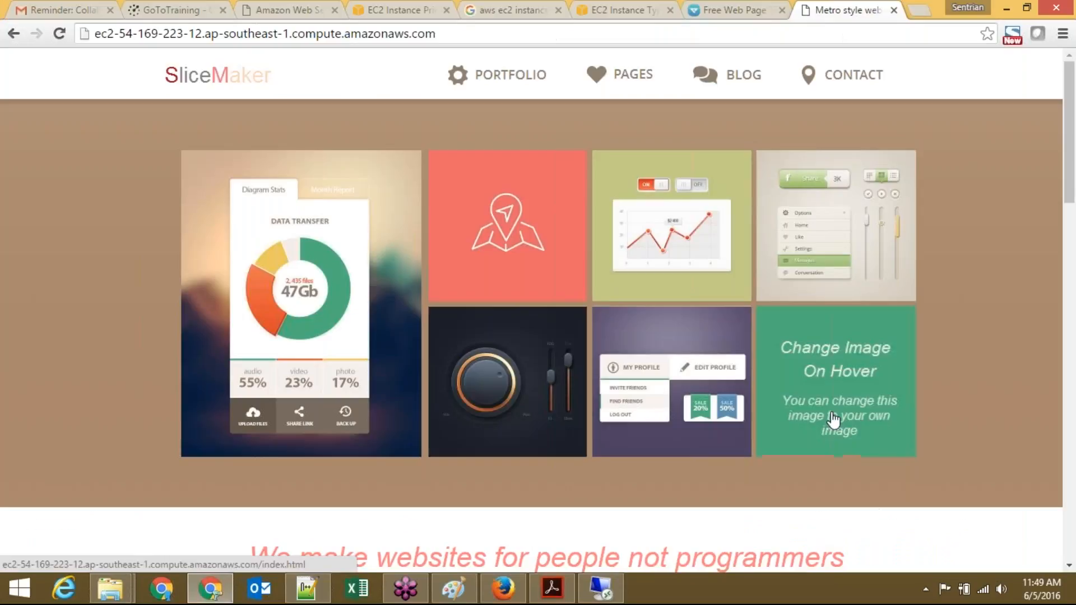
{"action": "left_click", "coordinate": [923, 12]}
{"action": "type", "text": "54.169.223.12"}
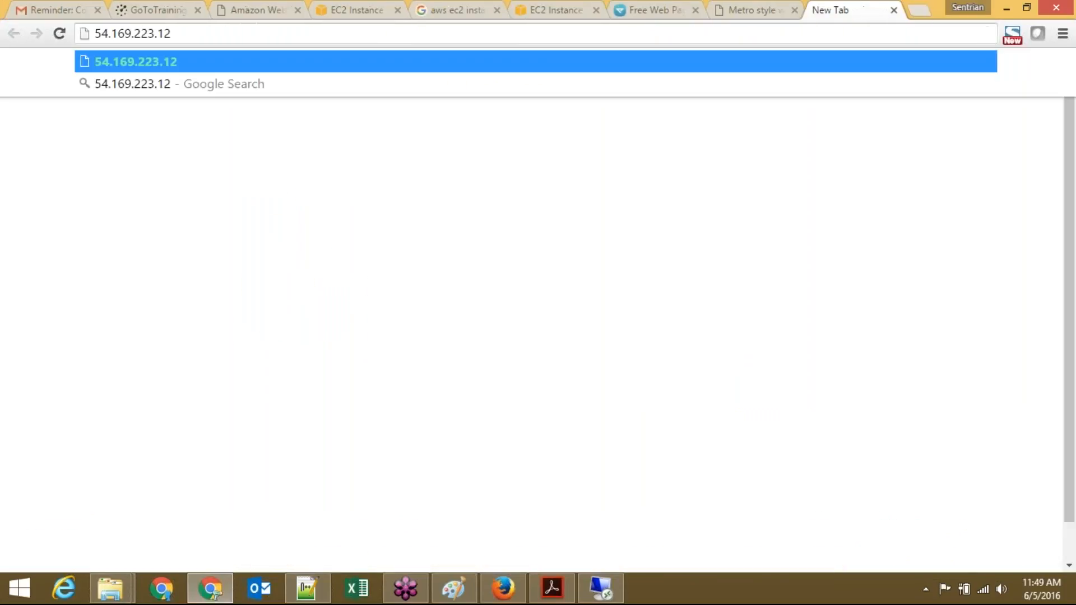
{"action": "key", "text": "Return"}
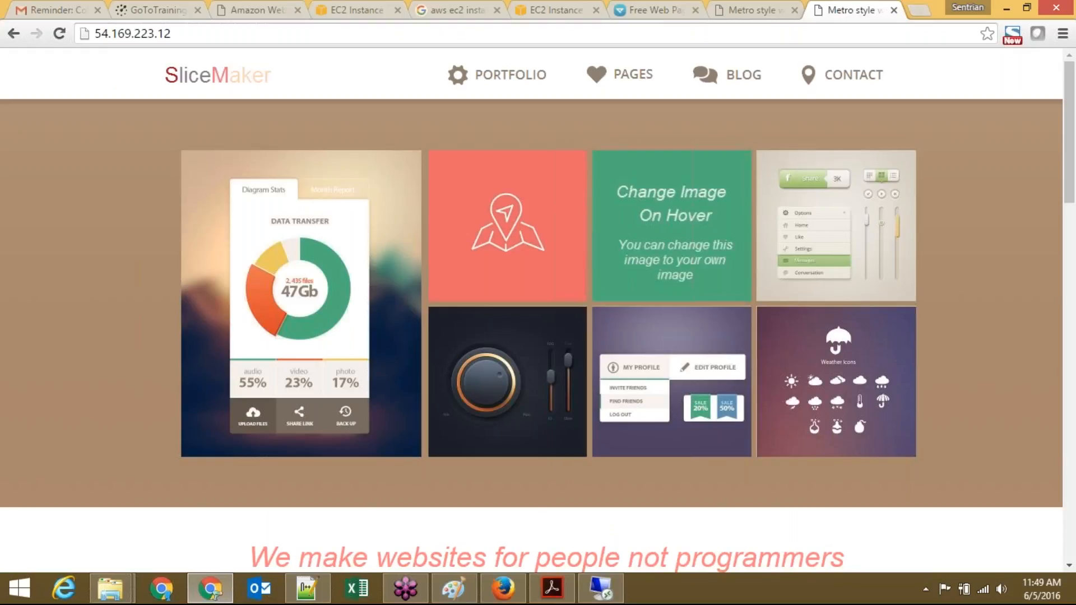
{"action": "left_click", "coordinate": [600, 588]}
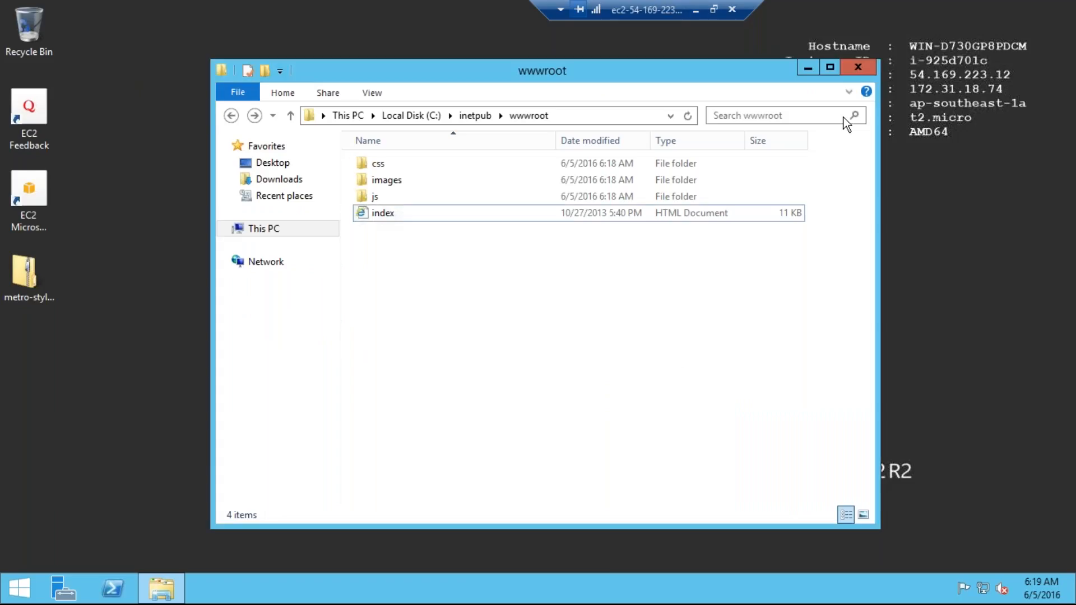
Step: Close the remote Explorer window and disconnect the Remote Desktop session
{"action": "left_click", "coordinate": [857, 67]}
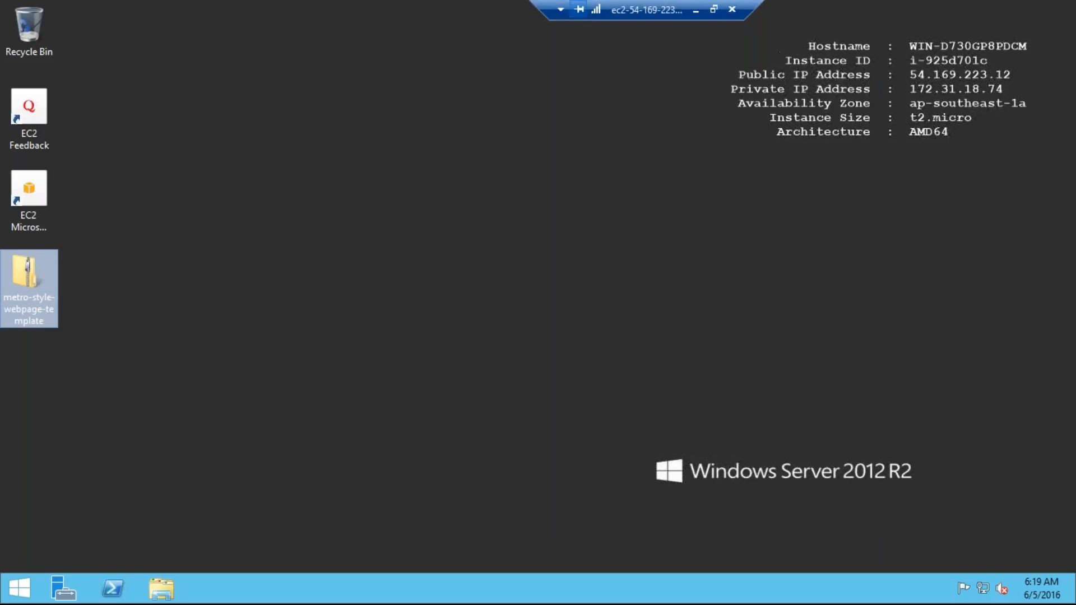
{"action": "left_click", "coordinate": [734, 14]}
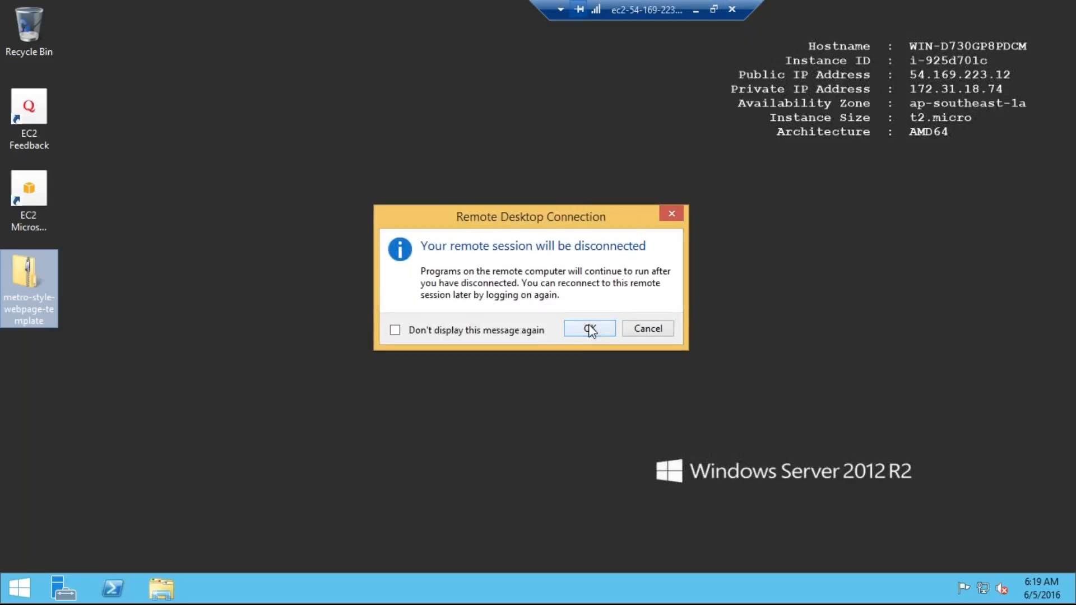
{"action": "left_click", "coordinate": [590, 328]}
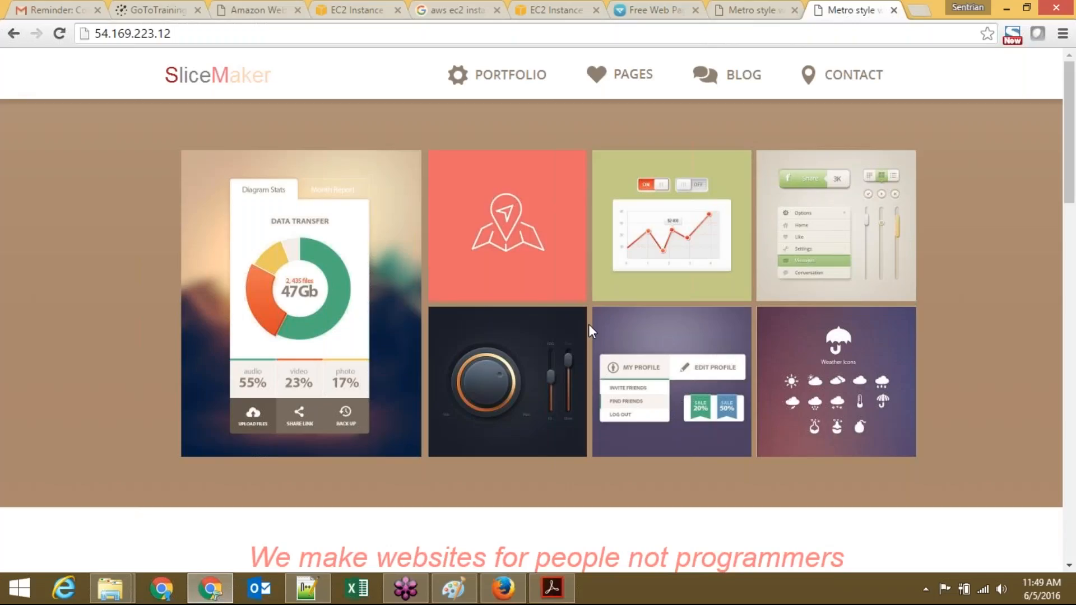
Step: Back in the EC2 console, select AMI-DEMO and bring up its Actions > Image options
{"action": "left_click", "coordinate": [504, 594]}
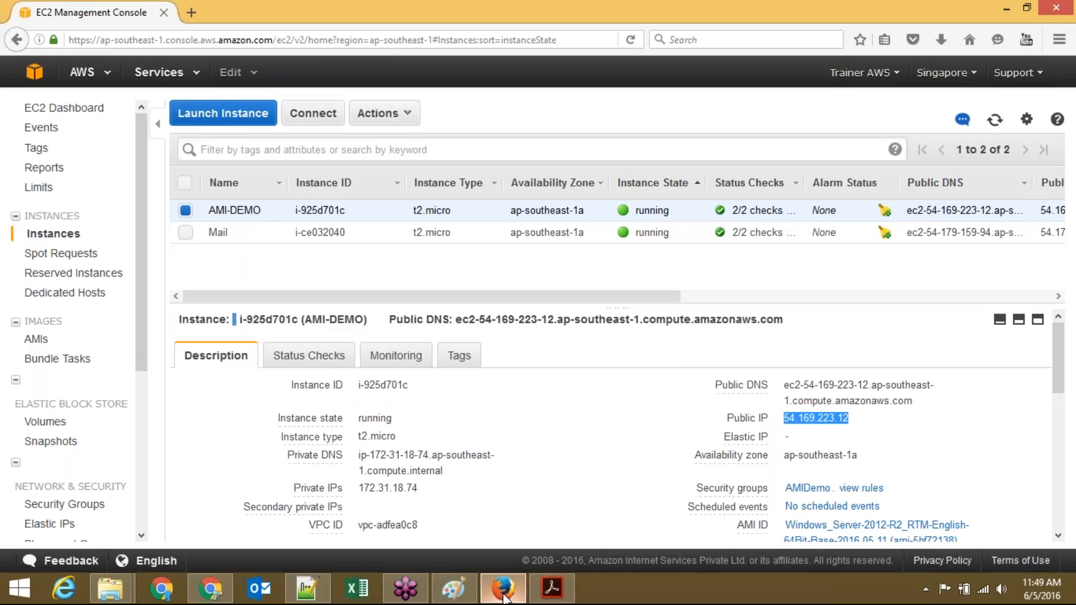
{"action": "left_click", "coordinate": [590, 455]}
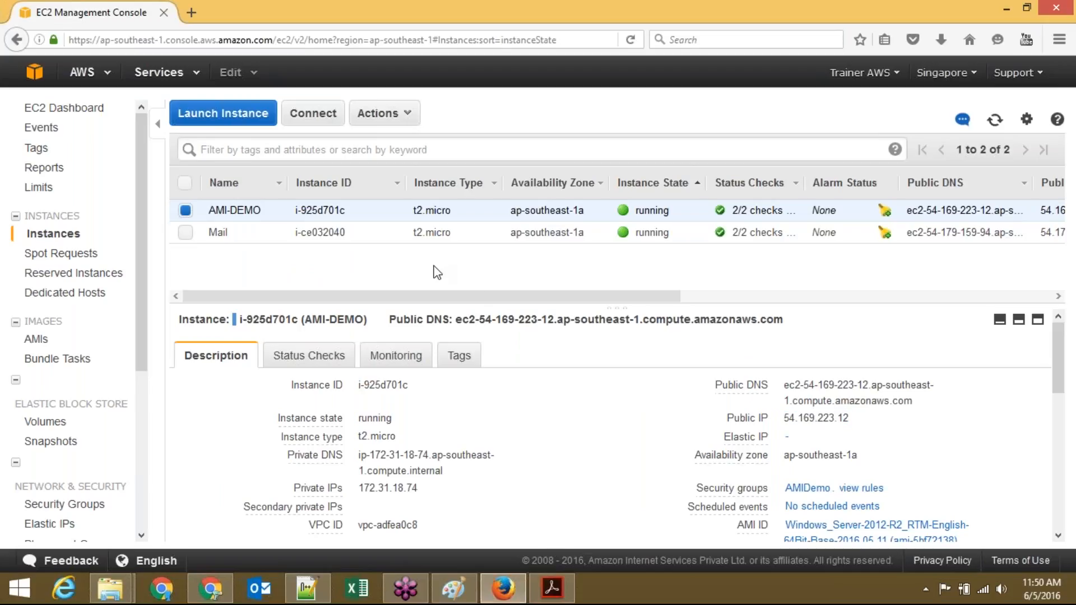
{"action": "left_click", "coordinate": [185, 210]}
{"action": "left_click", "coordinate": [185, 210]}
{"action": "left_click", "coordinate": [369, 128]}
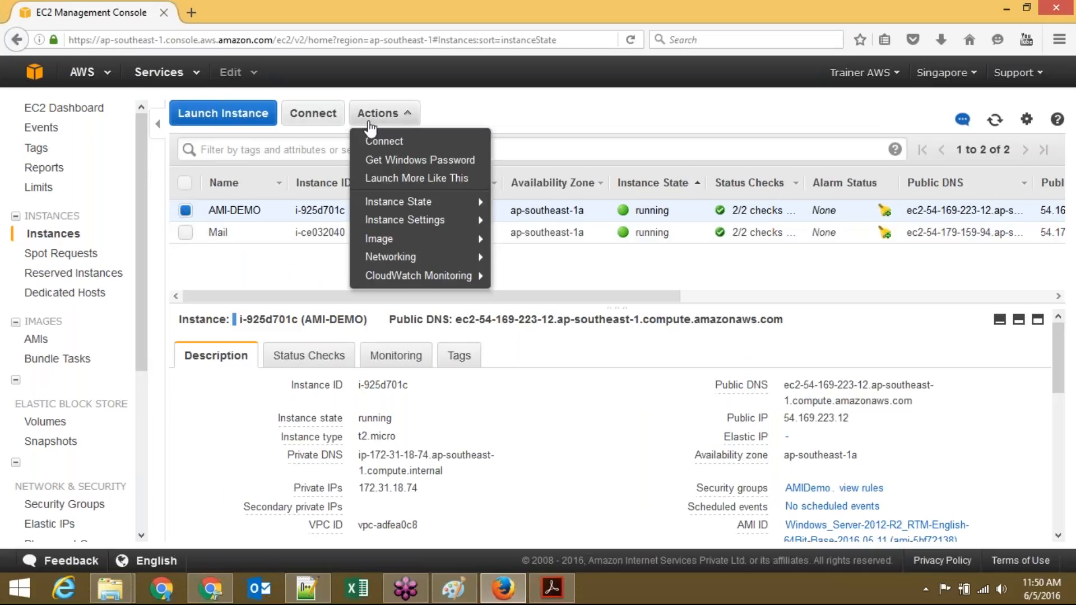
{"action": "mouse_move", "coordinate": [432, 241]}
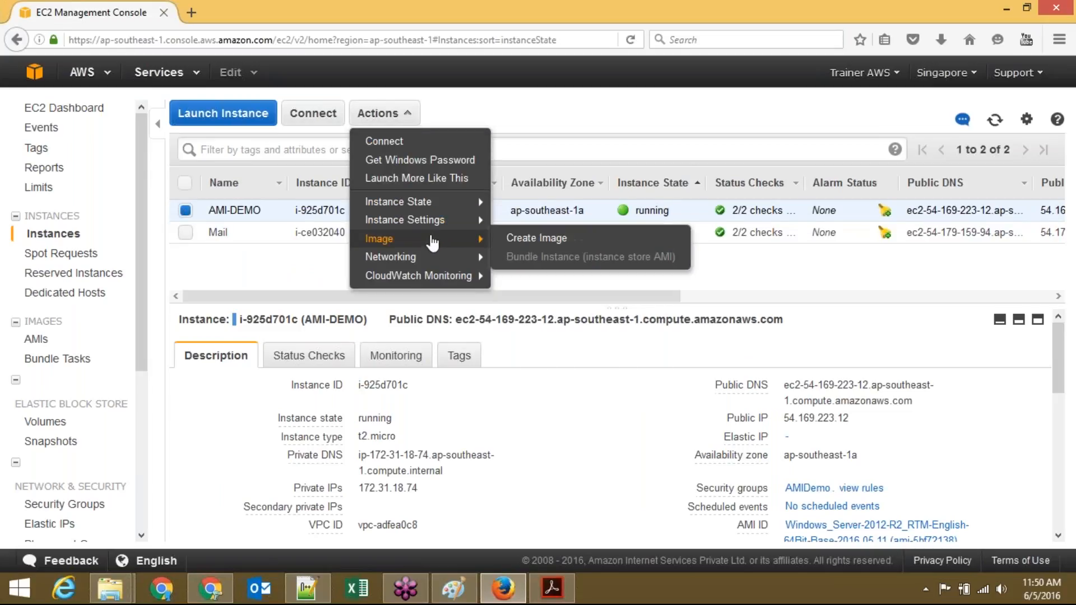
Step: Start Create Image for AMI-DEMO, entering DEMO-AMI as both image name and description
{"action": "left_click", "coordinate": [534, 240]}
{"action": "type", "text": "DEMO-AMI"}
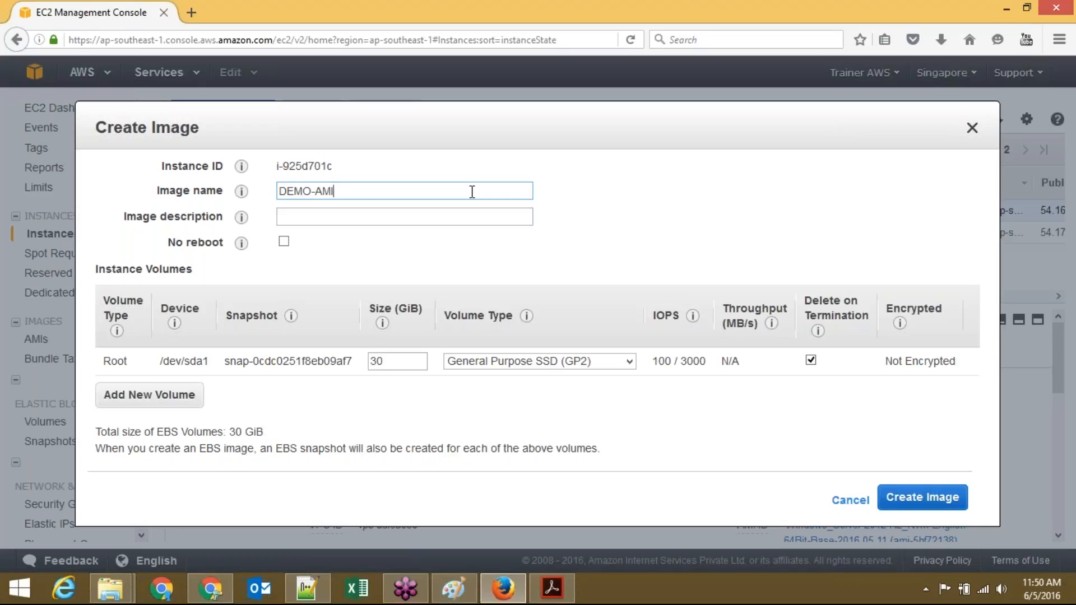
{"action": "key", "text": "Tab"}
{"action": "type", "text": "DEMO_"}
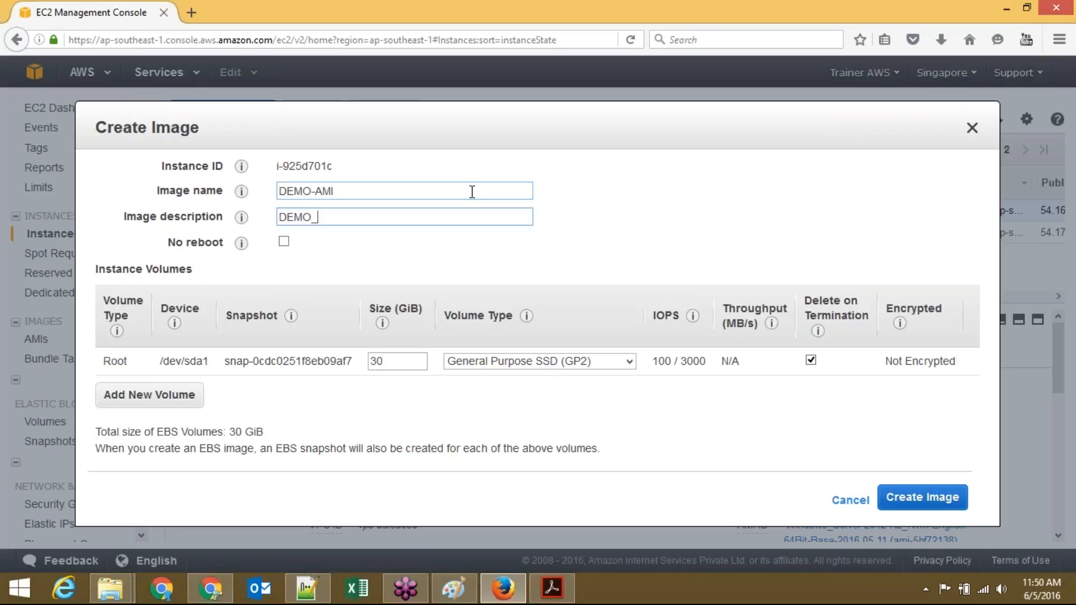
{"action": "key", "text": "BackSpace"}
{"action": "type", "text": "-AMI"}
{"action": "left_click", "coordinate": [470, 192]}
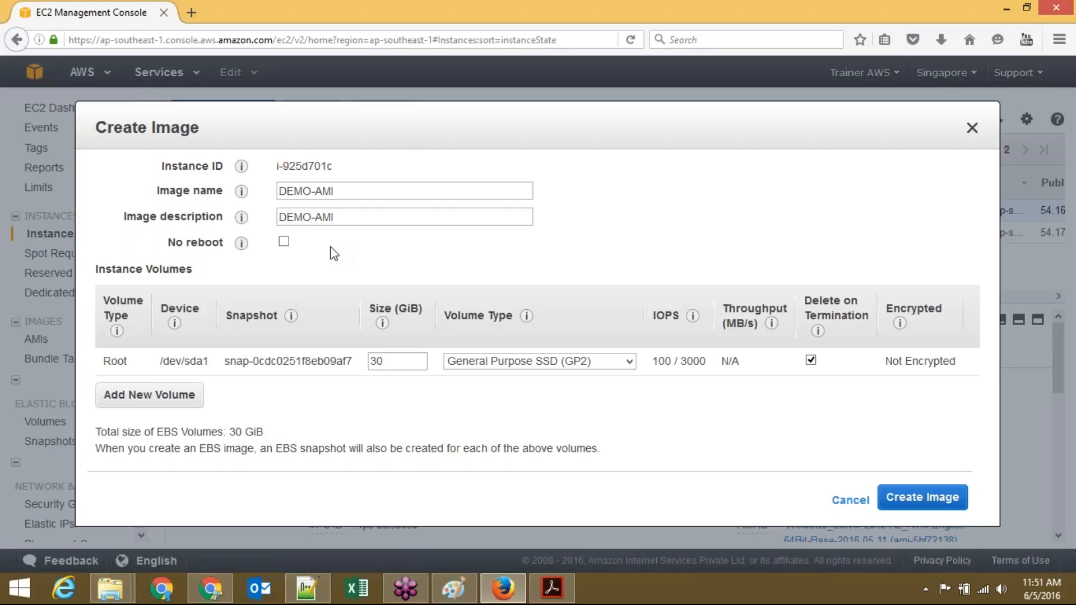
Step: Leave No reboot unticked, review the DEMO-AMI name and description, and submit the image request
{"action": "left_click", "coordinate": [287, 241]}
{"action": "left_click", "coordinate": [287, 241]}
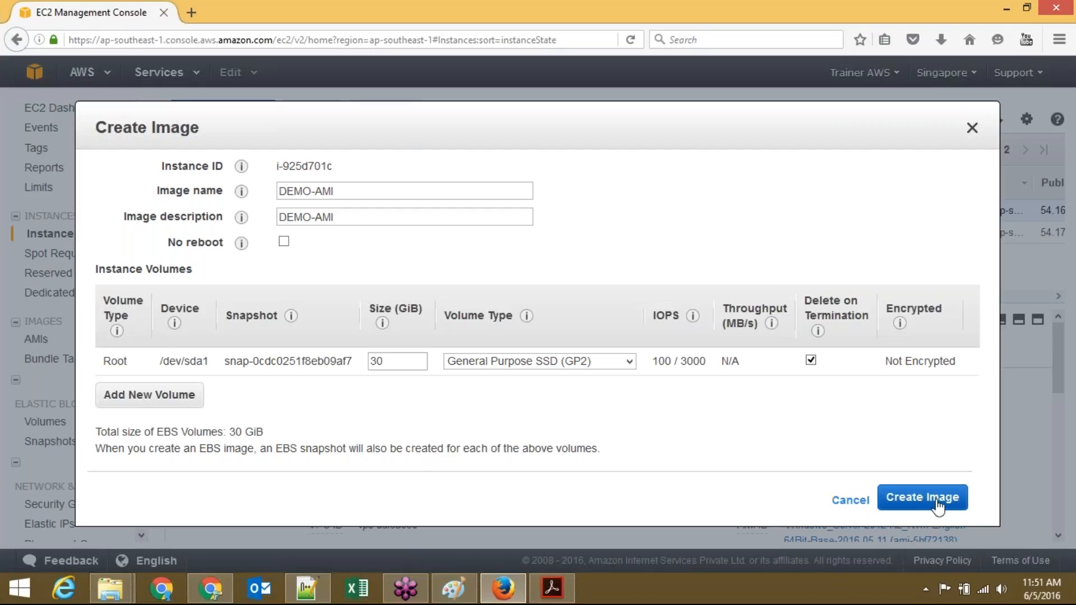
{"action": "left_click", "coordinate": [379, 195]}
{"action": "left_click", "coordinate": [379, 214]}
{"action": "left_click", "coordinate": [475, 267]}
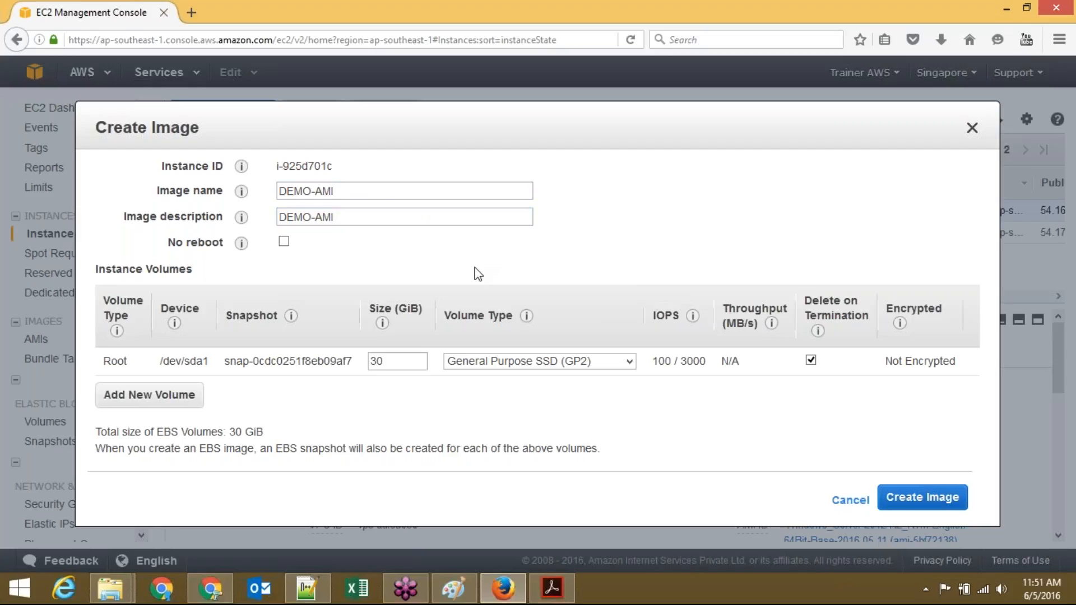
{"action": "left_click", "coordinate": [945, 499]}
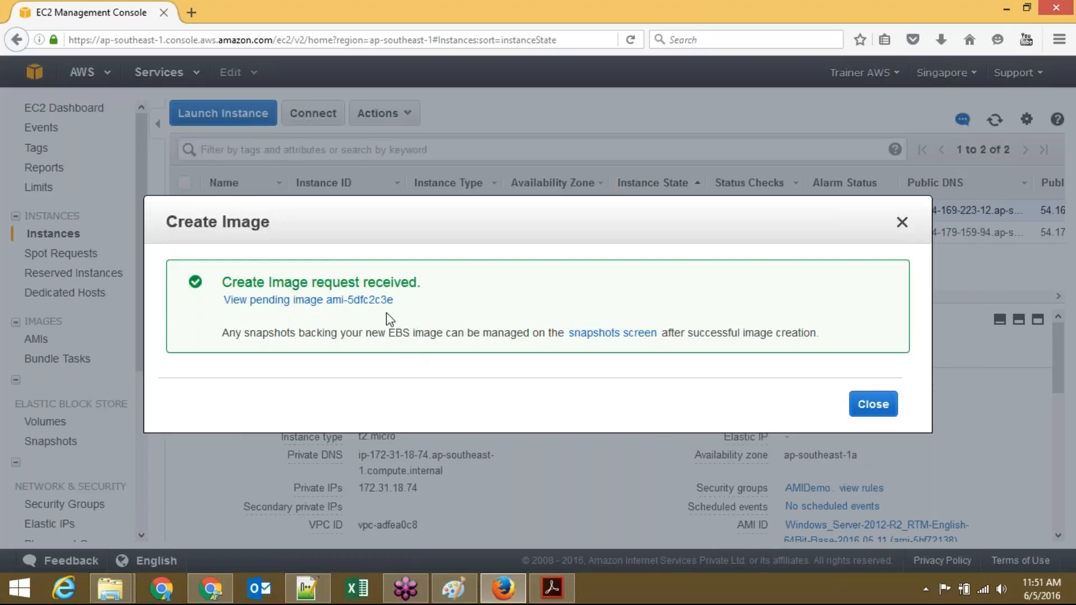
Step: Check pending image ami-5dfc2c3e's status, briefly revisiting AMI-DEMO in Instances before returning to AMIs
{"action": "left_click", "coordinate": [352, 307]}
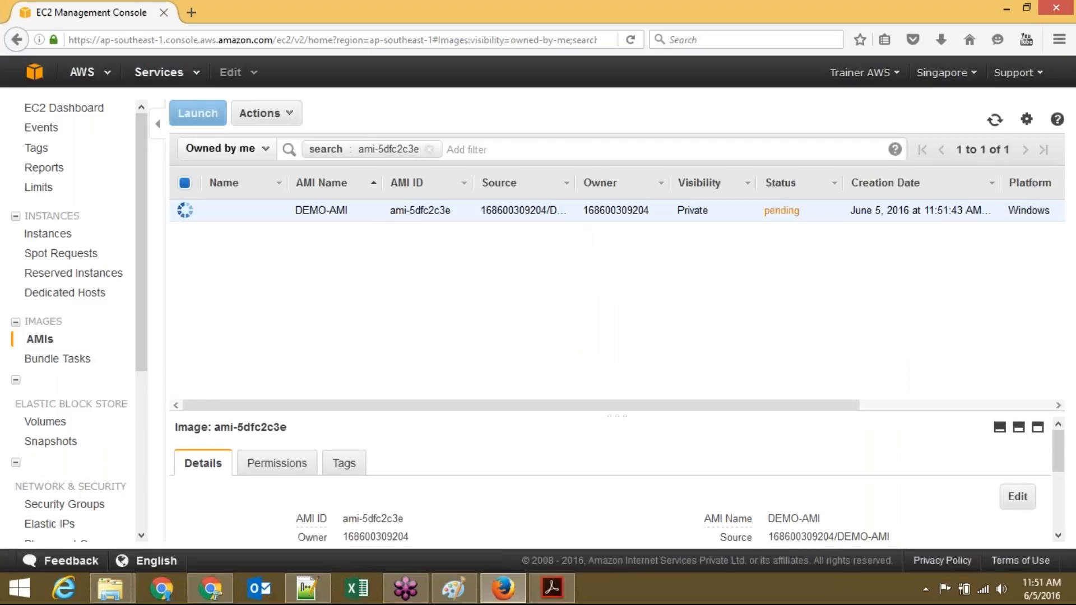
{"action": "left_click", "coordinate": [993, 121]}
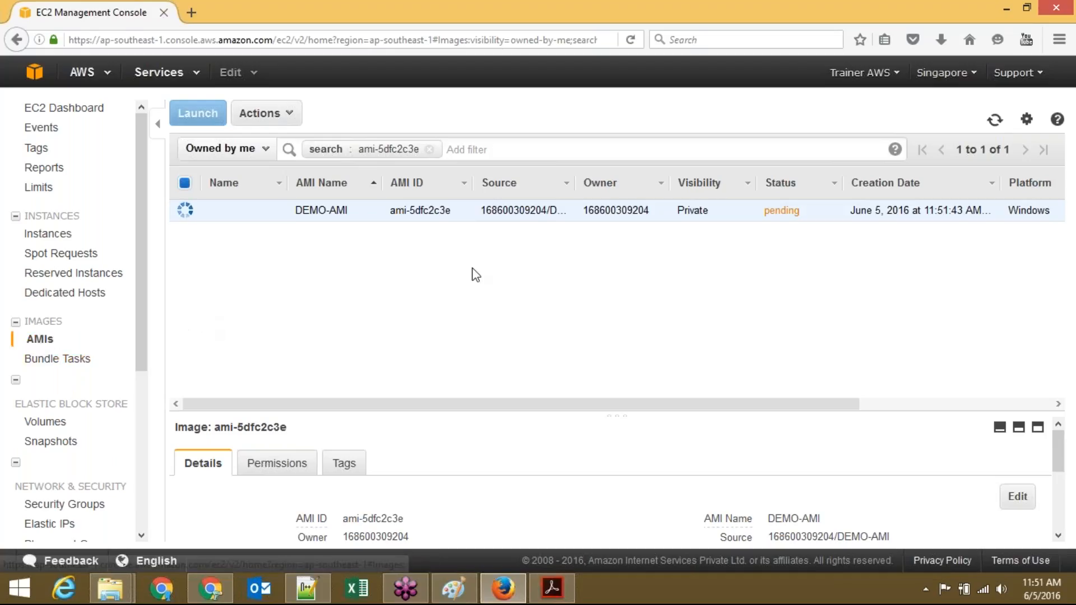
{"action": "left_click", "coordinate": [996, 121]}
{"action": "left_click", "coordinate": [996, 121]}
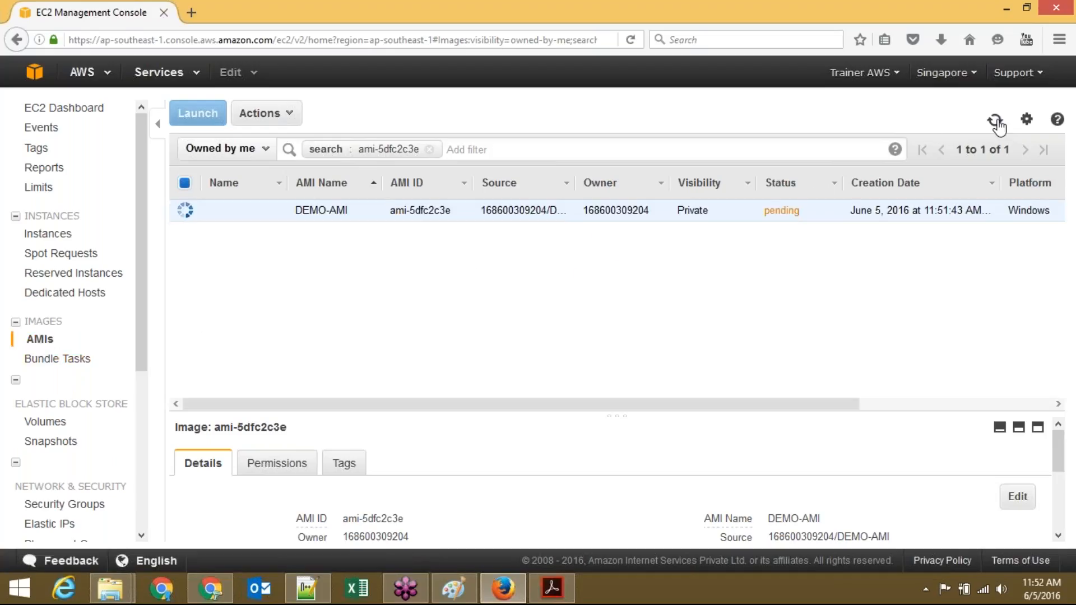
{"action": "left_click", "coordinate": [996, 121]}
{"action": "left_click", "coordinate": [56, 238]}
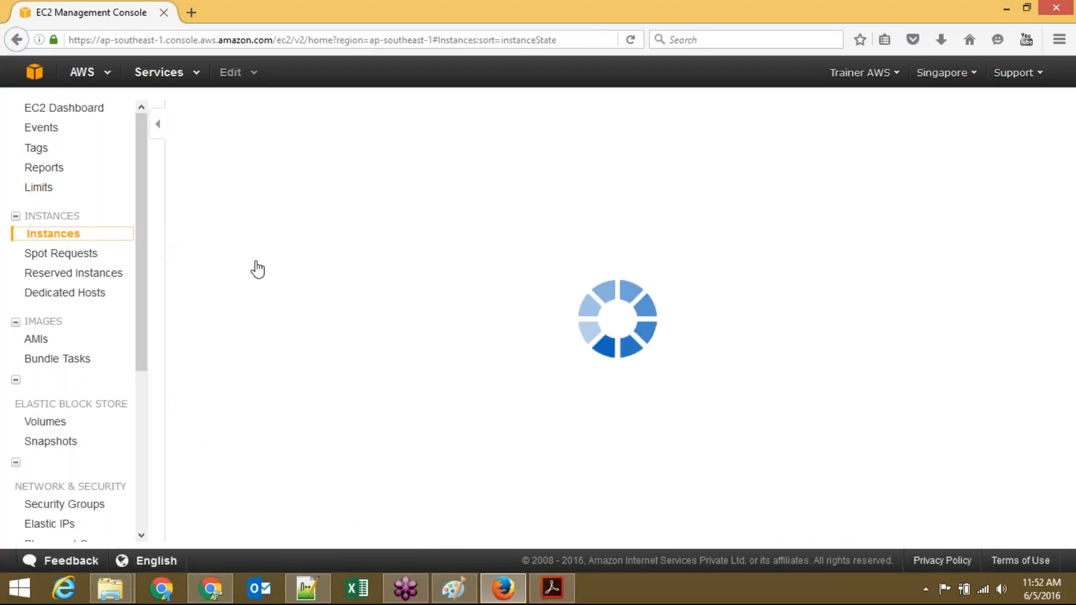
{"action": "left_click", "coordinate": [348, 211]}
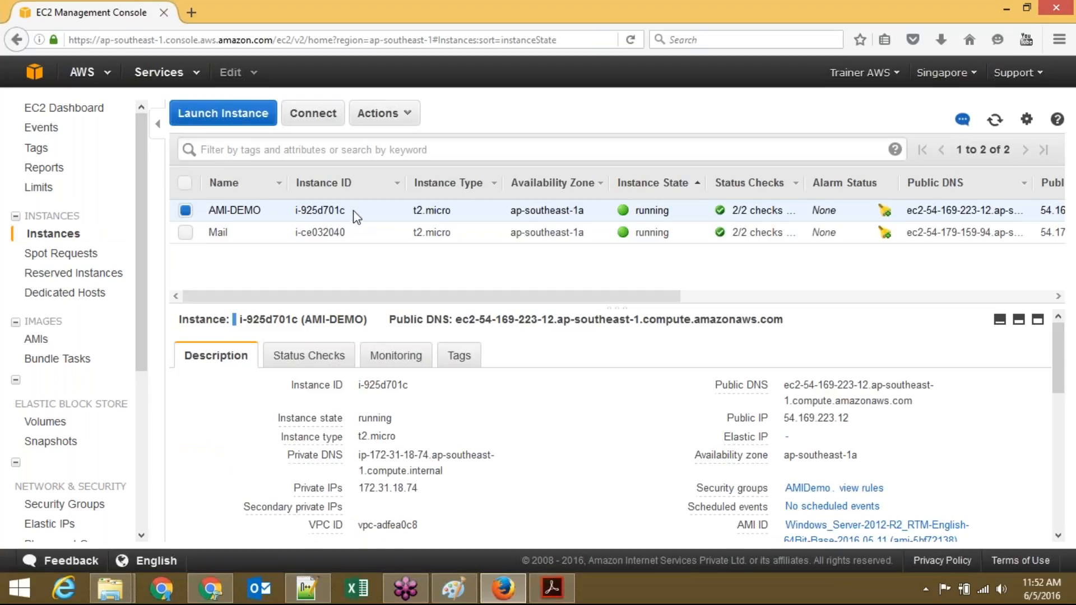
{"action": "left_click", "coordinate": [45, 342]}
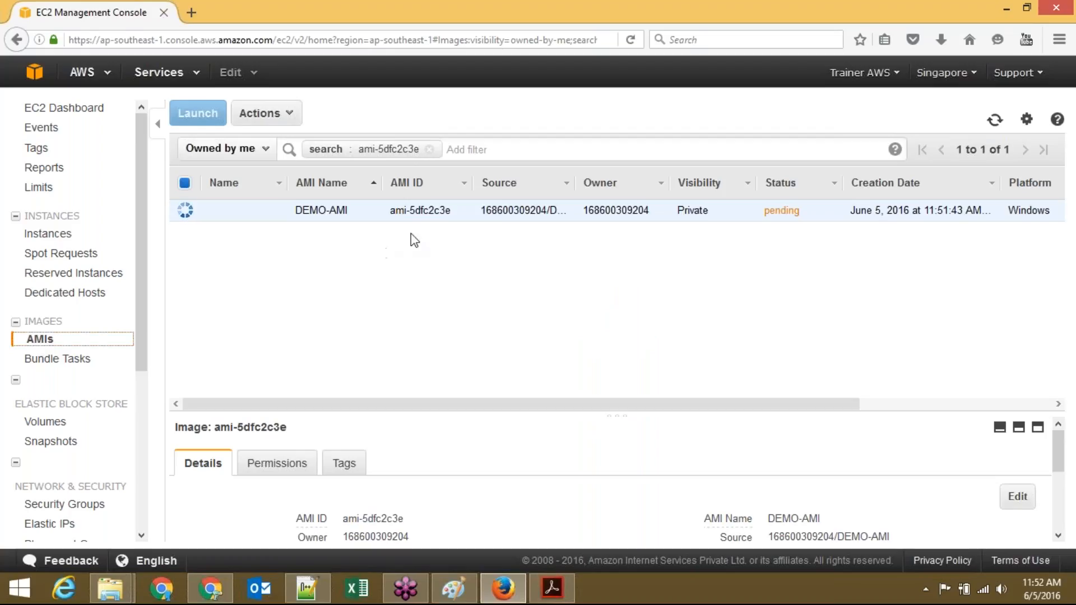
Step: Keep refreshing the AMI list until DEMO-AMI (ami-5dfc2c3e) shows as available
{"action": "left_click", "coordinate": [994, 122]}
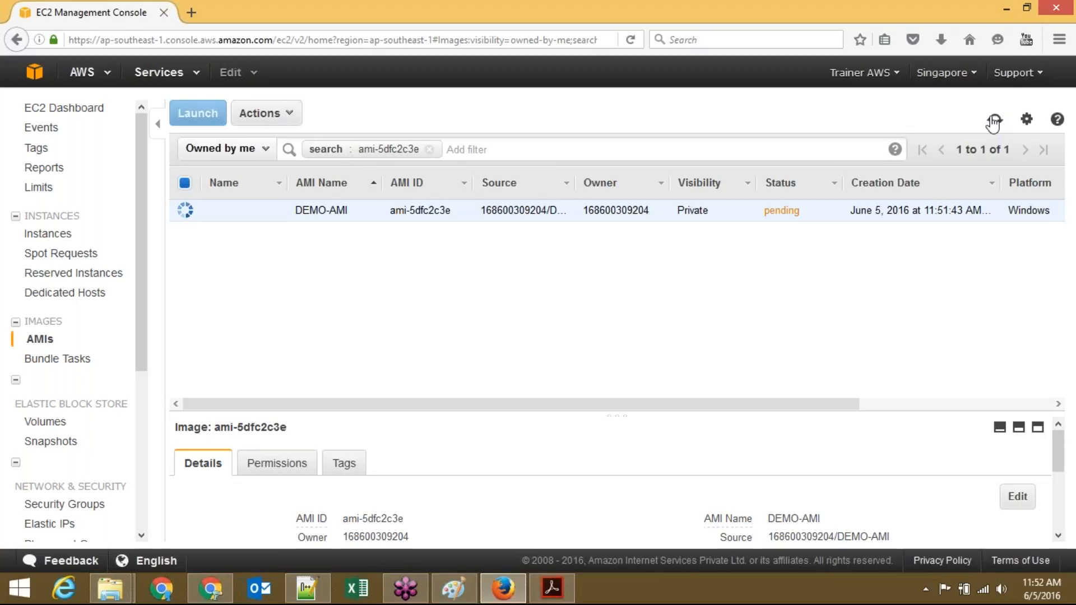
{"action": "left_click", "coordinate": [994, 122]}
{"action": "left_click", "coordinate": [993, 121]}
{"action": "left_click", "coordinate": [993, 121]}
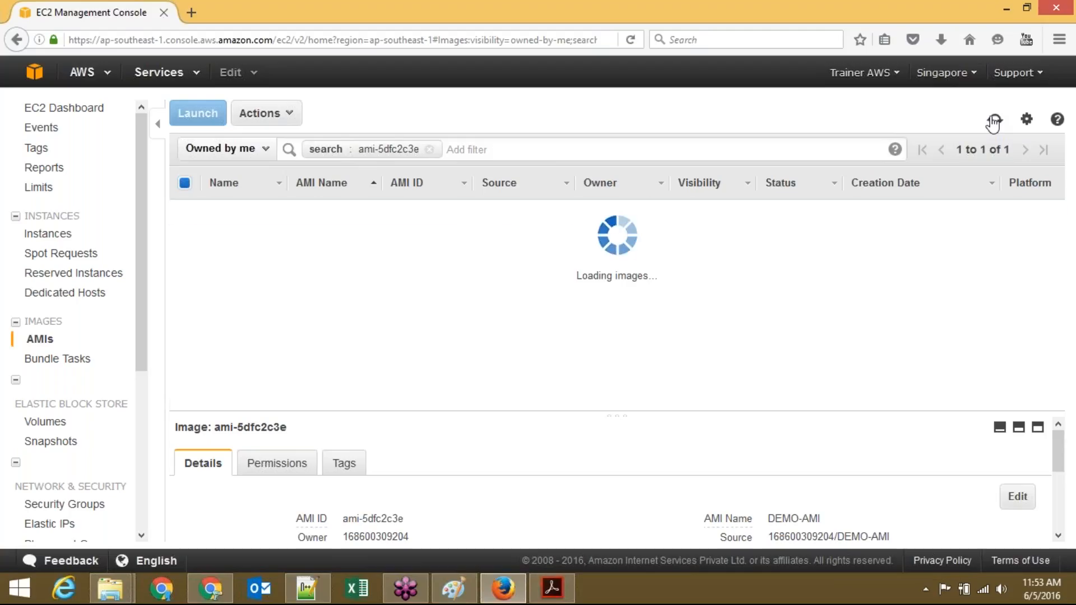
{"action": "left_click", "coordinate": [994, 121]}
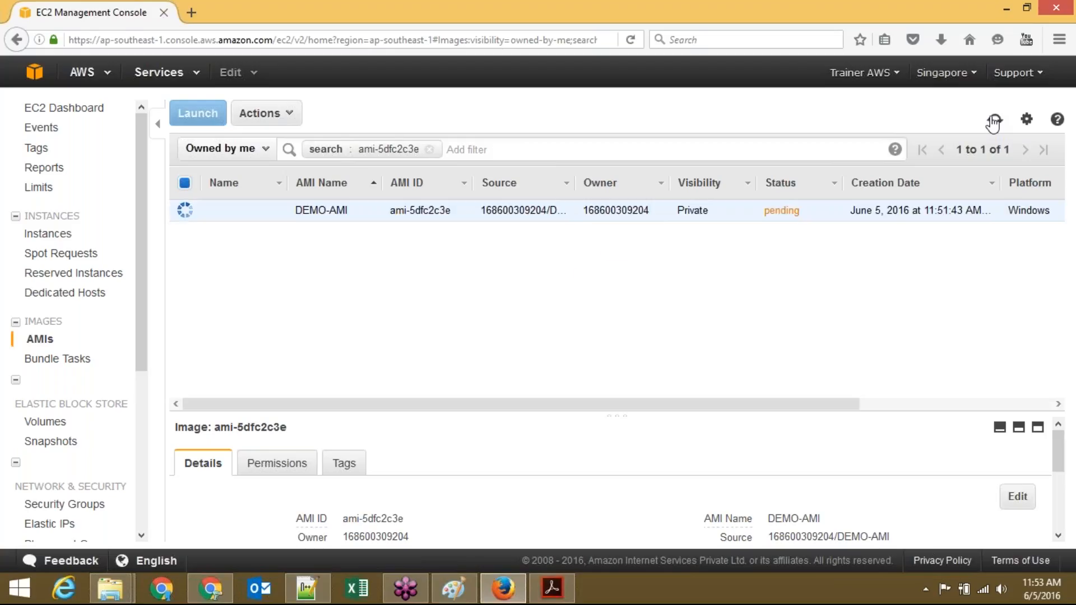
{"action": "left_click", "coordinate": [995, 123]}
{"action": "left_click", "coordinate": [996, 126]}
{"action": "left_click", "coordinate": [994, 124]}
{"action": "left_click", "coordinate": [995, 126]}
{"action": "left_click", "coordinate": [995, 127]}
{"action": "left_click", "coordinate": [995, 121]}
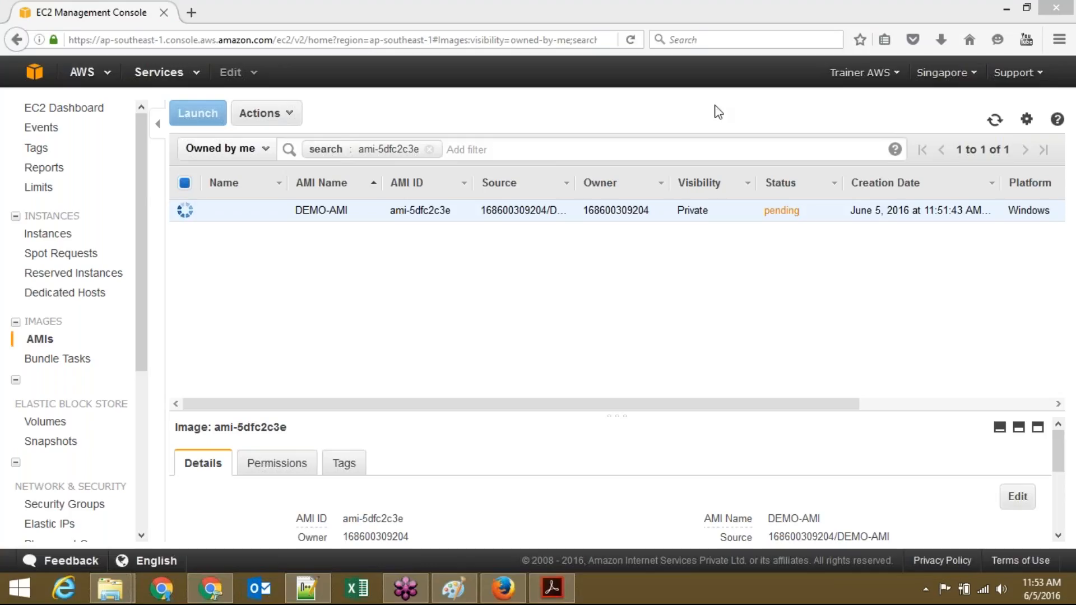
{"action": "left_click", "coordinate": [995, 122]}
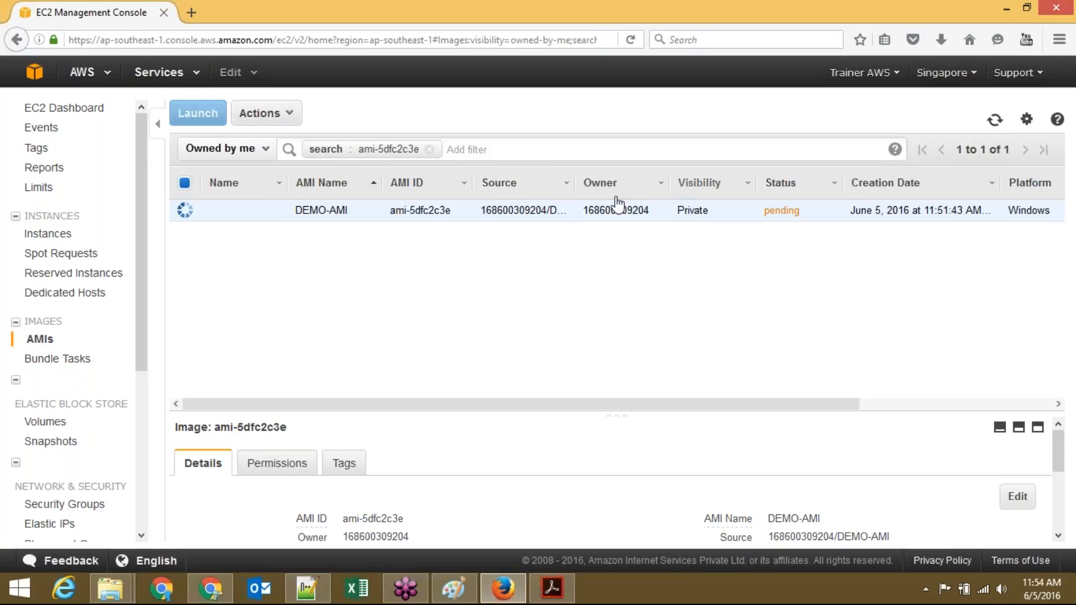
{"action": "left_click", "coordinate": [996, 121]}
{"action": "left_click", "coordinate": [996, 120]}
{"action": "left_click", "coordinate": [995, 119]}
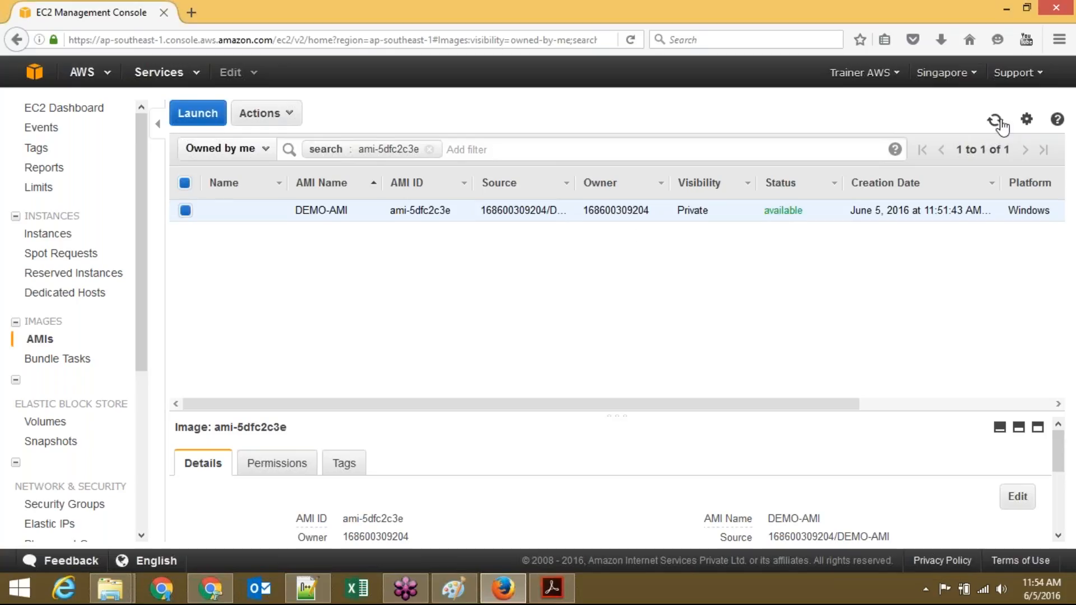
Step: Select AMI-DEMO in the instances list and choose Terminate from its Actions menu
{"action": "left_click", "coordinate": [998, 121]}
{"action": "left_click", "coordinate": [62, 235]}
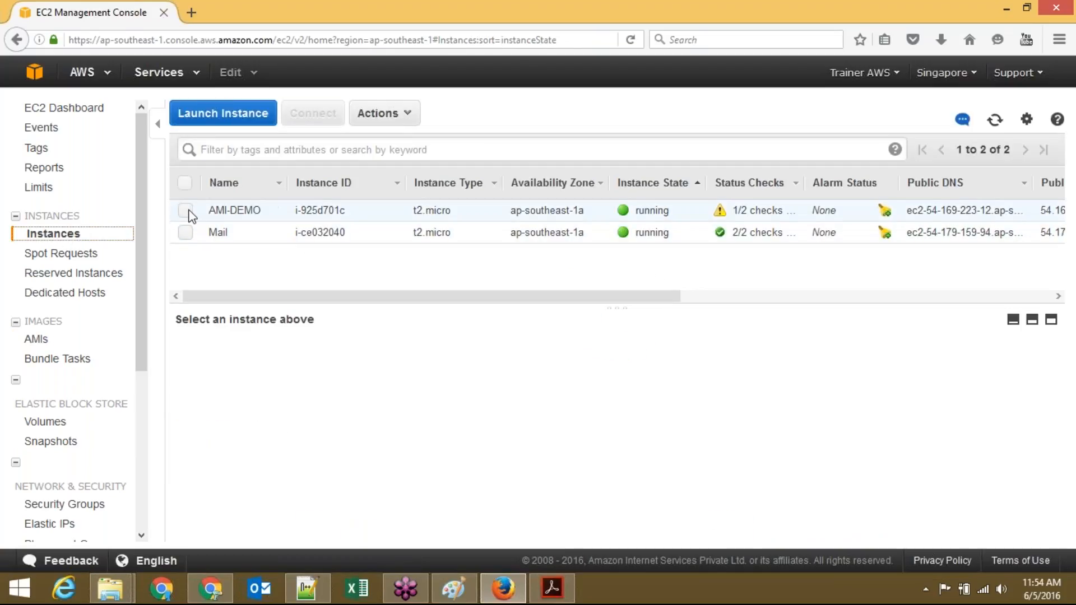
{"action": "left_click", "coordinate": [185, 212]}
{"action": "left_click", "coordinate": [379, 113]}
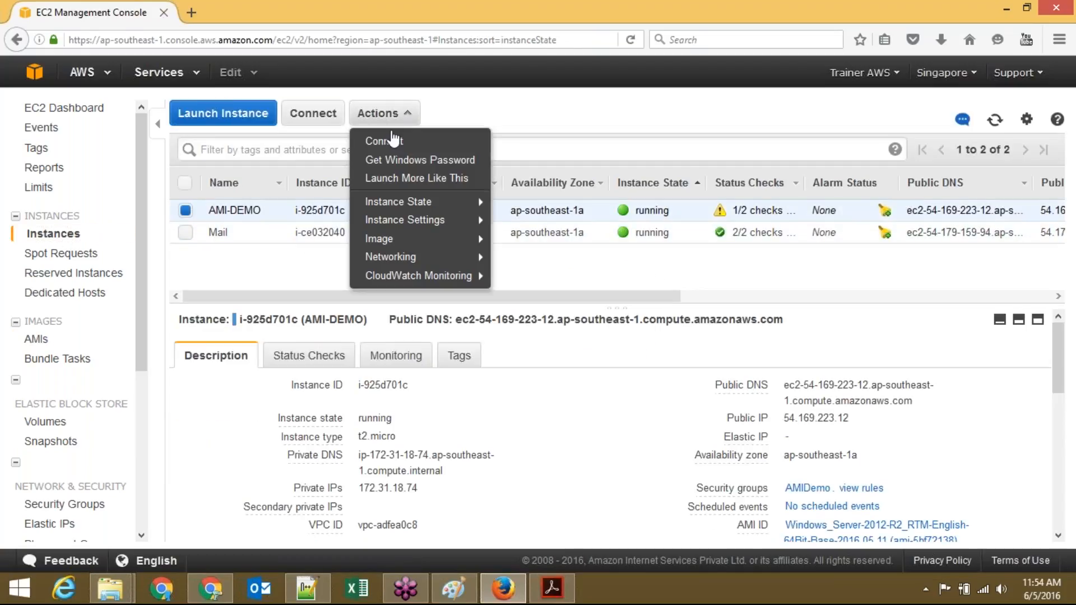
{"action": "mouse_move", "coordinate": [456, 203]}
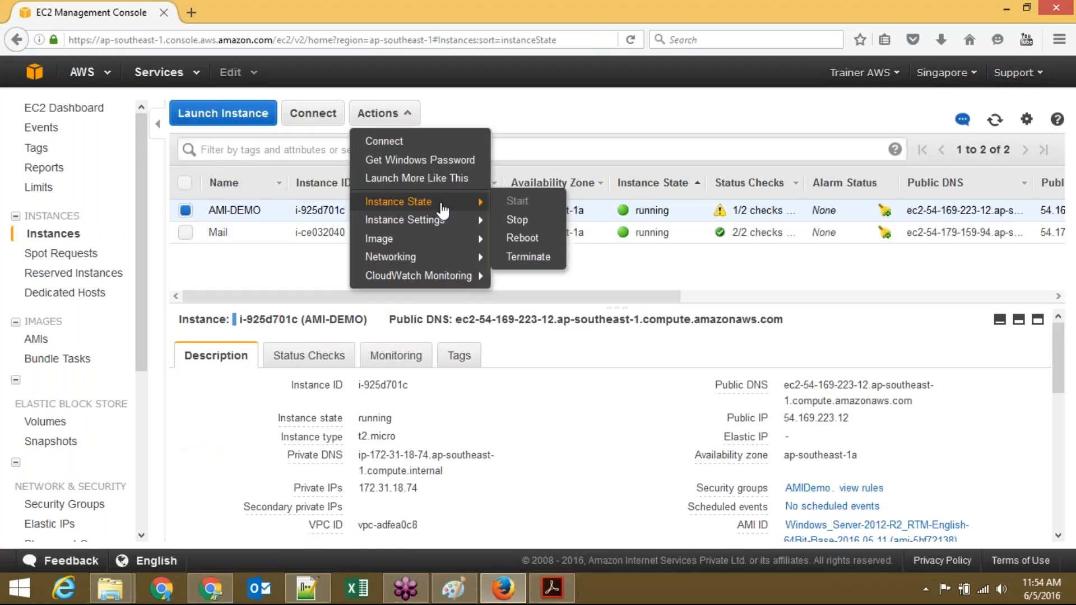
{"action": "left_click", "coordinate": [529, 258]}
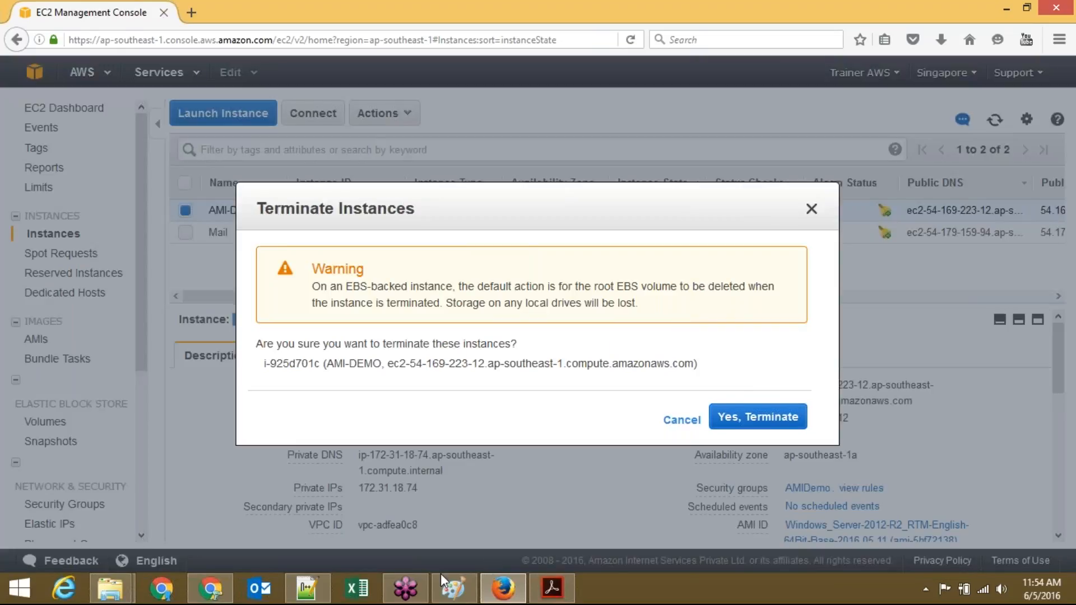
Step: Bring up the Notepad++ Administrator credentials note and add blank lines after line 1
{"action": "left_click", "coordinate": [317, 592]}
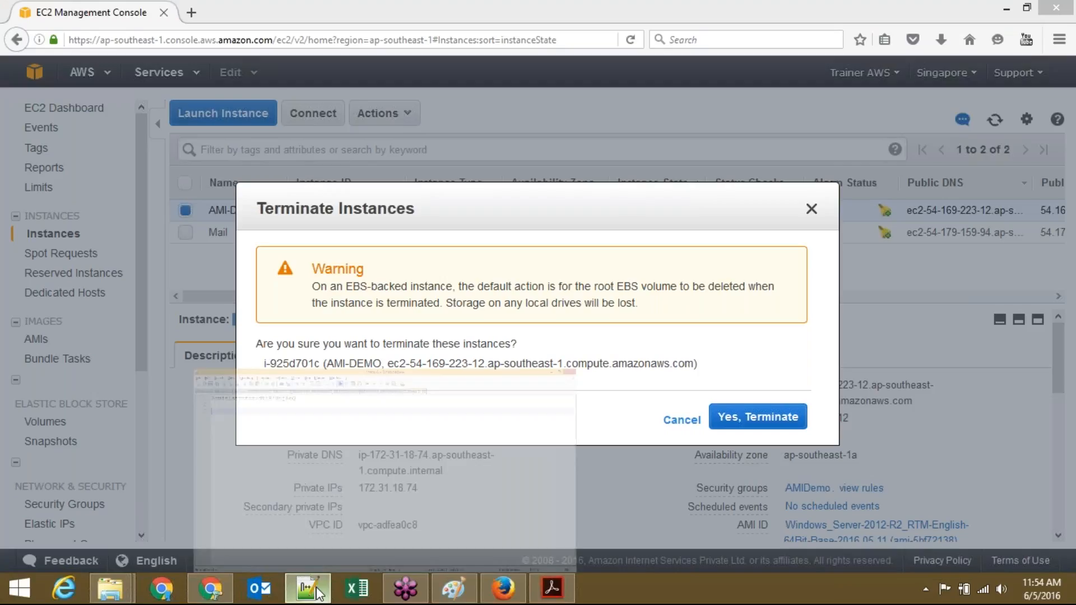
{"action": "left_click", "coordinate": [317, 591]}
{"action": "left_click", "coordinate": [316, 90]}
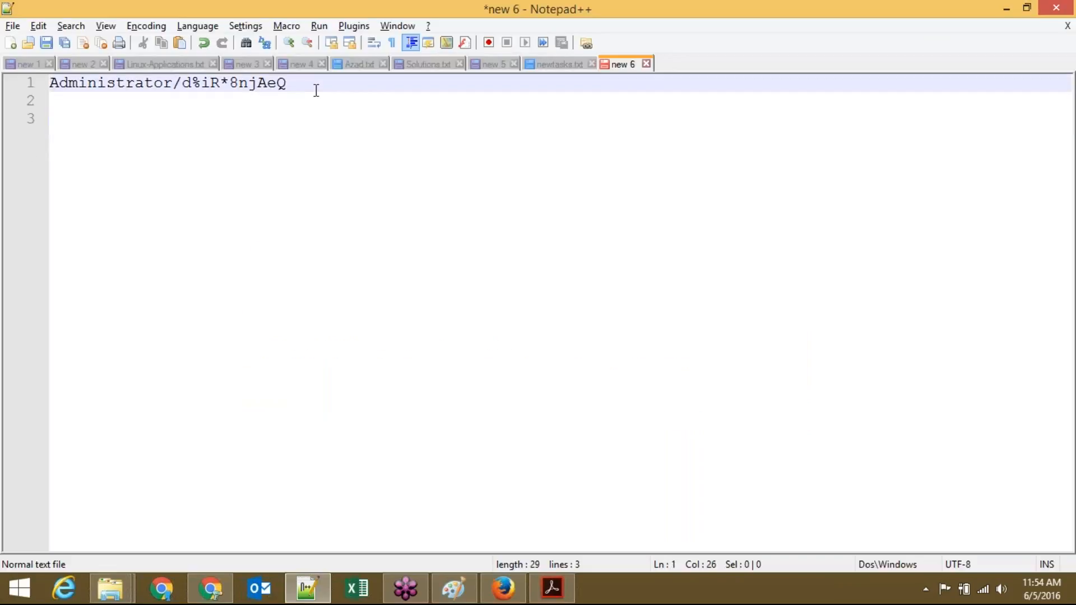
{"action": "key", "text": "Return"}
{"action": "key", "text": "Return"}
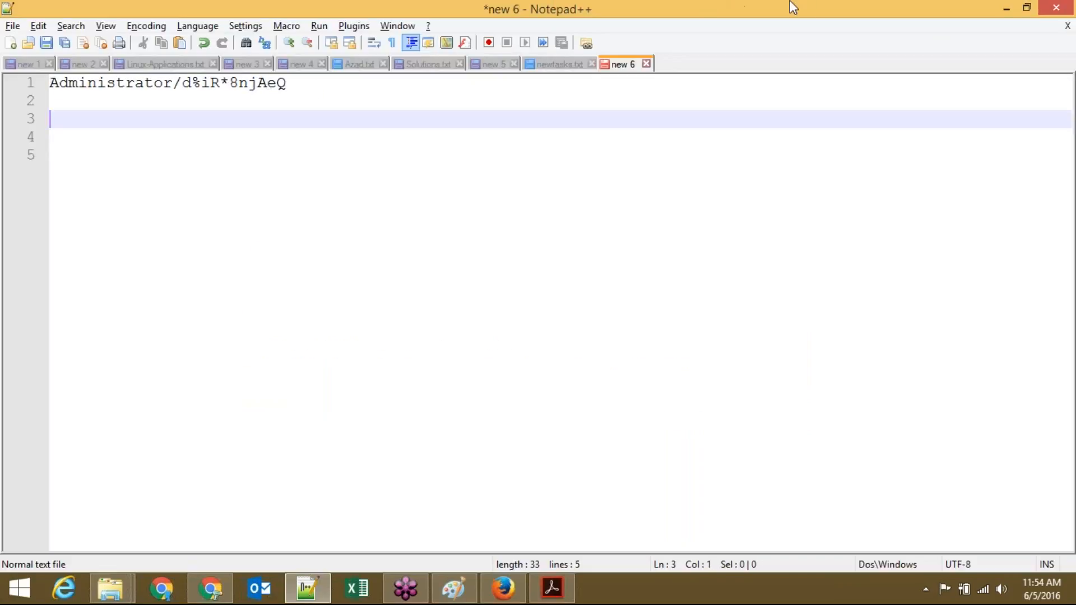
Step: Confirm terminating AMI-DEMO and refresh the instance list until it shows shutting down
{"action": "left_click", "coordinate": [1006, 8]}
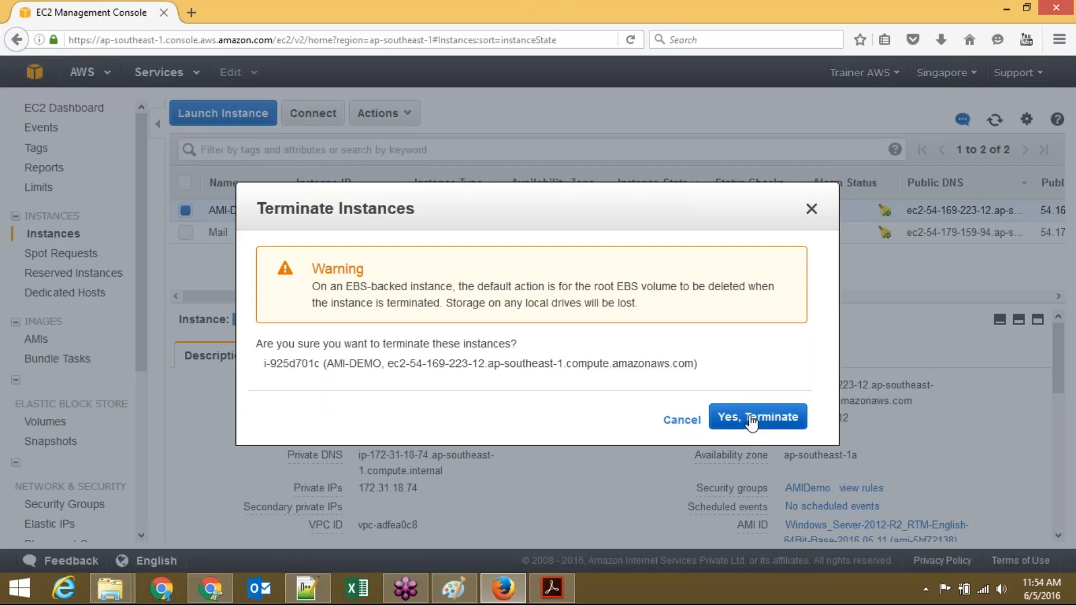
{"action": "left_click", "coordinate": [753, 419]}
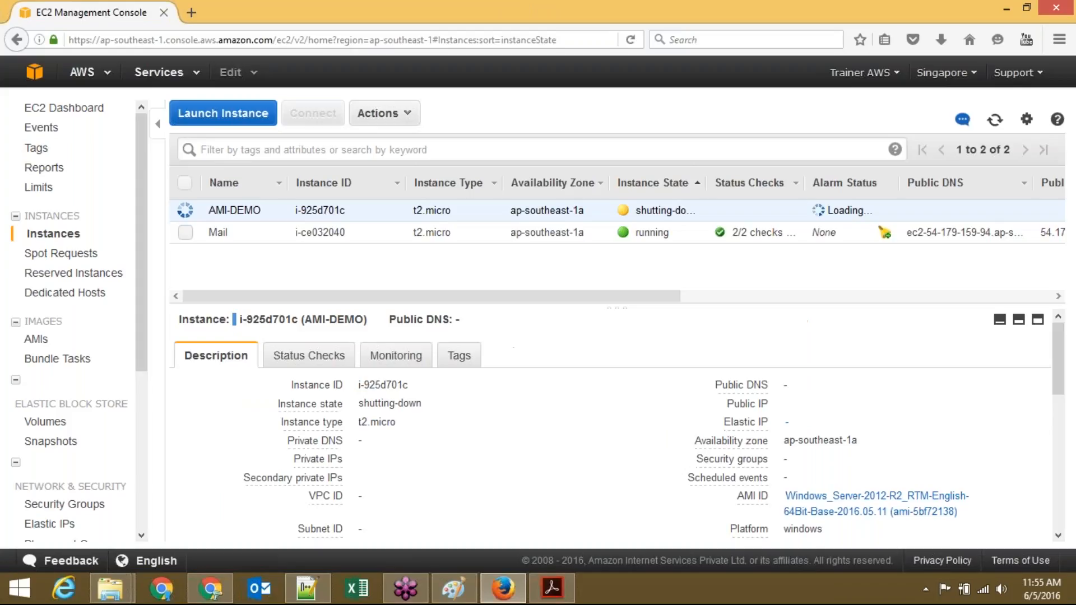
{"action": "left_click", "coordinate": [995, 120]}
{"action": "left_click", "coordinate": [996, 120]}
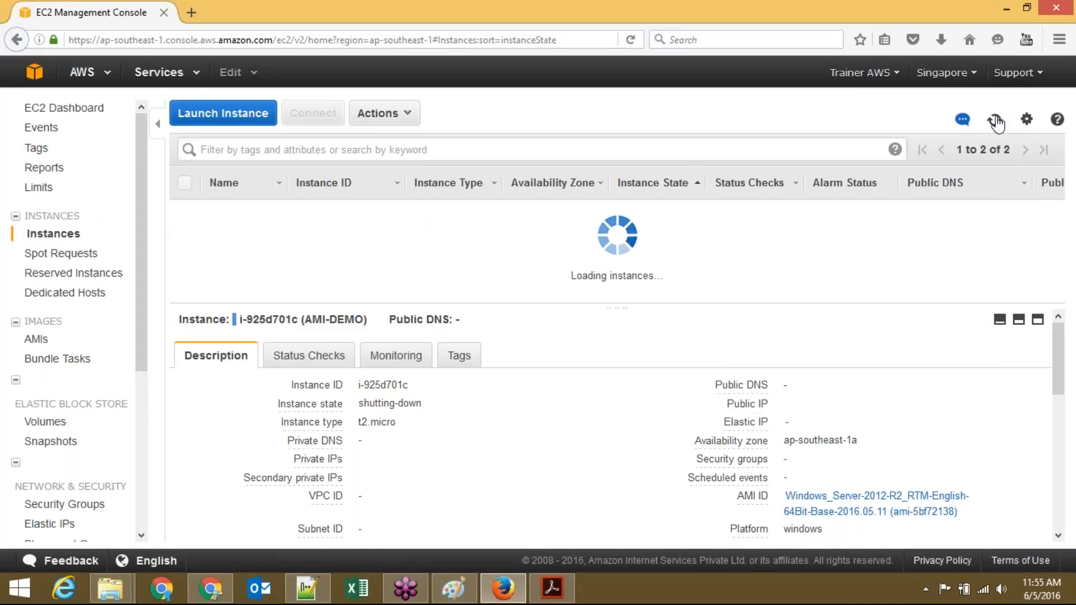
{"action": "left_click", "coordinate": [995, 120]}
{"action": "left_click", "coordinate": [995, 120]}
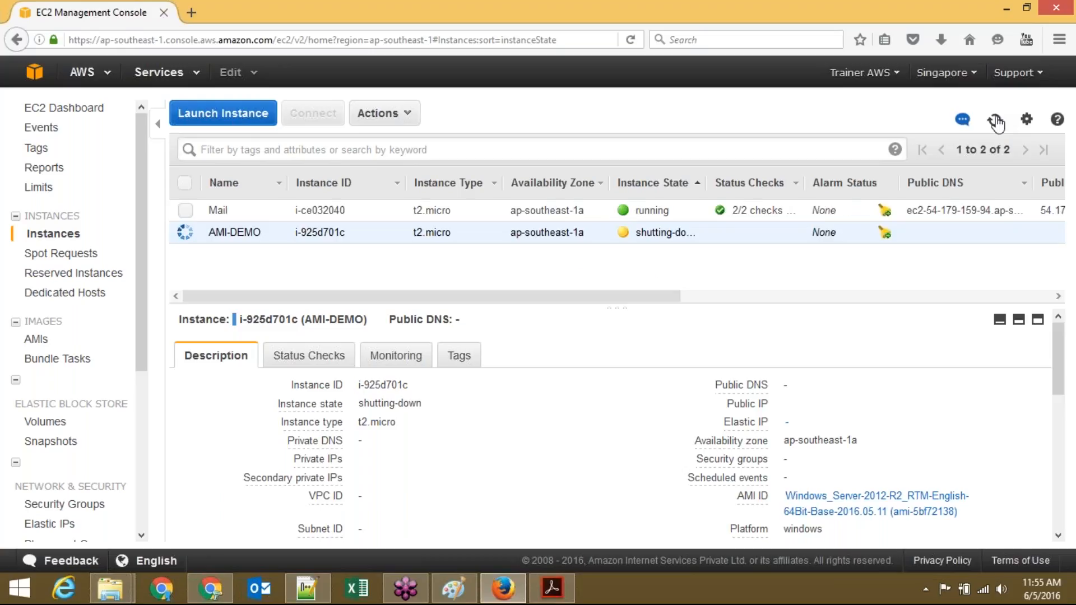
{"action": "left_click", "coordinate": [995, 121]}
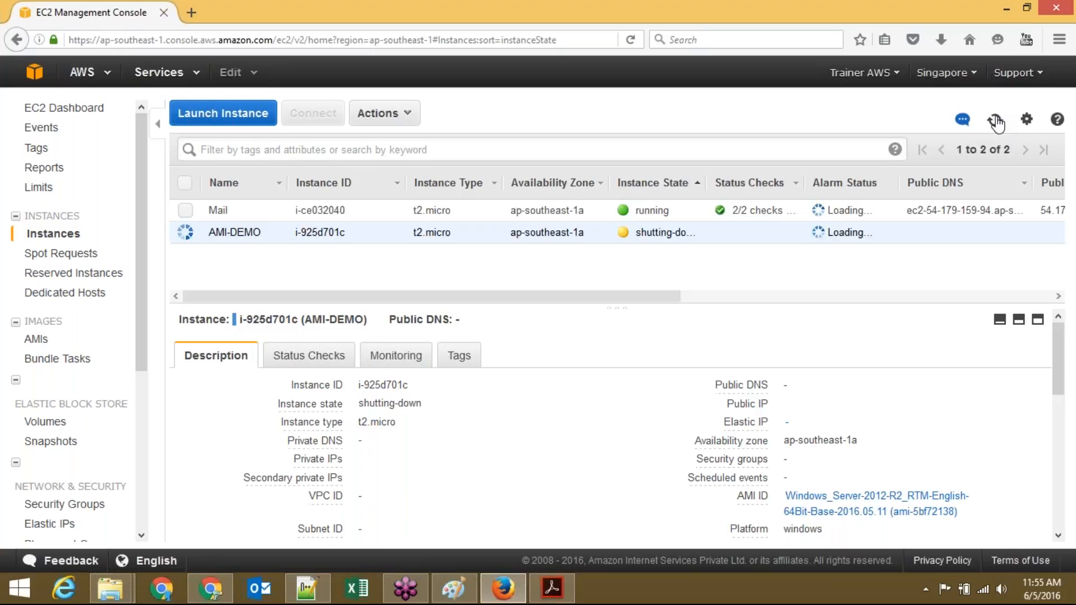
{"action": "left_click", "coordinate": [996, 121]}
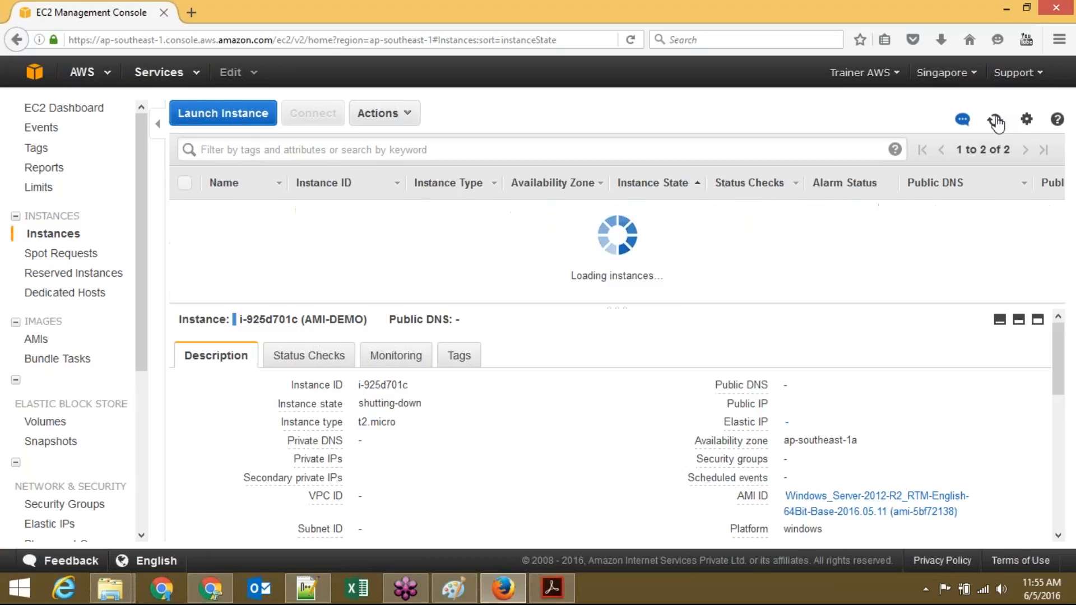
{"action": "left_click", "coordinate": [996, 120]}
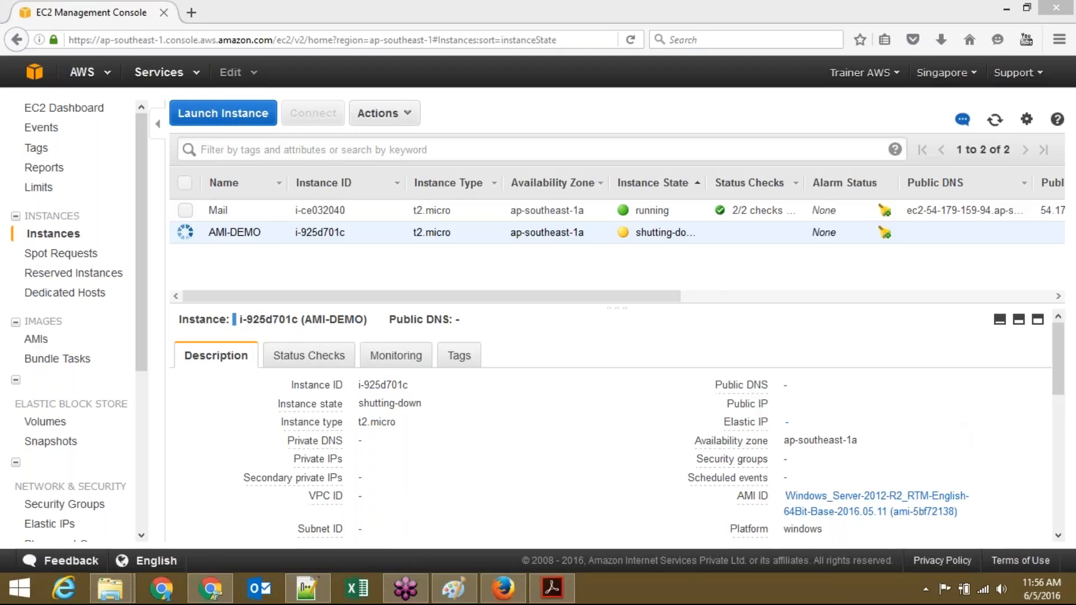
Step: Start a new blank Paint image, discarding the old drawing without saving
{"action": "left_click", "coordinate": [445, 599]}
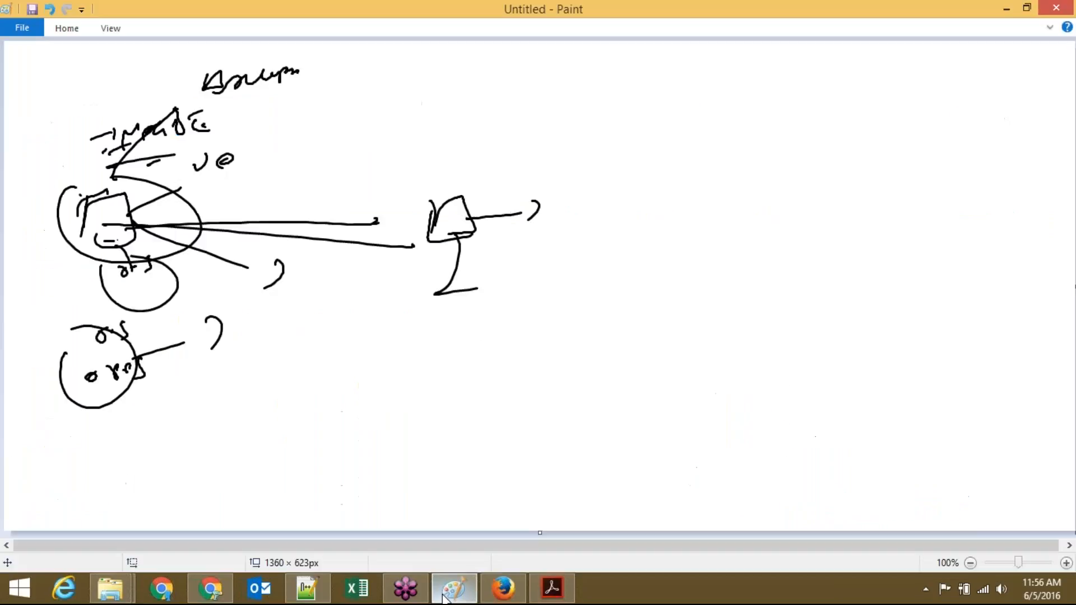
{"action": "key", "text": "ctrl+n"}
{"action": "key", "text": "Tab"}
{"action": "key", "text": "Return"}
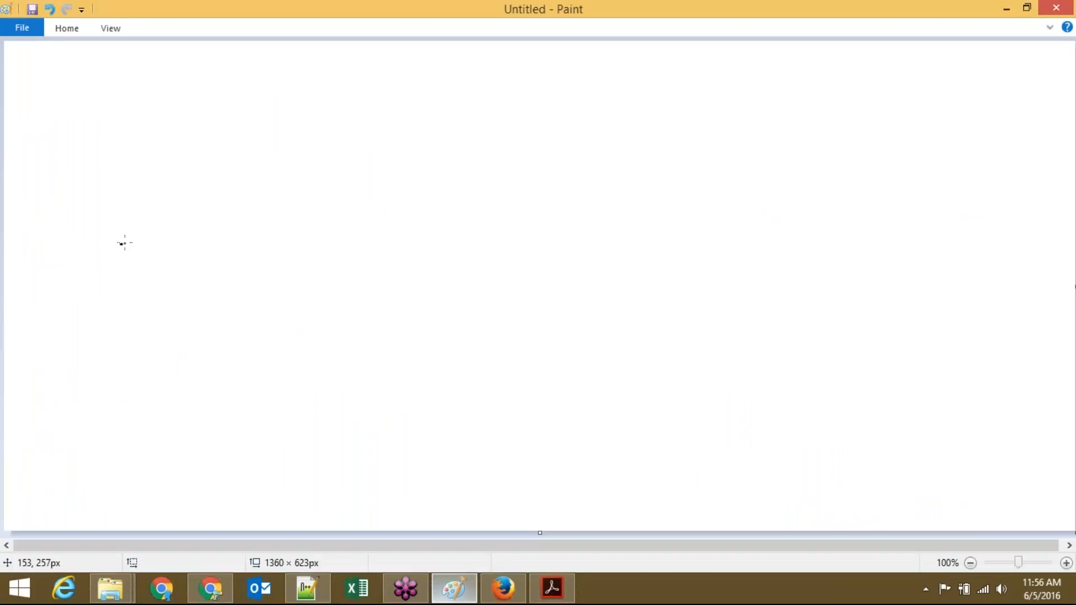
Step: Sketch a small figure with a loop above it and a long annotated line to the right
{"action": "mouse_move", "coordinate": [84, 231]}
{"action": "left_mouse_down"}
{"action": "mouse_move", "coordinate": [140, 236]}
{"action": "mouse_move", "coordinate": [125, 278]}
{"action": "left_mouse_up"}
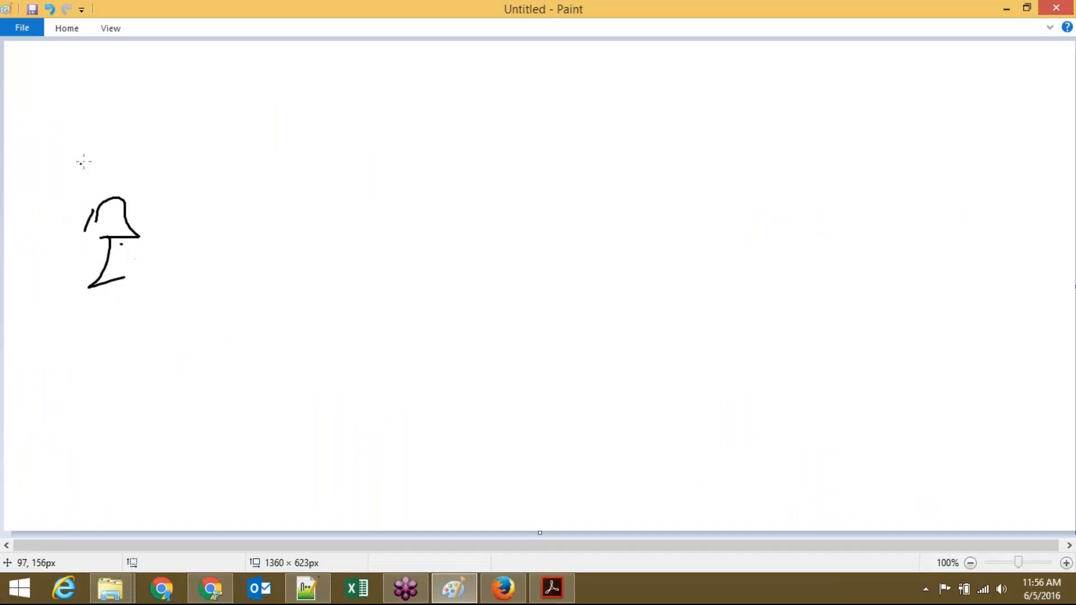
{"action": "mouse_move", "coordinate": [89, 171]}
{"action": "left_mouse_down"}
{"action": "mouse_move", "coordinate": [136, 169]}
{"action": "mouse_move", "coordinate": [118, 134]}
{"action": "mouse_move", "coordinate": [172, 134]}
{"action": "left_mouse_up"}
{"action": "left_click_drag", "start_coordinate": [113, 245], "coordinate": [341, 228]}
{"action": "mouse_move", "coordinate": [207, 226]}
{"action": "left_mouse_down"}
{"action": "mouse_move", "coordinate": [223, 207]}
{"action": "mouse_move", "coordinate": [230, 216]}
{"action": "left_mouse_up"}
{"action": "mouse_move", "coordinate": [236, 222]}
{"action": "left_mouse_down"}
{"action": "mouse_move", "coordinate": [260, 208]}
{"action": "mouse_move", "coordinate": [265, 219]}
{"action": "left_mouse_up"}
{"action": "left_click_drag", "start_coordinate": [197, 272], "coordinate": [235, 260]}
{"action": "mouse_move", "coordinate": [69, 192]}
{"action": "left_mouse_down"}
{"action": "mouse_move", "coordinate": [39, 229]}
{"action": "mouse_move", "coordinate": [190, 264]}
{"action": "mouse_move", "coordinate": [165, 124]}
{"action": "left_mouse_up"}
Step: Draw a large rounded box in the middle with handwritten labels, circling the top one
{"action": "left_click_drag", "start_coordinate": [511, 109], "coordinate": [502, 131]}
{"action": "left_click_drag", "start_coordinate": [528, 113], "coordinate": [534, 132]}
{"action": "mouse_move", "coordinate": [427, 190]}
{"action": "left_mouse_down"}
{"action": "mouse_move", "coordinate": [380, 314]}
{"action": "mouse_move", "coordinate": [695, 224]}
{"action": "mouse_move", "coordinate": [560, 151]}
{"action": "mouse_move", "coordinate": [427, 178]}
{"action": "left_mouse_up"}
{"action": "mouse_move", "coordinate": [601, 100]}
{"action": "left_mouse_down"}
{"action": "mouse_move", "coordinate": [598, 115]}
{"action": "mouse_move", "coordinate": [617, 115]}
{"action": "left_mouse_up"}
{"action": "left_click", "coordinate": [628, 107]}
{"action": "left_click_drag", "start_coordinate": [644, 110], "coordinate": [679, 107]}
{"action": "left_click_drag", "start_coordinate": [460, 65], "coordinate": [455, 82]}
{"action": "left_click_drag", "start_coordinate": [465, 72], "coordinate": [482, 78]}
{"action": "left_click_drag", "start_coordinate": [507, 66], "coordinate": [538, 70]}
{"action": "mouse_move", "coordinate": [453, 64]}
{"action": "left_mouse_down"}
{"action": "mouse_move", "coordinate": [481, 101]}
{"action": "mouse_move", "coordinate": [533, 57]}
{"action": "left_mouse_up"}
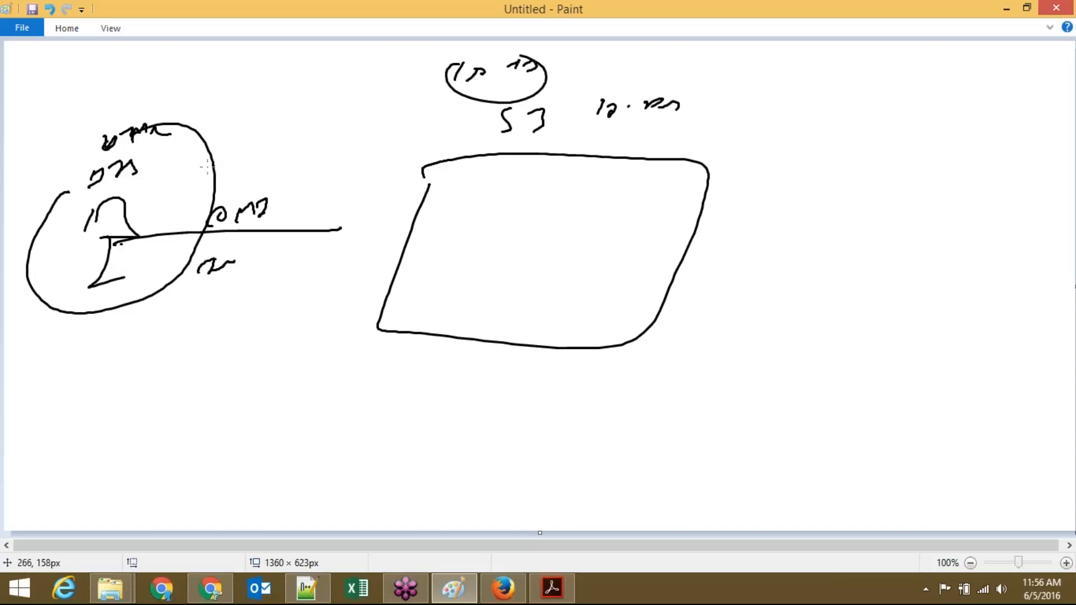
Step: Connect the figure to the box with a curve, adding a small circle and a labelled spiral
{"action": "mouse_move", "coordinate": [110, 245]}
{"action": "left_mouse_down"}
{"action": "mouse_move", "coordinate": [84, 261]}
{"action": "mouse_move", "coordinate": [328, 387]}
{"action": "mouse_move", "coordinate": [506, 295]}
{"action": "left_mouse_up"}
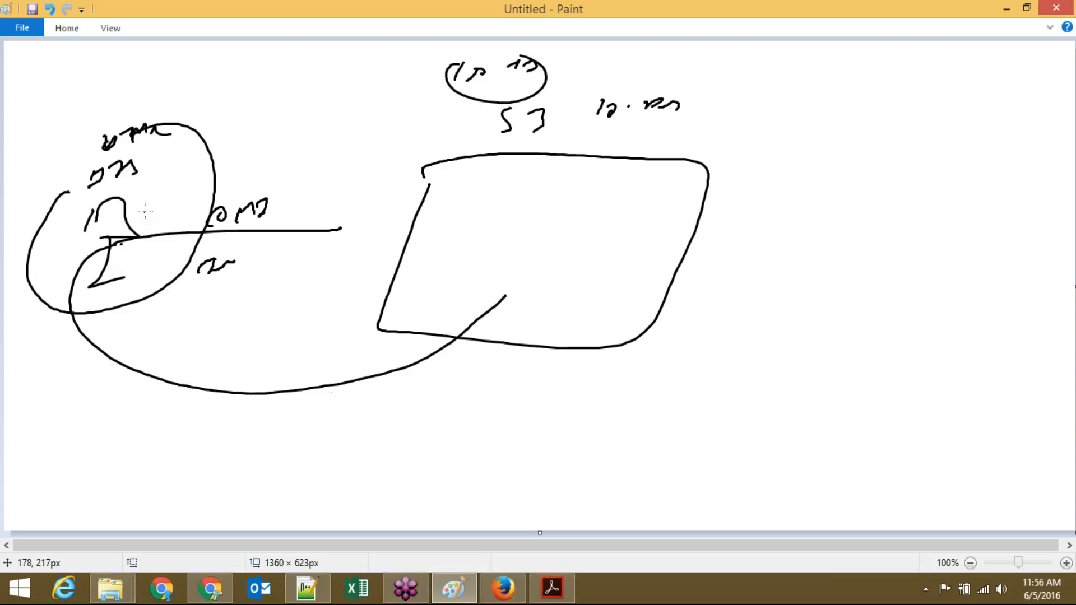
{"action": "mouse_move", "coordinate": [152, 200]}
{"action": "left_mouse_down"}
{"action": "mouse_move", "coordinate": [119, 223]}
{"action": "mouse_move", "coordinate": [116, 212]}
{"action": "mouse_move", "coordinate": [168, 210]}
{"action": "mouse_move", "coordinate": [163, 382]}
{"action": "left_mouse_up"}
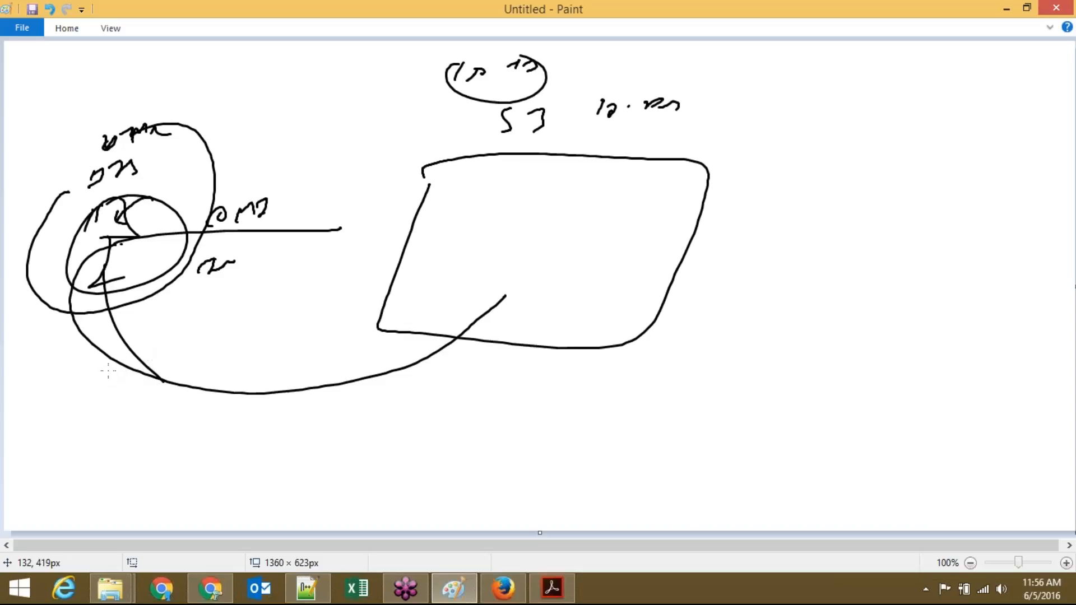
{"action": "left_click_drag", "start_coordinate": [176, 334], "coordinate": [151, 418]}
{"action": "left_click", "coordinate": [187, 337]}
{"action": "mouse_move", "coordinate": [218, 325]}
{"action": "left_mouse_down"}
{"action": "mouse_move", "coordinate": [210, 339]}
{"action": "mouse_move", "coordinate": [235, 350]}
{"action": "mouse_move", "coordinate": [234, 373]}
{"action": "mouse_move", "coordinate": [245, 354]}
{"action": "mouse_move", "coordinate": [171, 339]}
{"action": "left_mouse_up"}
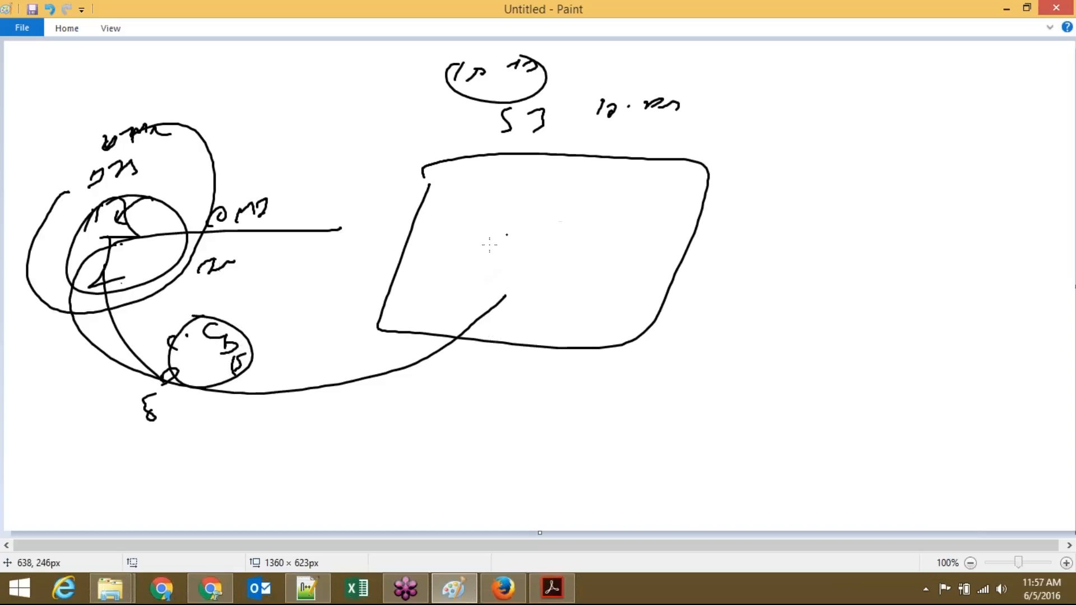
{"action": "left_click_drag", "start_coordinate": [515, 247], "coordinate": [523, 243]}
{"action": "mouse_move", "coordinate": [530, 235]}
{"action": "left_mouse_down"}
{"action": "mouse_move", "coordinate": [552, 245]}
{"action": "mouse_move", "coordinate": [533, 255]}
{"action": "left_mouse_up"}
{"action": "mouse_move", "coordinate": [539, 218]}
{"action": "left_mouse_down"}
{"action": "mouse_move", "coordinate": [584, 223]}
{"action": "mouse_move", "coordinate": [633, 209]}
{"action": "left_mouse_up"}
{"action": "left_click", "coordinate": [629, 202]}
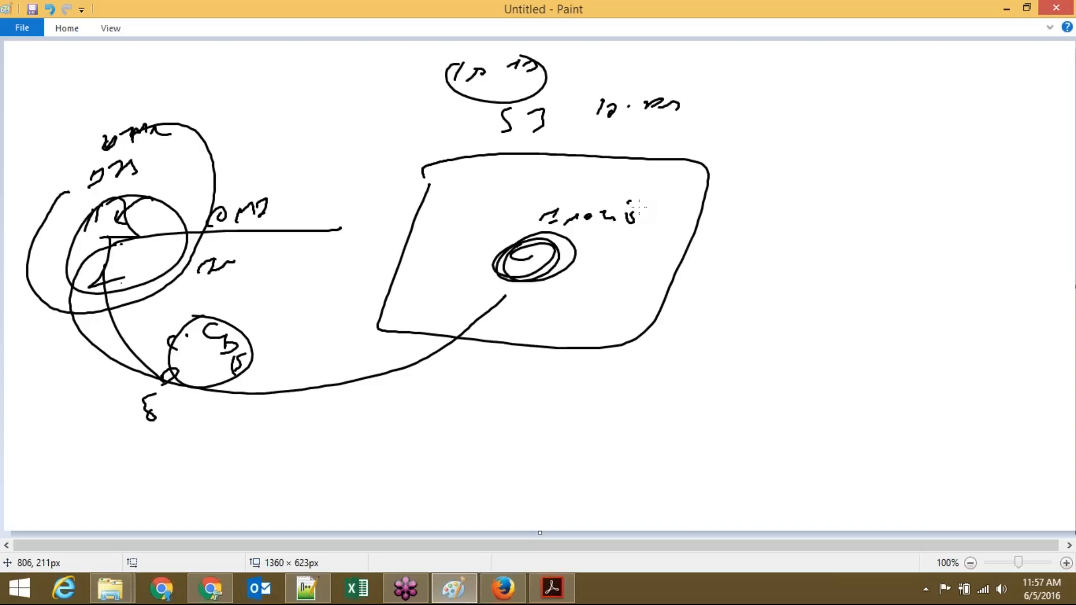
{"action": "left_click", "coordinate": [1067, 375]}
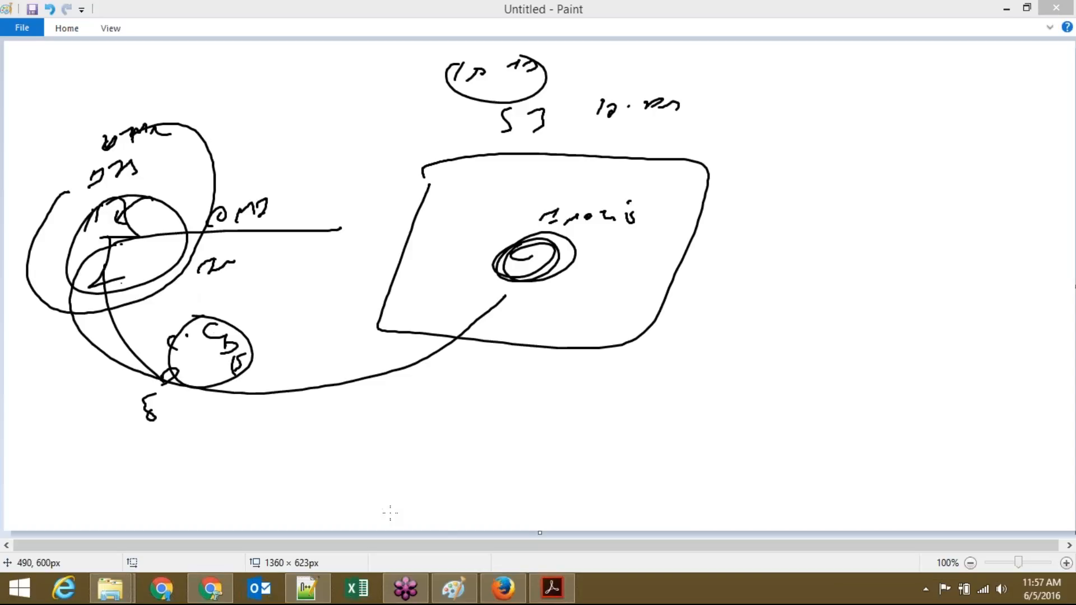
{"action": "left_click", "coordinate": [512, 594]}
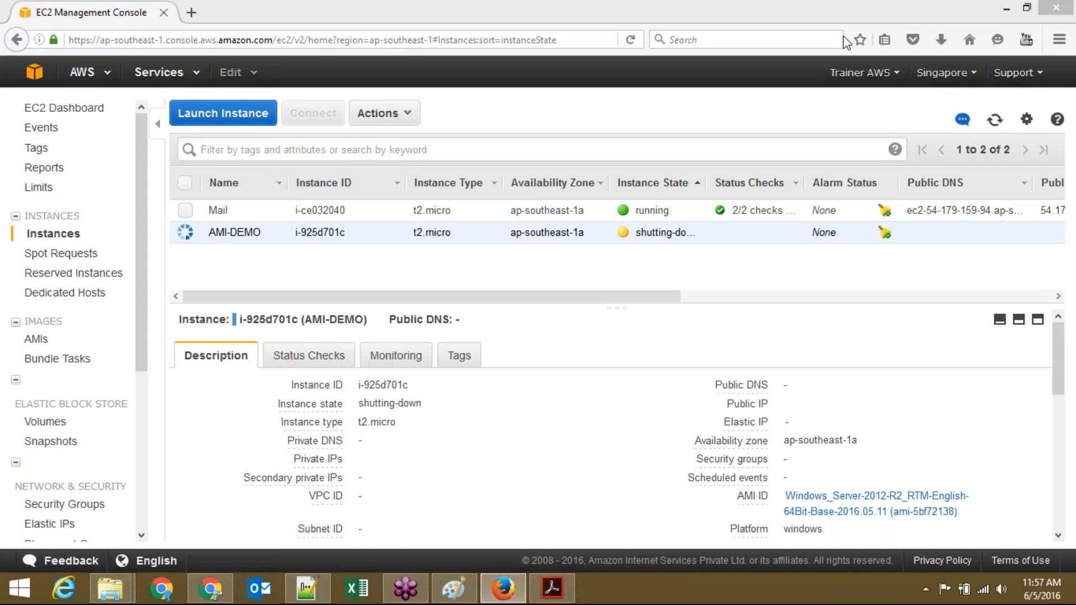
Step: Refresh the instance list several times to track AMI-DEMO shutting down
{"action": "left_click", "coordinate": [996, 123]}
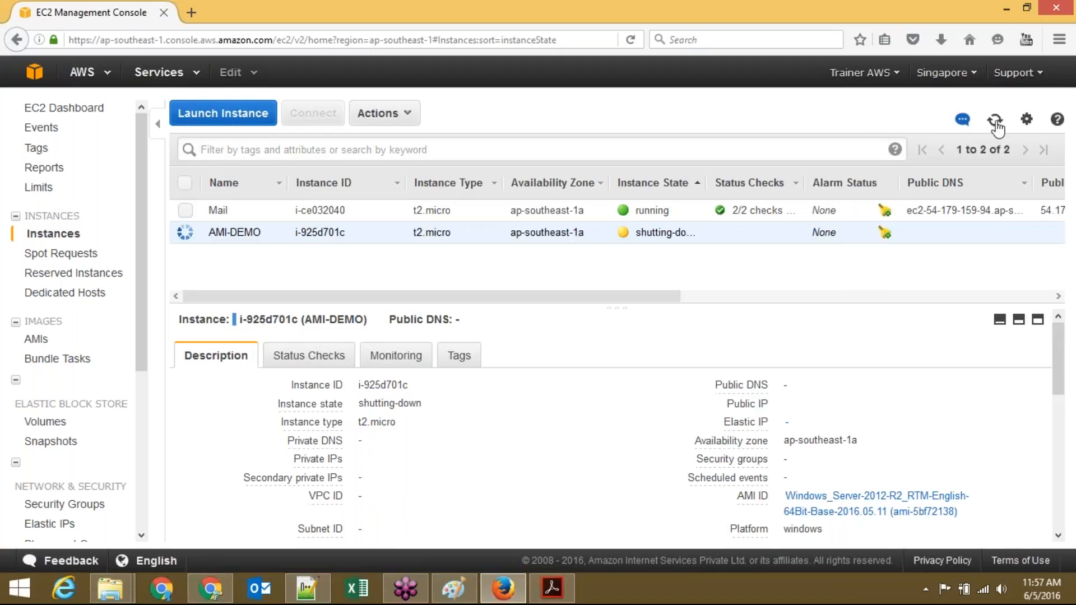
{"action": "left_click", "coordinate": [996, 124]}
{"action": "left_click", "coordinate": [996, 124]}
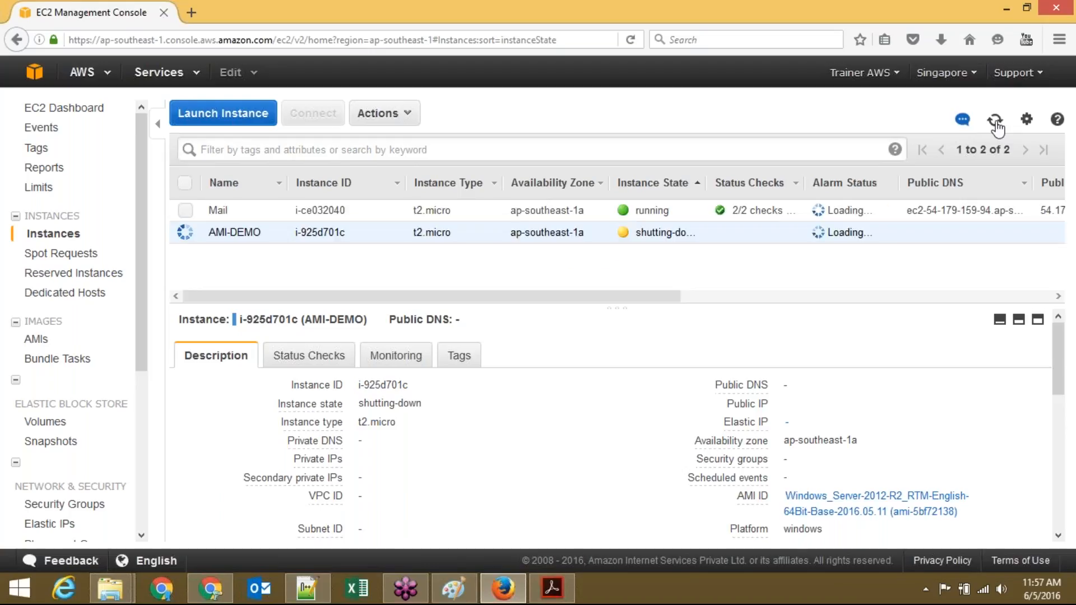
{"action": "left_click", "coordinate": [996, 123]}
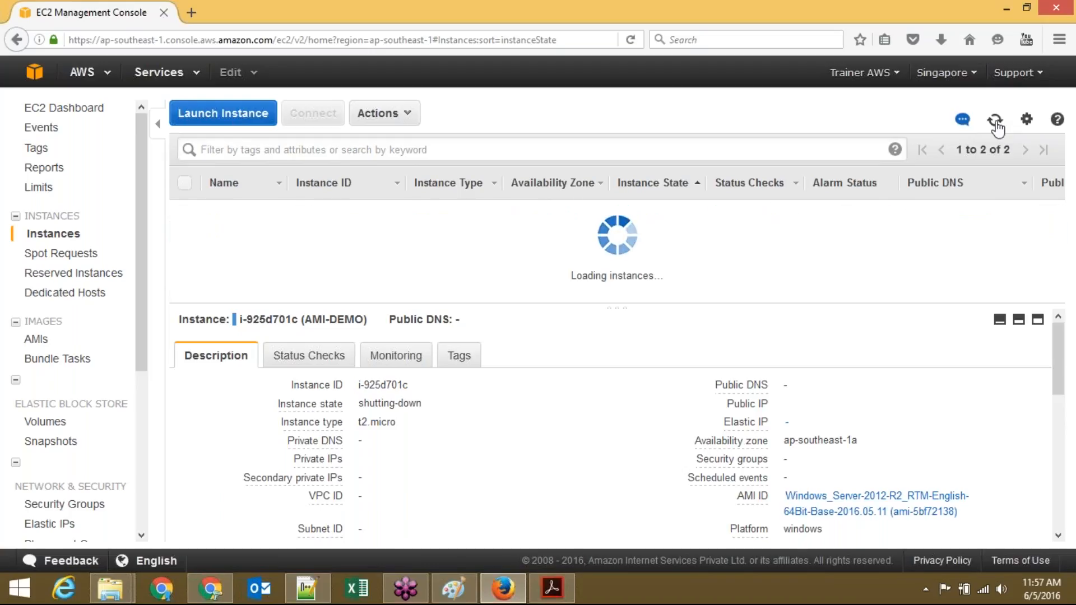
{"action": "left_click", "coordinate": [996, 123]}
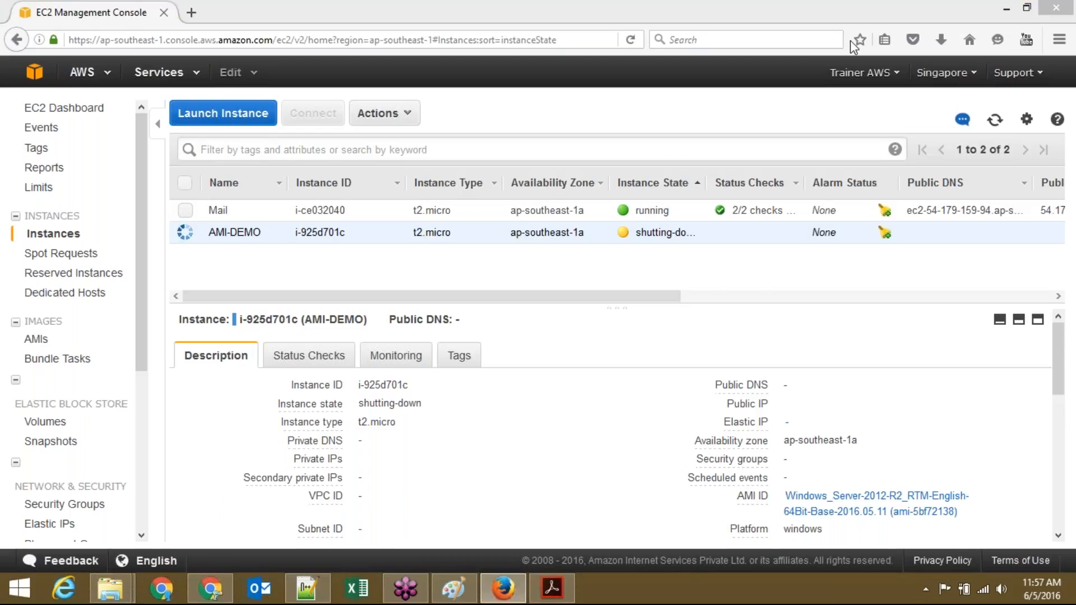
{"action": "left_click", "coordinate": [995, 120]}
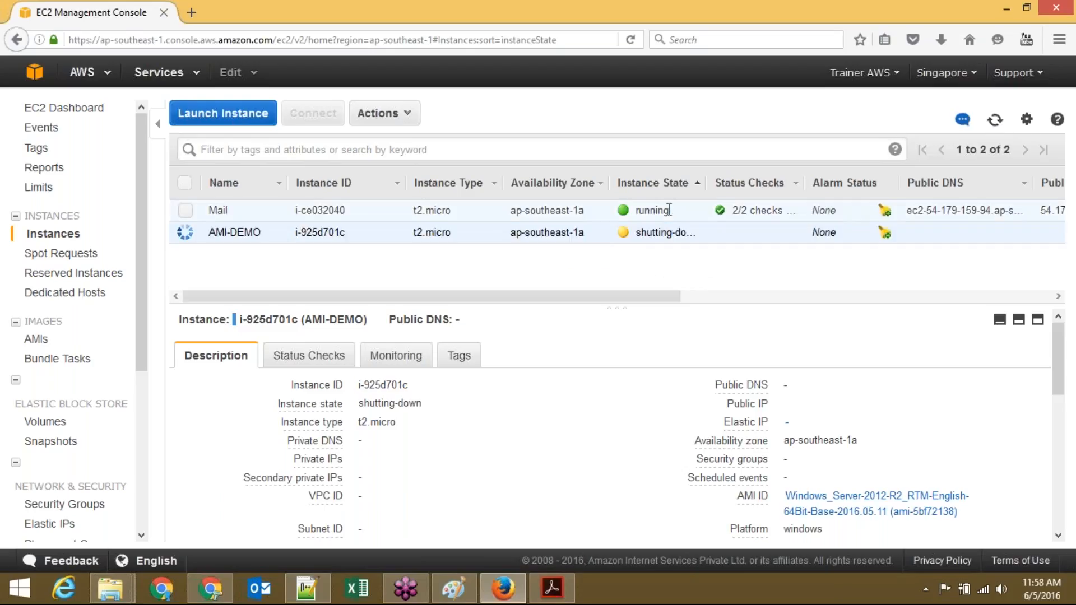
Step: Select Mail, check the Instance State actions without choosing any, deselect all, and reload with F5
{"action": "left_click", "coordinate": [186, 211]}
{"action": "left_click", "coordinate": [380, 113]}
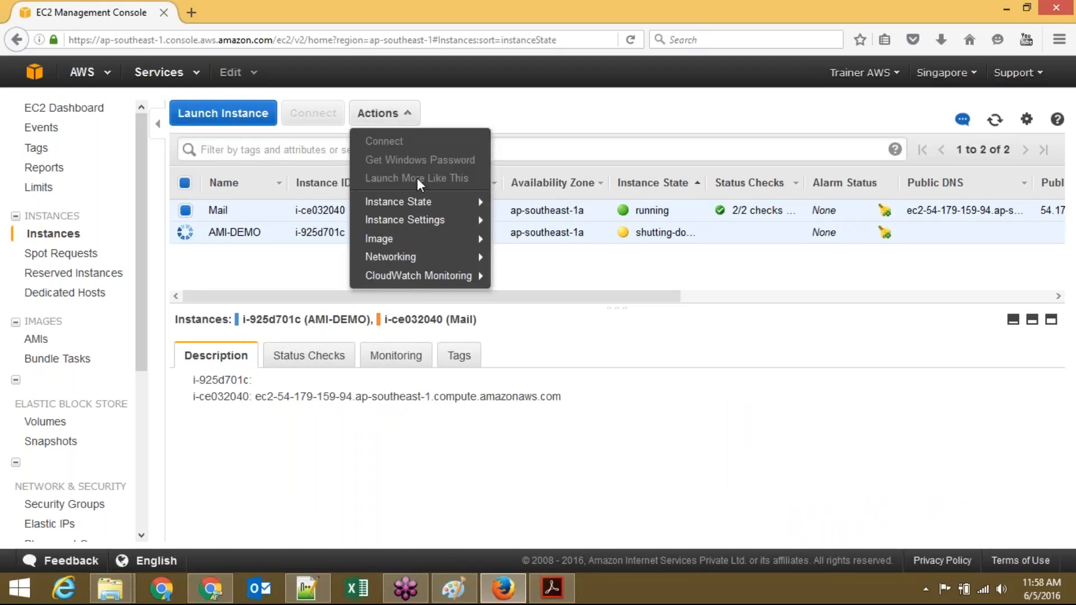
{"action": "mouse_move", "coordinate": [482, 208]}
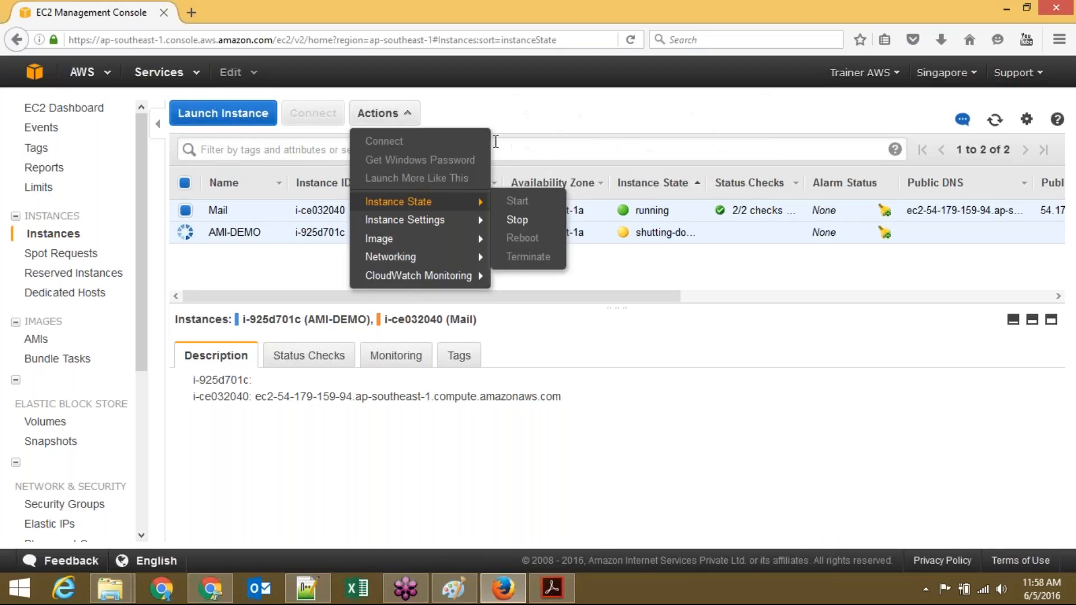
{"action": "left_click", "coordinate": [528, 121]}
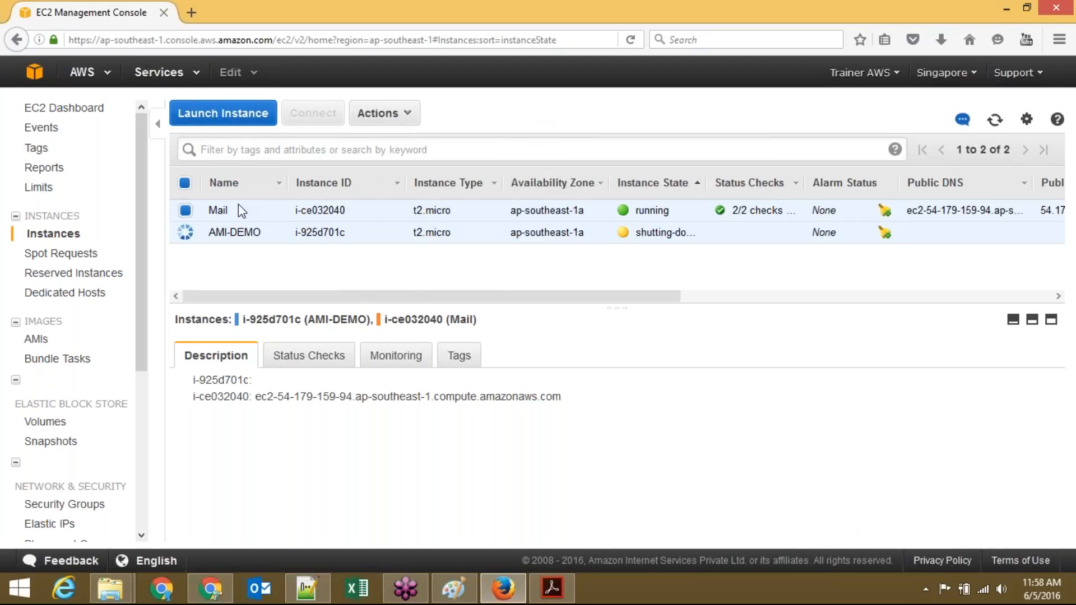
{"action": "left_click", "coordinate": [184, 183]}
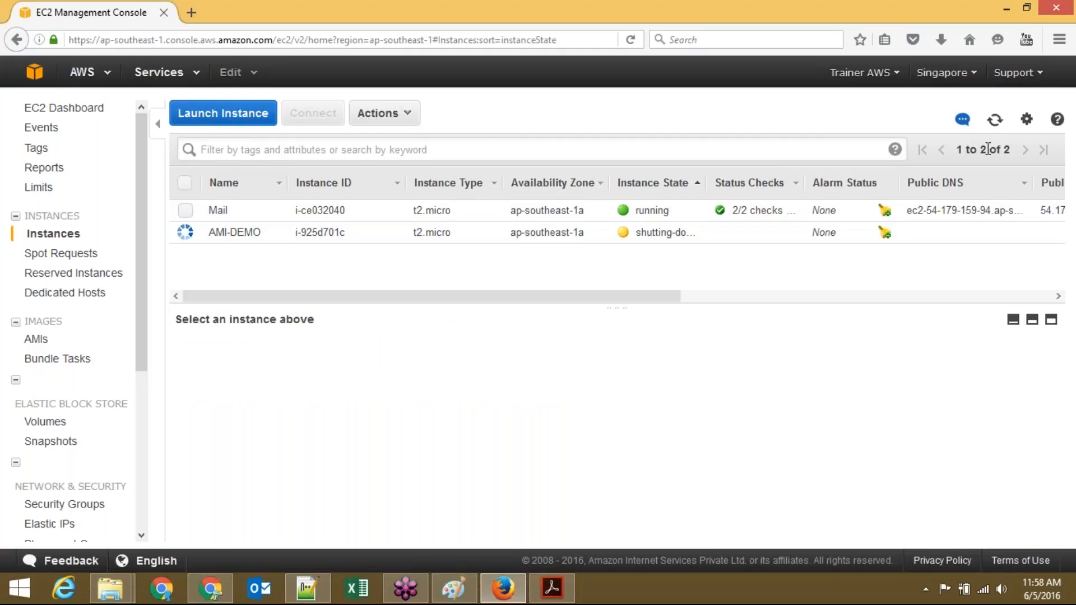
{"action": "key", "text": "F5"}
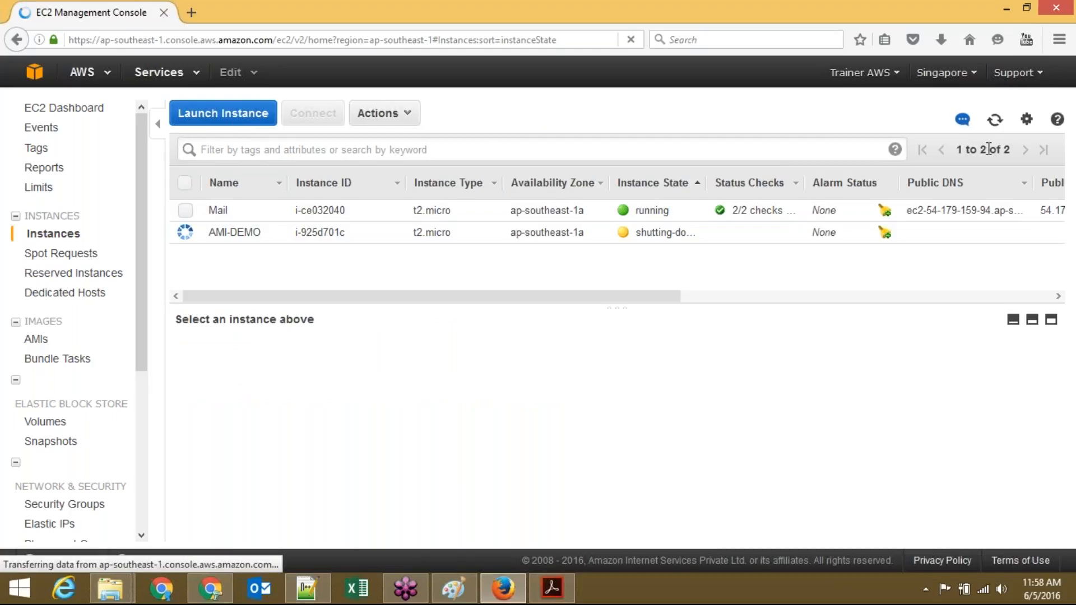
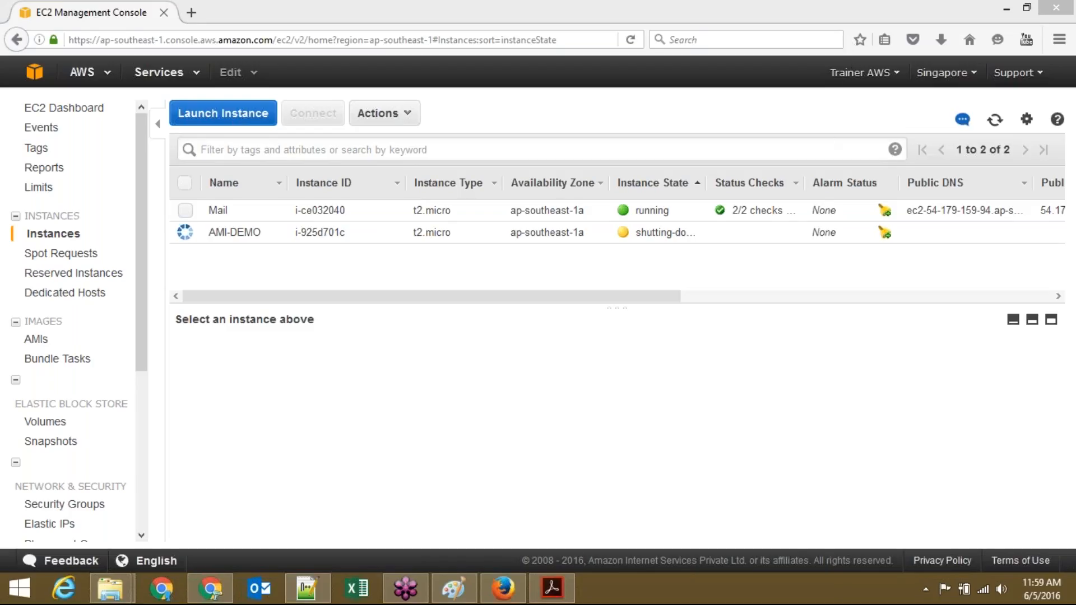
Step: Refresh the instance list until AMI-DEMO shows as terminated, with Mail still running
{"action": "left_click", "coordinate": [992, 124]}
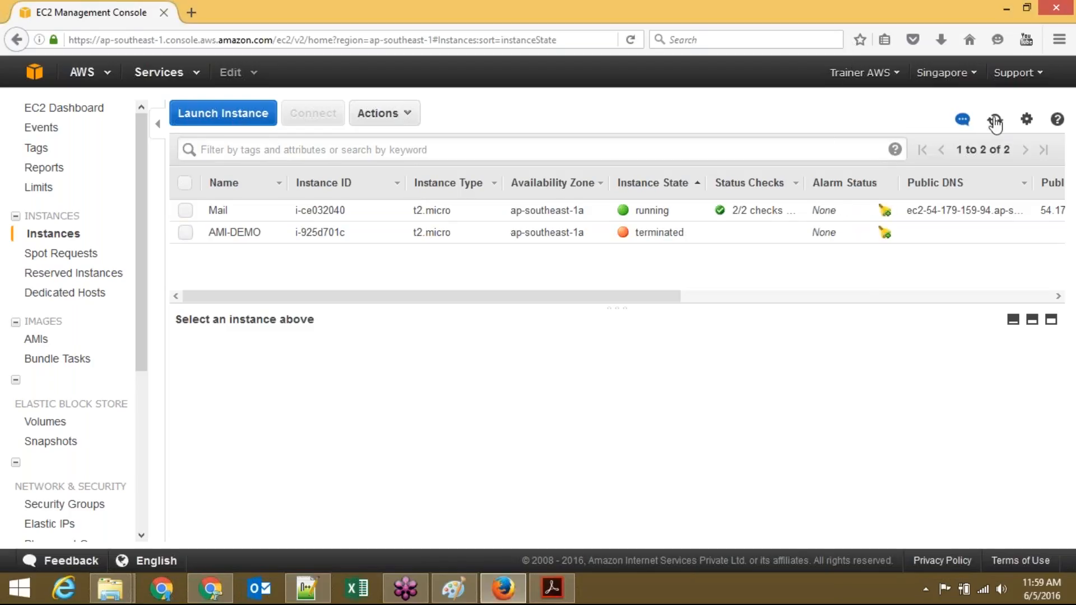
{"action": "left_click", "coordinate": [995, 122]}
{"action": "left_click", "coordinate": [185, 232]}
{"action": "left_click", "coordinate": [186, 232]}
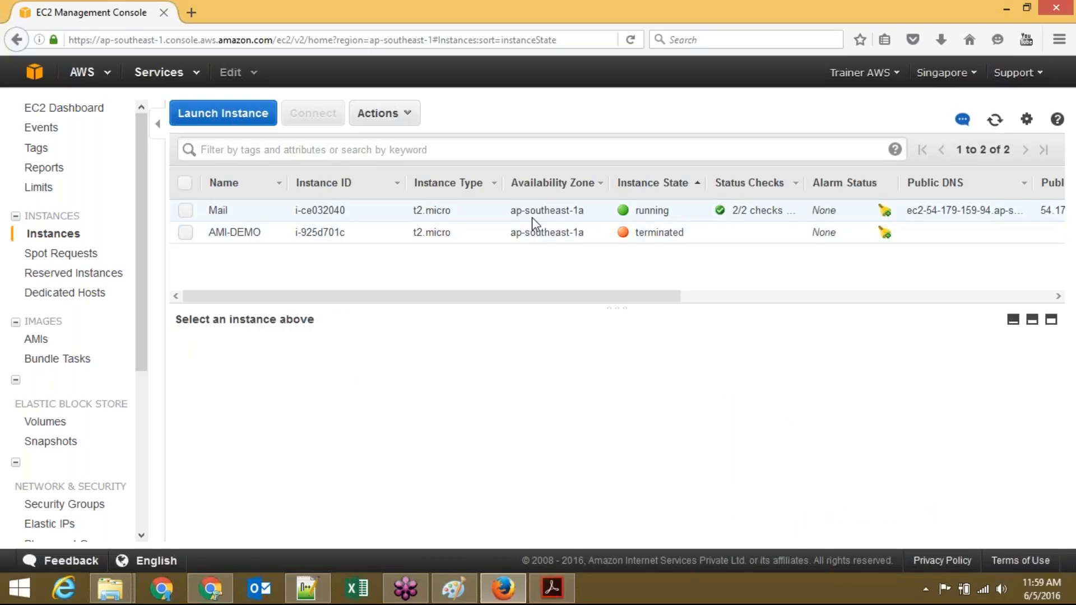
{"action": "left_click", "coordinate": [994, 119]}
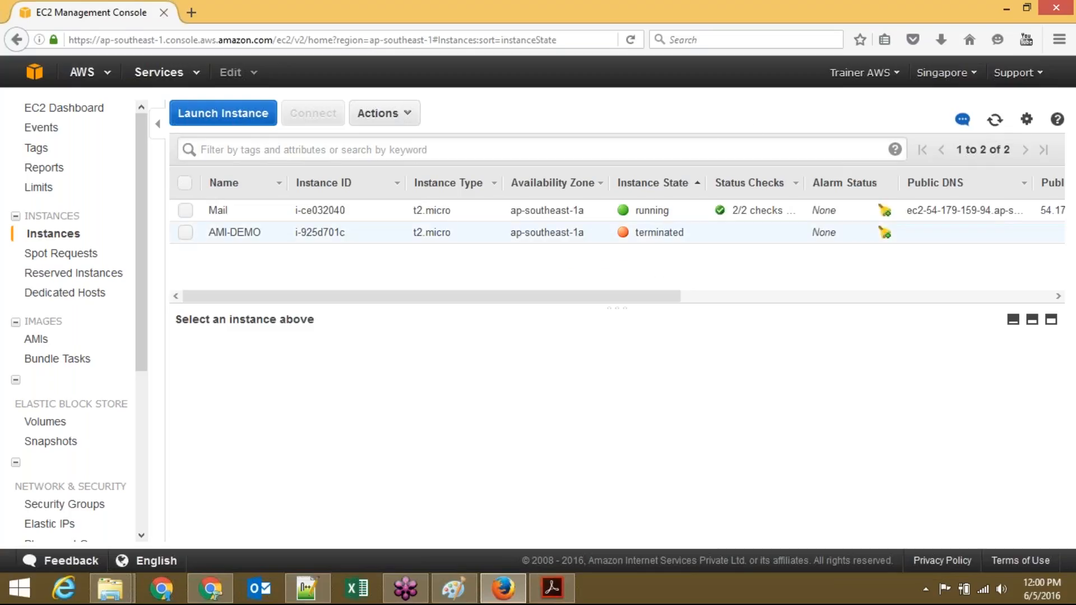
Step: Start a launch from the DEMO-AMI image in My AMIs, keeping t2.micro, default configuration and default storage
{"action": "left_click", "coordinate": [252, 114]}
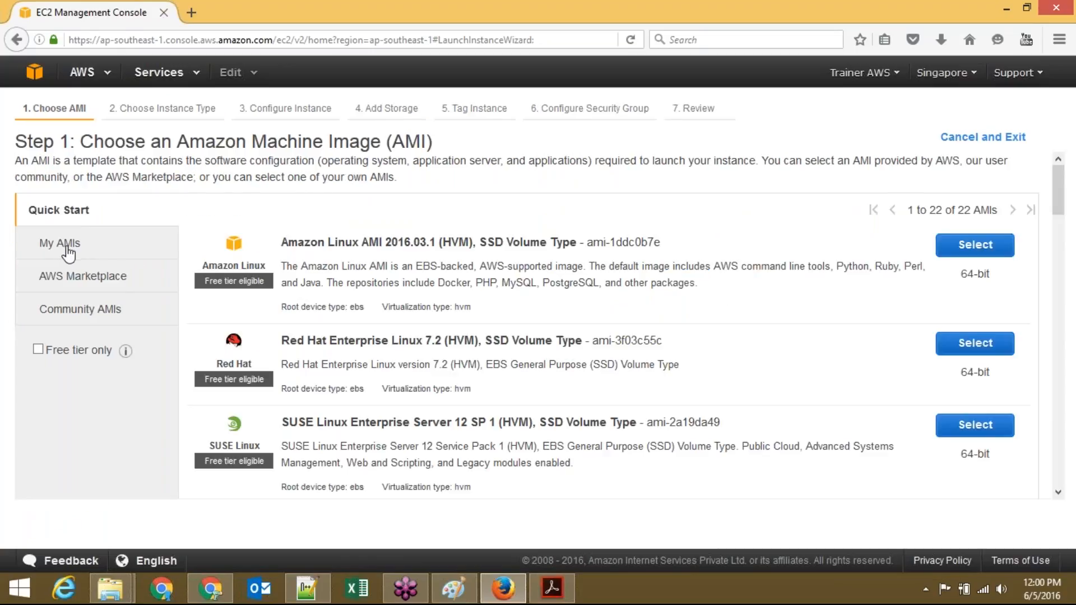
{"action": "left_click", "coordinate": [92, 251]}
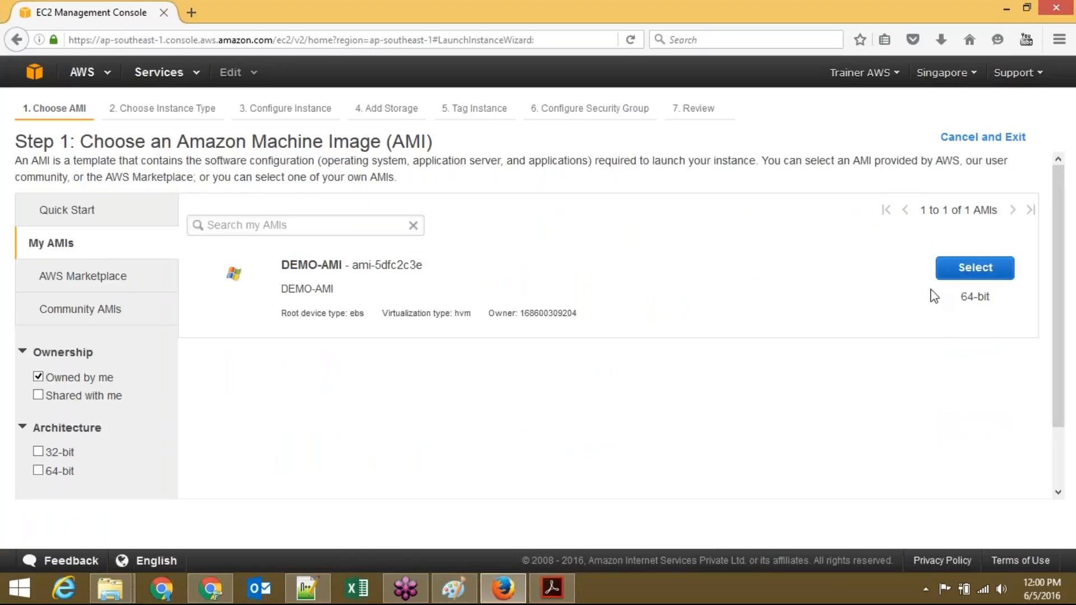
{"action": "left_click", "coordinate": [1072, 228]}
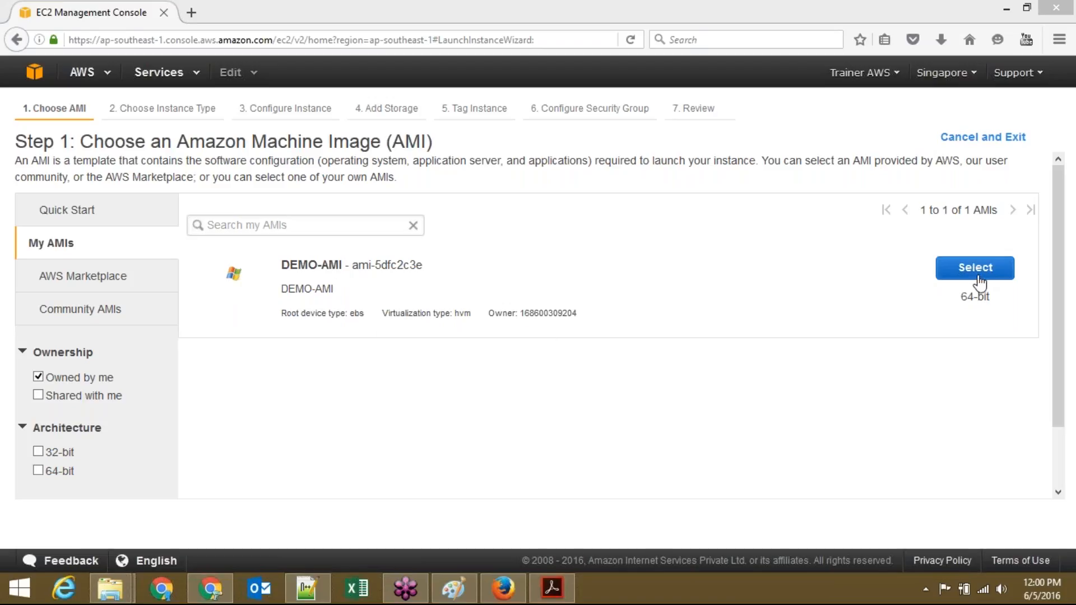
{"action": "left_click", "coordinate": [979, 283]}
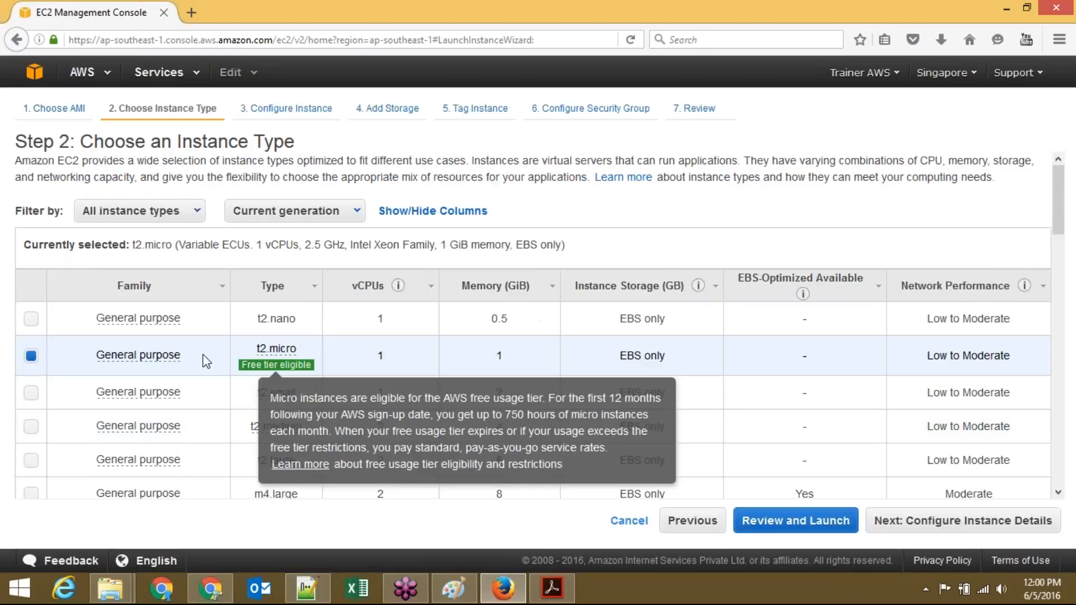
{"action": "left_click", "coordinate": [922, 521]}
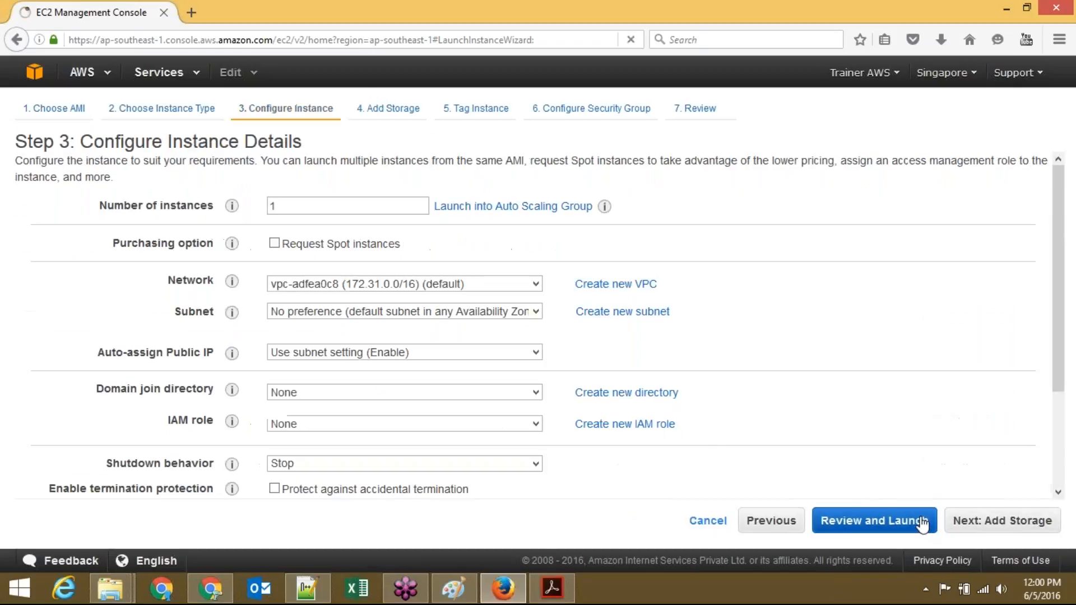
{"action": "left_click", "coordinate": [1001, 524]}
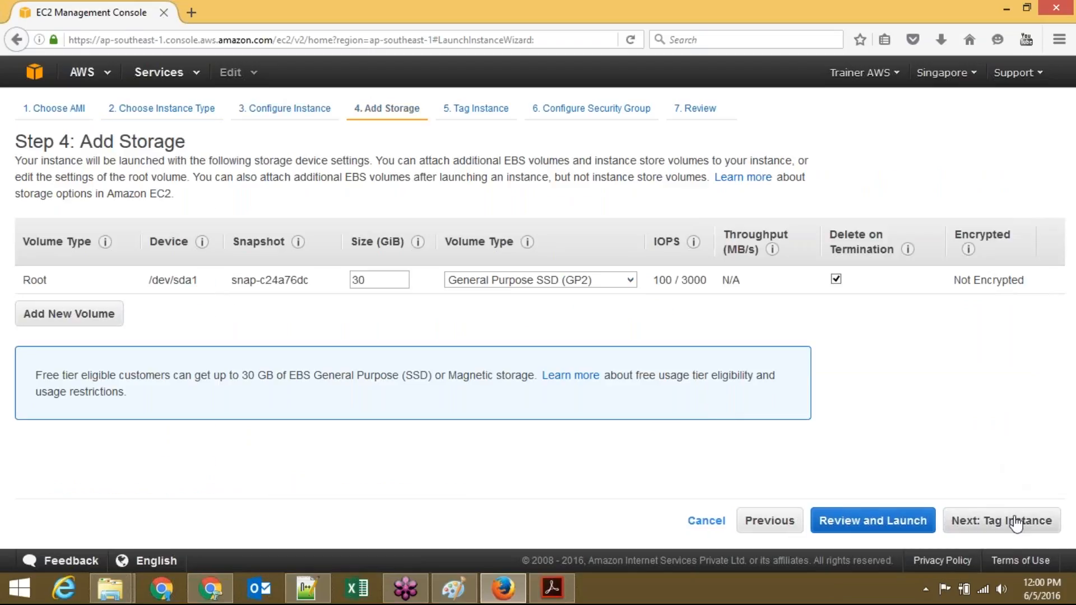
{"action": "left_click", "coordinate": [1016, 524]}
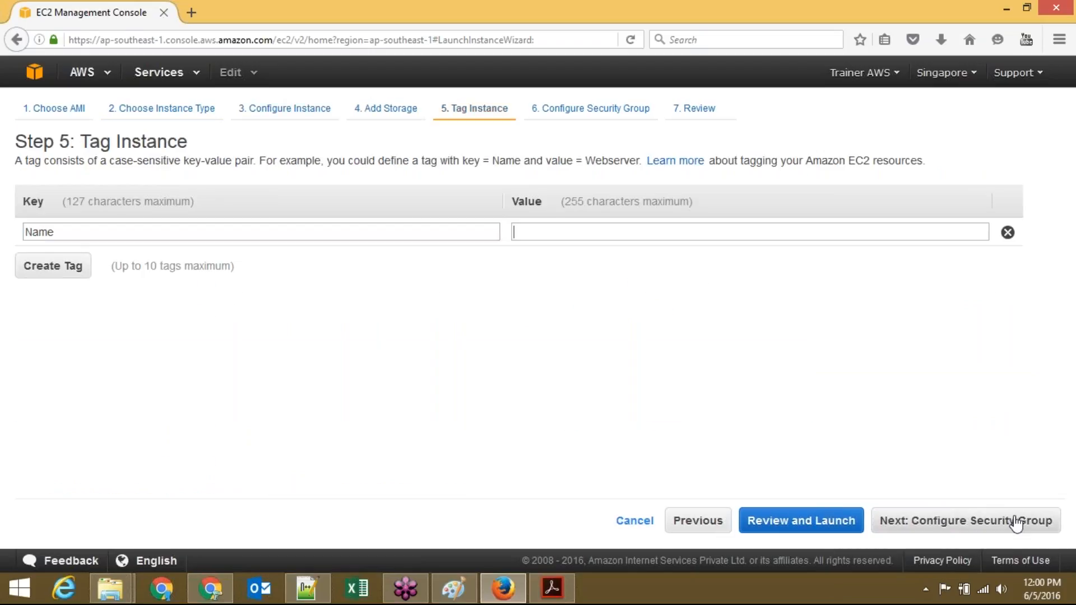
Step: Name the instance AMI-CLONE and assign the existing AMIDemo security group
{"action": "type", "text": "AMI-"}
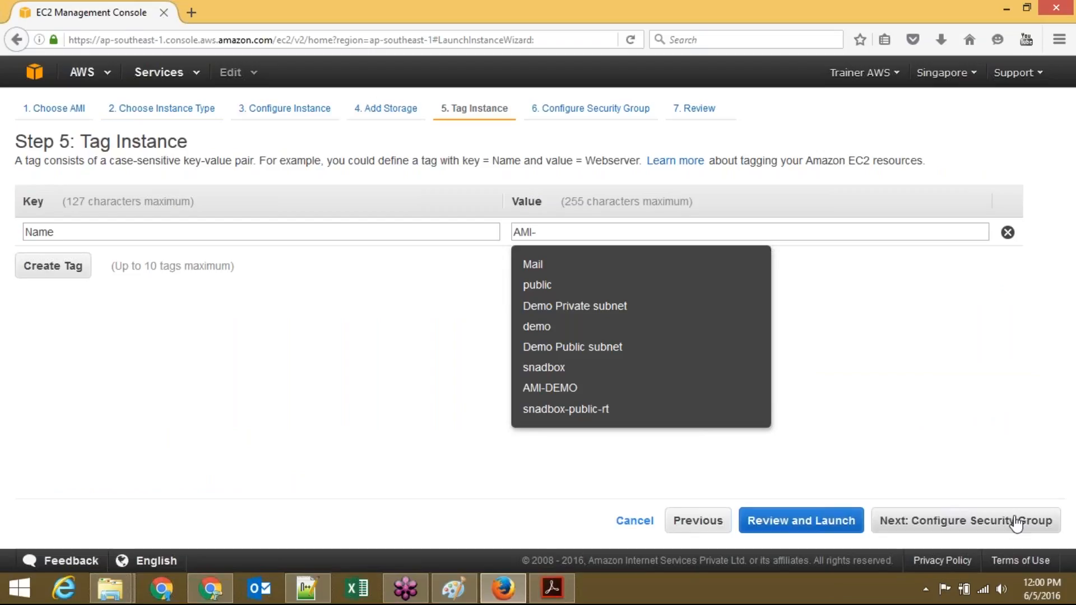
{"action": "type", "text": "CLONE"}
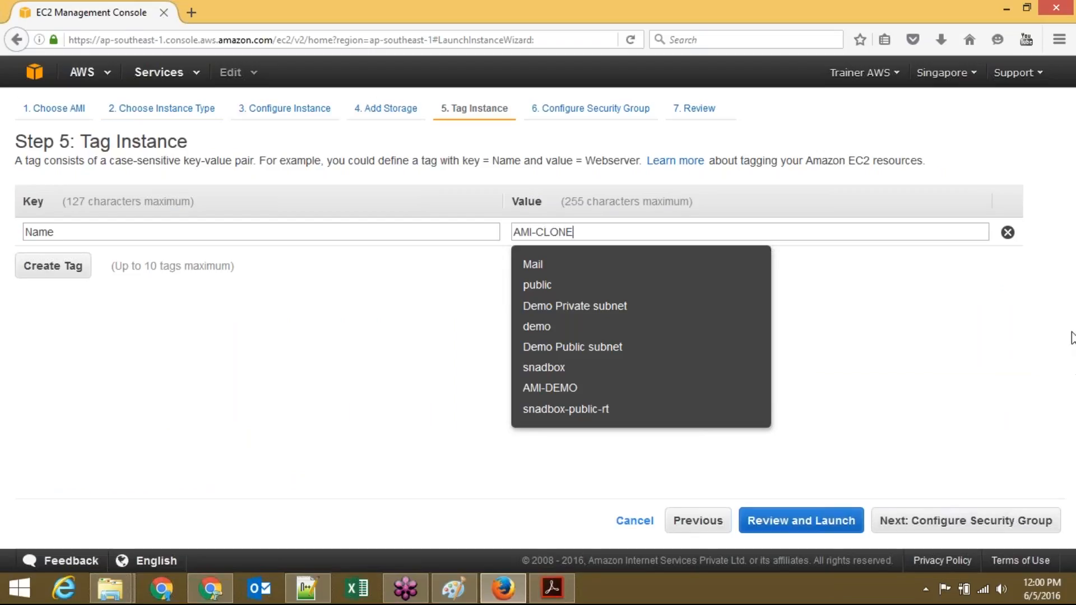
{"action": "left_click", "coordinate": [1001, 362]}
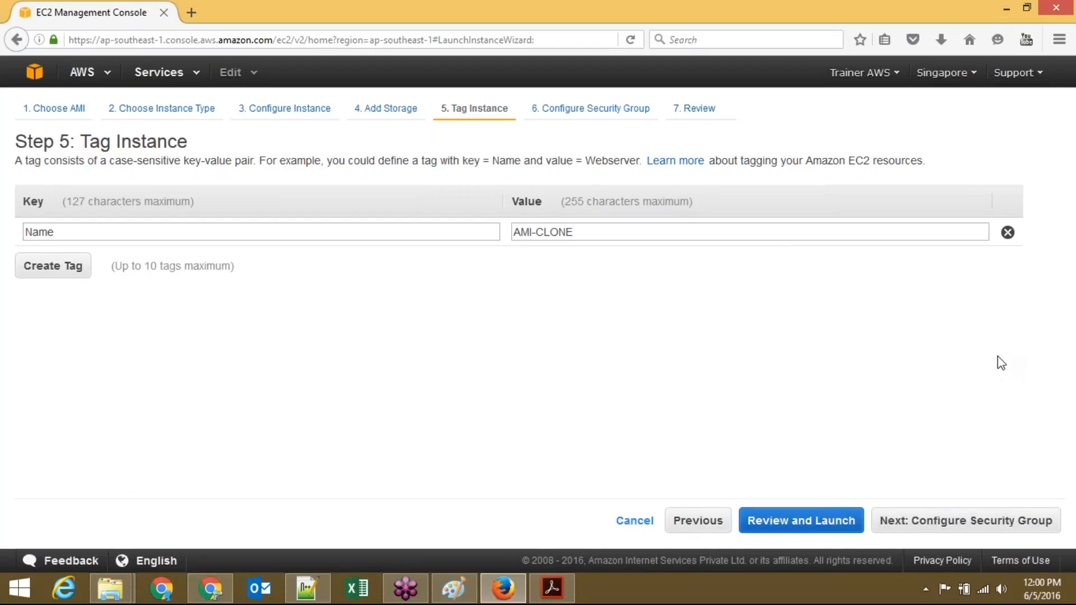
{"action": "left_click", "coordinate": [960, 525]}
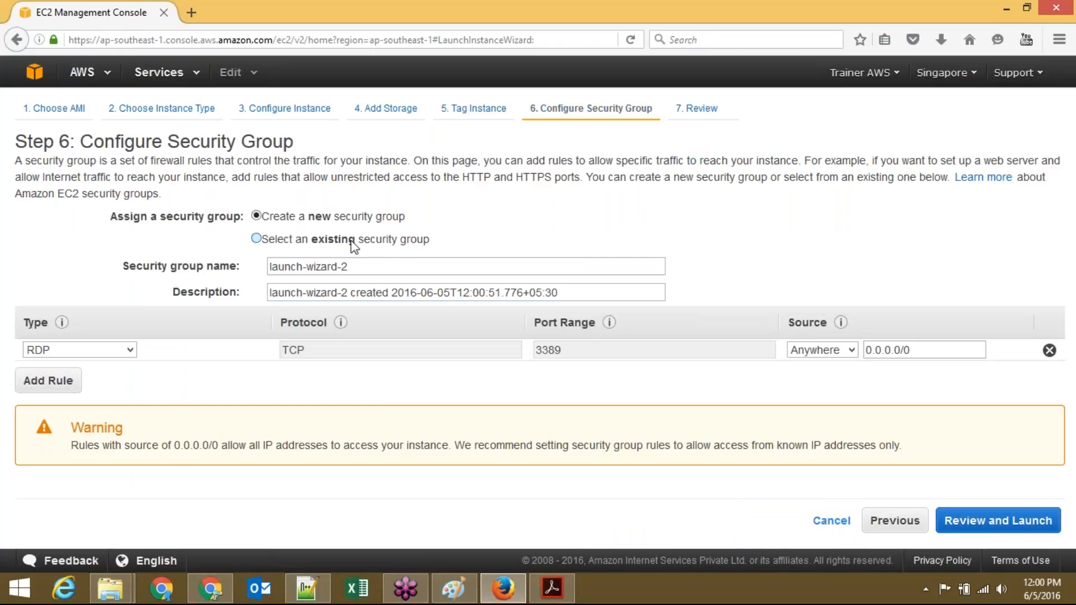
{"action": "left_click", "coordinate": [352, 241]}
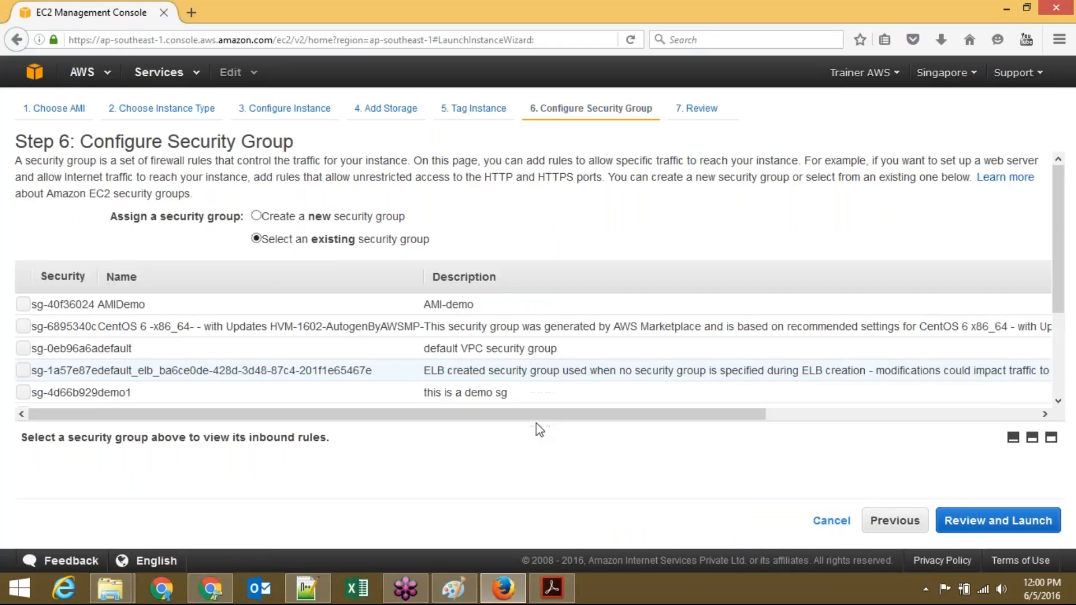
{"action": "left_click", "coordinate": [23, 306]}
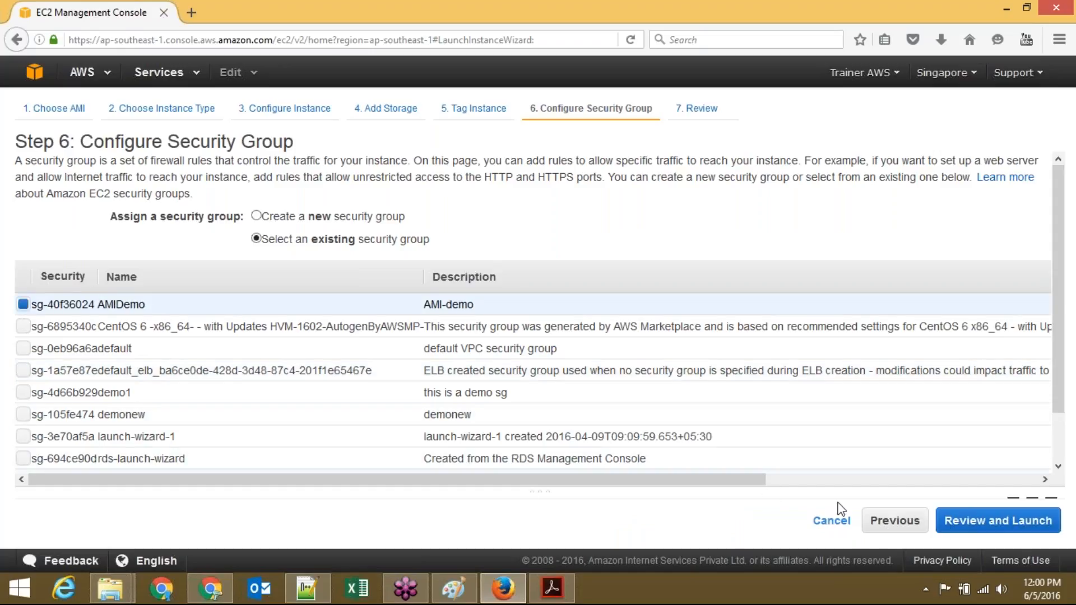
{"action": "left_click", "coordinate": [989, 524]}
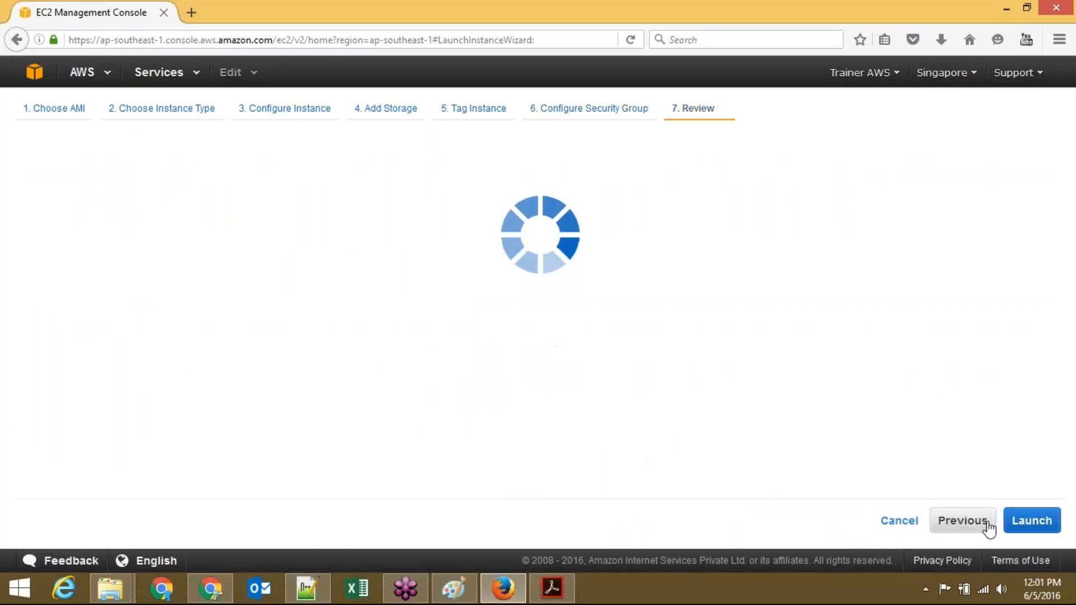
Step: Launch the instance with the existing win key pair, acknowledging the win.pem file
{"action": "left_click", "coordinate": [1032, 522]}
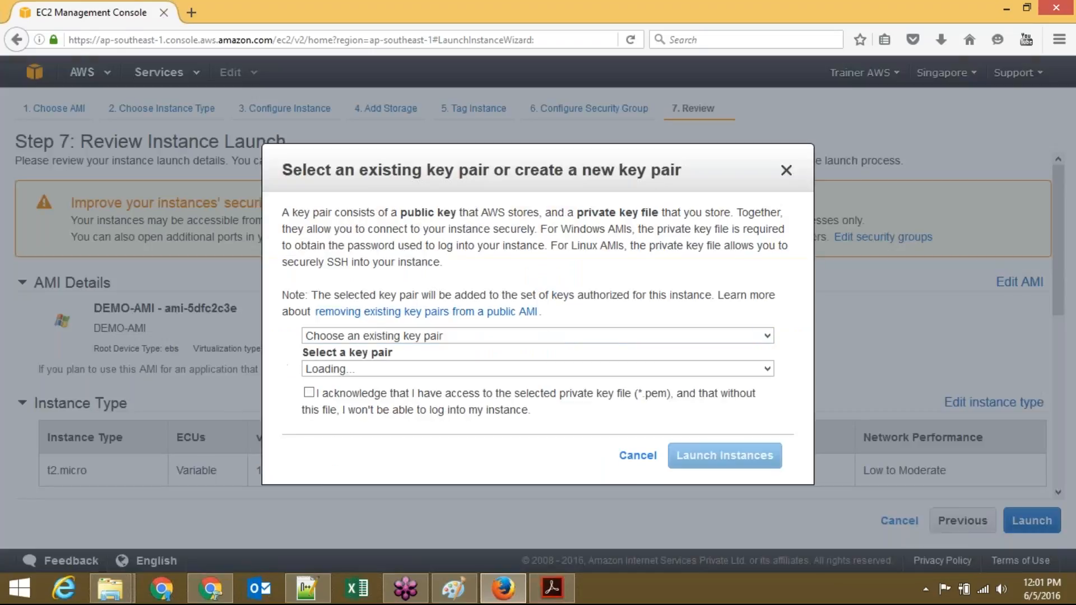
{"action": "left_click", "coordinate": [464, 338]}
{"action": "left_click", "coordinate": [458, 352]}
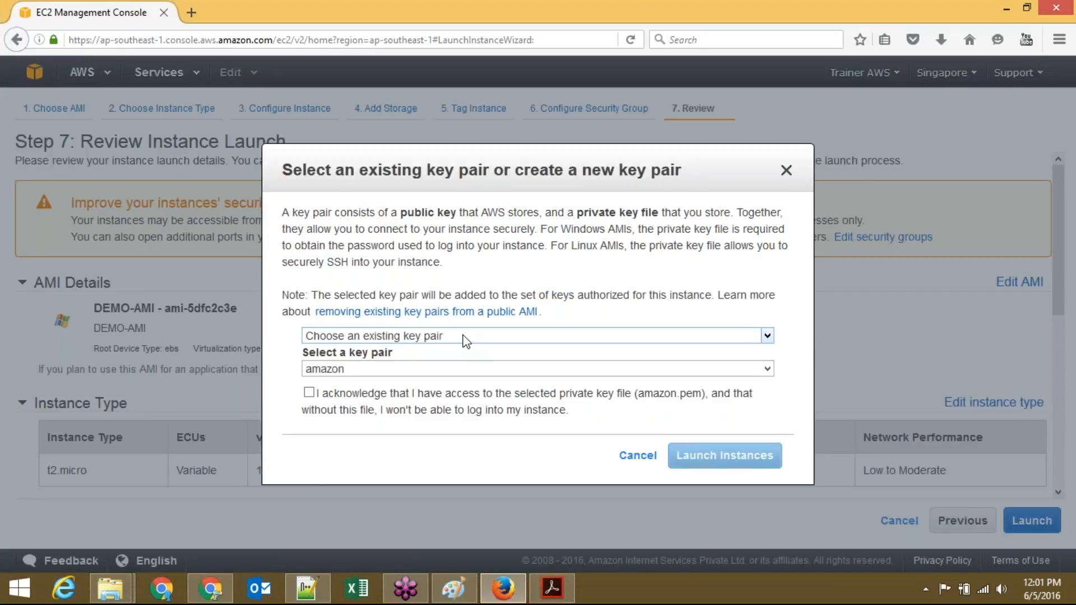
{"action": "left_click", "coordinate": [446, 369]}
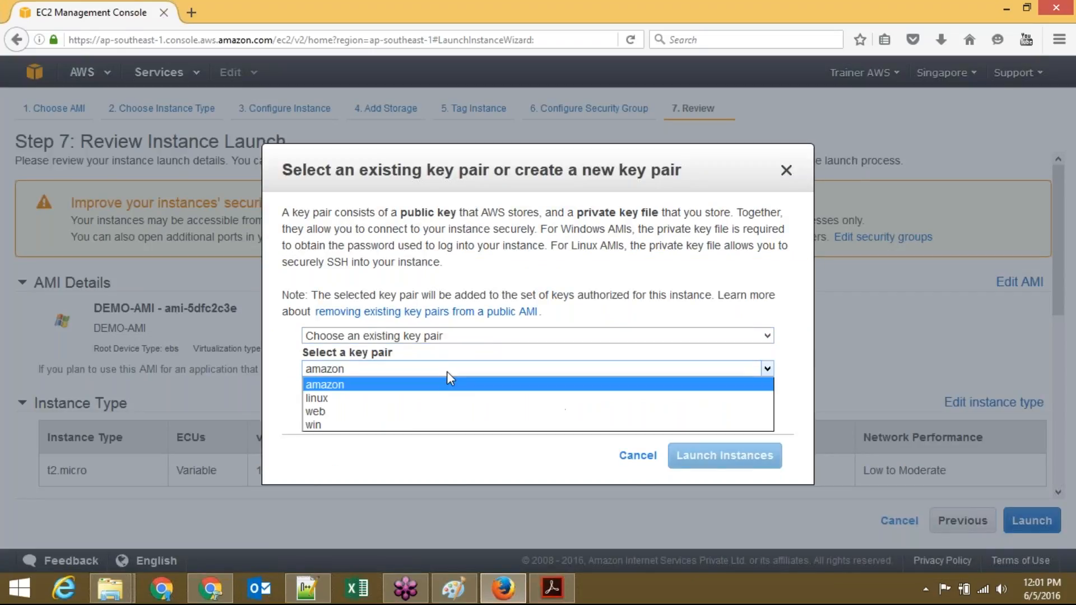
{"action": "left_click", "coordinate": [441, 426]}
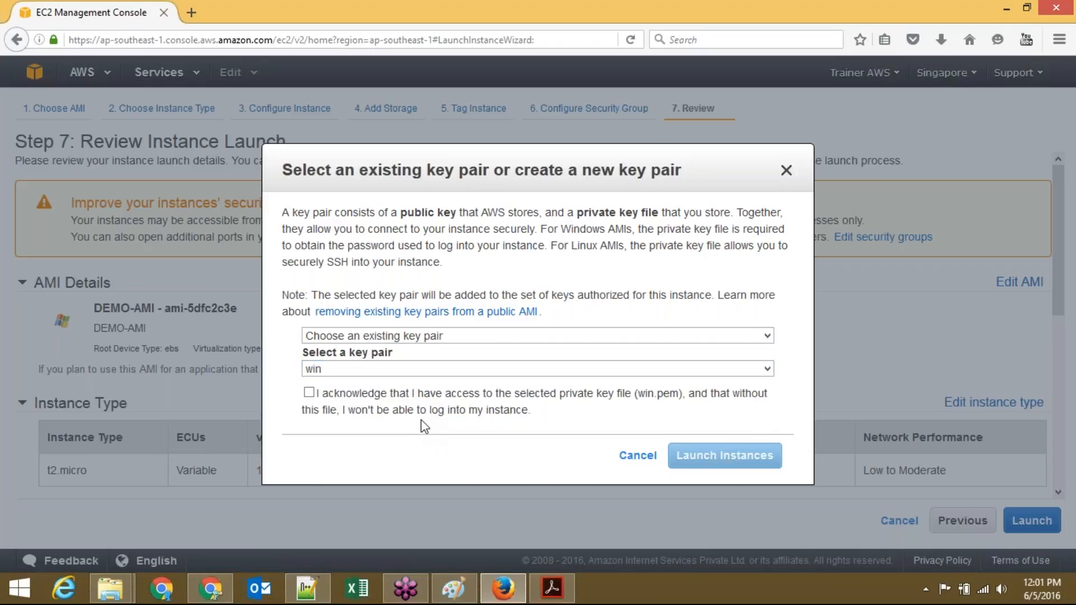
{"action": "left_click", "coordinate": [308, 393]}
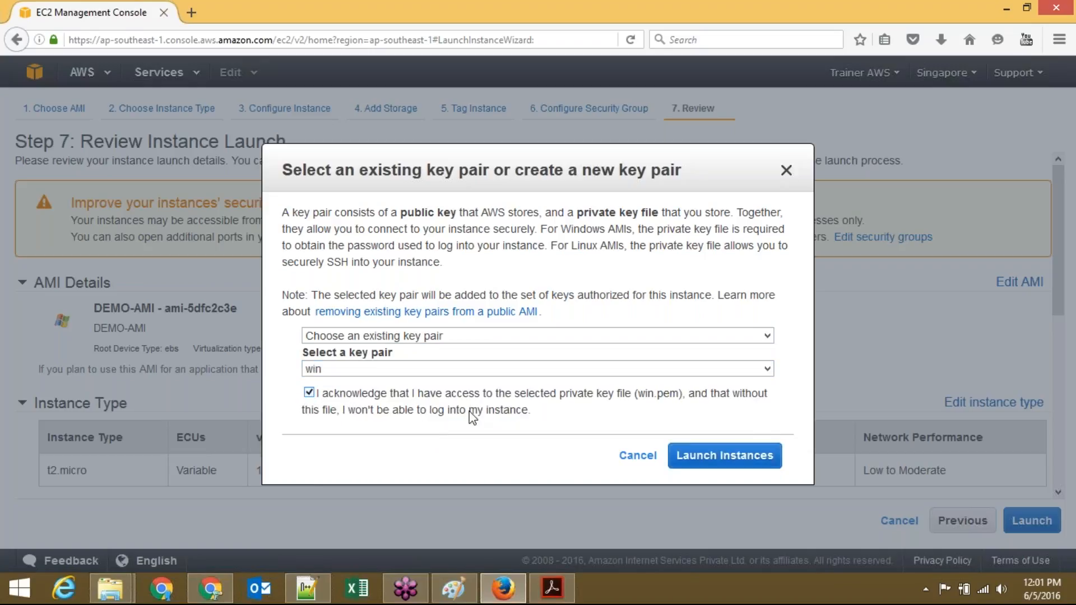
{"action": "left_click", "coordinate": [724, 458]}
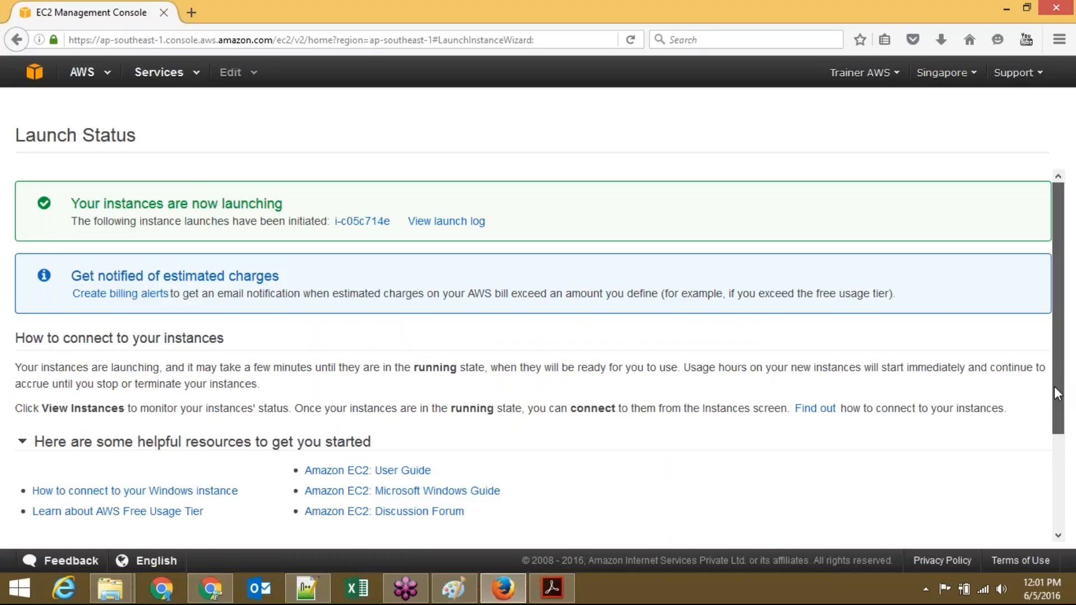
{"action": "scroll", "coordinate": [1054, 386], "scroll_direction": "down", "scroll_amount": 2}
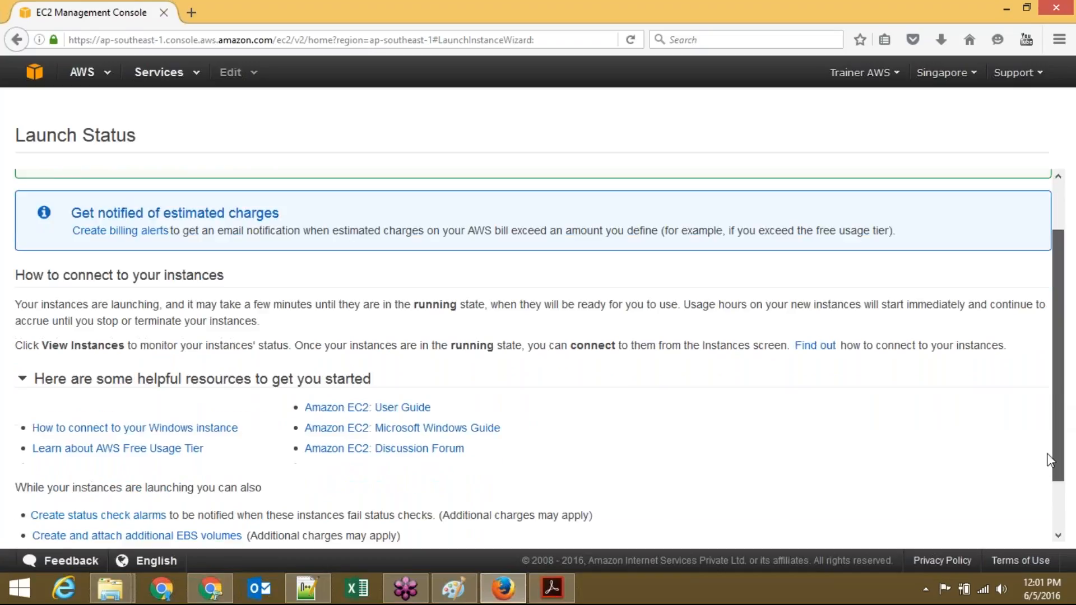
{"action": "scroll", "coordinate": [1050, 460], "scroll_direction": "down", "scroll_amount": 2}
Step: Open the Instances list and refresh until AMI-CLONE changes from pending to running
{"action": "left_click", "coordinate": [988, 537]}
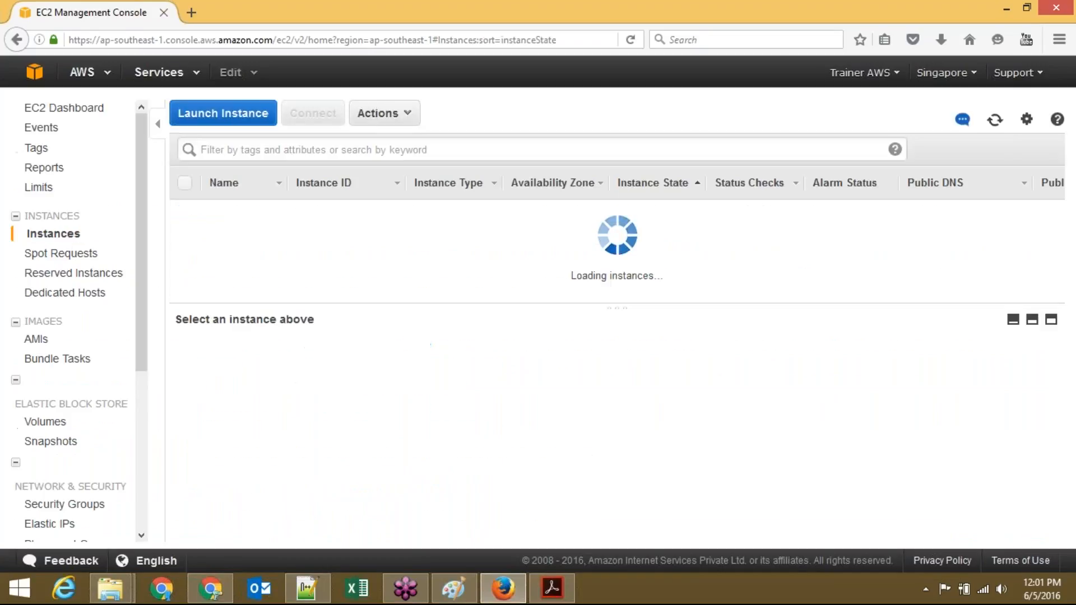
{"action": "left_click", "coordinate": [993, 121]}
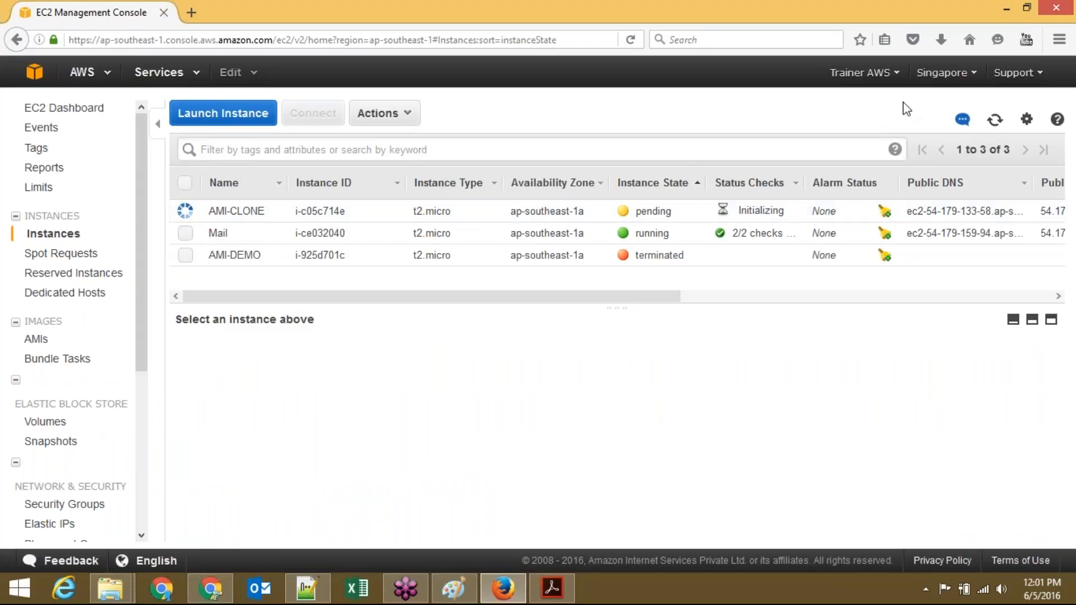
{"action": "left_click", "coordinate": [999, 123]}
{"action": "left_click", "coordinate": [1001, 124]}
{"action": "left_click", "coordinate": [1000, 125]}
{"action": "left_click", "coordinate": [1001, 124]}
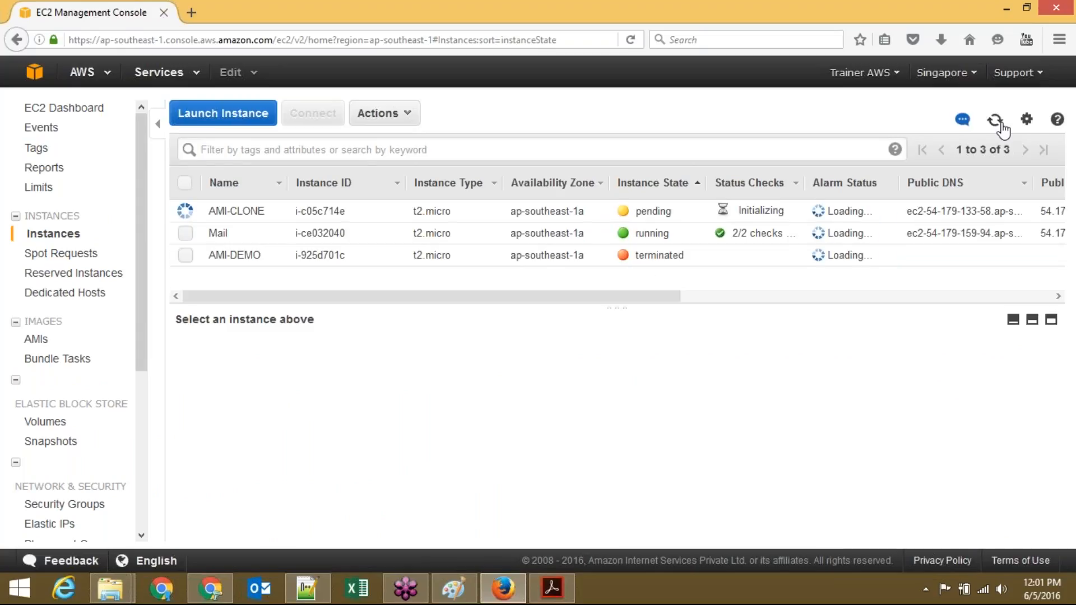
{"action": "left_click", "coordinate": [1001, 125]}
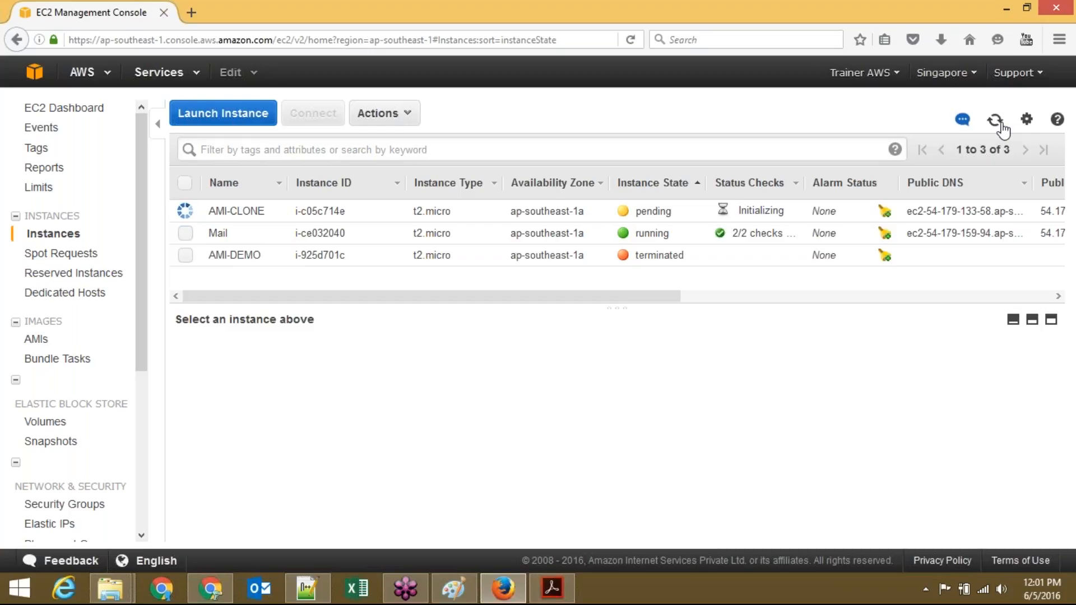
{"action": "left_click", "coordinate": [1001, 125]}
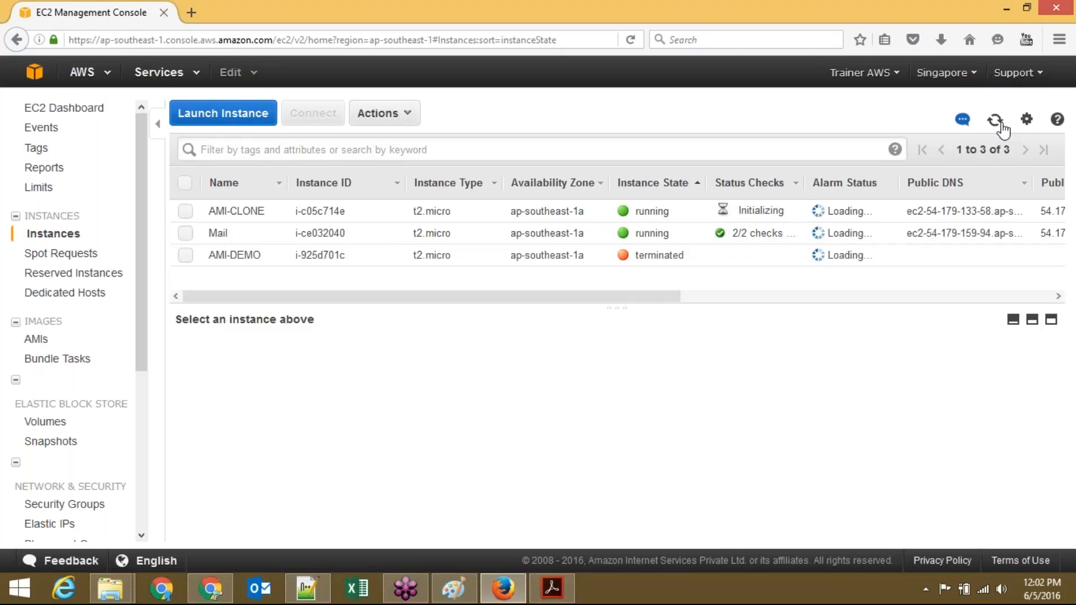
{"action": "left_click", "coordinate": [1001, 124]}
{"action": "left_click", "coordinate": [1001, 124]}
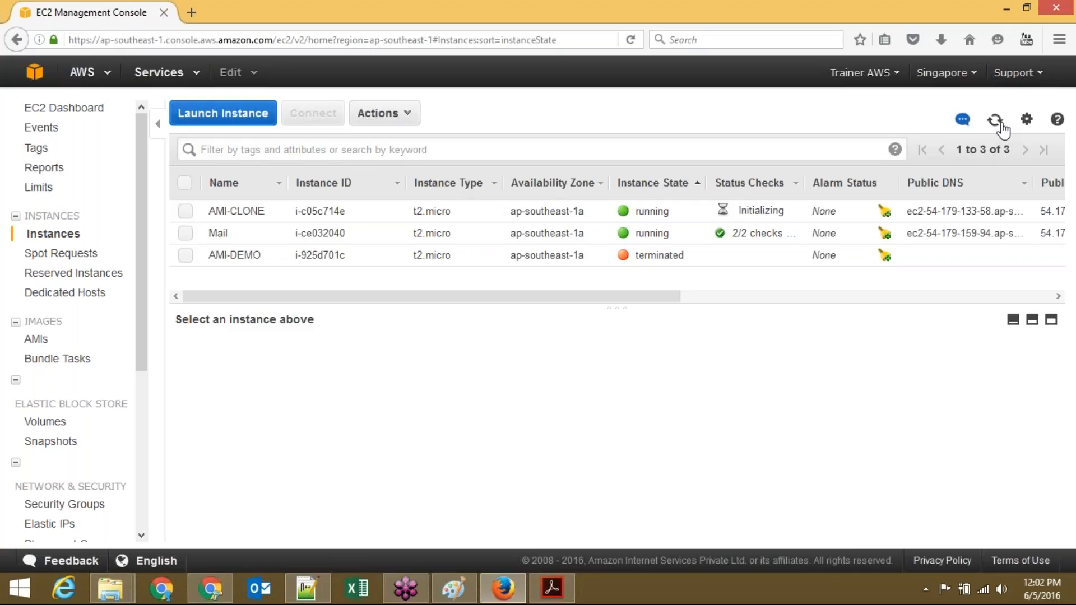
{"action": "left_click", "coordinate": [1001, 125]}
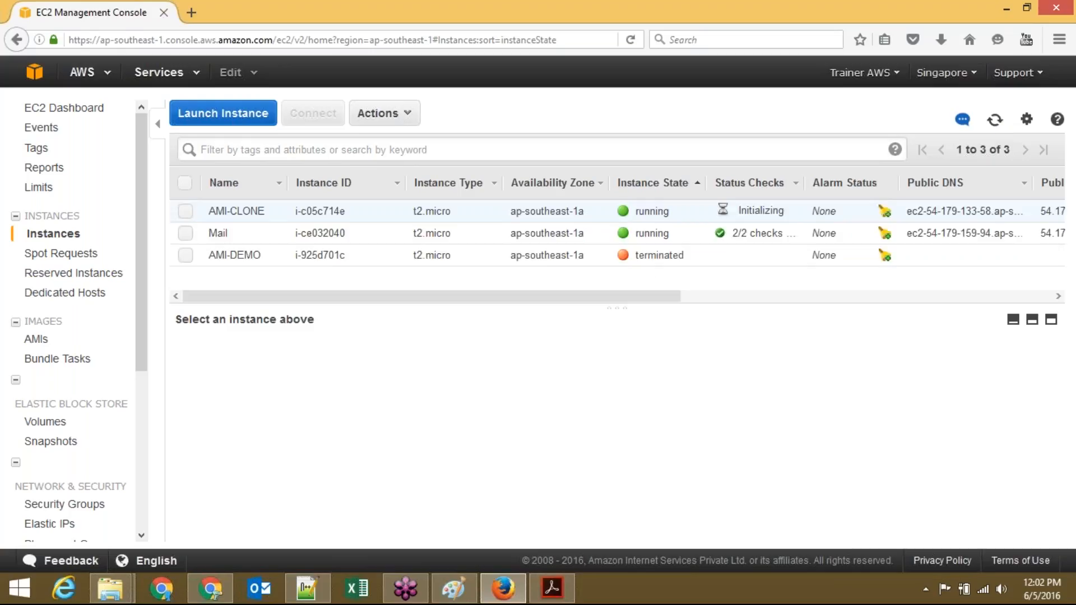
Step: Select AMI-CLONE, try Get Windows Password, cancel, and check the saved Administrator credentials in Notepad++
{"action": "left_click", "coordinate": [181, 215]}
{"action": "left_click", "coordinate": [376, 113]}
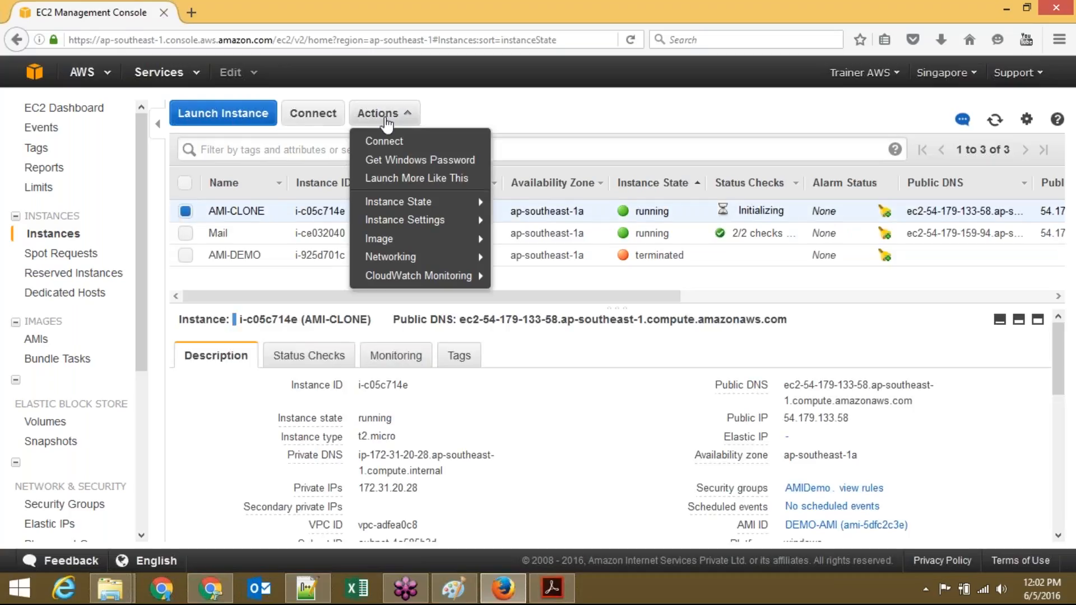
{"action": "left_click", "coordinate": [402, 167]}
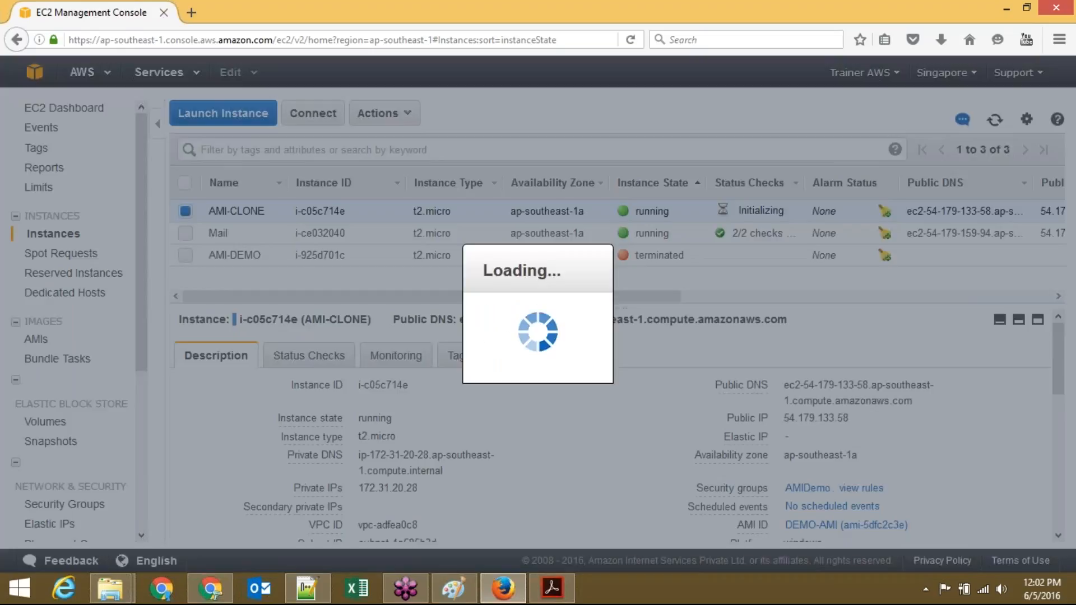
{"action": "left_click", "coordinate": [664, 455]}
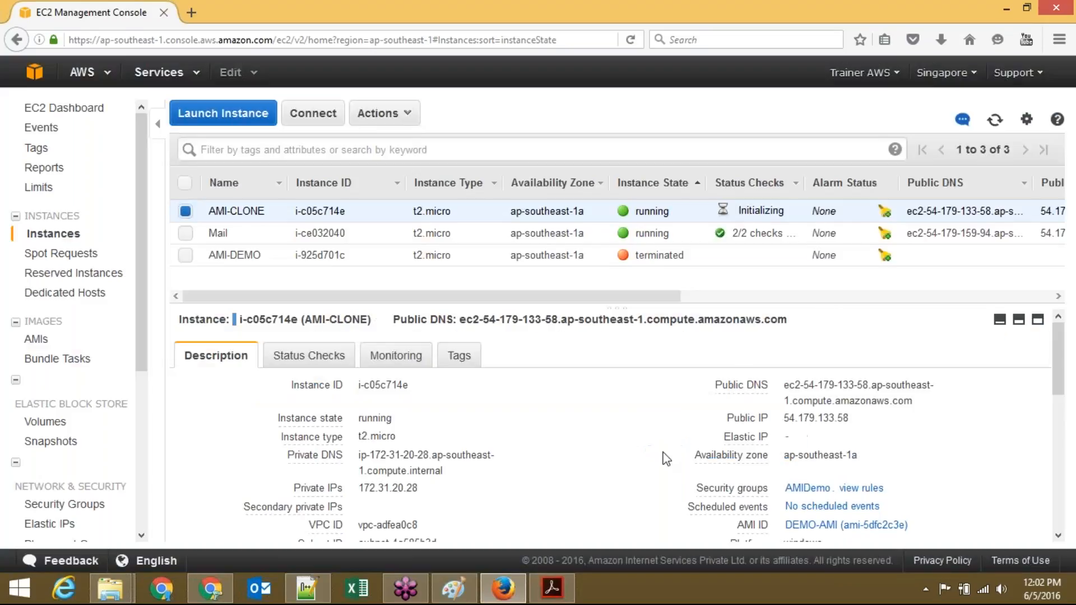
{"action": "left_click", "coordinate": [995, 121]}
{"action": "left_click", "coordinate": [312, 598]}
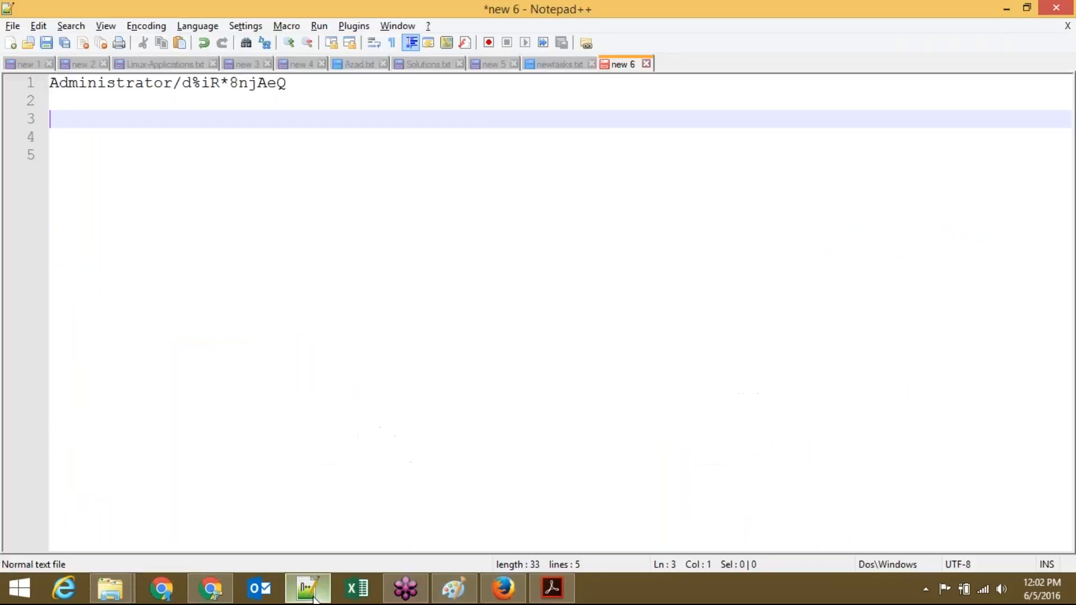
{"action": "left_click", "coordinate": [312, 597]}
Step: Keep refreshing to follow AMI-CLONE's status checks while they initialize
{"action": "left_click", "coordinate": [995, 121]}
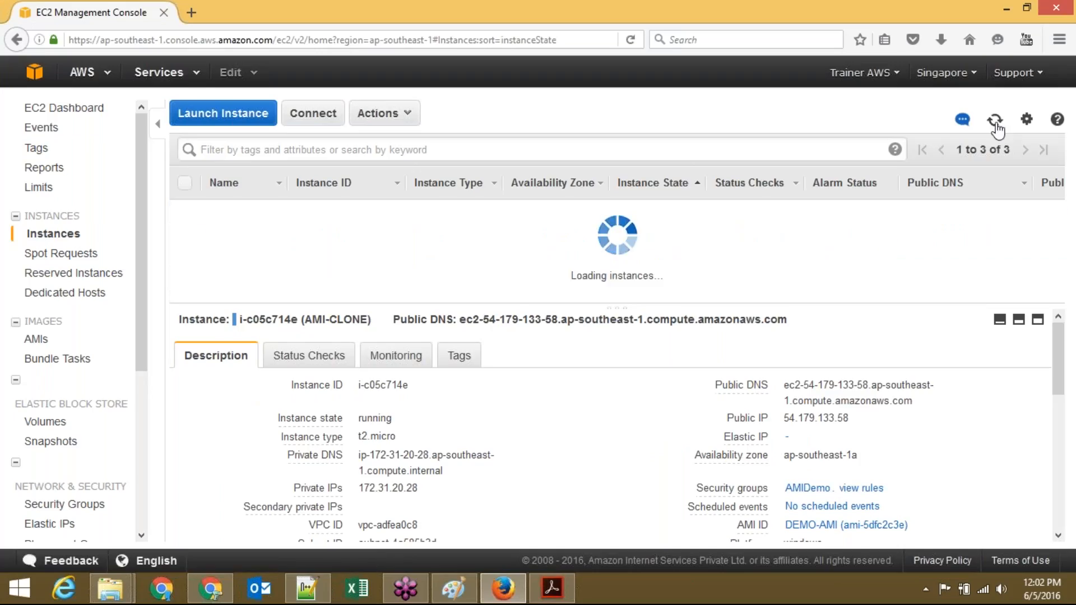
{"action": "left_click", "coordinate": [995, 121]}
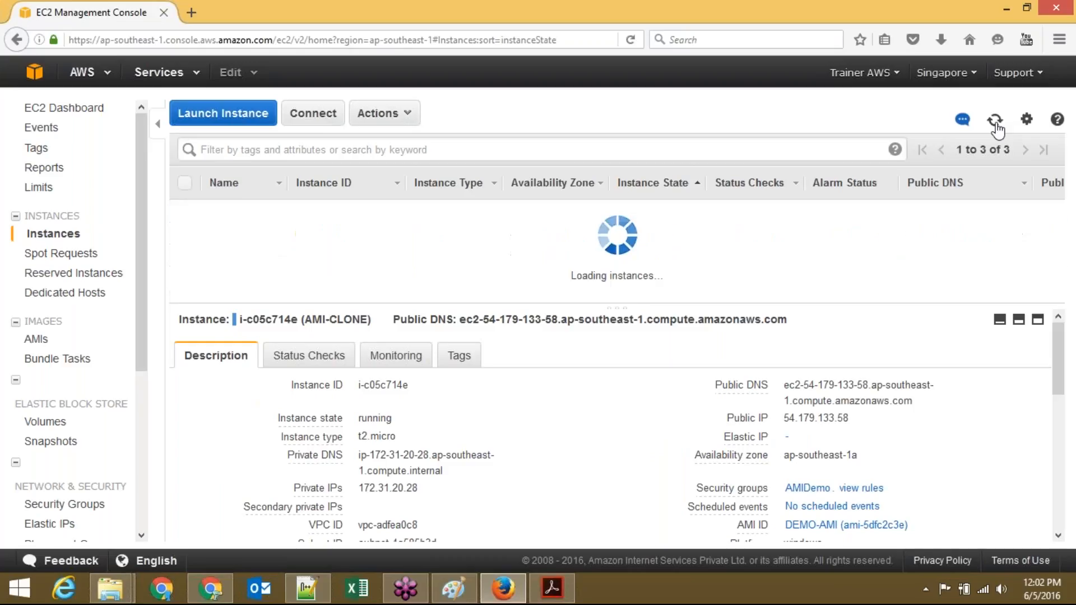
{"action": "left_click", "coordinate": [995, 121]}
{"action": "left_click", "coordinate": [995, 122]}
{"action": "left_click", "coordinate": [995, 122]}
{"action": "left_click", "coordinate": [995, 122]}
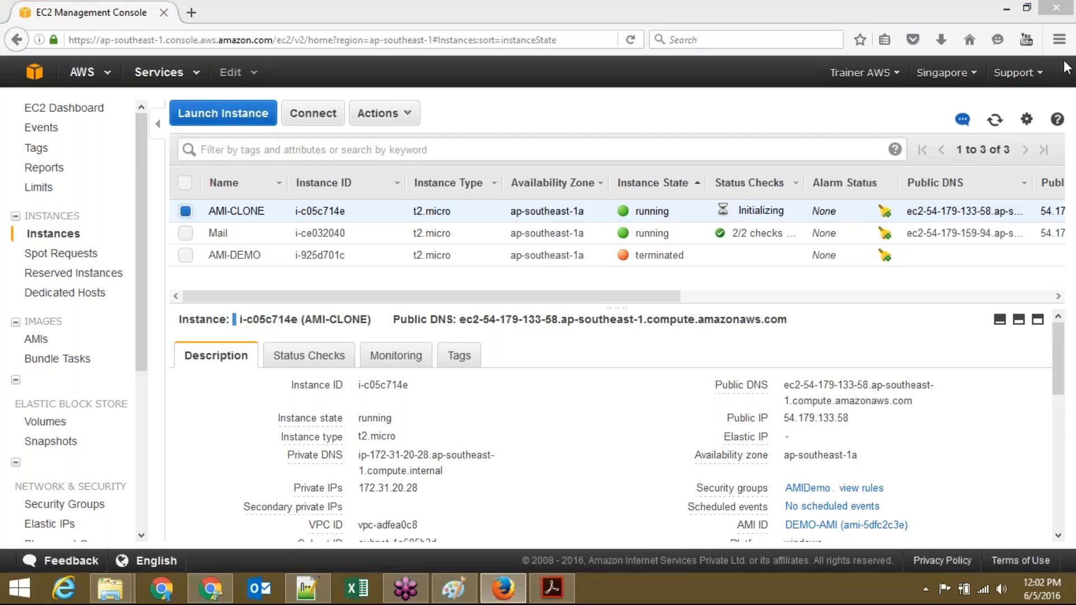
{"action": "left_click", "coordinate": [993, 122]}
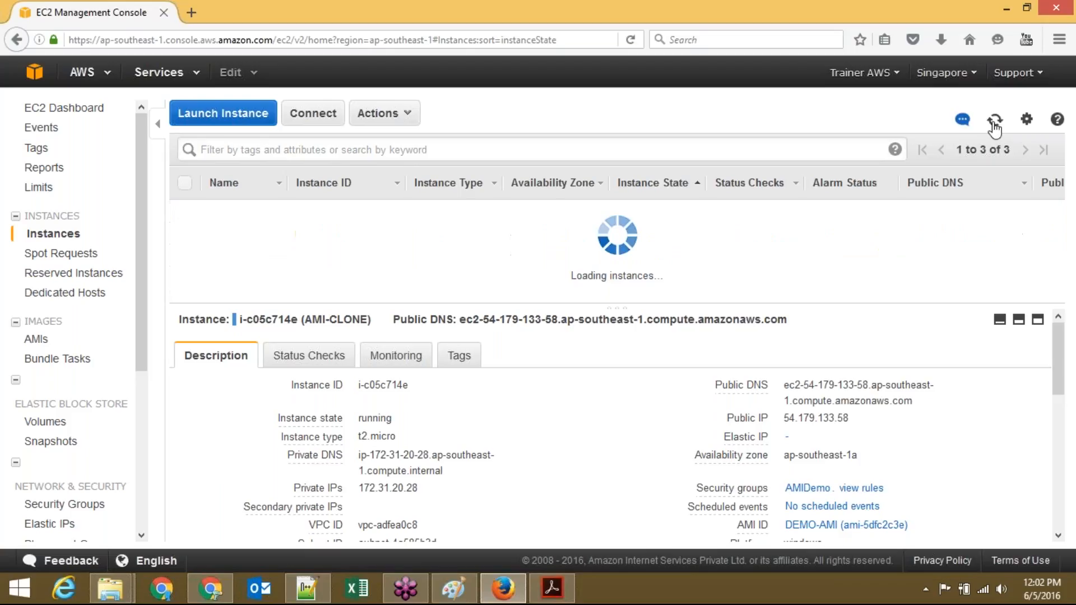
{"action": "left_click", "coordinate": [993, 123]}
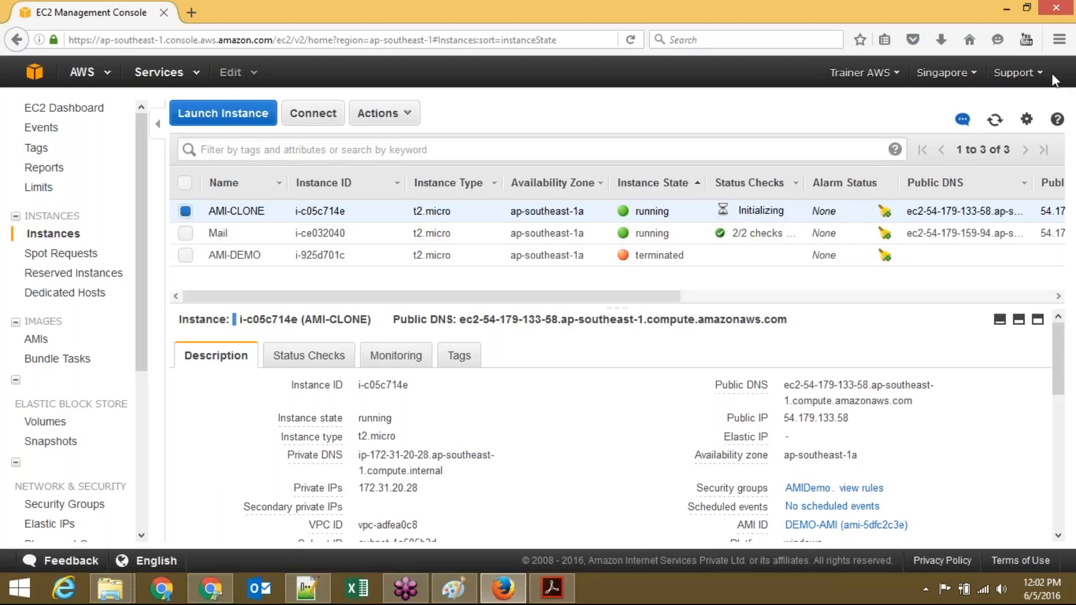
{"action": "left_click", "coordinate": [1068, 57]}
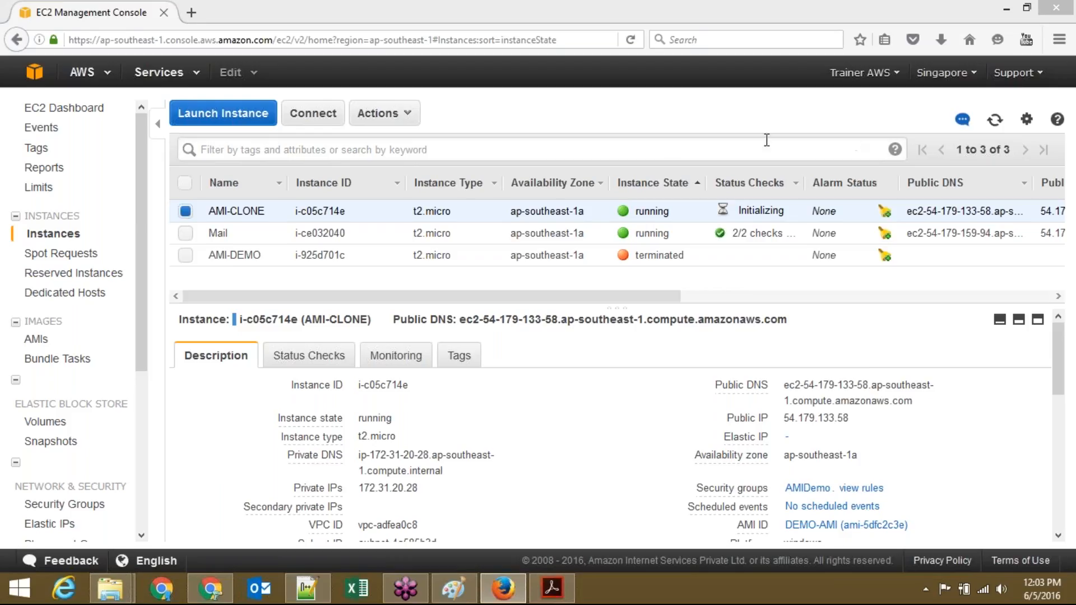
{"action": "left_click", "coordinate": [995, 123]}
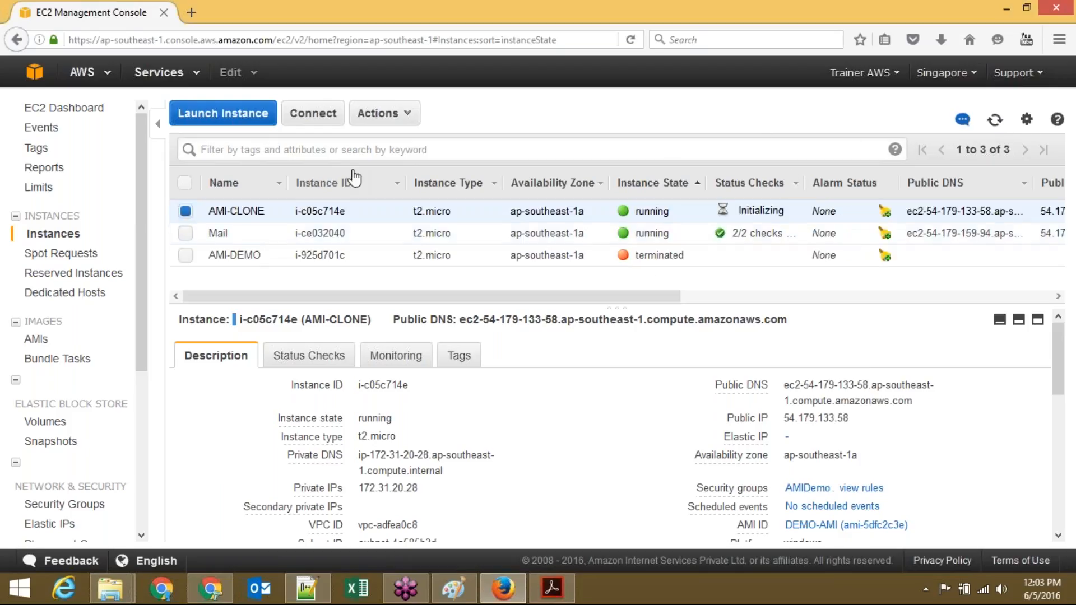
{"action": "left_click", "coordinate": [378, 117]}
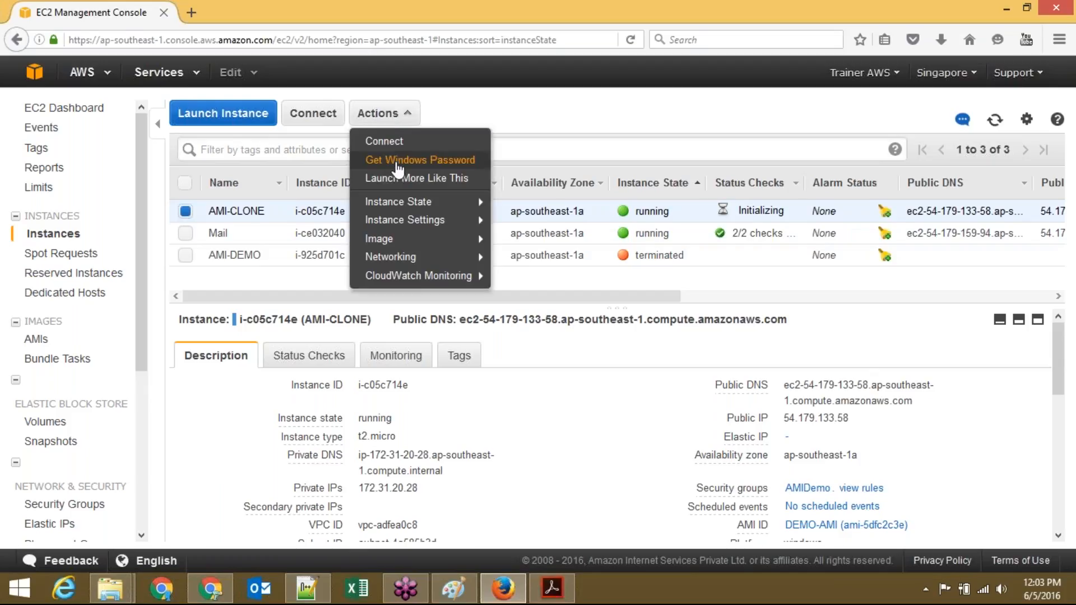
{"action": "left_click", "coordinate": [398, 168]}
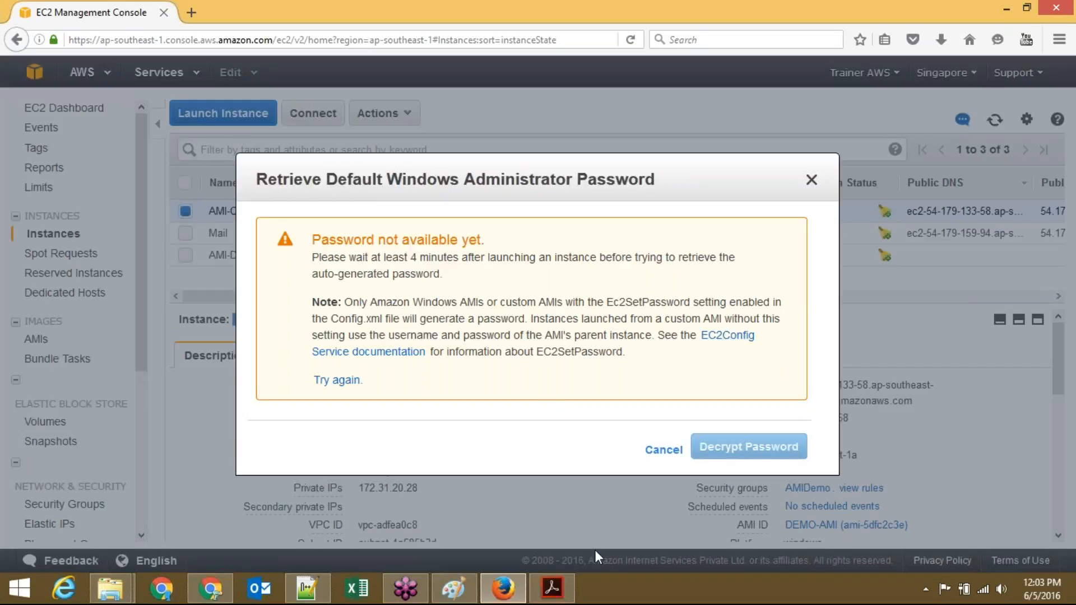
{"action": "left_click", "coordinate": [654, 453]}
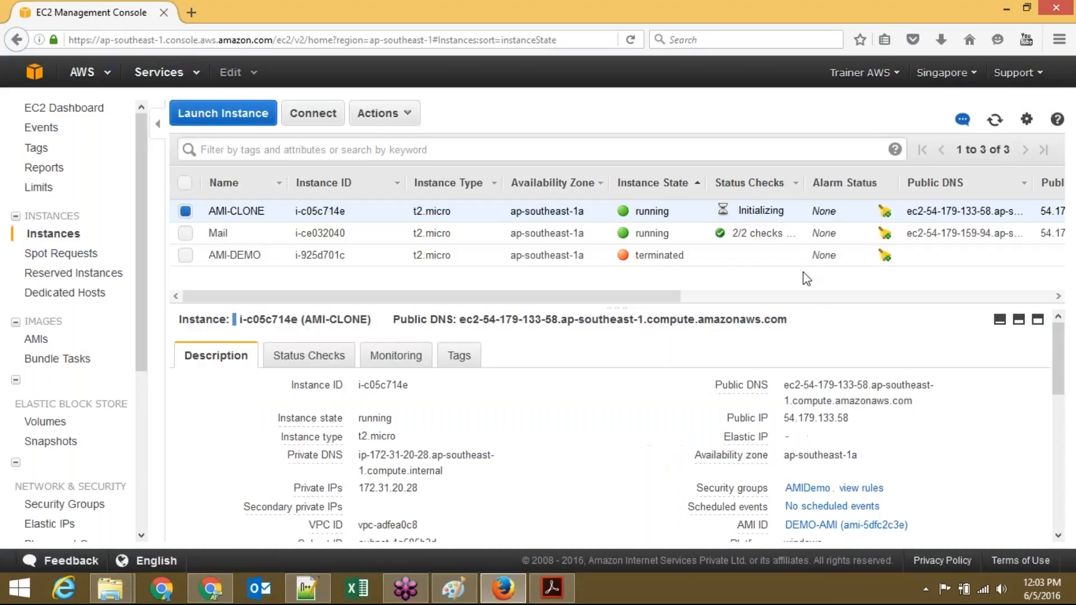
{"action": "left_click", "coordinate": [995, 119]}
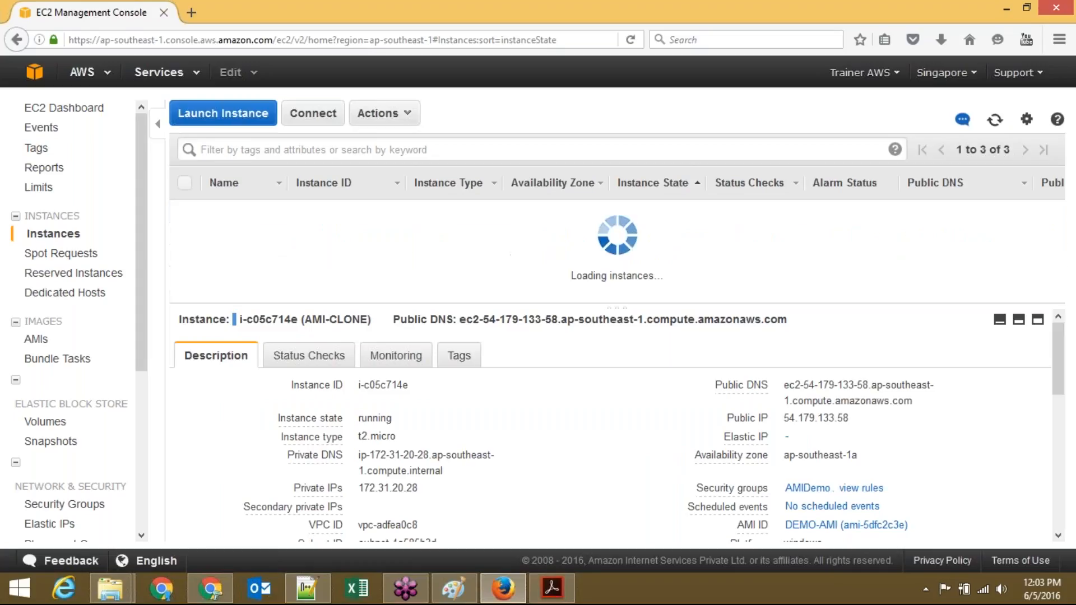
{"action": "left_click", "coordinate": [997, 125]}
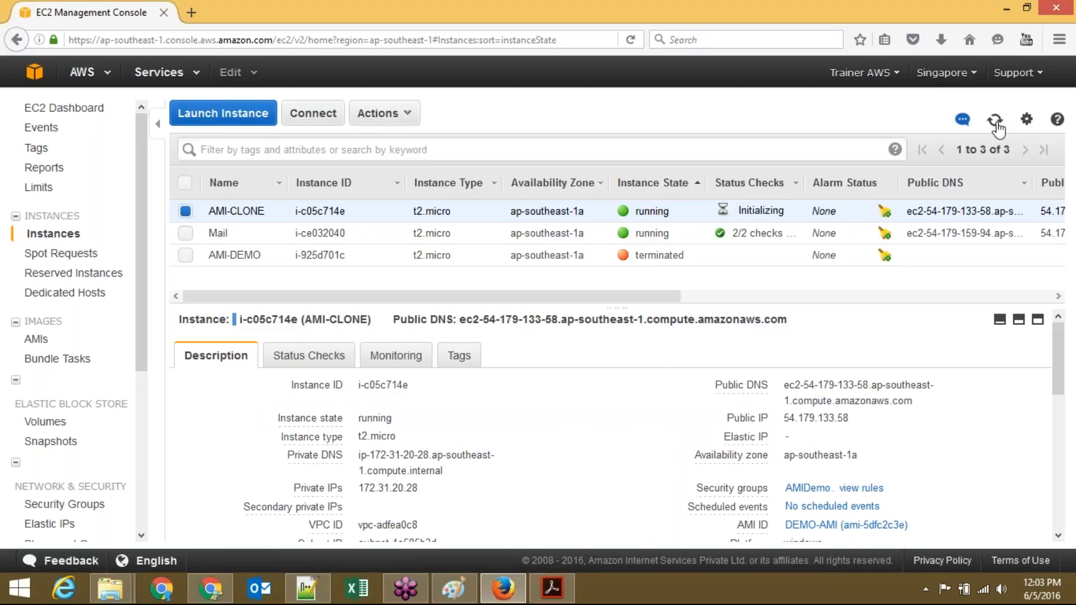
{"action": "left_click", "coordinate": [997, 126]}
{"action": "left_click", "coordinate": [996, 126]}
{"action": "left_click", "coordinate": [997, 125]}
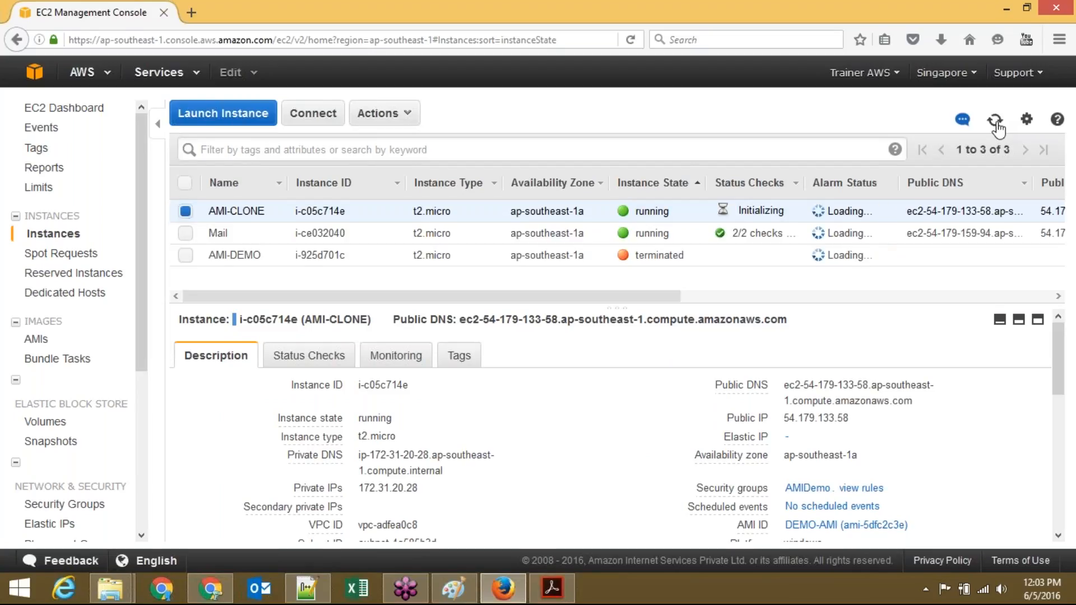
{"action": "left_click", "coordinate": [997, 125]}
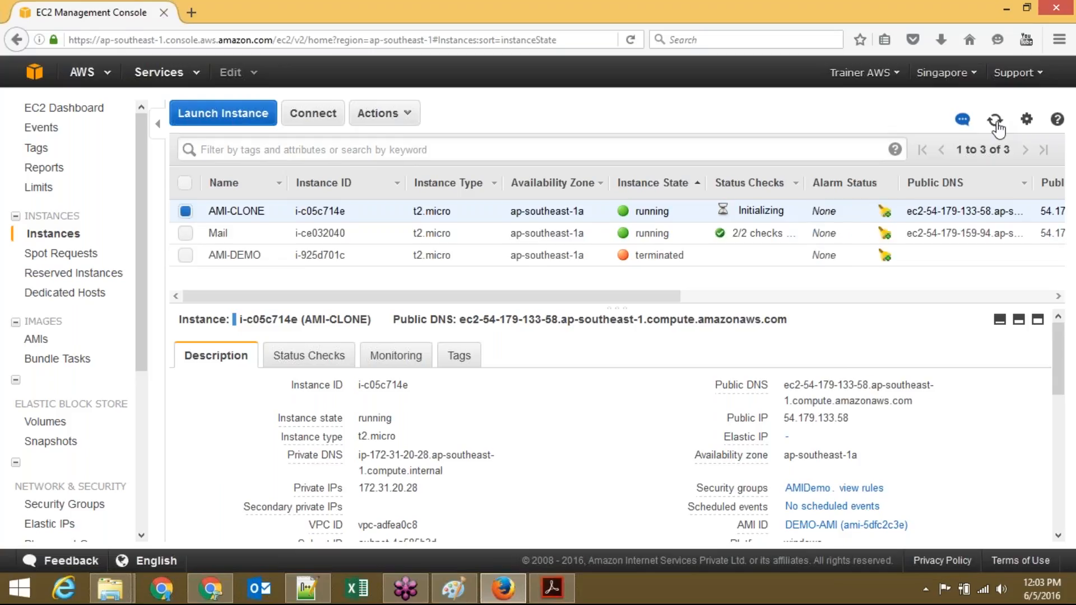
{"action": "left_click", "coordinate": [997, 125]}
{"action": "left_click", "coordinate": [997, 125]}
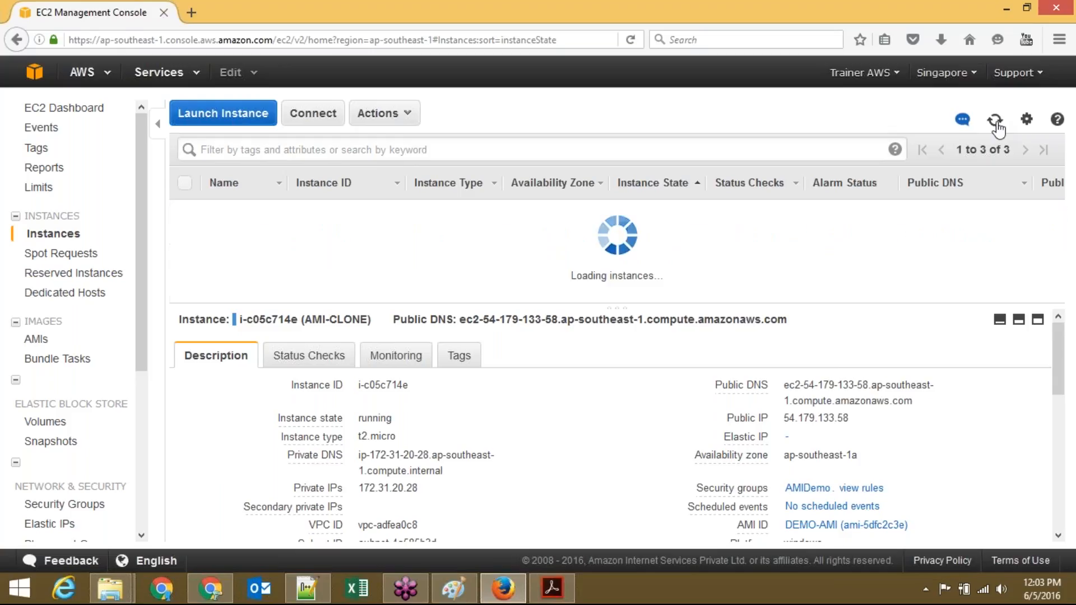
{"action": "left_click", "coordinate": [997, 126]}
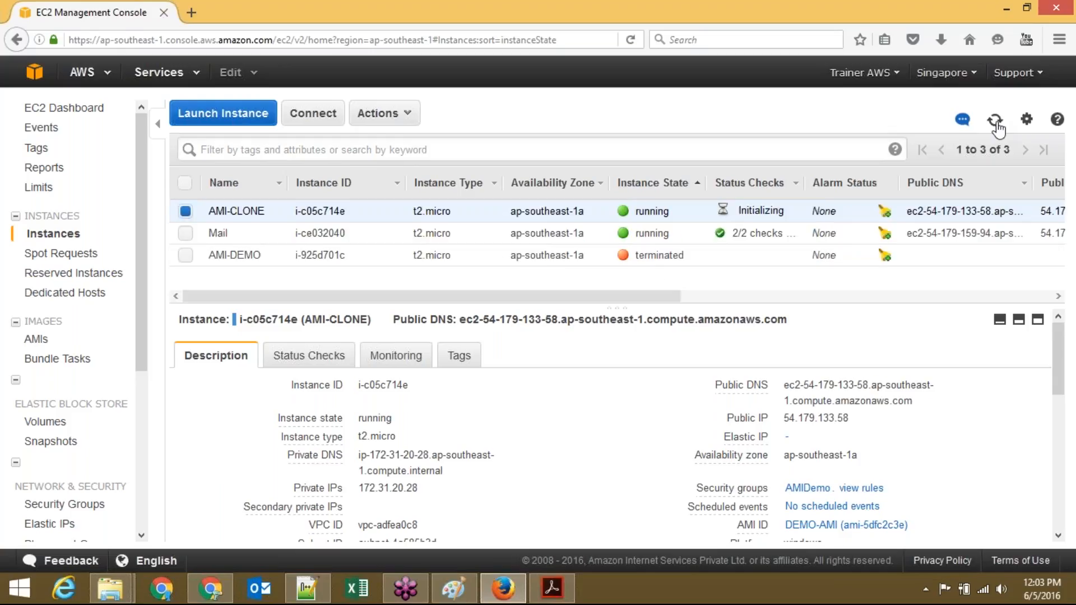
{"action": "left_click", "coordinate": [997, 125]}
{"action": "left_click", "coordinate": [997, 126]}
{"action": "left_click", "coordinate": [997, 125]}
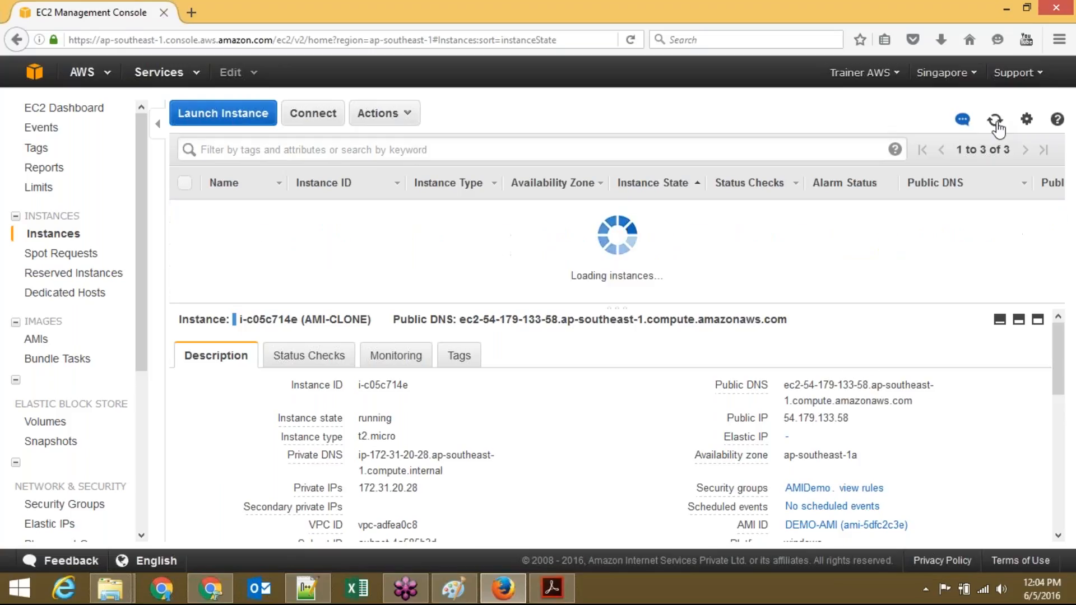
{"action": "left_click", "coordinate": [394, 120]}
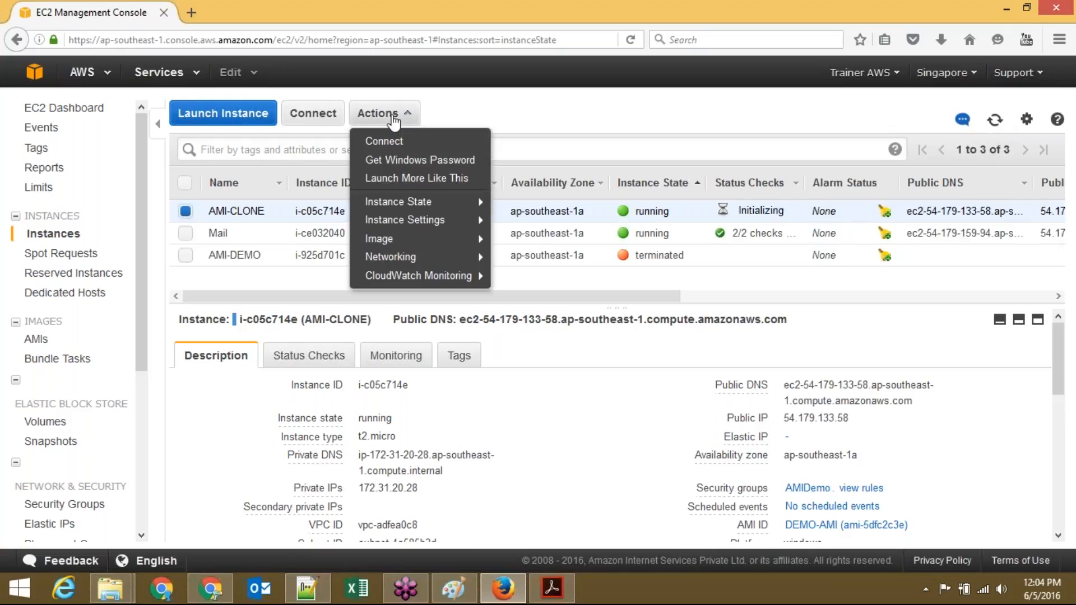
{"action": "left_click", "coordinate": [401, 163]}
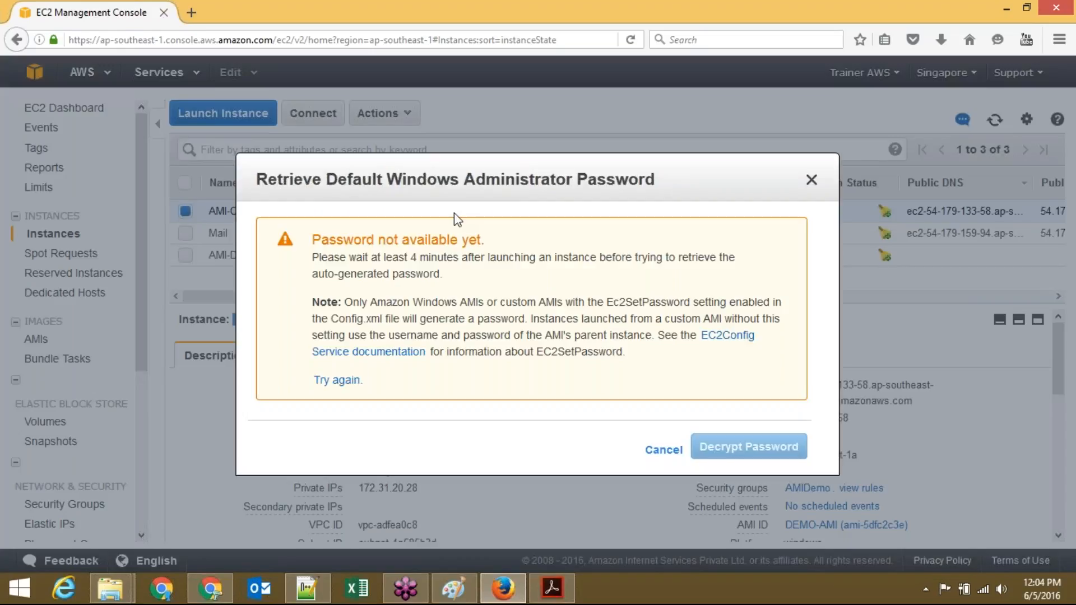
{"action": "left_click", "coordinate": [662, 450]}
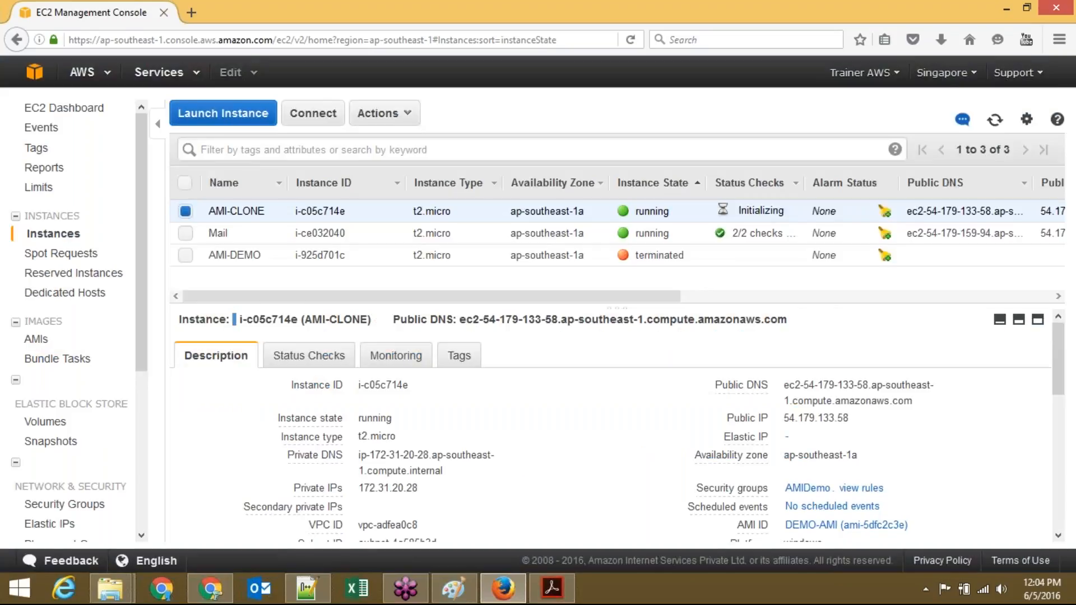
{"action": "left_click", "coordinate": [995, 120]}
{"action": "left_click", "coordinate": [995, 121]}
{"action": "left_click", "coordinate": [995, 120]}
{"action": "left_click", "coordinate": [995, 120]}
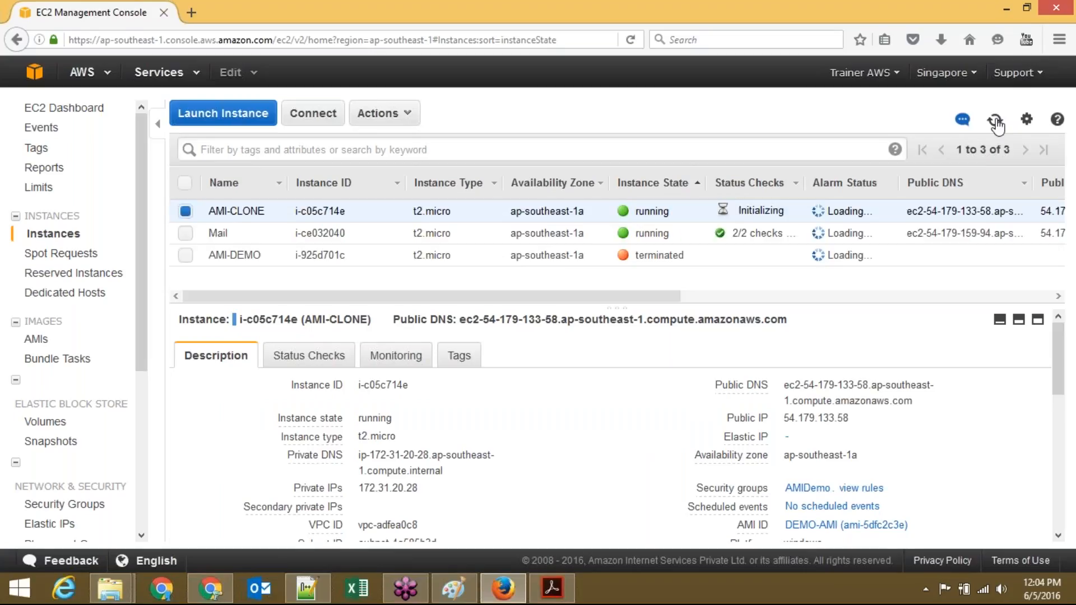
{"action": "left_click", "coordinate": [996, 121]}
{"action": "left_click", "coordinate": [995, 121]}
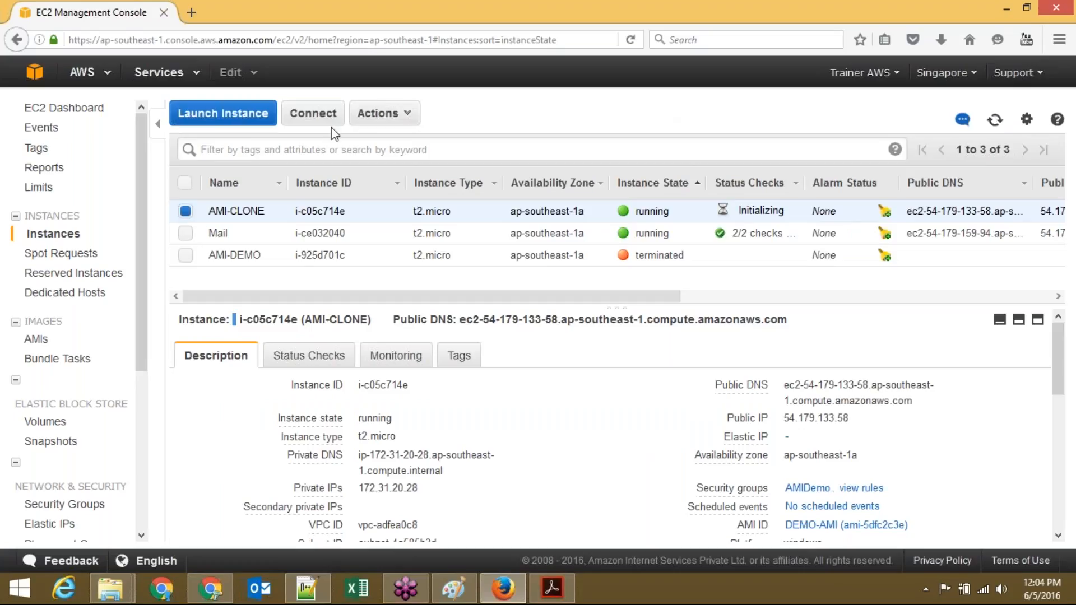
{"action": "left_click", "coordinate": [404, 113]}
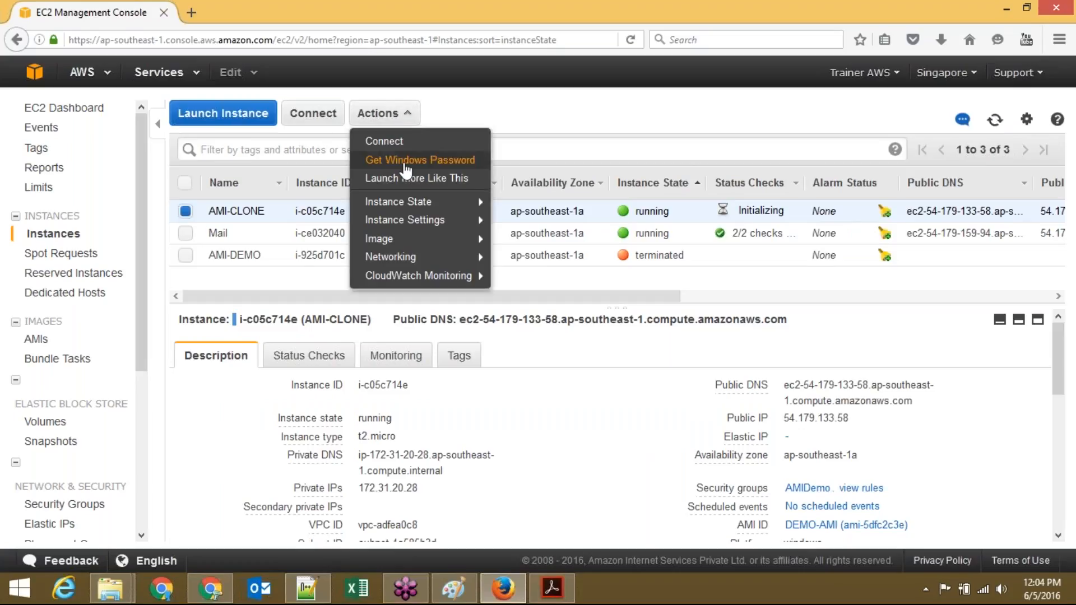
{"action": "left_click", "coordinate": [404, 161]}
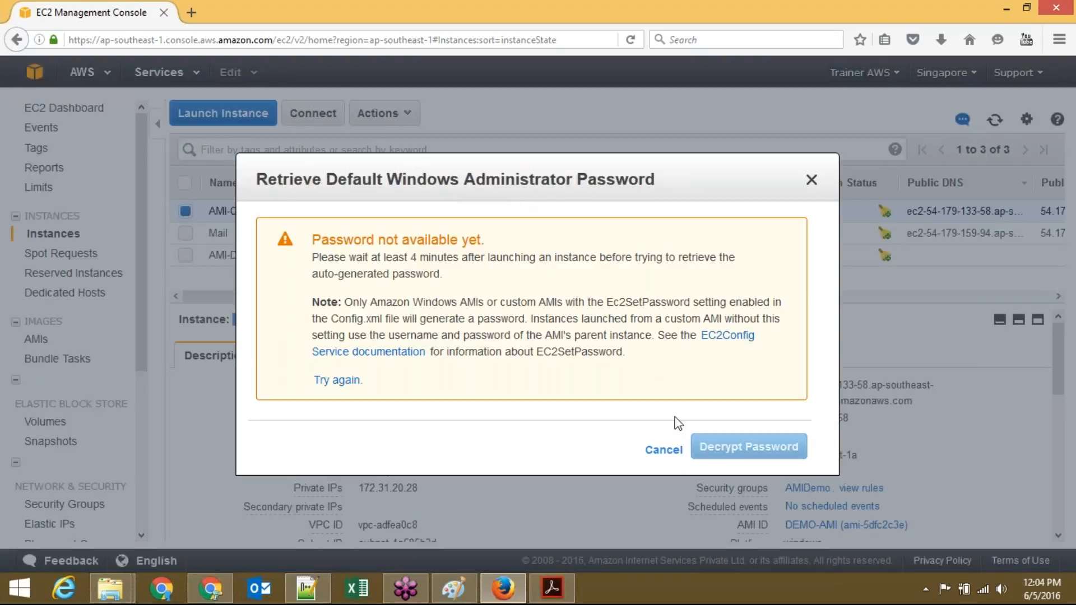
{"action": "left_click", "coordinate": [666, 450]}
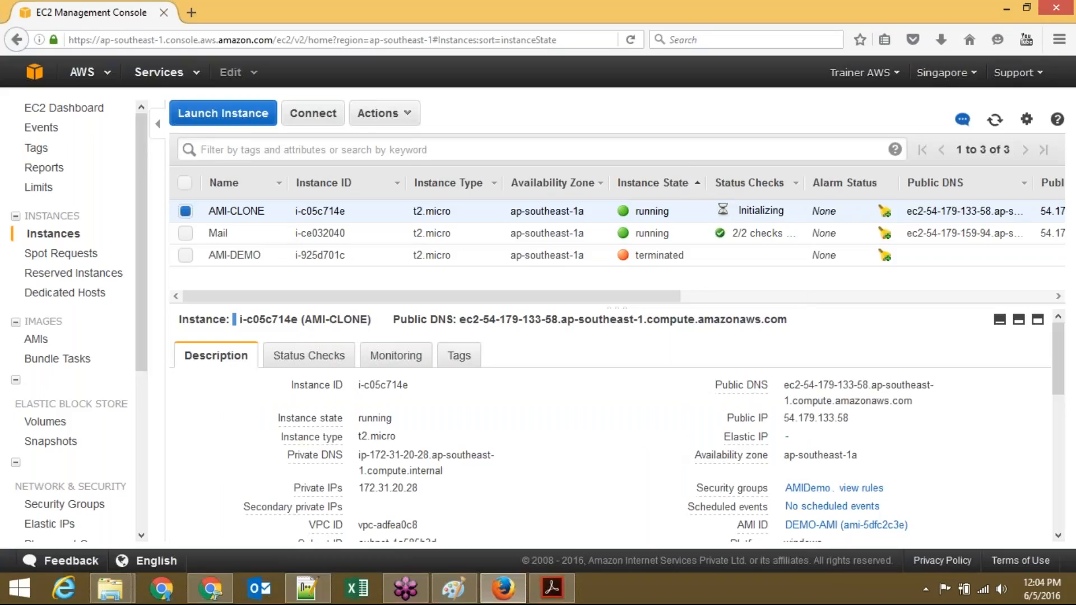
Step: Start a Remote Desktop connection to 54.179.133.58, signing in with user name Administrator
{"action": "triple_click", "coordinate": [820, 420]}
{"action": "key", "text": "super+r"}
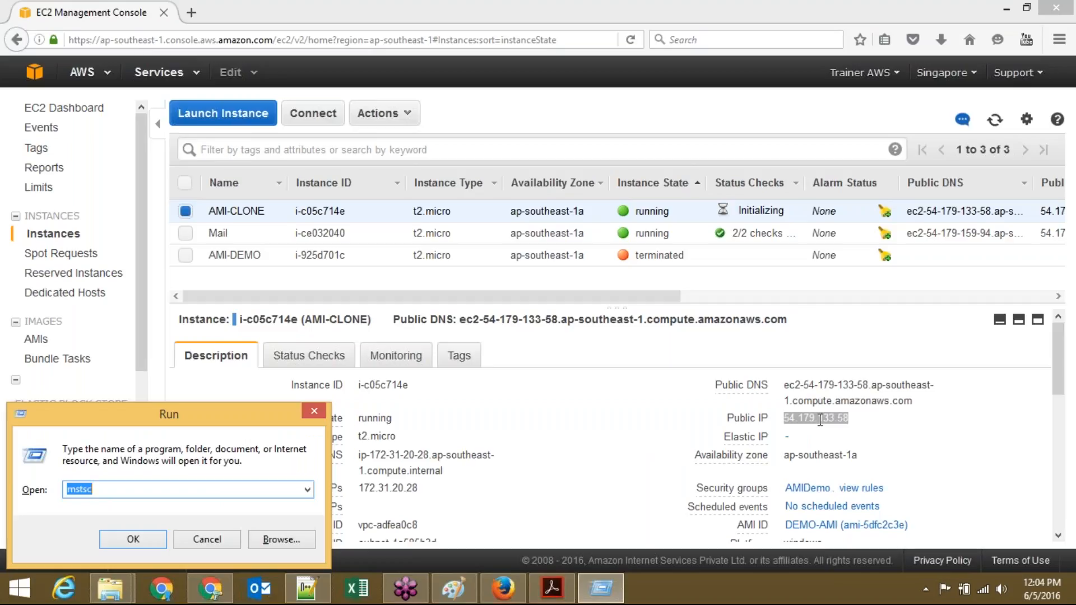
{"action": "key", "text": "Return"}
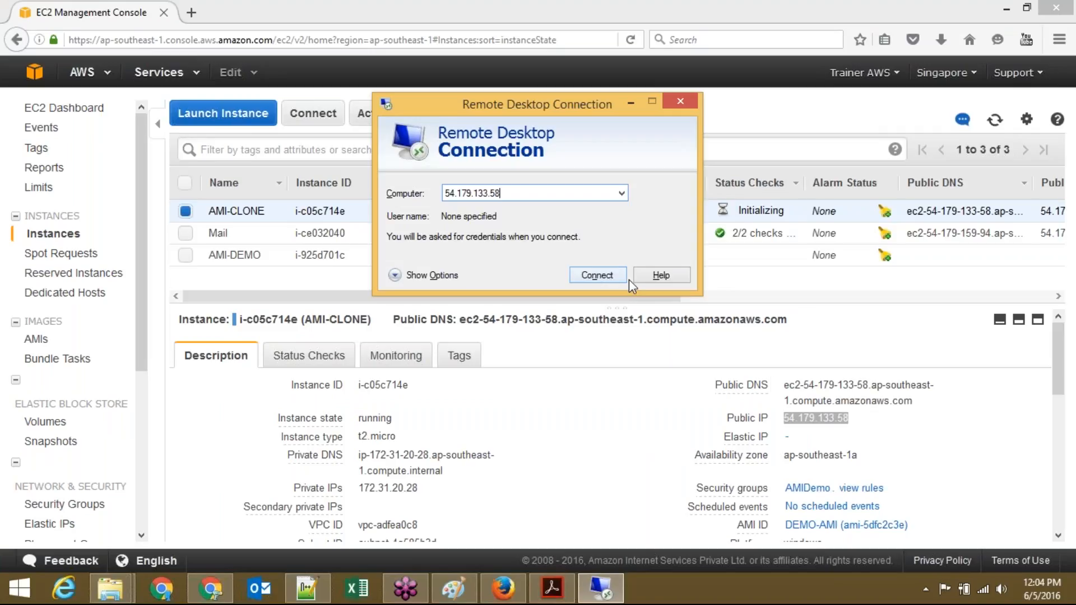
{"action": "left_click", "coordinate": [597, 275]}
{"action": "key", "text": "Down"}
{"action": "type", "text": "Administrator"}
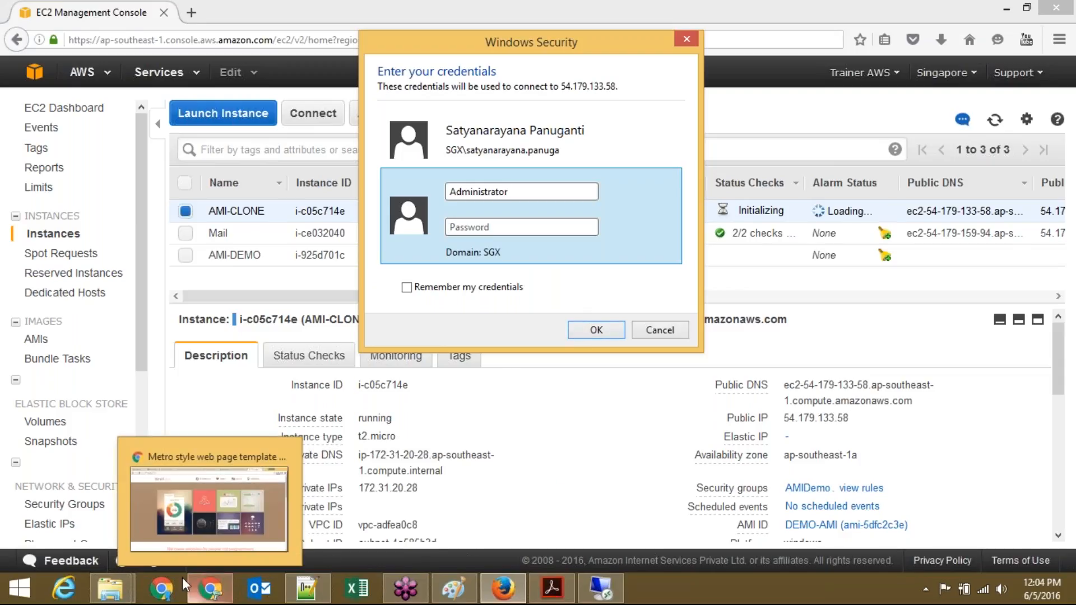
Step: Copy the saved password from line 1 of the Notepad++ notes into the credentials prompt and submit
{"action": "left_click", "coordinate": [304, 583]}
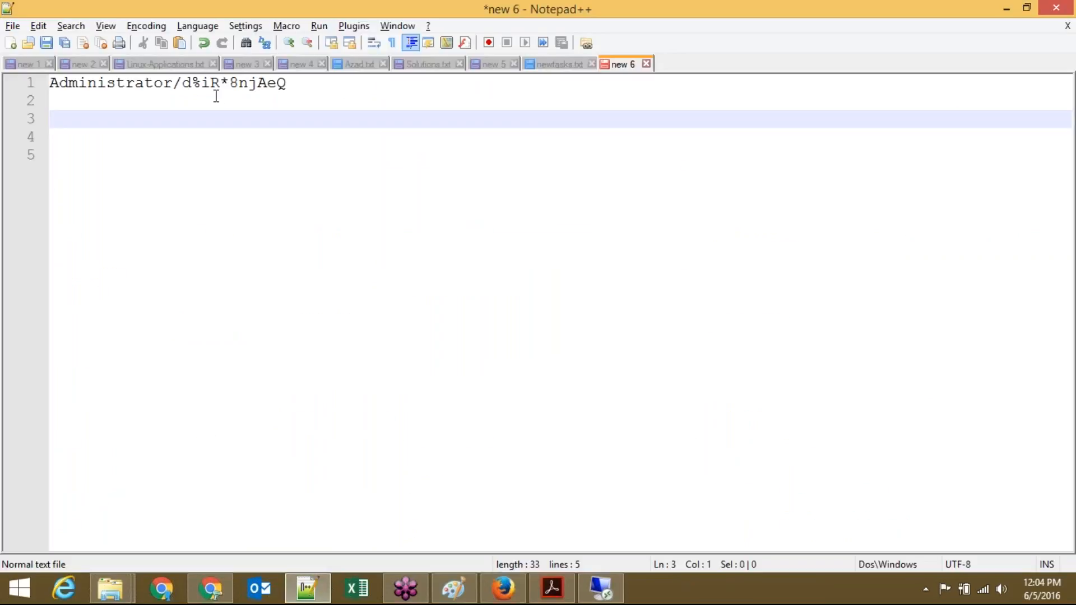
{"action": "left_click_drag", "start_coordinate": [181, 82], "coordinate": [335, 79]}
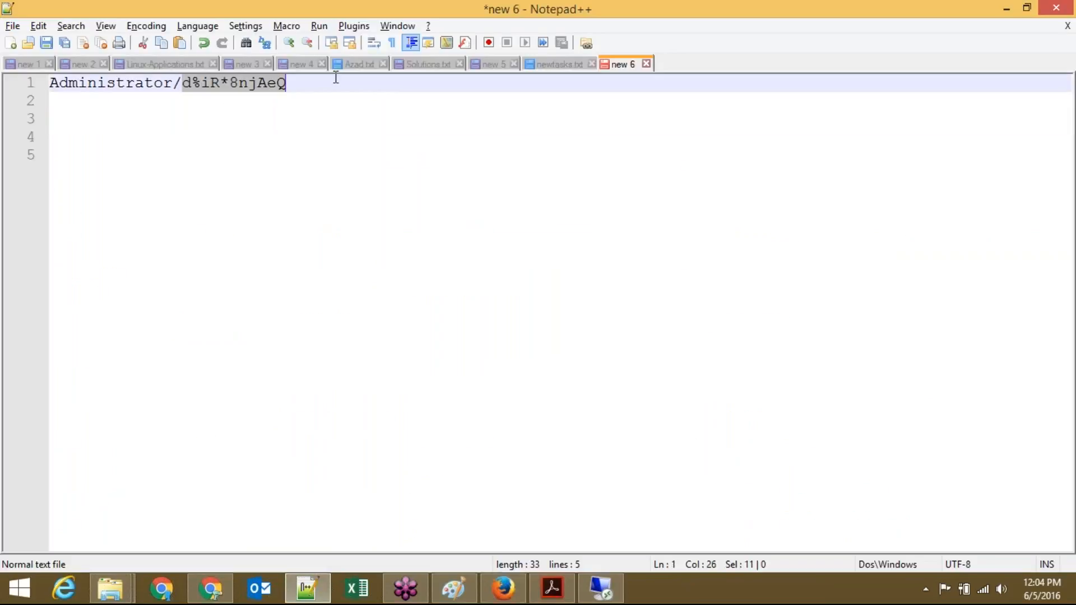
{"action": "key", "text": "alt+Tab"}
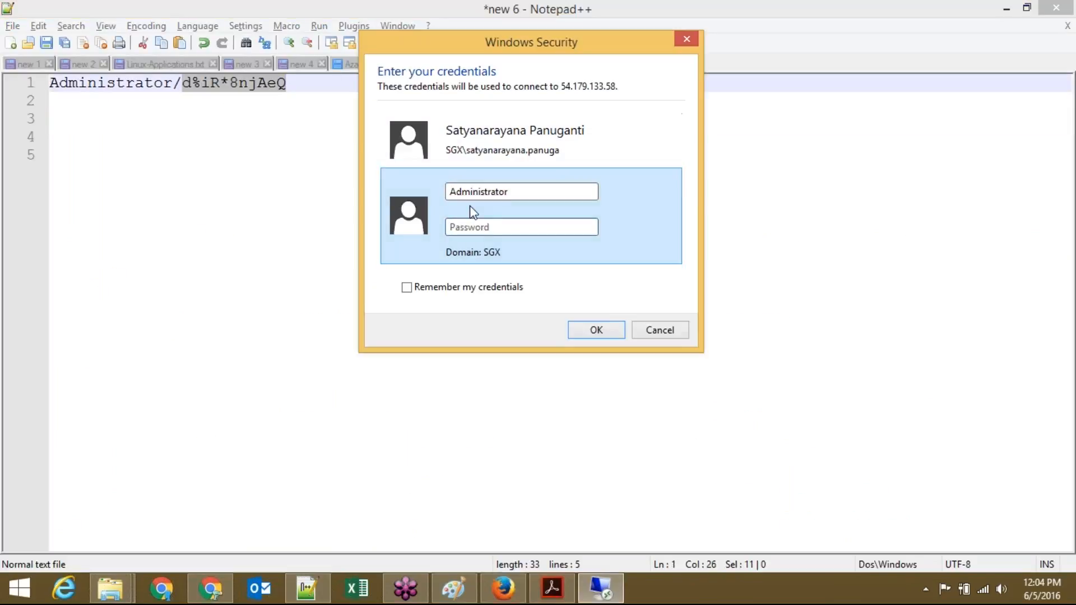
{"action": "key", "text": "ctrl+v"}
{"action": "left_click", "coordinate": [596, 331]}
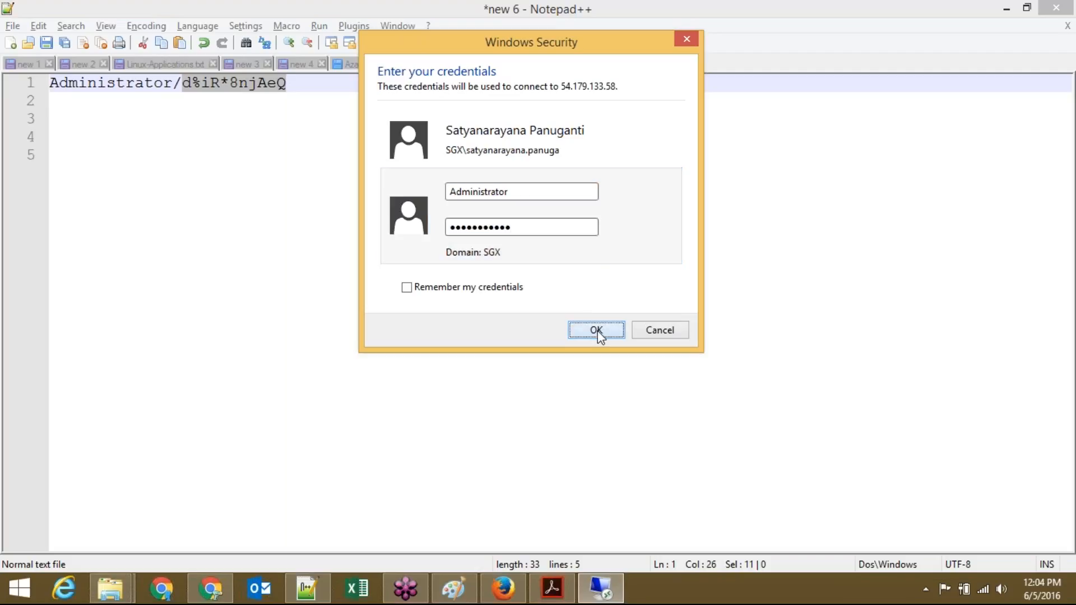
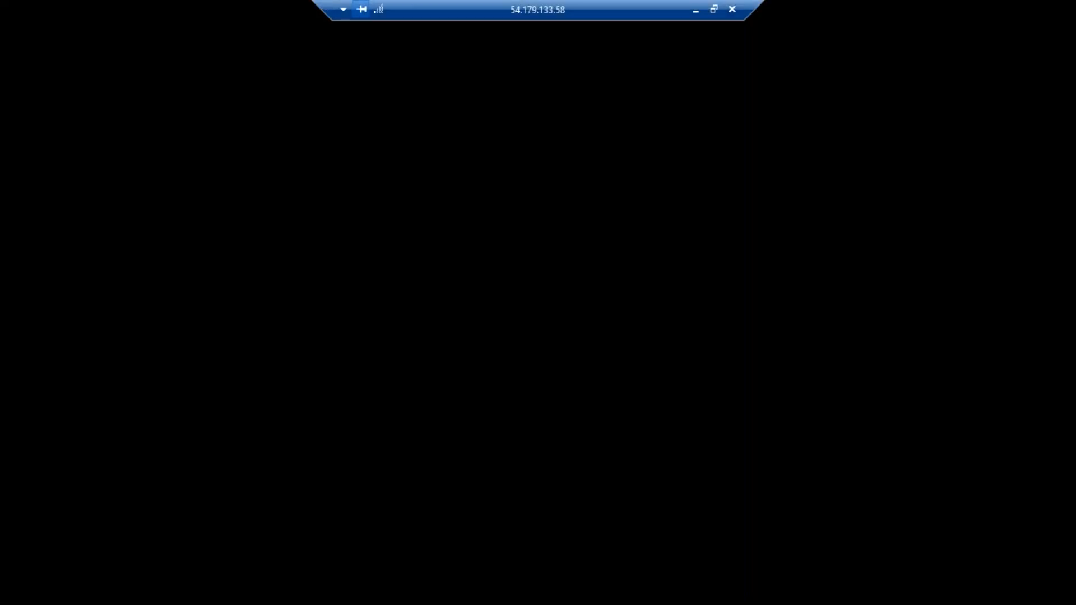
Step: Resize the RDP connection bar while the remote Windows Server 2012 R2 session finishes signing in
{"action": "left_click_drag", "start_coordinate": [324, 2], "coordinate": [648, 1]}
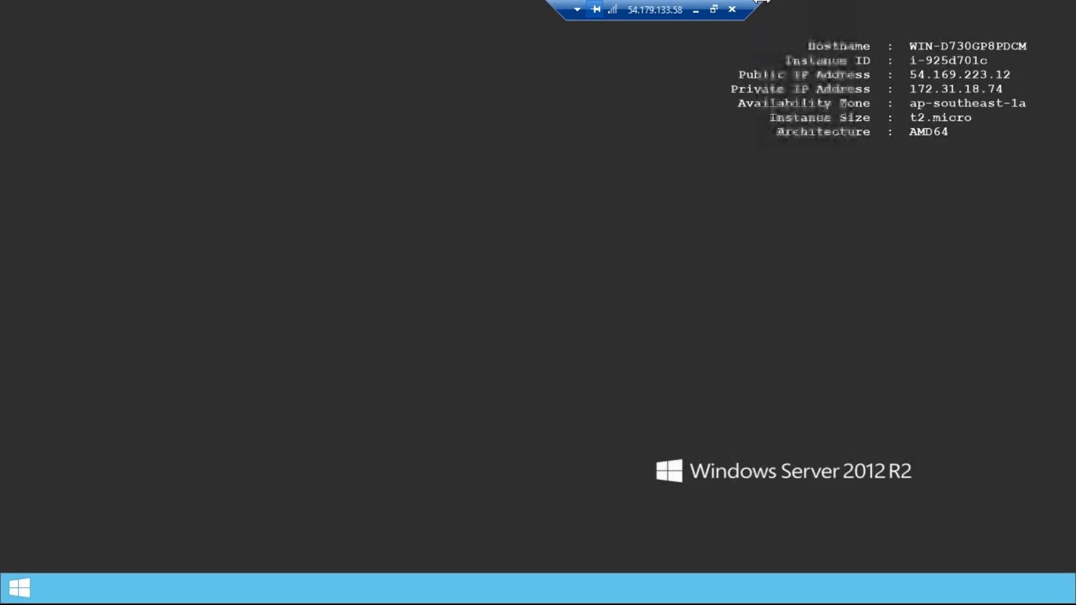
{"action": "left_click_drag", "start_coordinate": [763, 1], "coordinate": [737, 2]}
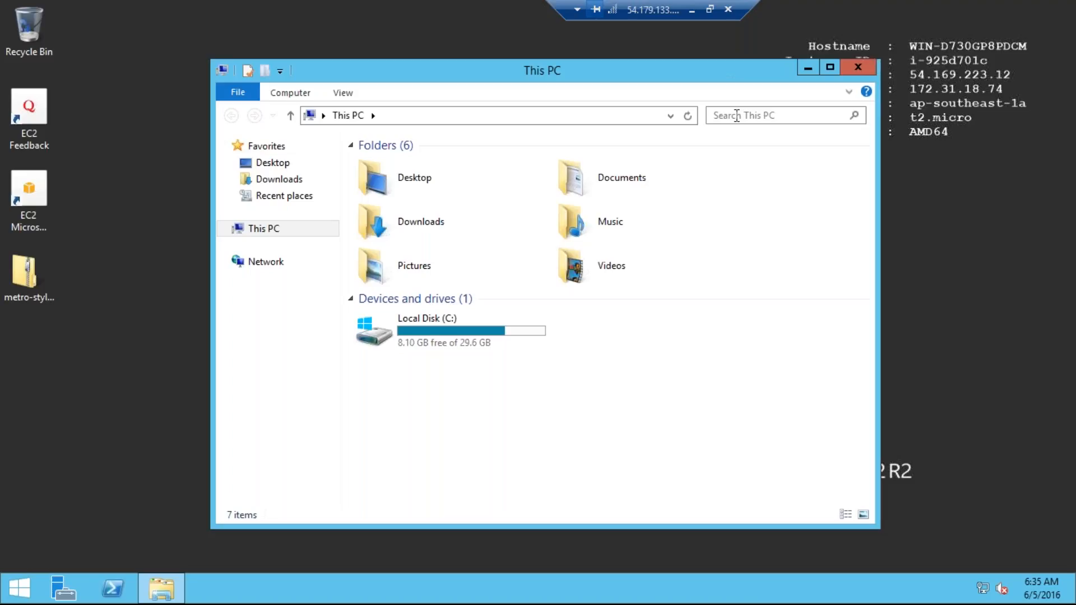
Step: Maximize This PC, browse to C:\inetpub\wwwroot, then minimize the remote session
{"action": "left_click", "coordinate": [831, 69]}
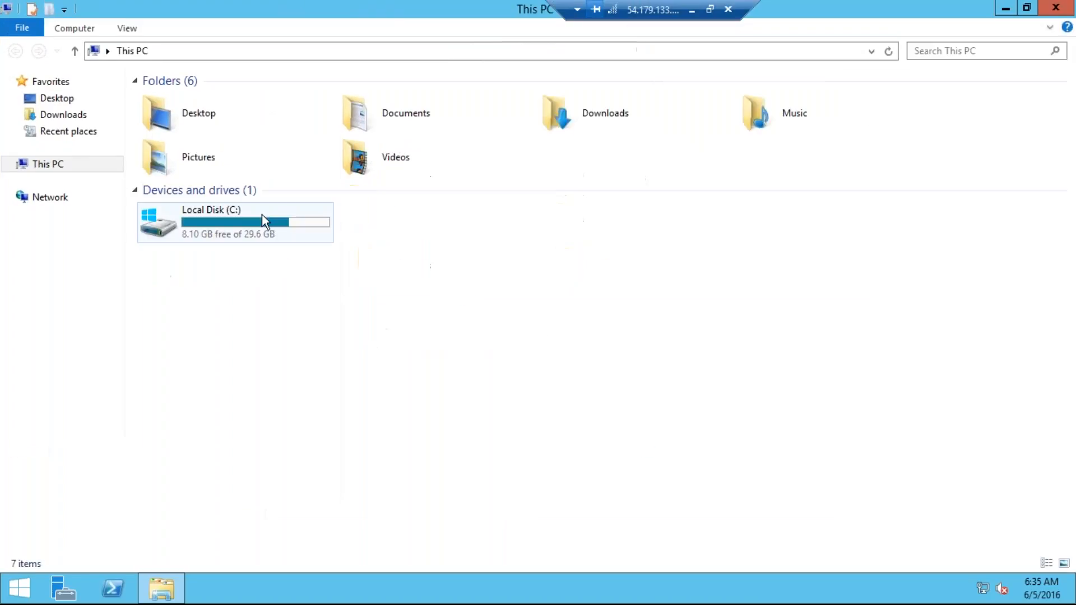
{"action": "left_click", "coordinate": [234, 221]}
{"action": "double_click", "coordinate": [234, 221]}
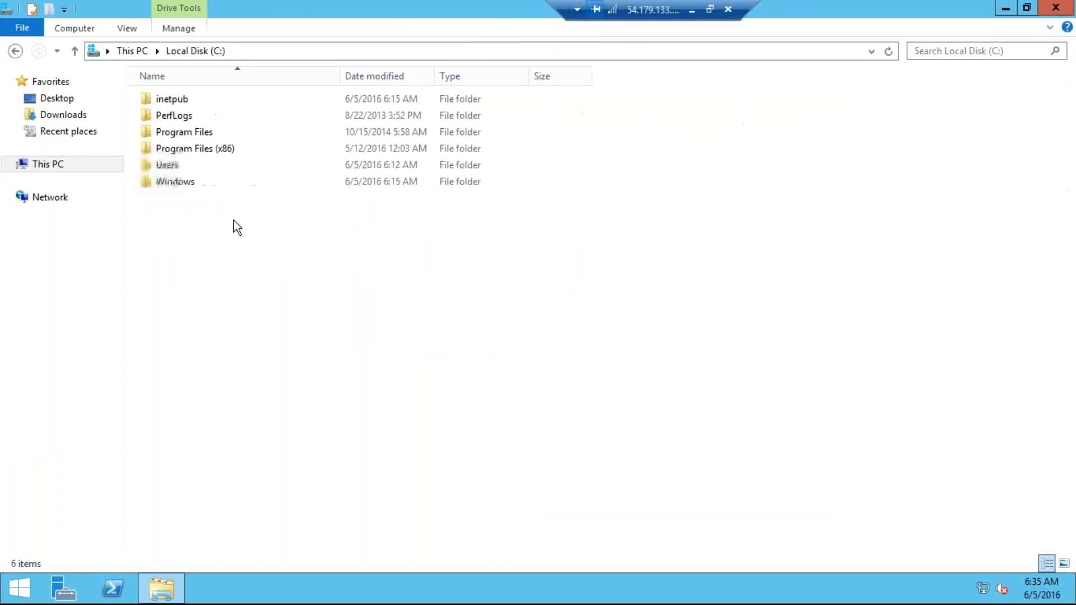
{"action": "double_click", "coordinate": [190, 102]}
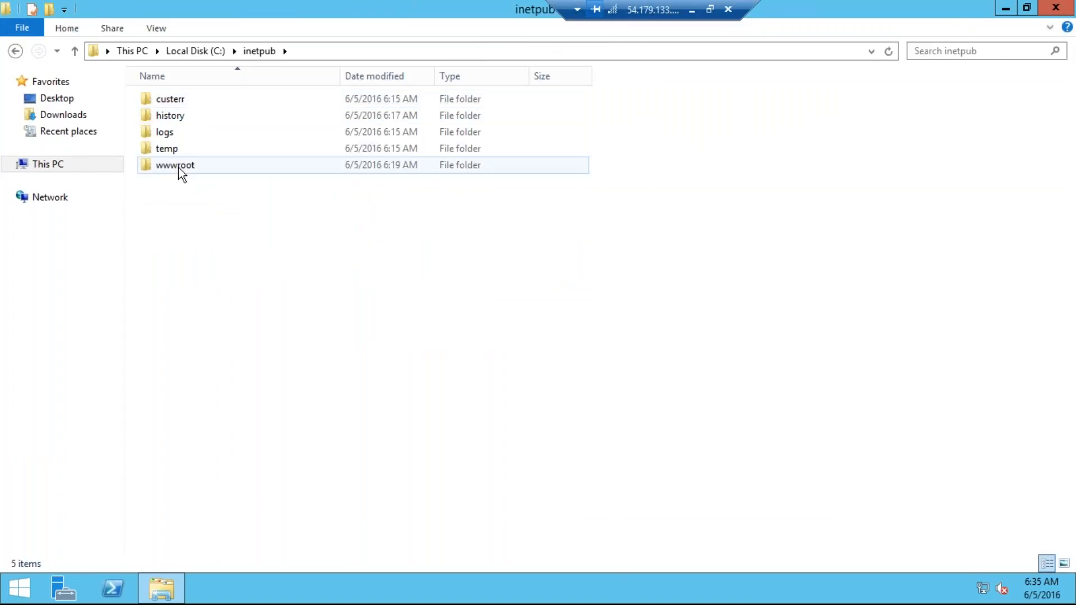
{"action": "double_click", "coordinate": [178, 166]}
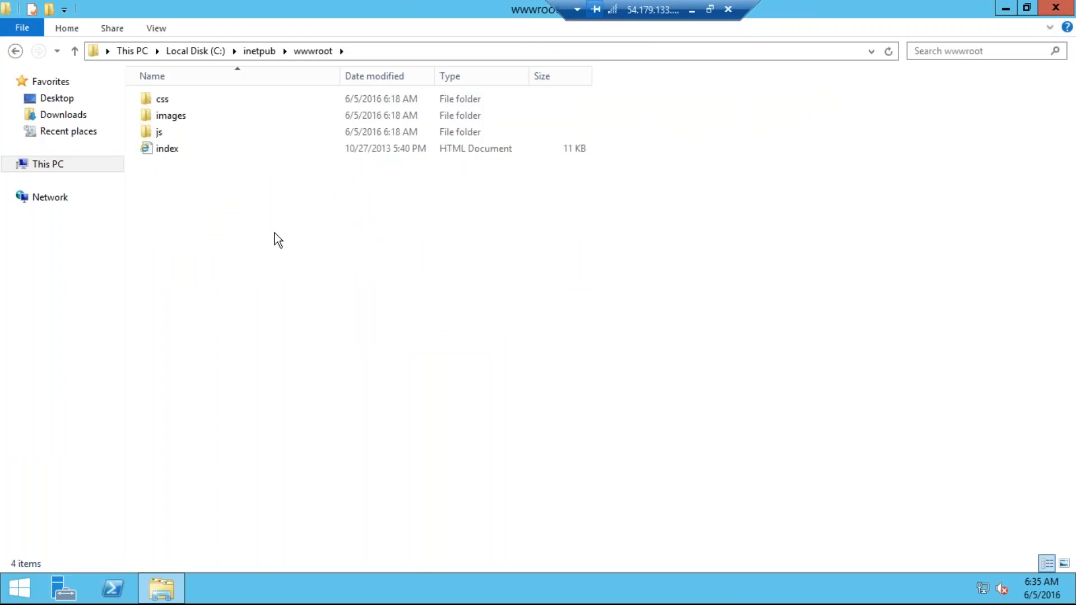
{"action": "left_click", "coordinate": [692, 10]}
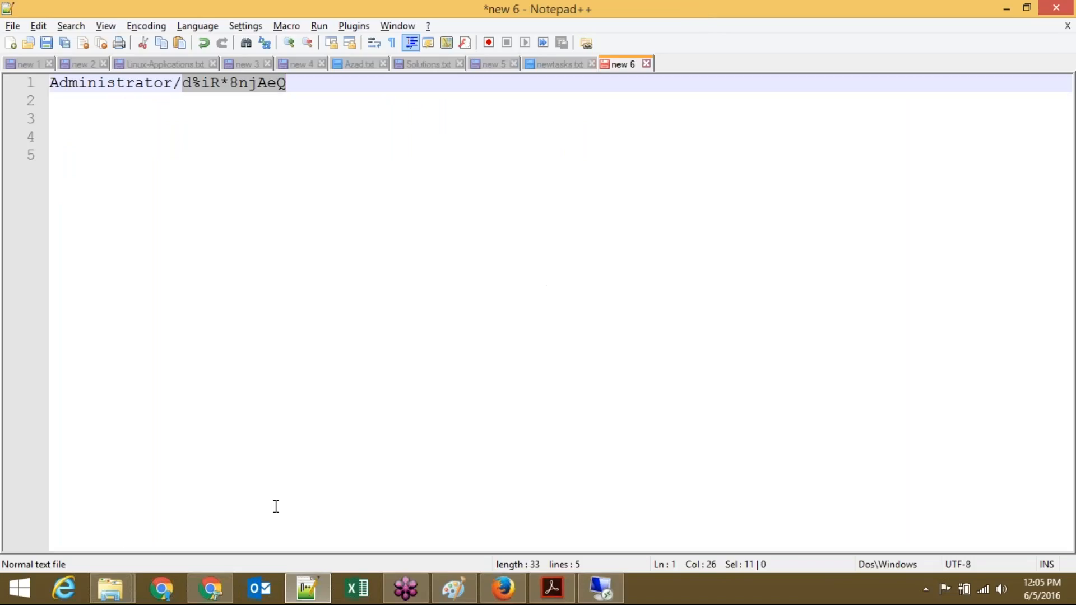
Step: Copy AMI-CLONE's public IP 54.179.133.58 from the EC2 console's Description tab
{"action": "left_click", "coordinate": [507, 589]}
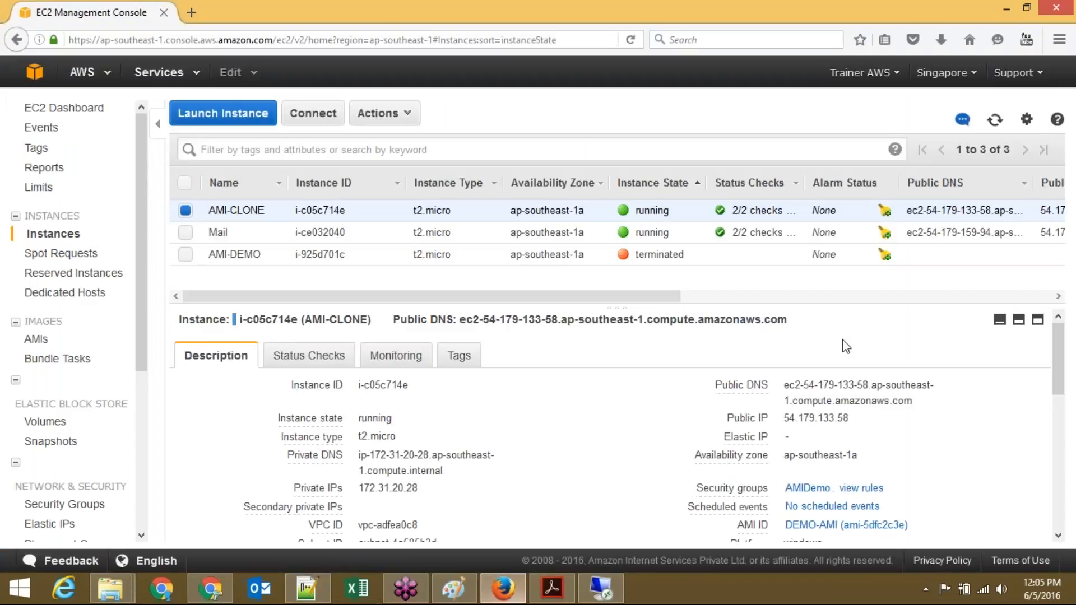
{"action": "left_click_drag", "start_coordinate": [845, 416], "coordinate": [787, 420]}
{"action": "key", "text": "ctrl+c"}
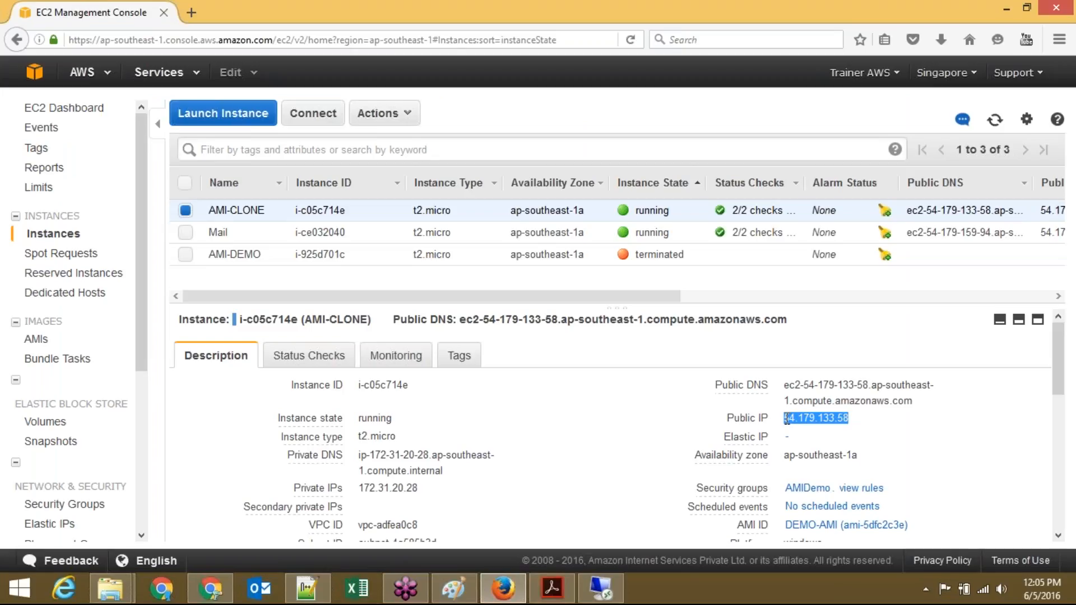
{"action": "left_click", "coordinate": [203, 599]}
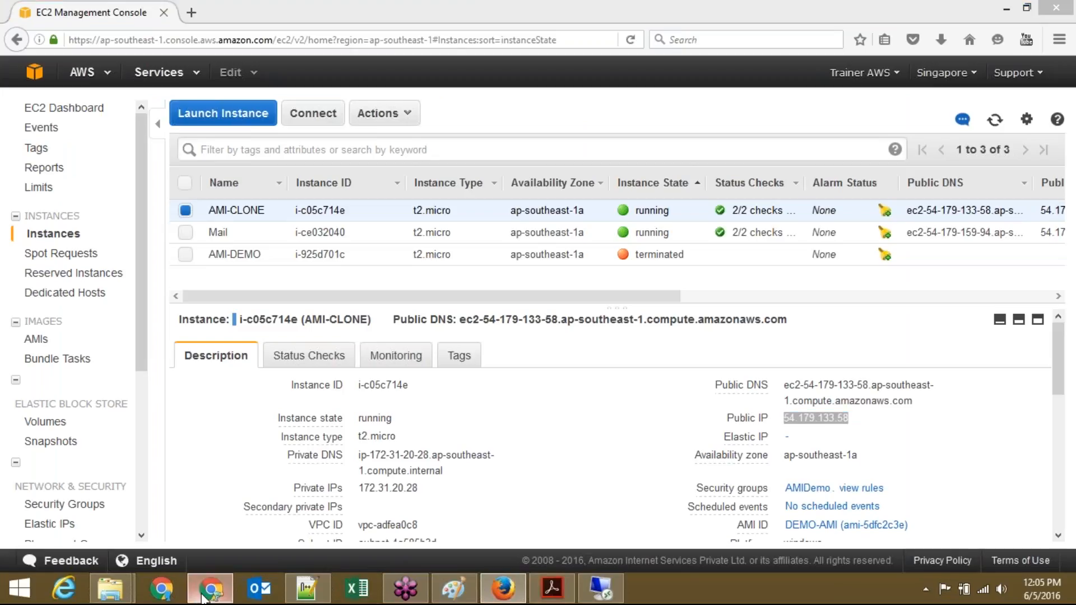
Step: Load the site at 54.179.133.58 in a new Chrome tab
{"action": "key", "text": "ctrl+t"}
{"action": "key", "text": "ctrl+v"}
{"action": "key", "text": "Return"}
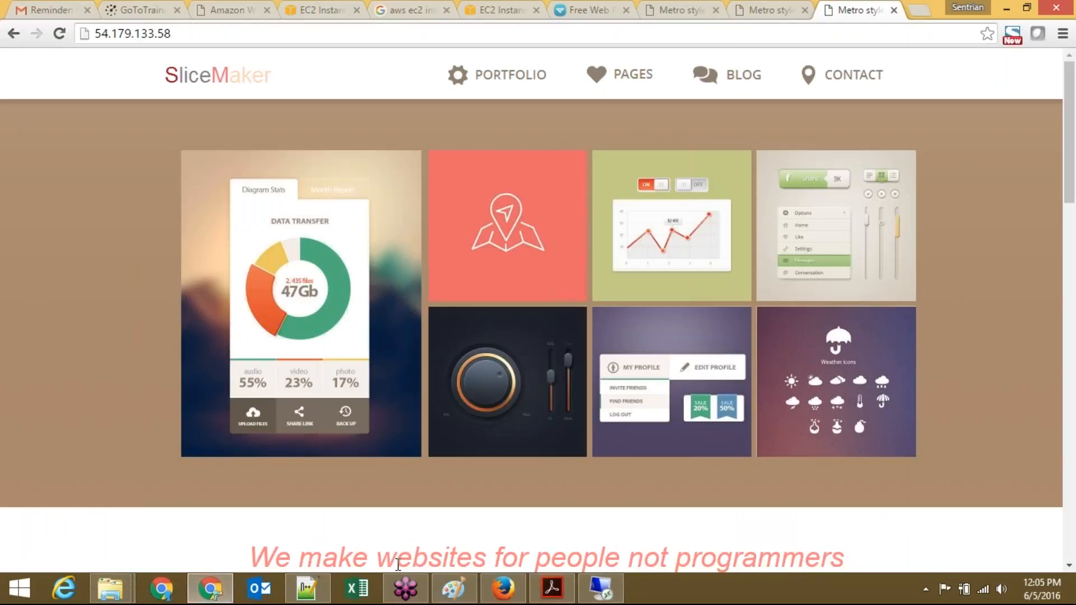
Step: Compare it with the reloaded 54.169.223.12 tab, then close that old tab
{"action": "left_click", "coordinate": [772, 9]}
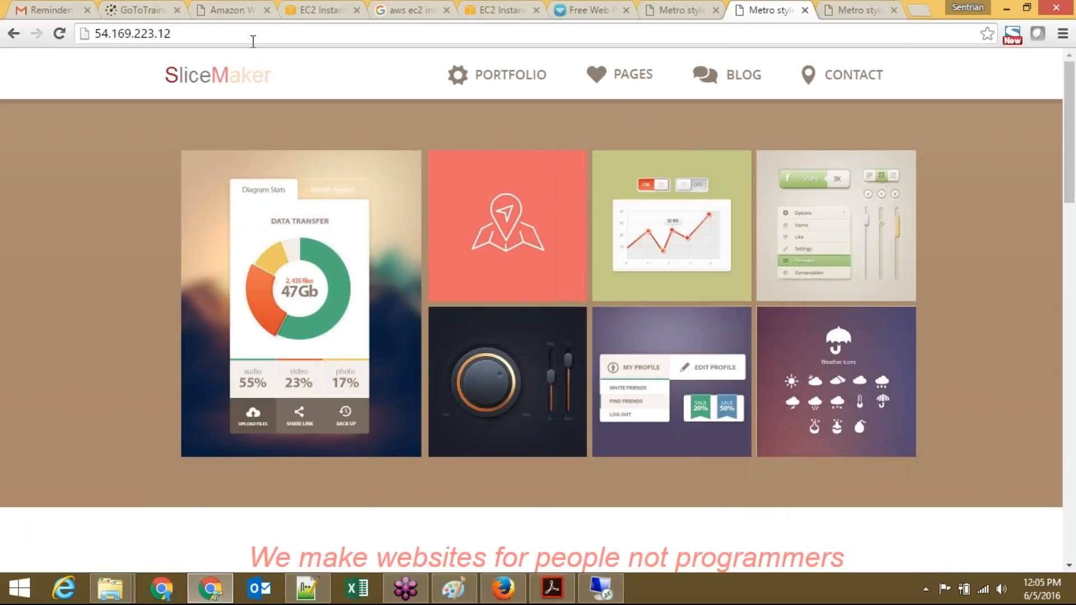
{"action": "left_click", "coordinate": [869, 9]}
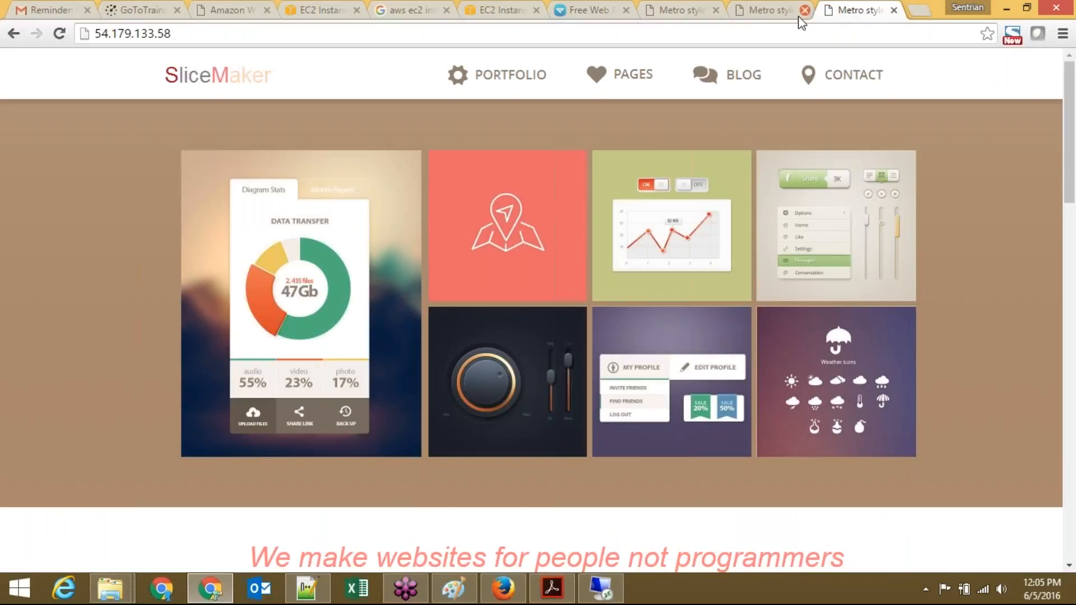
{"action": "left_click", "coordinate": [768, 6]}
{"action": "left_click", "coordinate": [736, 34]}
{"action": "key", "text": "Return"}
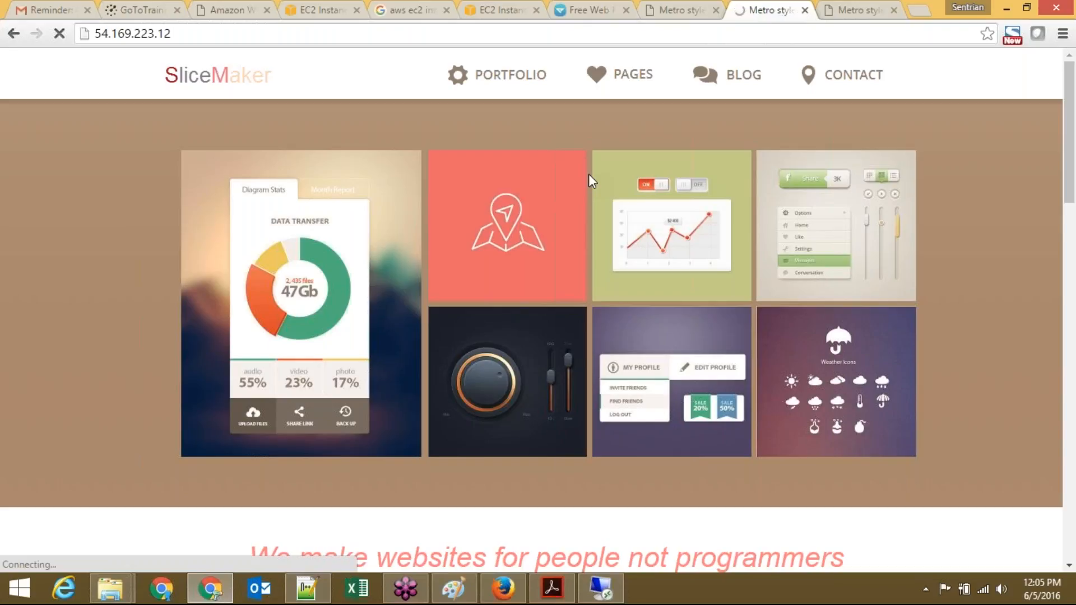
{"action": "left_click", "coordinate": [852, 10]}
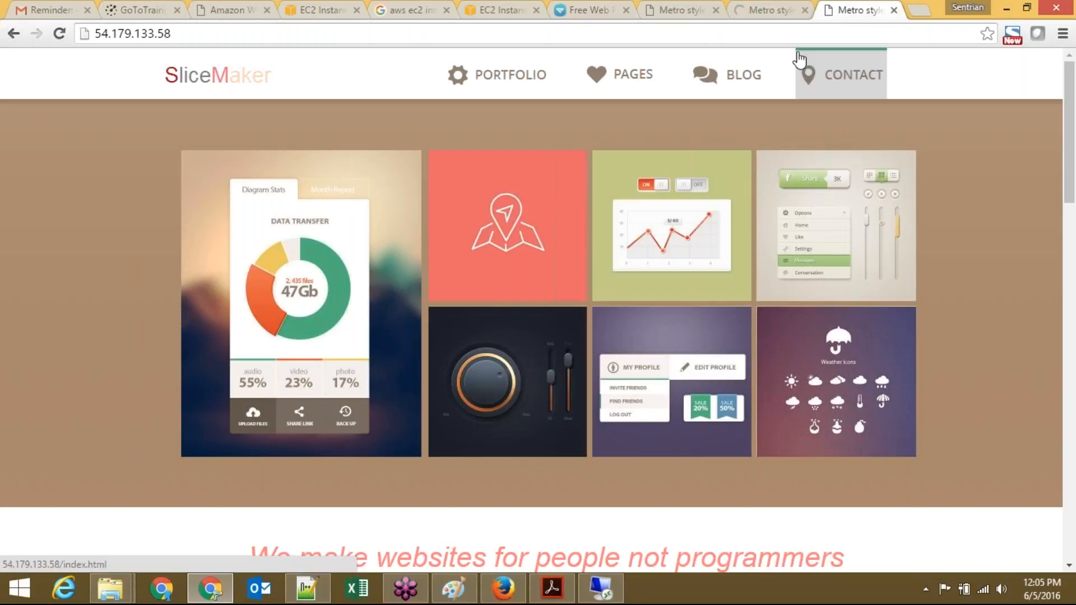
{"action": "left_click", "coordinate": [767, 6]}
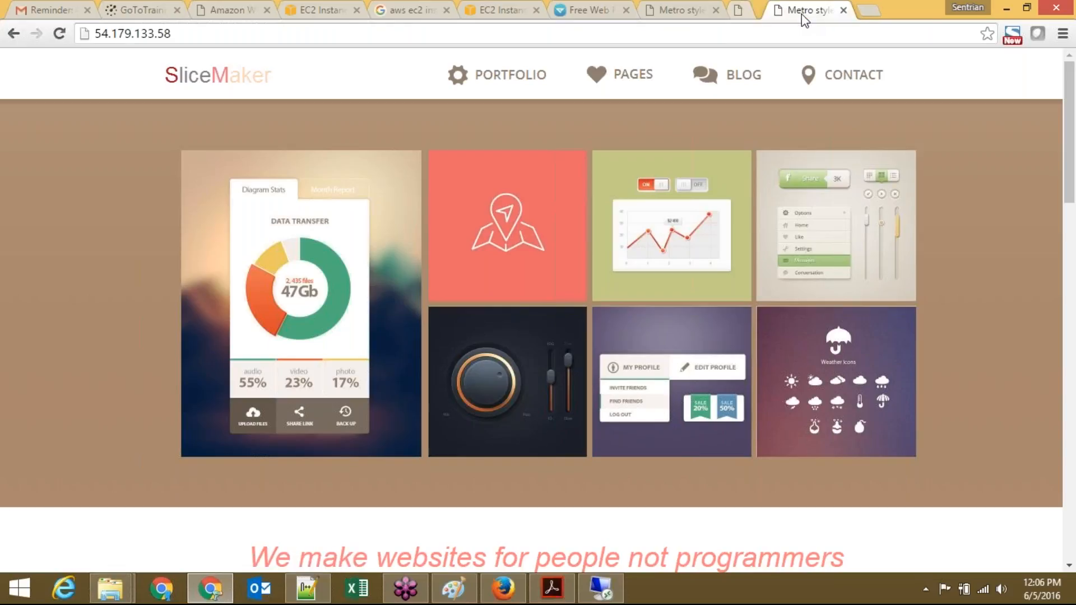
{"action": "left_click", "coordinate": [805, 10]}
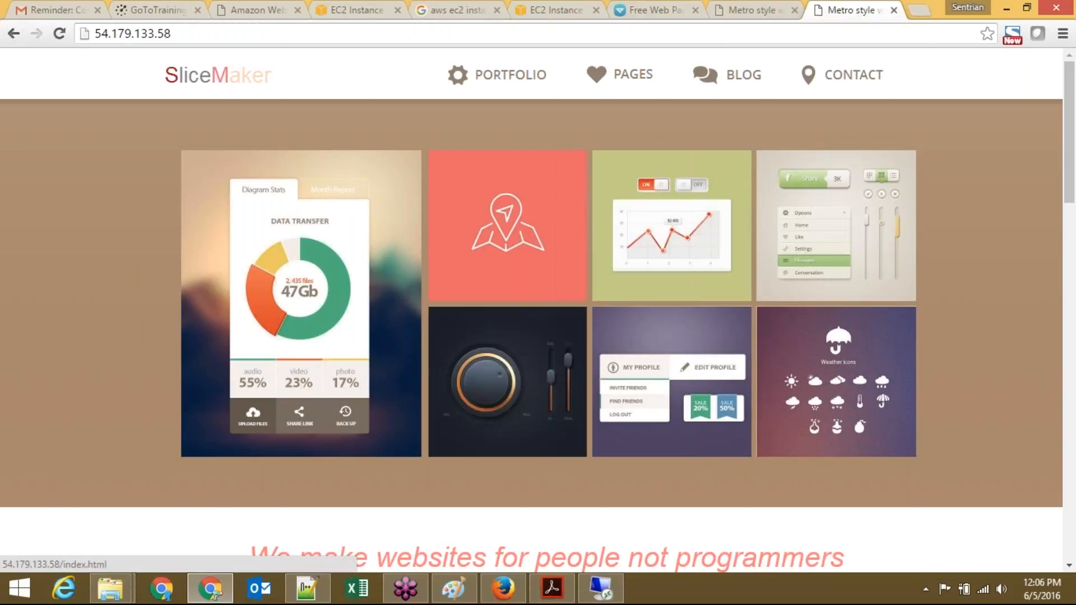
{"action": "left_click", "coordinate": [496, 587]}
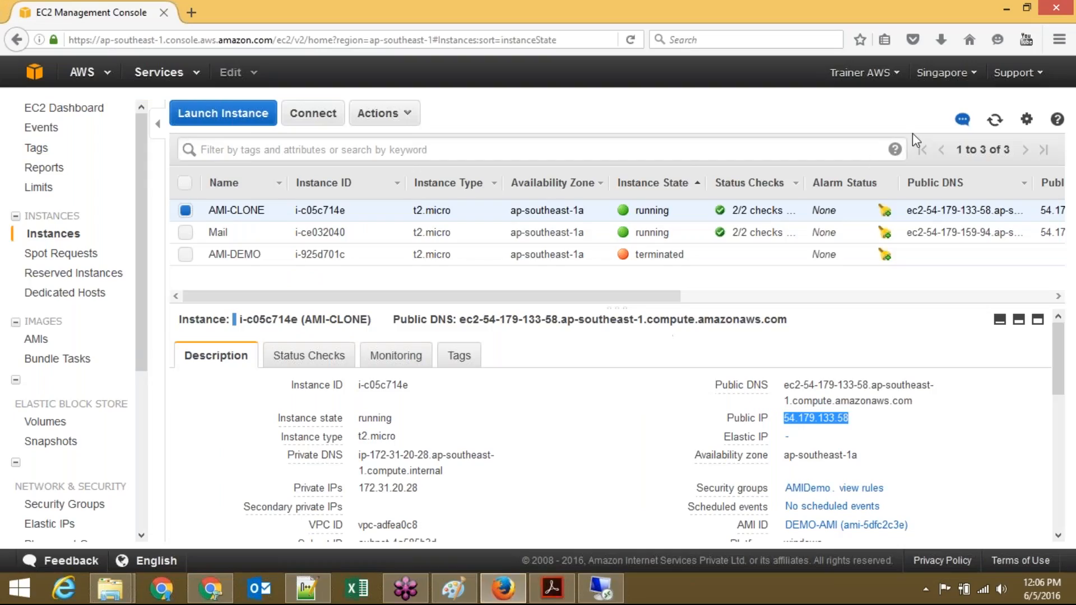
{"action": "left_click", "coordinate": [990, 124]}
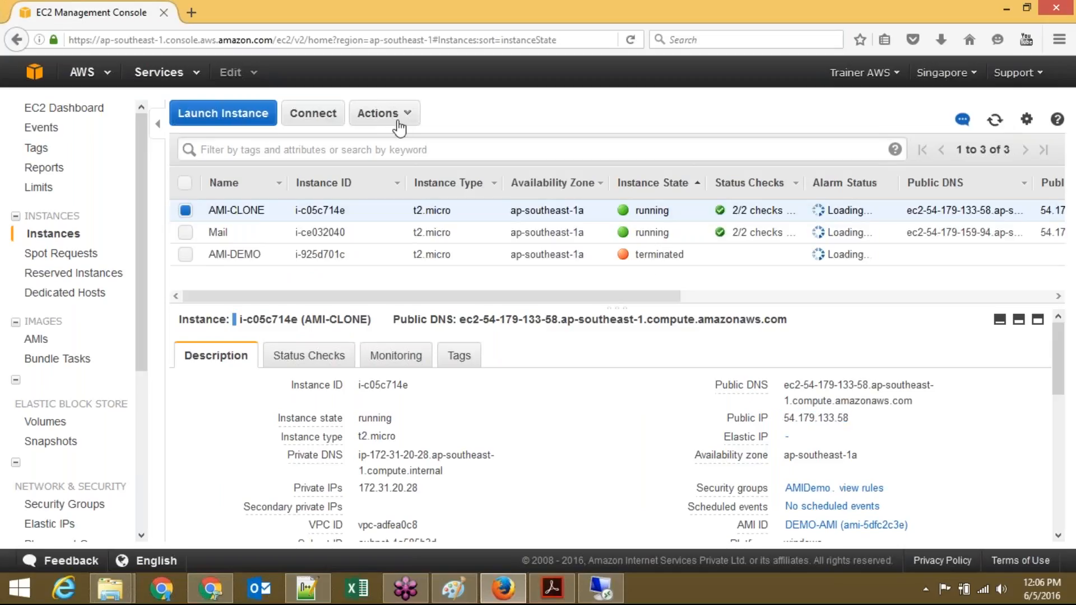
{"action": "left_click", "coordinate": [395, 118]}
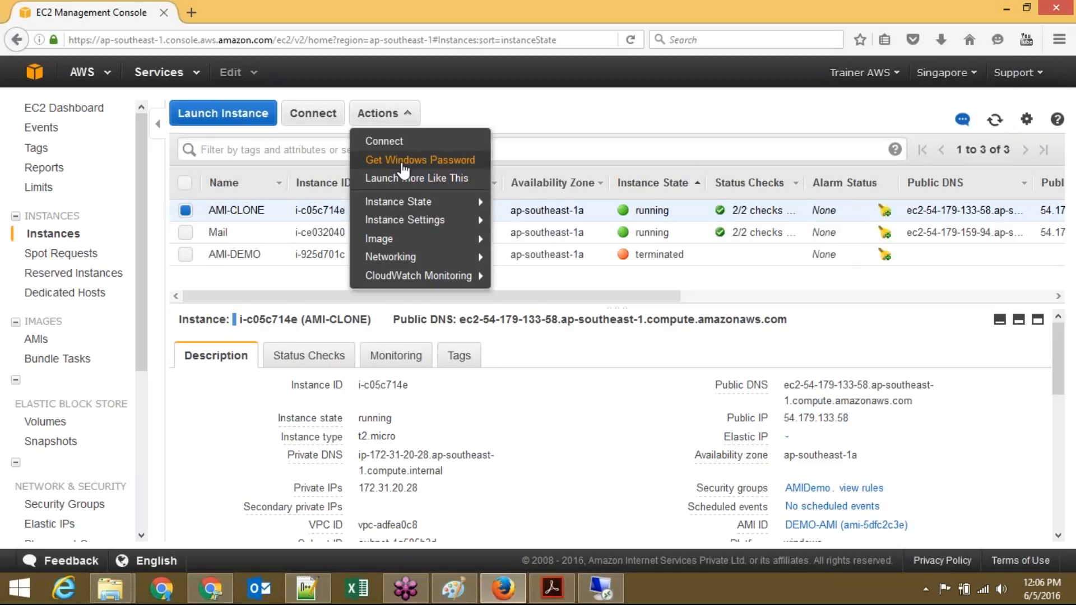
{"action": "left_click", "coordinate": [403, 163]}
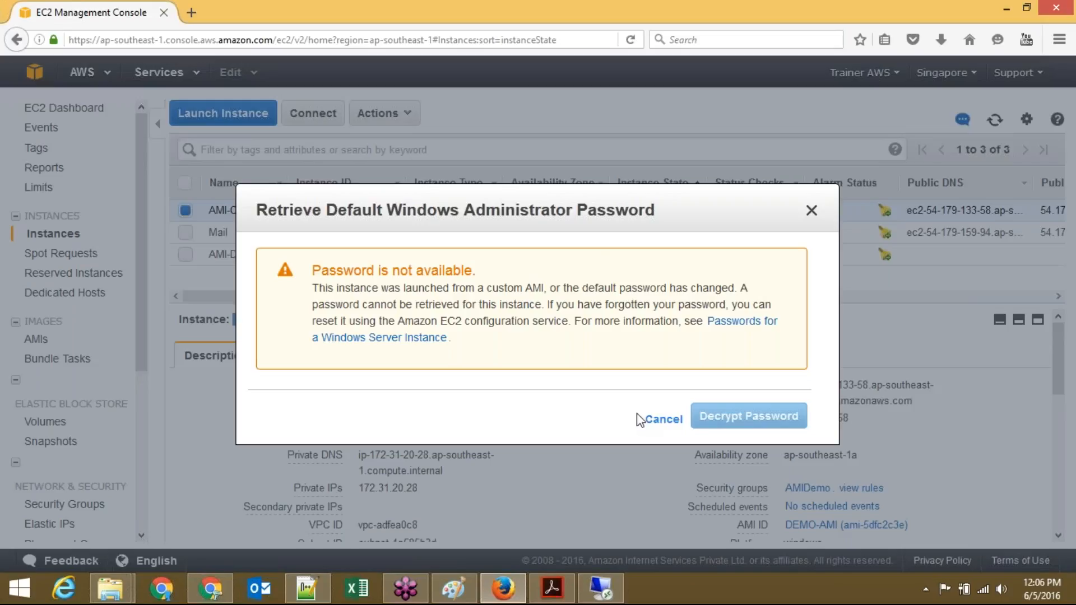
{"action": "triple_click", "coordinate": [404, 270]}
{"action": "left_click", "coordinate": [364, 271]}
{"action": "left_click_drag", "start_coordinate": [314, 288], "coordinate": [546, 289]}
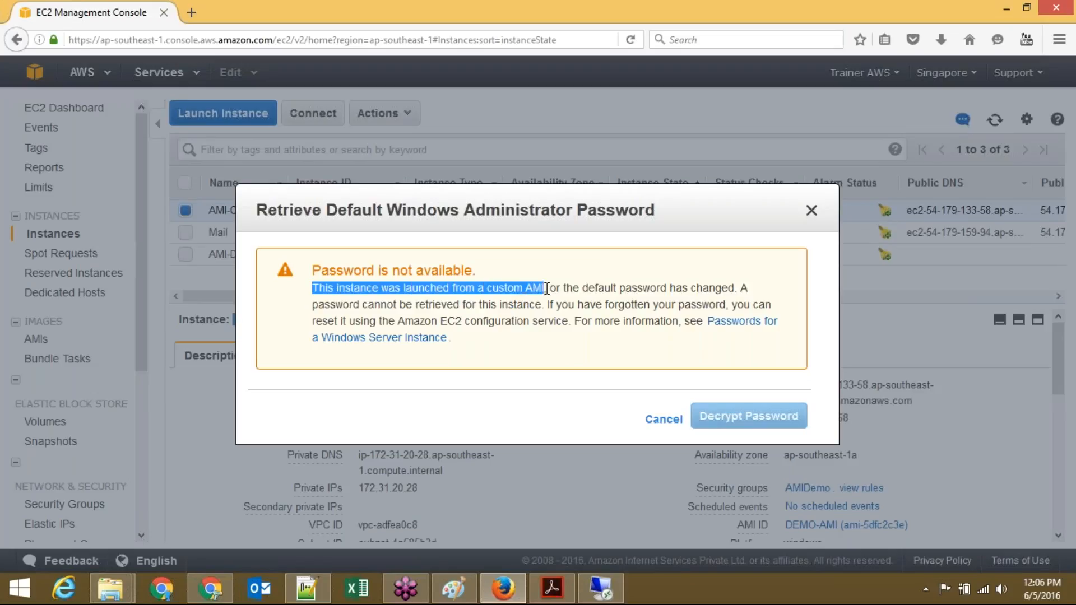
{"action": "left_click", "coordinate": [547, 289]}
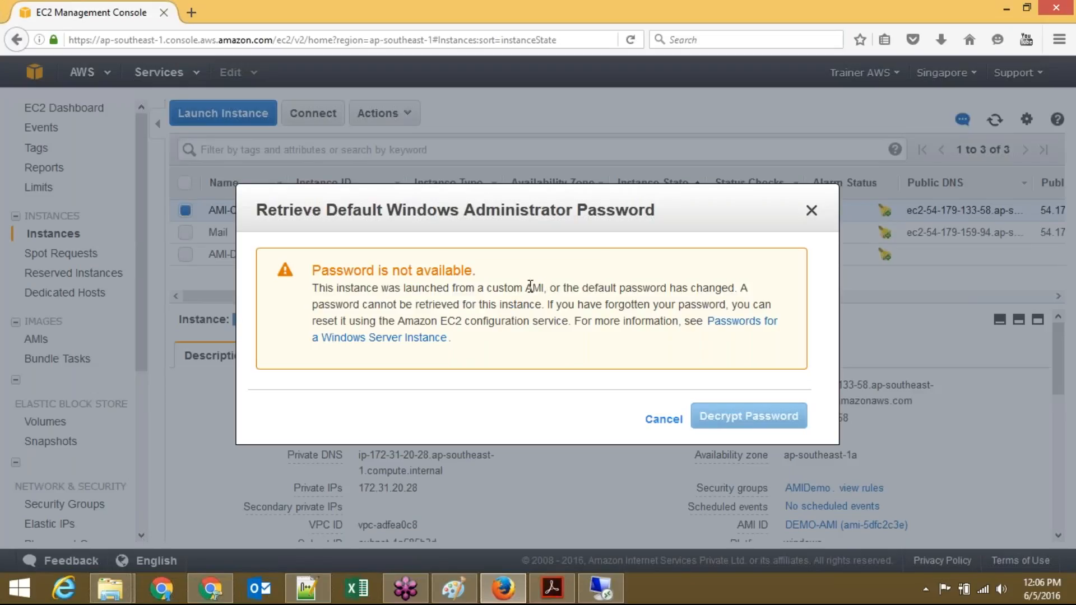
{"action": "triple_click", "coordinate": [530, 288]}
{"action": "left_click", "coordinate": [530, 287]}
{"action": "left_click", "coordinate": [664, 420]}
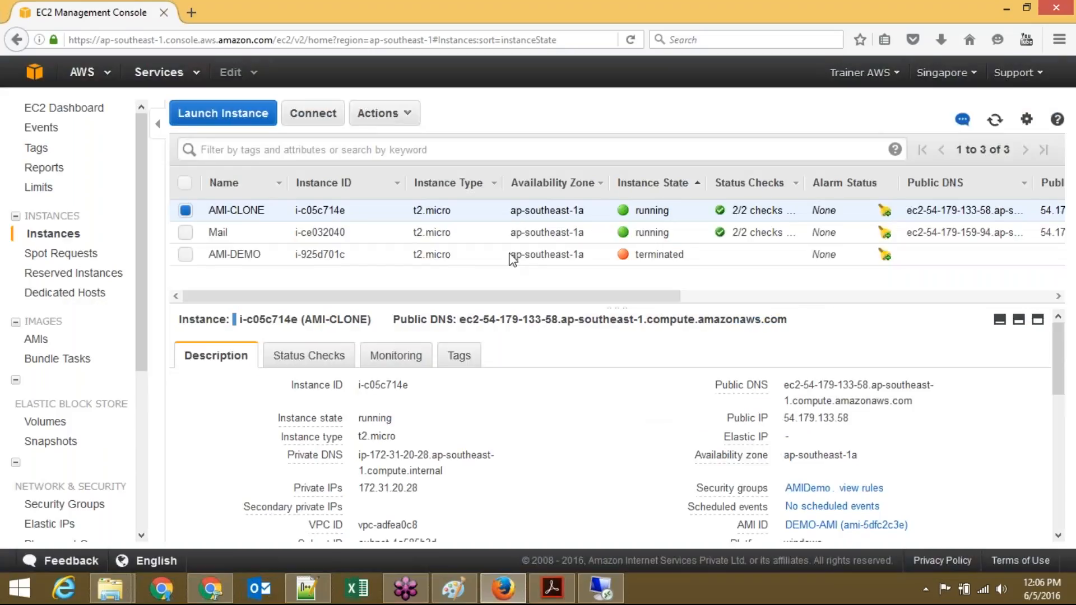
{"action": "left_click", "coordinate": [250, 116]}
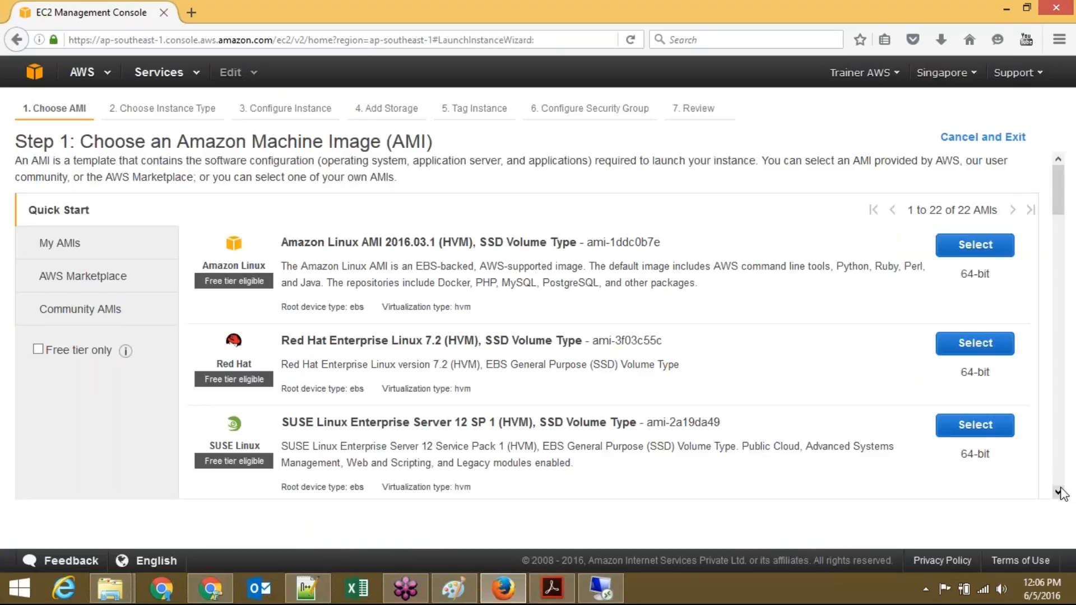
{"action": "left_click", "coordinate": [1060, 492]}
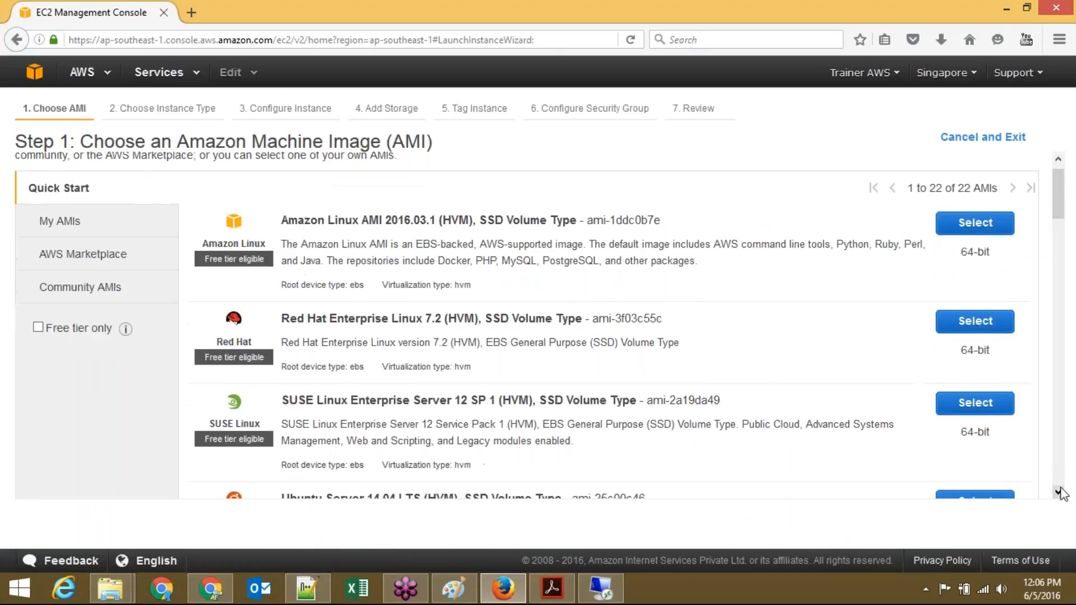
{"action": "scroll", "coordinate": [1061, 492], "scroll_direction": "down", "scroll_amount": 2}
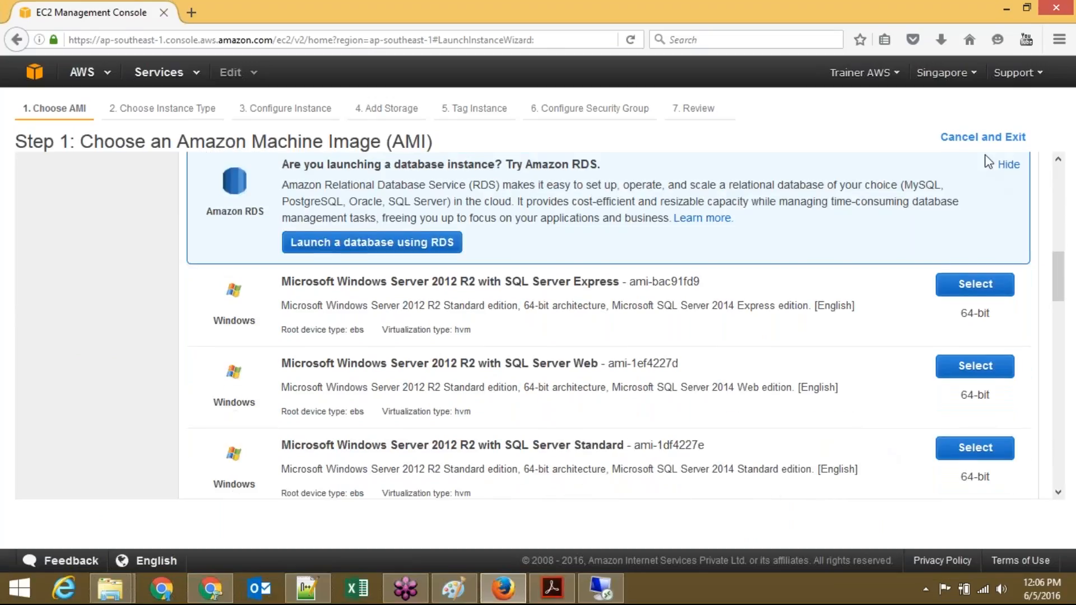
{"action": "left_click", "coordinate": [978, 138]}
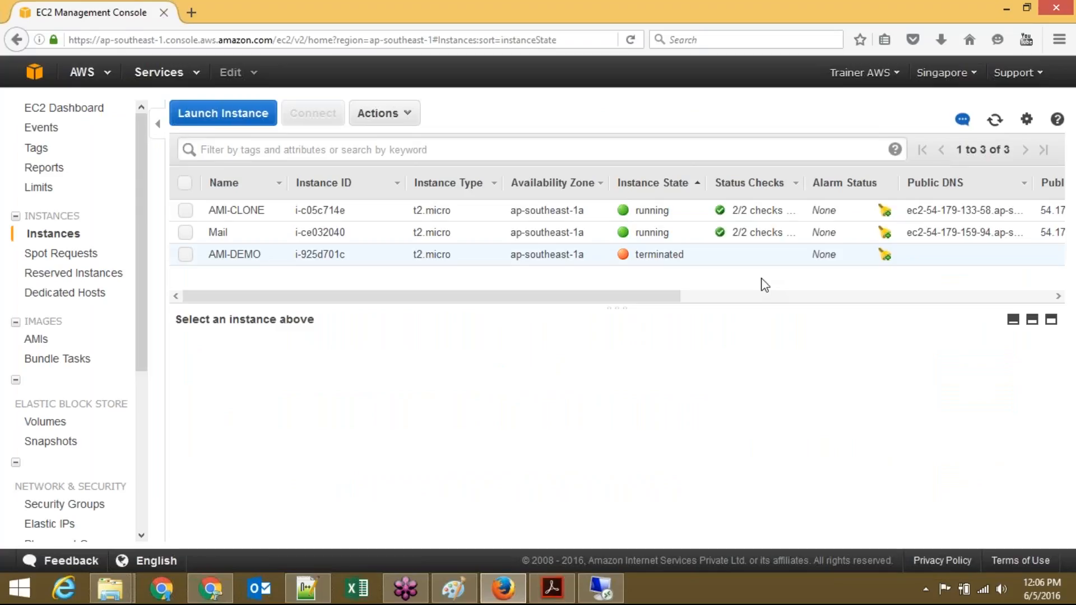
{"action": "left_click", "coordinate": [307, 588]}
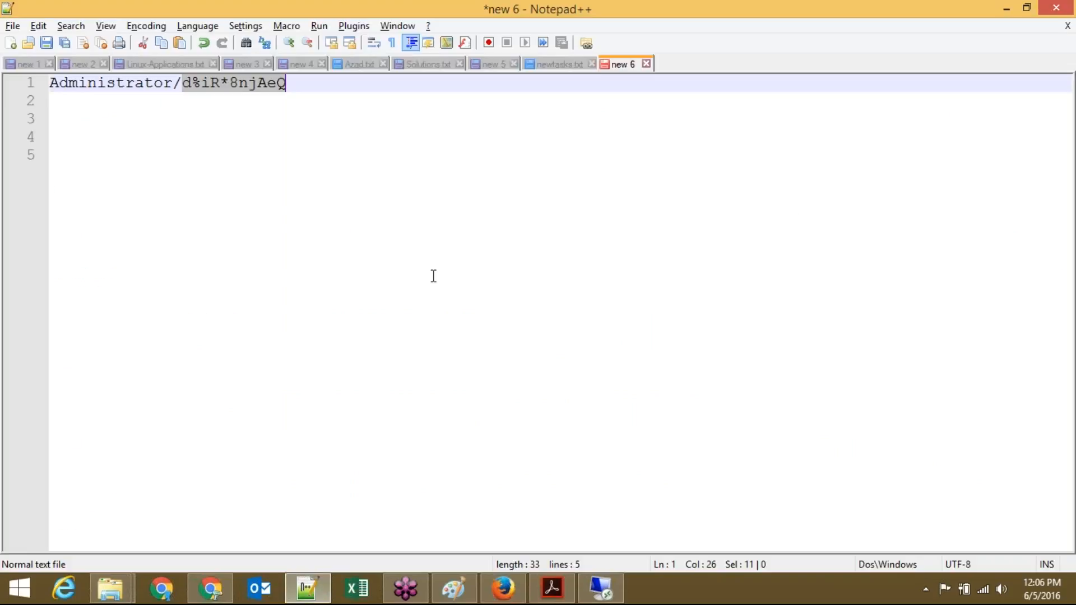
{"action": "left_click", "coordinate": [353, 156]}
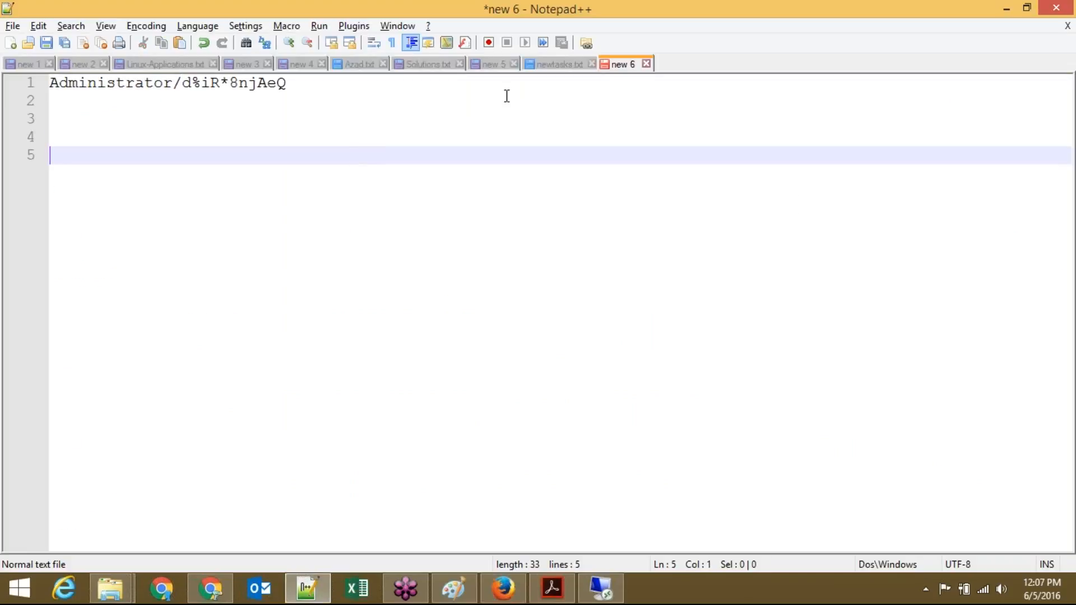
{"action": "key", "text": "Up"}
{"action": "key", "text": "Up"}
{"action": "key", "text": "Down"}
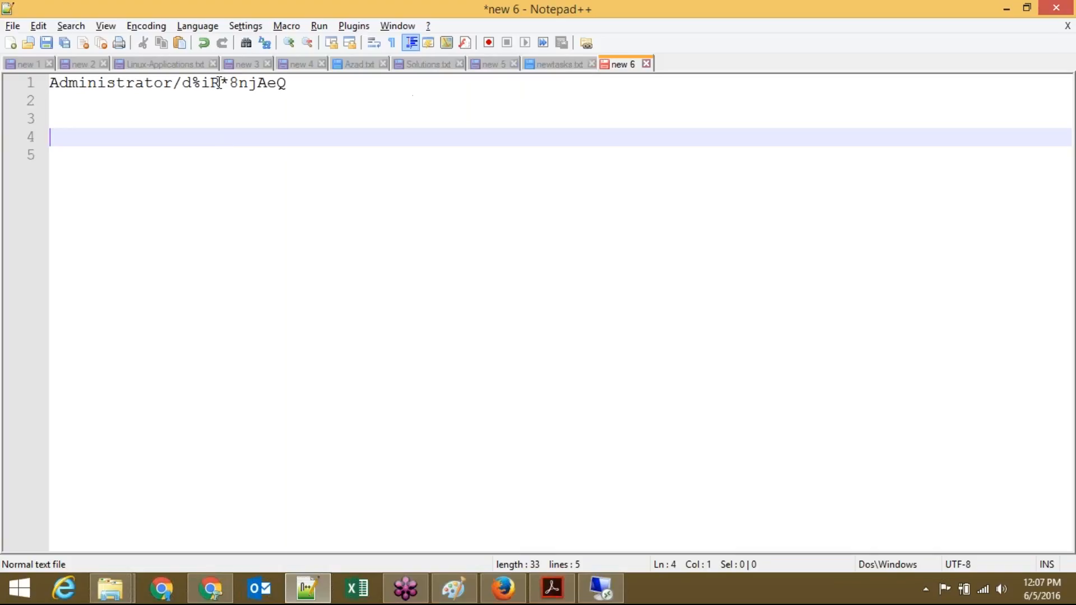
{"action": "left_click", "coordinate": [1006, 11]}
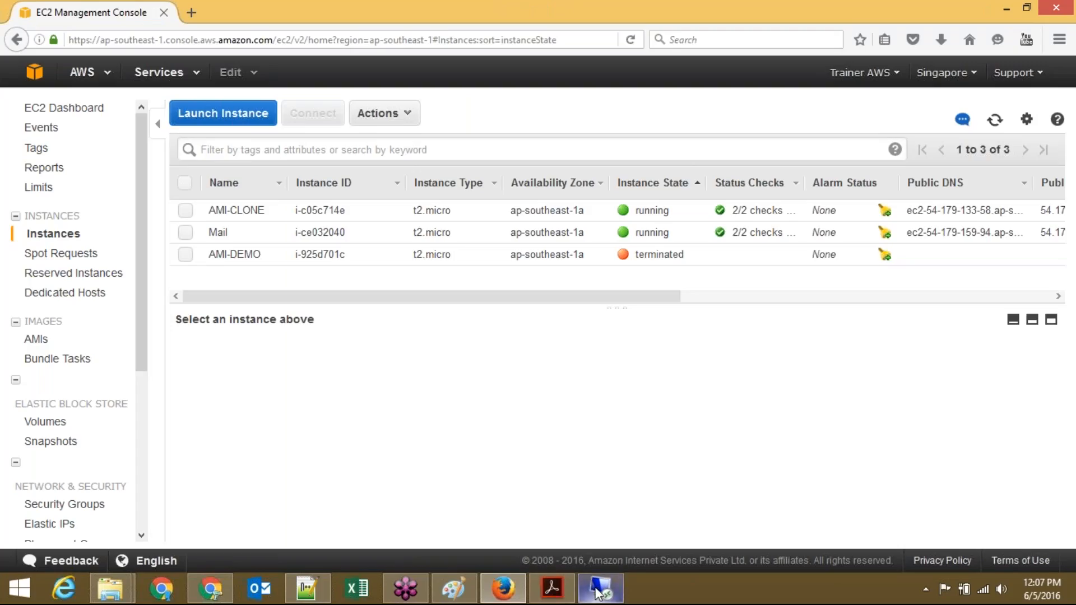
Step: Close the remote File Explorer, minimize the RDP session, and view AMI-CLONE's details
{"action": "left_click", "coordinate": [601, 588]}
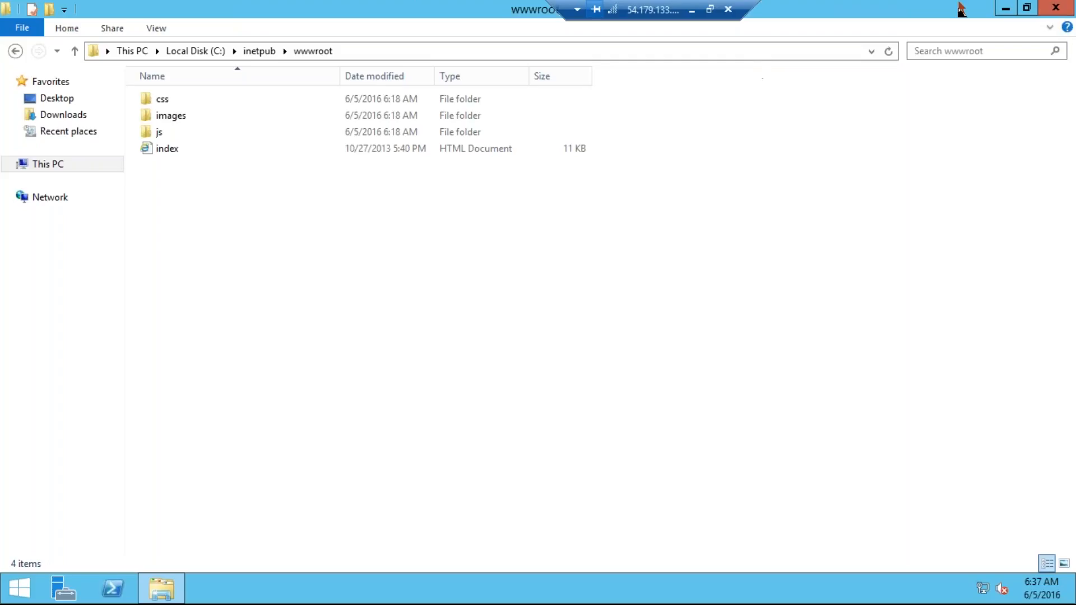
{"action": "left_click", "coordinate": [1069, 11]}
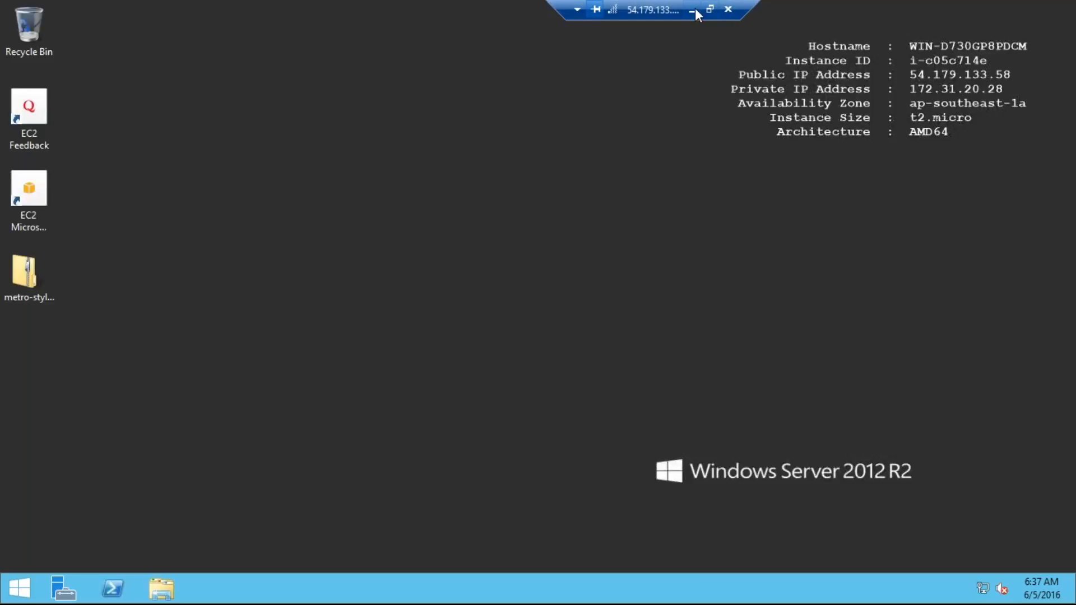
{"action": "left_click", "coordinate": [694, 9]}
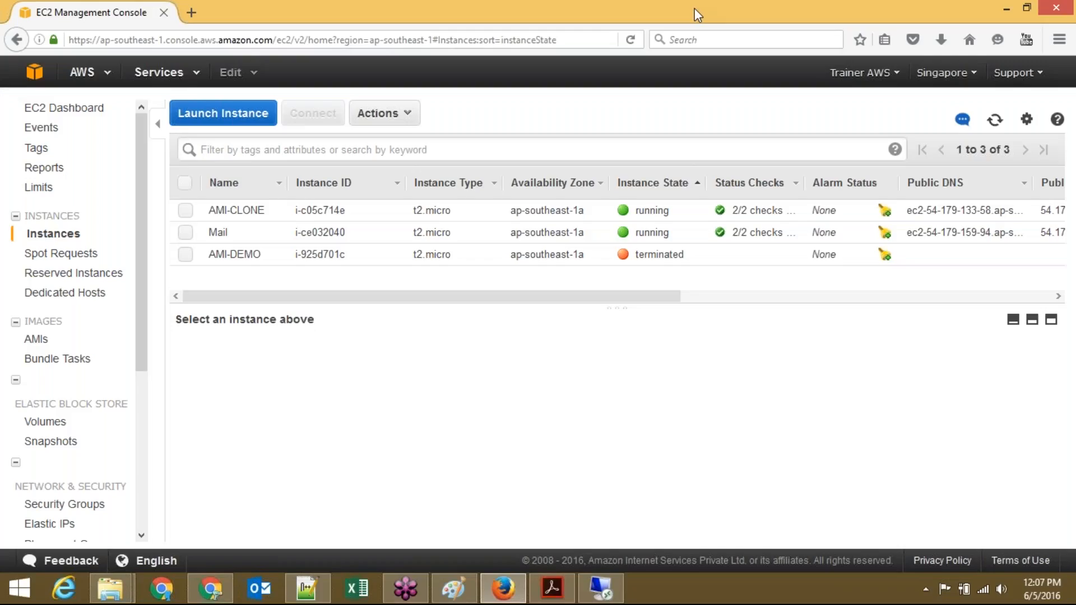
{"action": "left_click", "coordinate": [538, 207]}
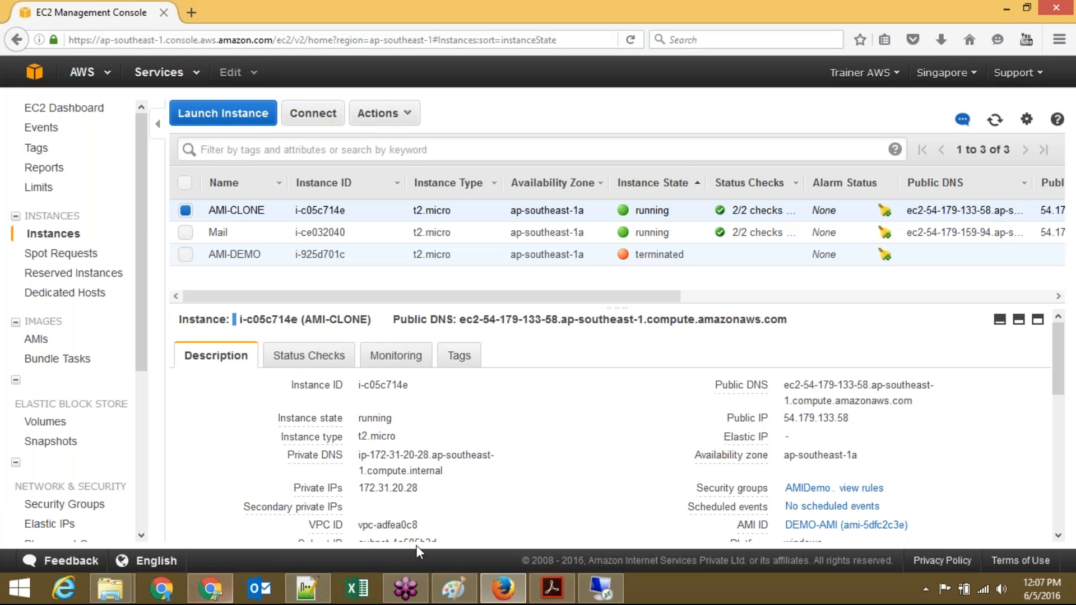
{"action": "left_click", "coordinate": [455, 588]}
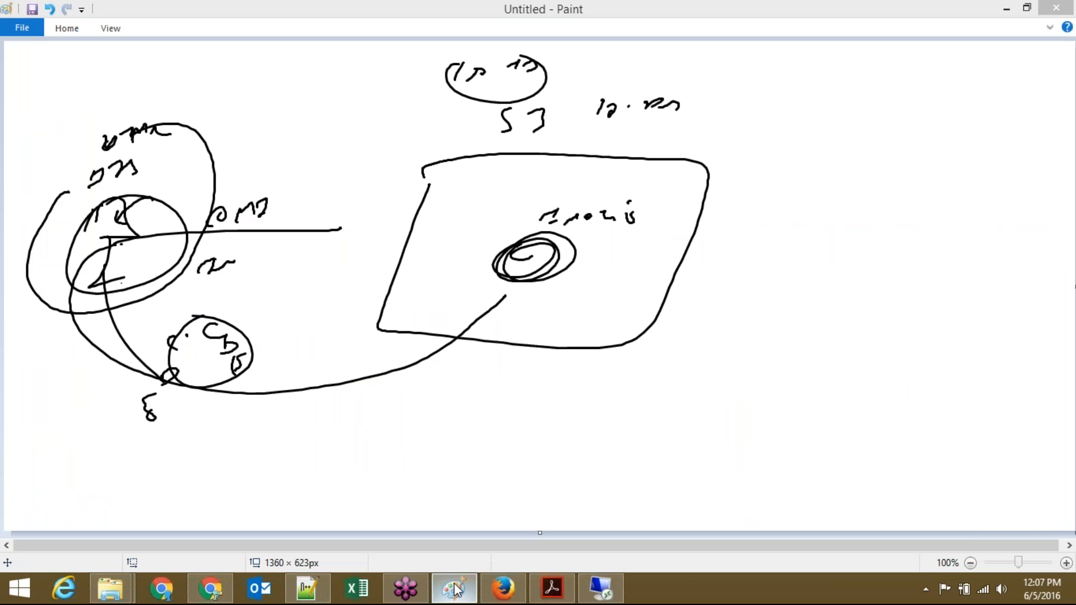
Step: Discard the old drawing and sketch a hooked shape with small marks at left
{"action": "key", "text": "alt+F4"}
{"action": "key", "text": "Return"}
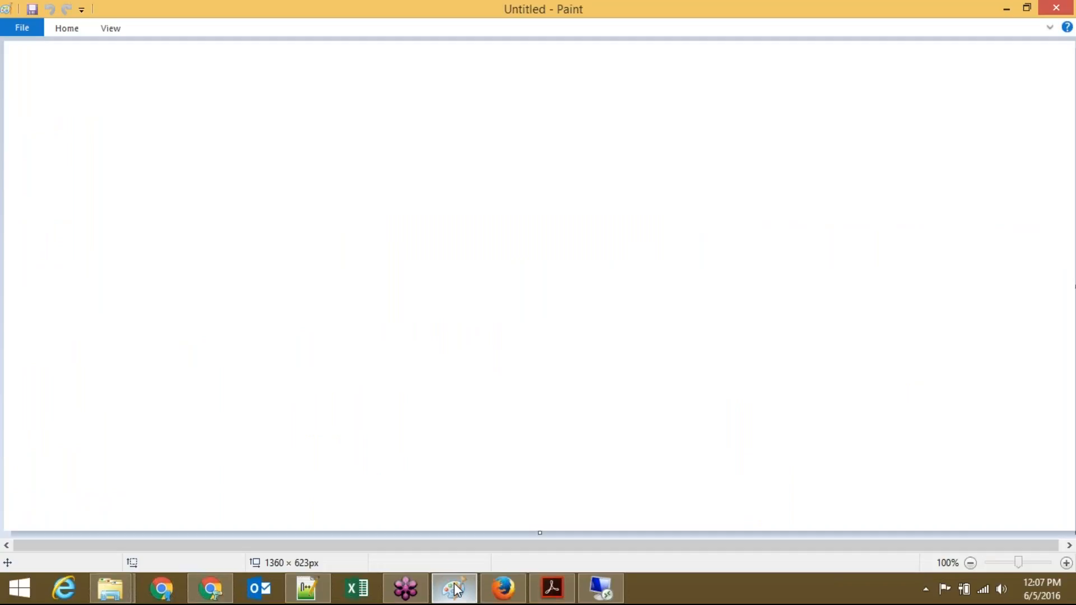
{"action": "mouse_move", "coordinate": [93, 236]}
{"action": "left_mouse_down"}
{"action": "mouse_move", "coordinate": [130, 205]}
{"action": "mouse_move", "coordinate": [118, 272]}
{"action": "left_mouse_up"}
{"action": "left_click_drag", "start_coordinate": [96, 299], "coordinate": [138, 281]}
{"action": "left_click_drag", "start_coordinate": [91, 173], "coordinate": [108, 171]}
{"action": "left_click_drag", "start_coordinate": [97, 184], "coordinate": [107, 180]}
{"action": "left_click_drag", "start_coordinate": [122, 161], "coordinate": [127, 173]}
{"action": "left_click", "coordinate": [120, 182]}
{"action": "left_click_drag", "start_coordinate": [143, 160], "coordinate": [148, 174]}
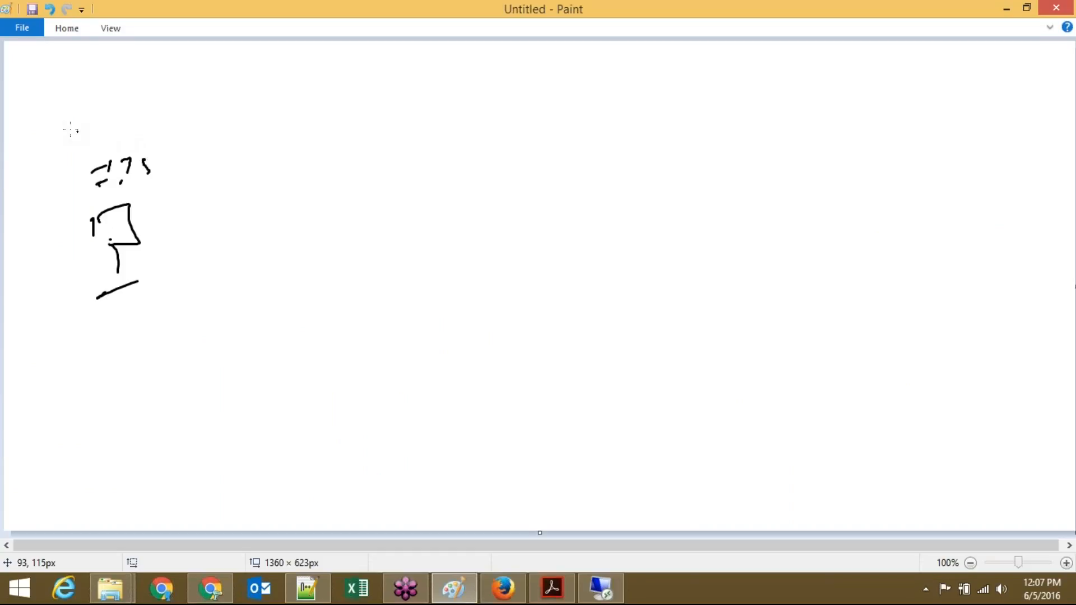
Step: Handwrite a label, loop a circle around the sketch, and add a word with a box
{"action": "left_click_drag", "start_coordinate": [76, 130], "coordinate": [77, 148]}
{"action": "left_click_drag", "start_coordinate": [78, 147], "coordinate": [111, 120]}
{"action": "mouse_move", "coordinate": [109, 120]}
{"action": "left_mouse_down"}
{"action": "mouse_move", "coordinate": [107, 135]}
{"action": "mouse_move", "coordinate": [134, 118]}
{"action": "mouse_move", "coordinate": [157, 127]}
{"action": "left_mouse_up"}
{"action": "mouse_move", "coordinate": [51, 130]}
{"action": "left_mouse_down"}
{"action": "mouse_move", "coordinate": [25, 190]}
{"action": "mouse_move", "coordinate": [129, 70]}
{"action": "mouse_move", "coordinate": [98, 83]}
{"action": "left_mouse_up"}
{"action": "mouse_move", "coordinate": [232, 259]}
{"action": "left_mouse_down"}
{"action": "mouse_move", "coordinate": [303, 334]}
{"action": "mouse_move", "coordinate": [443, 375]}
{"action": "mouse_move", "coordinate": [476, 347]}
{"action": "left_mouse_up"}
{"action": "mouse_move", "coordinate": [482, 349]}
{"action": "left_mouse_down"}
{"action": "mouse_move", "coordinate": [620, 366]}
{"action": "mouse_move", "coordinate": [570, 340]}
{"action": "left_mouse_up"}
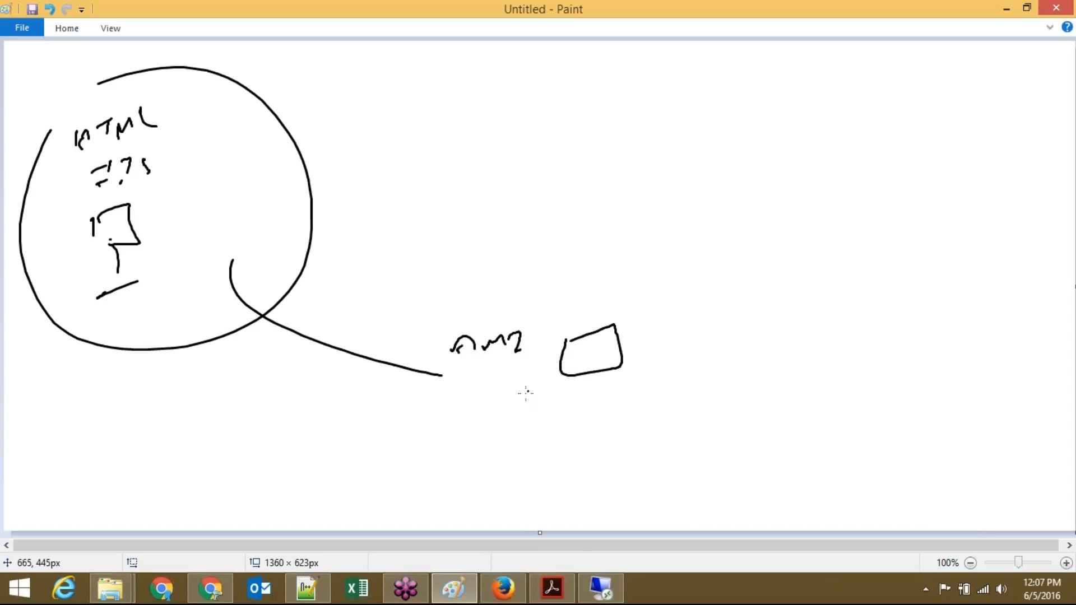
Step: Handwrite three labels under the right-hand box and draw a curve up-right
{"action": "left_click_drag", "start_coordinate": [560, 395], "coordinate": [563, 395]}
{"action": "mouse_move", "coordinate": [569, 400]}
{"action": "left_mouse_down"}
{"action": "mouse_move", "coordinate": [583, 416]}
{"action": "mouse_move", "coordinate": [557, 459]}
{"action": "left_mouse_up"}
{"action": "mouse_move", "coordinate": [564, 439]}
{"action": "left_mouse_down"}
{"action": "mouse_move", "coordinate": [587, 455]}
{"action": "mouse_move", "coordinate": [554, 498]}
{"action": "mouse_move", "coordinate": [578, 480]}
{"action": "mouse_move", "coordinate": [581, 498]}
{"action": "left_mouse_up"}
{"action": "mouse_move", "coordinate": [582, 492]}
{"action": "left_mouse_down"}
{"action": "mouse_move", "coordinate": [606, 474]}
{"action": "mouse_move", "coordinate": [624, 481]}
{"action": "left_mouse_up"}
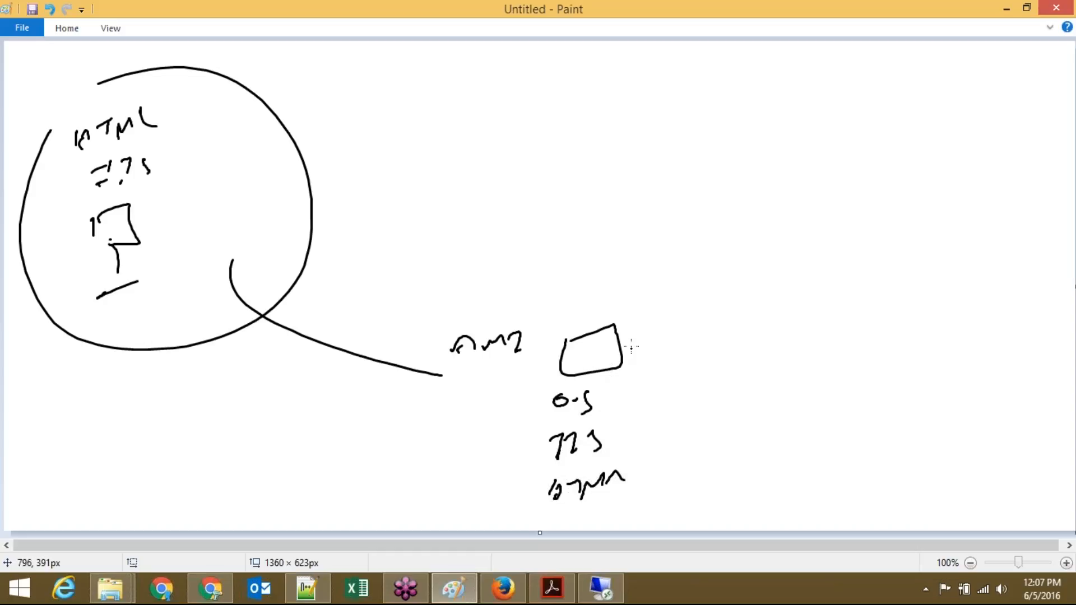
{"action": "mouse_move", "coordinate": [596, 355]}
{"action": "left_mouse_down"}
{"action": "mouse_move", "coordinate": [709, 244]}
{"action": "mouse_move", "coordinate": [721, 202]}
{"action": "left_mouse_up"}
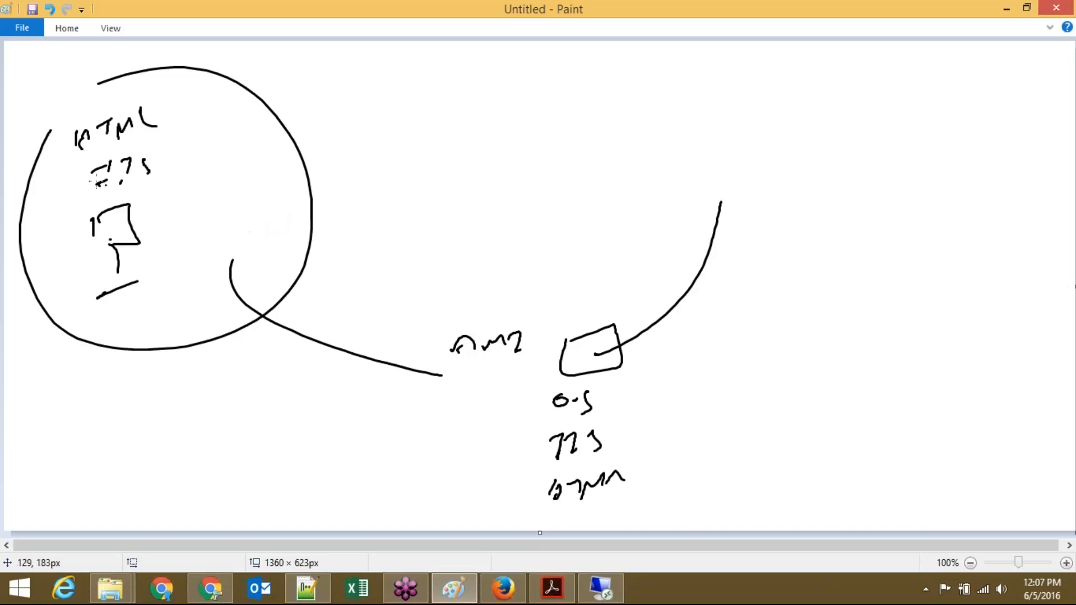
Step: Cross out the circle with an X and link the three labels to a top-right symbol
{"action": "left_click_drag", "start_coordinate": [87, 175], "coordinate": [247, 283]}
{"action": "left_click_drag", "start_coordinate": [226, 119], "coordinate": [59, 291]}
{"action": "mouse_move", "coordinate": [749, 108]}
{"action": "left_mouse_down"}
{"action": "mouse_move", "coordinate": [760, 93]}
{"action": "mouse_move", "coordinate": [774, 151]}
{"action": "left_mouse_up"}
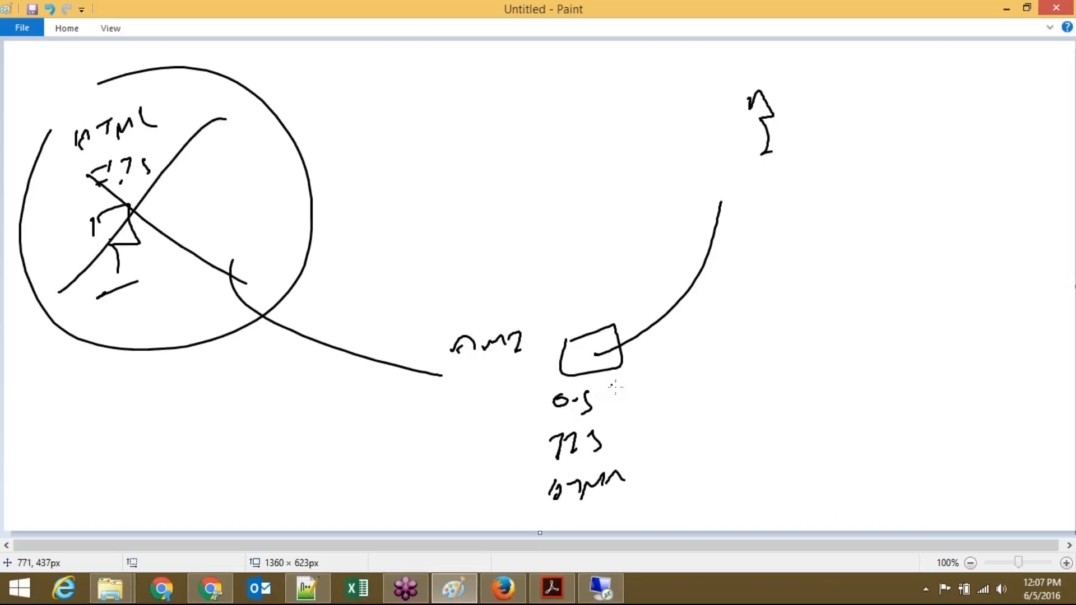
{"action": "left_click_drag", "start_coordinate": [591, 397], "coordinate": [758, 239]}
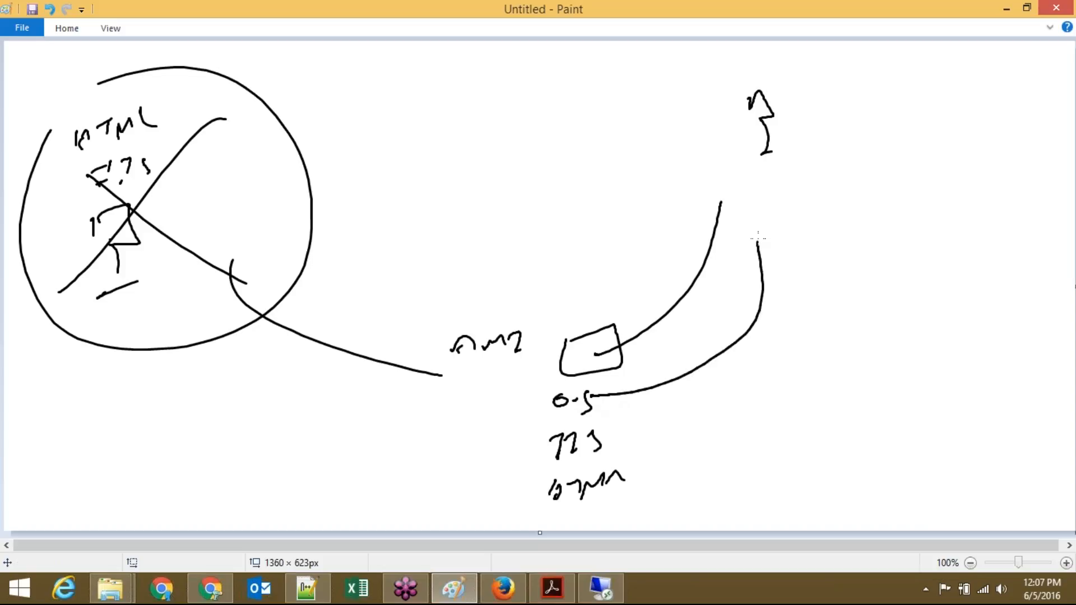
{"action": "mouse_move", "coordinate": [627, 446]}
{"action": "left_mouse_down"}
{"action": "mouse_move", "coordinate": [841, 342]}
{"action": "mouse_move", "coordinate": [777, 231]}
{"action": "left_mouse_up"}
{"action": "mouse_move", "coordinate": [632, 496]}
{"action": "left_mouse_down"}
{"action": "mouse_move", "coordinate": [806, 242]}
{"action": "mouse_move", "coordinate": [744, 196]}
{"action": "left_mouse_up"}
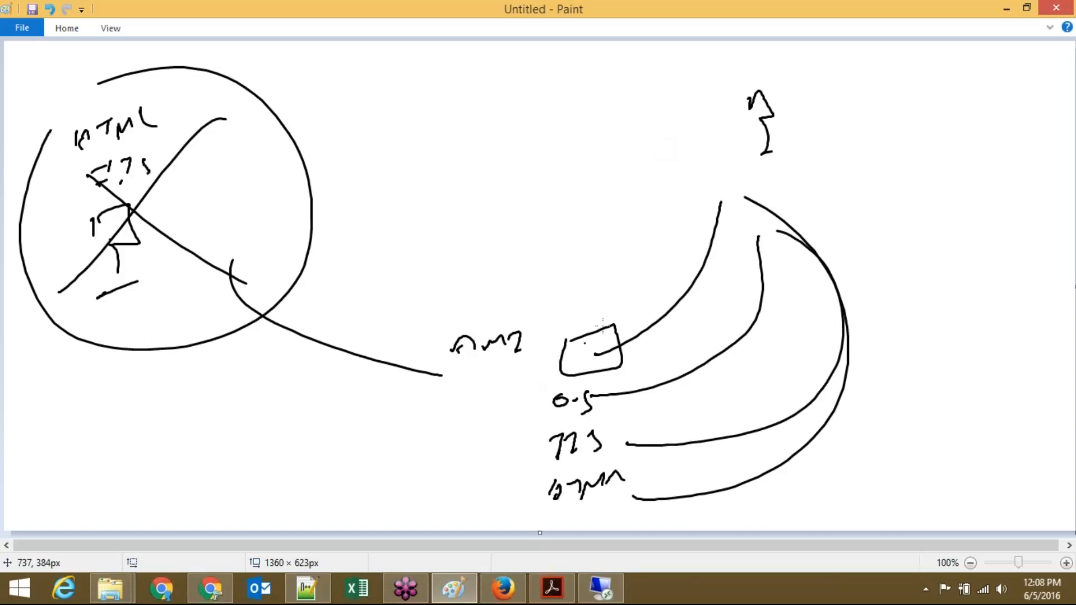
{"action": "left_click_drag", "start_coordinate": [732, 99], "coordinate": [733, 124]}
{"action": "mouse_move", "coordinate": [739, 115]}
{"action": "left_mouse_down"}
{"action": "mouse_move", "coordinate": [774, 92]}
{"action": "mouse_move", "coordinate": [761, 126]}
{"action": "mouse_move", "coordinate": [851, 107]}
{"action": "mouse_move", "coordinate": [854, 137]}
{"action": "left_mouse_up"}
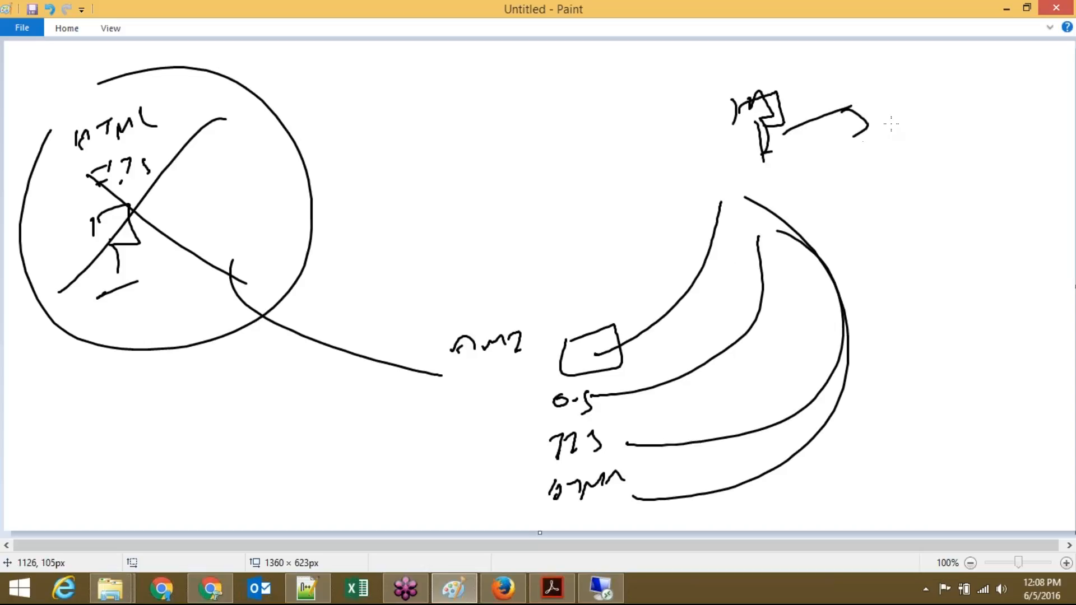
Step: Discard the sketch without saving to get a blank 1360 × 623px canvas
{"action": "key", "text": "ctrl+n"}
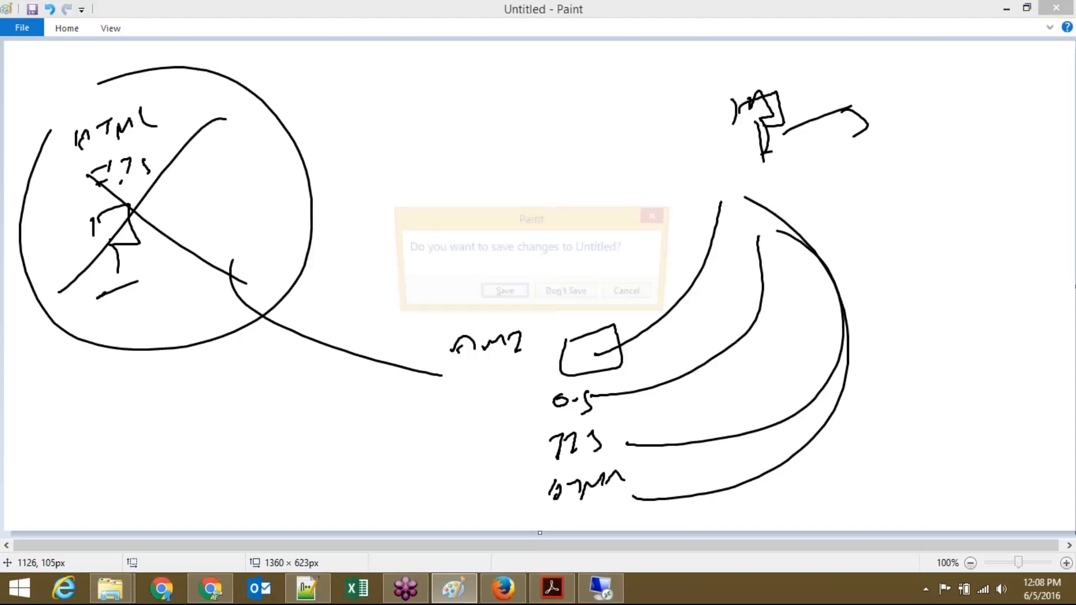
{"action": "key", "text": "Tab"}
{"action": "key", "text": "Return"}
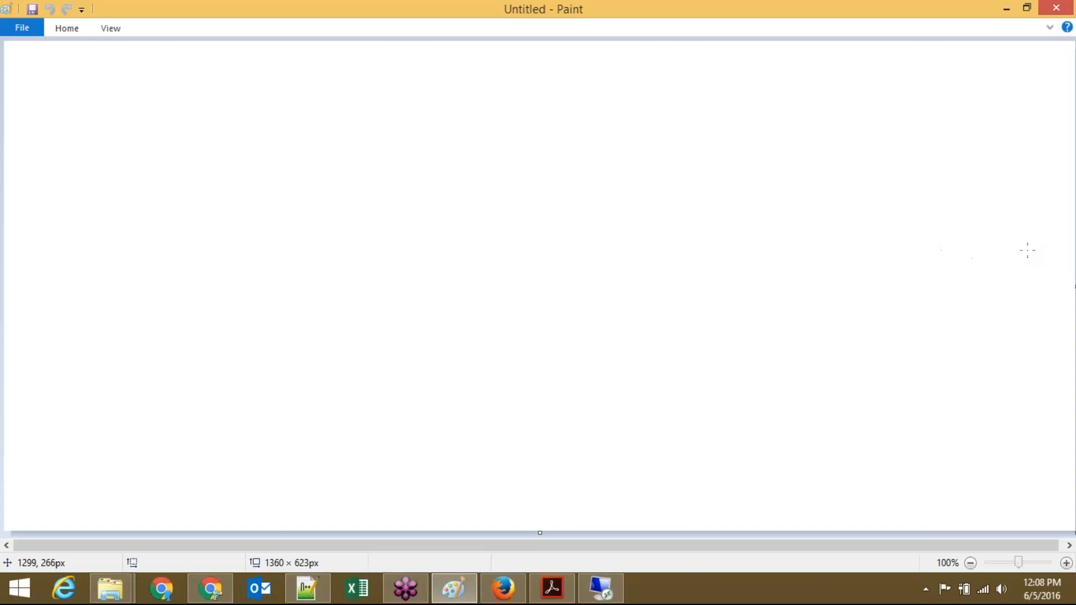
{"action": "left_click", "coordinate": [1063, 227]}
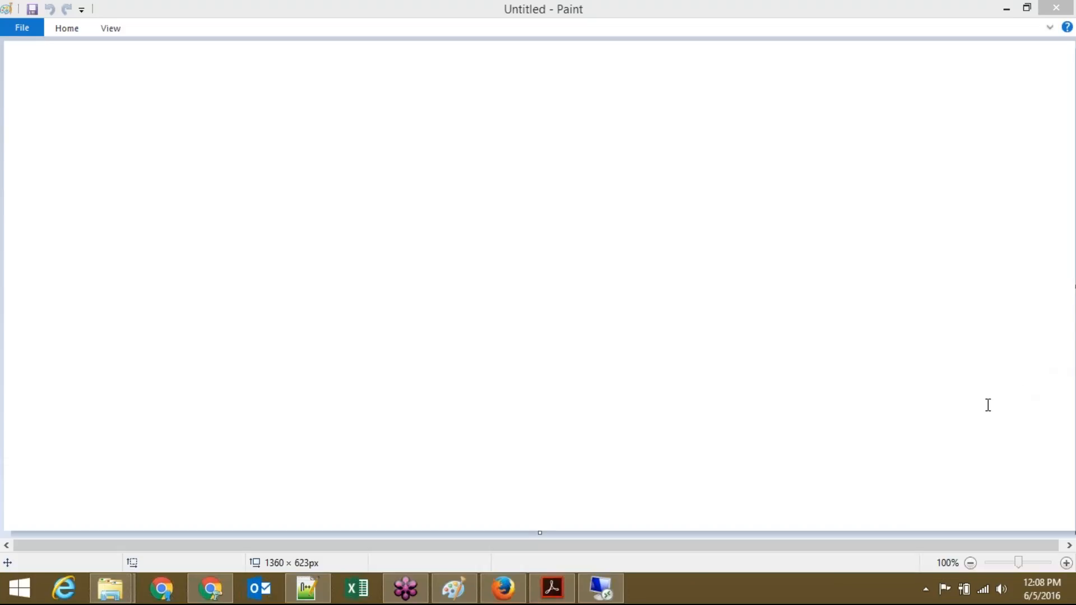
{"action": "left_click", "coordinate": [551, 596]}
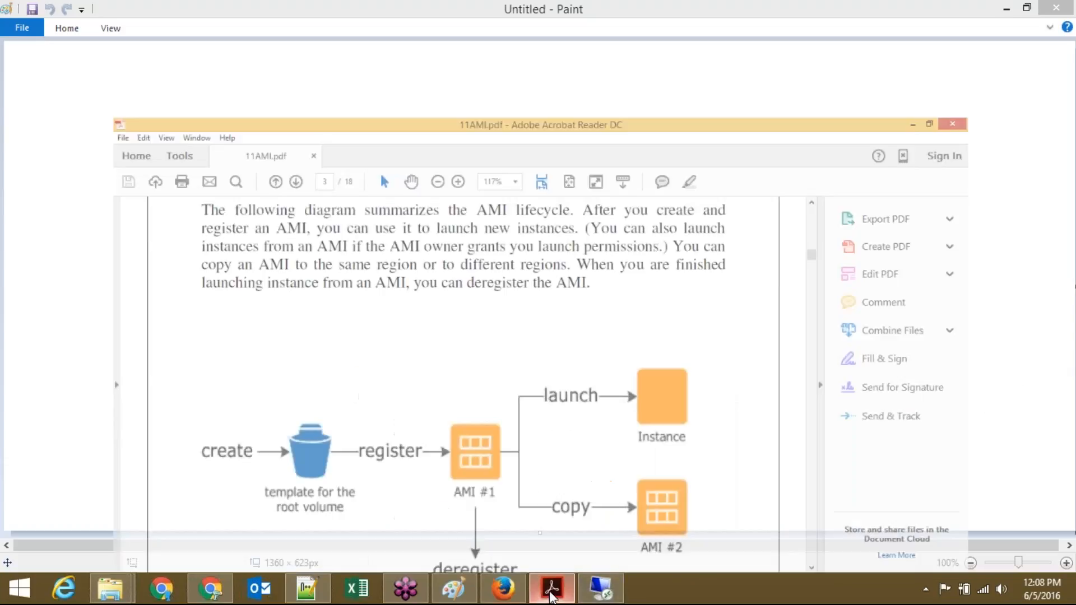
Step: Scroll down through the 11AMI.pdf guide, then return to the EC2 instances page
{"action": "scroll", "coordinate": [485, 344], "scroll_direction": "down", "scroll_amount": 4}
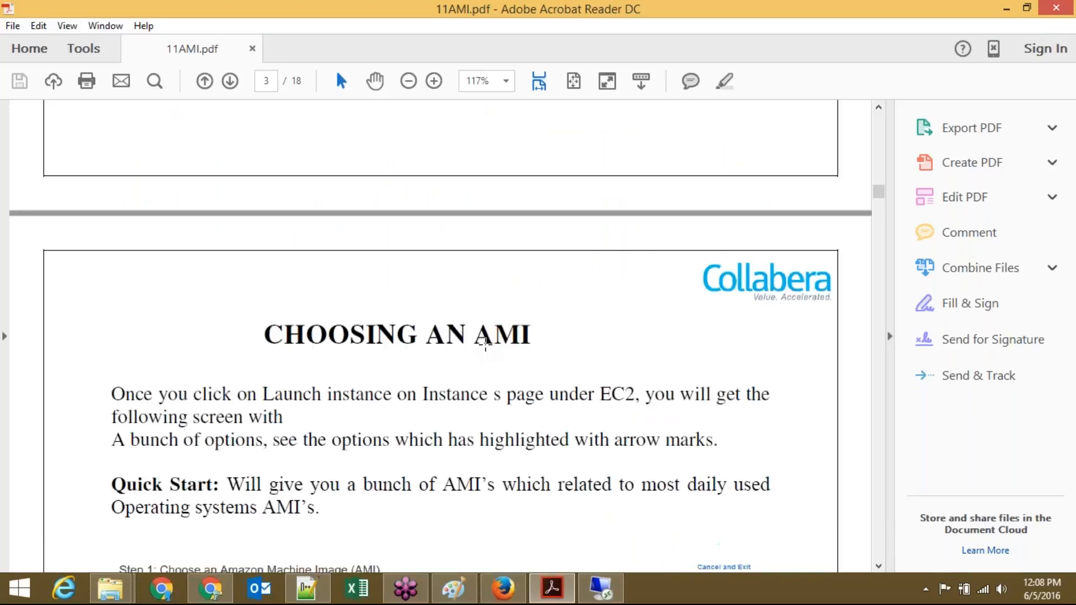
{"action": "scroll", "coordinate": [485, 343], "scroll_direction": "down", "scroll_amount": 1}
{"action": "scroll", "coordinate": [485, 344], "scroll_direction": "down", "scroll_amount": 5}
{"action": "scroll", "coordinate": [485, 344], "scroll_direction": "down", "scroll_amount": 5}
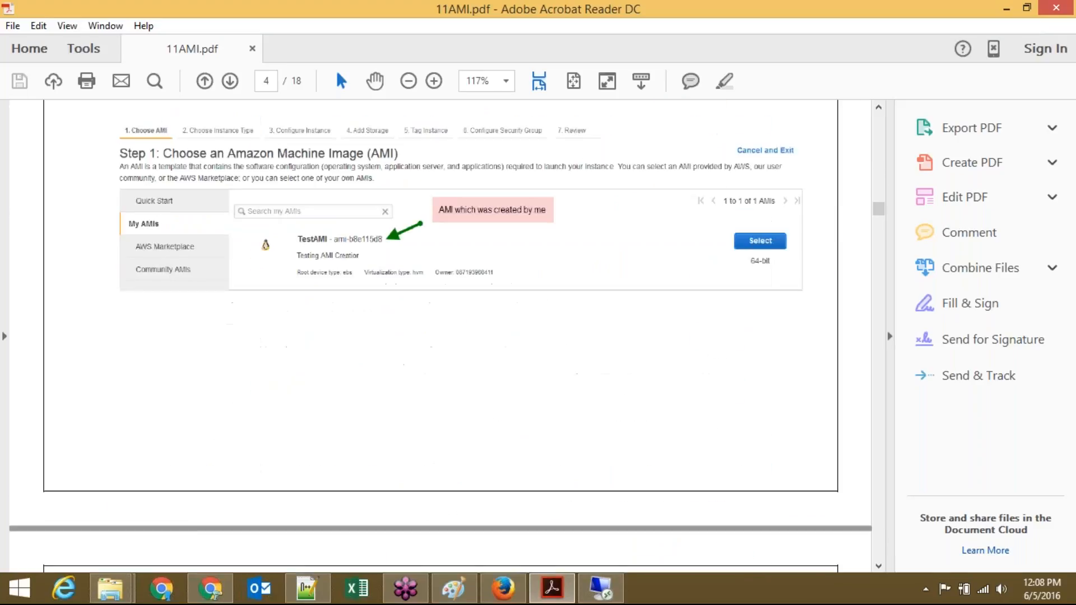
{"action": "scroll", "coordinate": [485, 343], "scroll_direction": "down", "scroll_amount": 8}
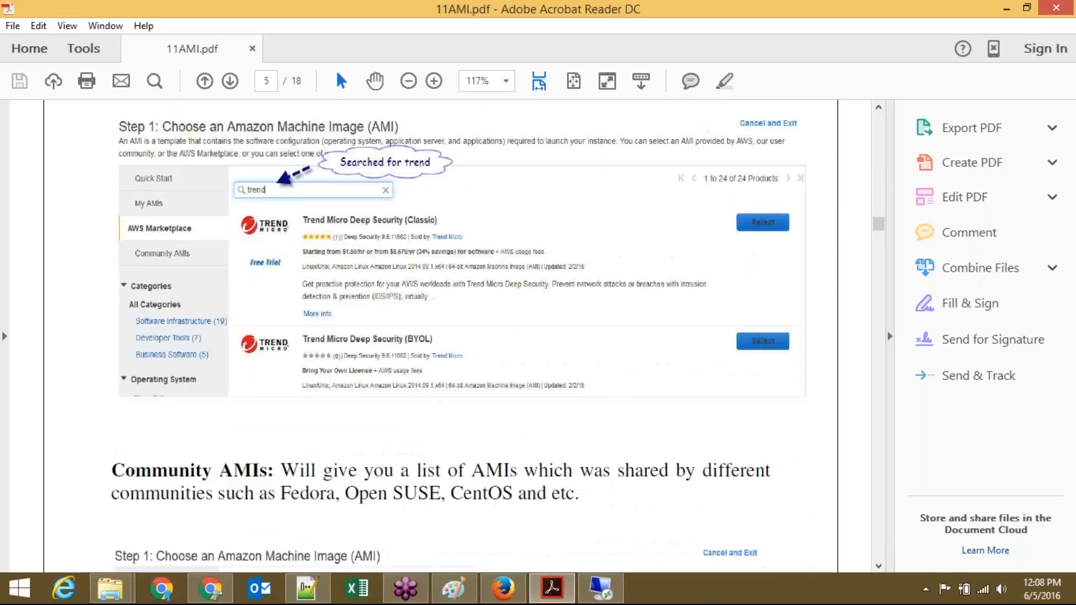
{"action": "scroll", "coordinate": [485, 343], "scroll_direction": "down", "scroll_amount": 8}
{"action": "scroll", "coordinate": [486, 343], "scroll_direction": "down", "scroll_amount": 1}
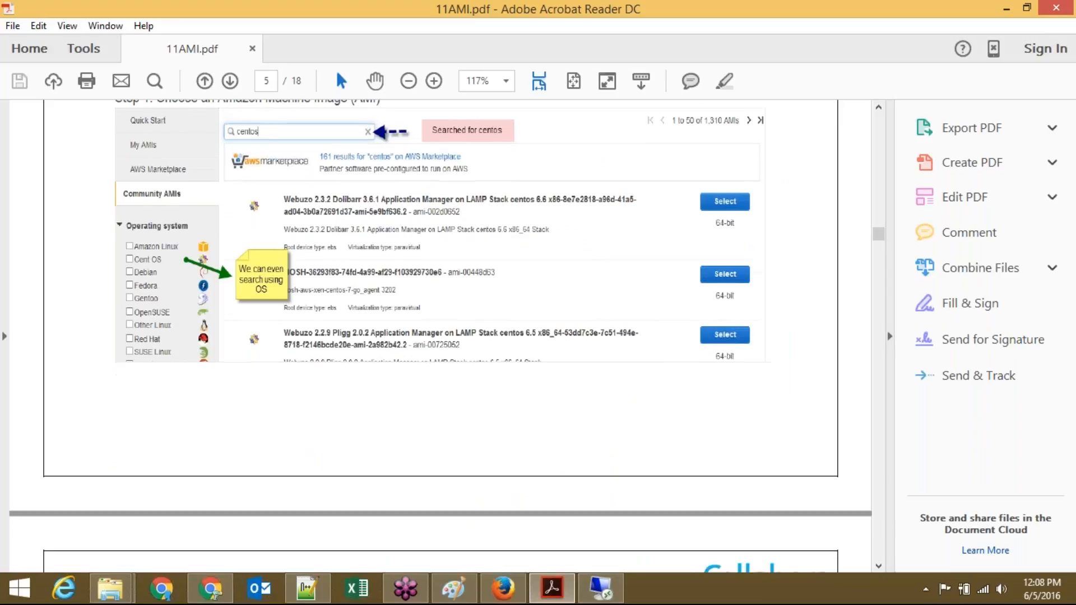
{"action": "scroll", "coordinate": [486, 343], "scroll_direction": "down", "scroll_amount": 1}
{"action": "scroll", "coordinate": [441, 336], "scroll_direction": "down", "scroll_amount": 15}
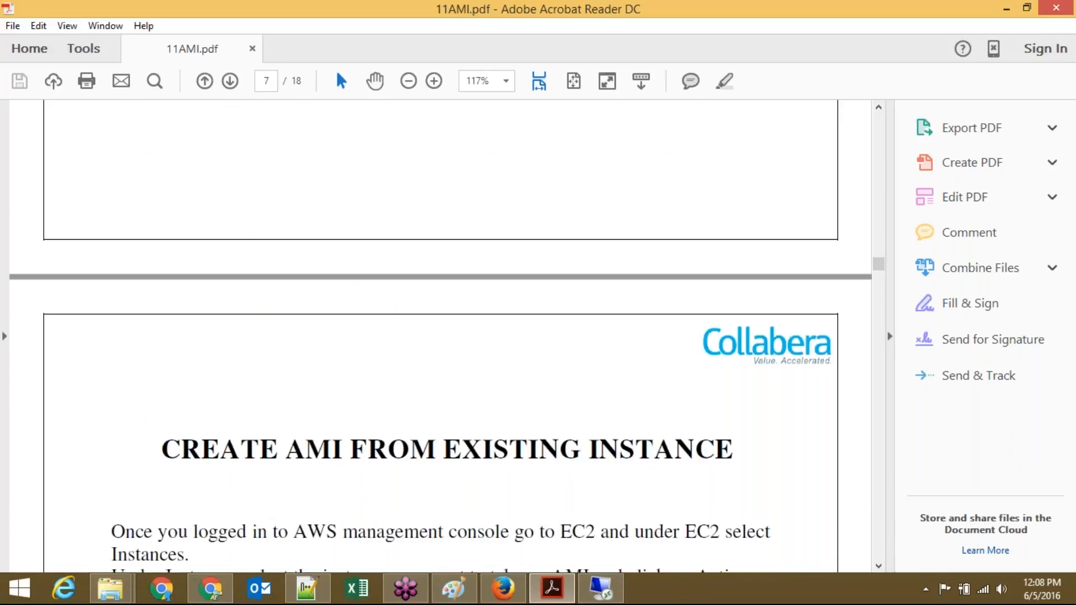
{"action": "scroll", "coordinate": [440, 336], "scroll_direction": "down", "scroll_amount": 6}
{"action": "scroll", "coordinate": [441, 336], "scroll_direction": "down", "scroll_amount": 8}
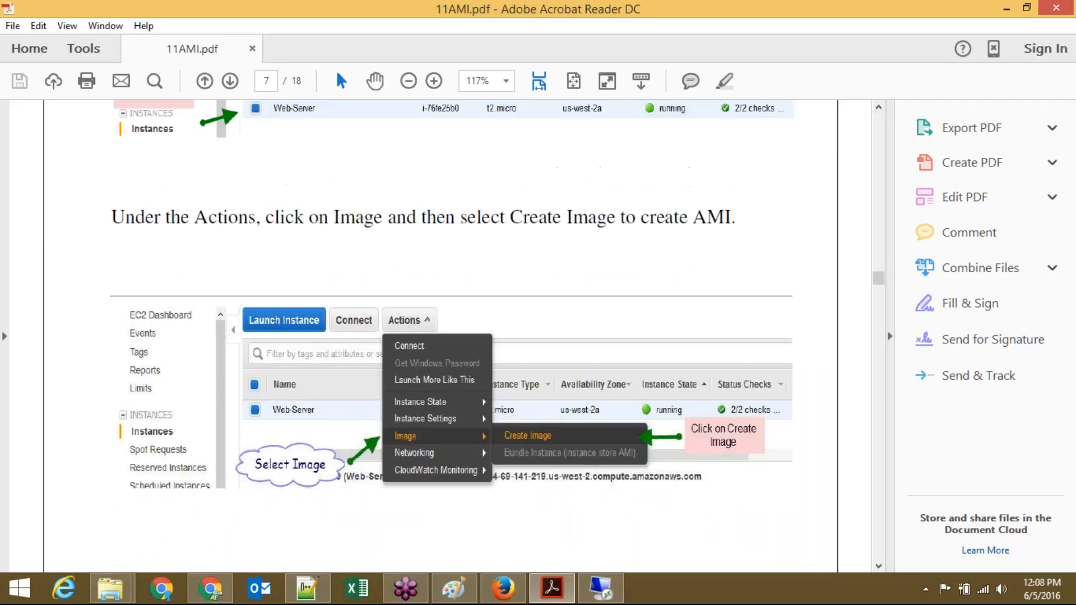
{"action": "scroll", "coordinate": [441, 336], "scroll_direction": "down", "scroll_amount": 10}
{"action": "scroll", "coordinate": [440, 337], "scroll_direction": "down", "scroll_amount": 14}
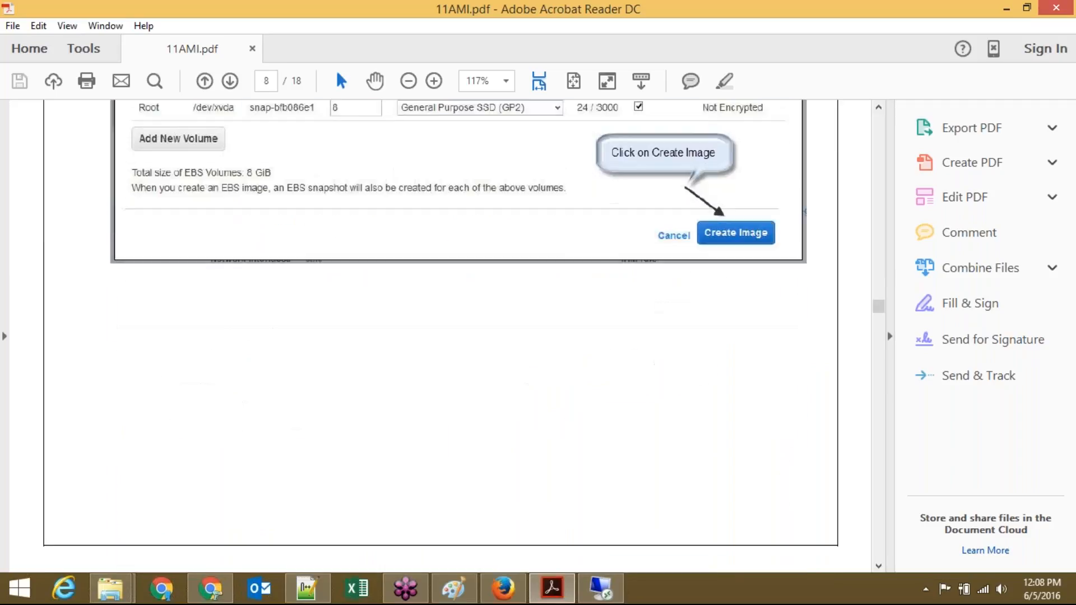
{"action": "scroll", "coordinate": [440, 336], "scroll_direction": "down", "scroll_amount": 12}
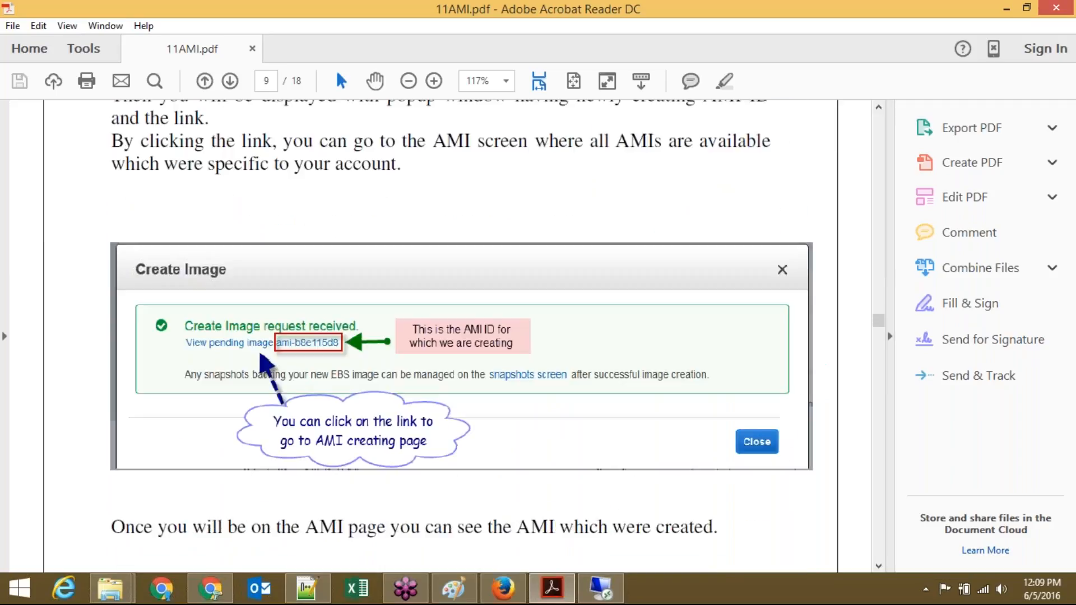
{"action": "scroll", "coordinate": [441, 336], "scroll_direction": "down", "scroll_amount": 10}
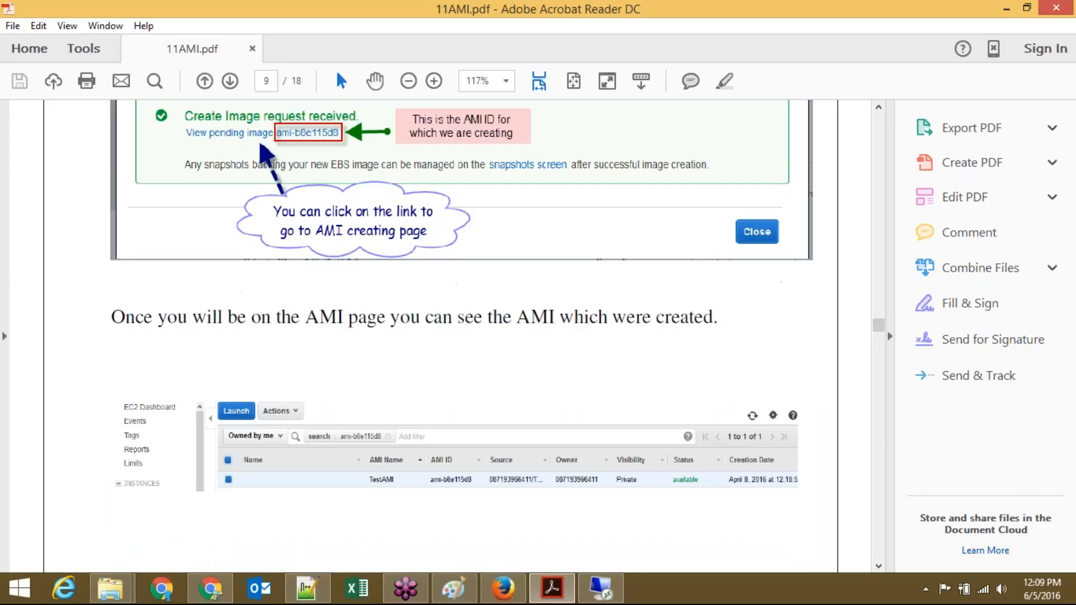
{"action": "scroll", "coordinate": [440, 336], "scroll_direction": "down", "scroll_amount": 5}
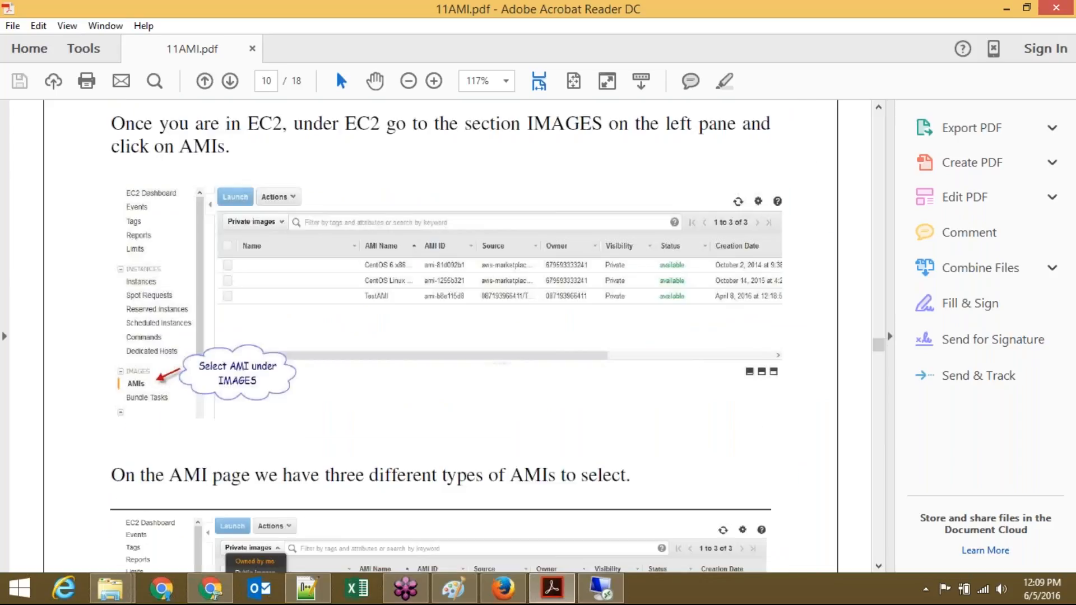
{"action": "left_click", "coordinate": [507, 590]}
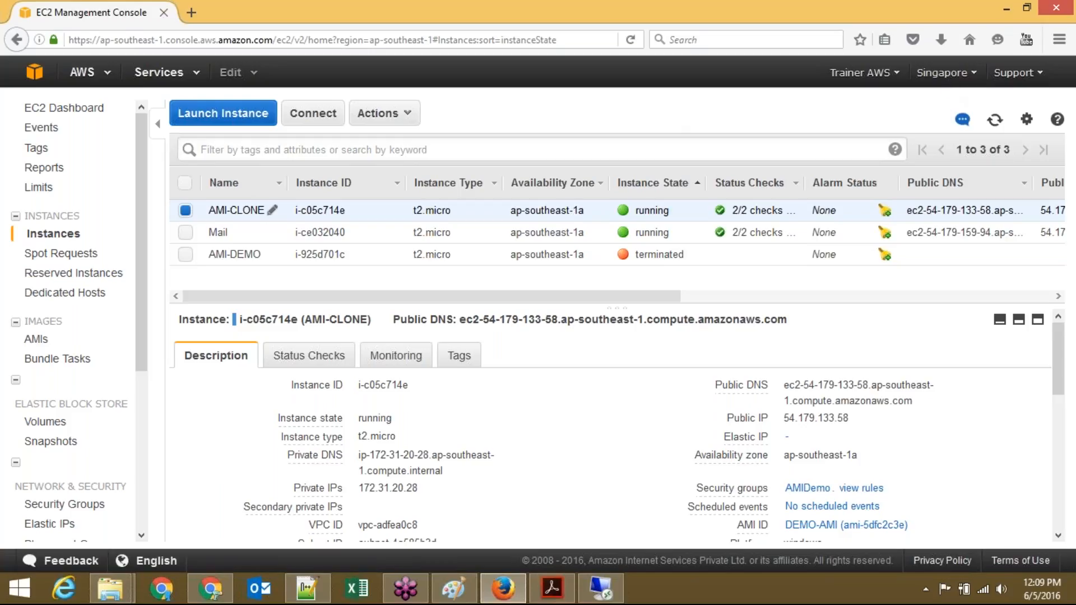
Step: Check the owned AMIs list, return to Instances, and check the current region
{"action": "left_click", "coordinate": [49, 340]}
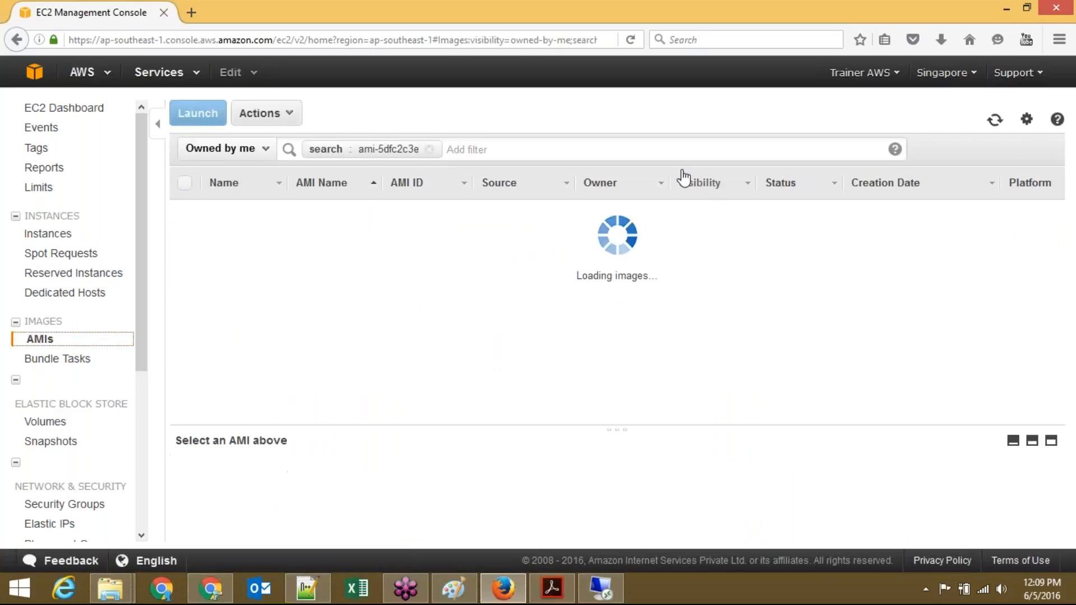
{"action": "left_click", "coordinate": [61, 239]}
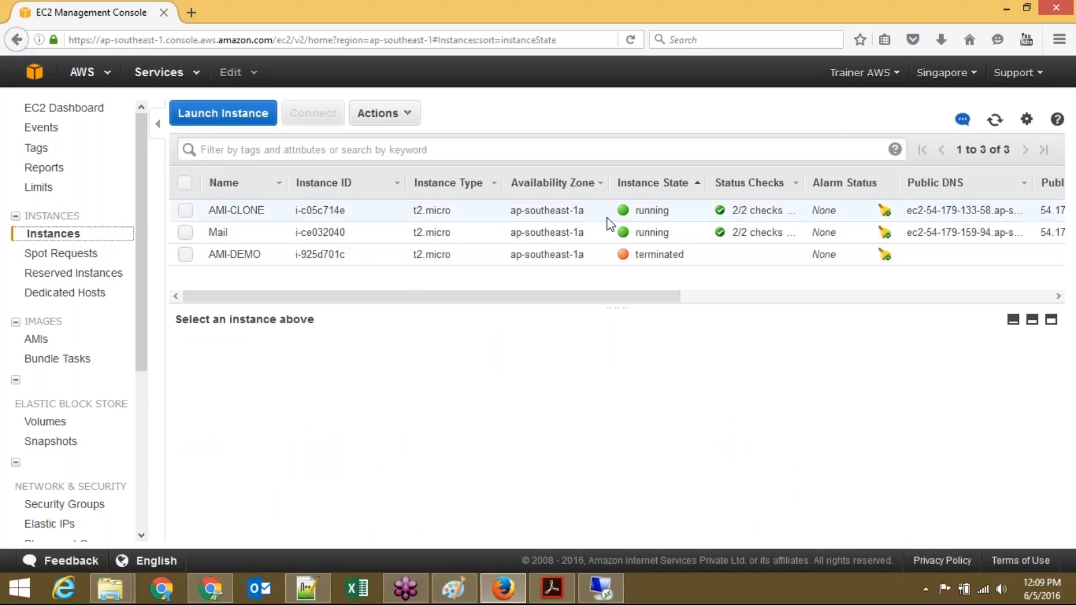
{"action": "left_click", "coordinate": [942, 75]}
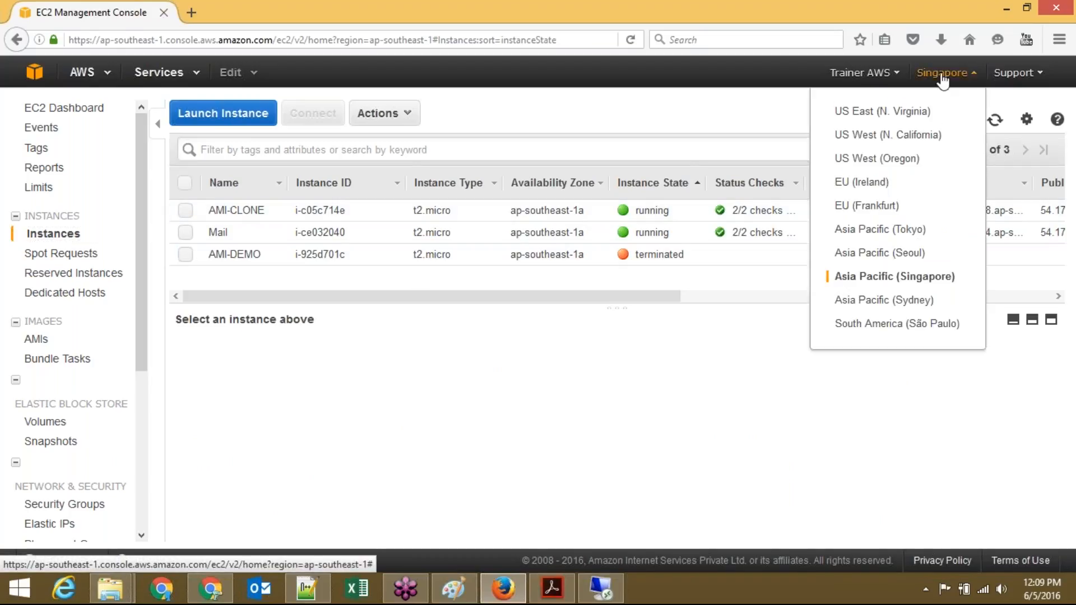
{"action": "left_click", "coordinate": [753, 127]}
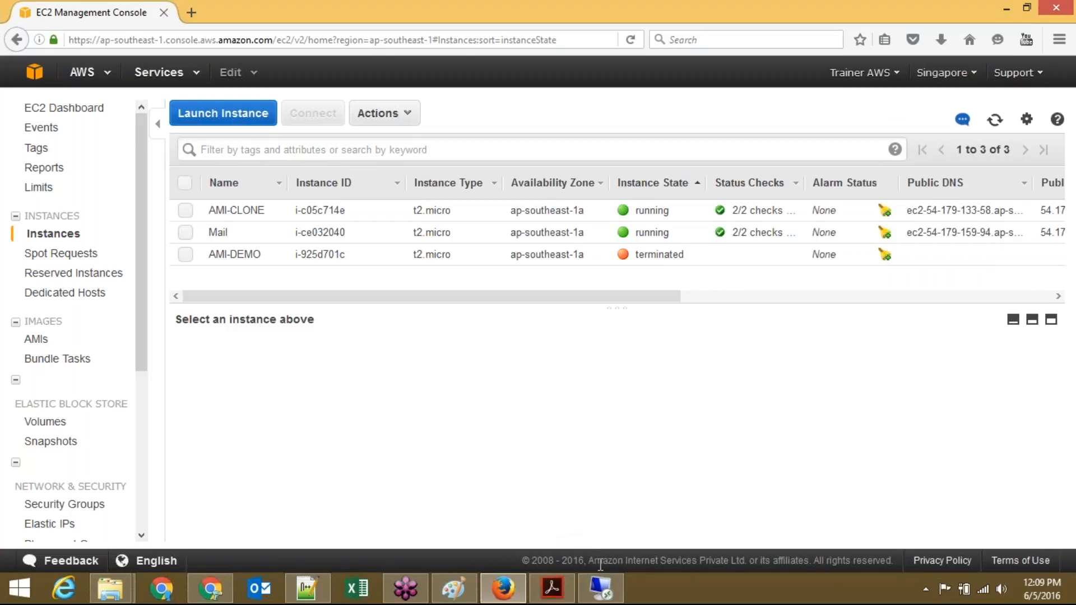
Step: Disconnect the Remote Desktop session to the AMI-CLONE server at 54.179.133.58
{"action": "left_click", "coordinate": [600, 588]}
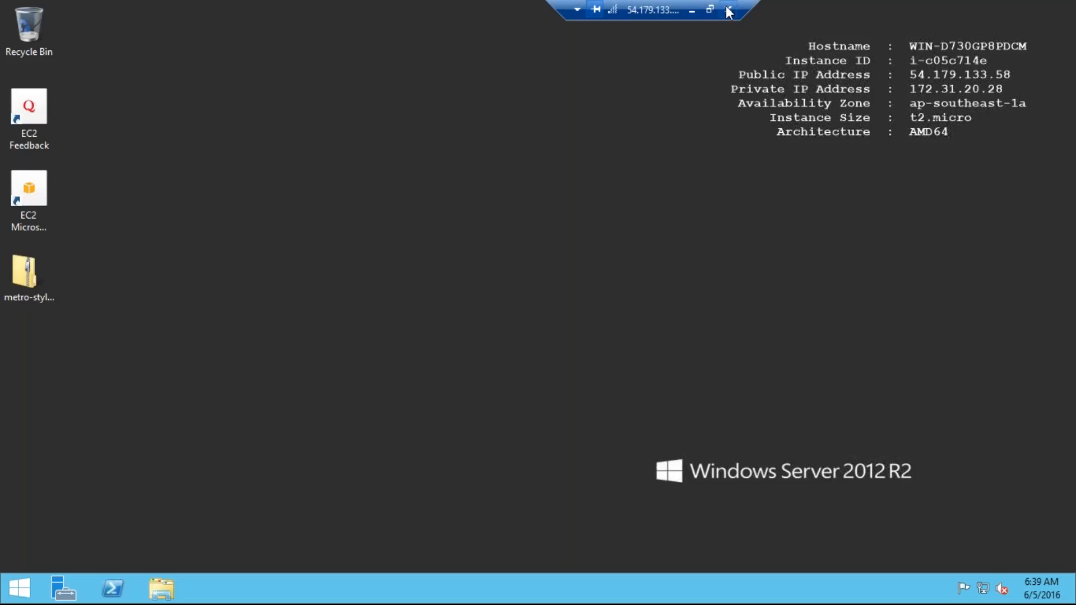
{"action": "left_click", "coordinate": [729, 10]}
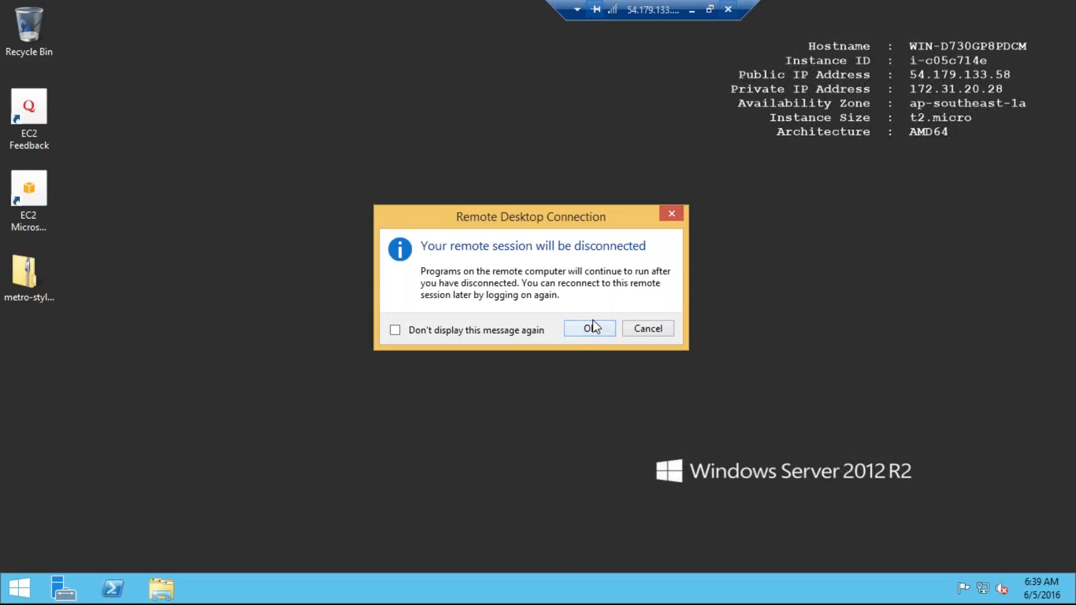
{"action": "left_click", "coordinate": [589, 328]}
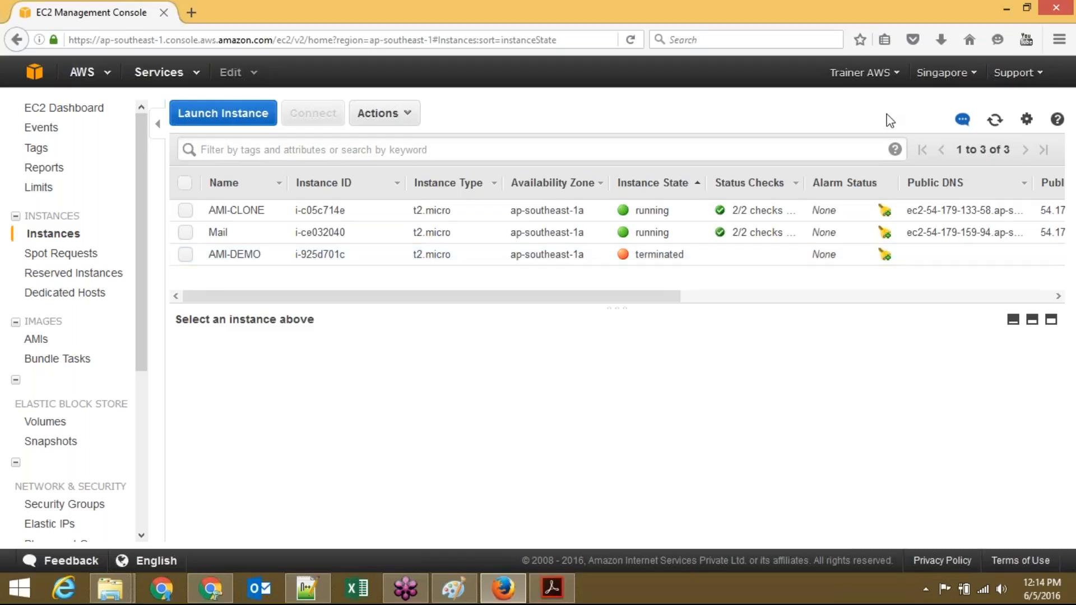
{"action": "left_click", "coordinate": [995, 121]}
{"action": "left_click", "coordinate": [185, 255]}
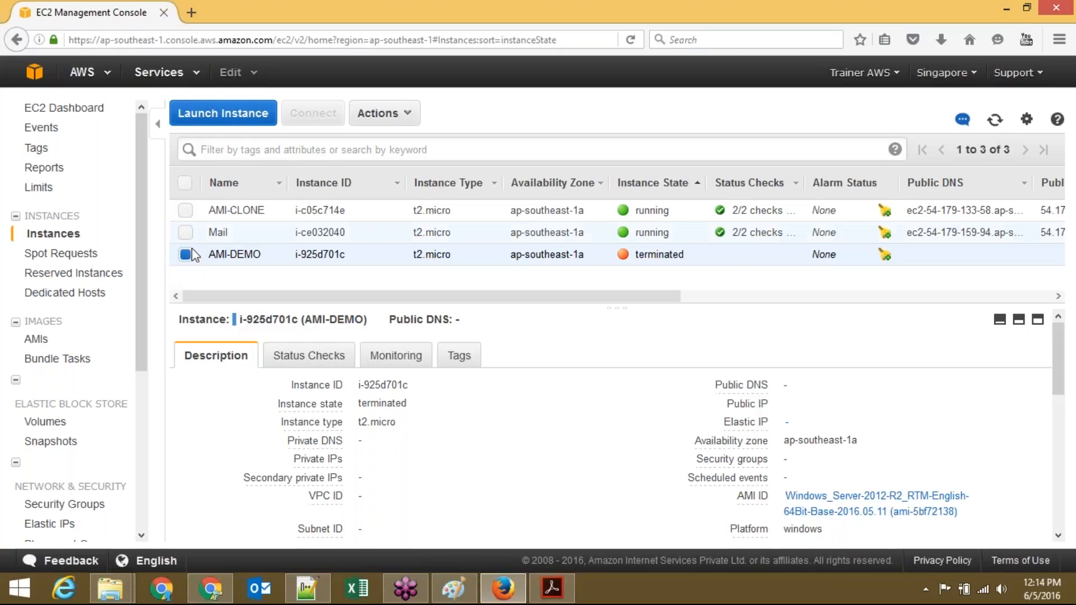
{"action": "left_click", "coordinate": [186, 257]}
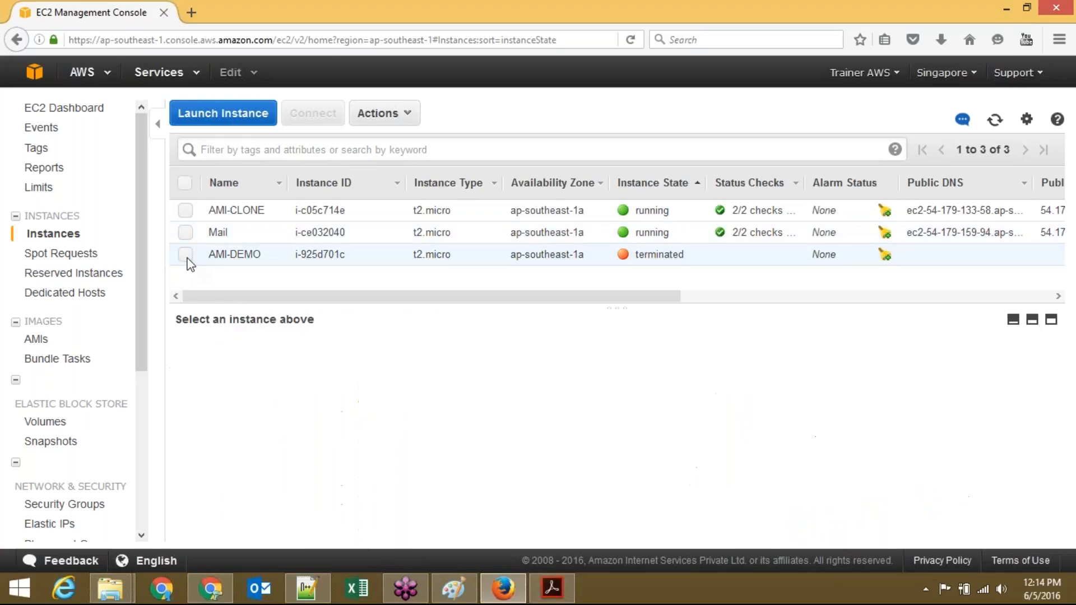
{"action": "left_click", "coordinate": [186, 256]}
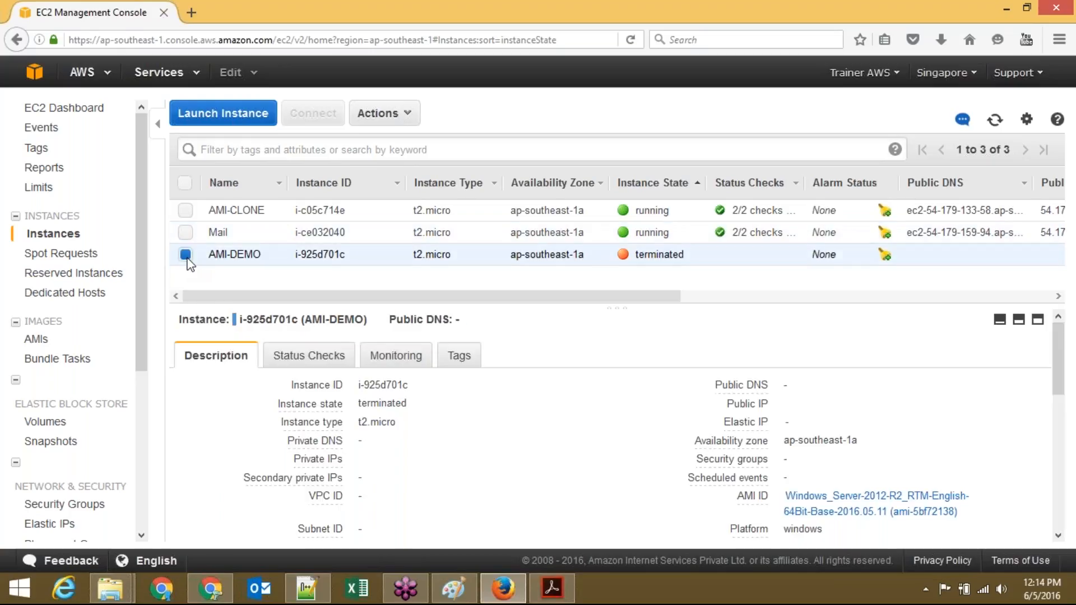
{"action": "left_click", "coordinate": [186, 255]}
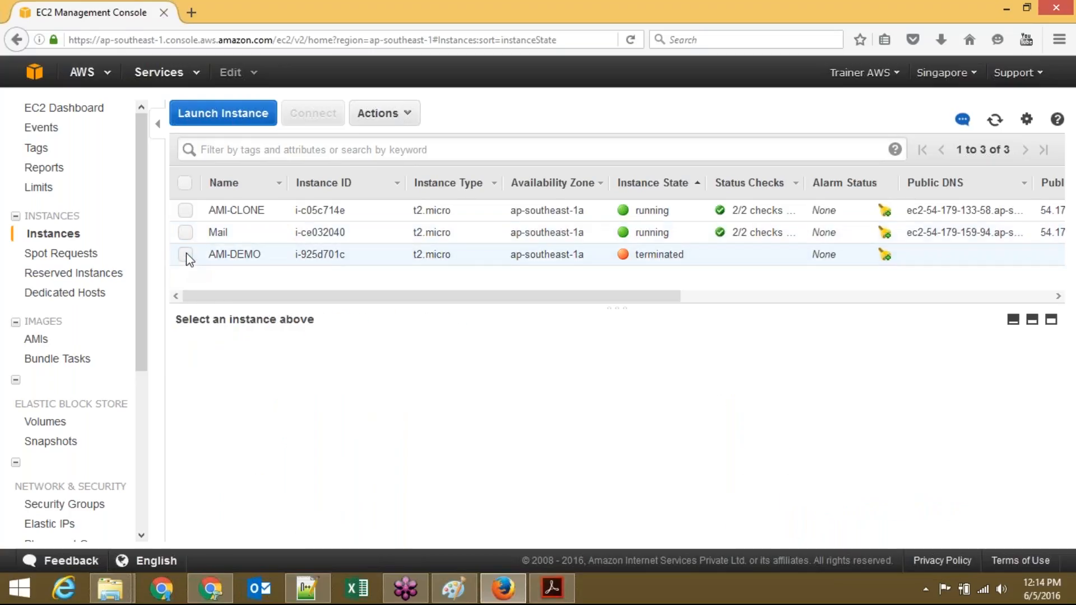
{"action": "left_click", "coordinate": [186, 212]}
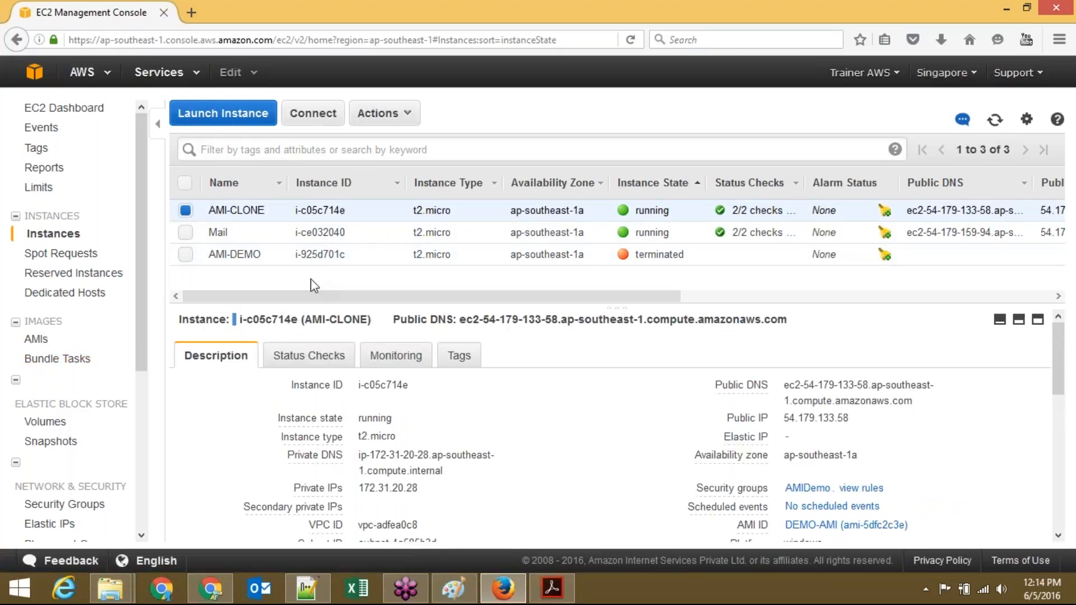
{"action": "left_click", "coordinate": [186, 212]}
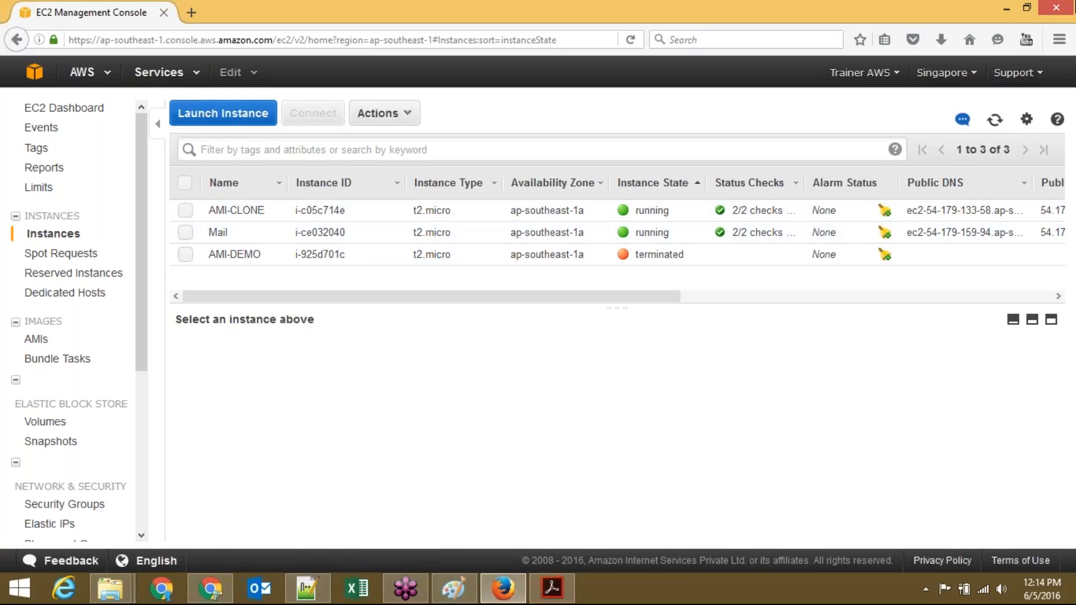
{"action": "left_click", "coordinate": [1070, 38]}
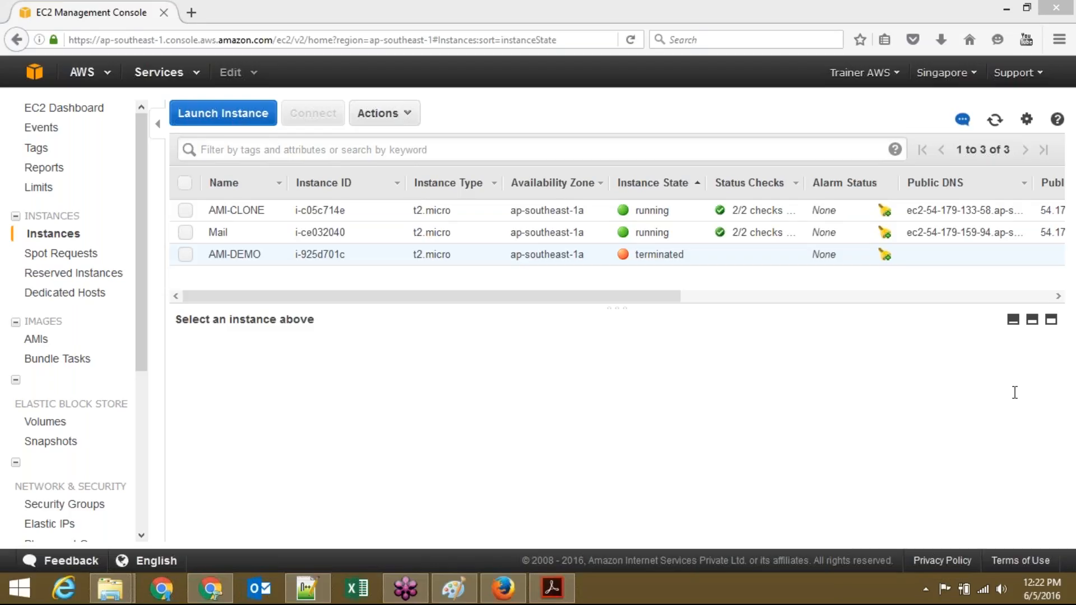
Step: Close GoToTraining and end the training session for all attendees
{"action": "left_click", "coordinate": [1073, 10]}
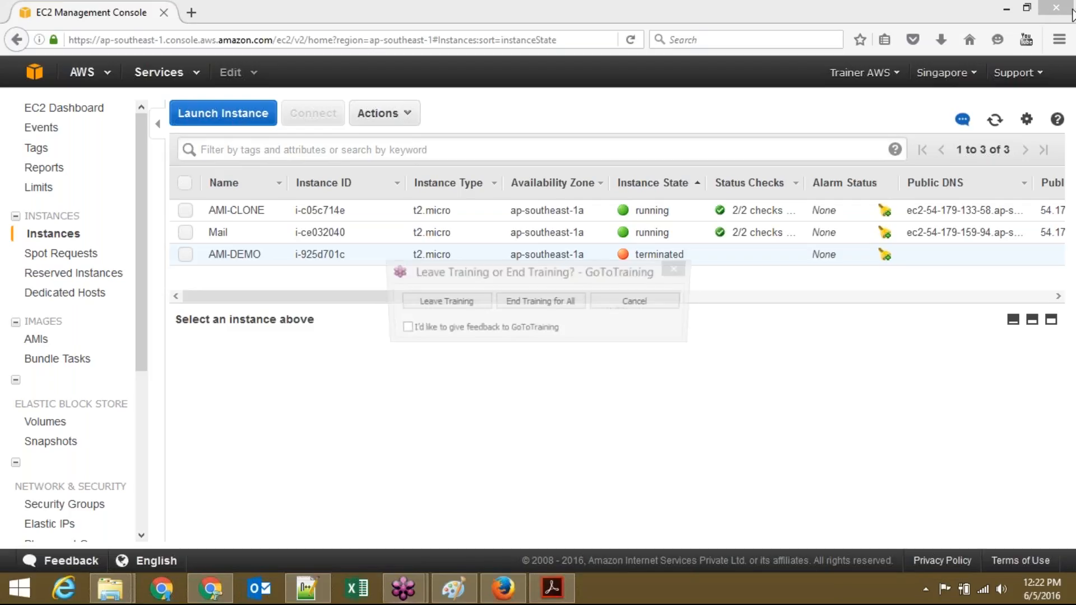
{"action": "left_click", "coordinate": [556, 299]}
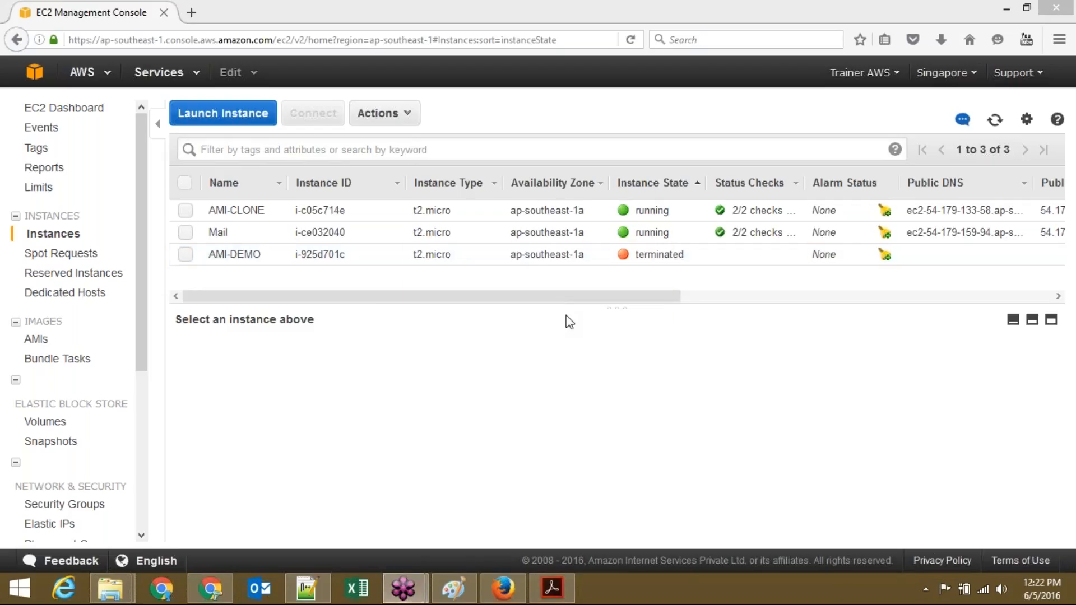